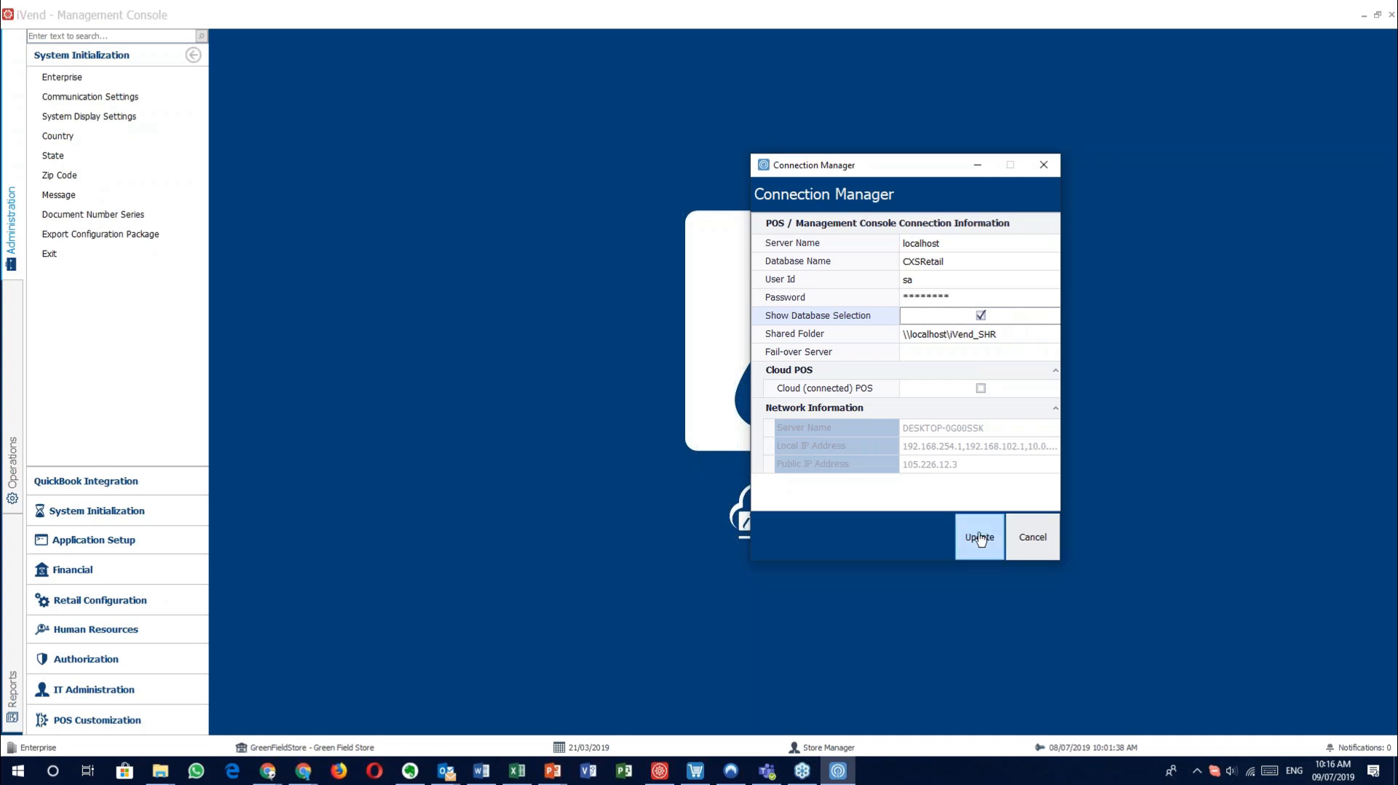
# Step: Cancel the connection settings and open the Enterprise settings to review the email, ERP System Type and Localization Type
pyautogui.click(1025, 542)
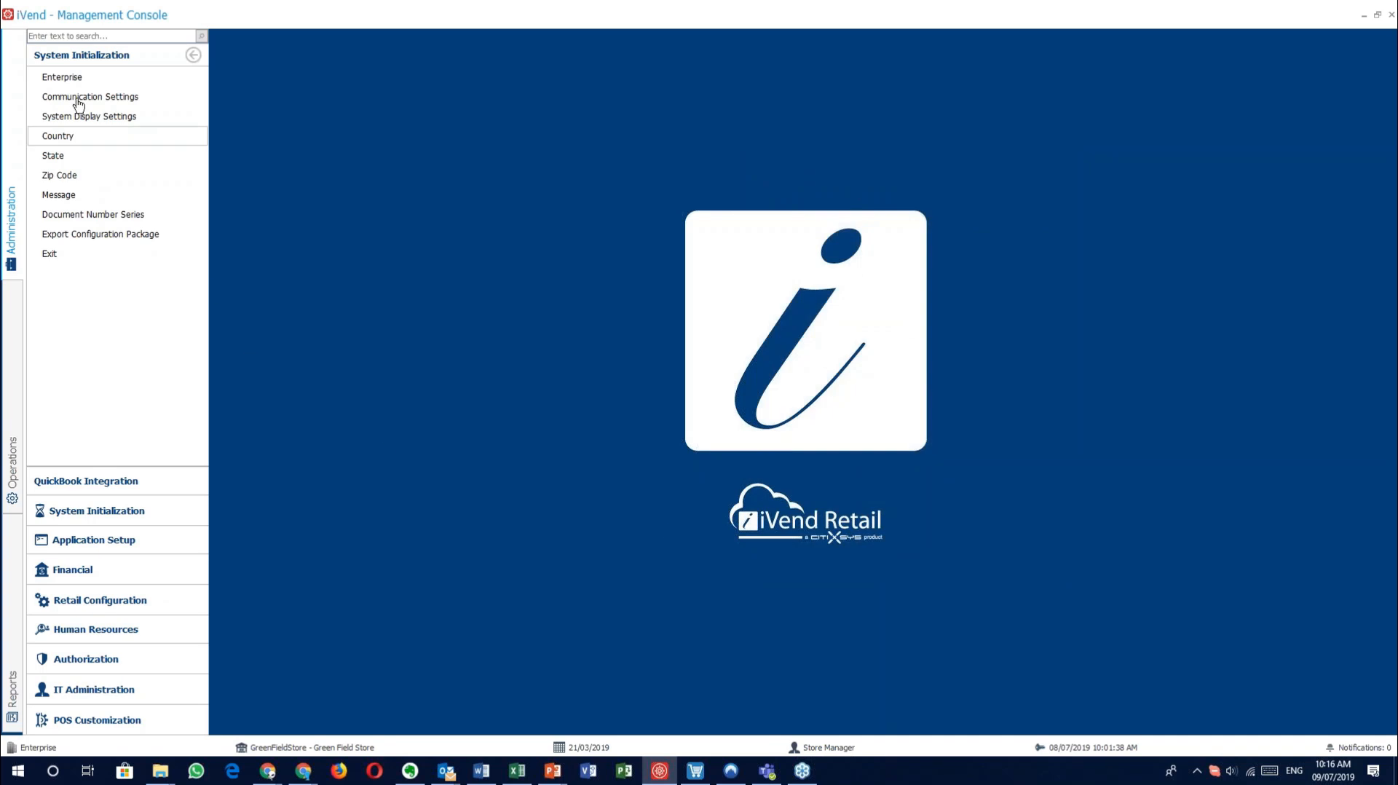
pyautogui.click(64, 78)
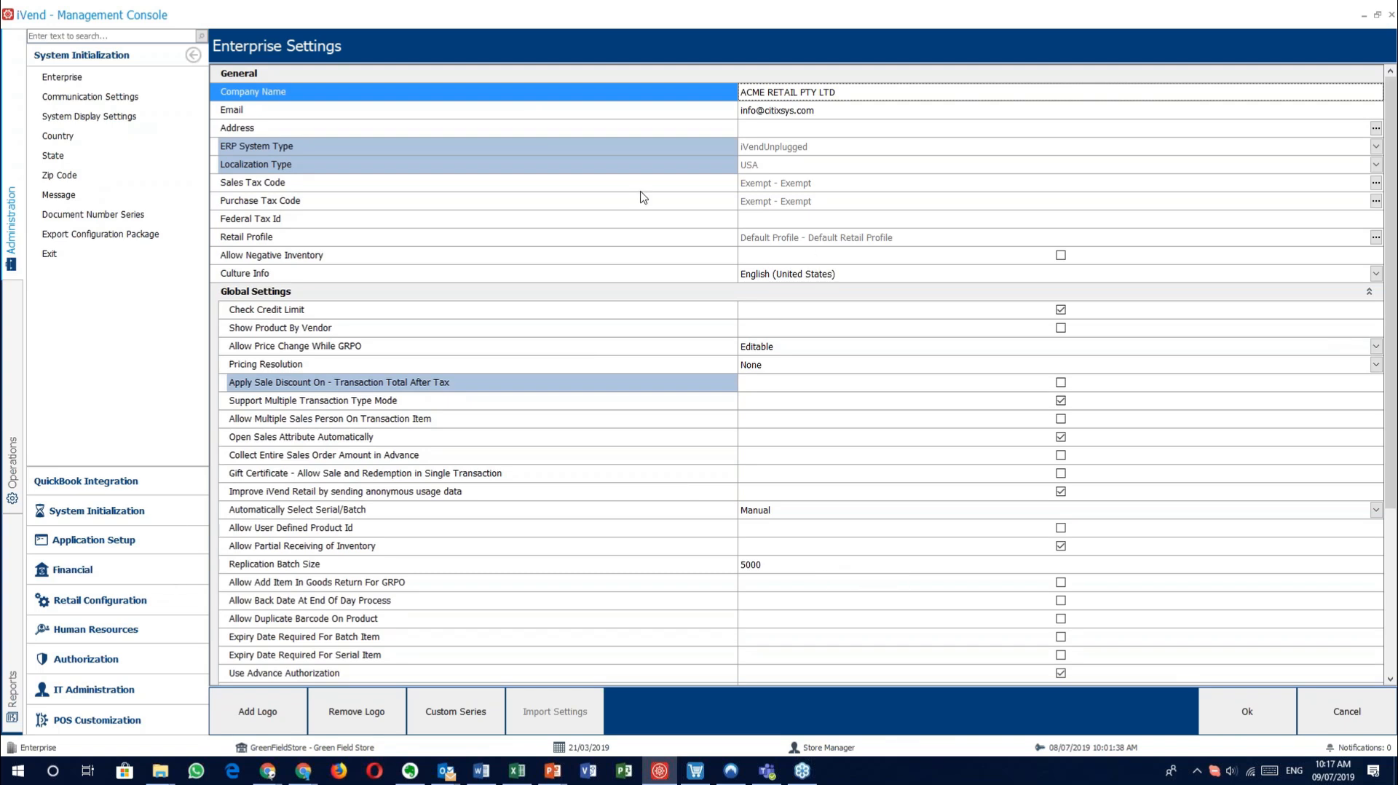
pyautogui.click(520, 111)
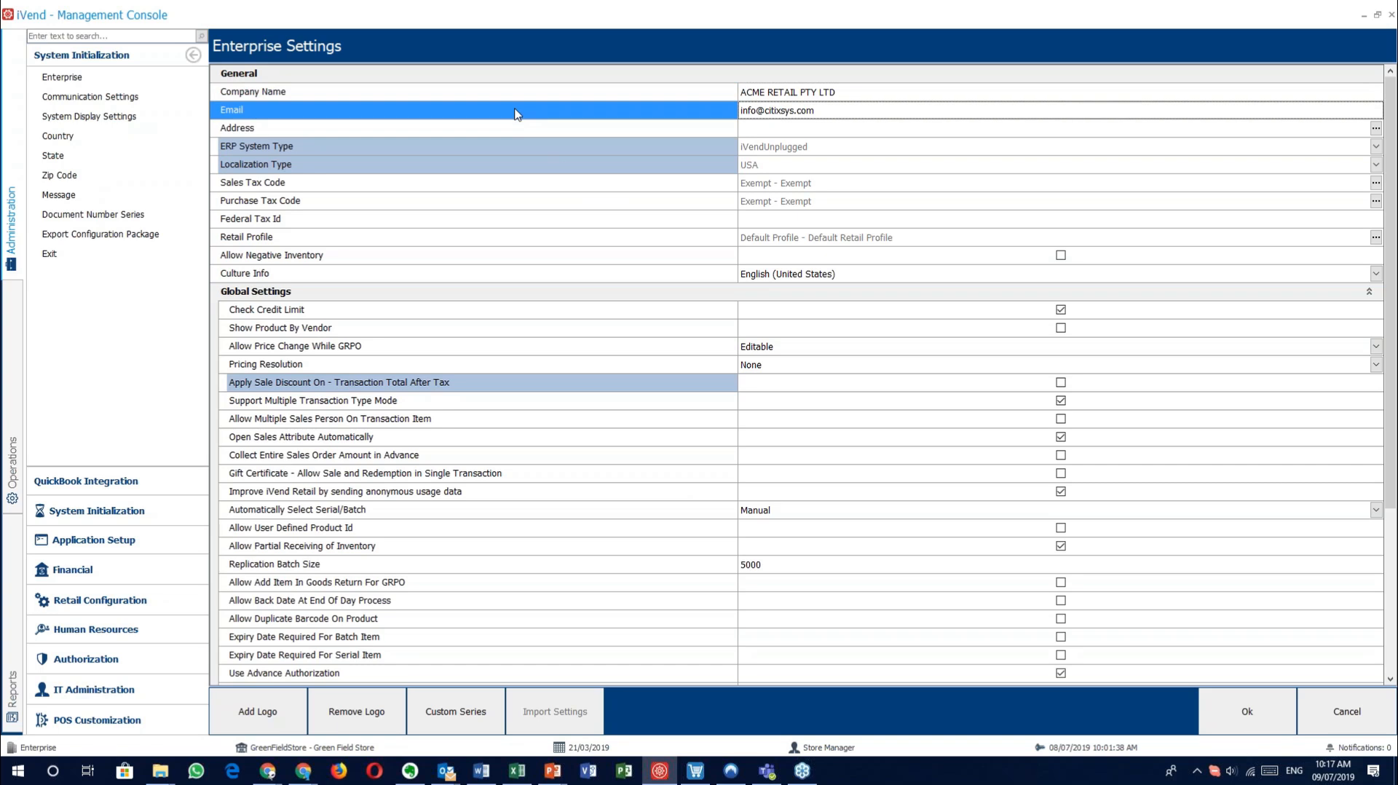
pyautogui.click(493, 147)
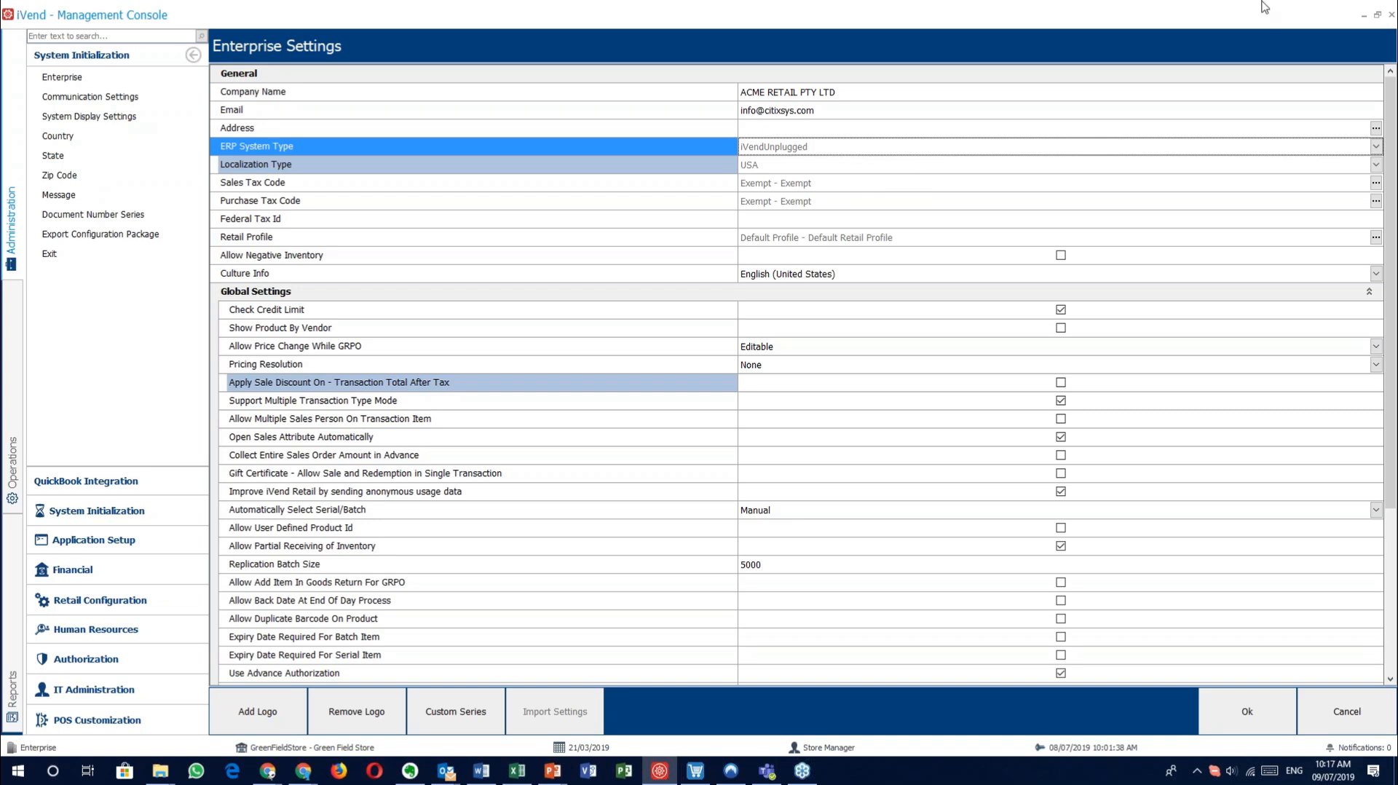
pyautogui.click(1385, 69)
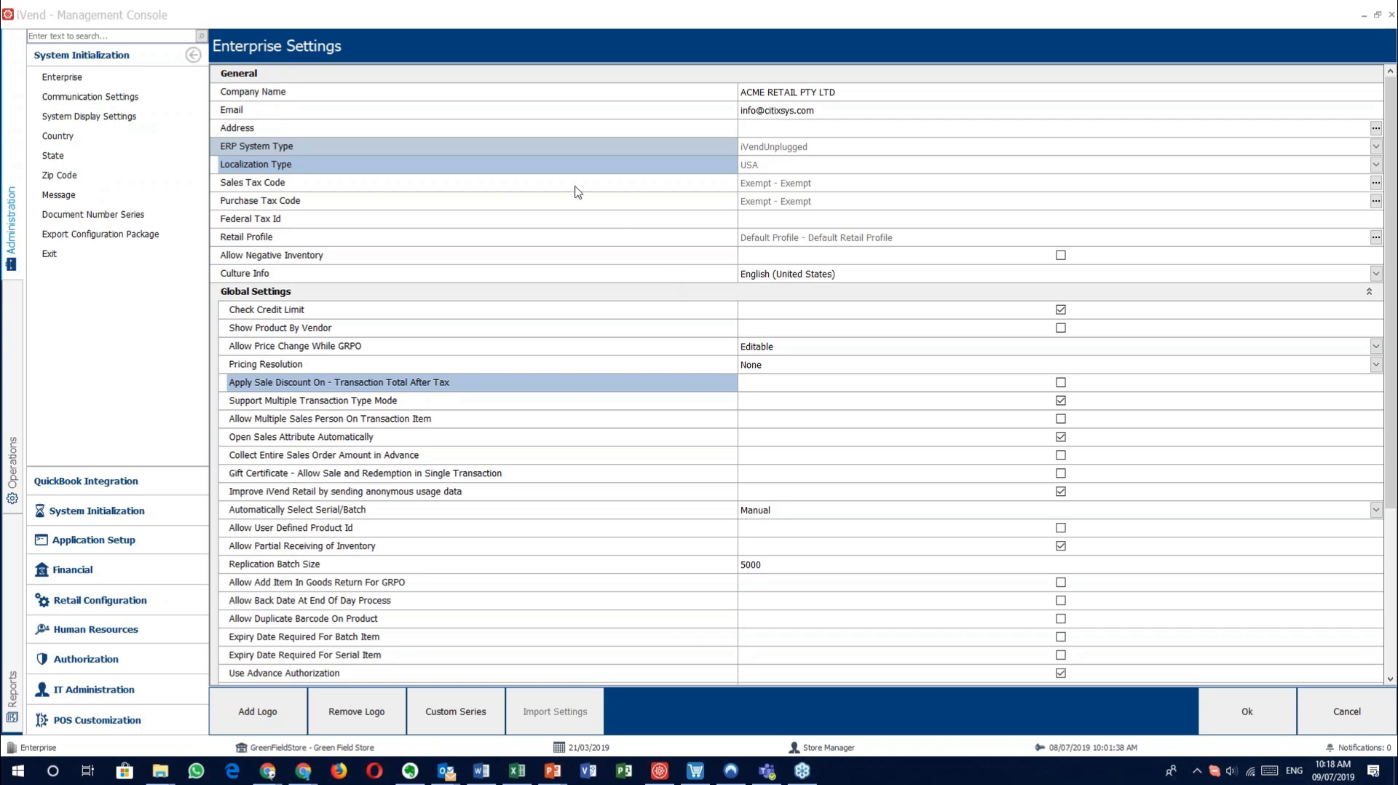
pyautogui.click(714, 145)
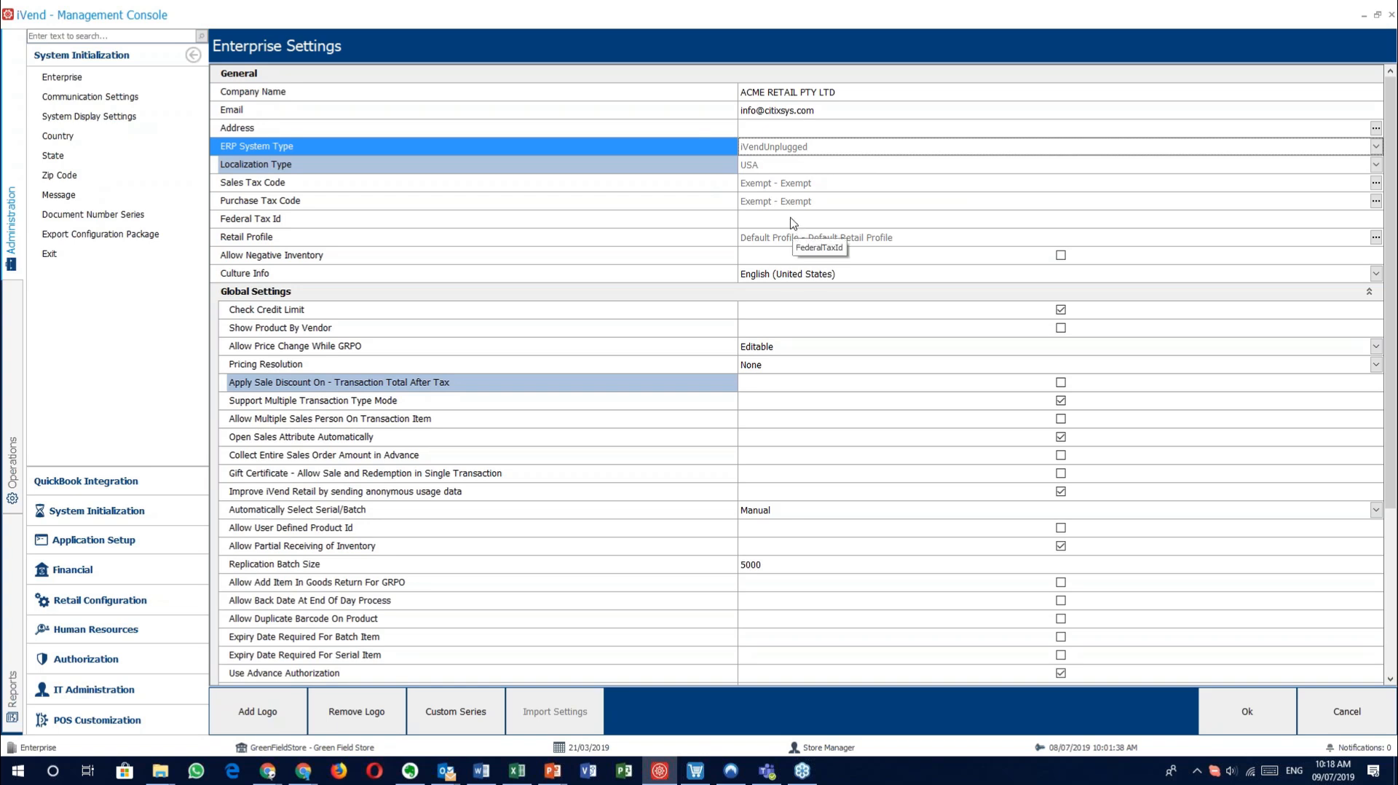
pyautogui.click(616, 169)
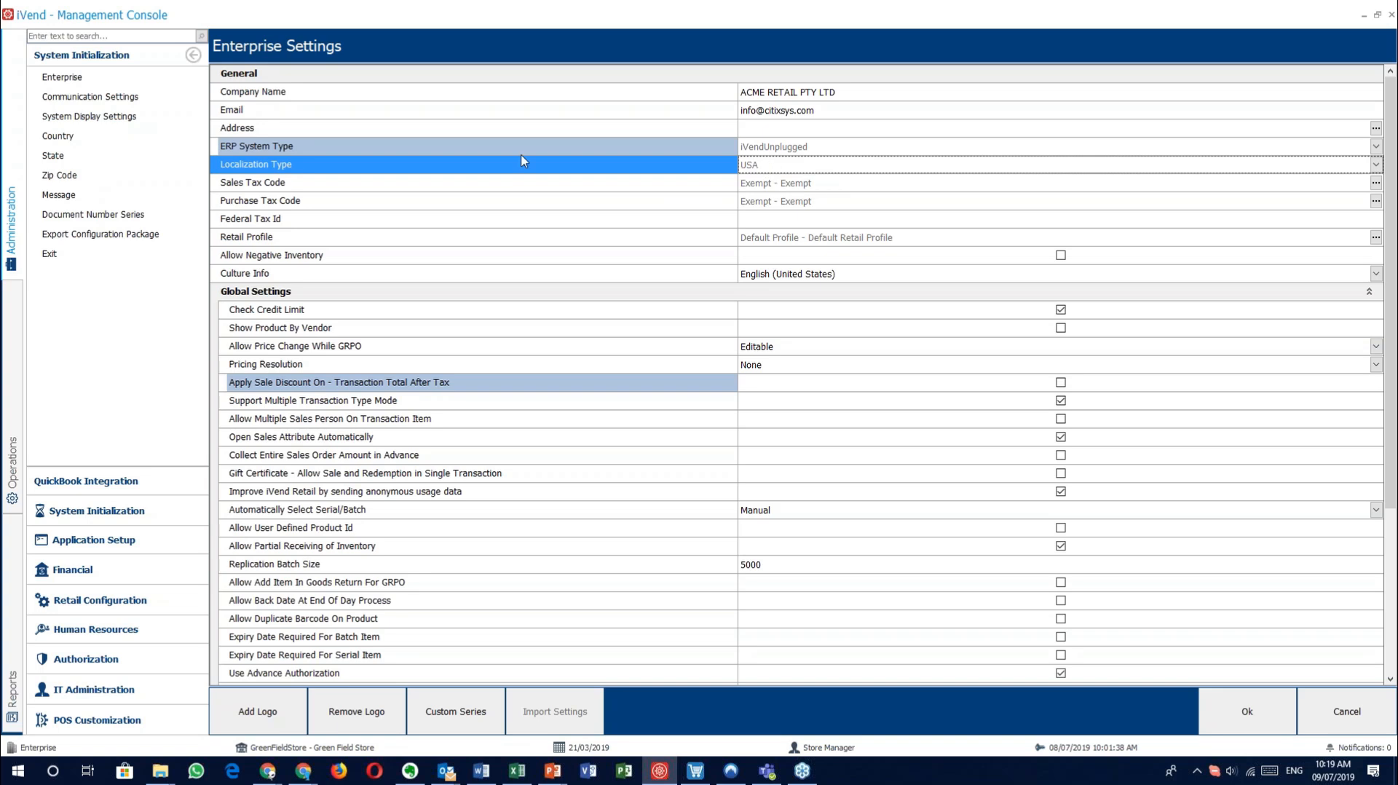
# Step: View the system display settings for English (South Africa), and close them without changes
pyautogui.click(92, 125)
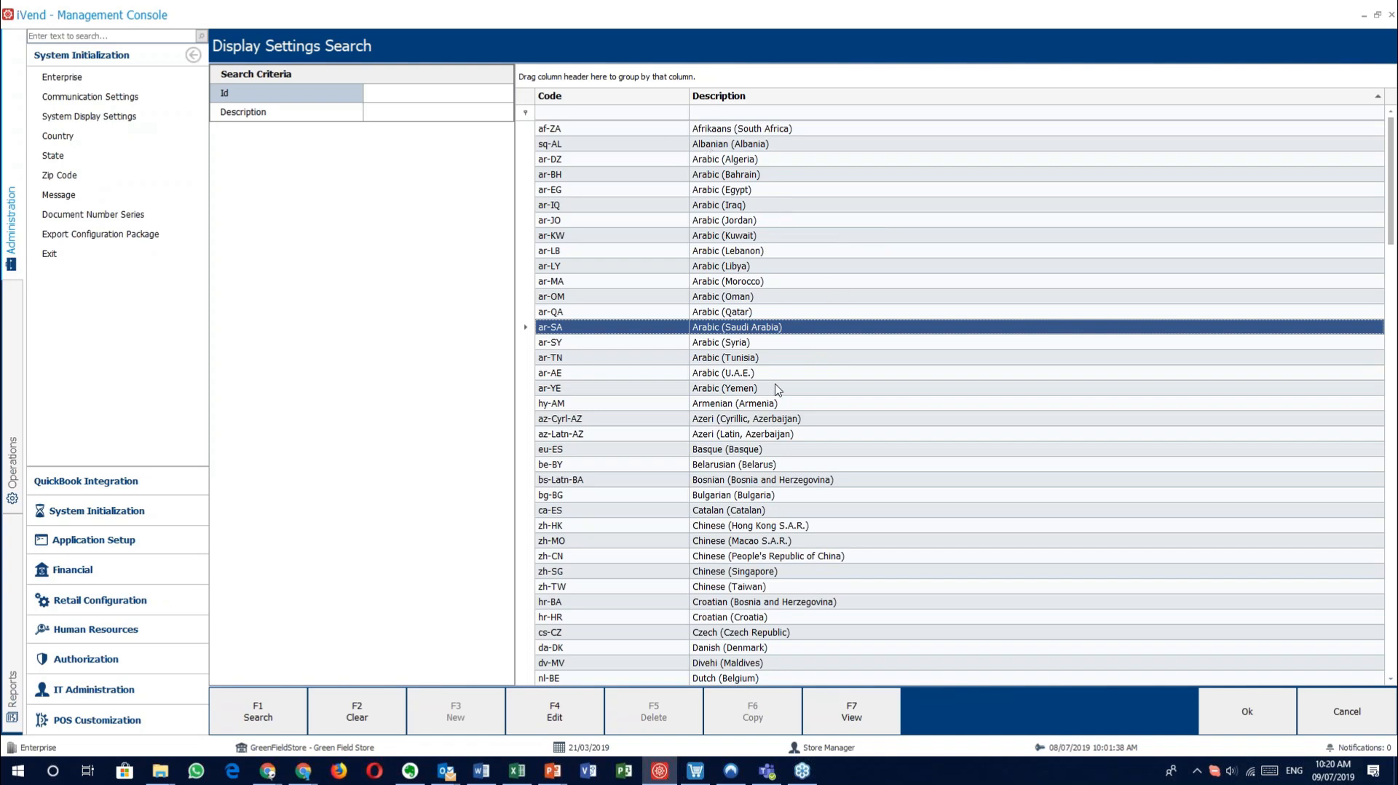
pyautogui.scroll(-2, 1307, 405)
pyautogui.scroll(-3, 874, 400)
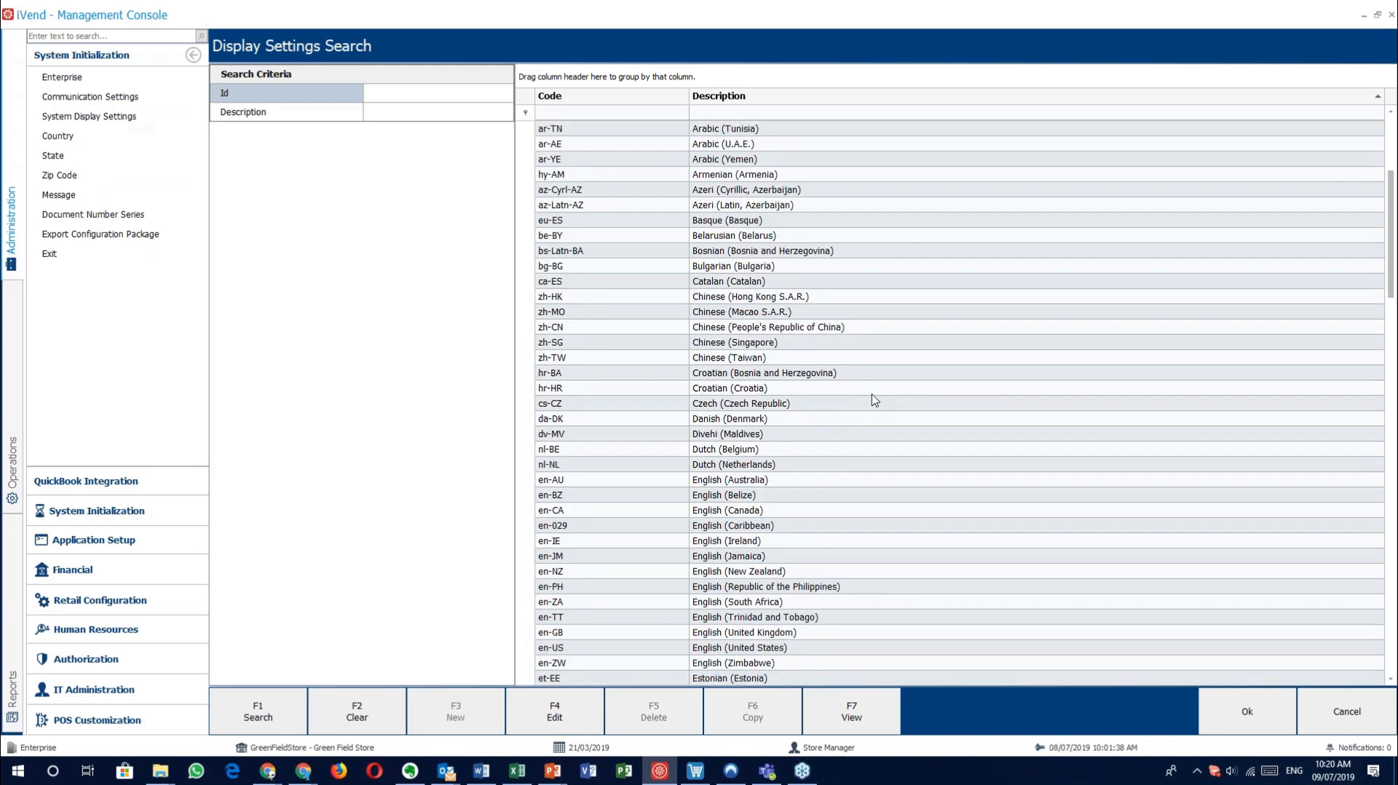
pyautogui.scroll(-4, 874, 400)
pyautogui.click(788, 421)
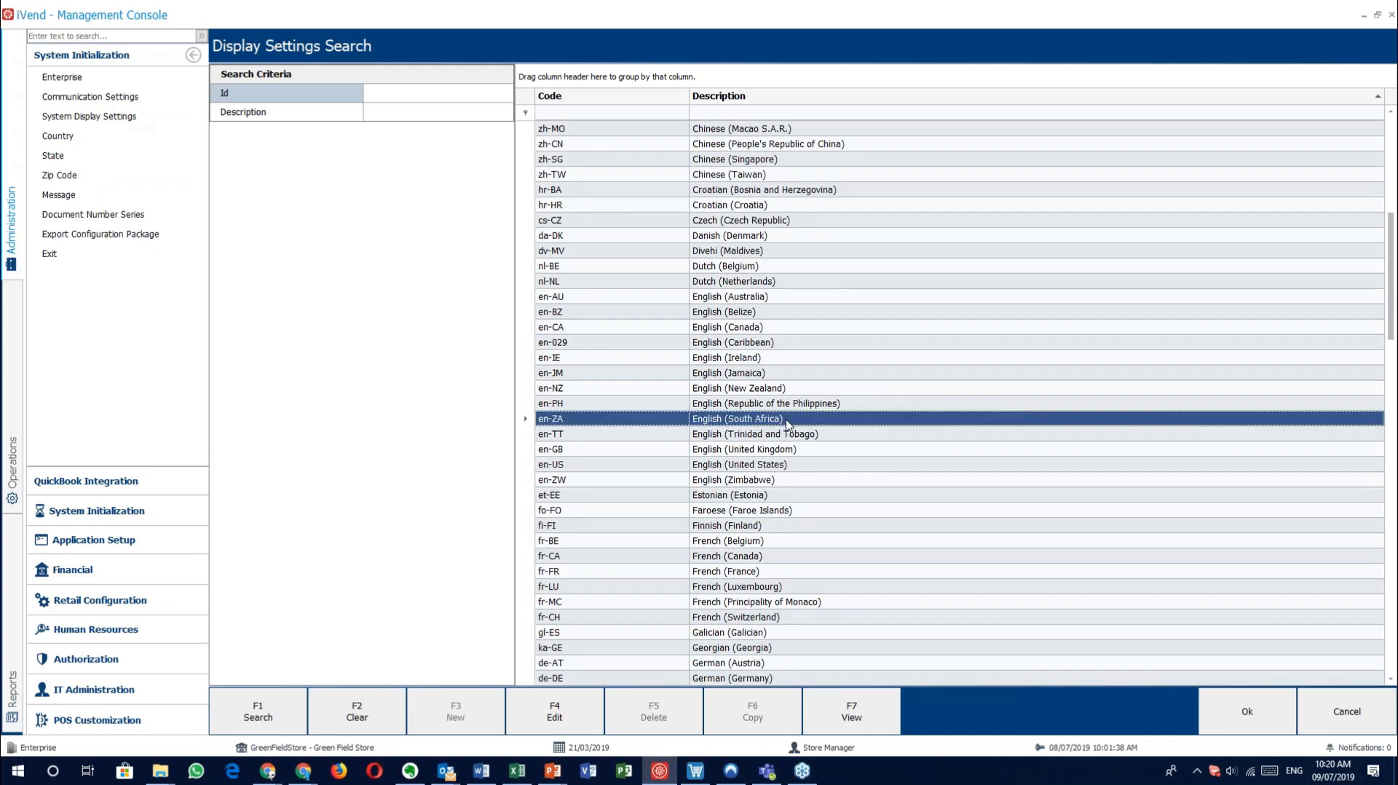
pyautogui.doubleClick(788, 421)
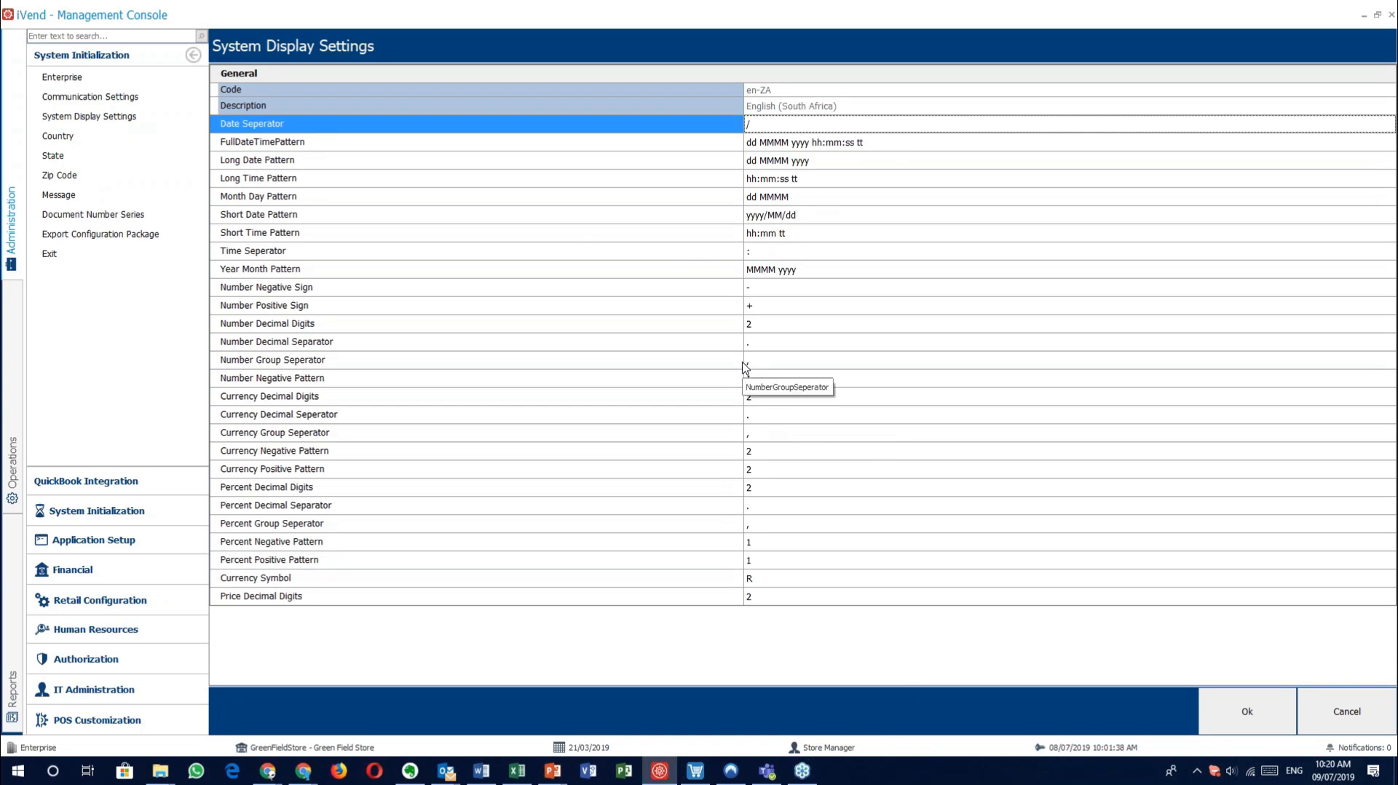
pyautogui.click(1319, 695)
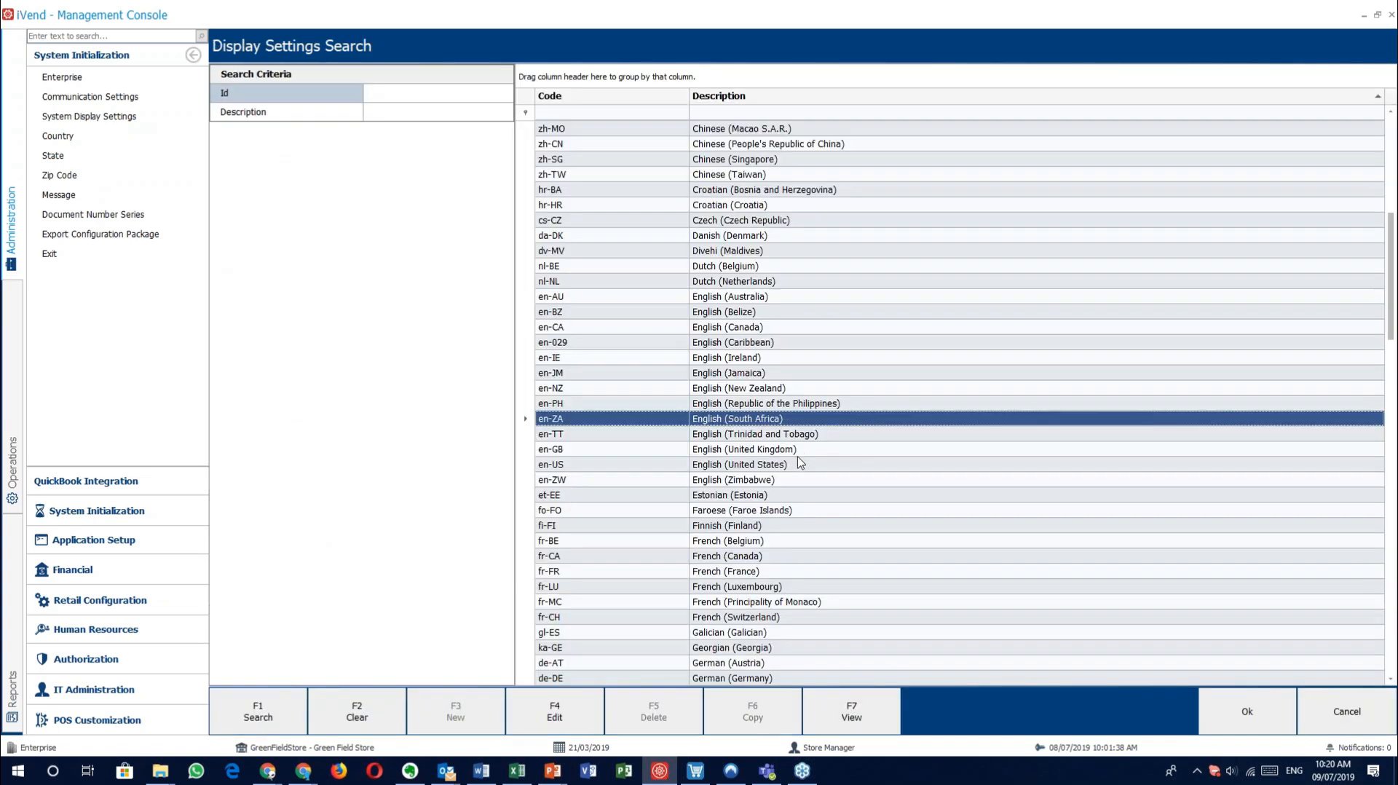
# Step: View the display settings for English (United States), including the currency symbol, and return to the Enterprise settings
pyautogui.doubleClick(777, 465)
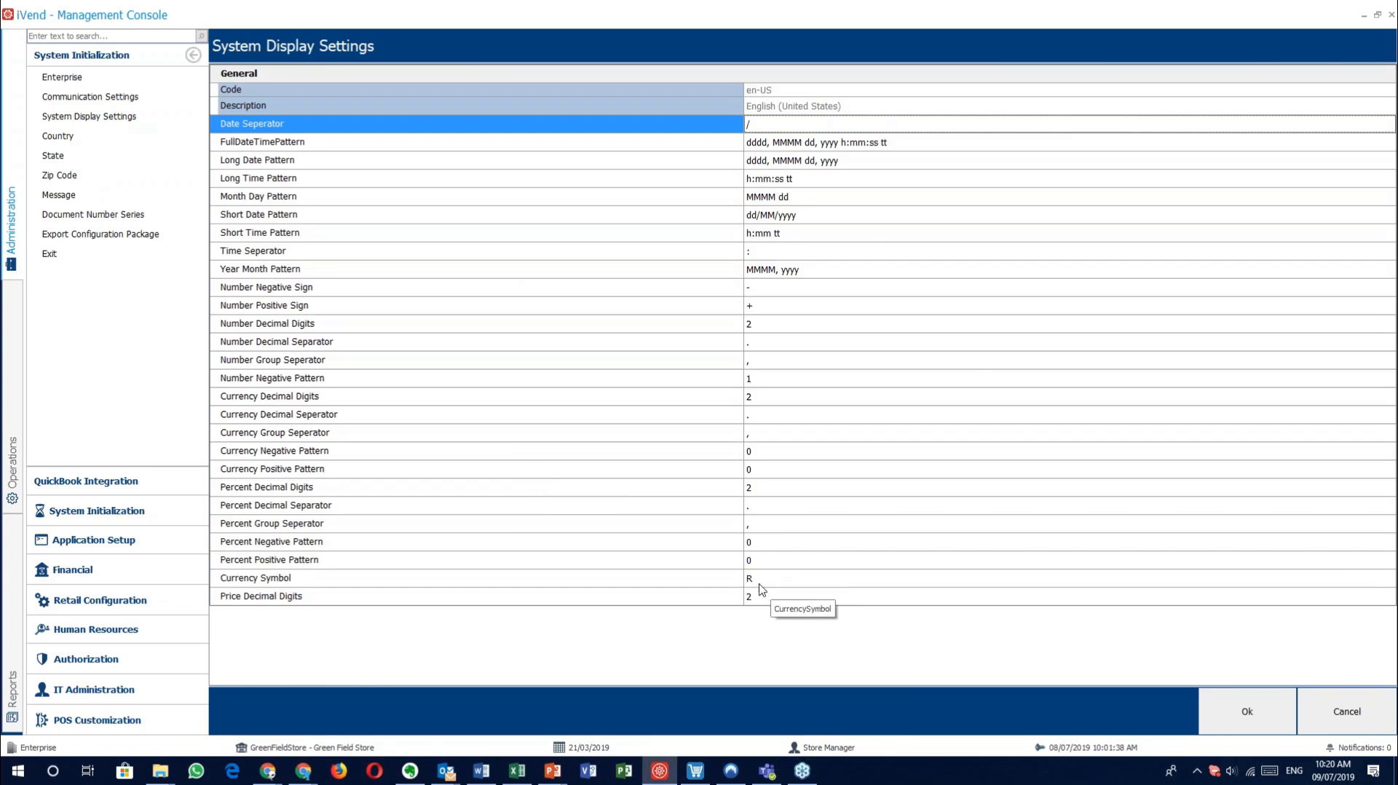
pyautogui.click(1386, 79)
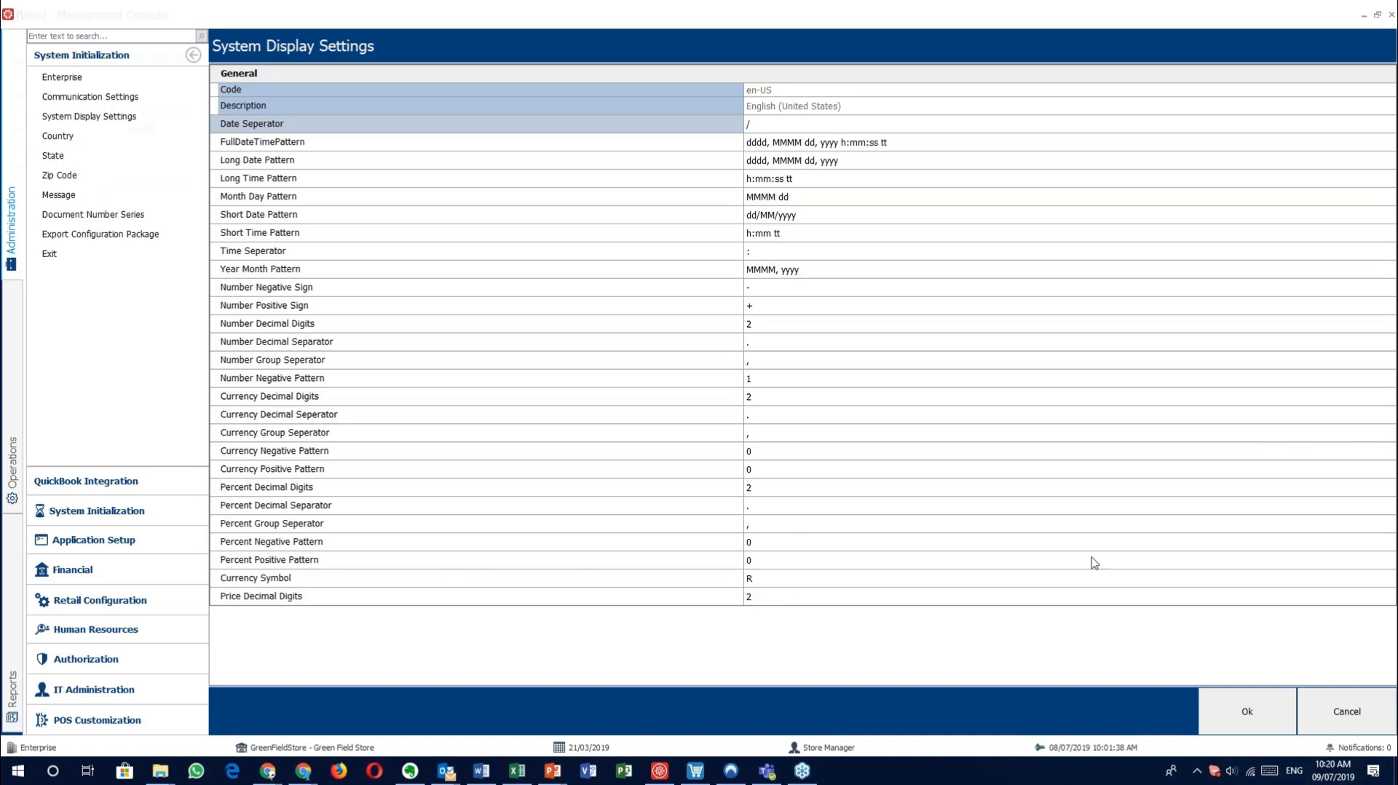
pyautogui.click(1344, 710)
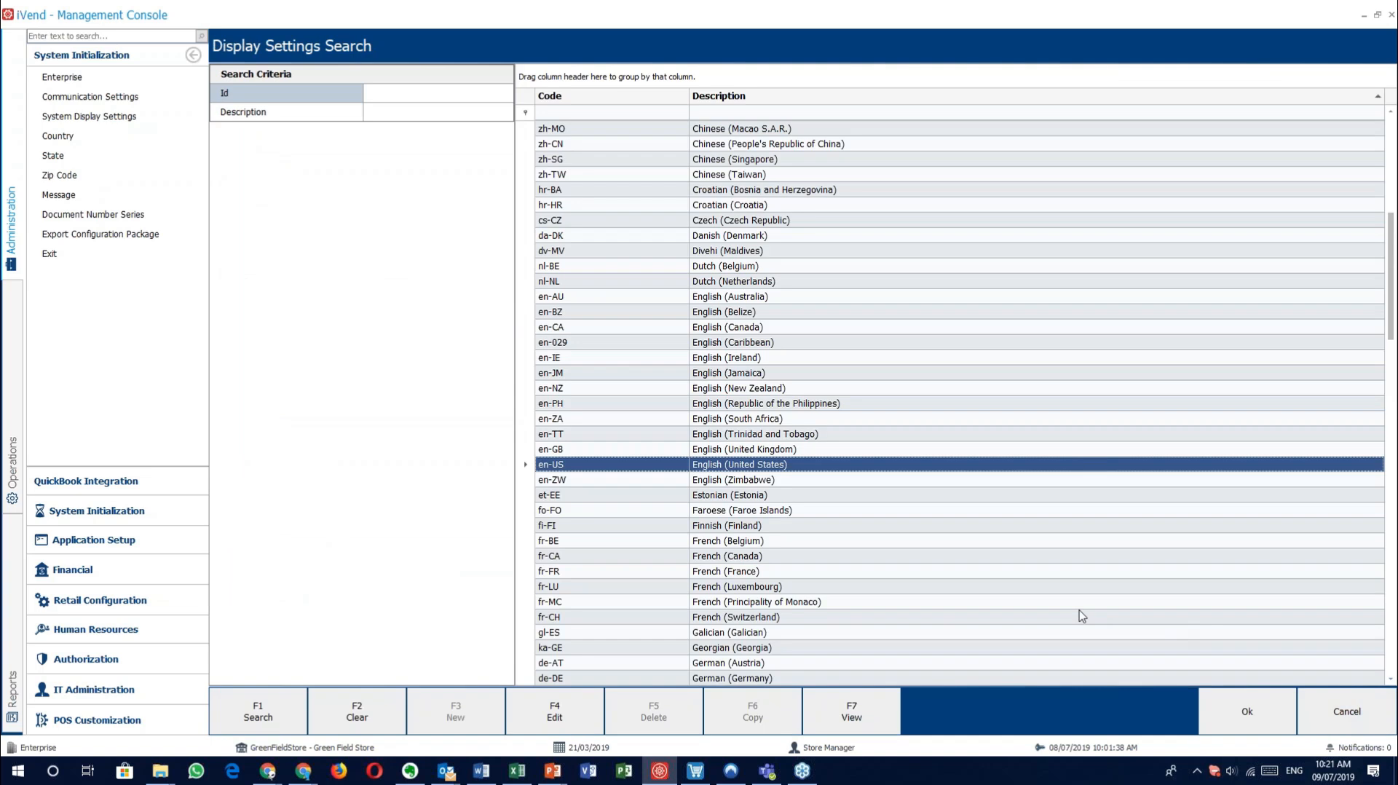
pyautogui.click(1348, 695)
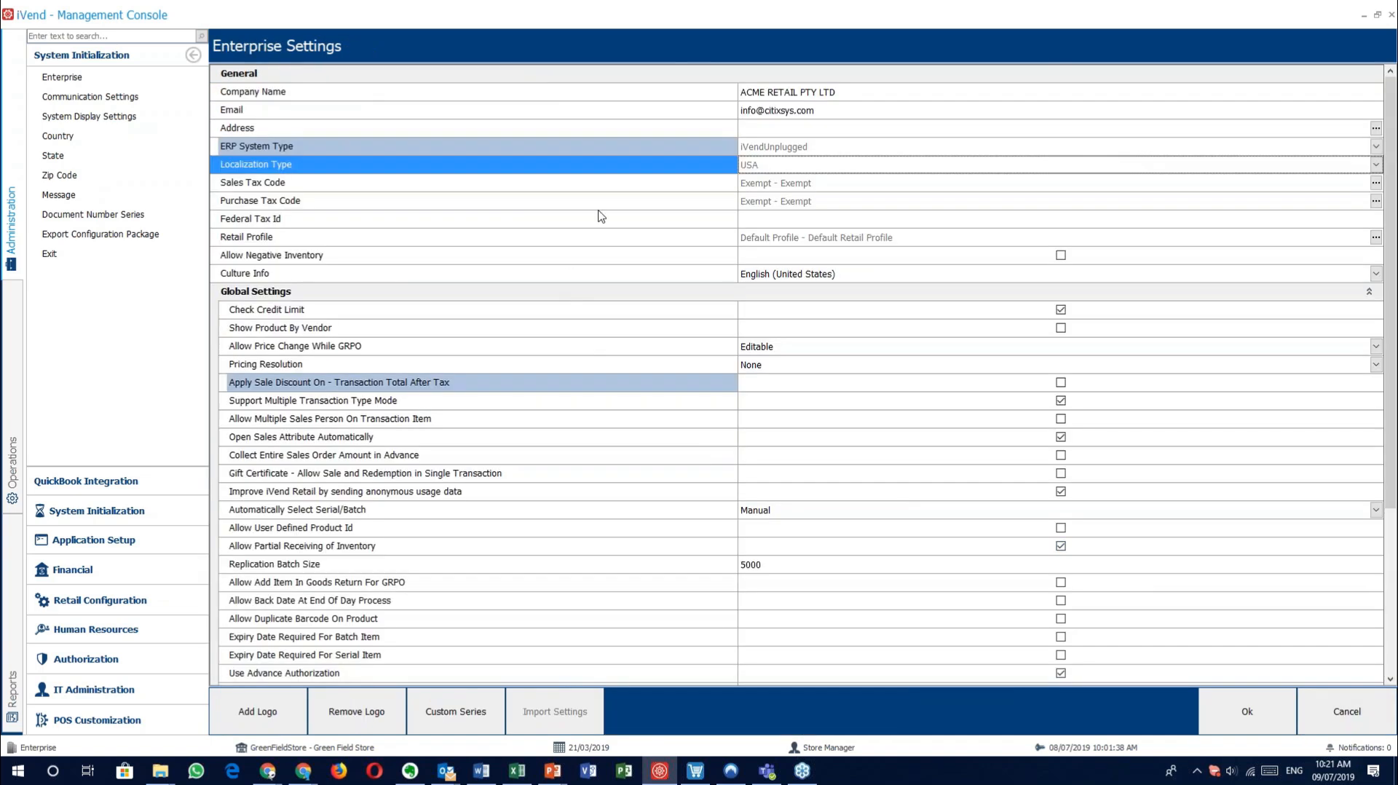
# Step: Review the Sales Tax Code and Purchase Tax Code settings, and open the lookup for the Sales Tax Code
pyautogui.click(583, 184)
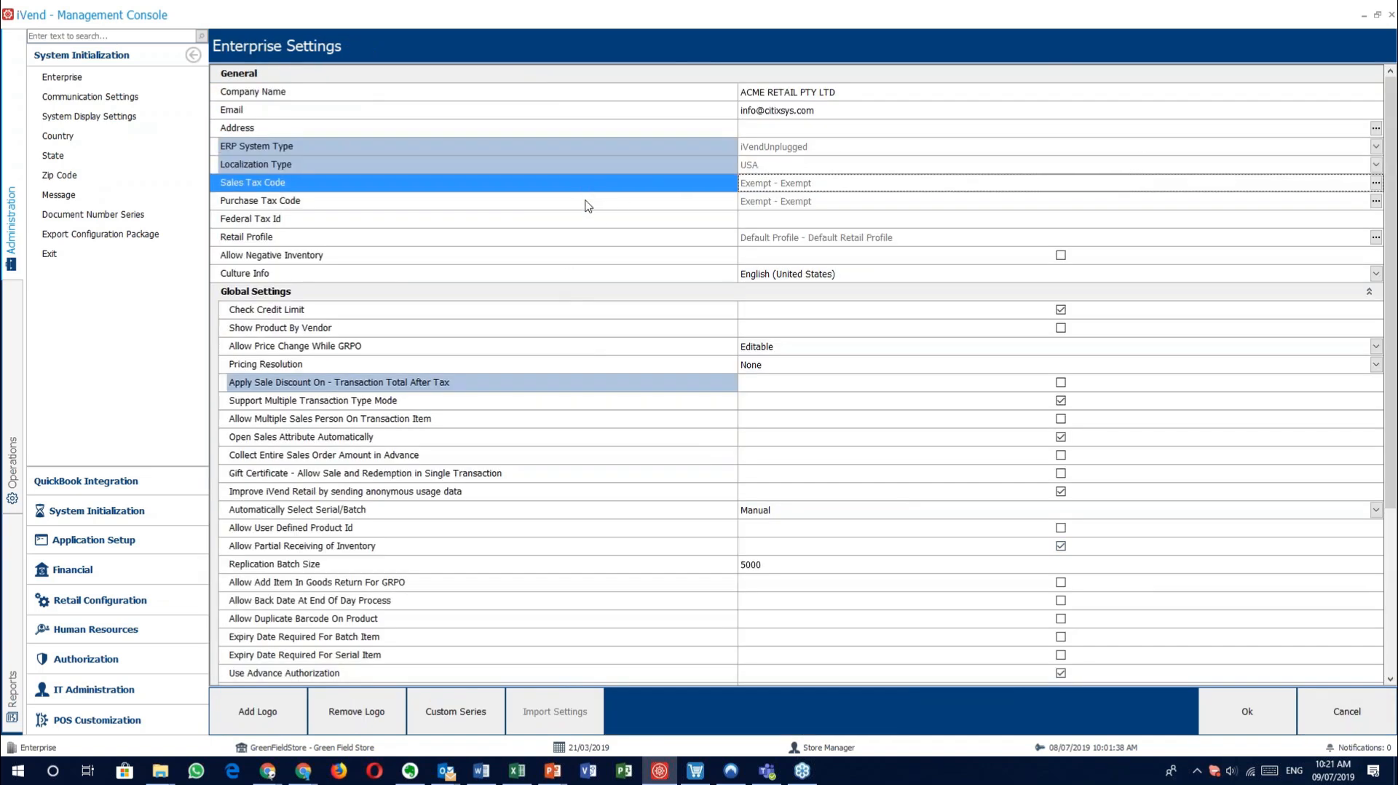
pyautogui.click(587, 202)
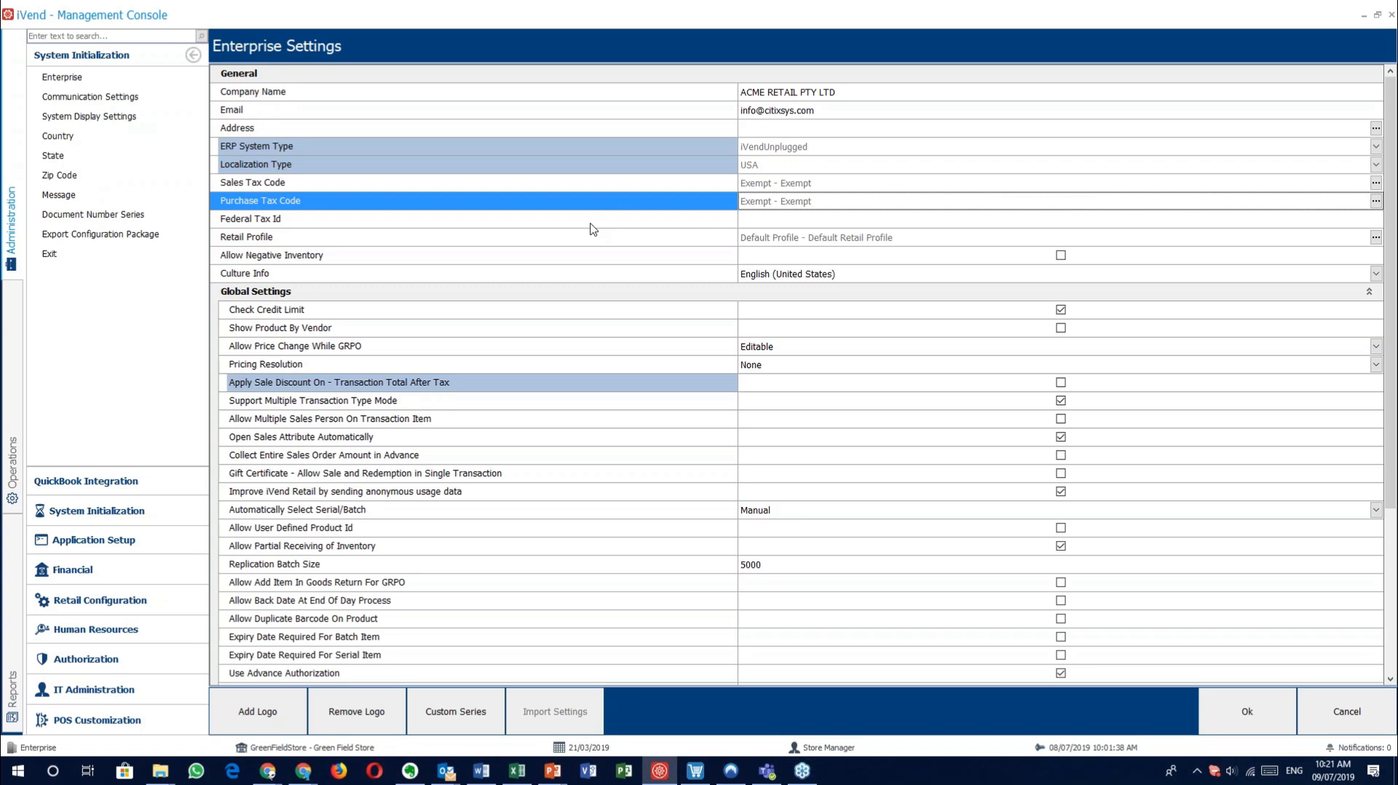
pyautogui.click(659, 184)
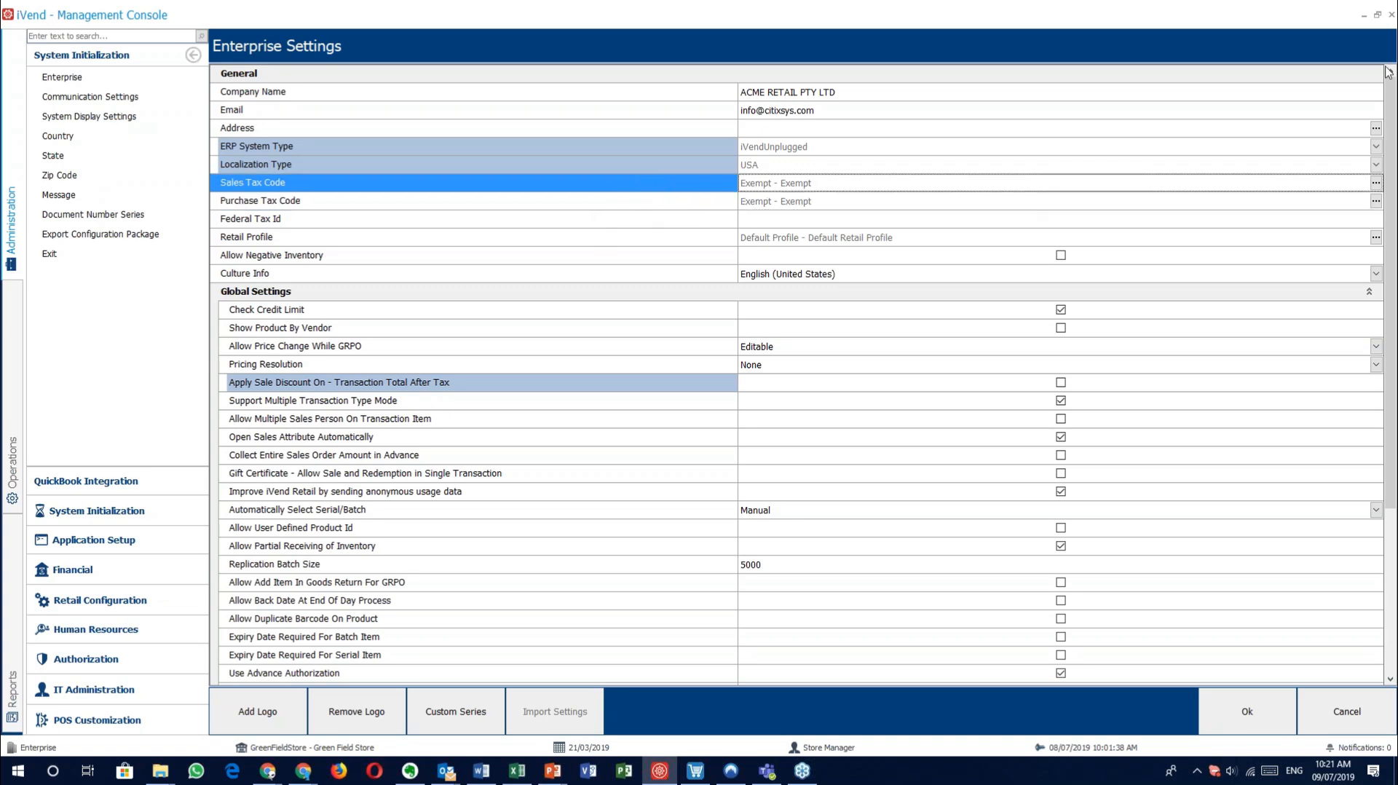
pyautogui.click(1387, 32)
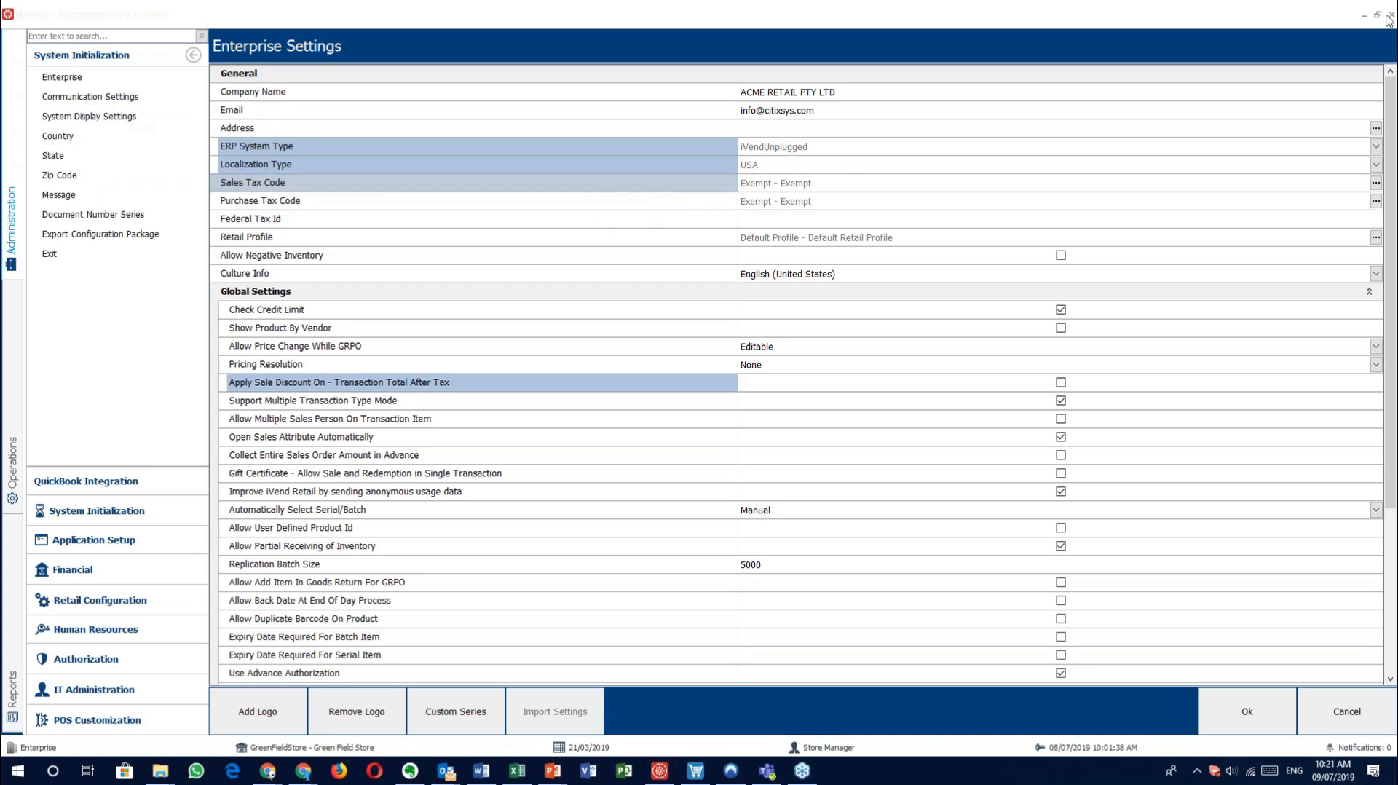
pyautogui.click(1372, 187)
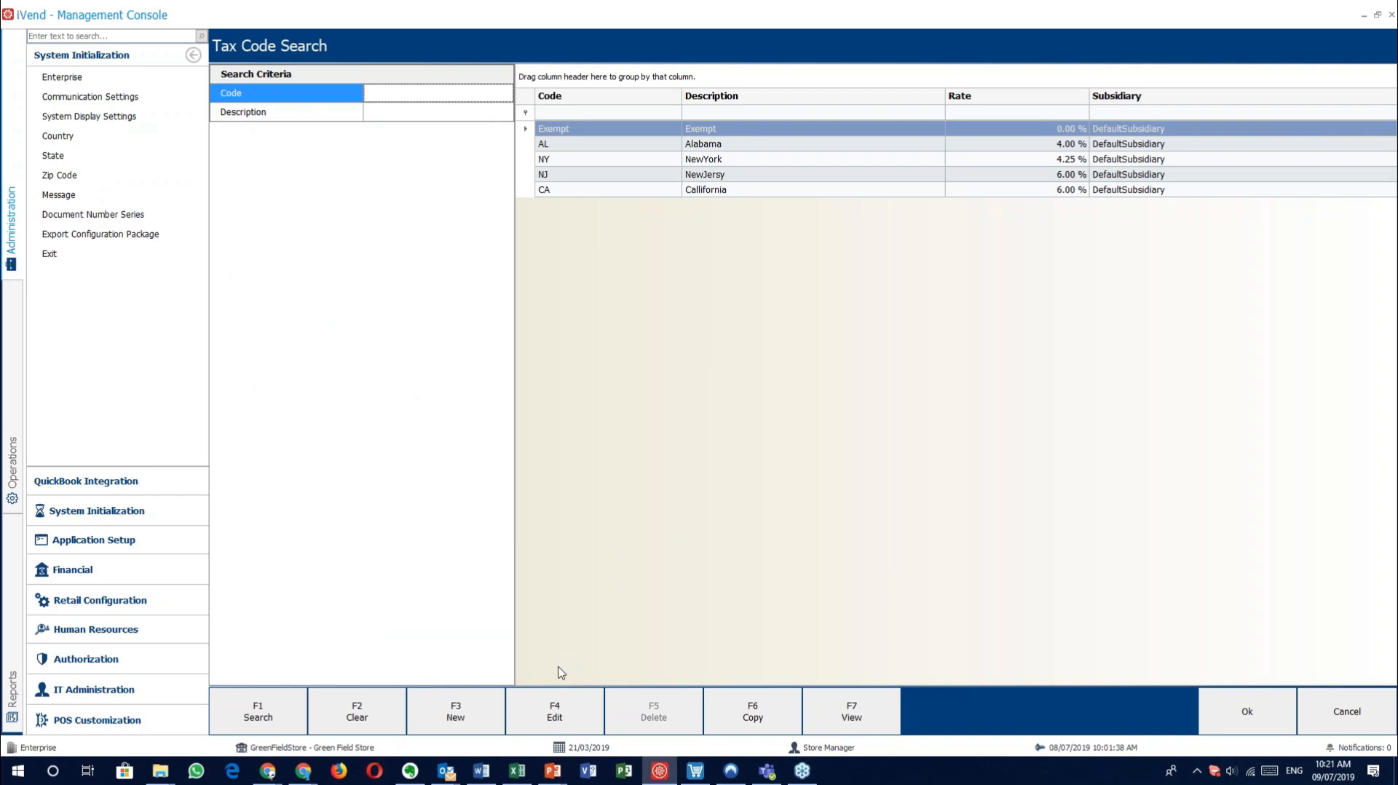
# Step: Open the AL (Alabama) tax code for editing and review its description, rate and current rate
pyautogui.click(706, 144)
pyautogui.click(565, 710)
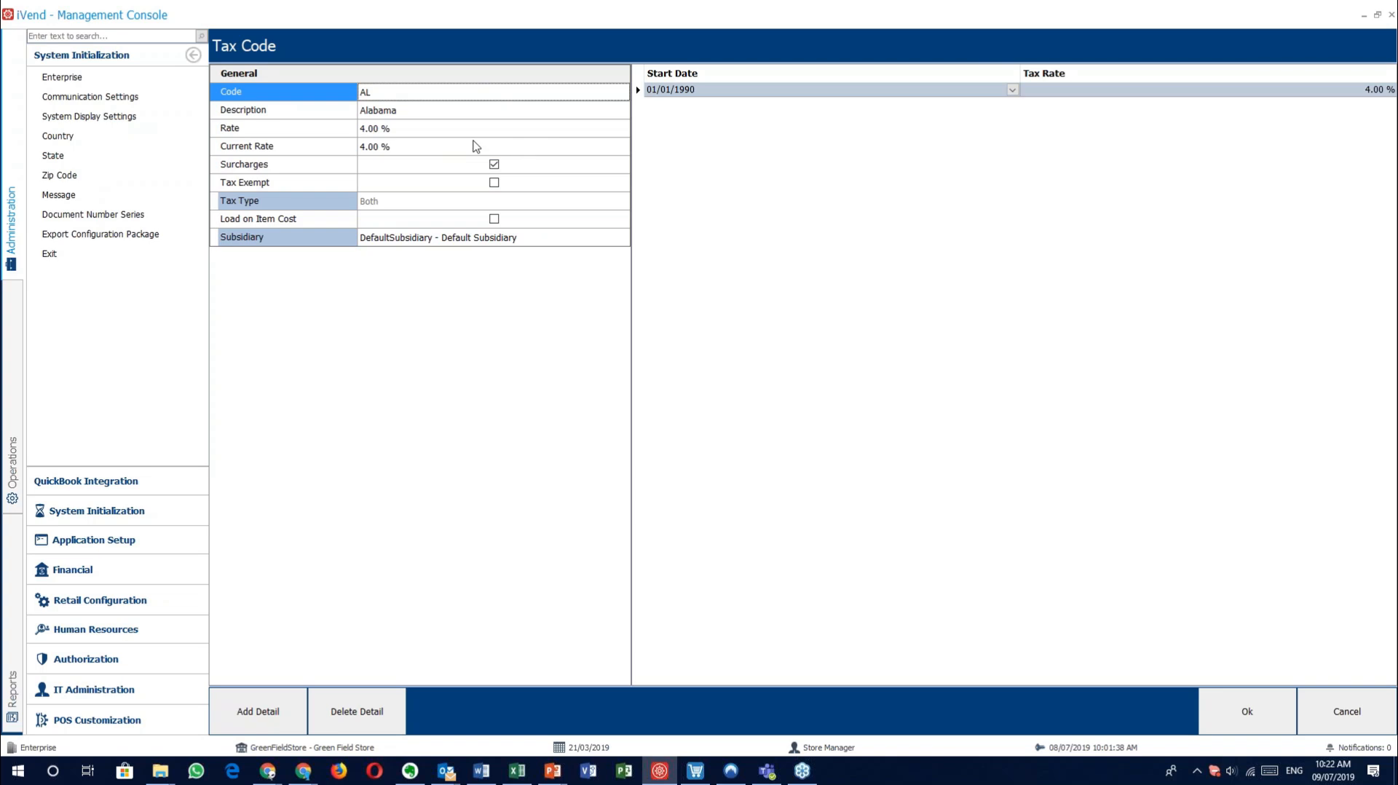
pyautogui.click(423, 111)
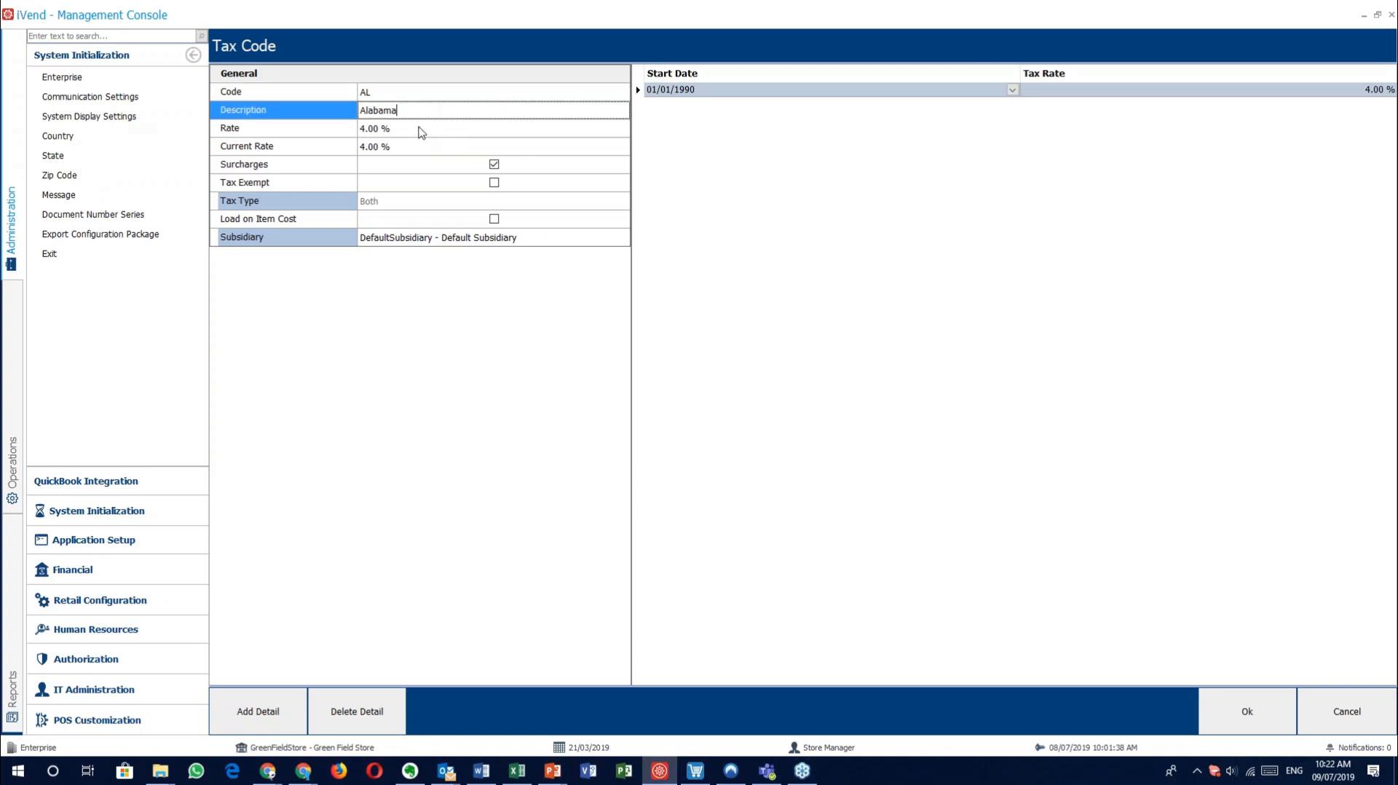
pyautogui.click(421, 131)
pyautogui.click(401, 148)
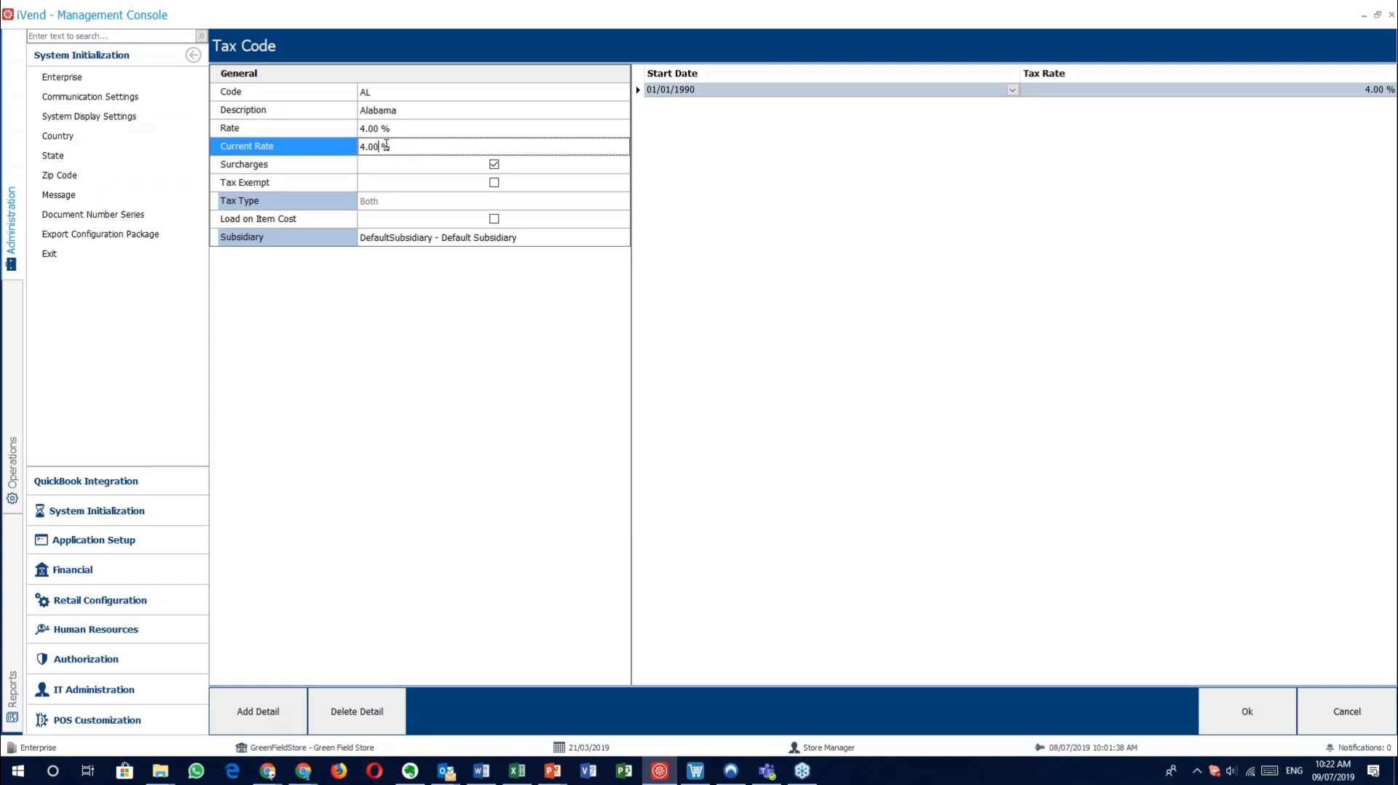
# Step: Add a rate detail to the Alabama tax code with start date 09/07/2019 and a 15% tax rate
pyautogui.click(262, 711)
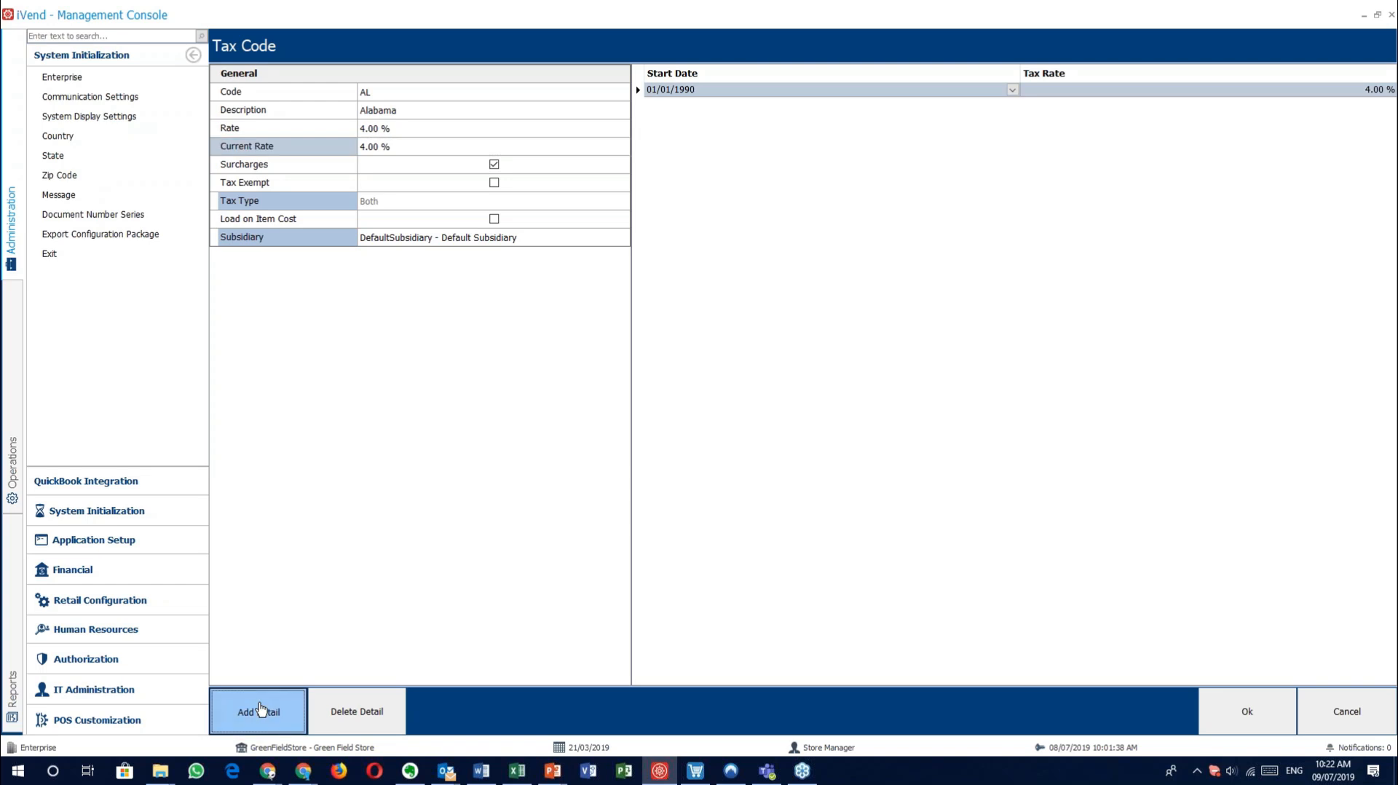
pyautogui.click(907, 106)
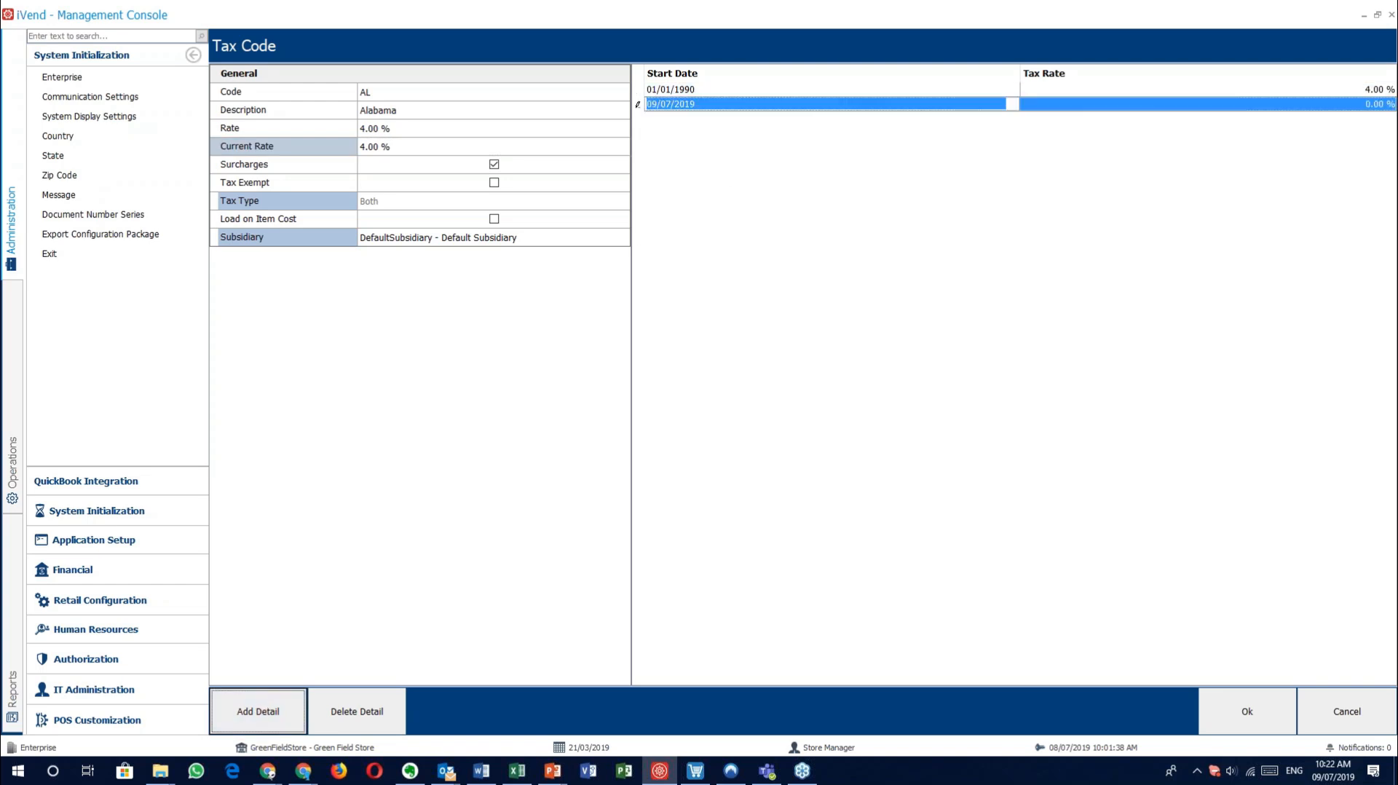
pyautogui.click(1088, 104)
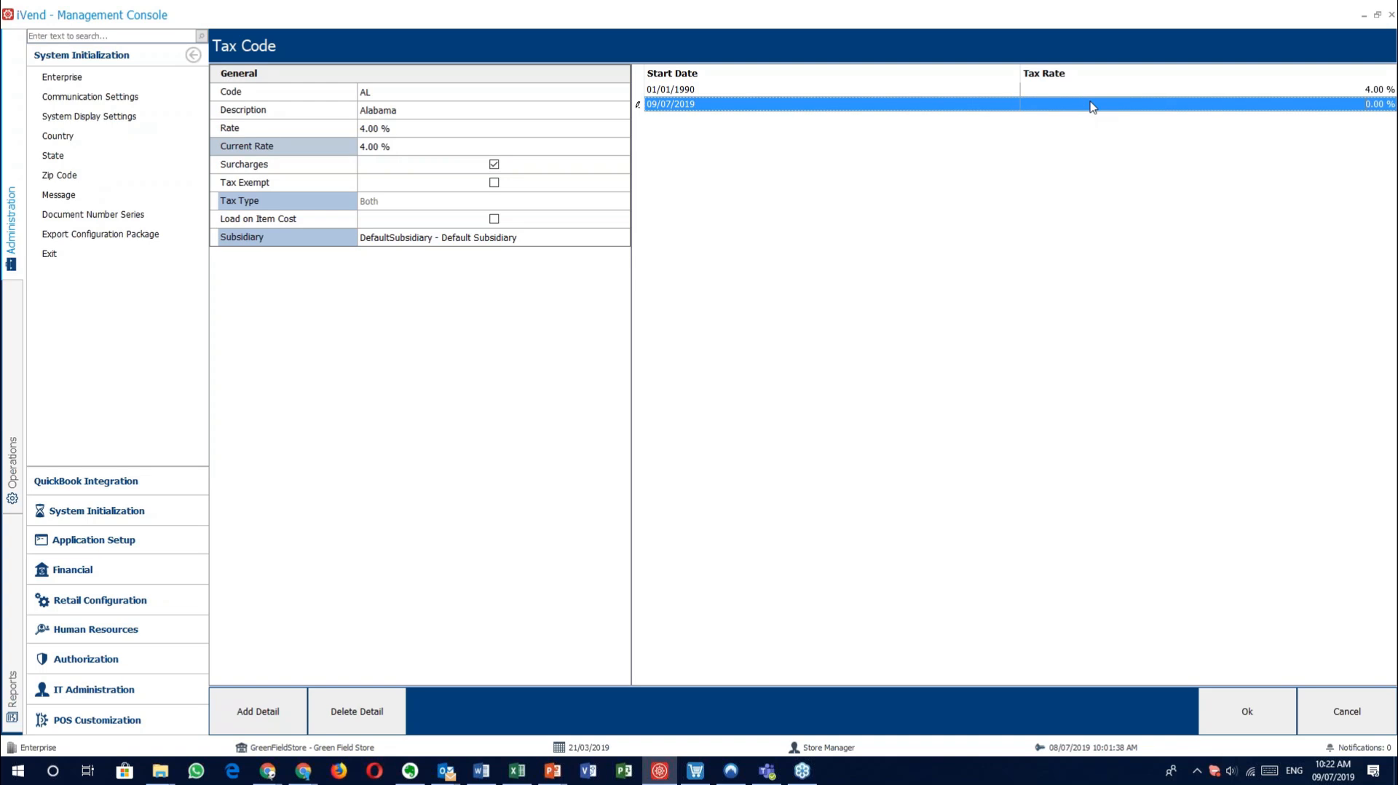
pyautogui.click(1390, 13)
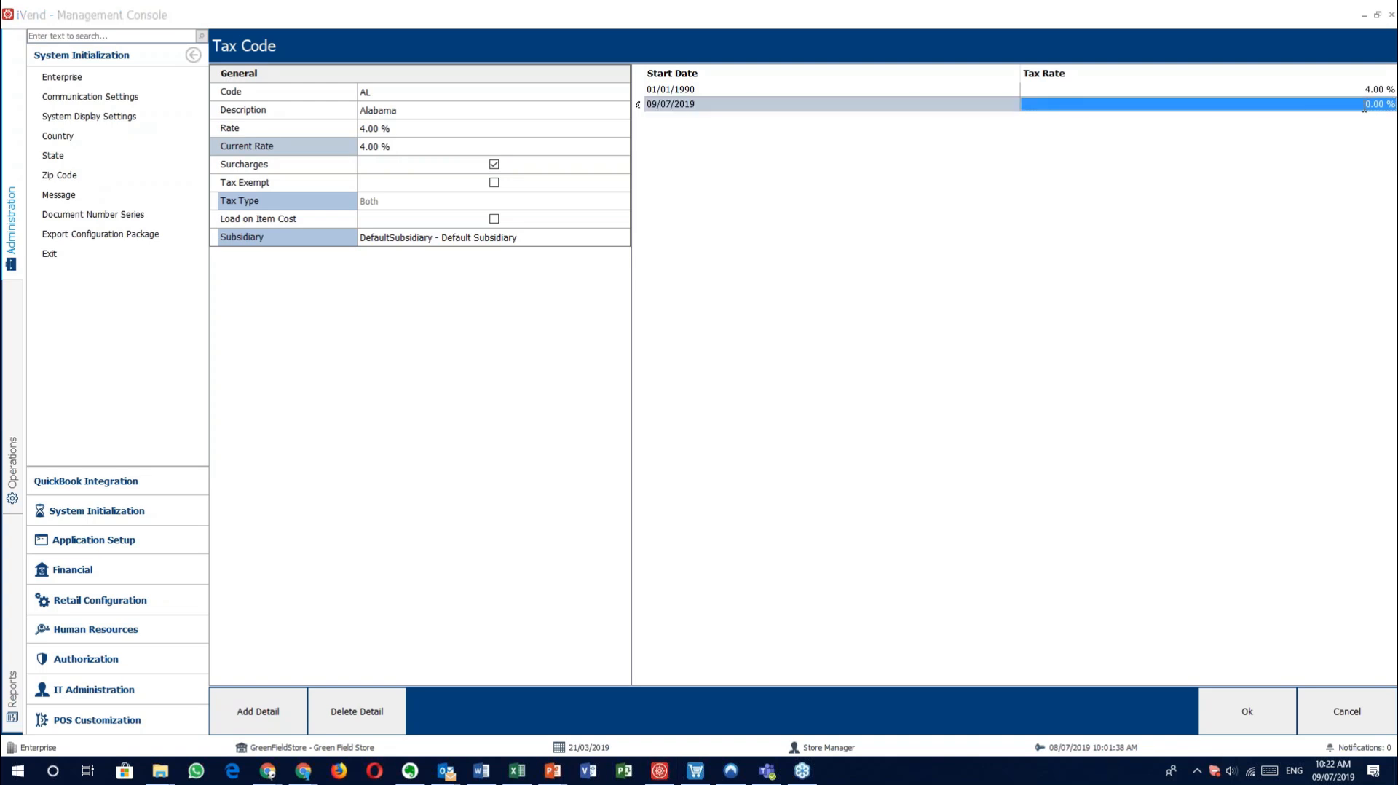
pyautogui.click(1366, 106)
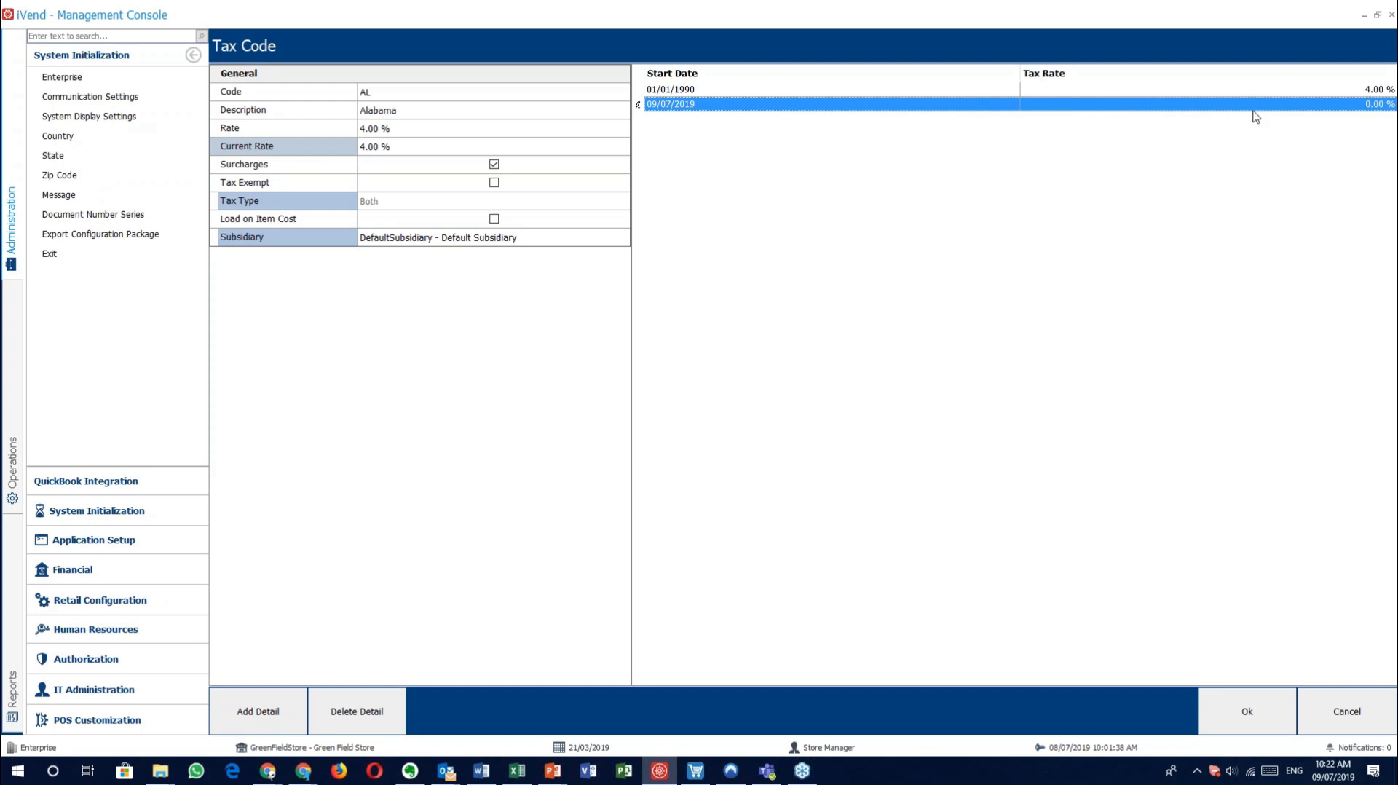
pyautogui.write('15')
# Step: Switch to the PowerPoint presentation, view the Global Presence and Deployment landscape slides, and return to the iVend Management Console
pyautogui.moveTo(558, 778)
pyautogui.click(597, 725)
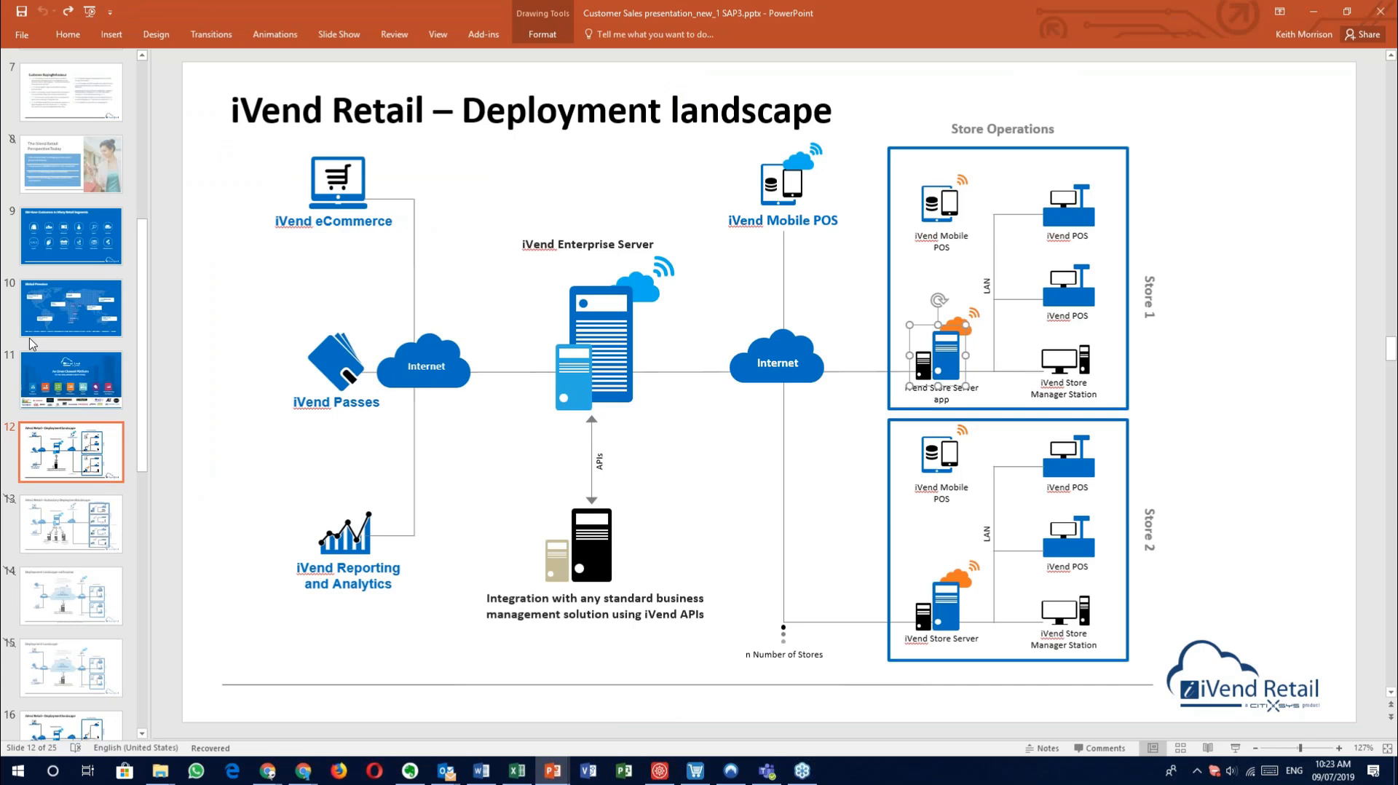
pyautogui.click(107, 310)
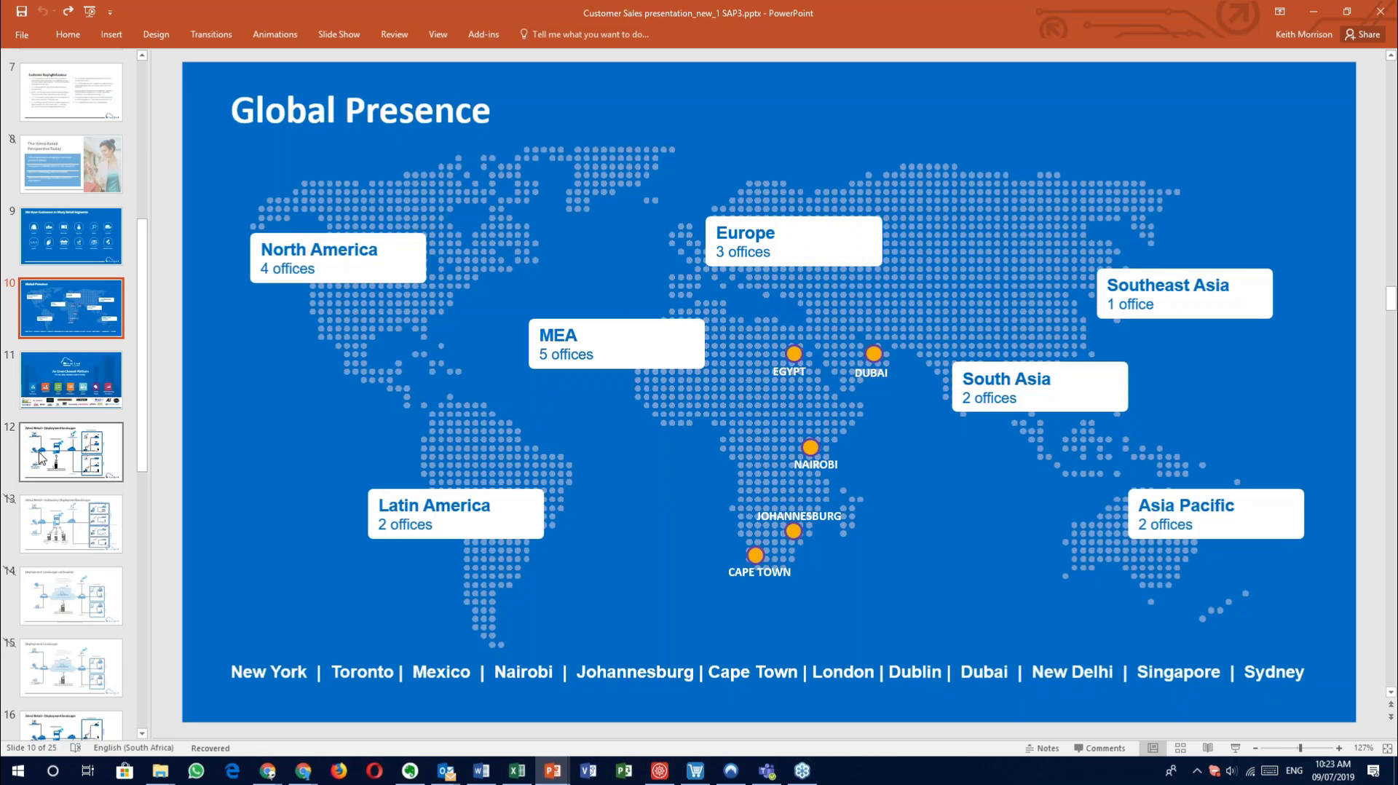
pyautogui.click(40, 453)
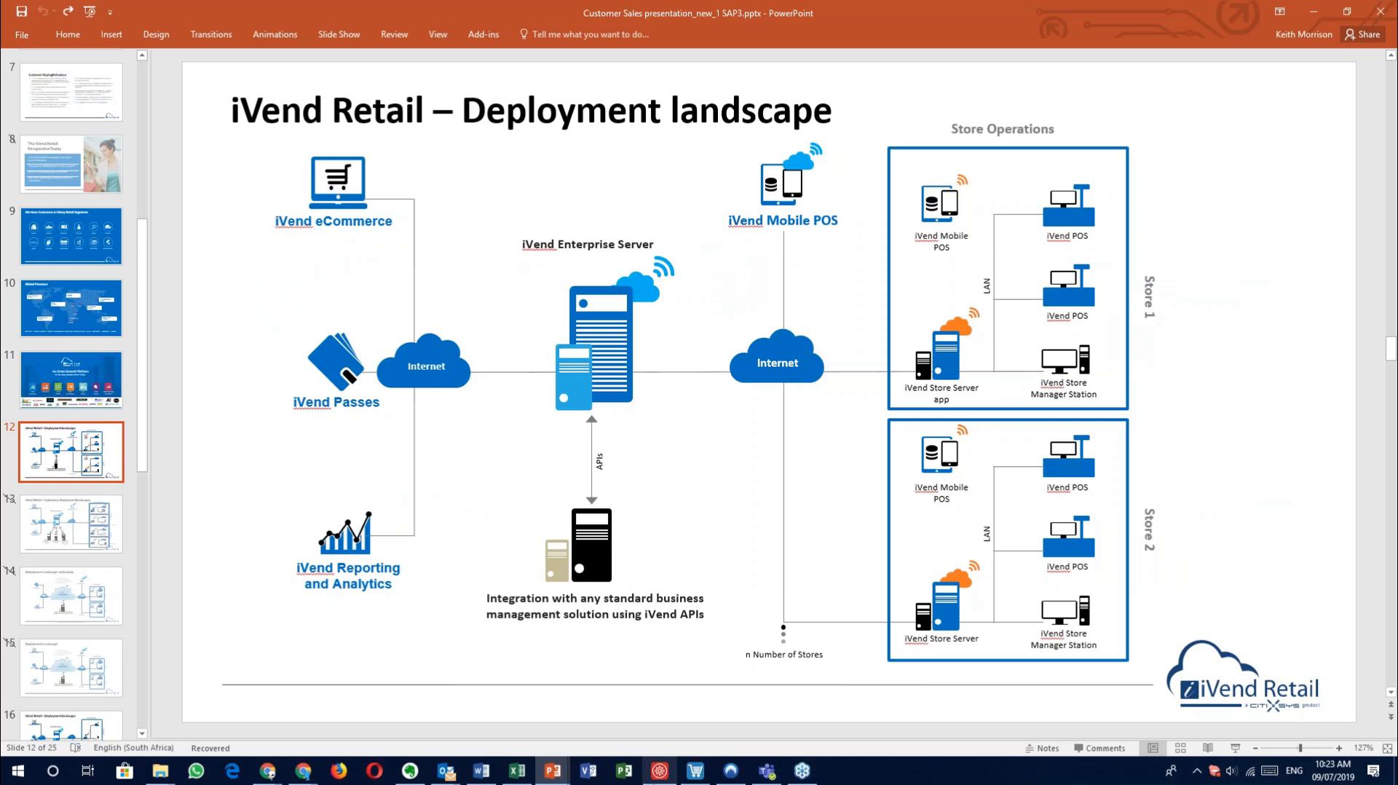
pyautogui.moveTo(660, 770)
pyautogui.click(718, 698)
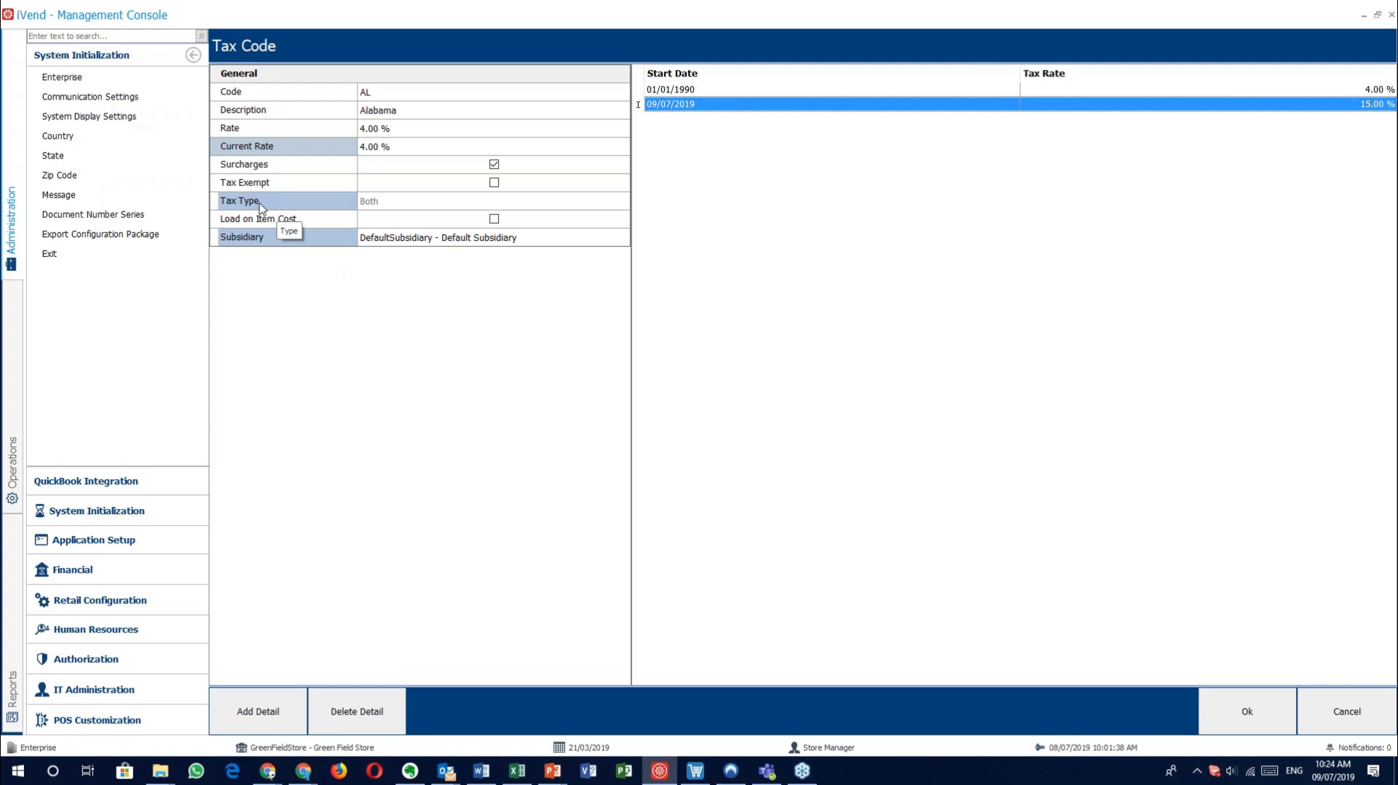
# Step: Check the Alabama tax code's Tax Type, discard its edits and open a blank form for a new tax code
pyautogui.click(397, 206)
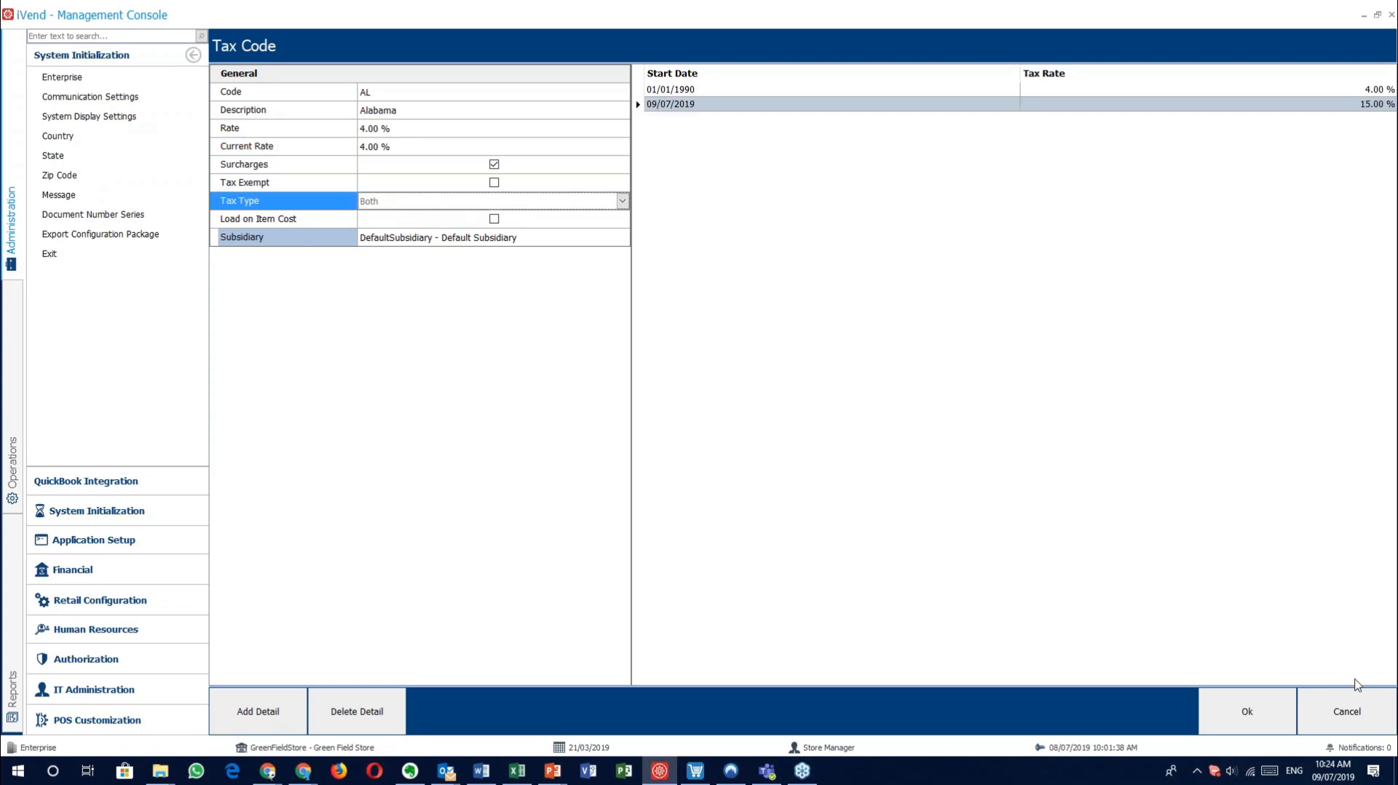
pyautogui.click(1351, 703)
pyautogui.click(470, 705)
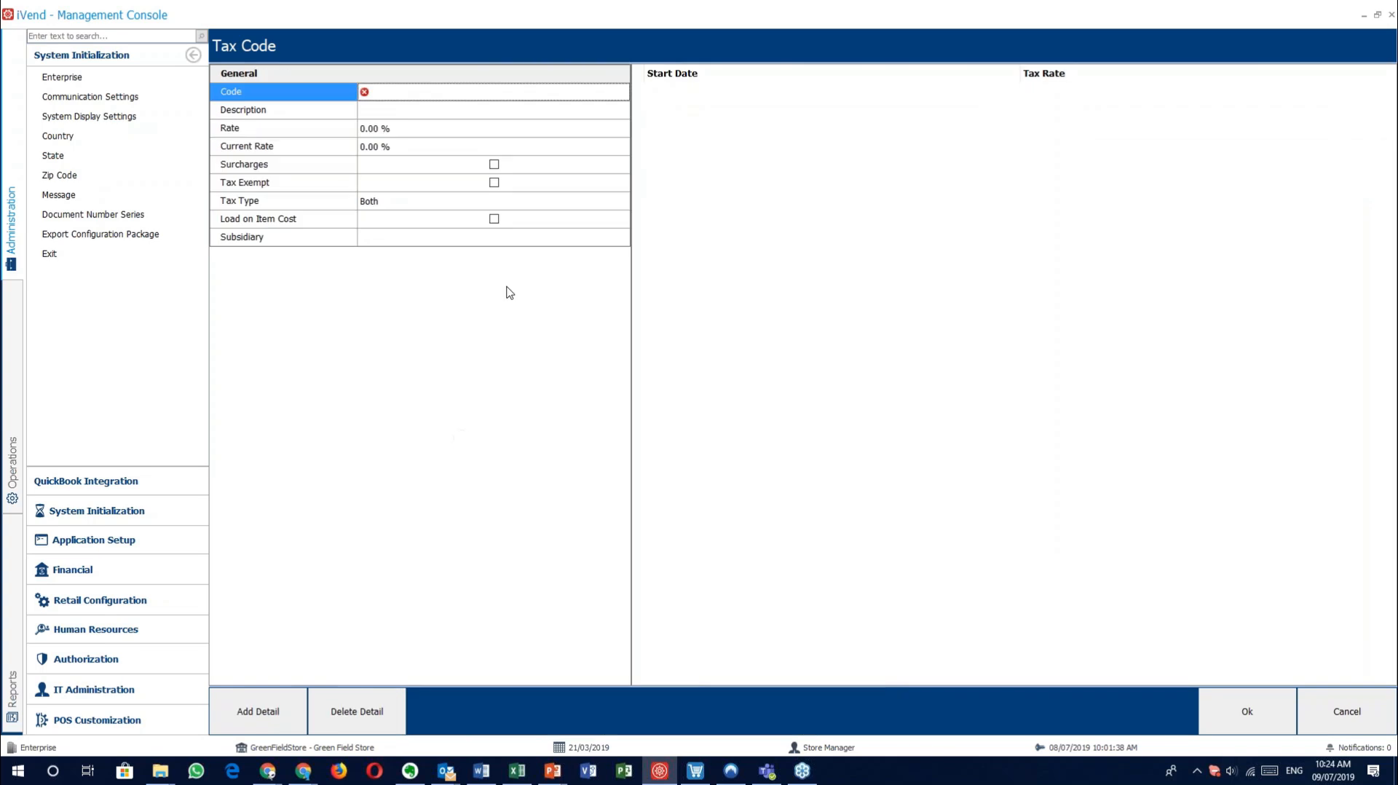
# Step: Review the Tax Type options, Load on Item Cost and Subsidiary fields of the blank tax code, and discard it to return to Enterprise Settings
pyautogui.click(561, 205)
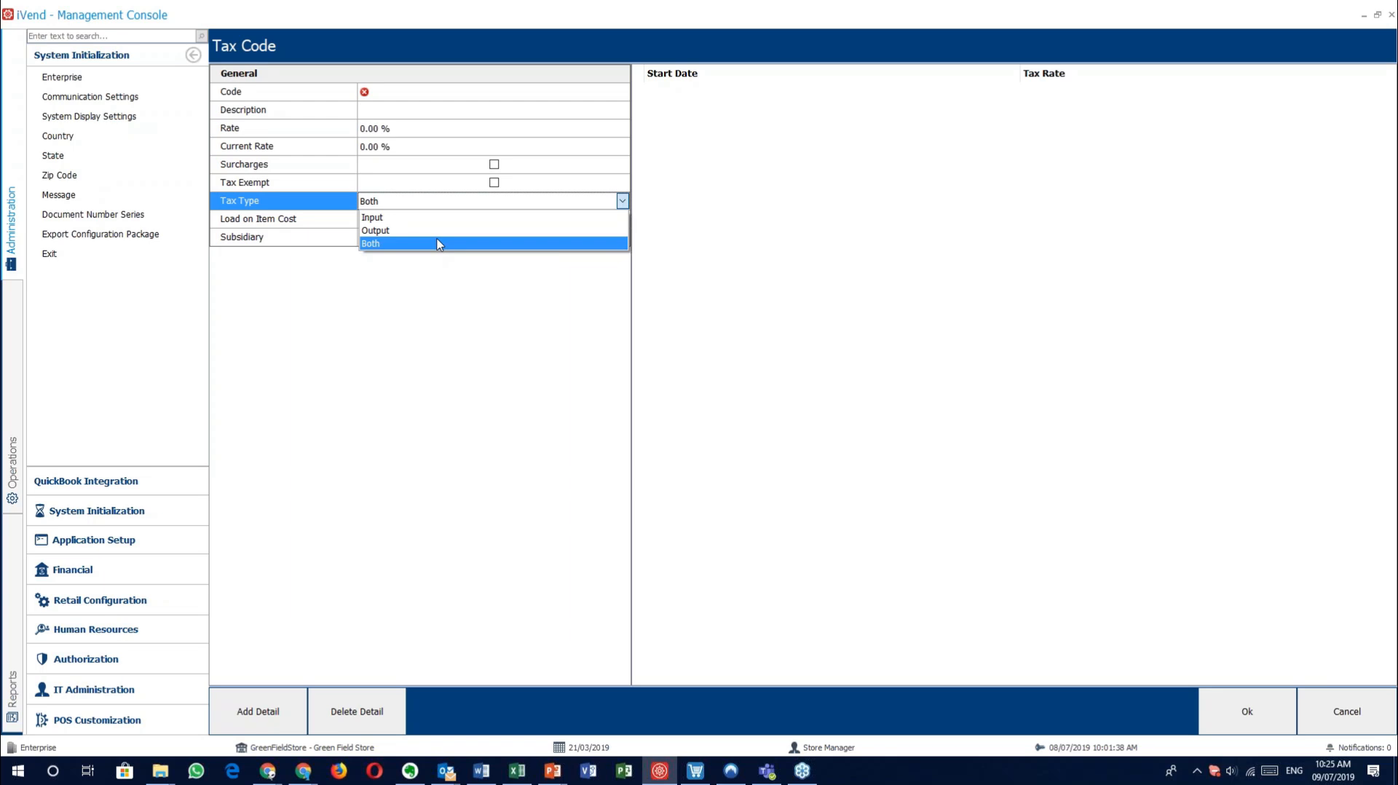
pyautogui.click(439, 244)
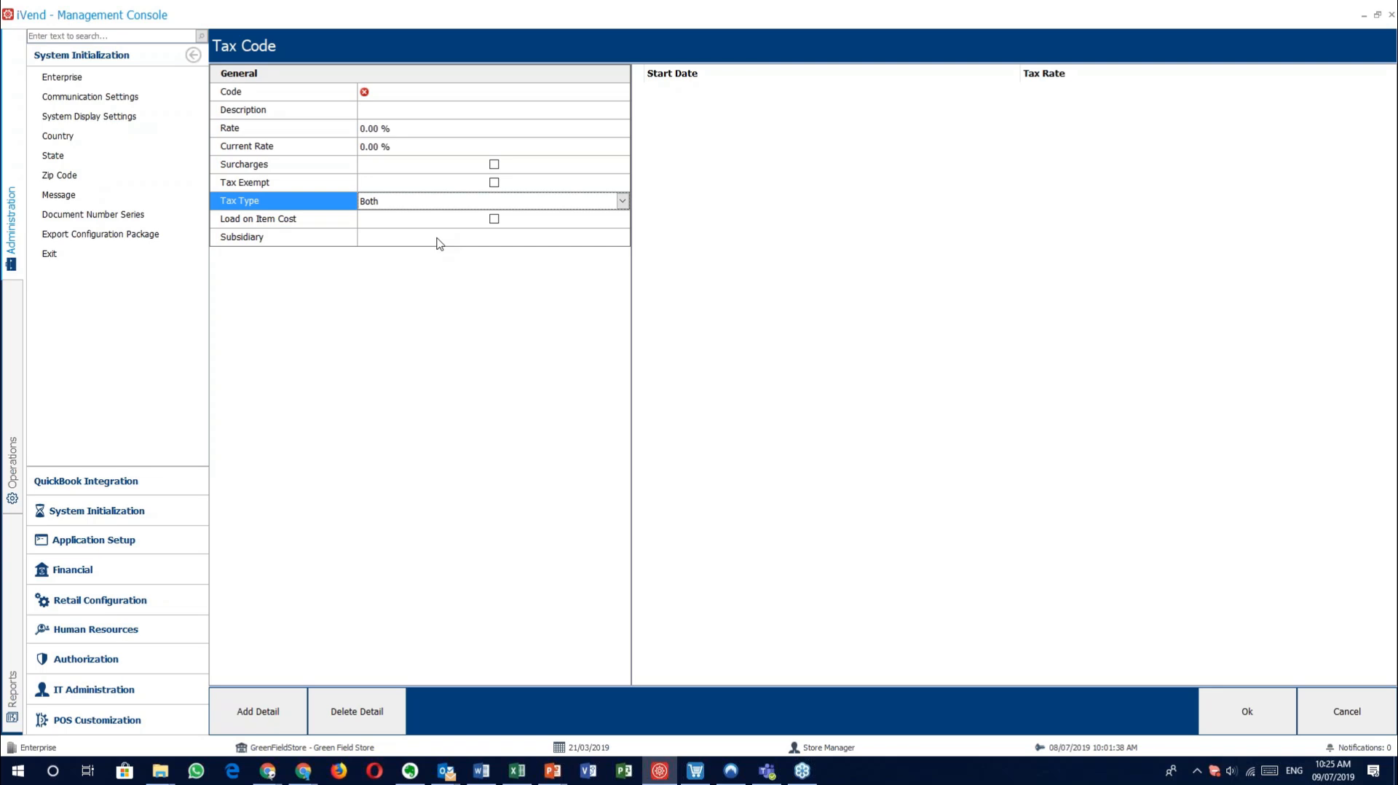
pyautogui.click(412, 222)
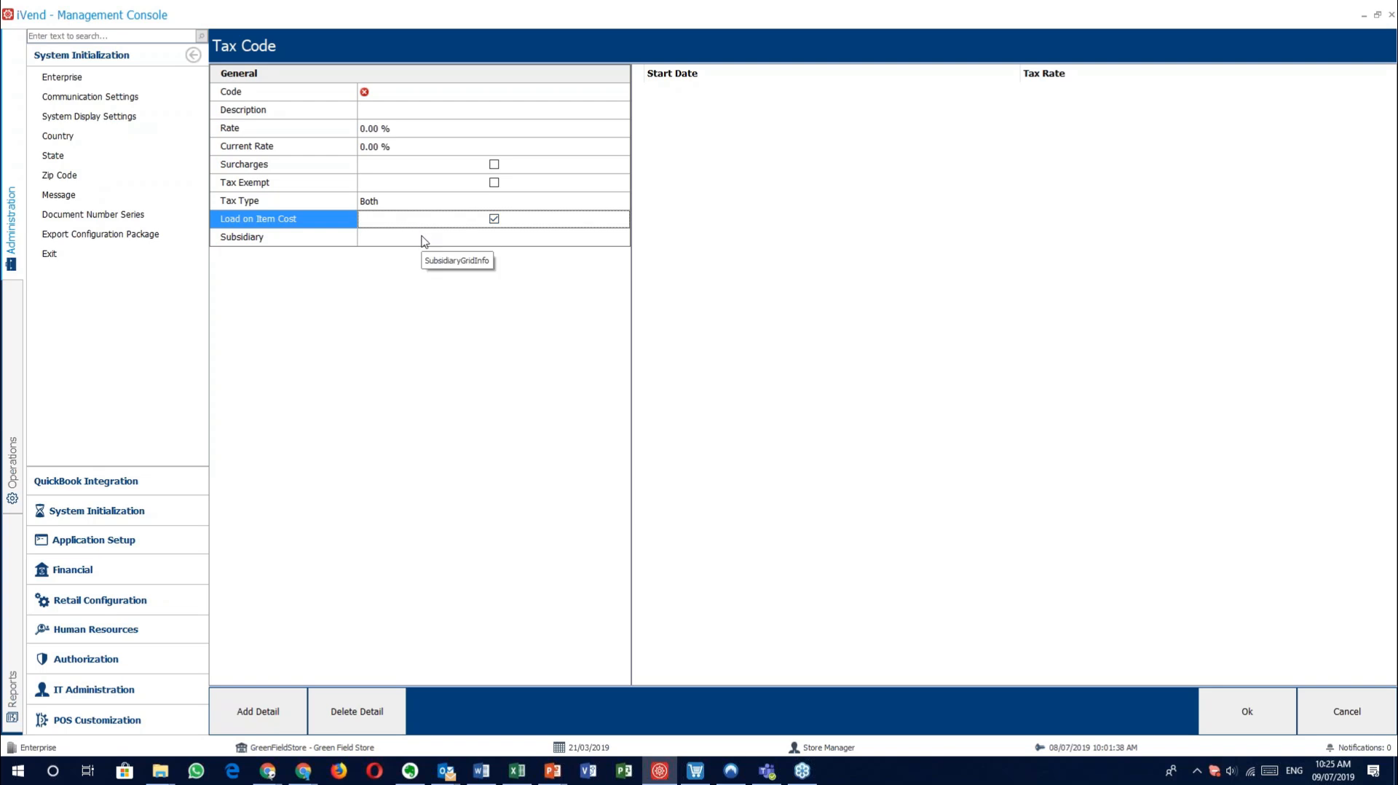
pyautogui.click(424, 237)
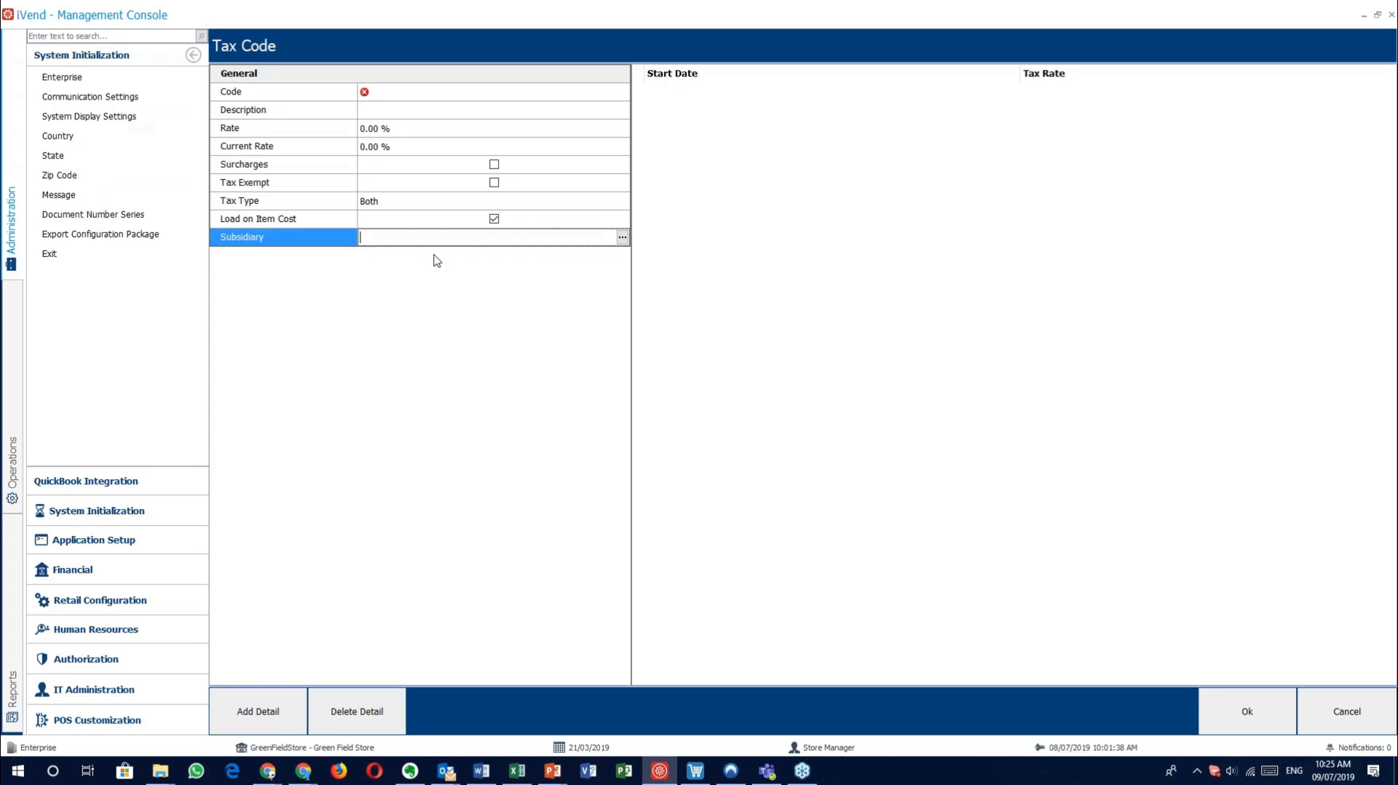
pyautogui.click(1357, 728)
pyautogui.click(1373, 721)
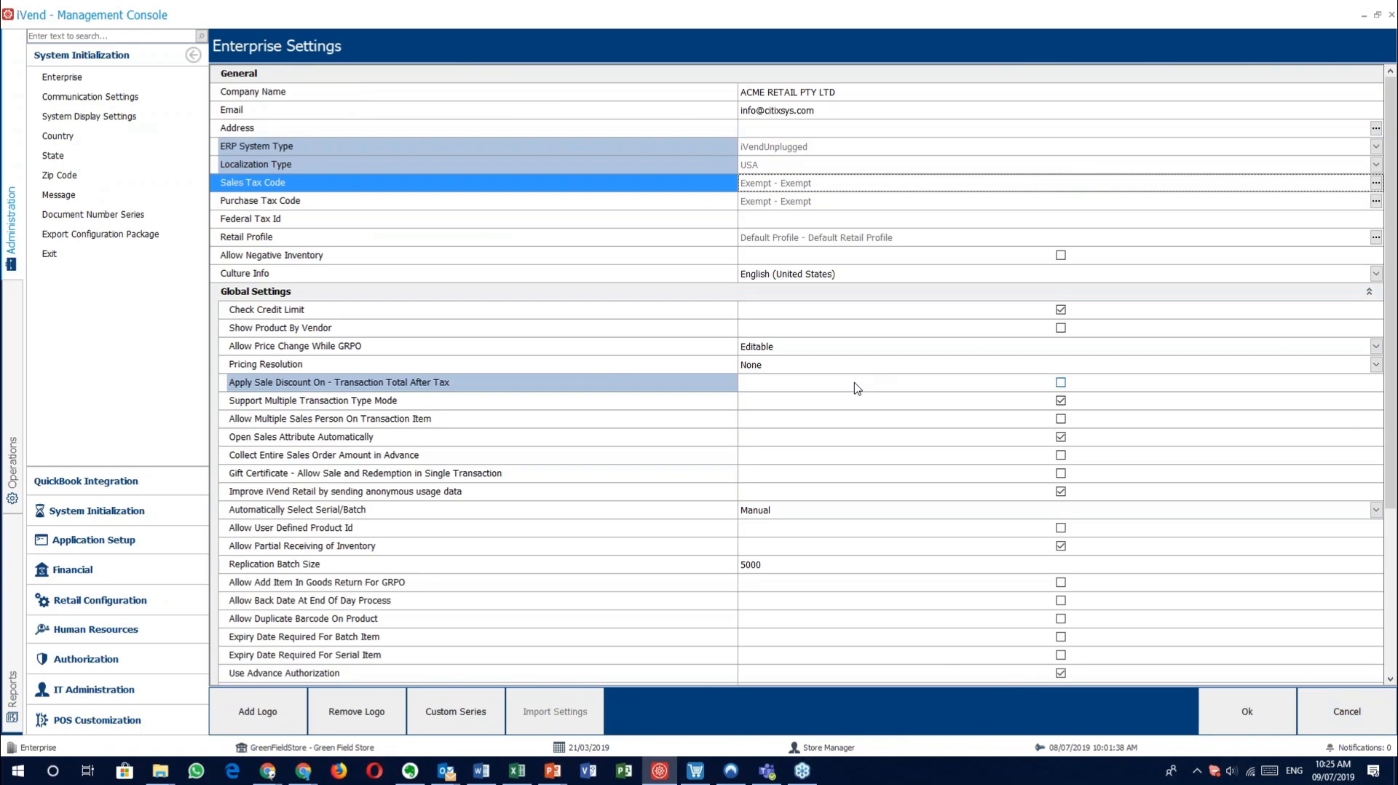
# Step: Open the caption setup for the Federal Tax Id field and set its current caption to VAT Number
pyautogui.click(334, 220)
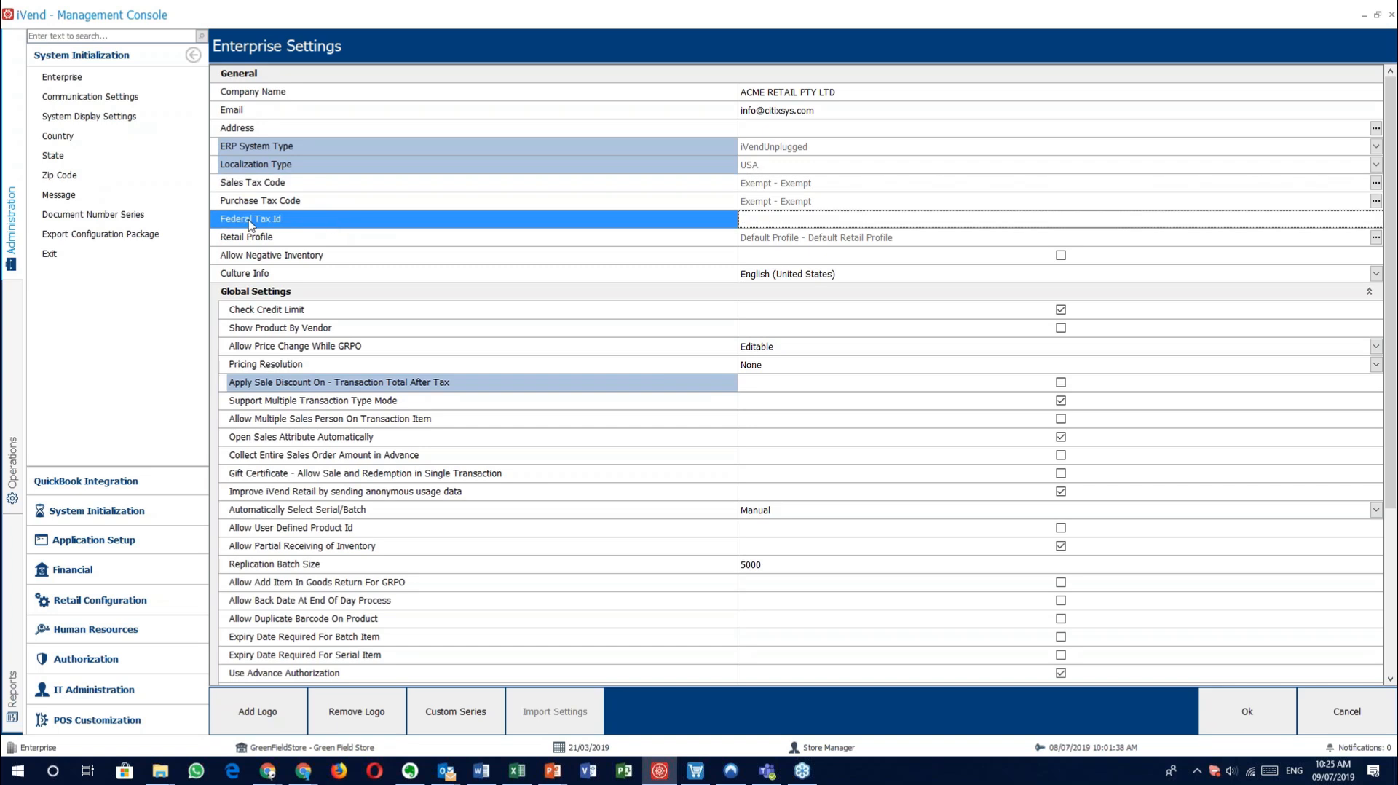
pyautogui.rightClick(319, 223)
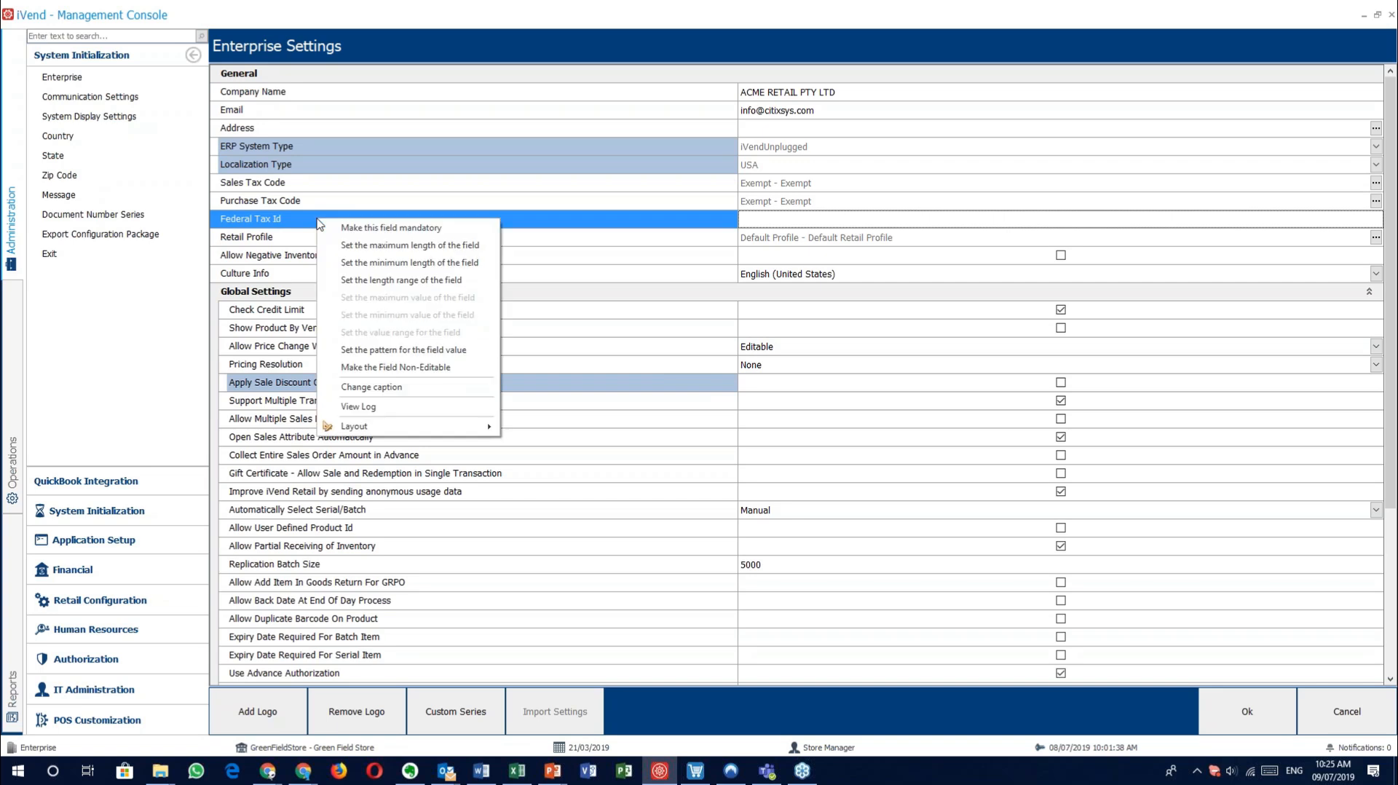
pyautogui.click(399, 394)
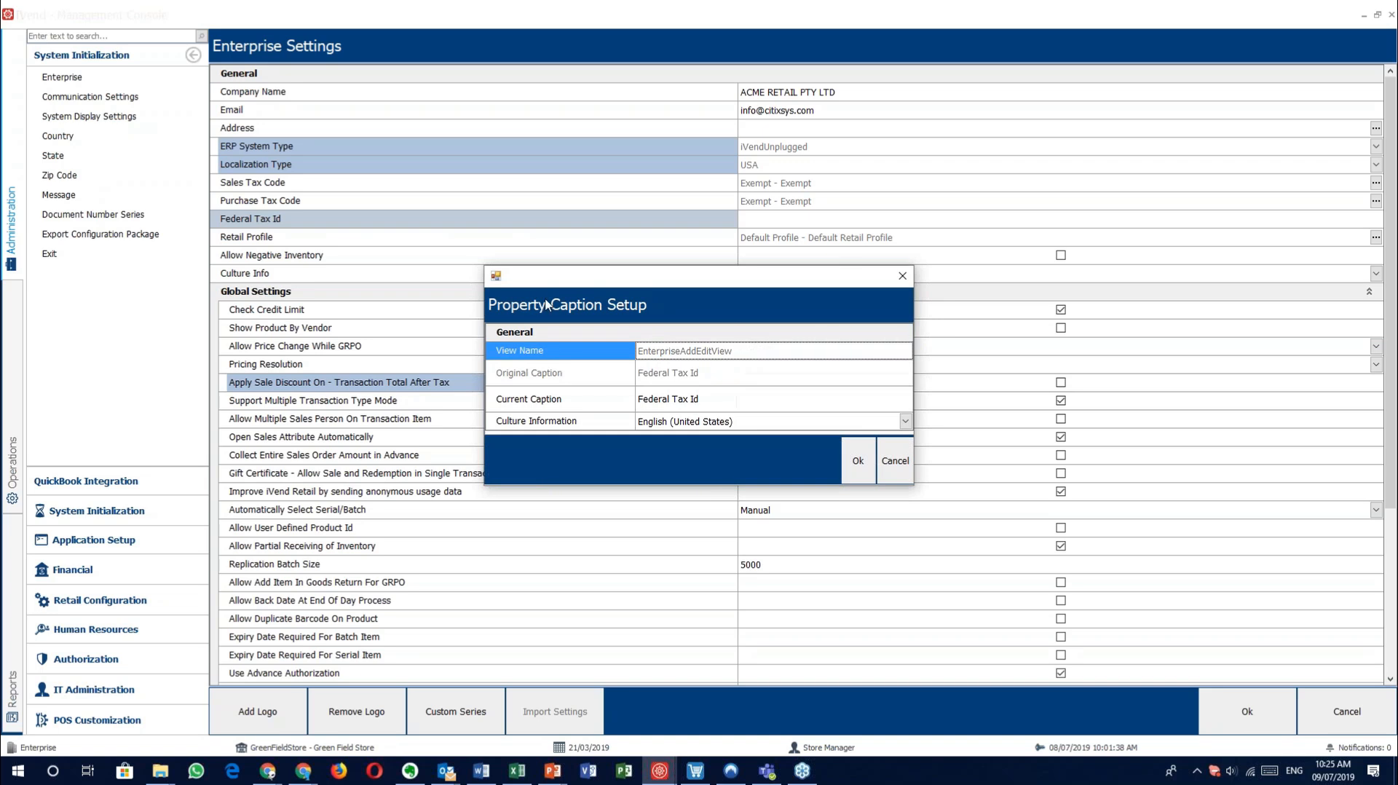
pyautogui.click(702, 399)
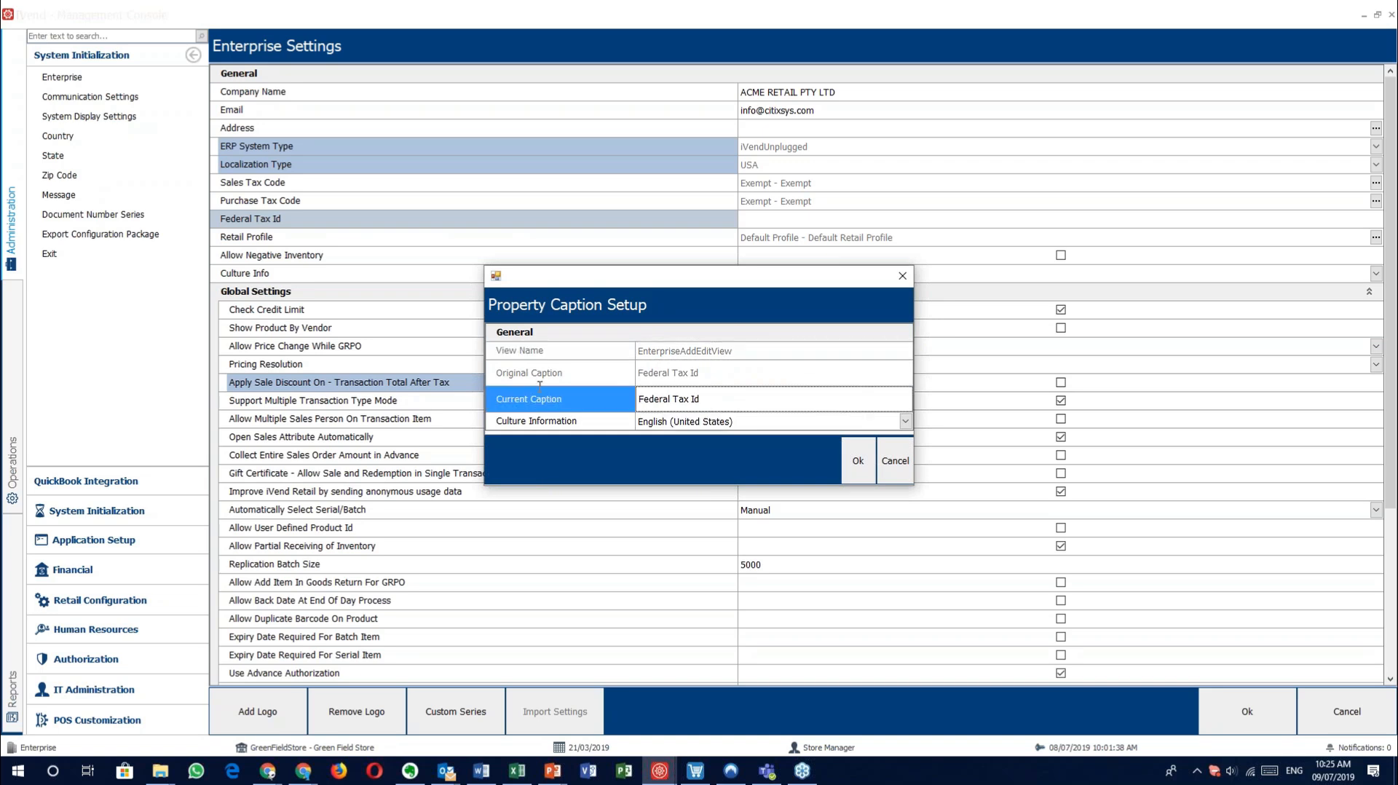
pyautogui.moveTo(702, 399); pyautogui.dragTo(527, 393)
pyautogui.write('VAT')
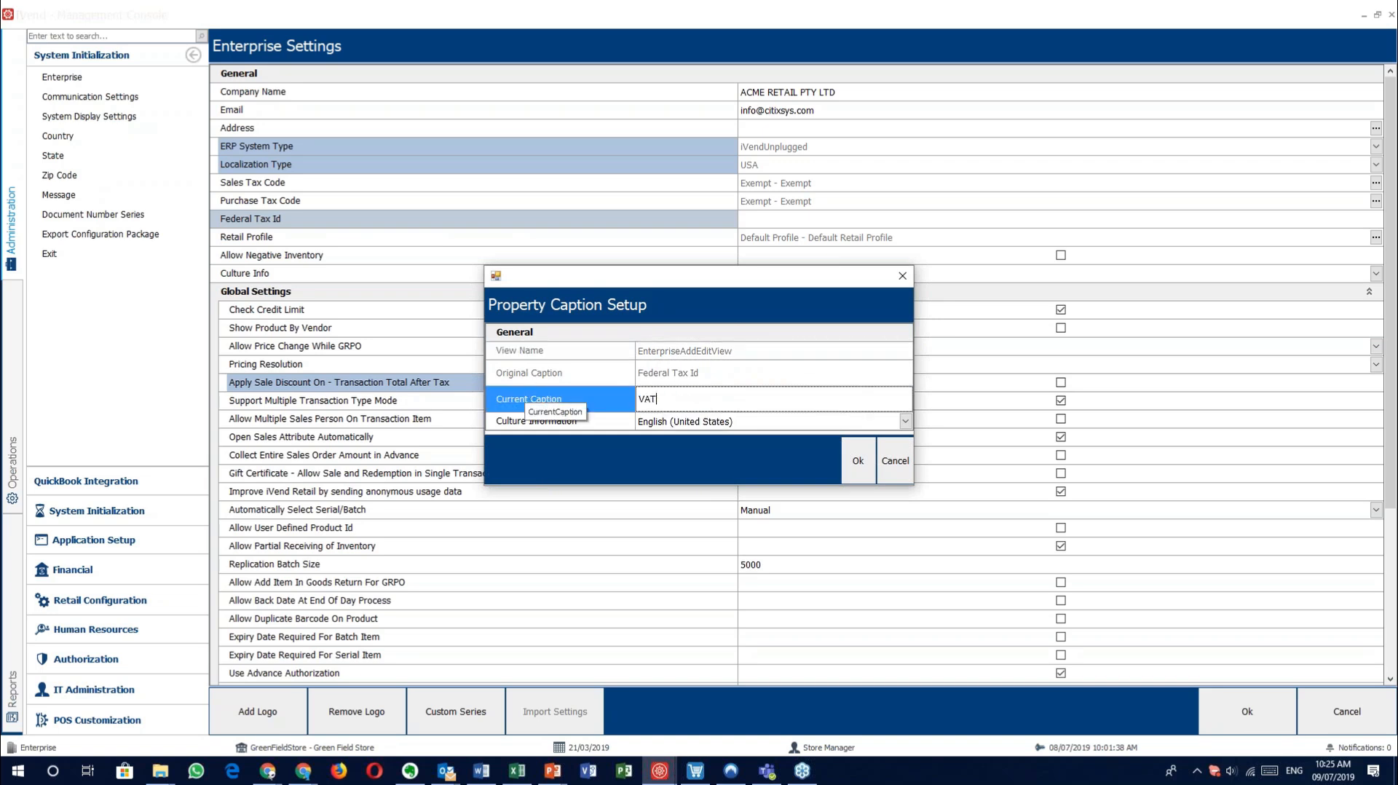
pyautogui.write(' Number')
# Step: Browse the Culture Information options available for the new caption, including the English, French and South African entries, without changing the selection
pyautogui.click(906, 421)
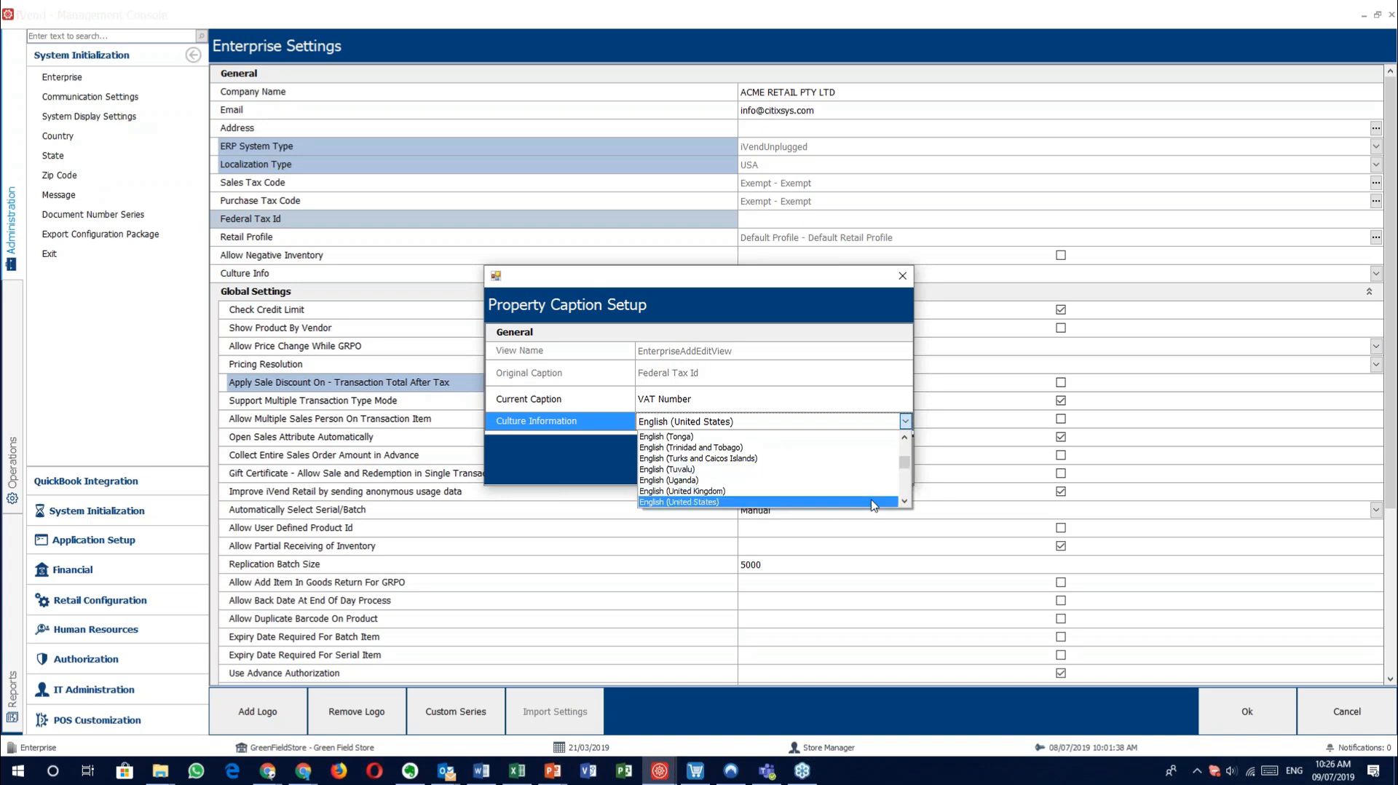
pyautogui.click(795, 285)
pyautogui.moveTo(786, 283); pyautogui.dragTo(793, 307)
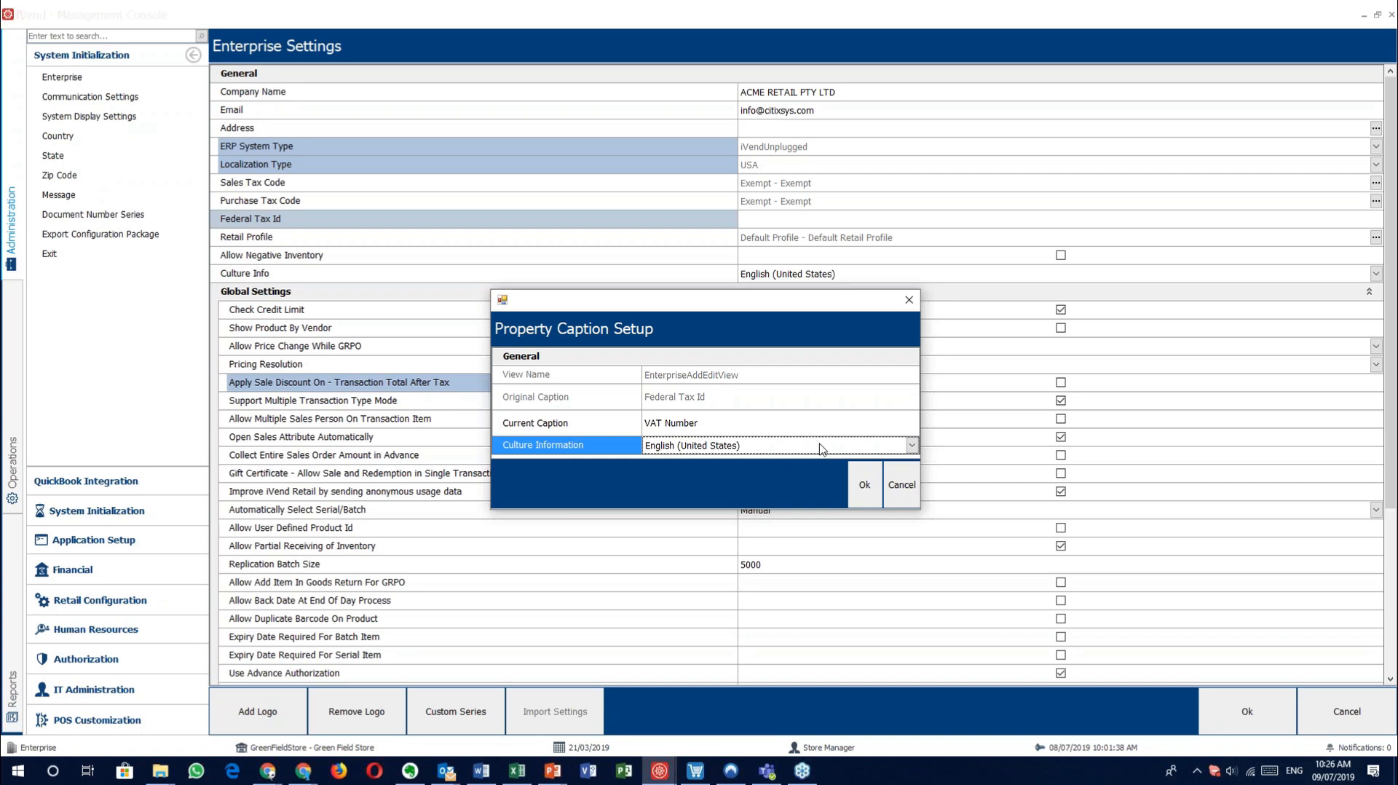
pyautogui.click(912, 445)
pyautogui.moveTo(911, 490); pyautogui.dragTo(911, 461)
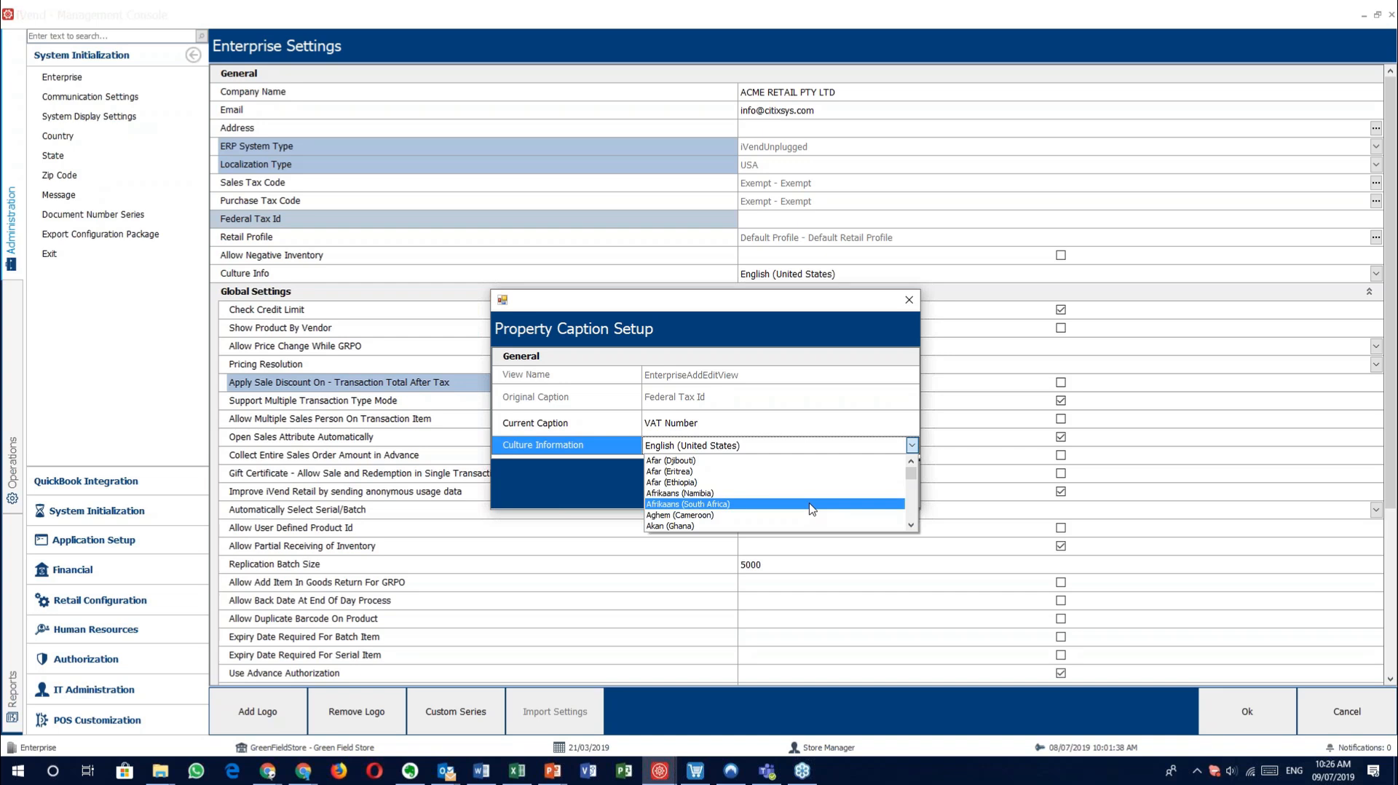
pyautogui.scroll(-20, 812, 509)
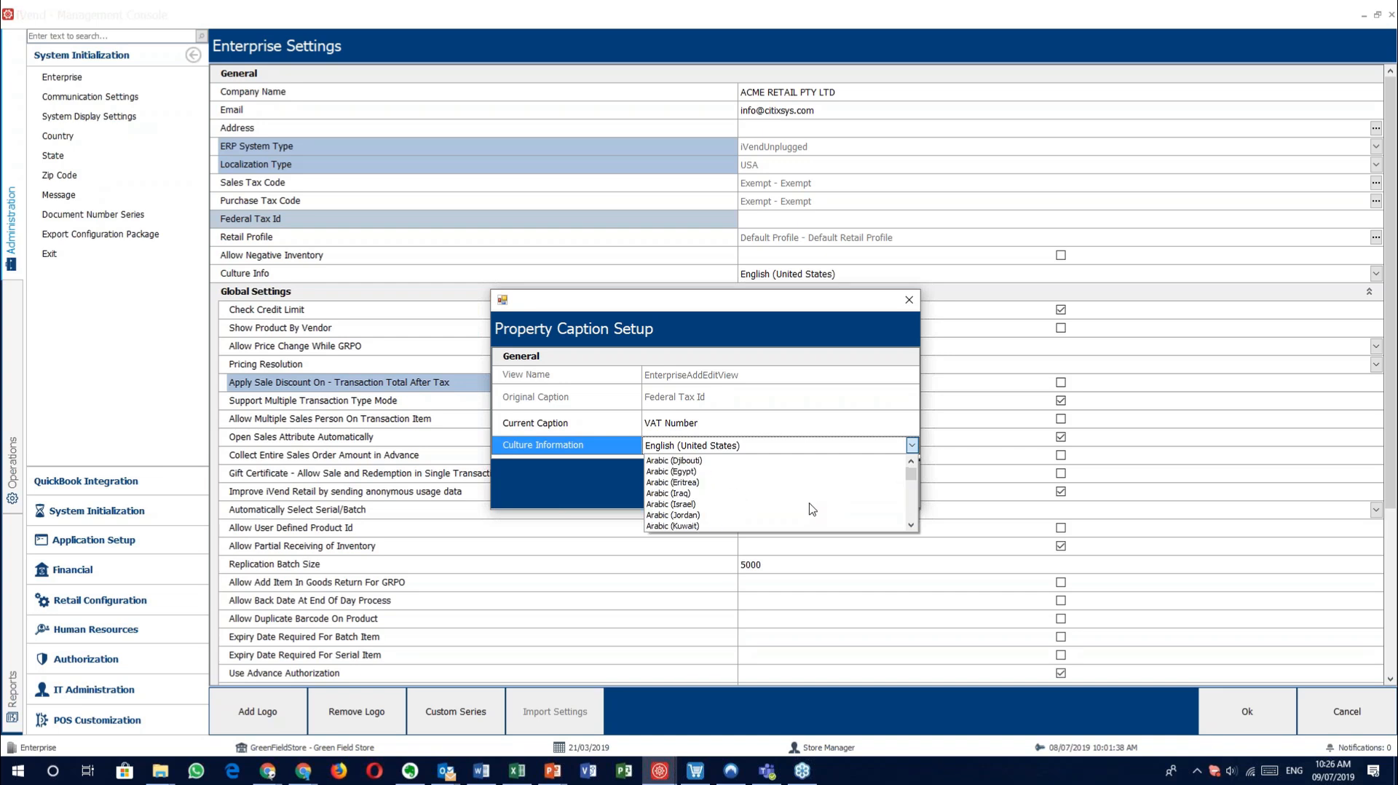
pyautogui.scroll(-9, 812, 509)
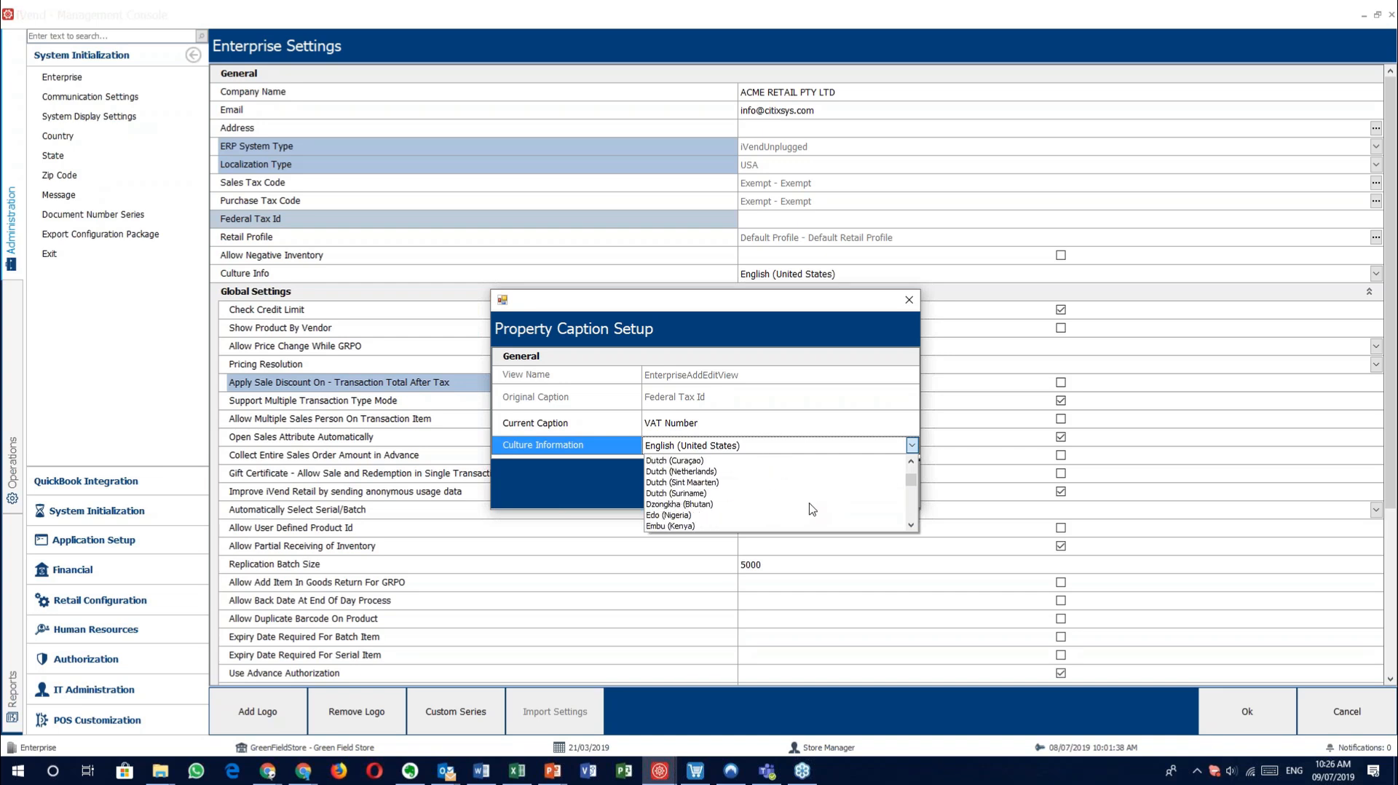
pyautogui.scroll(-20, 812, 509)
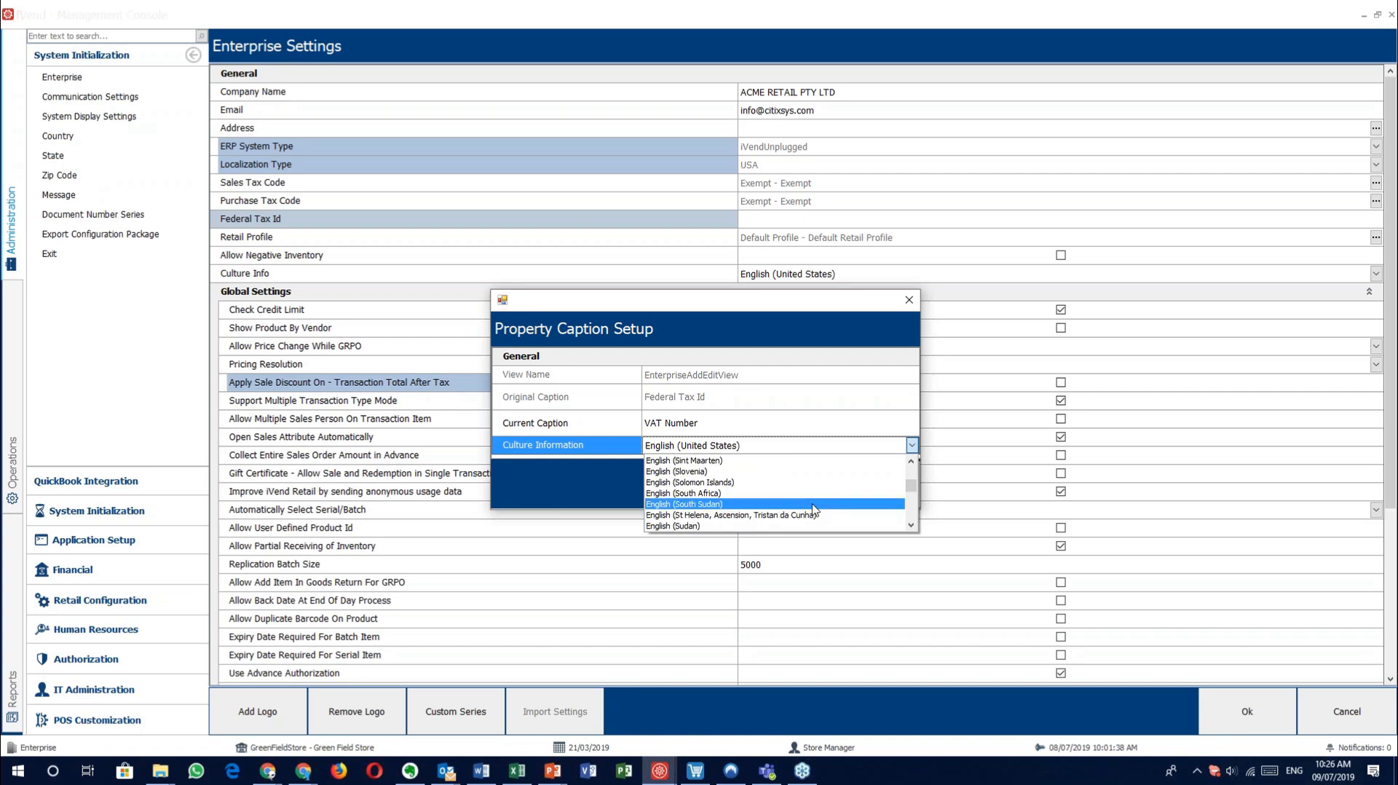
pyautogui.scroll(-20, 814, 509)
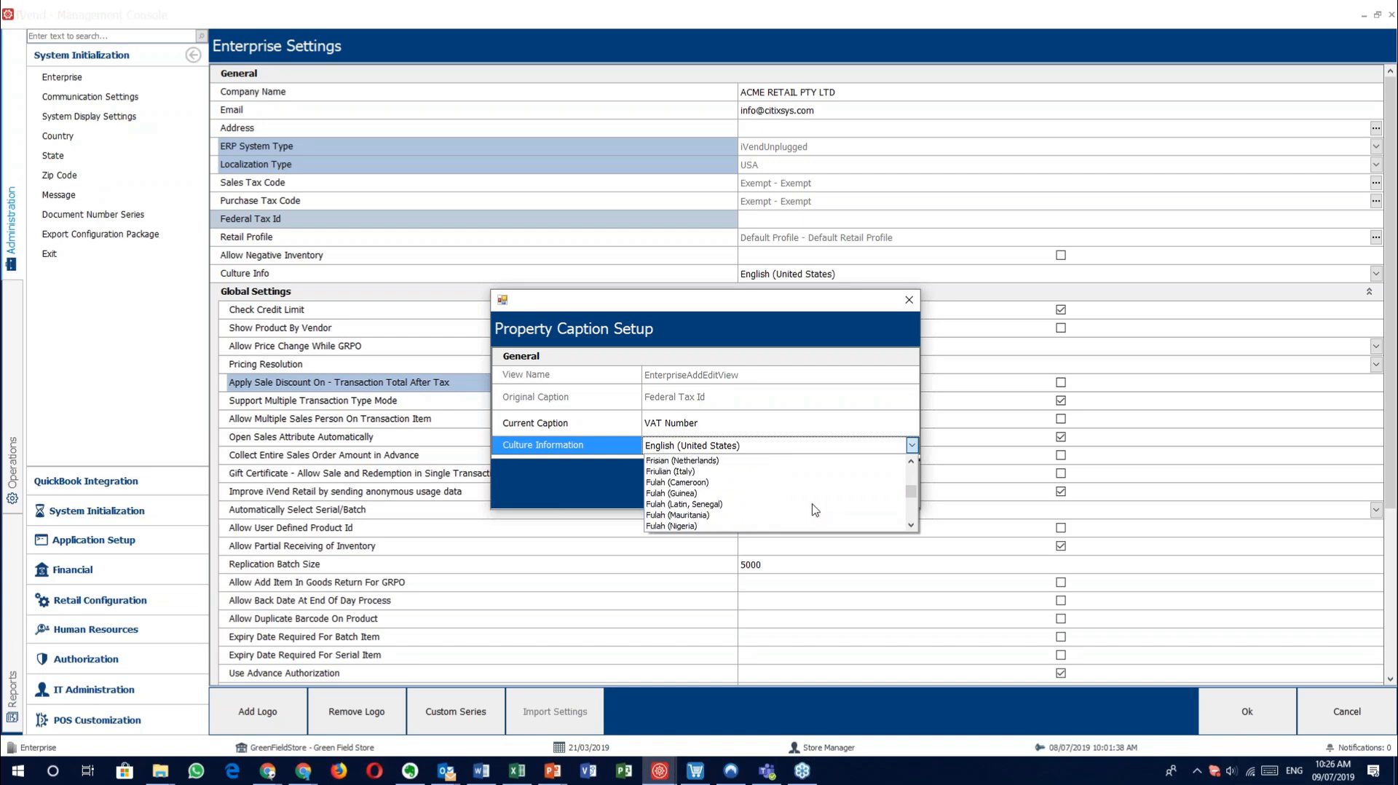
pyautogui.scroll(20, 815, 510)
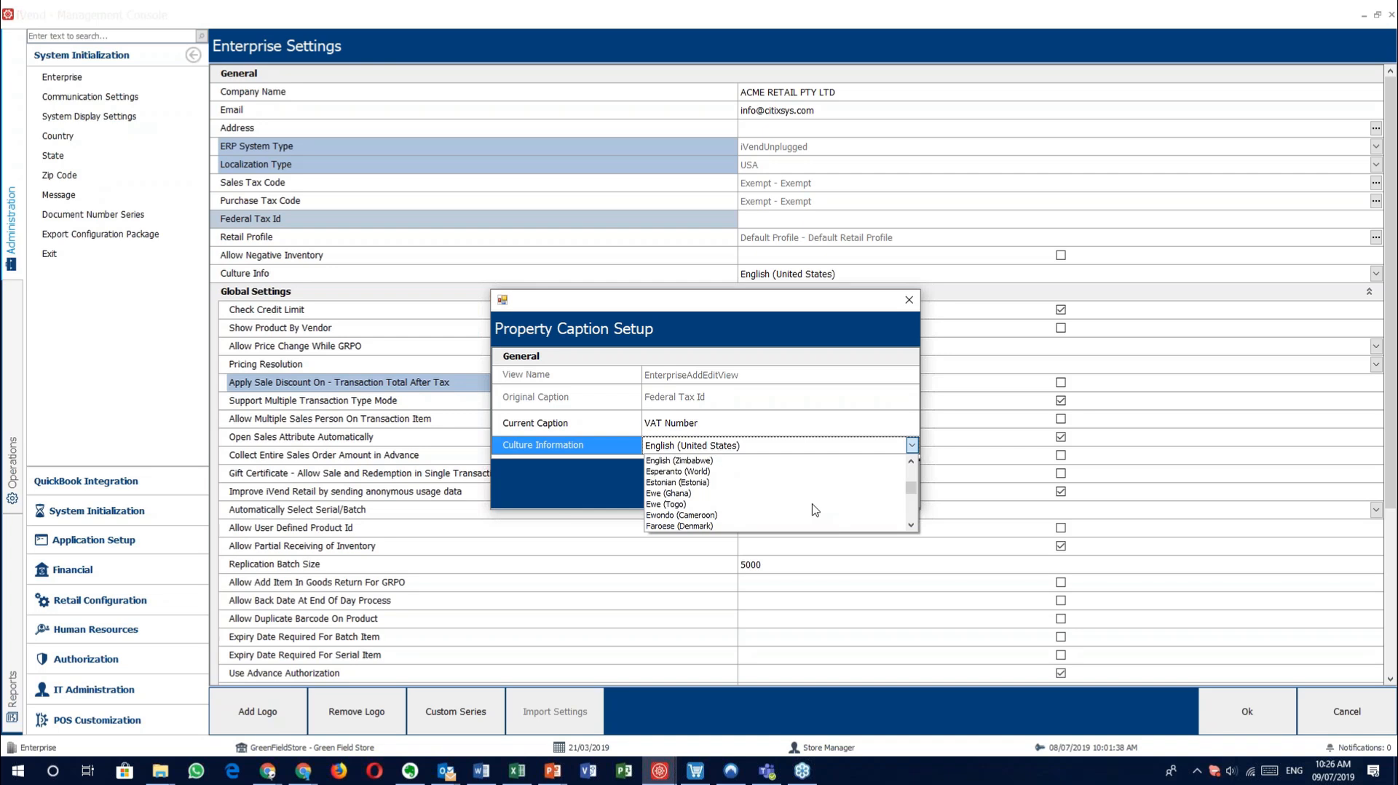
pyautogui.scroll(1, 814, 509)
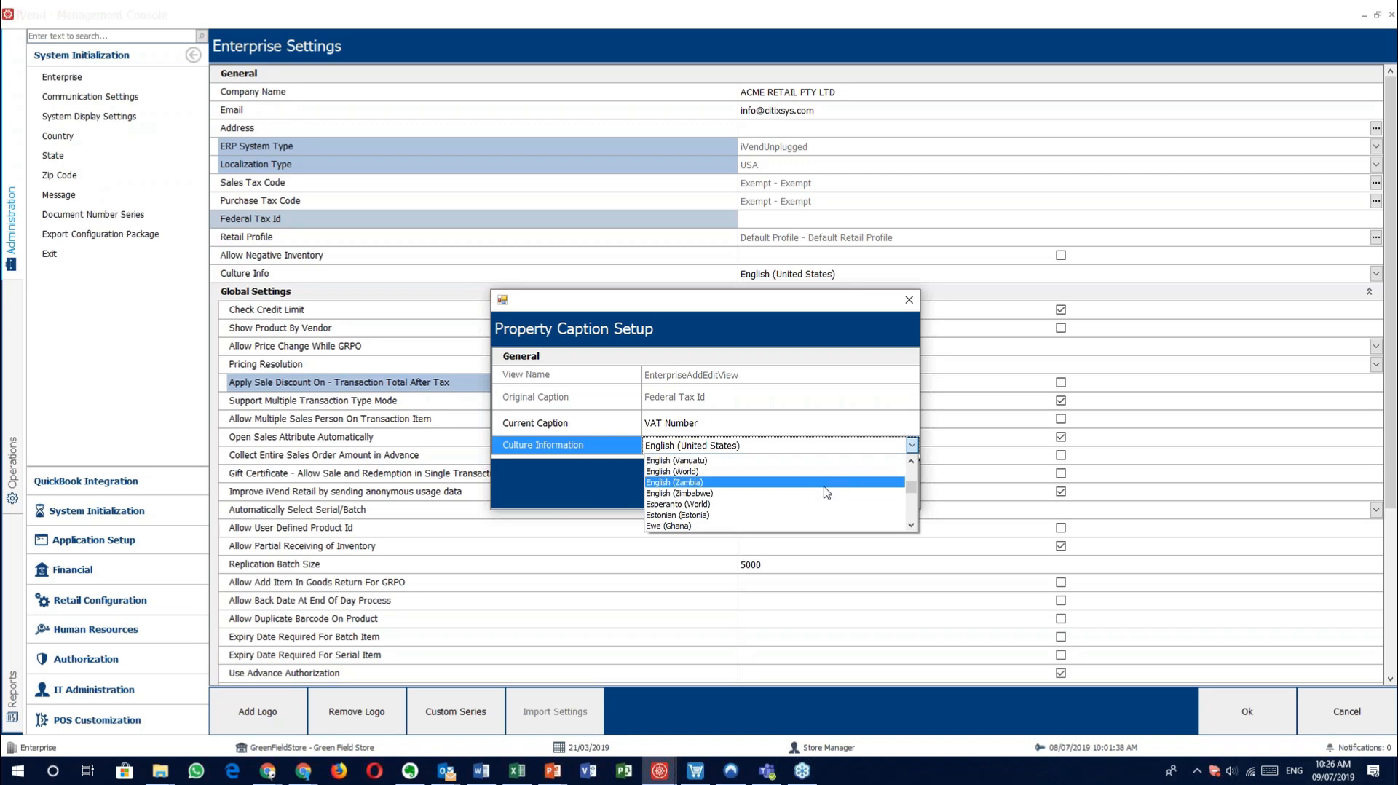
pyautogui.scroll(-15, 822, 502)
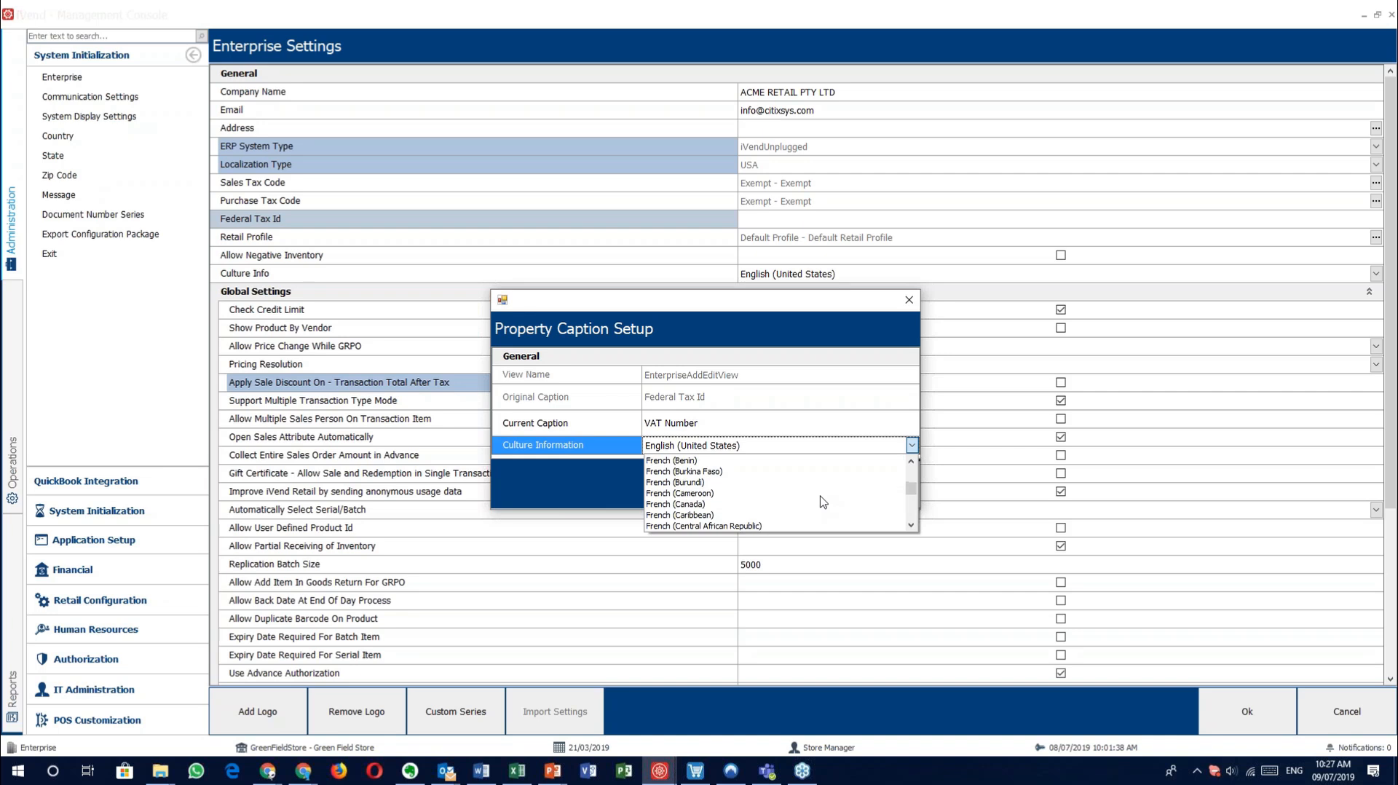
pyautogui.scroll(-20, 822, 502)
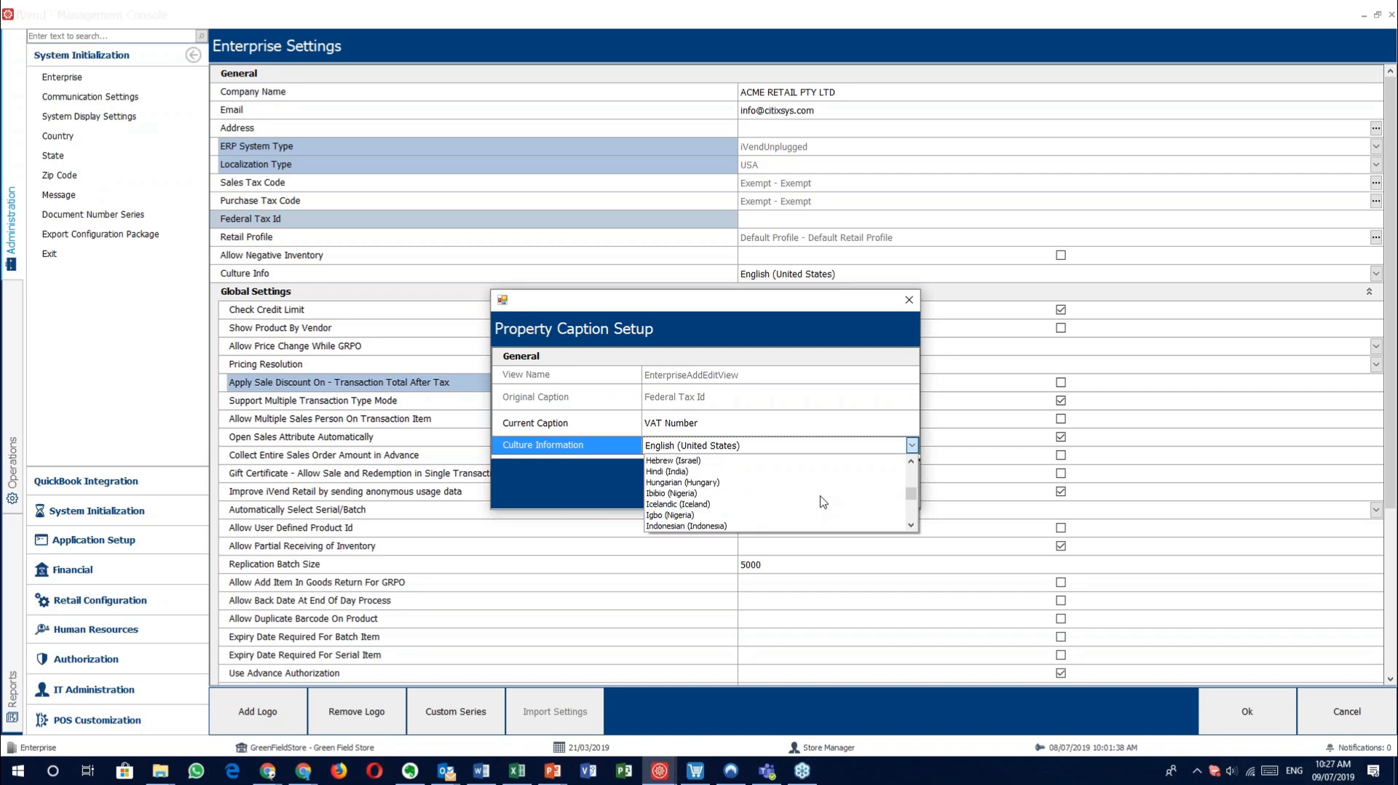
pyautogui.scroll(2, 822, 502)
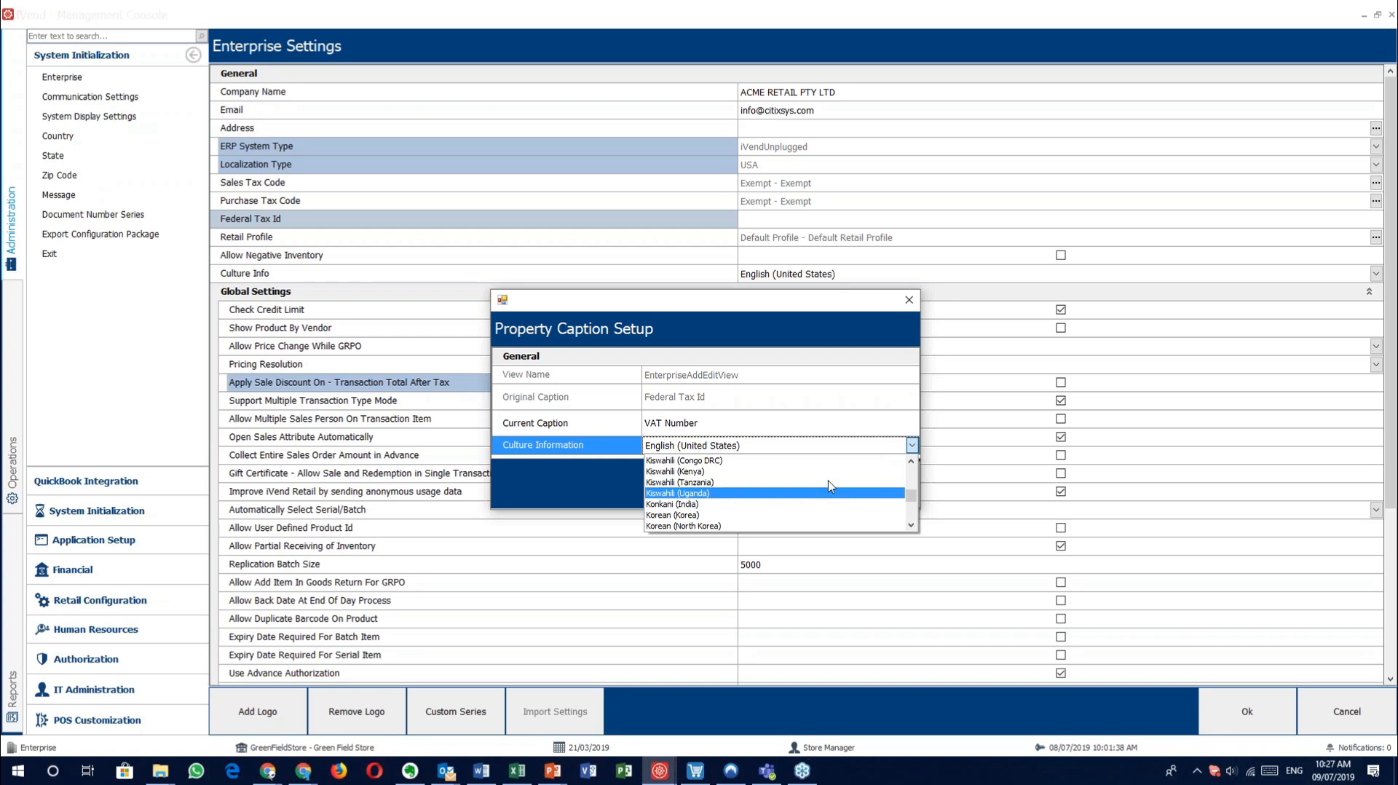
pyautogui.scroll(5, 831, 488)
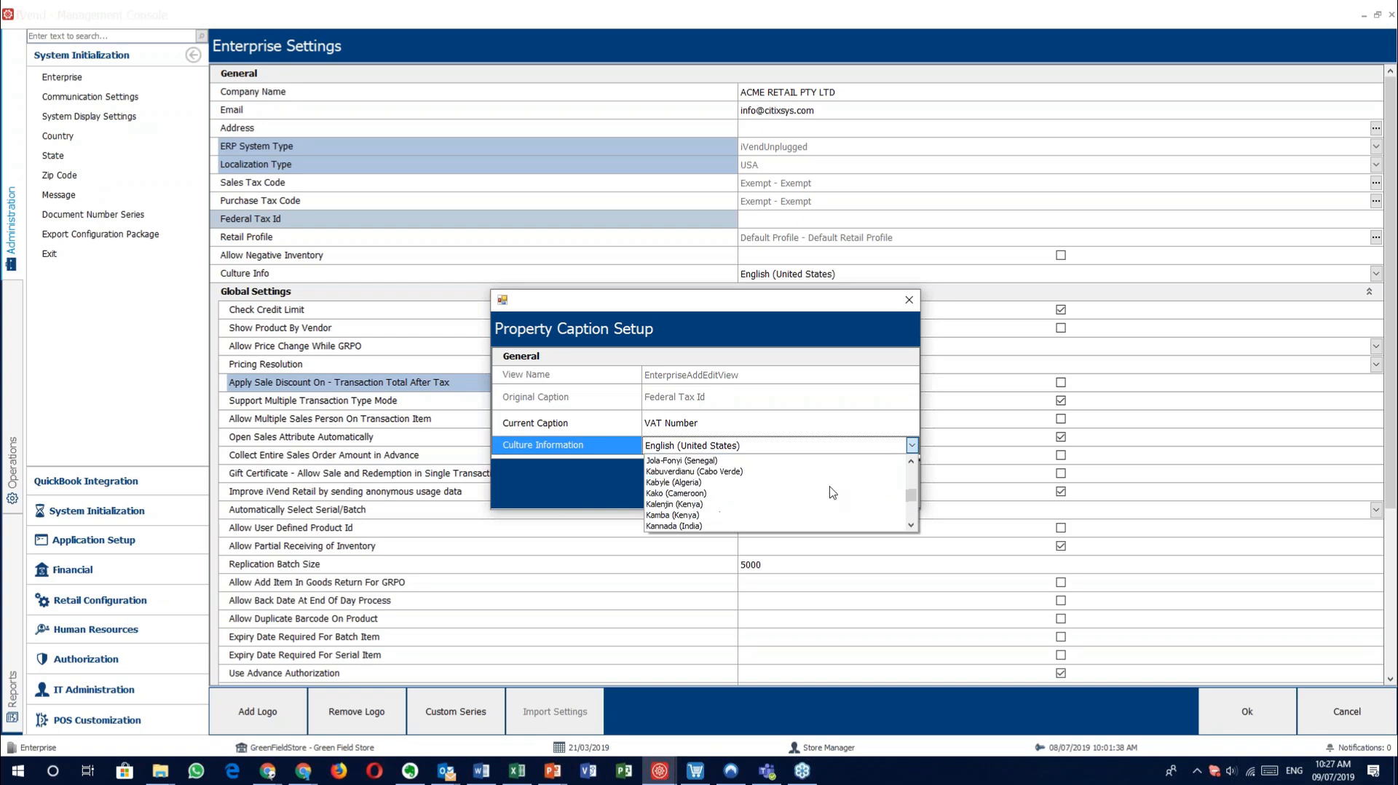
pyautogui.scroll(4, 833, 493)
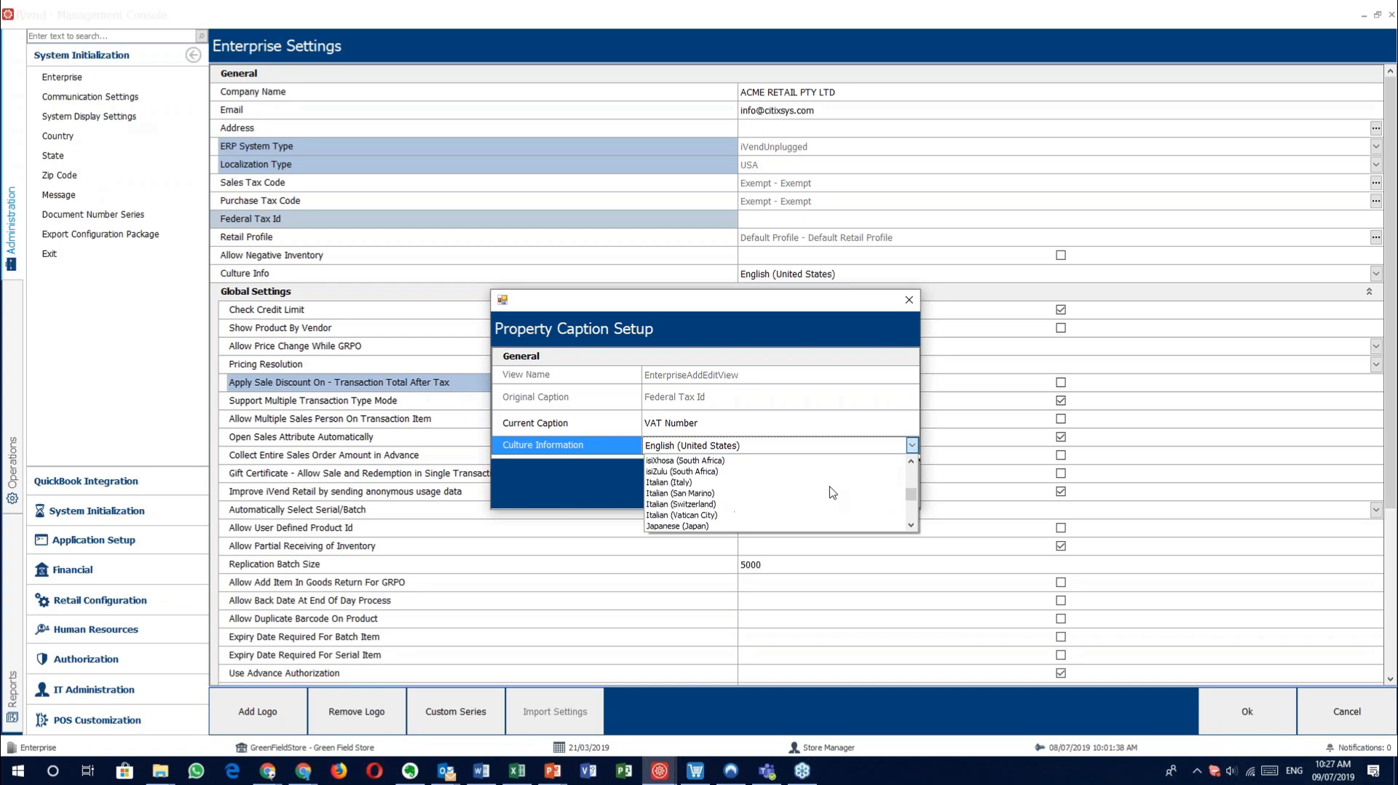
pyautogui.scroll(1, 832, 492)
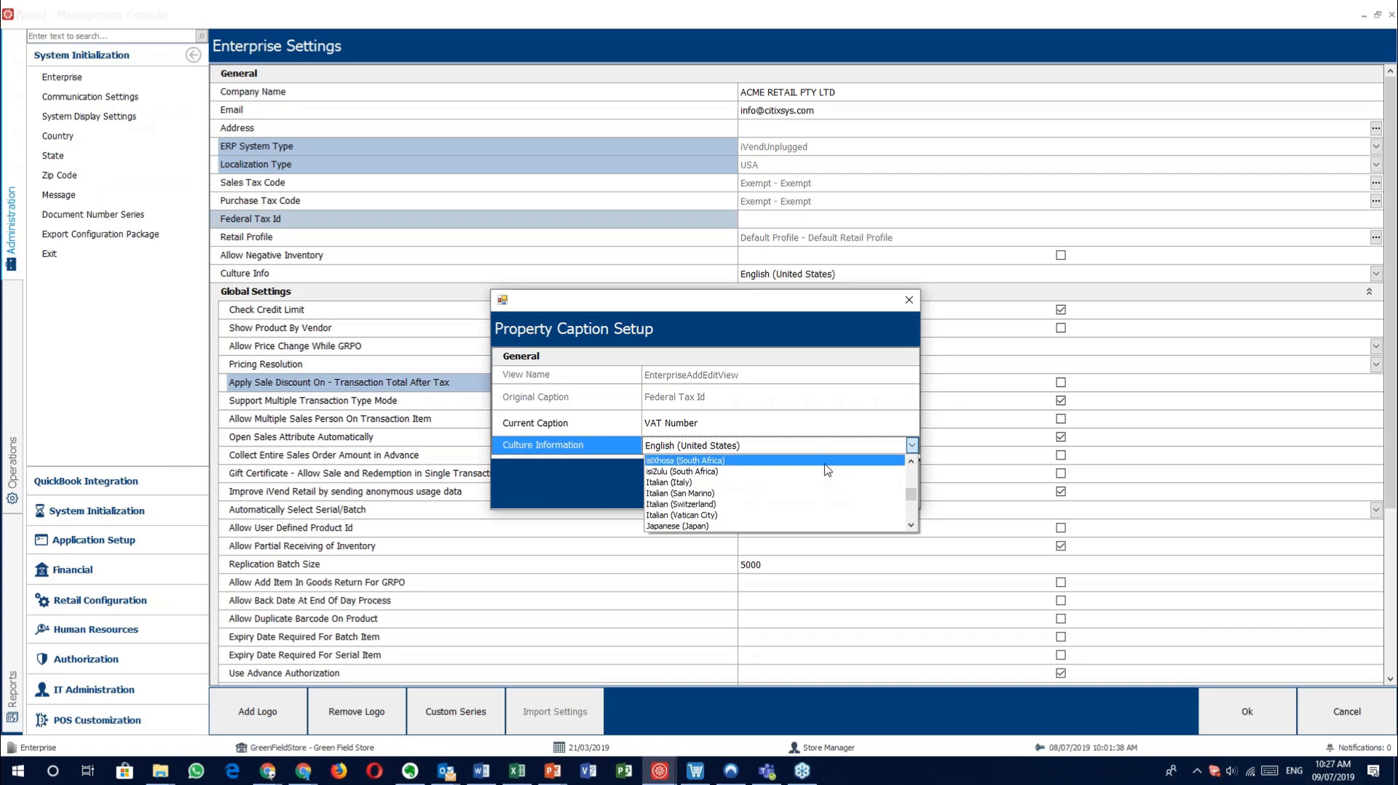
pyautogui.scroll(1, 828, 470)
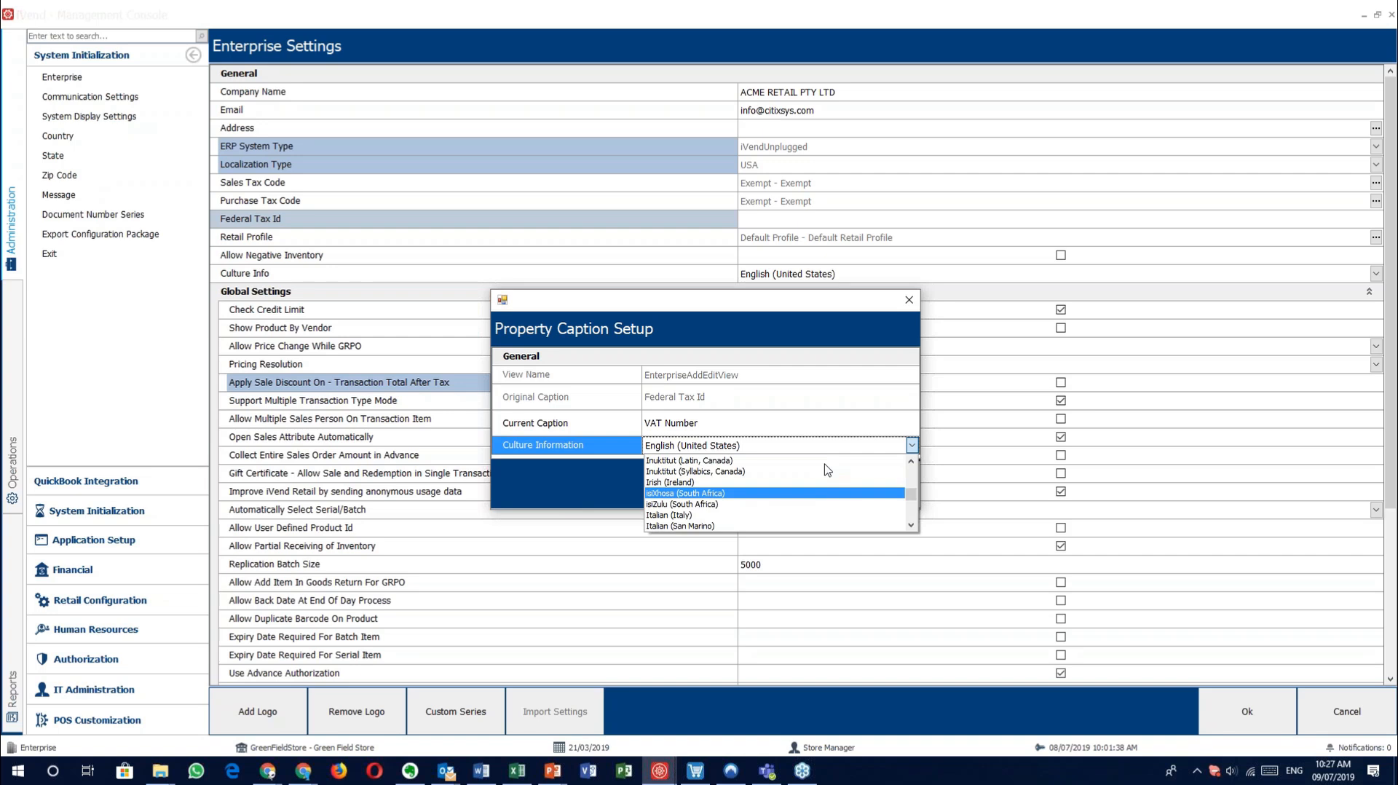
pyautogui.click(912, 445)
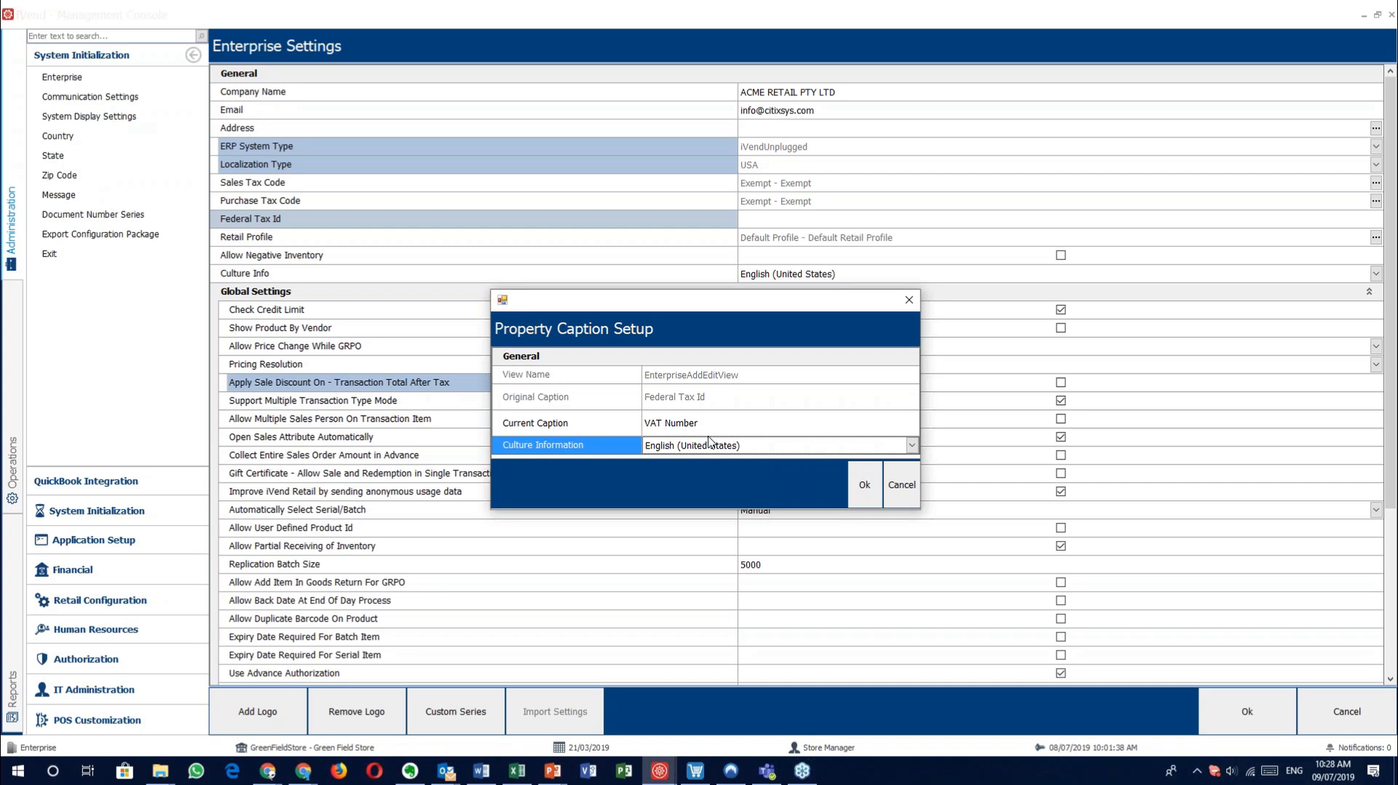
# Step: Consult the Field Caption Setup help page and save the VAT Number caption for English (United States)
pyautogui.press('F1')
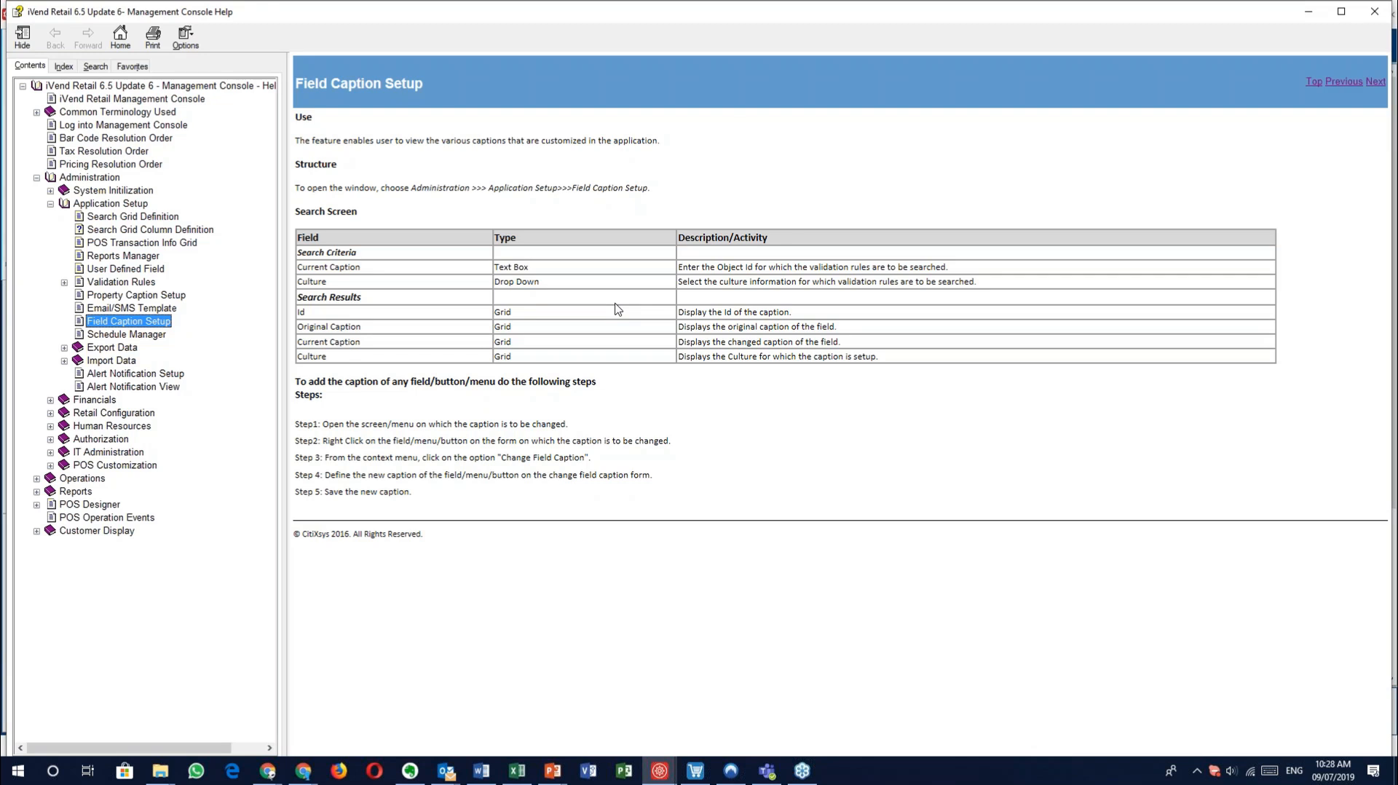
pyautogui.click(1375, 10)
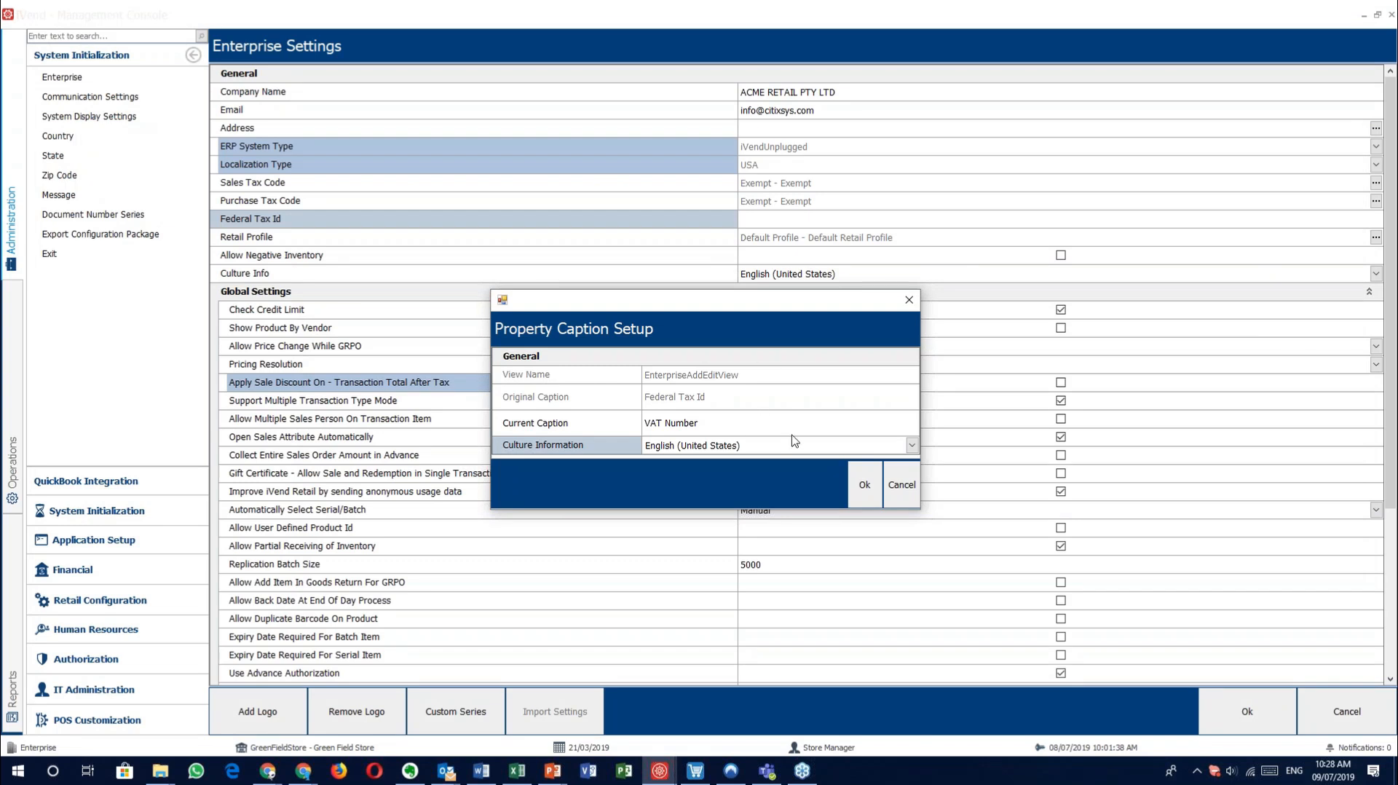
pyautogui.click(865, 485)
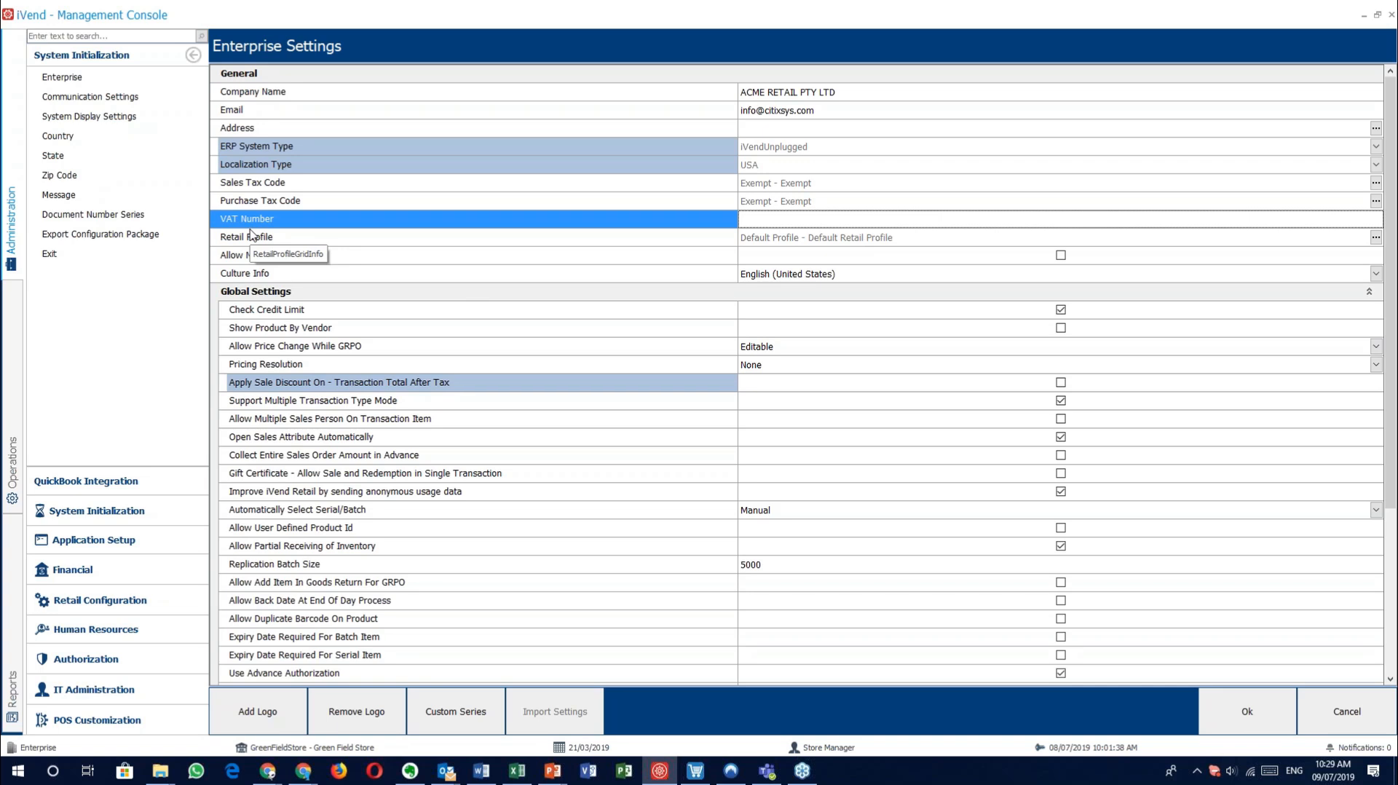
# Step: Check the Retail Profile and Allow Negative Inventory settings, and switch to PowerPoint to examine Store 1 on the Deployment landscape slide
pyautogui.click(338, 239)
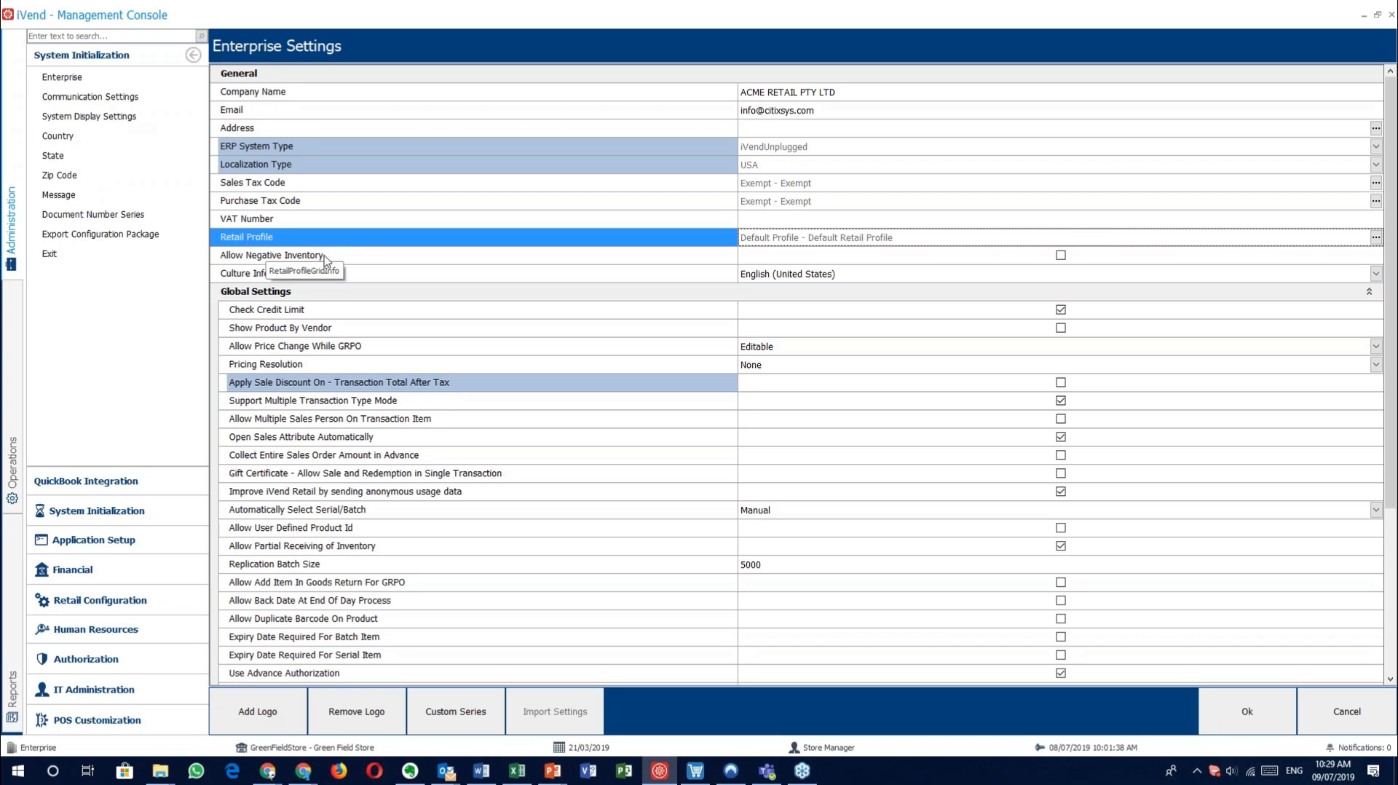
pyautogui.click(358, 256)
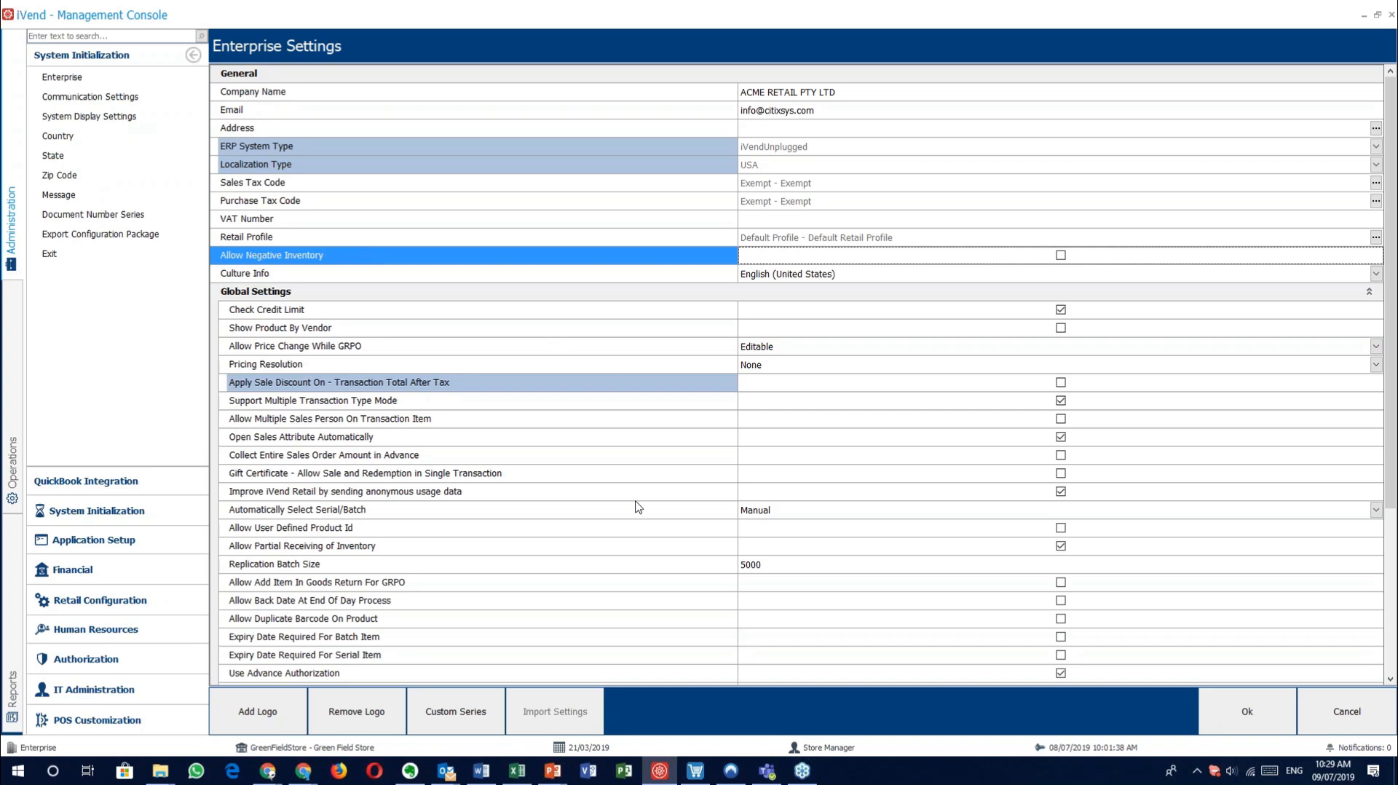
pyautogui.moveTo(551, 781)
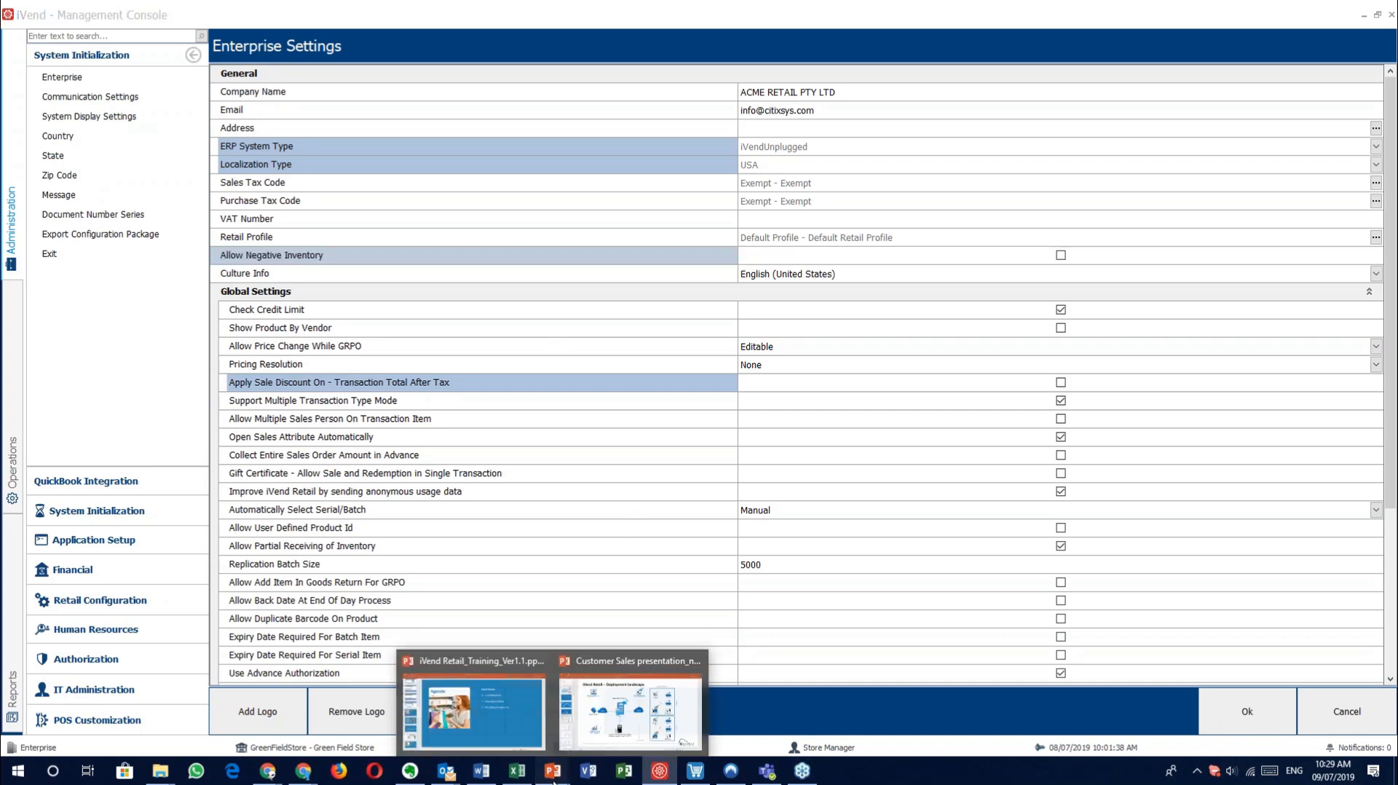
pyautogui.click(628, 710)
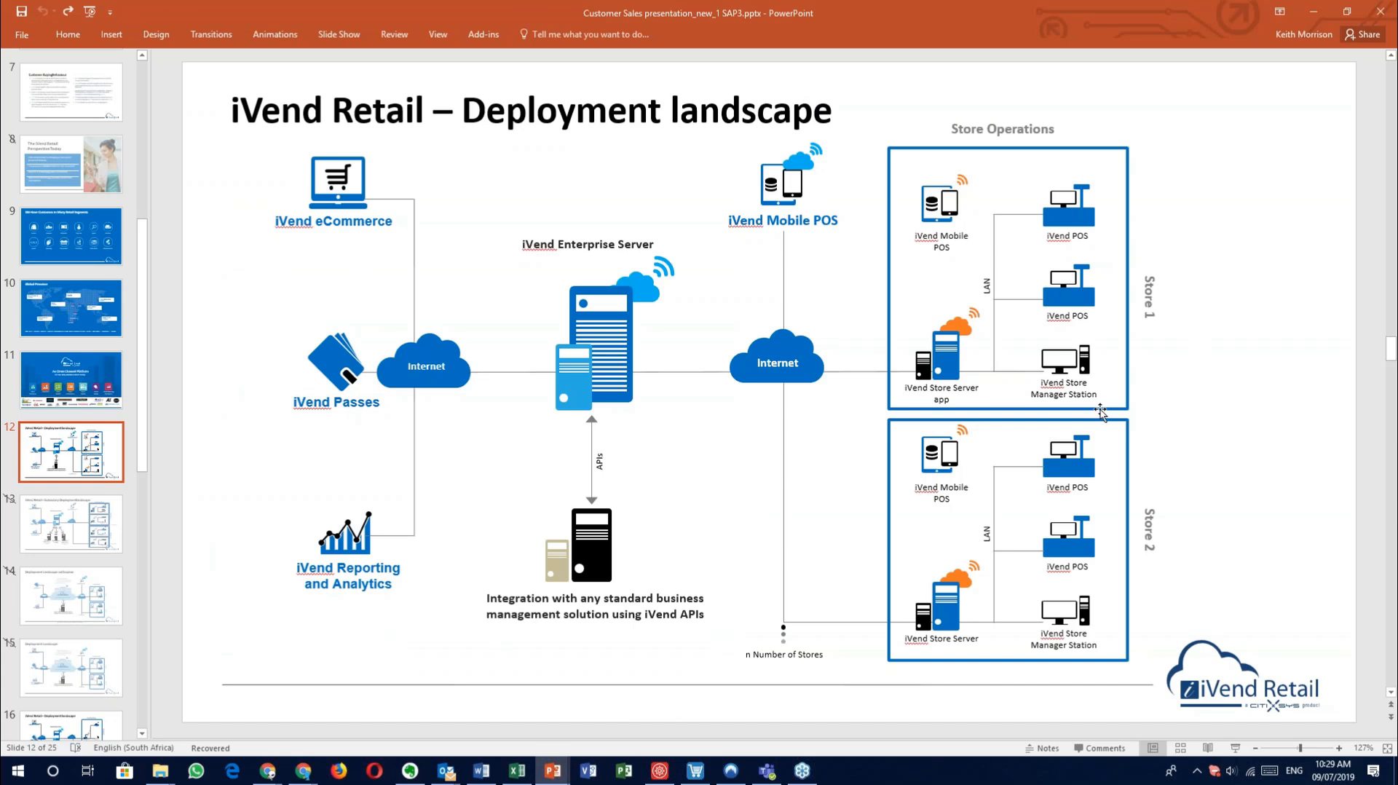
pyautogui.click(1101, 412)
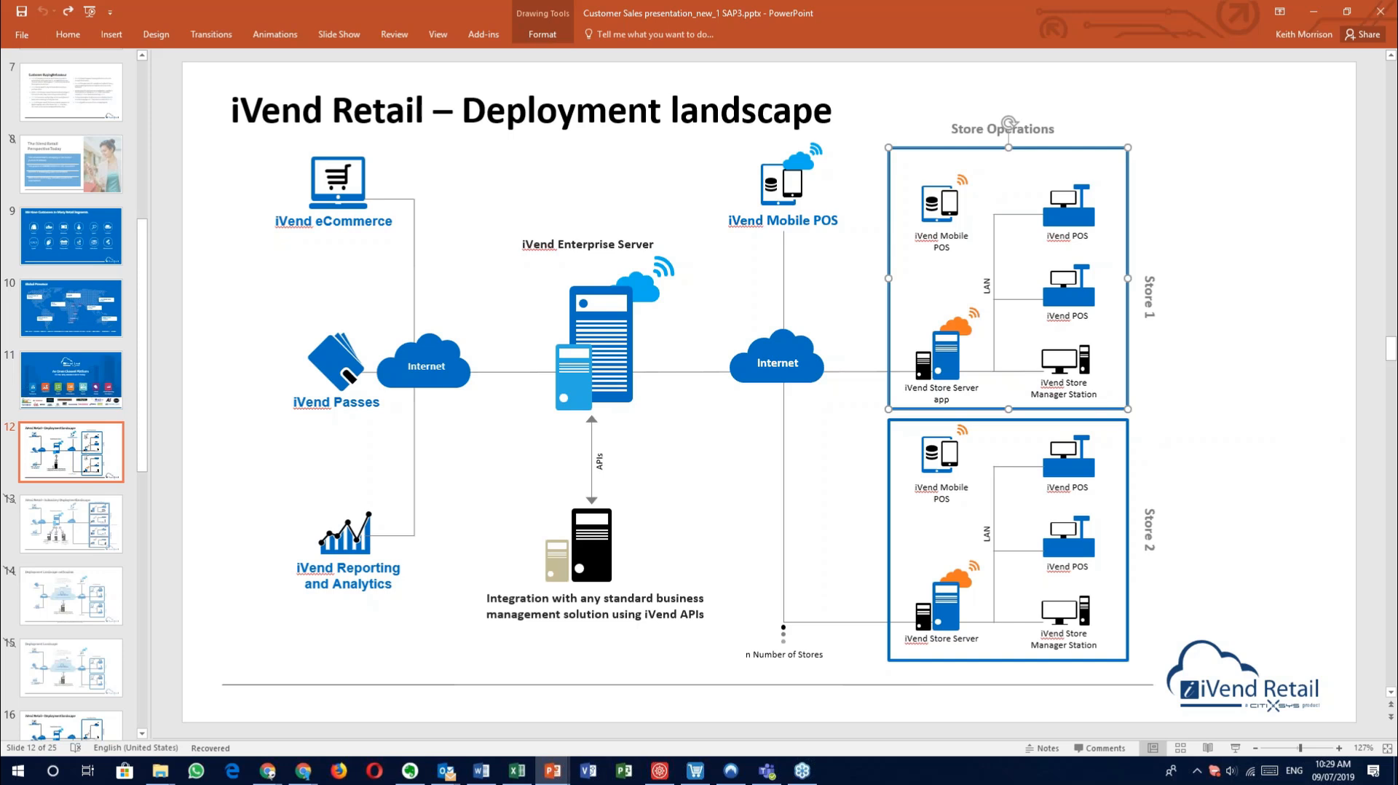
# Step: Examine Store 2, the iVend Enterprise Server and the business management integration server on the Deployment landscape slide
pyautogui.click(1093, 420)
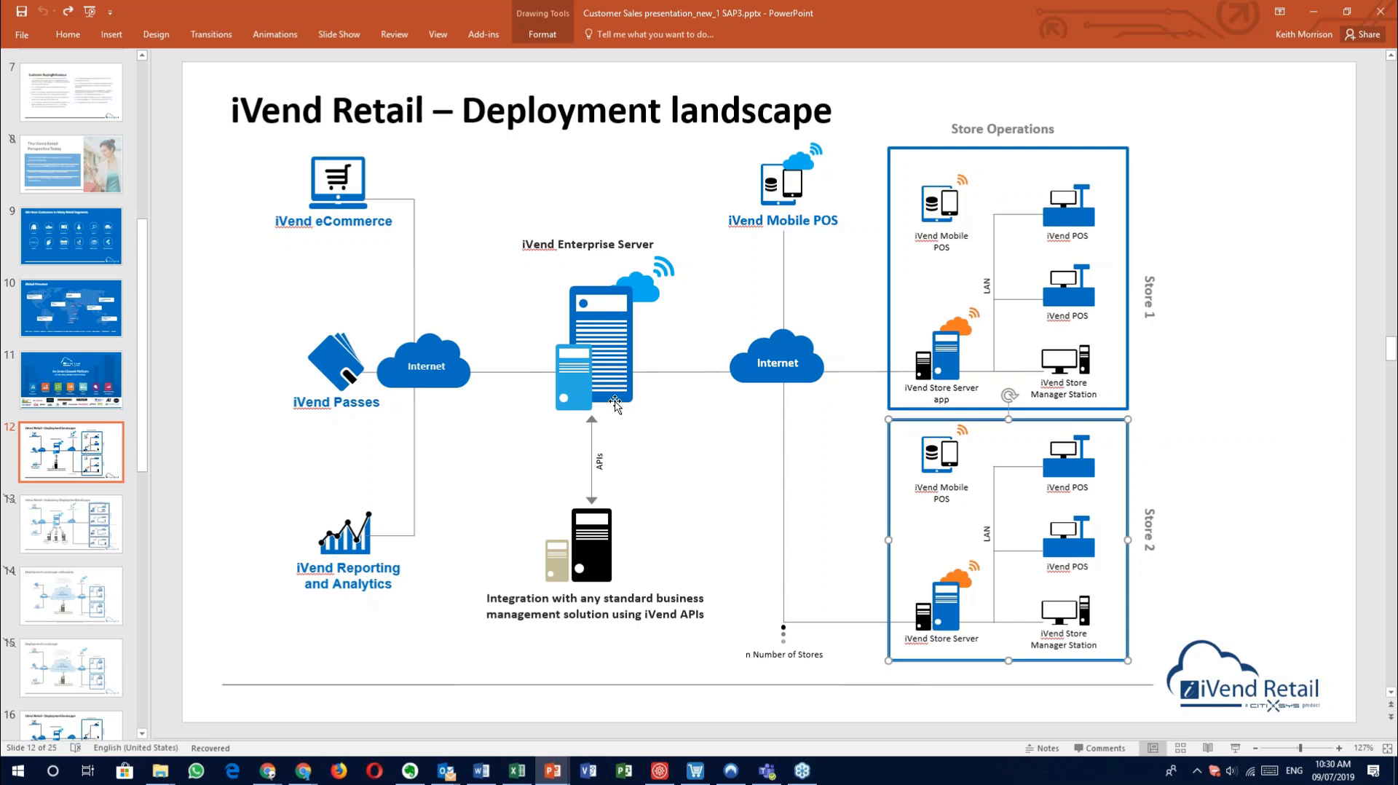
pyautogui.click(616, 401)
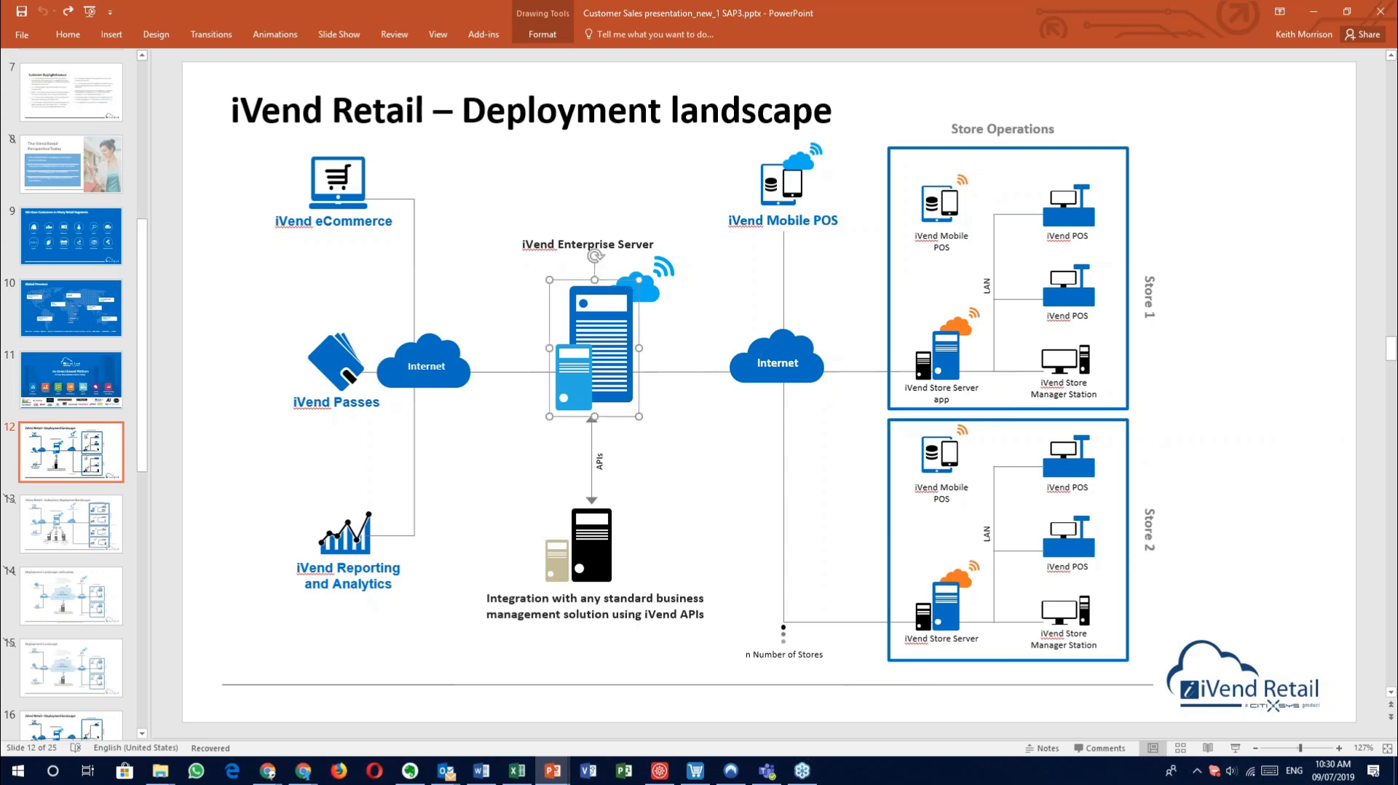
pyautogui.click(592, 557)
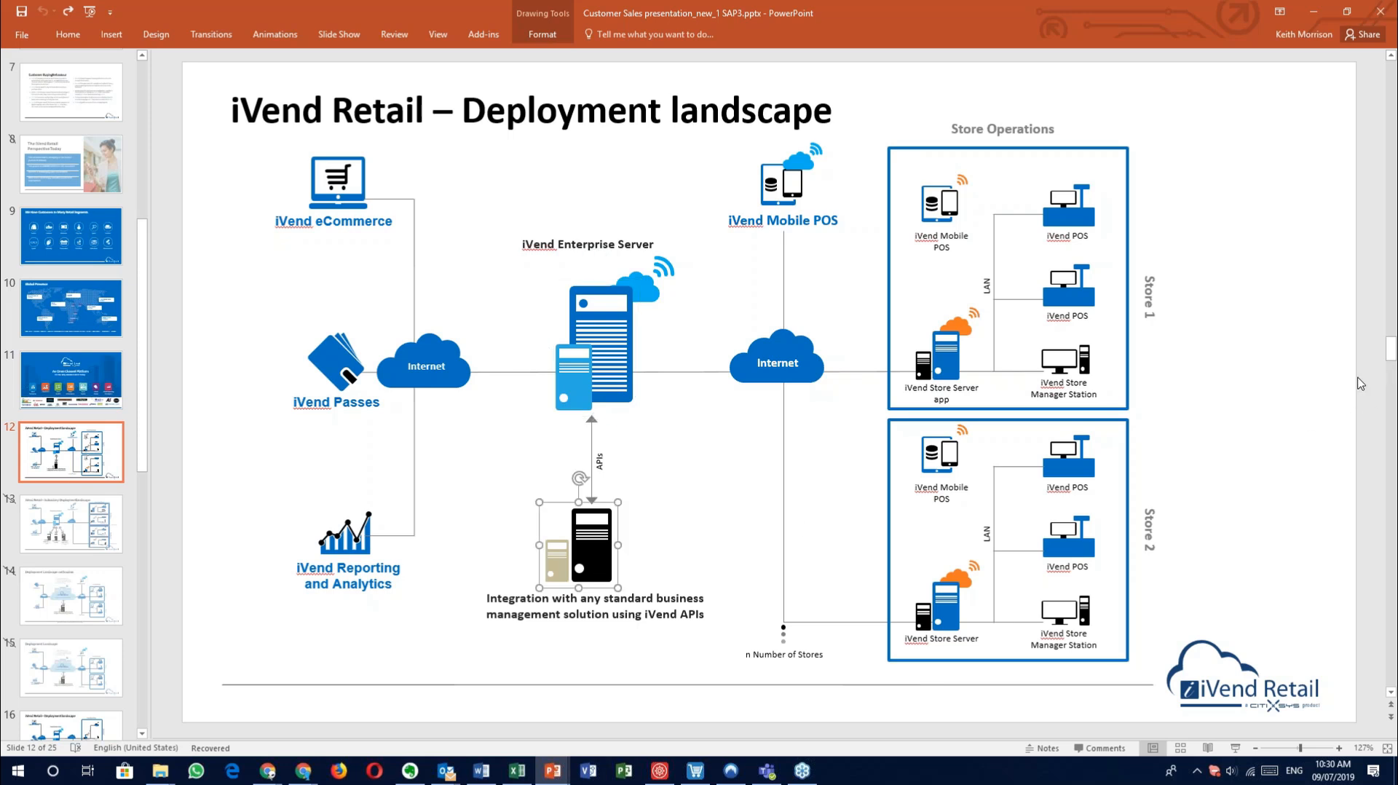
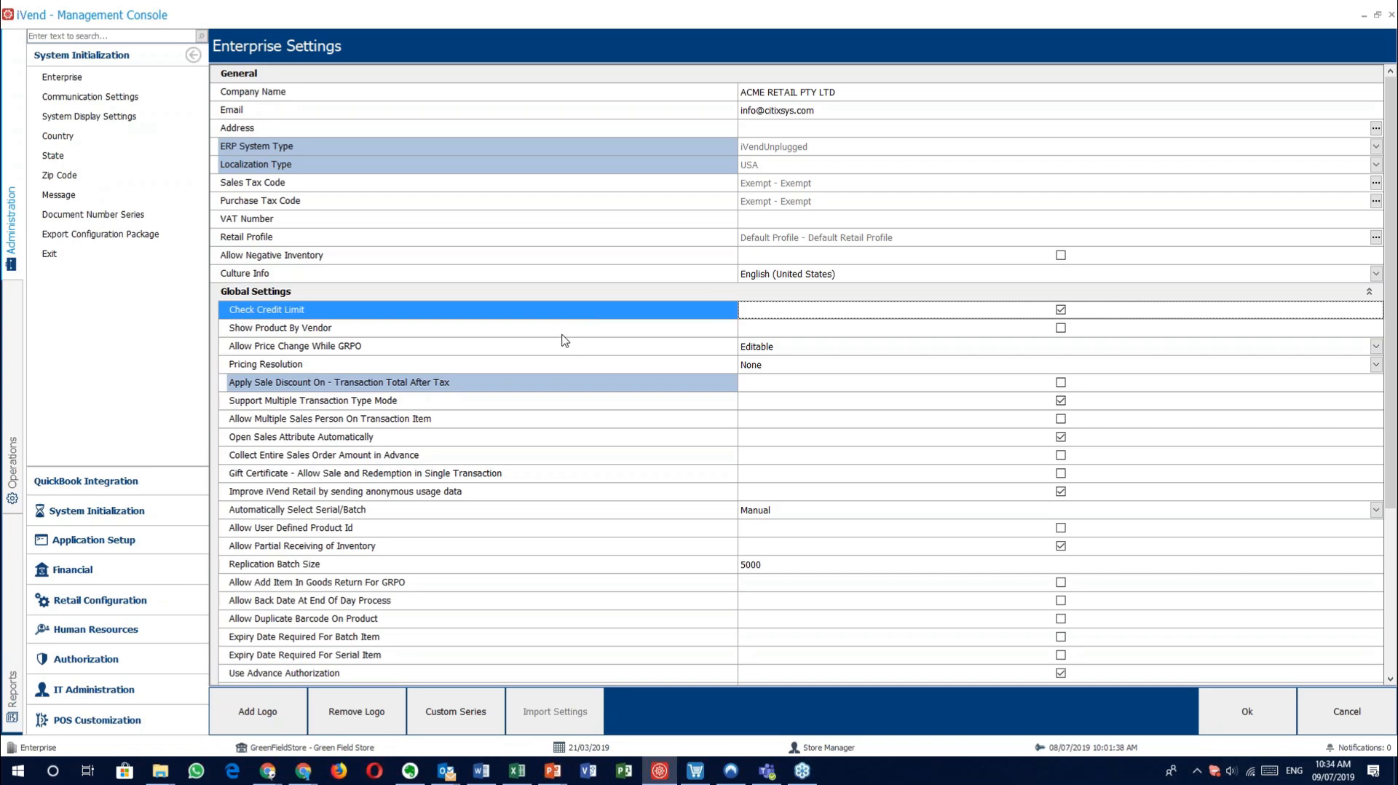
# Step: Review Show Product By Vendor and Allow Price Change While GRPO, and browse the Pricing Resolution options without changing the selection
pyautogui.click(564, 332)
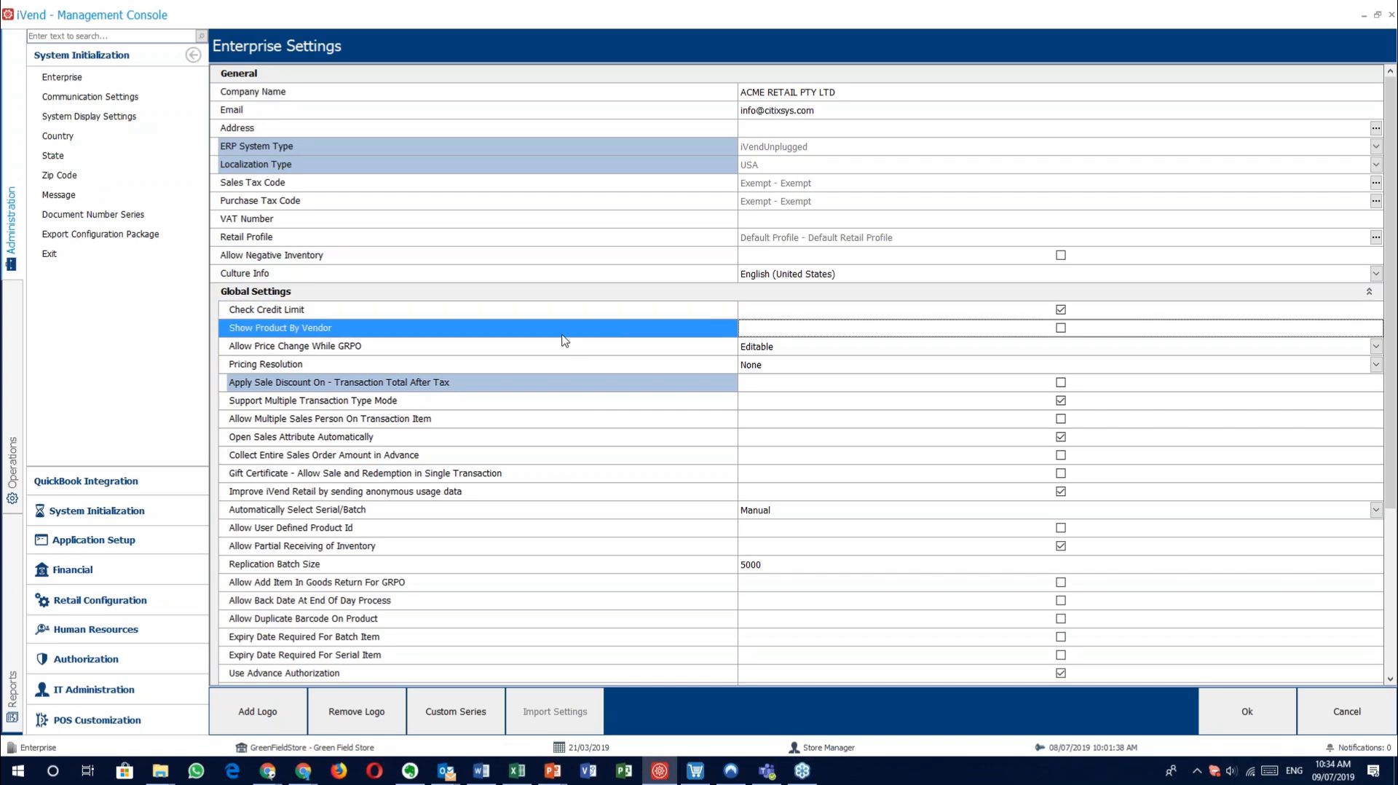
pyautogui.click(566, 349)
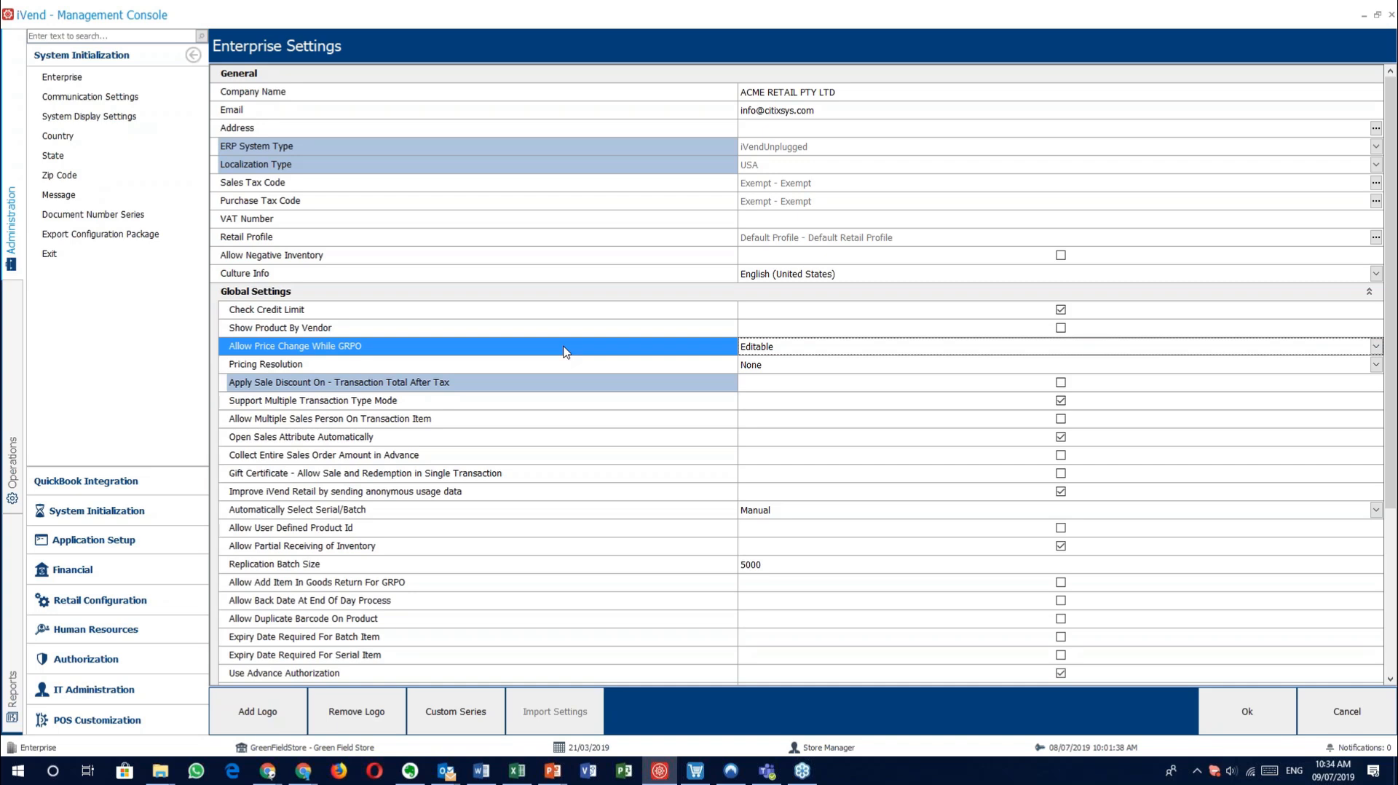
pyautogui.click(567, 364)
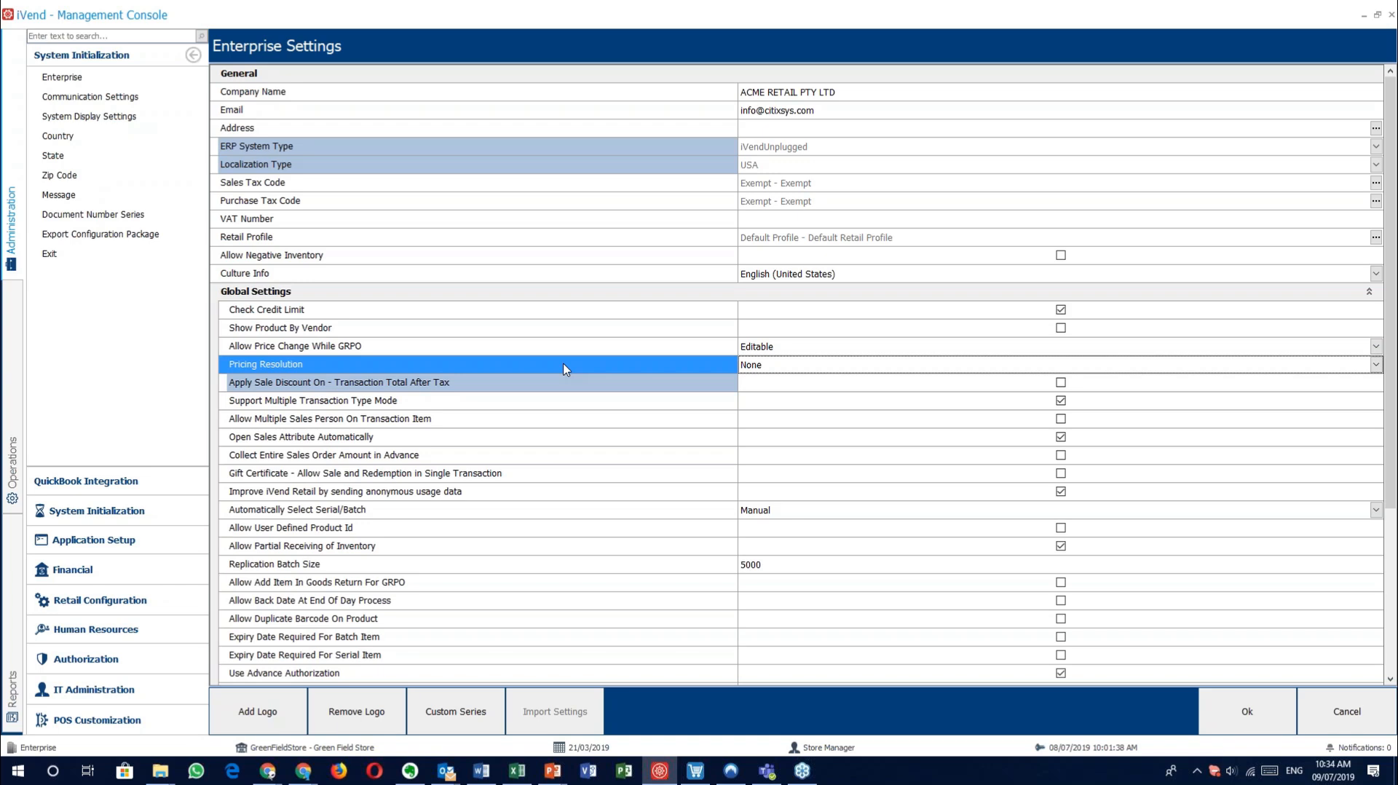
pyautogui.click(795, 367)
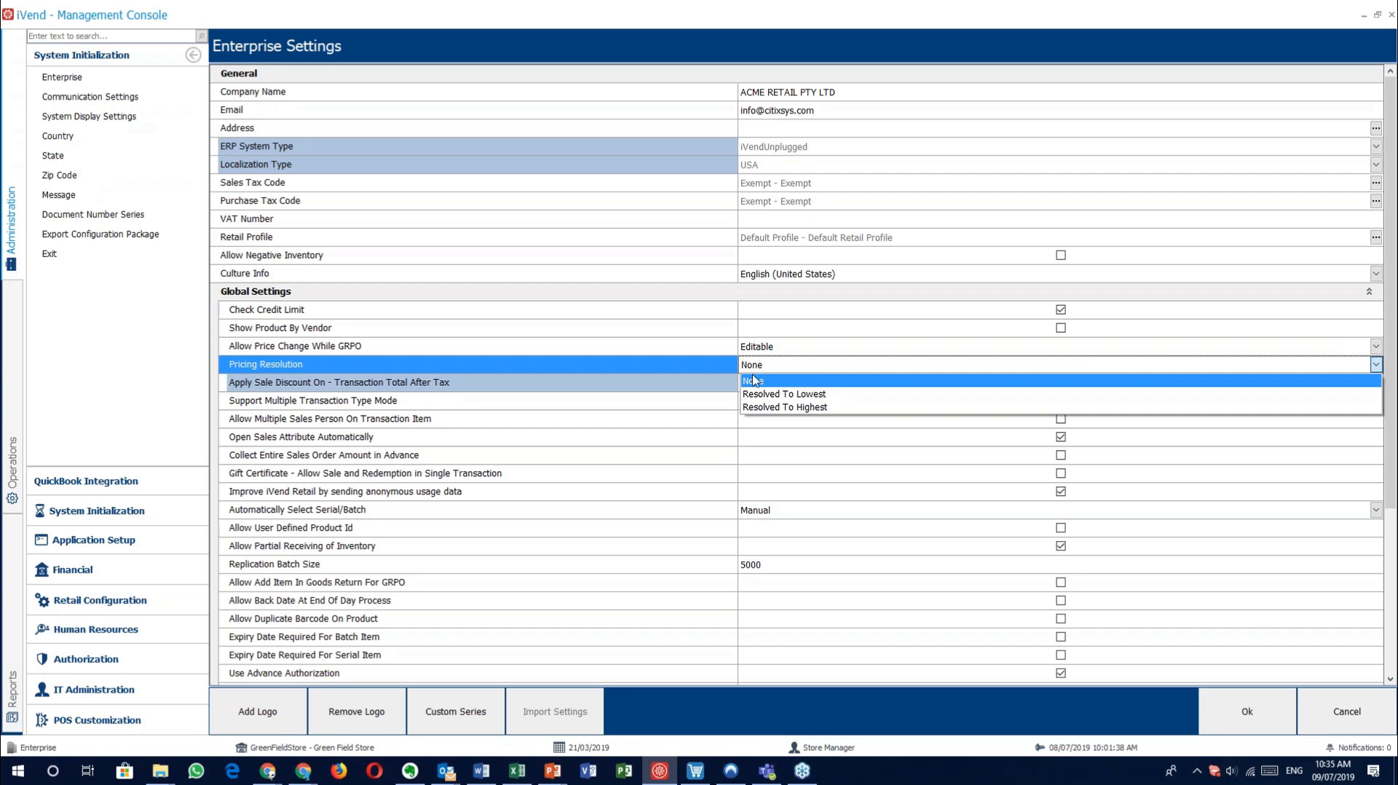
pyautogui.click(778, 377)
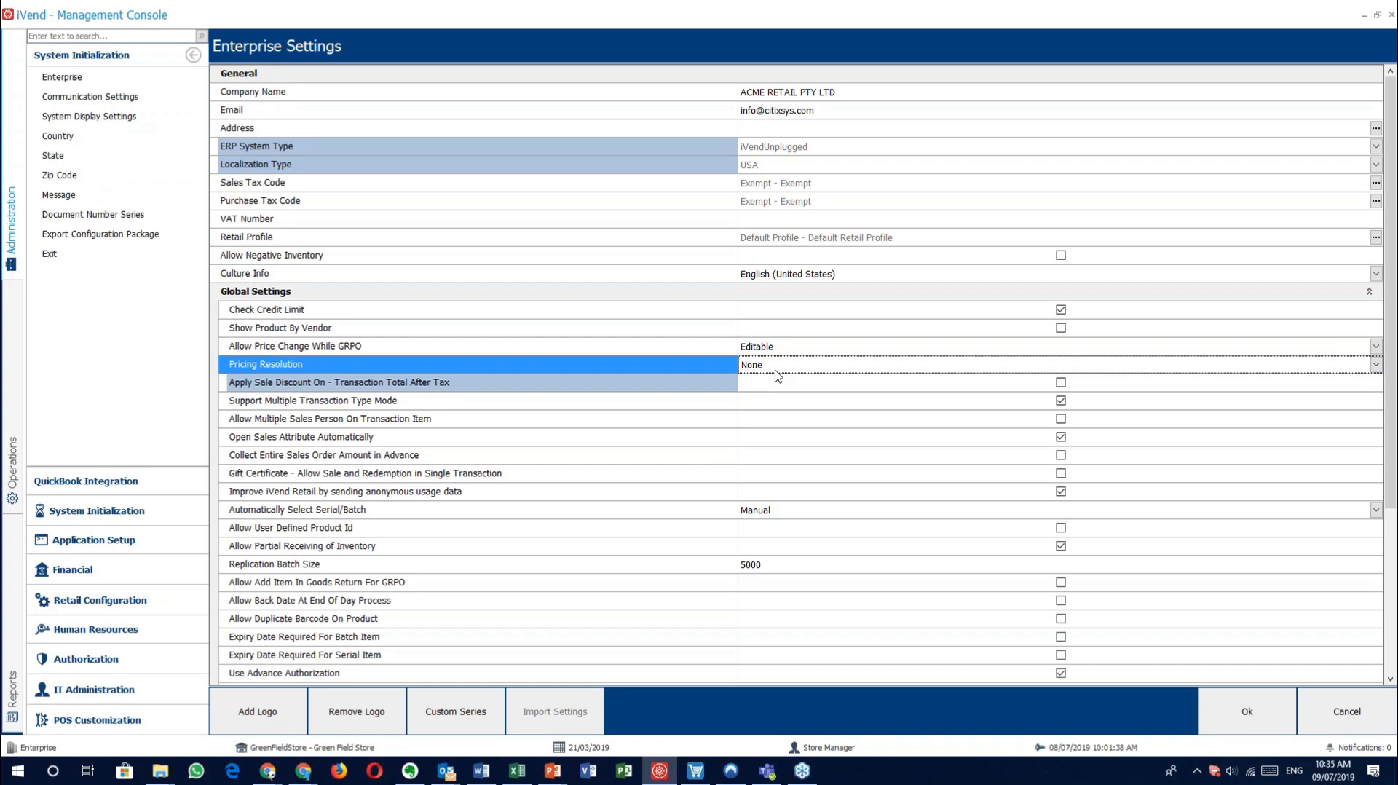
pyautogui.click(777, 373)
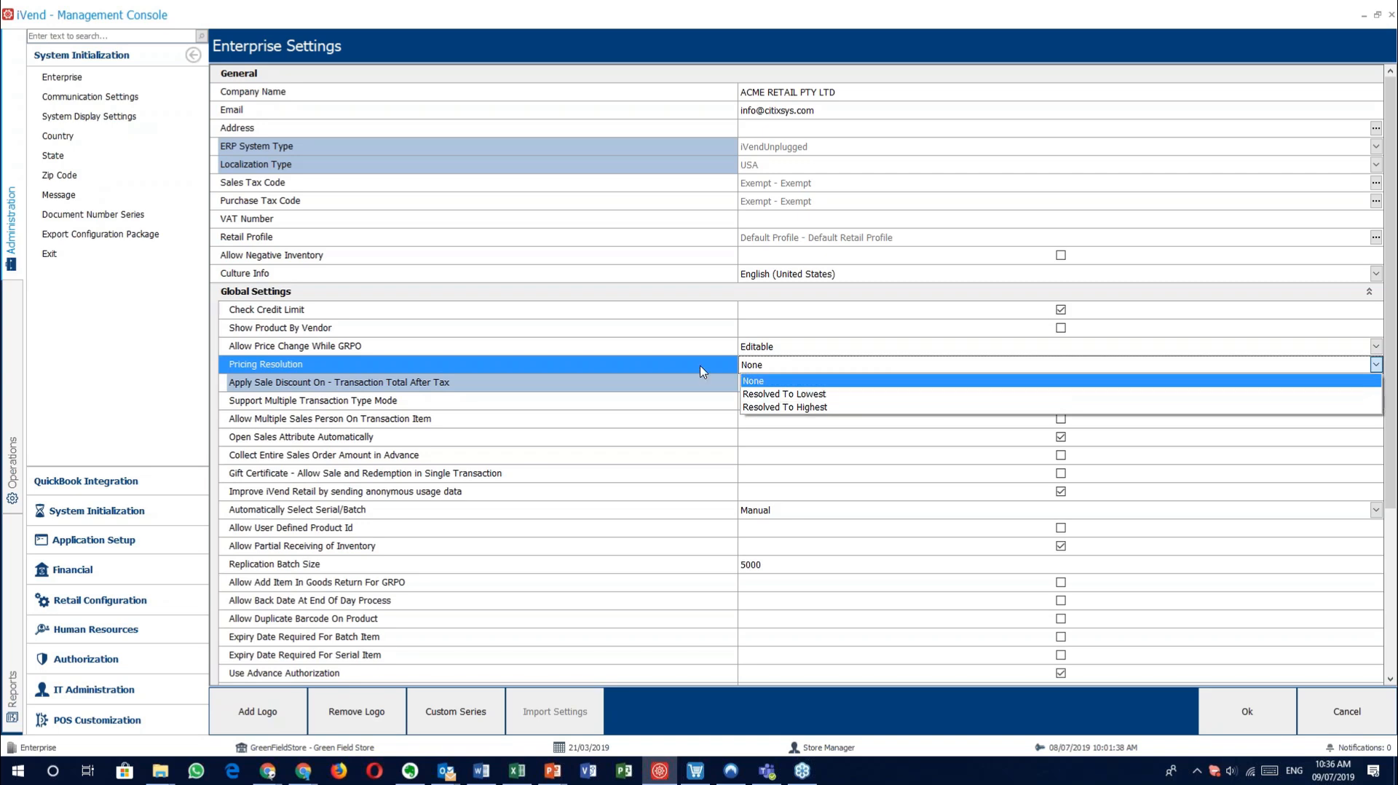
pyautogui.click(633, 365)
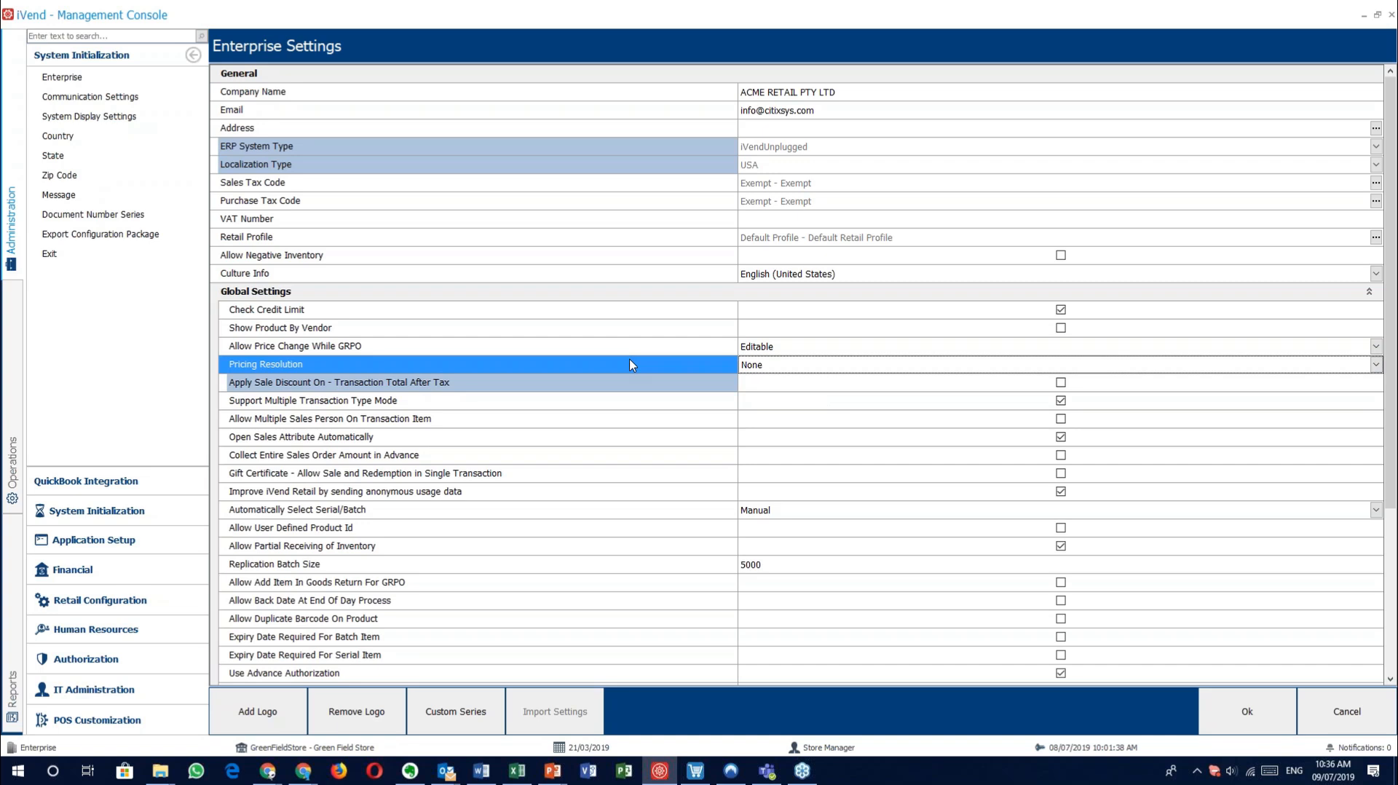
# Step: Check the sale discount and Support Multiple Transaction Type Mode settings, and add product 100103 to a sale in iVend Point of Sale
pyautogui.click(542, 384)
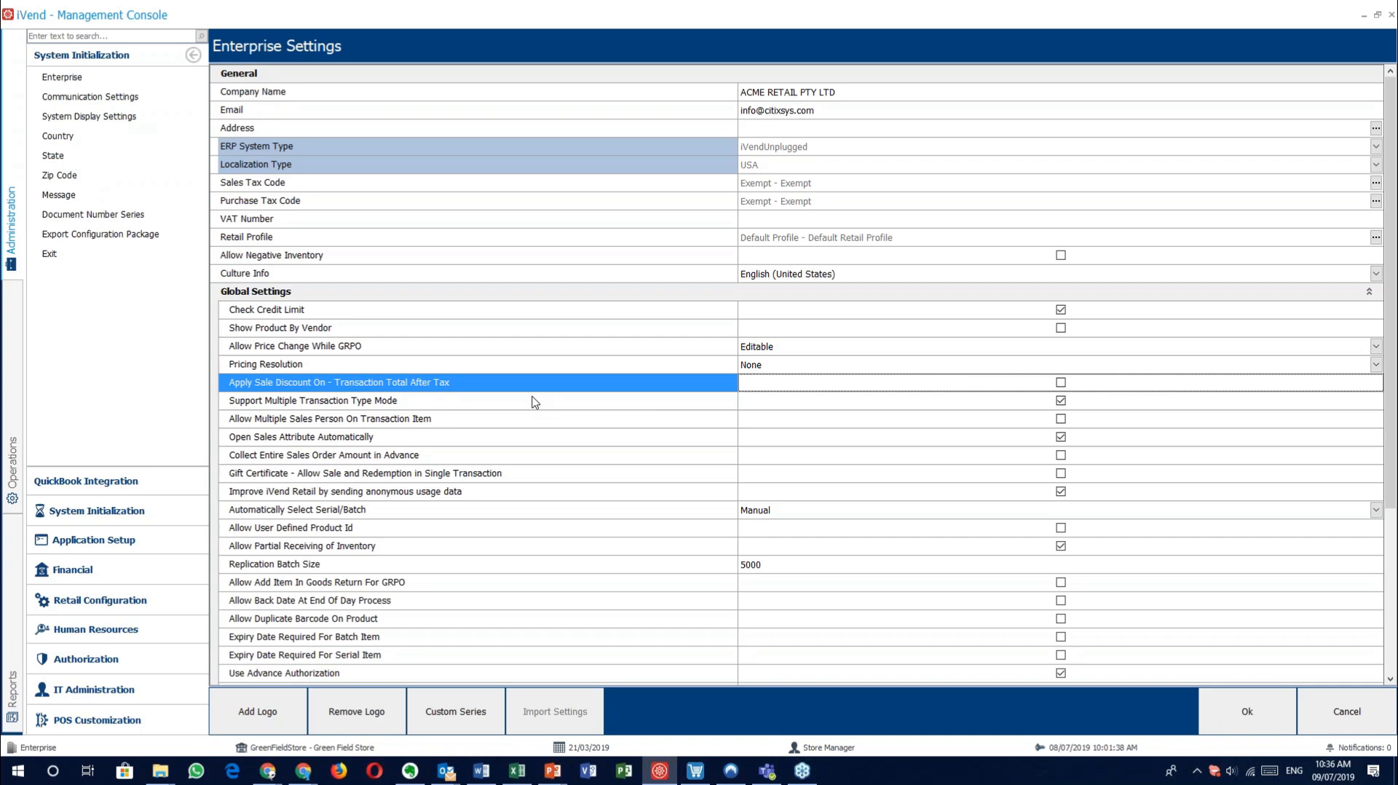
pyautogui.click(531, 408)
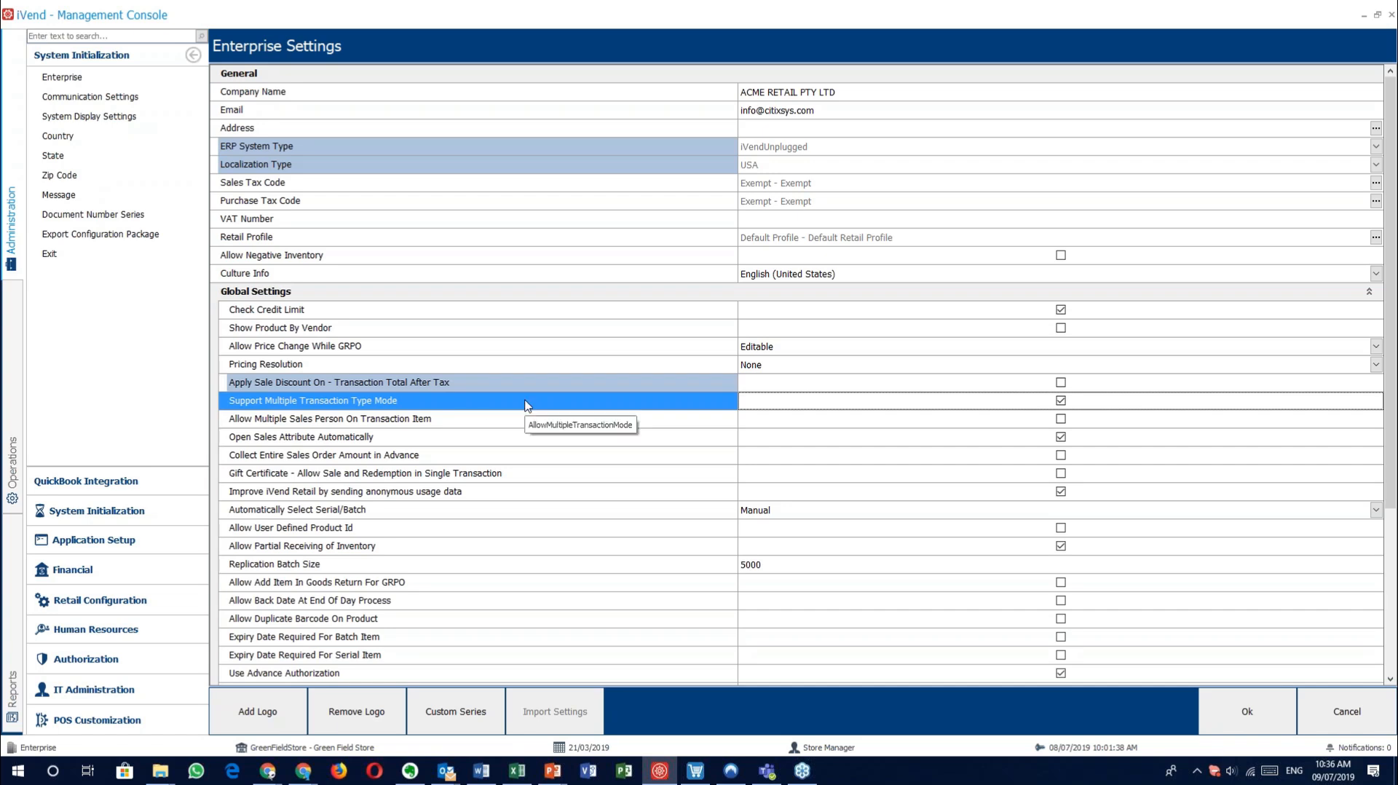
pyautogui.click(695, 770)
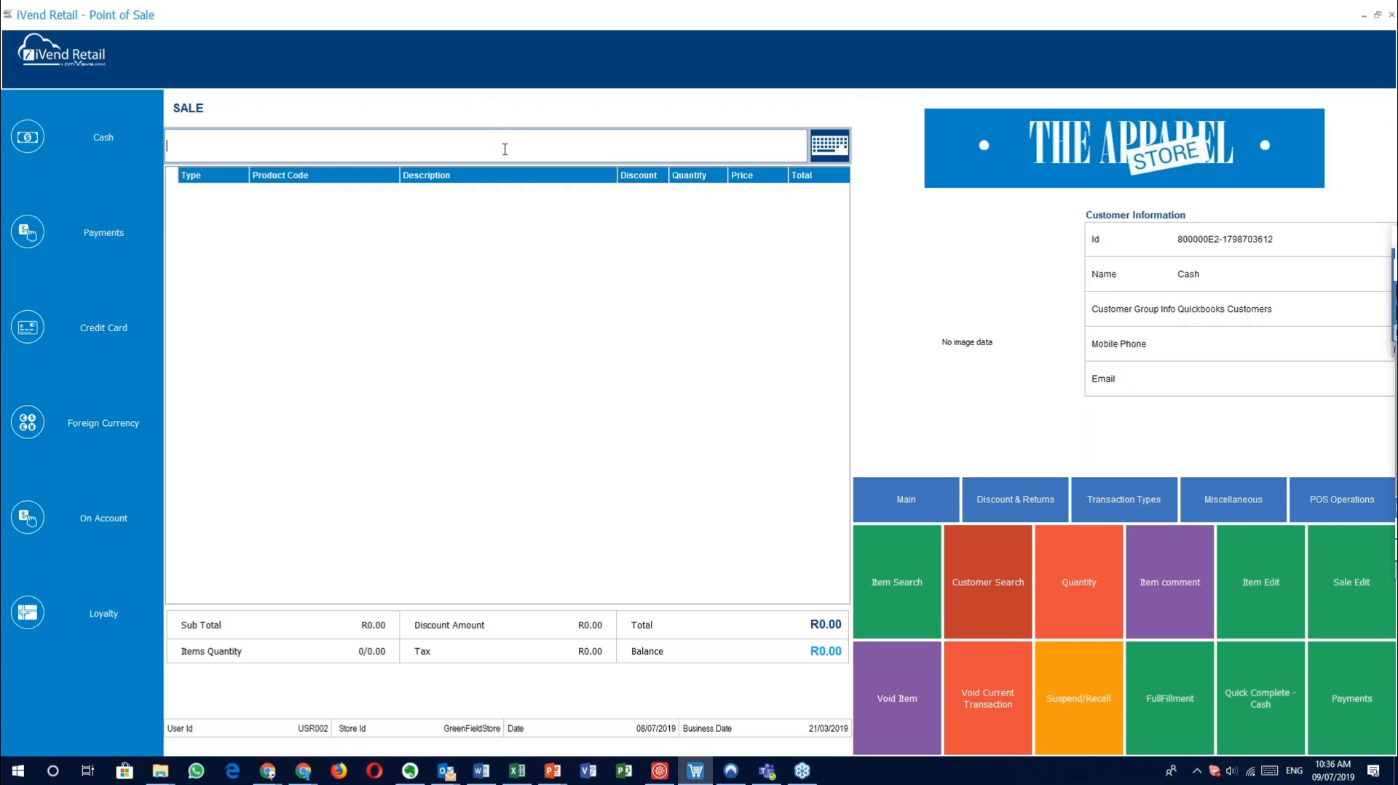
pyautogui.write('100103')
pyautogui.press('Return')
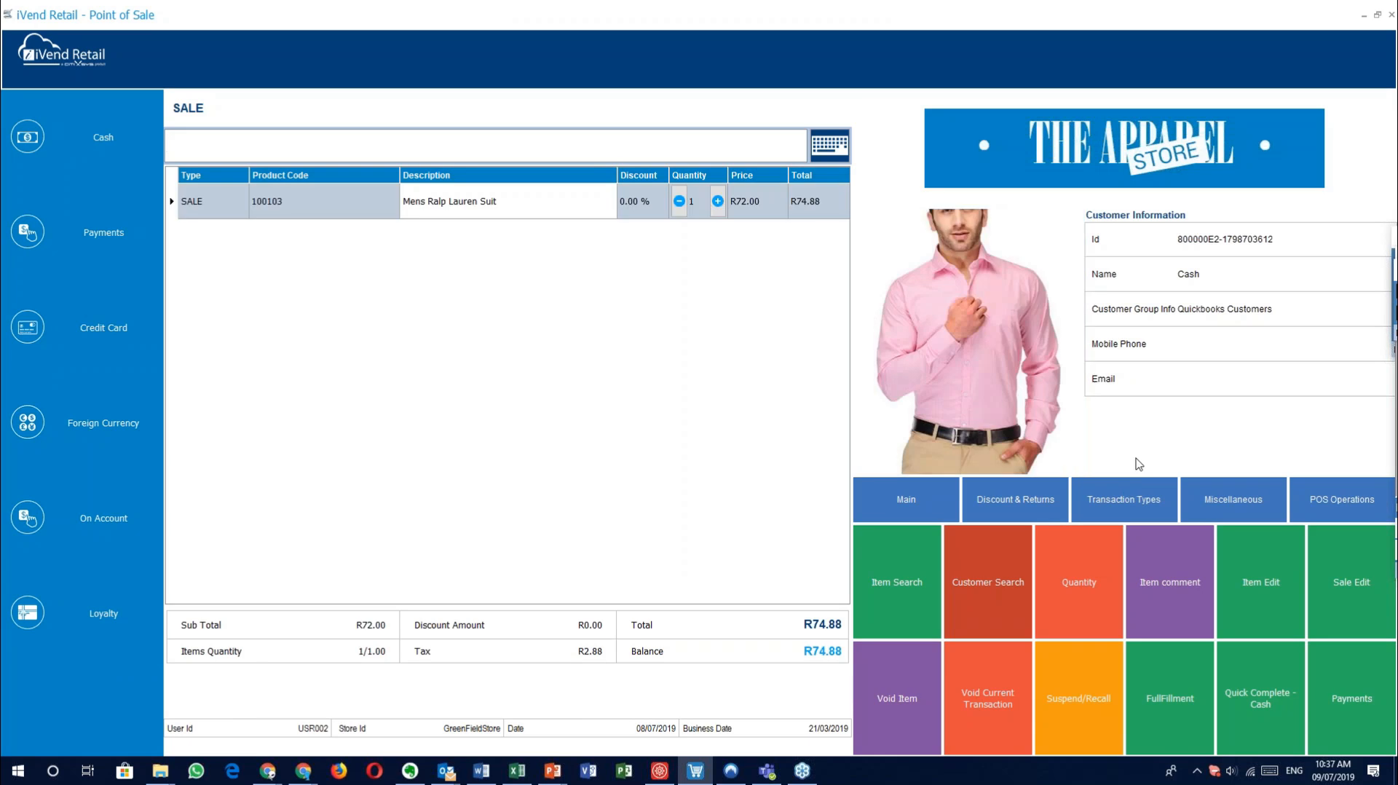
# Step: Switch the transaction type to Refund and add product 100104 to the same transaction
pyautogui.click(1122, 503)
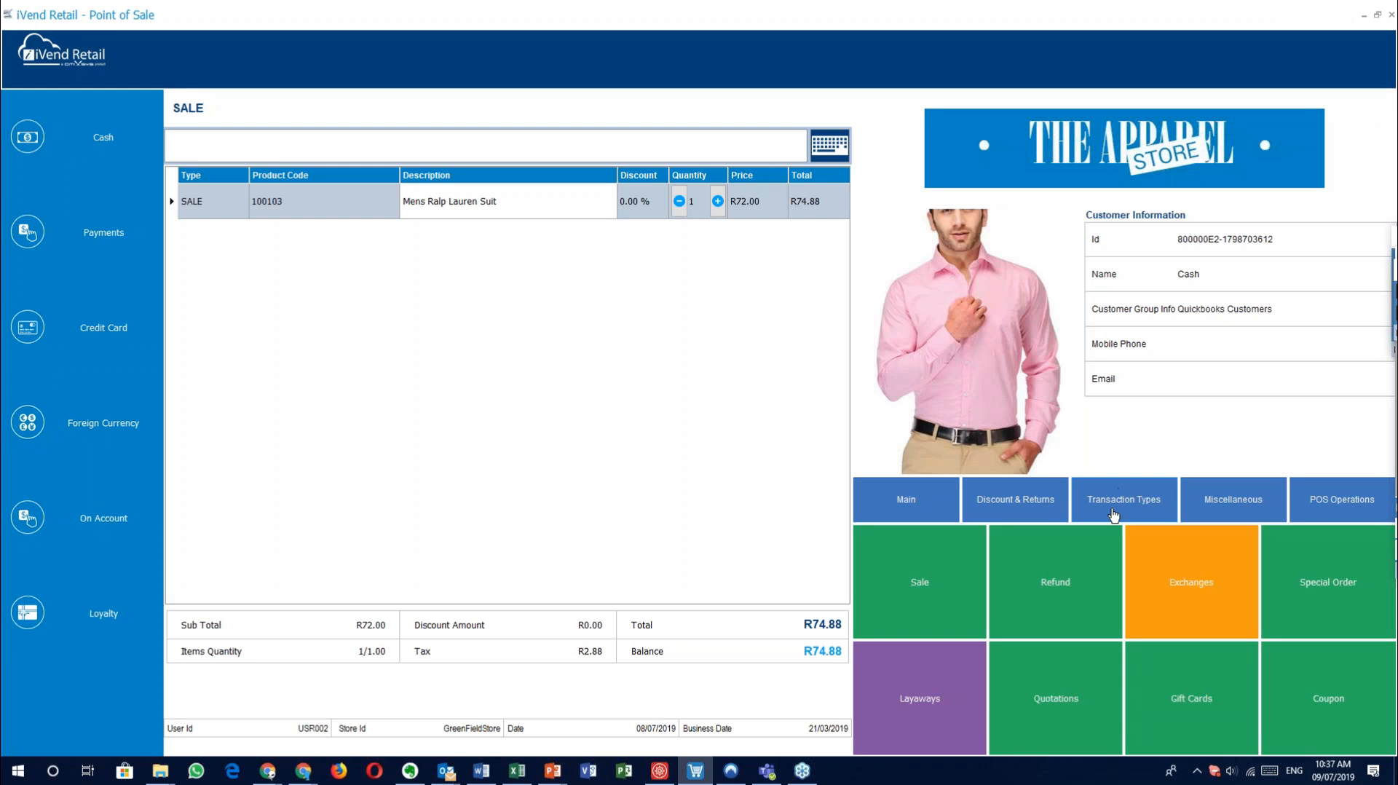
pyautogui.click(1049, 584)
pyautogui.write('100104')
pyautogui.press('Return')
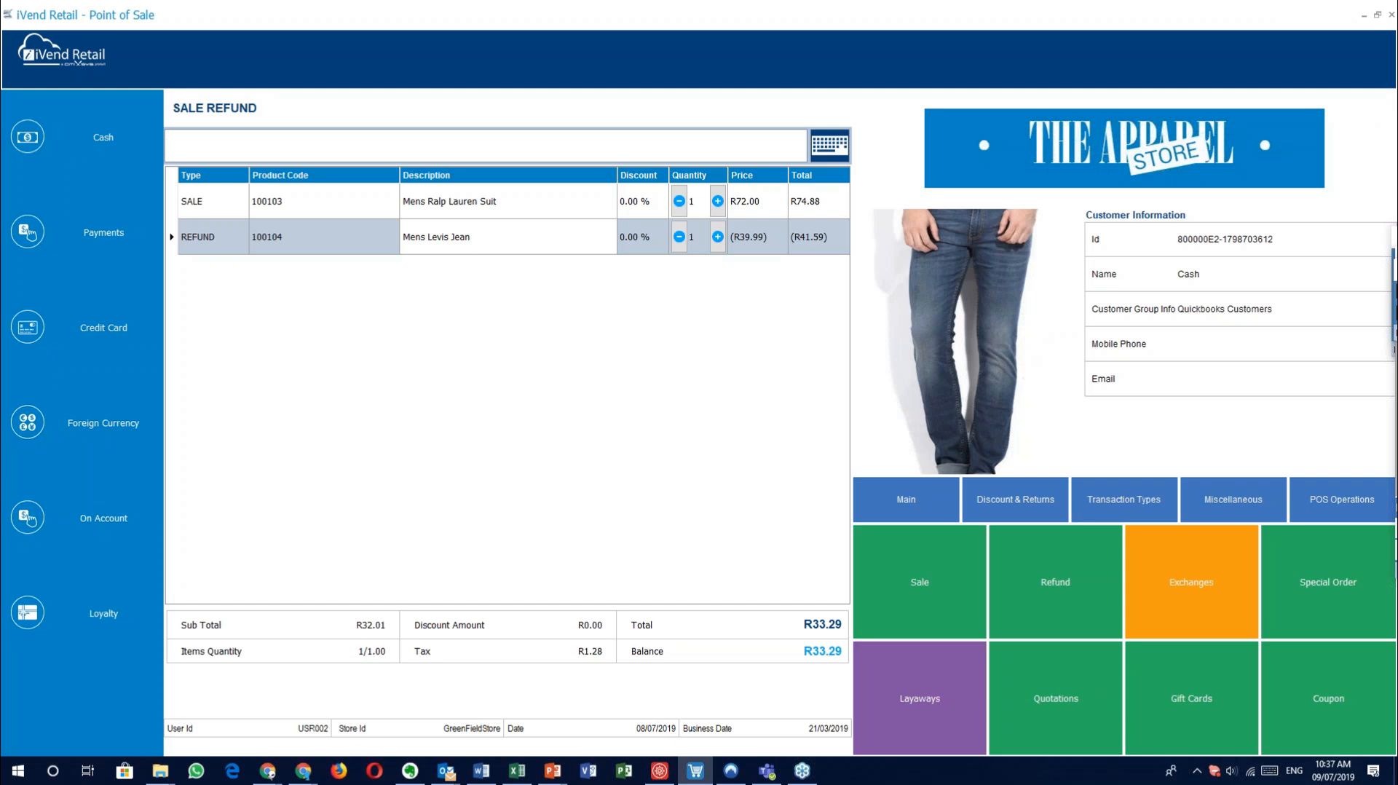
# Step: Check Allow Multiple Sales Person On Transaction Item in the Management Console, and view the Sales Person choices for refund item 100104 in Point of Sale
pyautogui.click(660, 771)
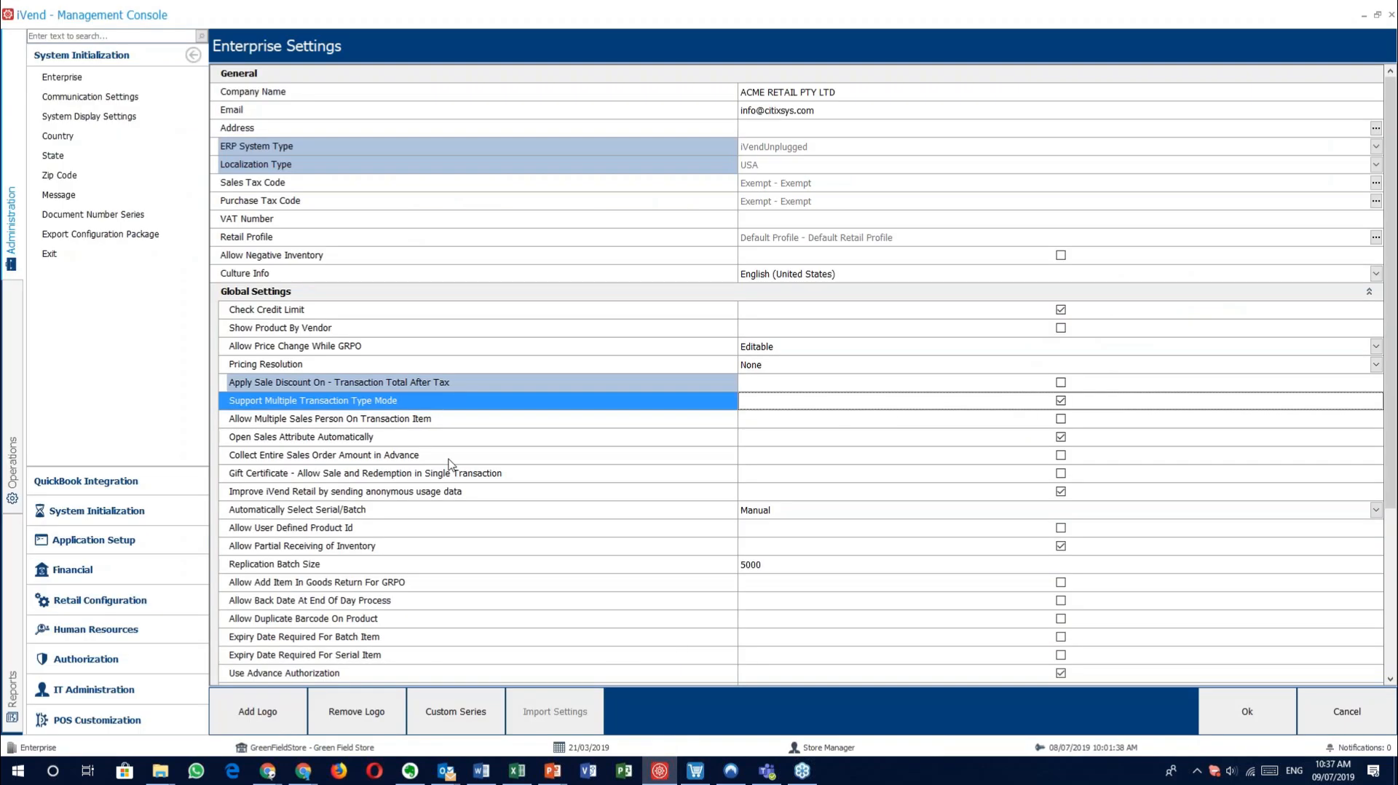
pyautogui.click(446, 425)
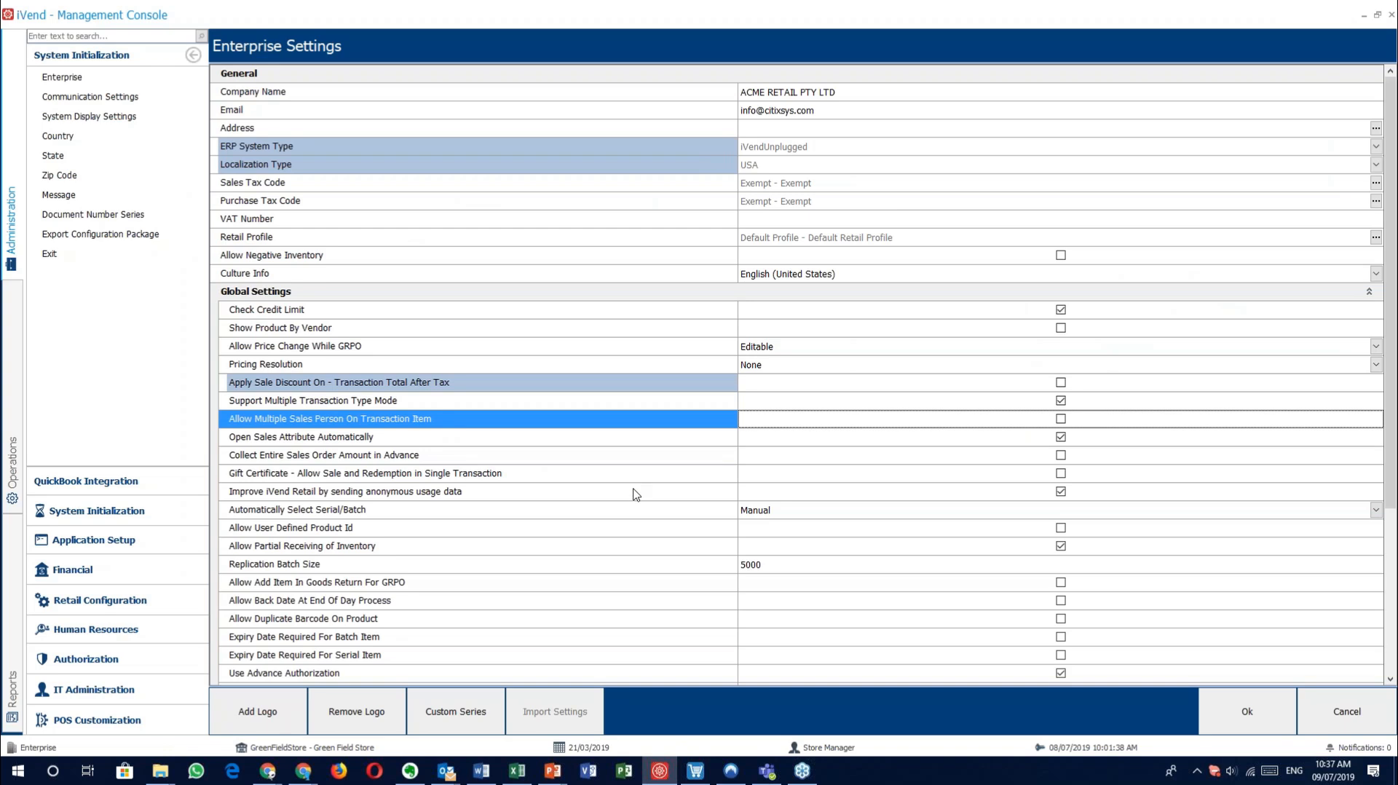
pyautogui.click(695, 771)
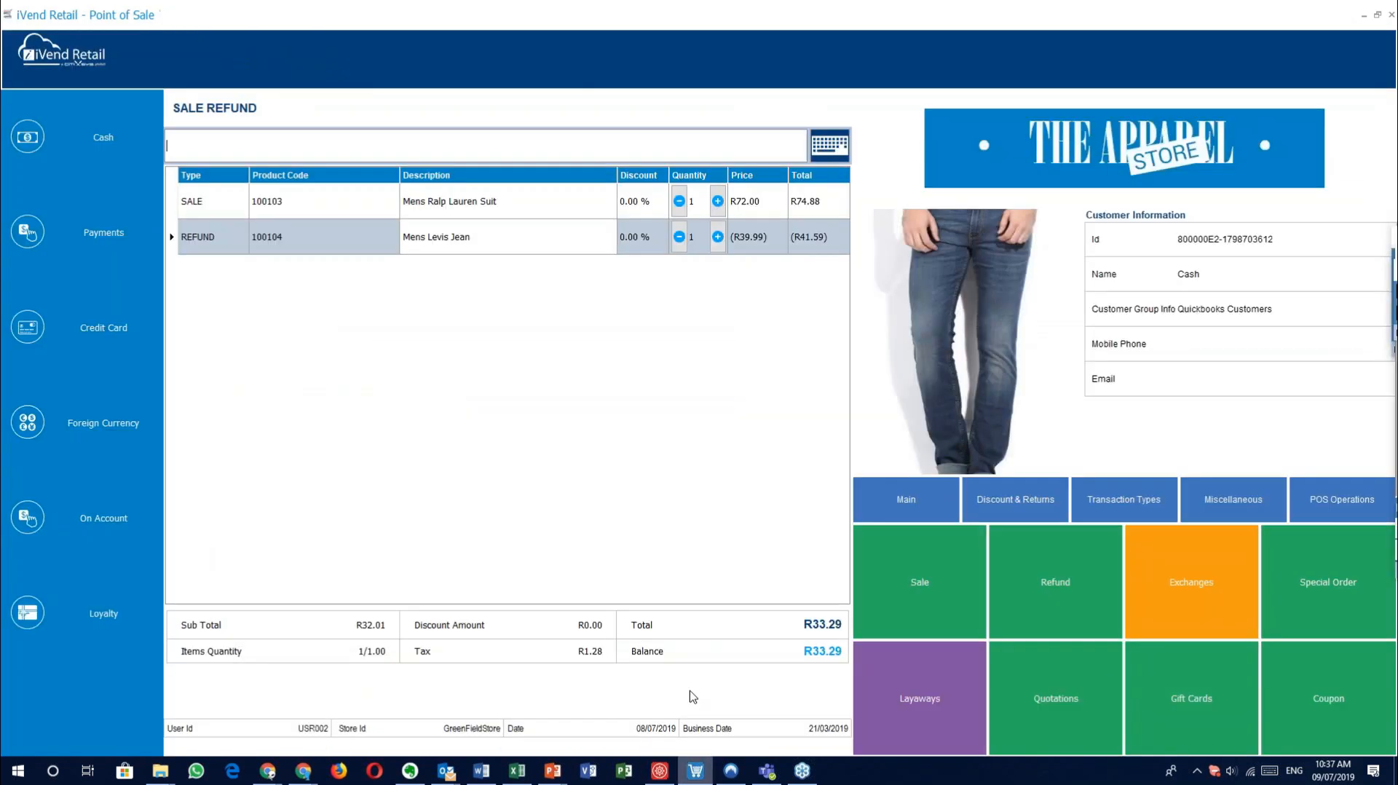
pyautogui.click(873, 510)
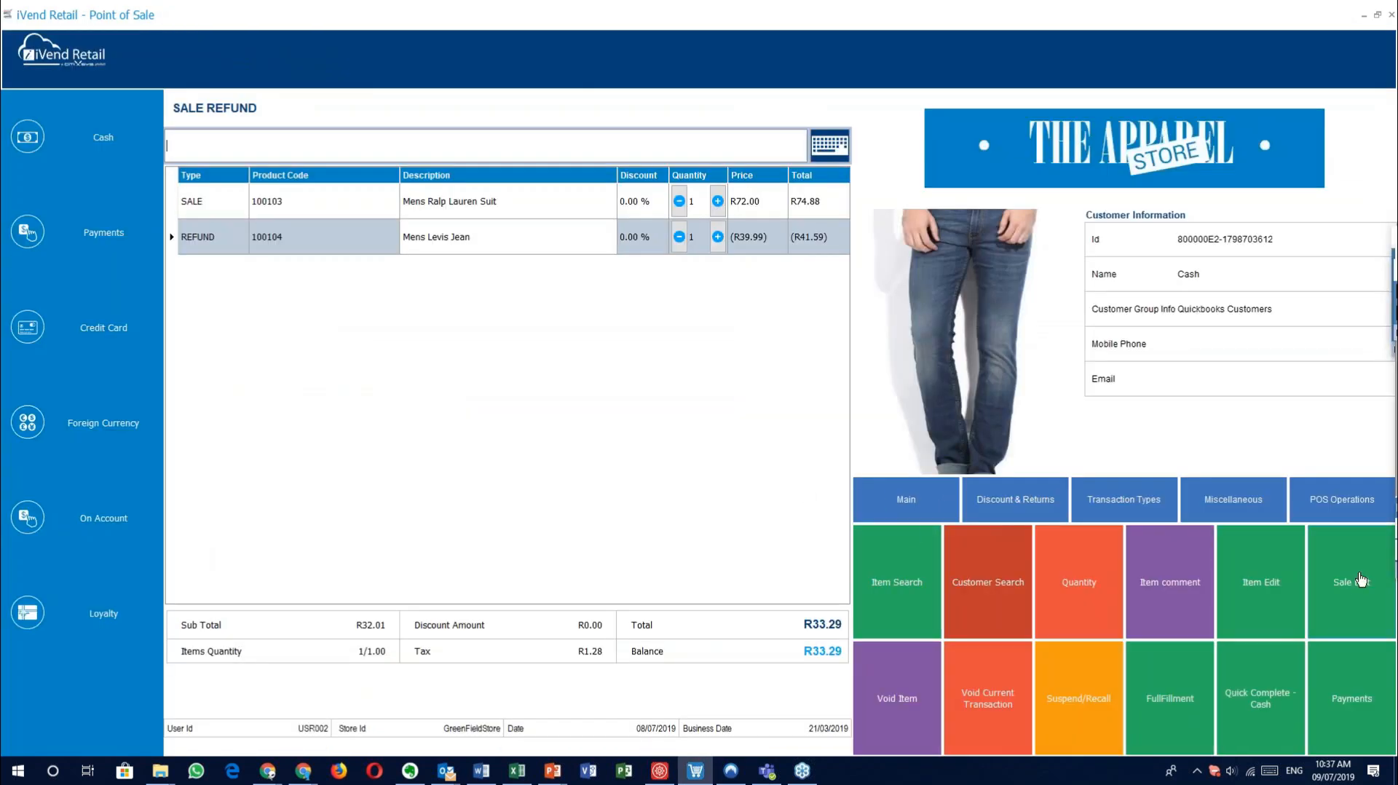
pyautogui.click(1190, 584)
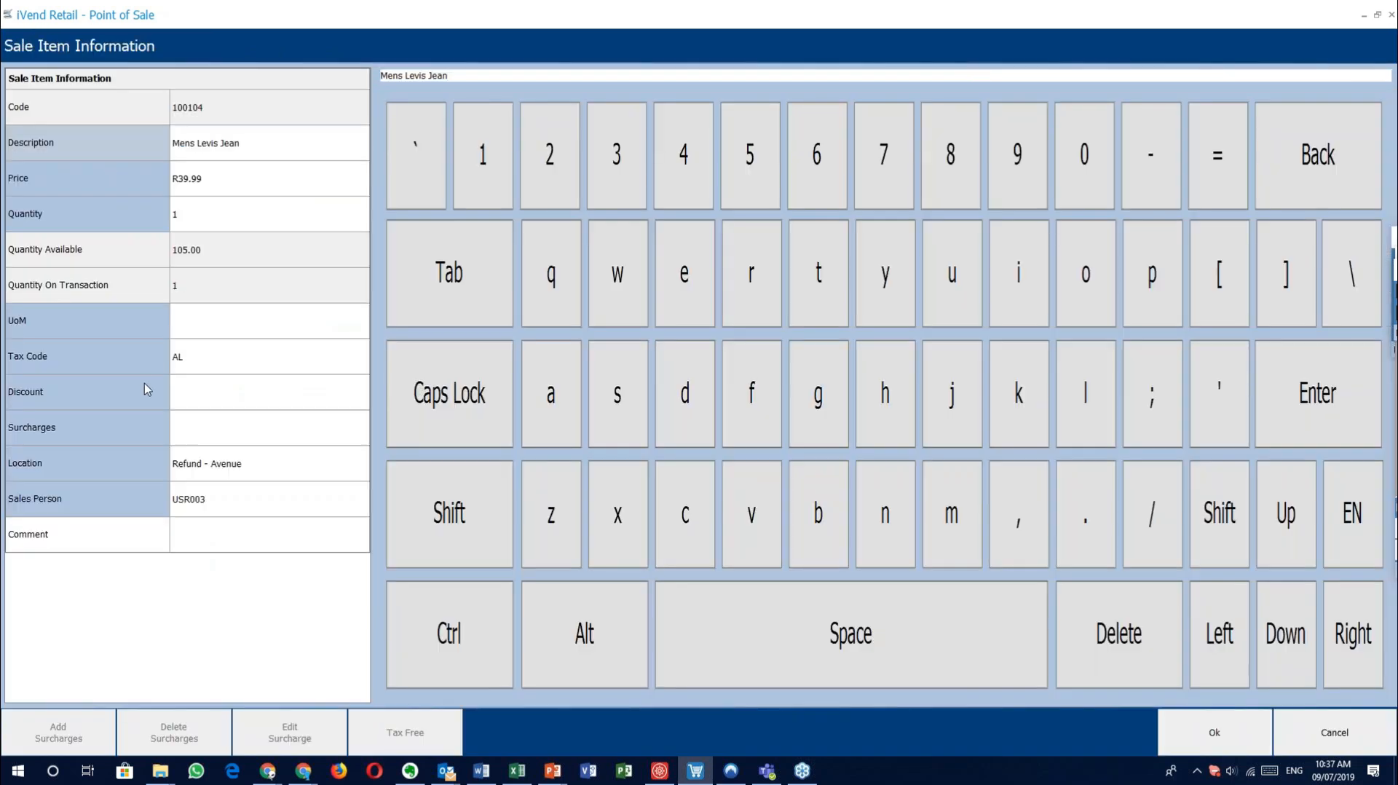
pyautogui.click(137, 500)
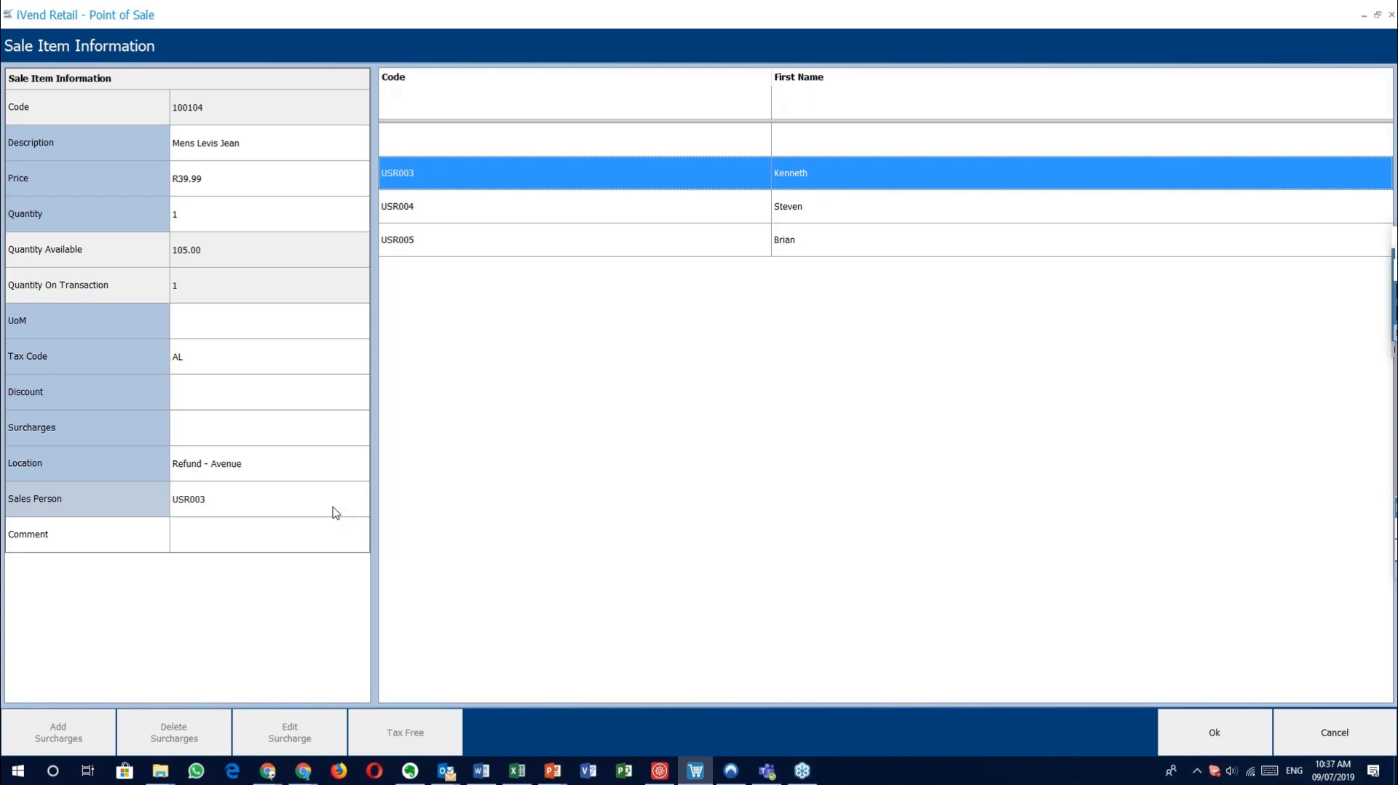
# Step: Check Open Sales Attribute Automatically in the Management Console, and view the sale's attribute collection in Point of Sale without making changes
pyautogui.click(660, 770)
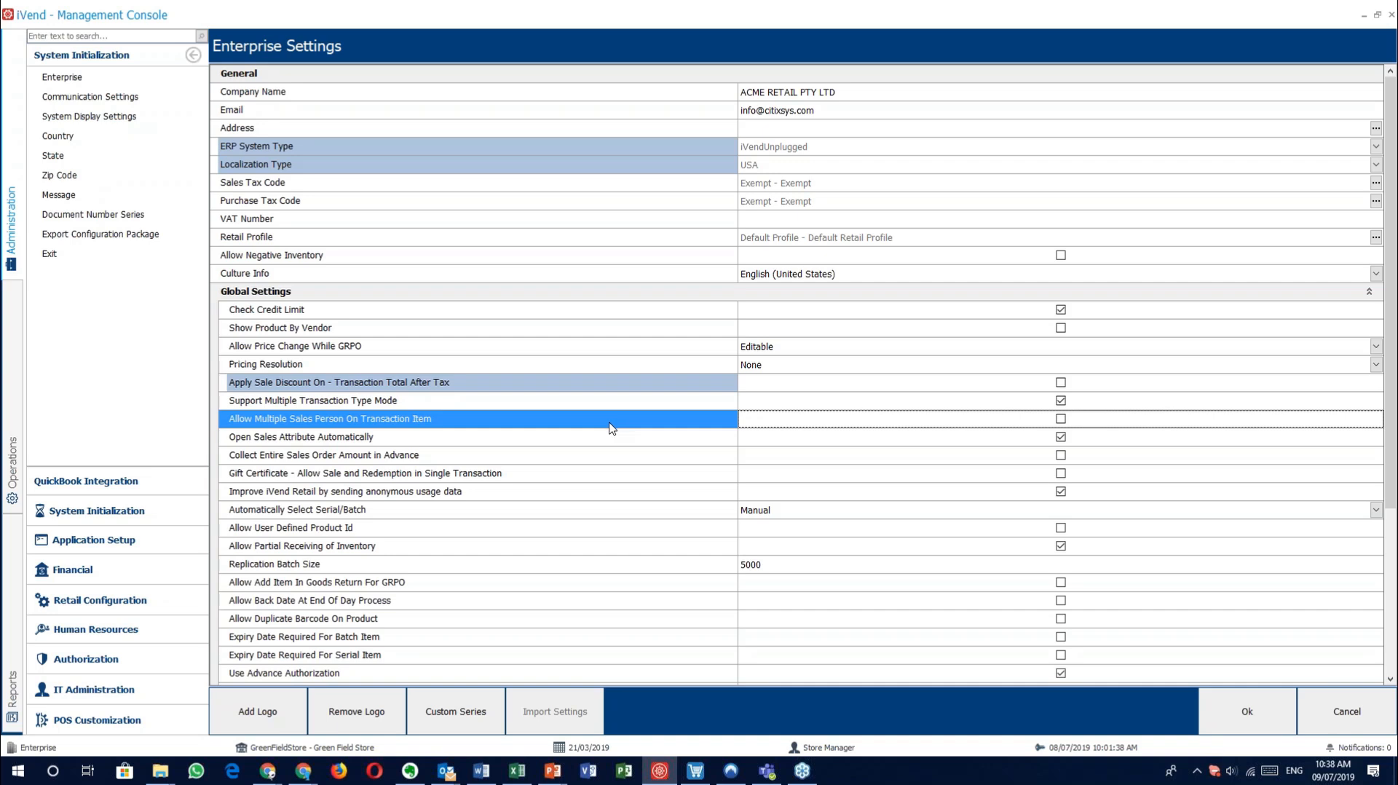
pyautogui.click(436, 442)
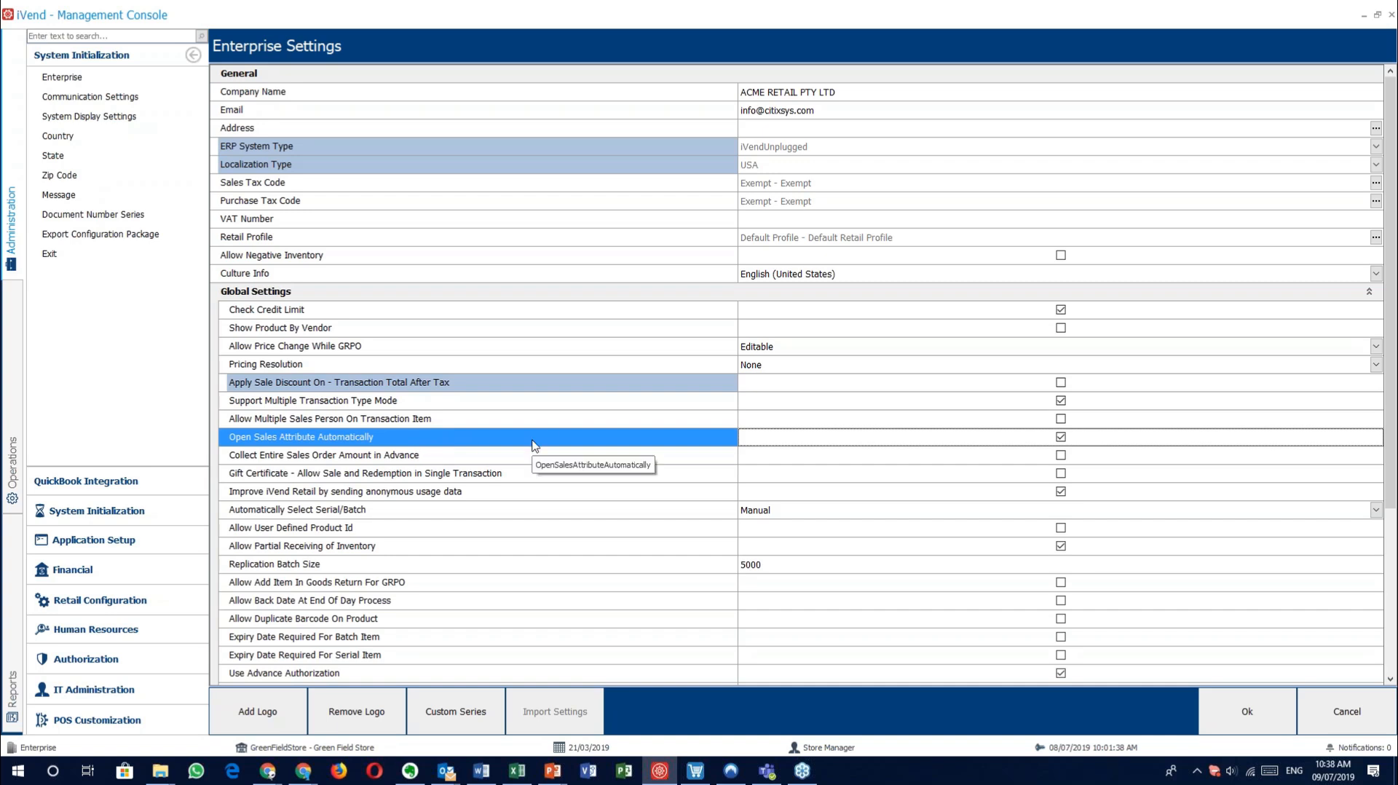
pyautogui.click(695, 771)
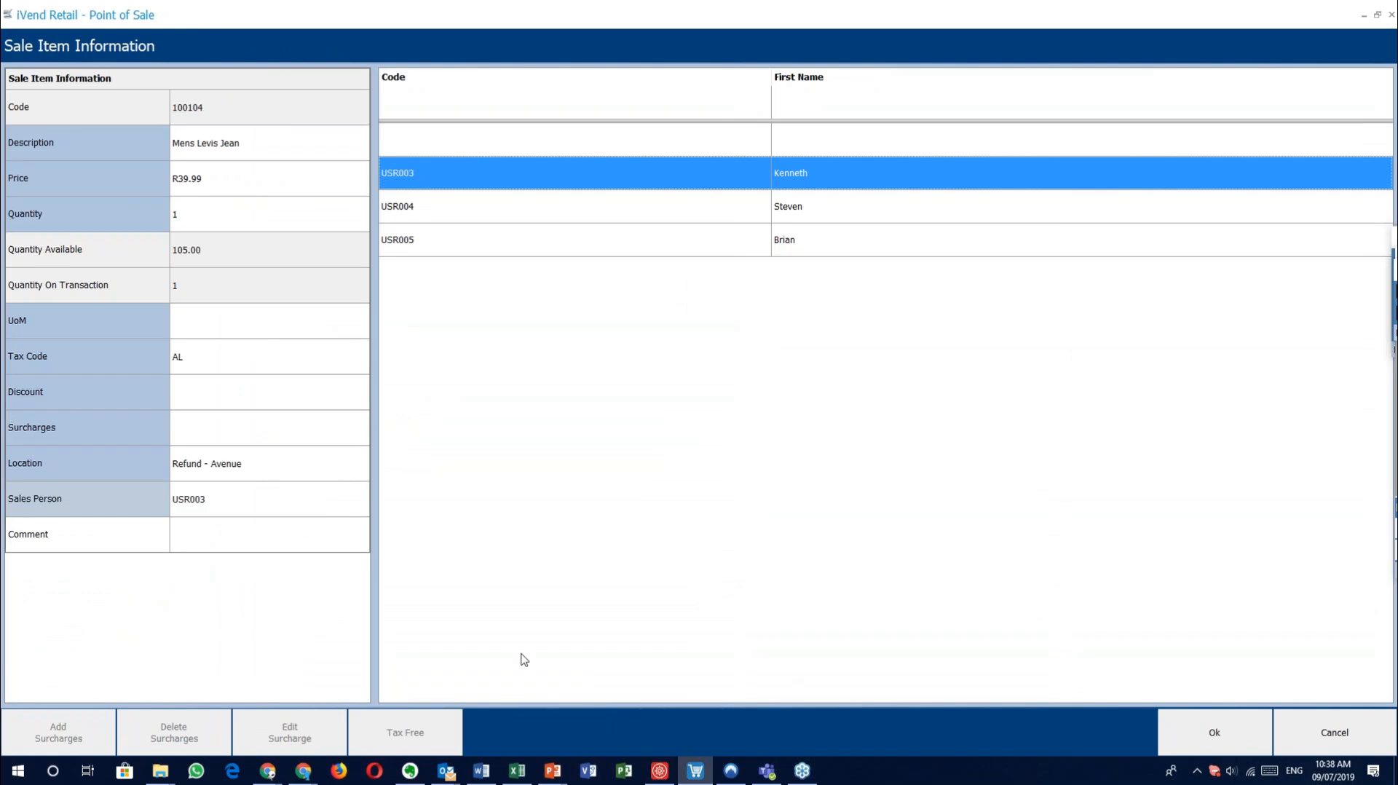
pyautogui.click(1362, 730)
pyautogui.click(1341, 573)
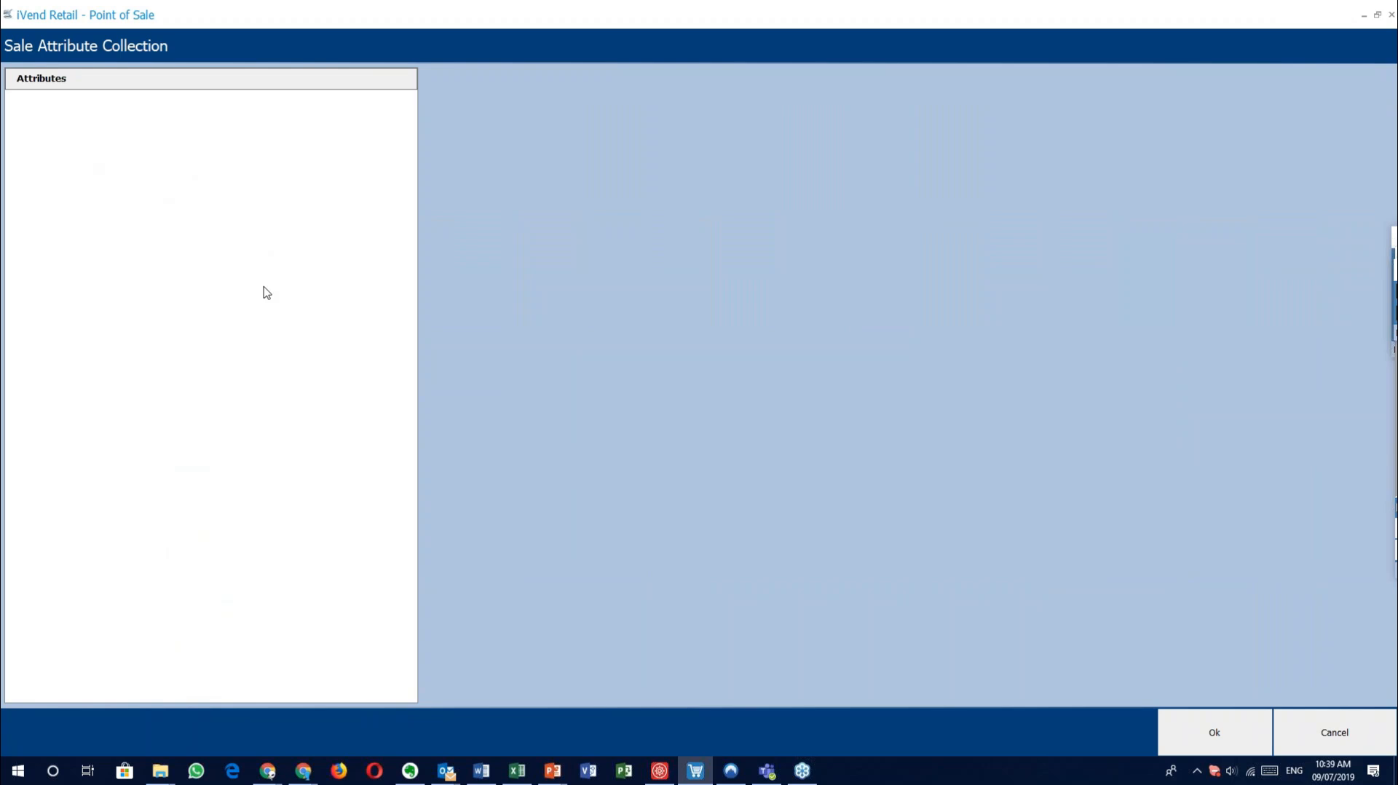
pyautogui.click(1337, 735)
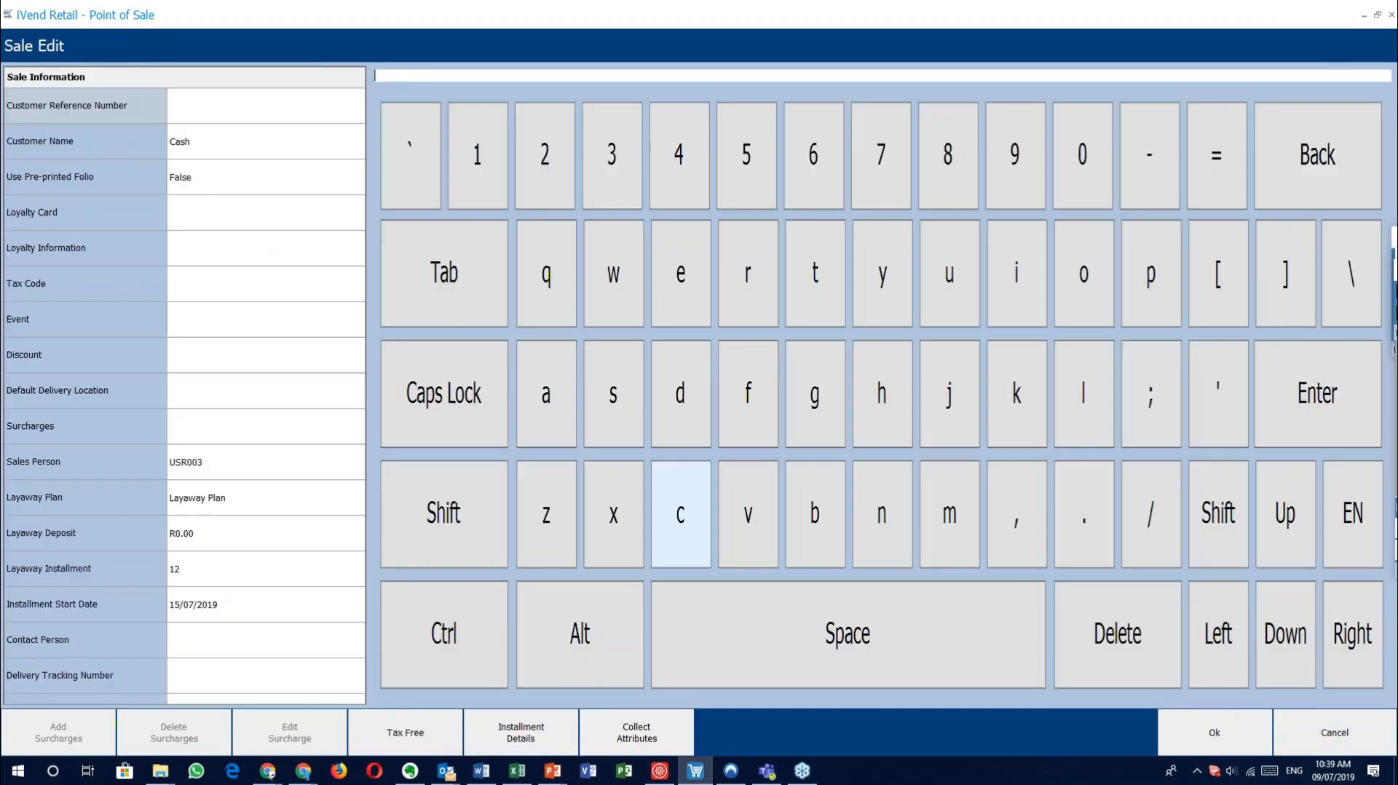
pyautogui.click(1335, 733)
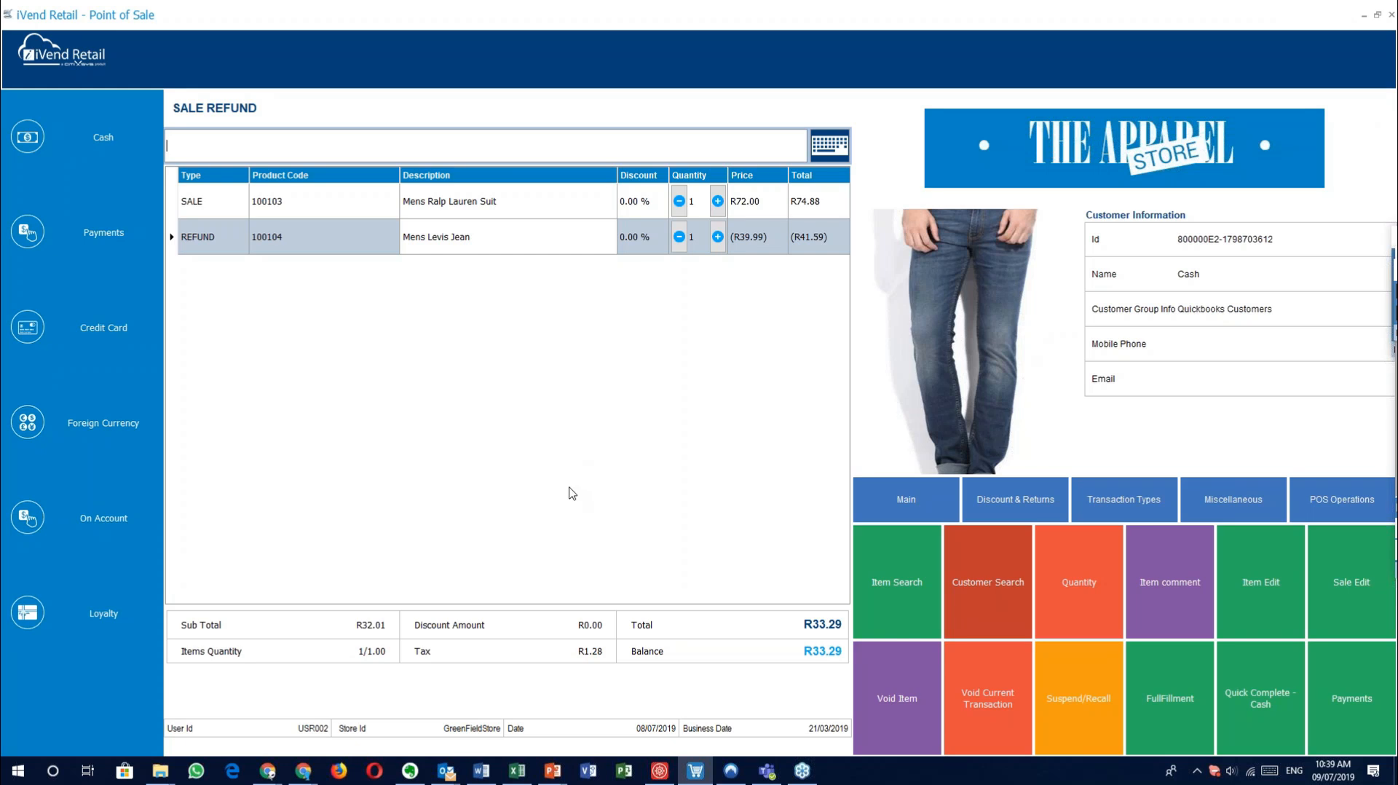
# Step: Return to the Management Console and review the Global Settings from Collect Entire Sales Order Amount in Advance through Automatically Select Serial/Batch
pyautogui.click(659, 771)
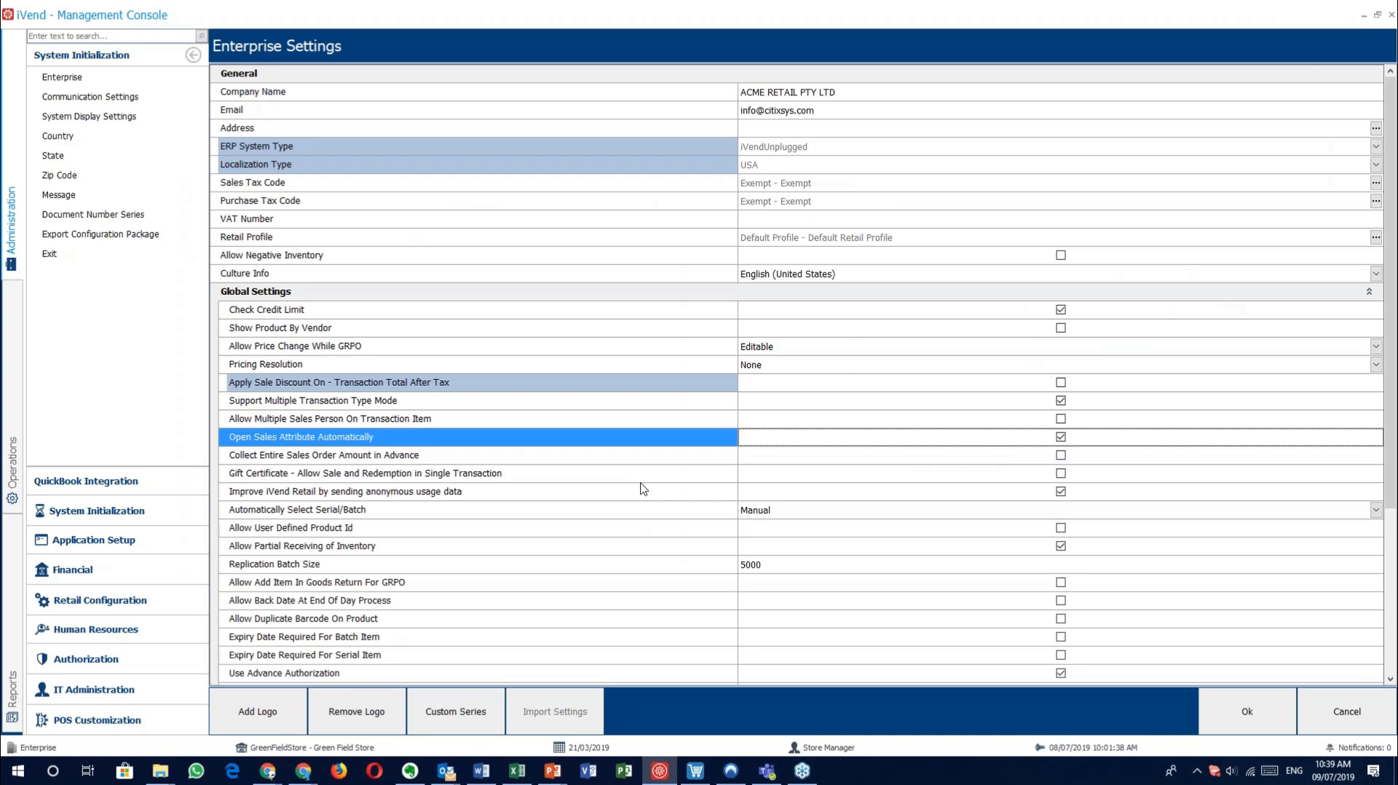
pyautogui.click(589, 459)
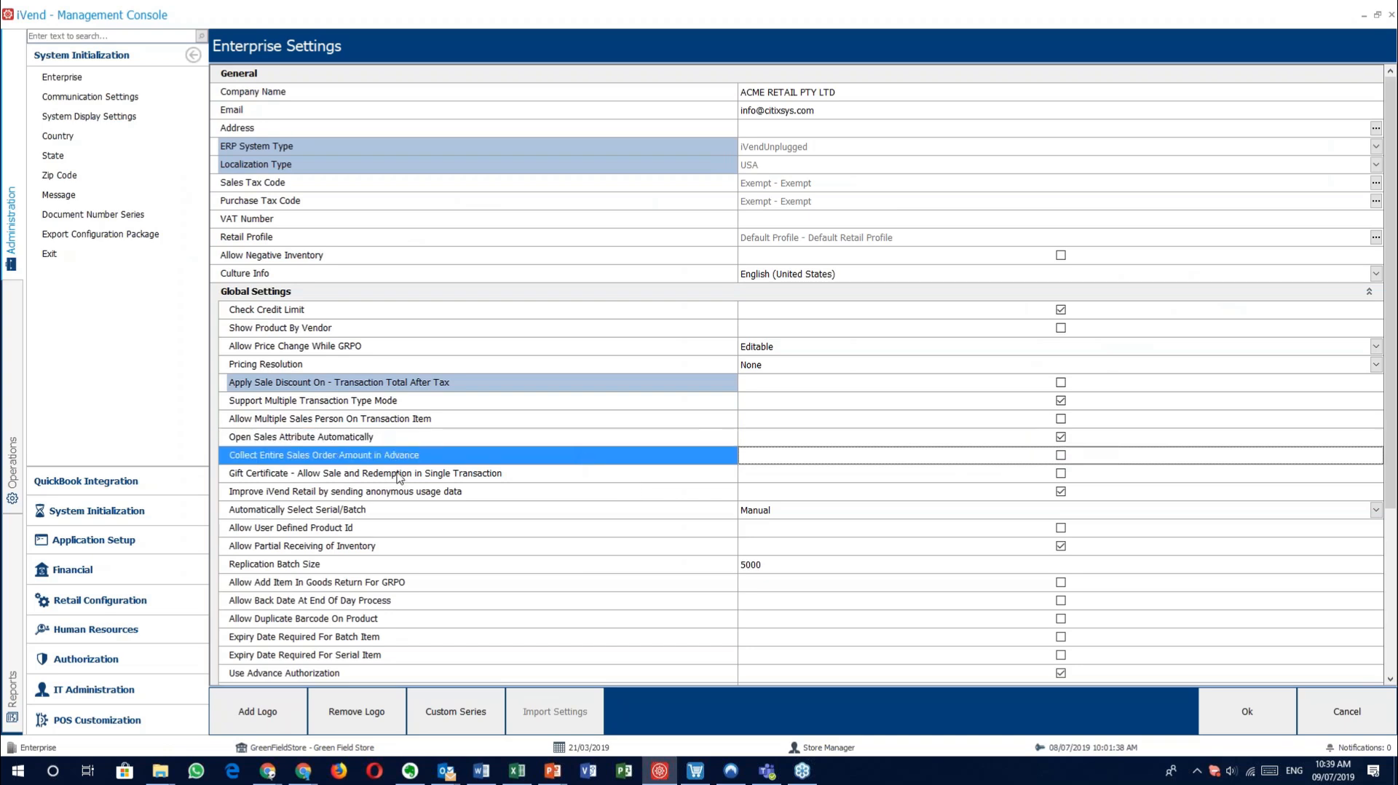
pyautogui.click(466, 475)
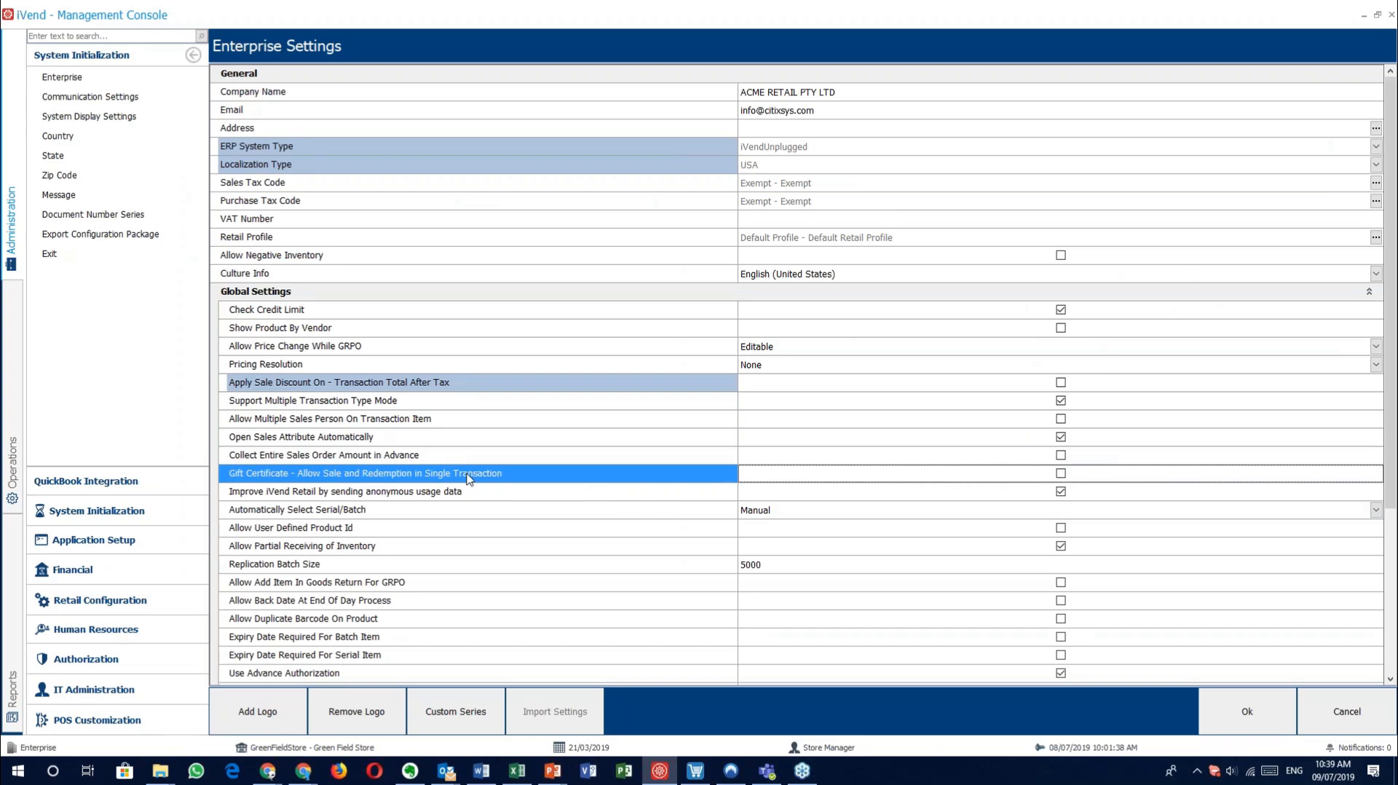
pyautogui.click(520, 491)
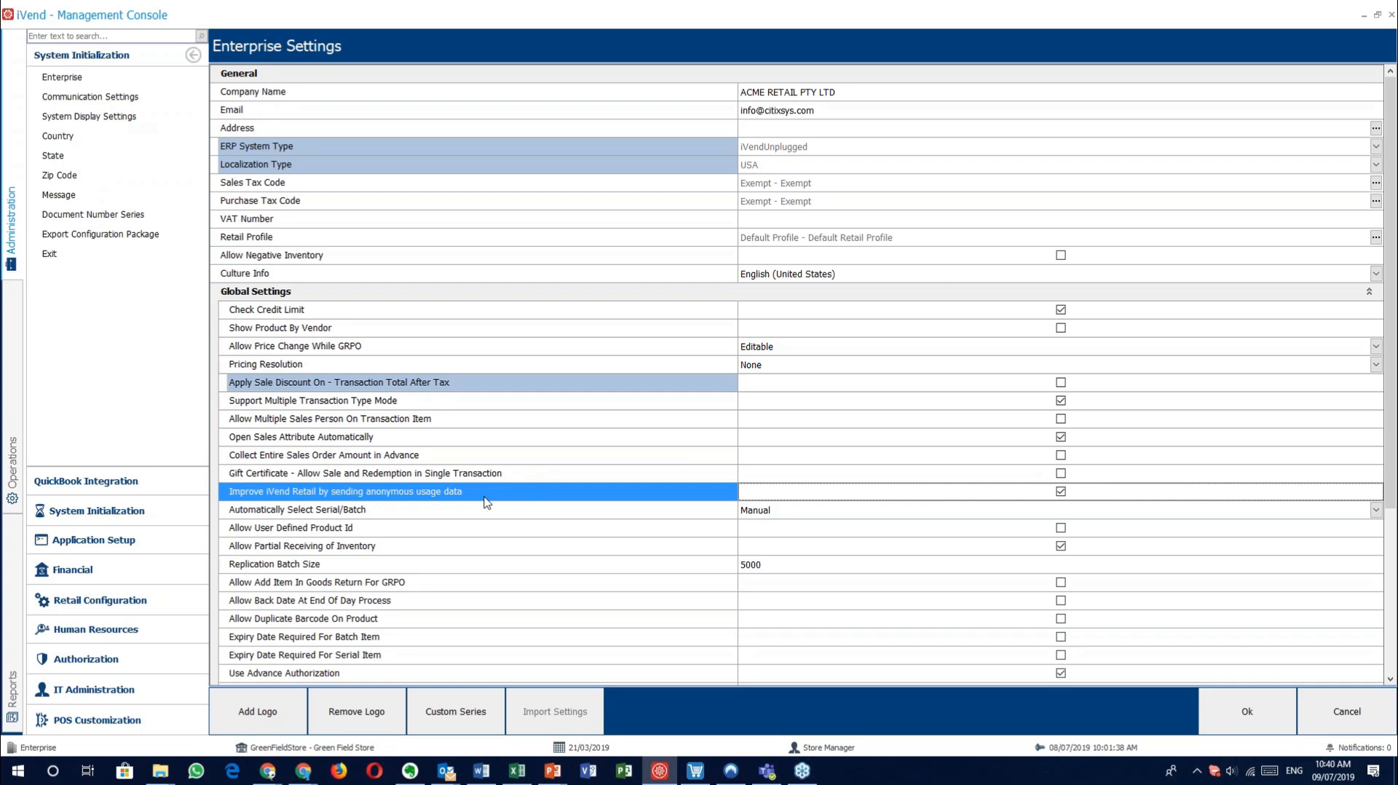
pyautogui.scroll(-4, 487, 503)
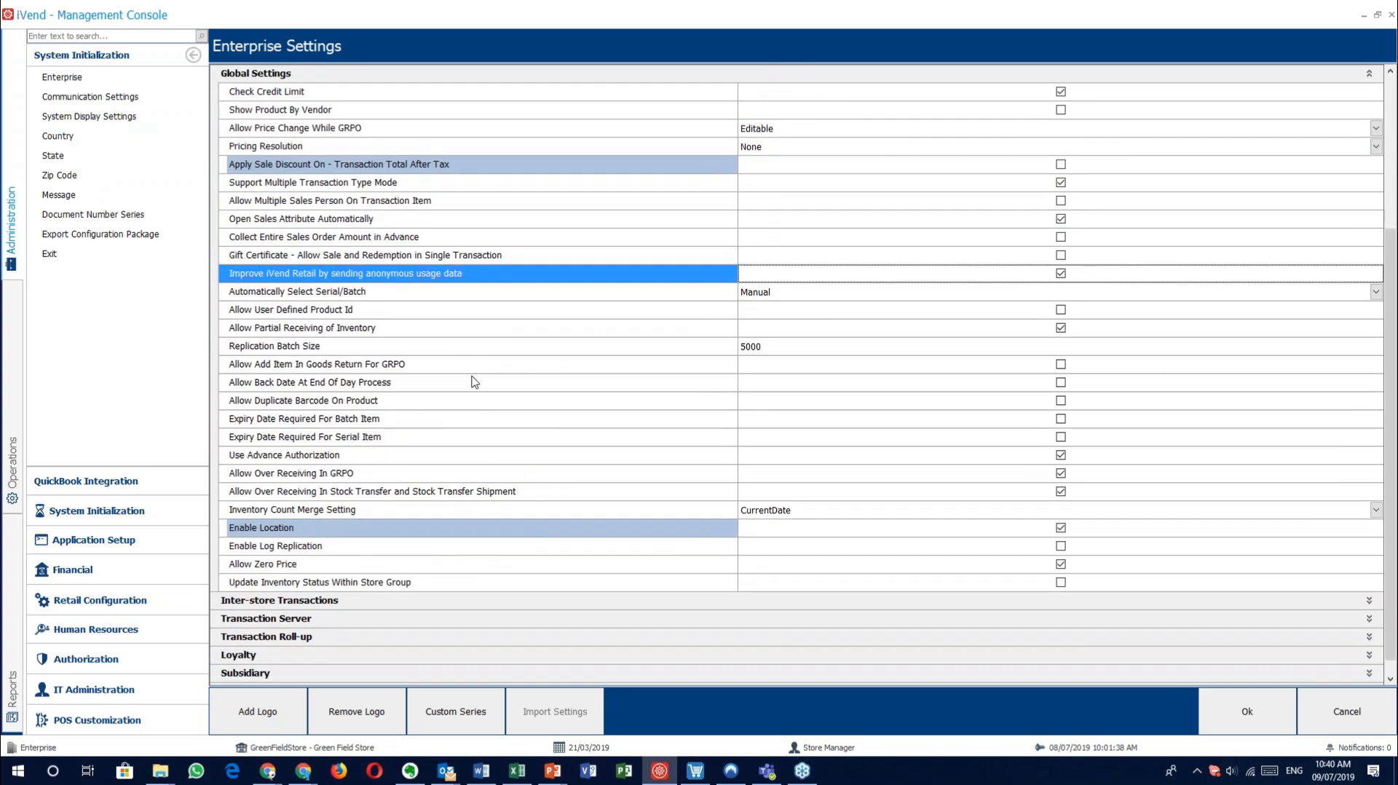
pyautogui.click(487, 292)
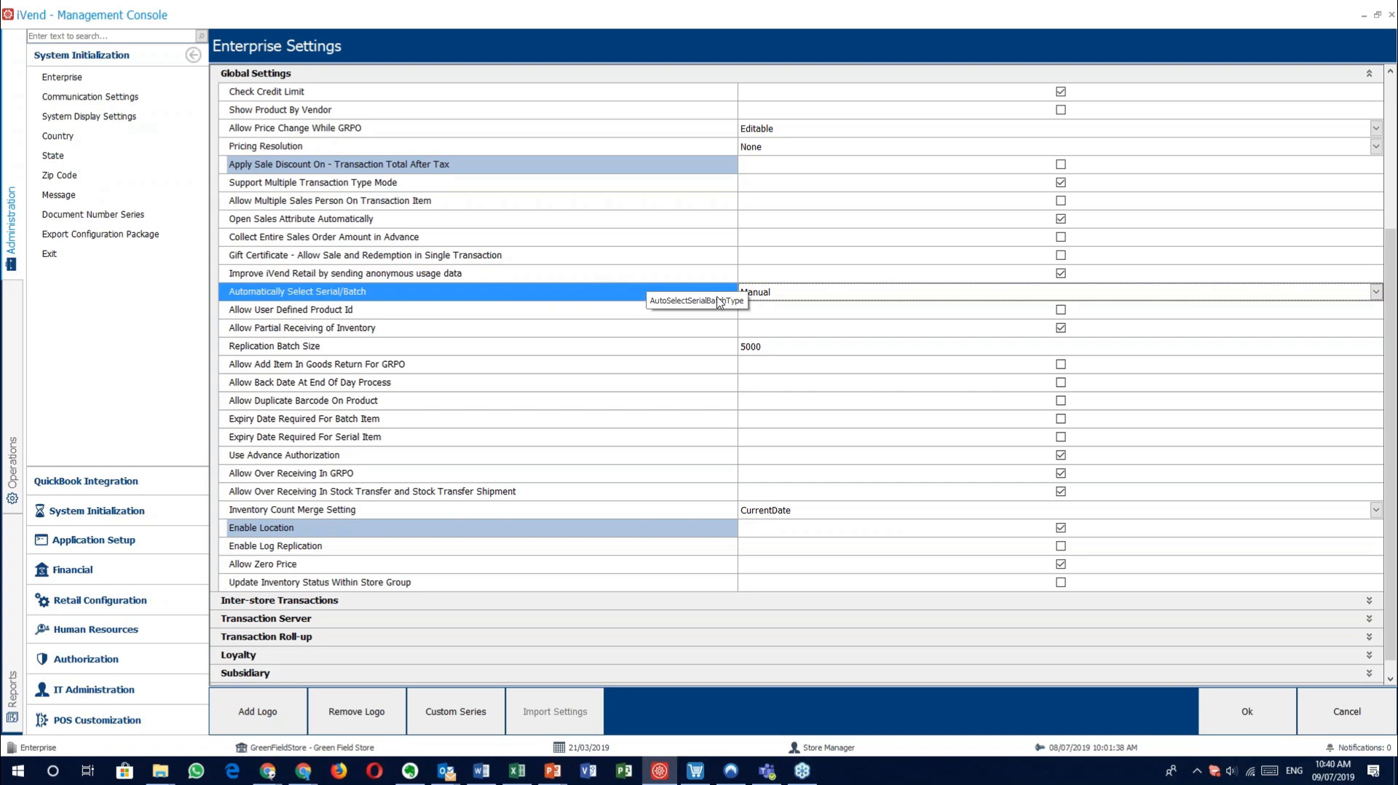
# Step: View the Automatically Select Serial/Batch choices, keep Manual, and examine the Allow User Defined Product Id setting
pyautogui.click(781, 300)
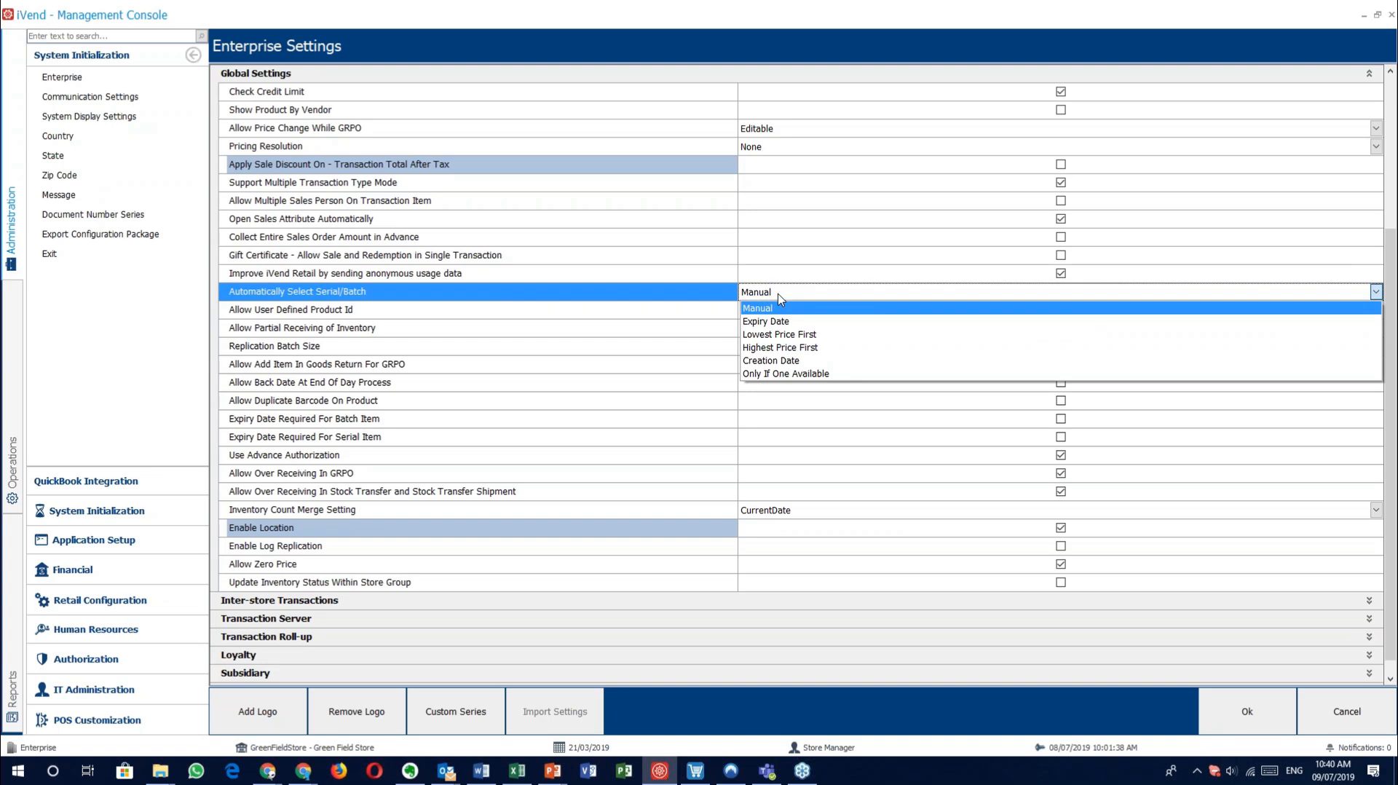
pyautogui.press('End')
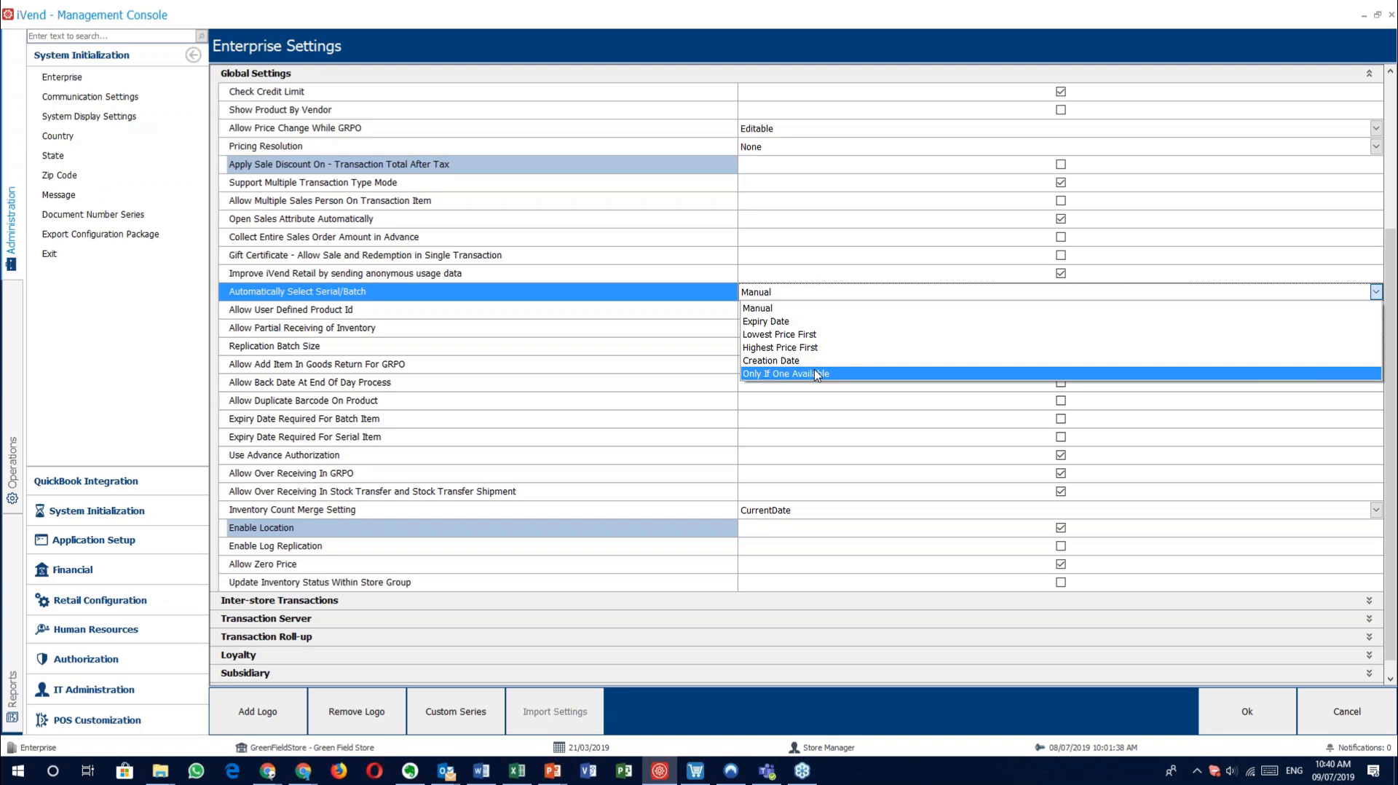
pyautogui.click(717, 297)
pyautogui.click(589, 309)
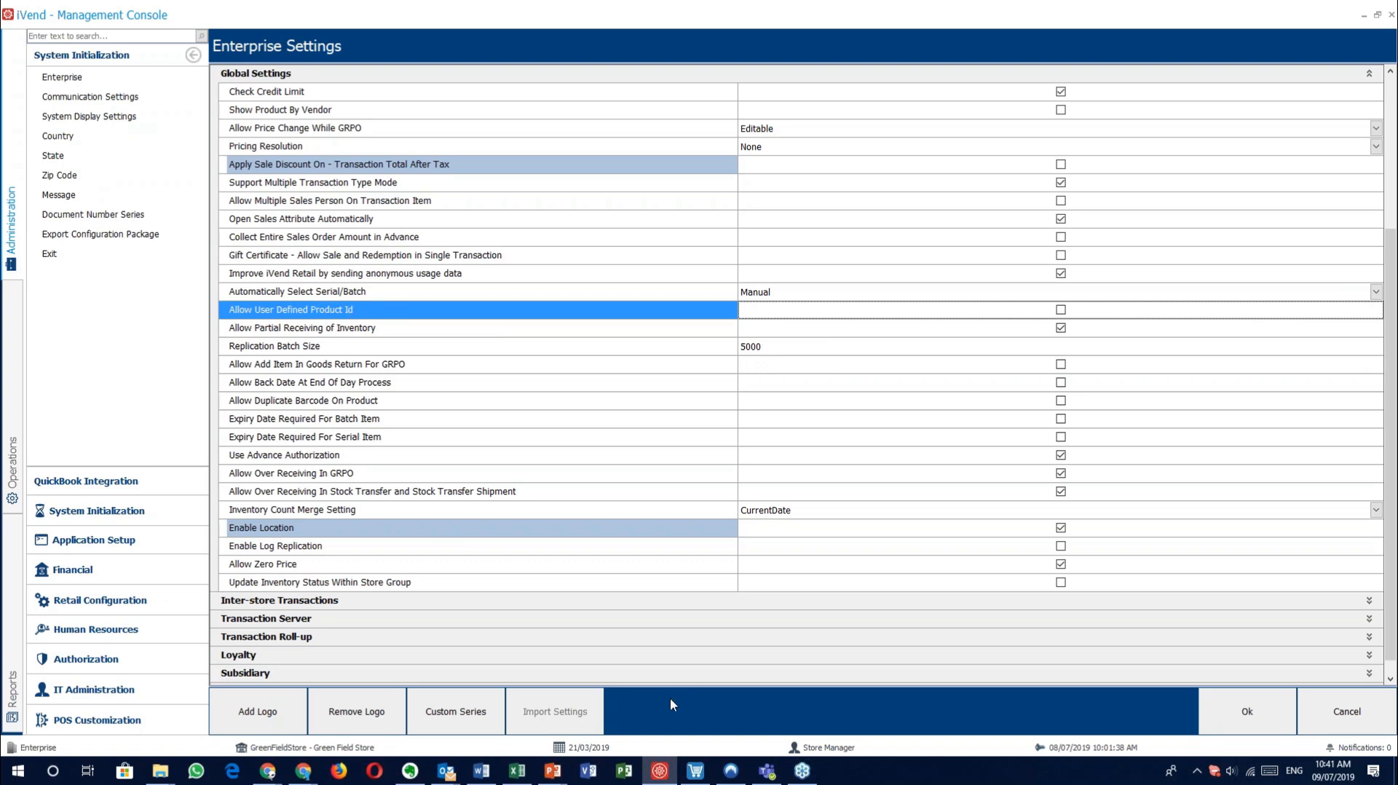
# Step: Switch to PowerPoint and point out the iVend Enterprise Server and the Store 1 and Store 2 setups on the Deployment landscape slide
pyautogui.moveTo(548, 773)
pyautogui.click(619, 728)
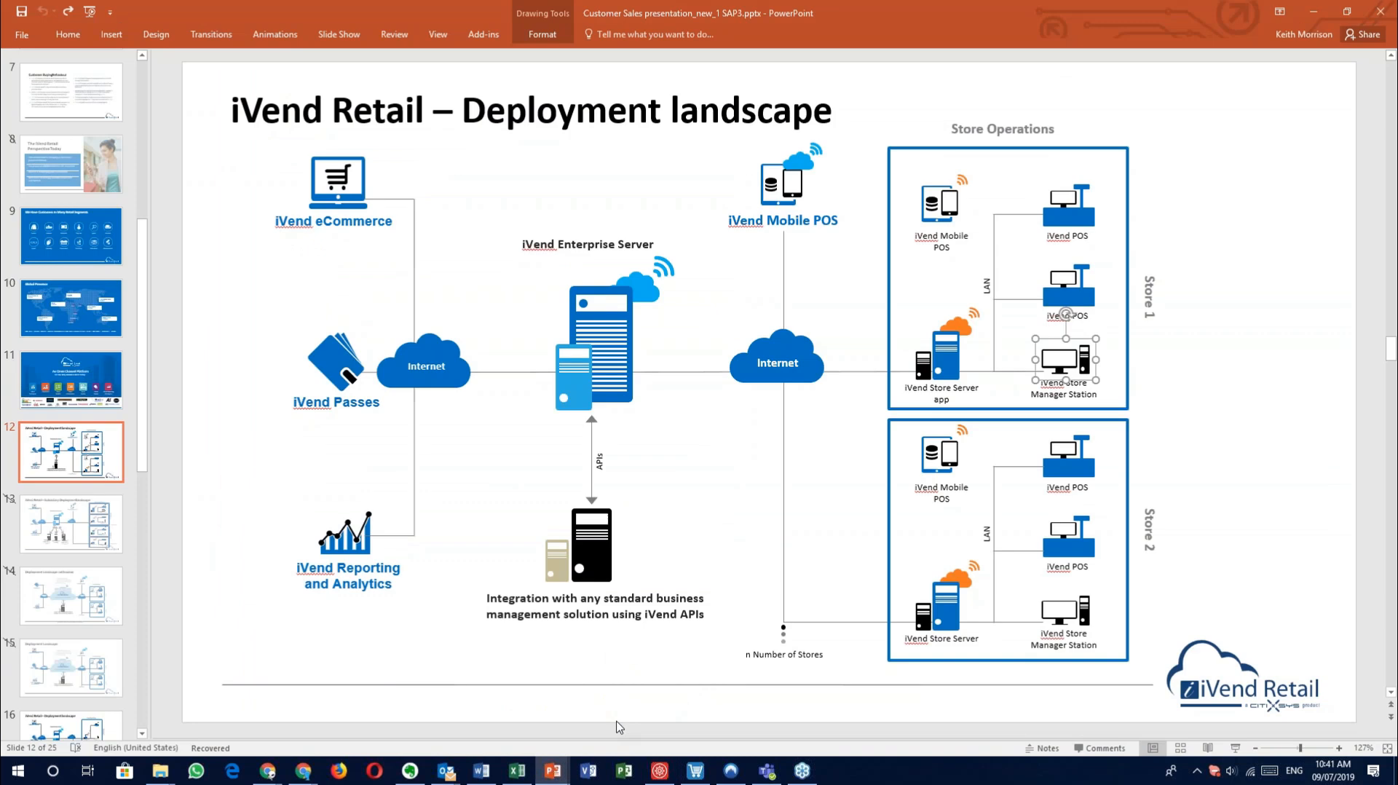
pyautogui.click(624, 399)
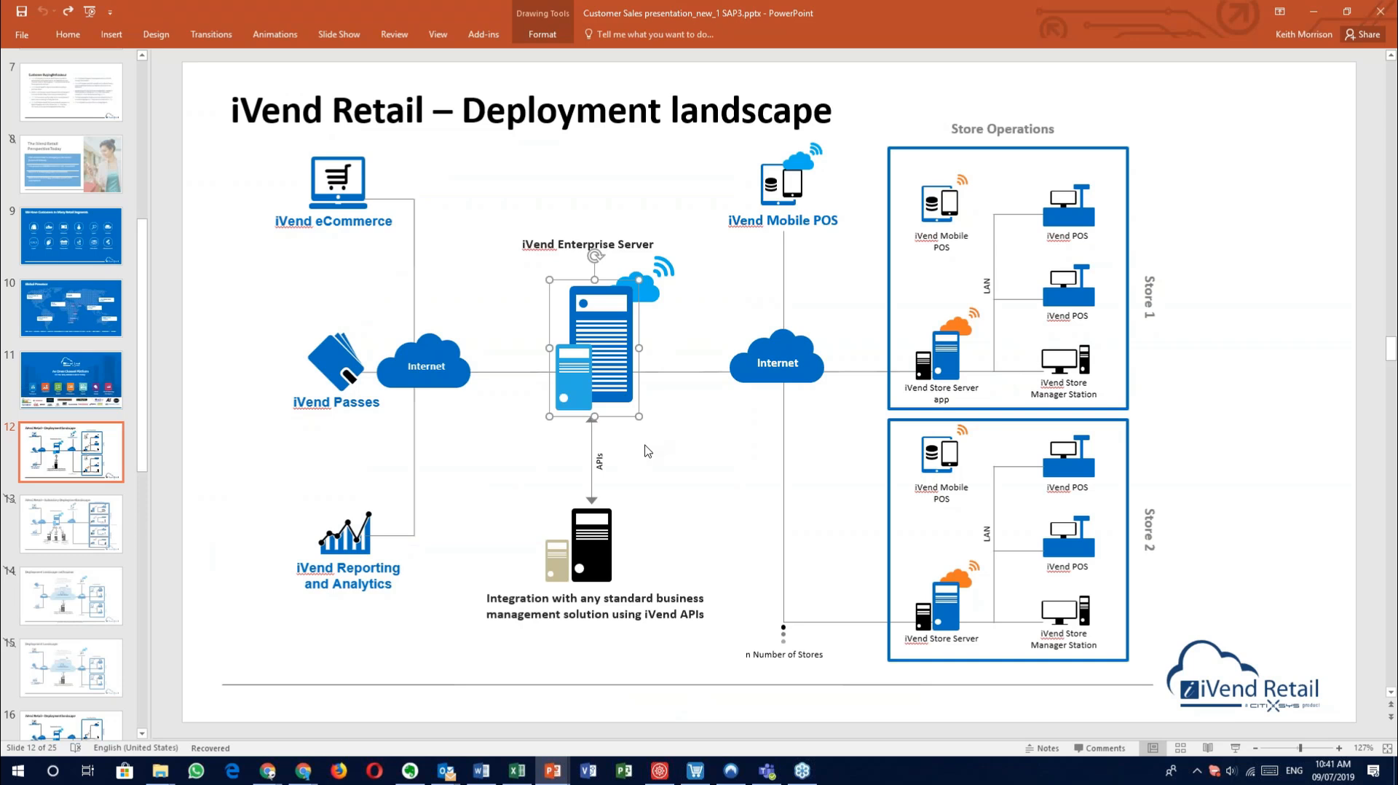
pyautogui.click(1122, 409)
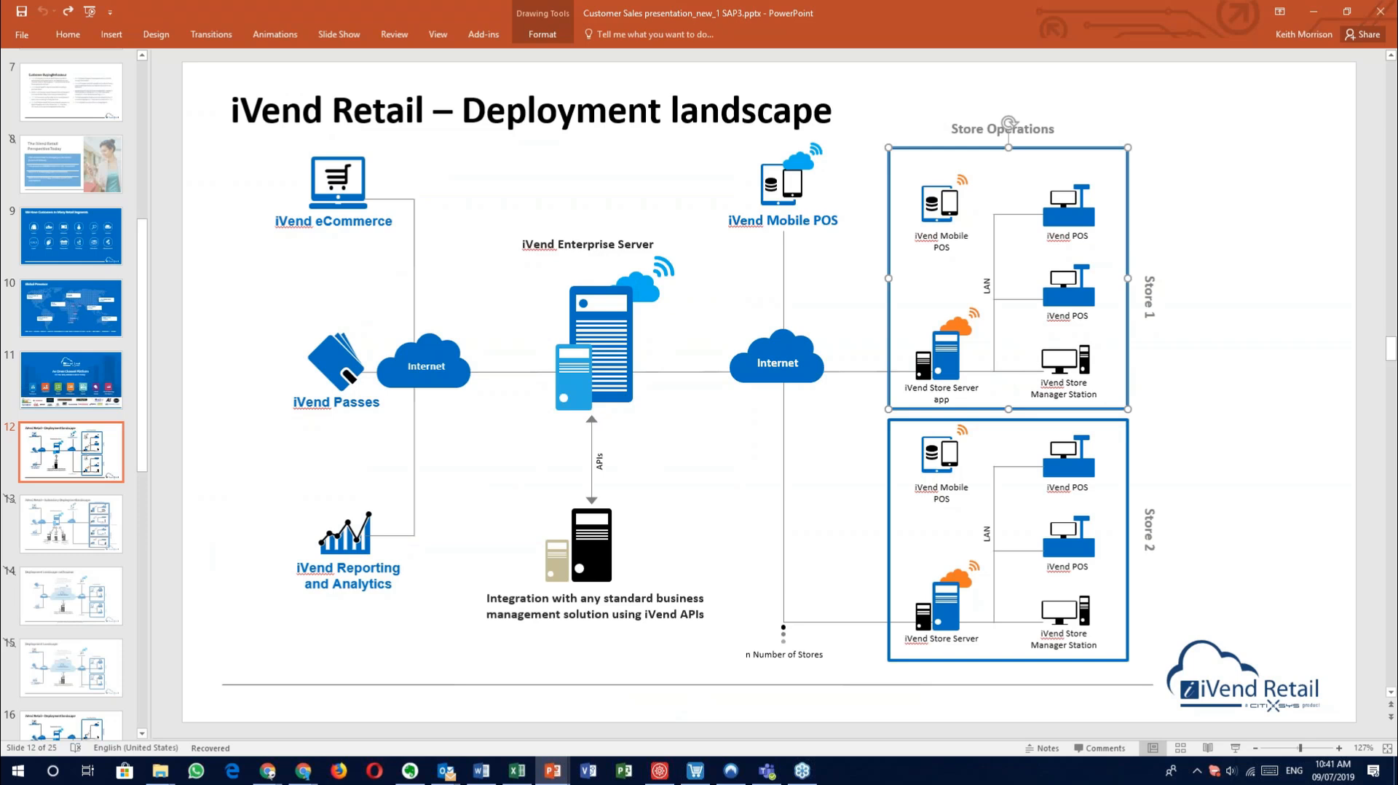
pyautogui.click(1102, 424)
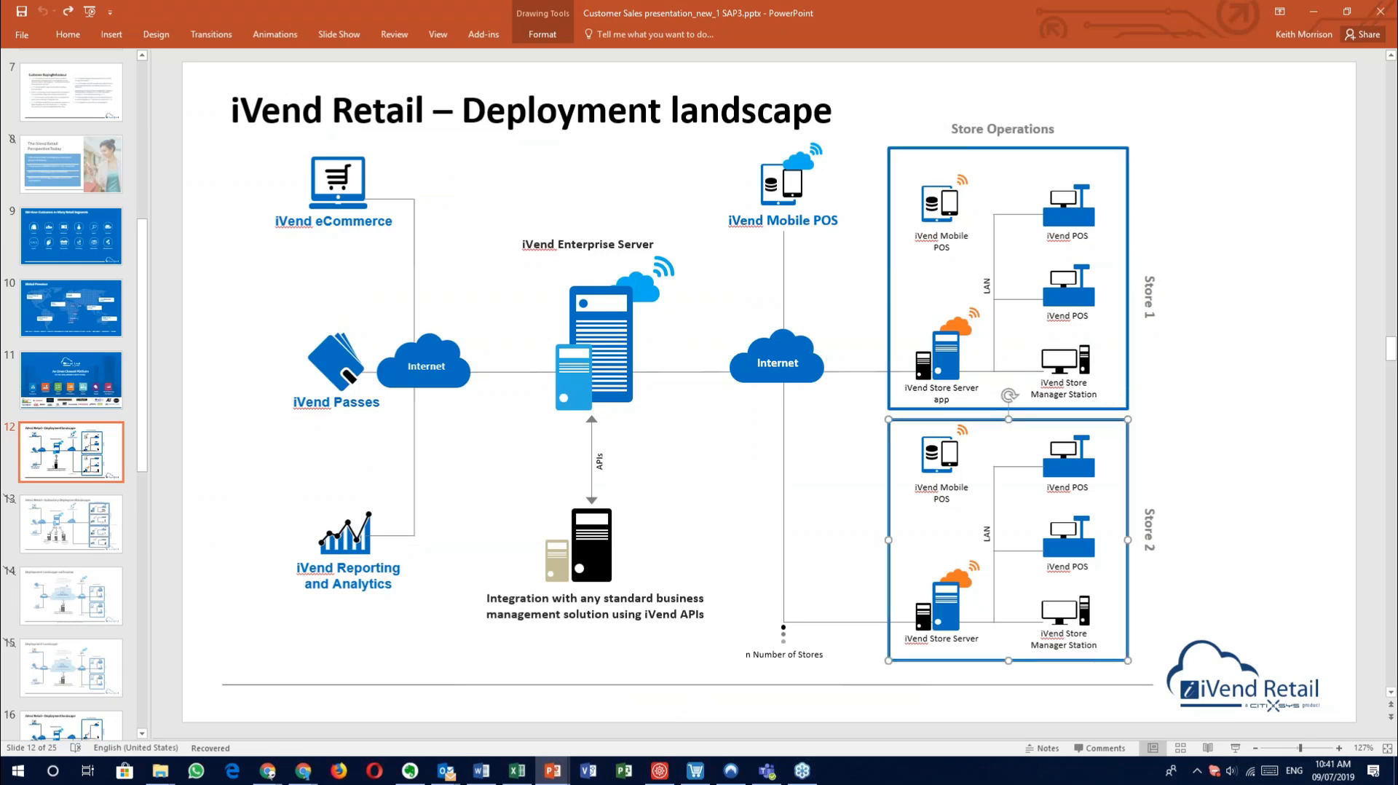
pyautogui.click(603, 399)
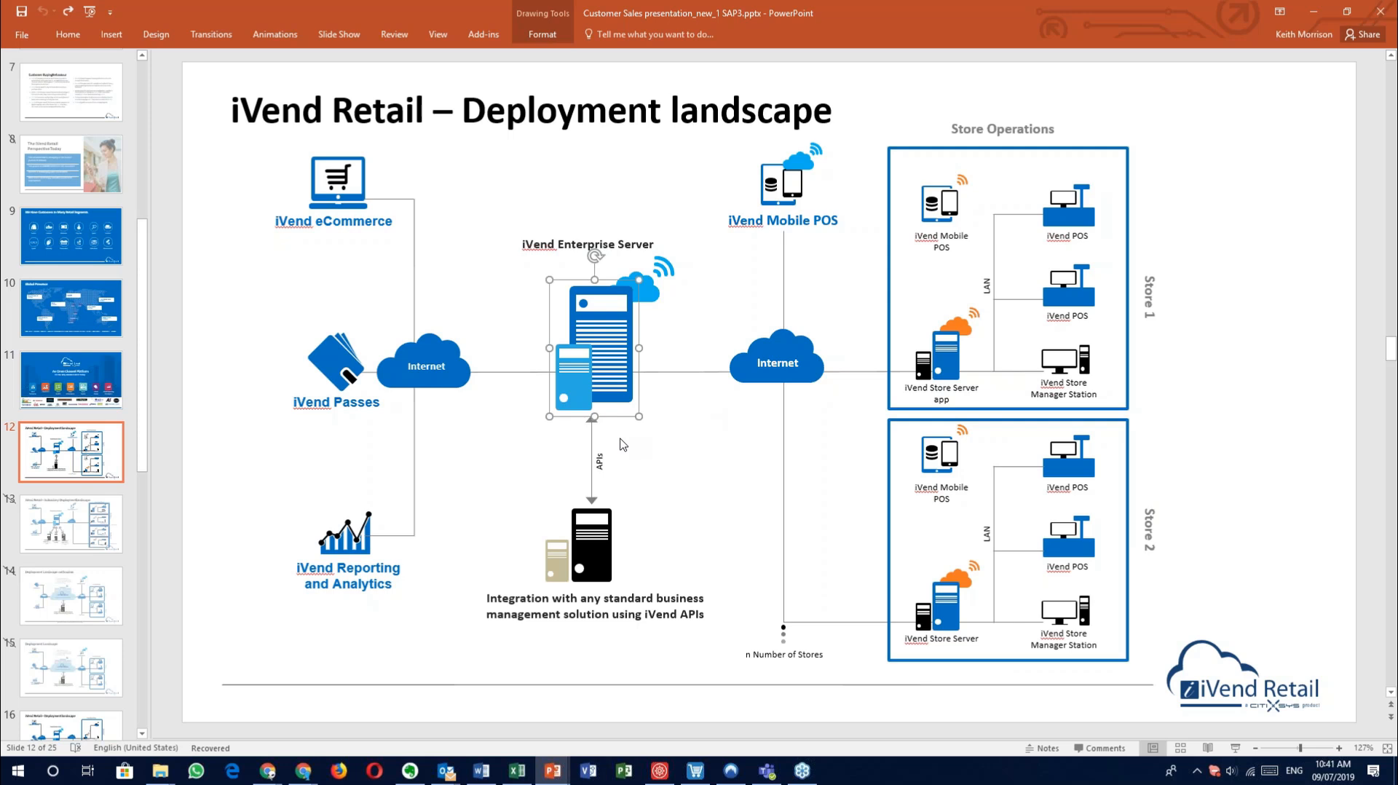
pyautogui.click(975, 399)
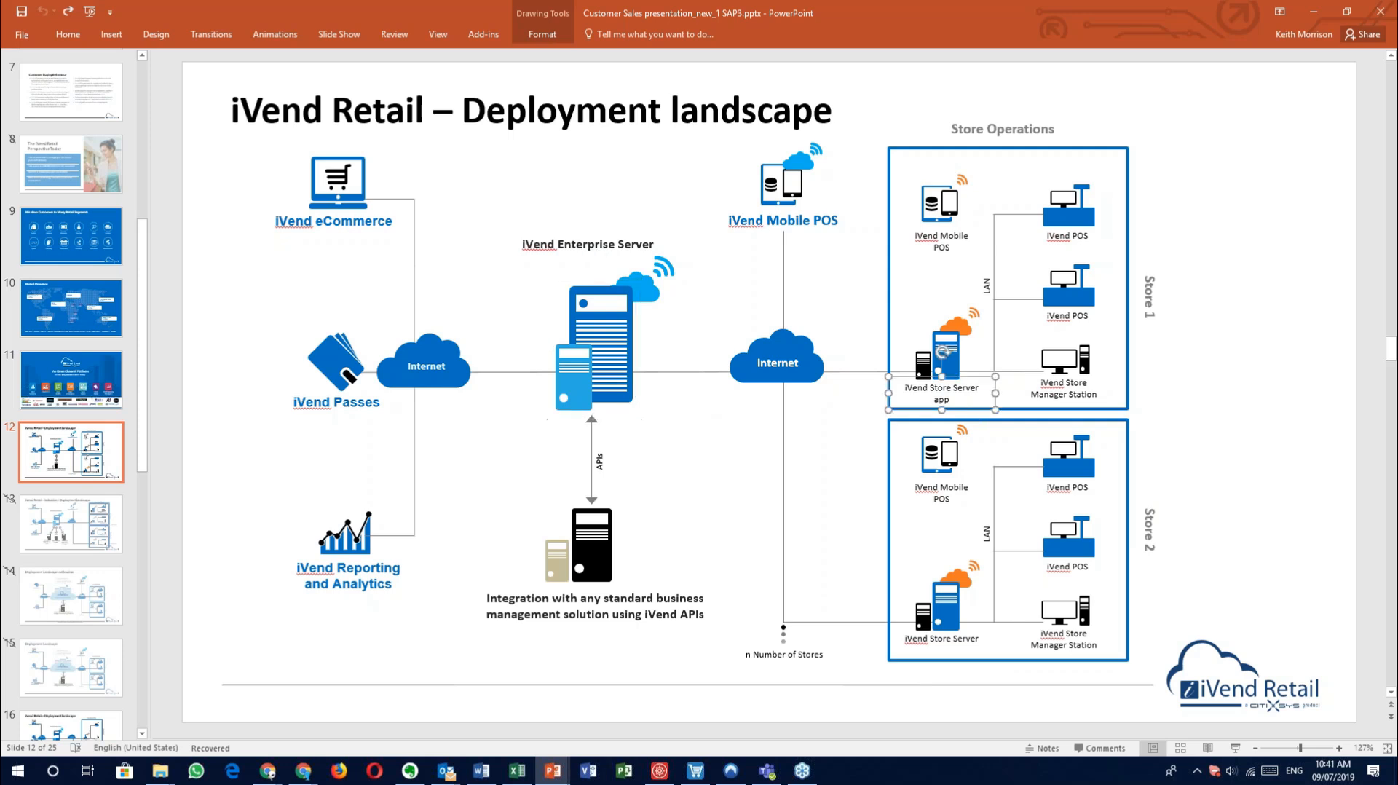
pyautogui.click(1035, 408)
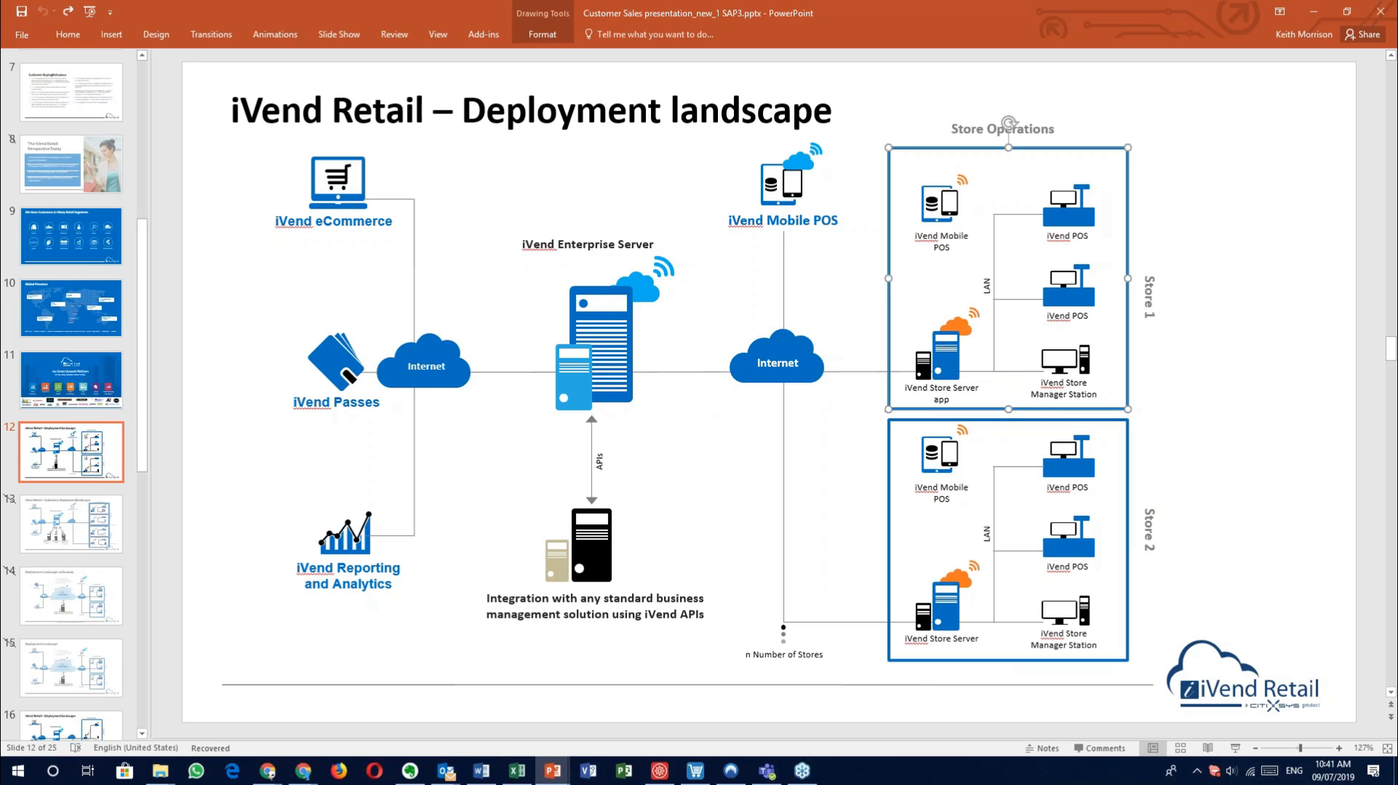
# Step: Review Allow Partial Receiving of Inventory and Replication Batch Size in the Management Console, and consult the PowerPoint deployment slide again
pyautogui.click(653, 761)
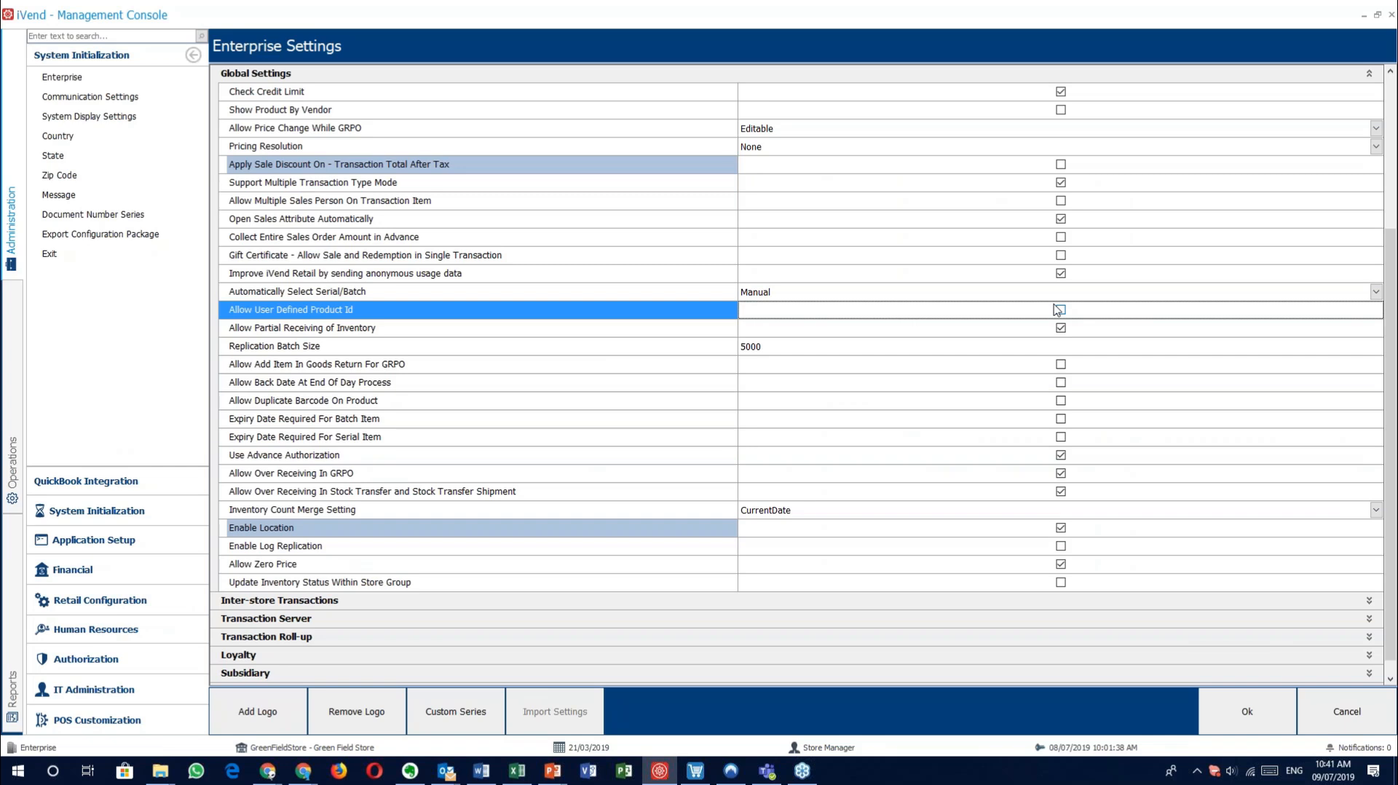
pyautogui.click(531, 330)
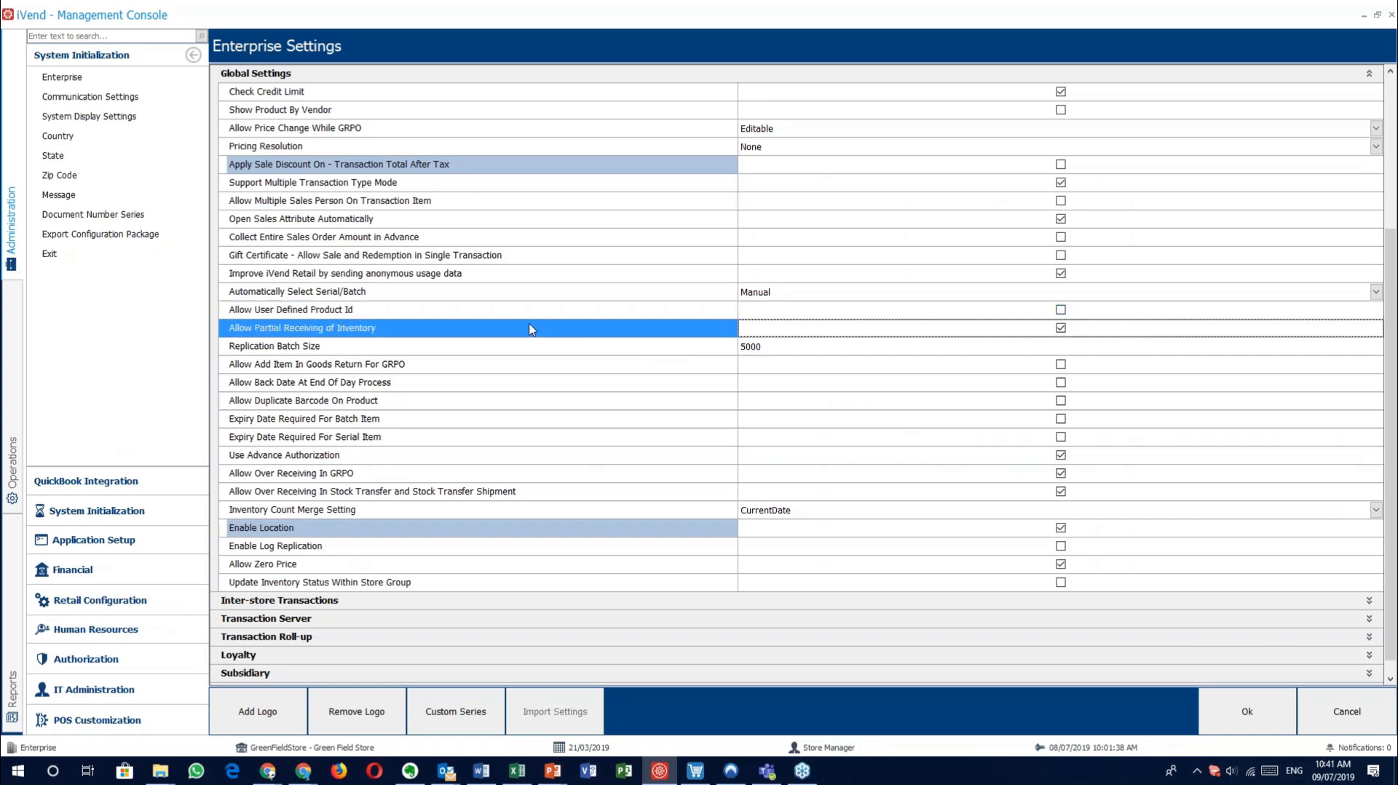
pyautogui.click(476, 350)
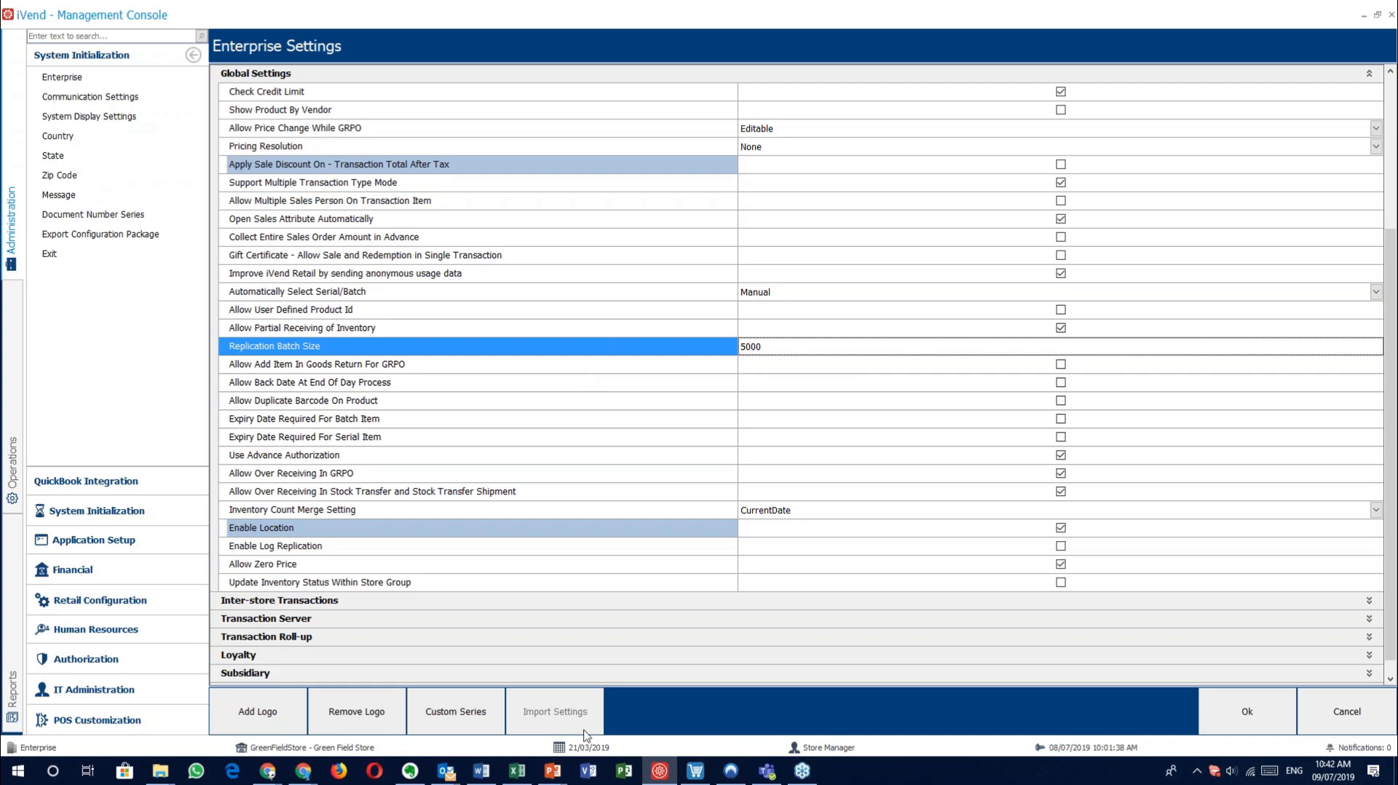
pyautogui.click(552, 771)
pyautogui.click(659, 675)
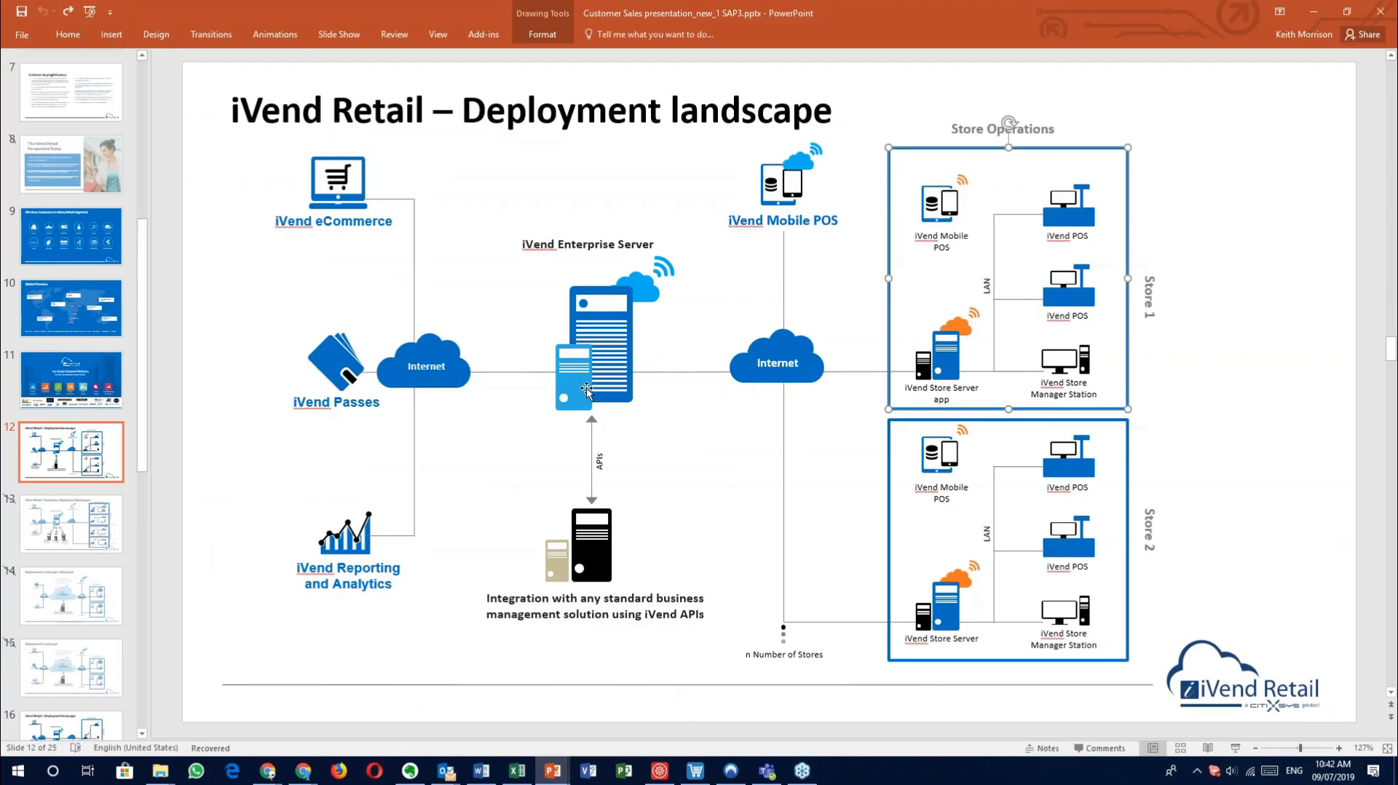
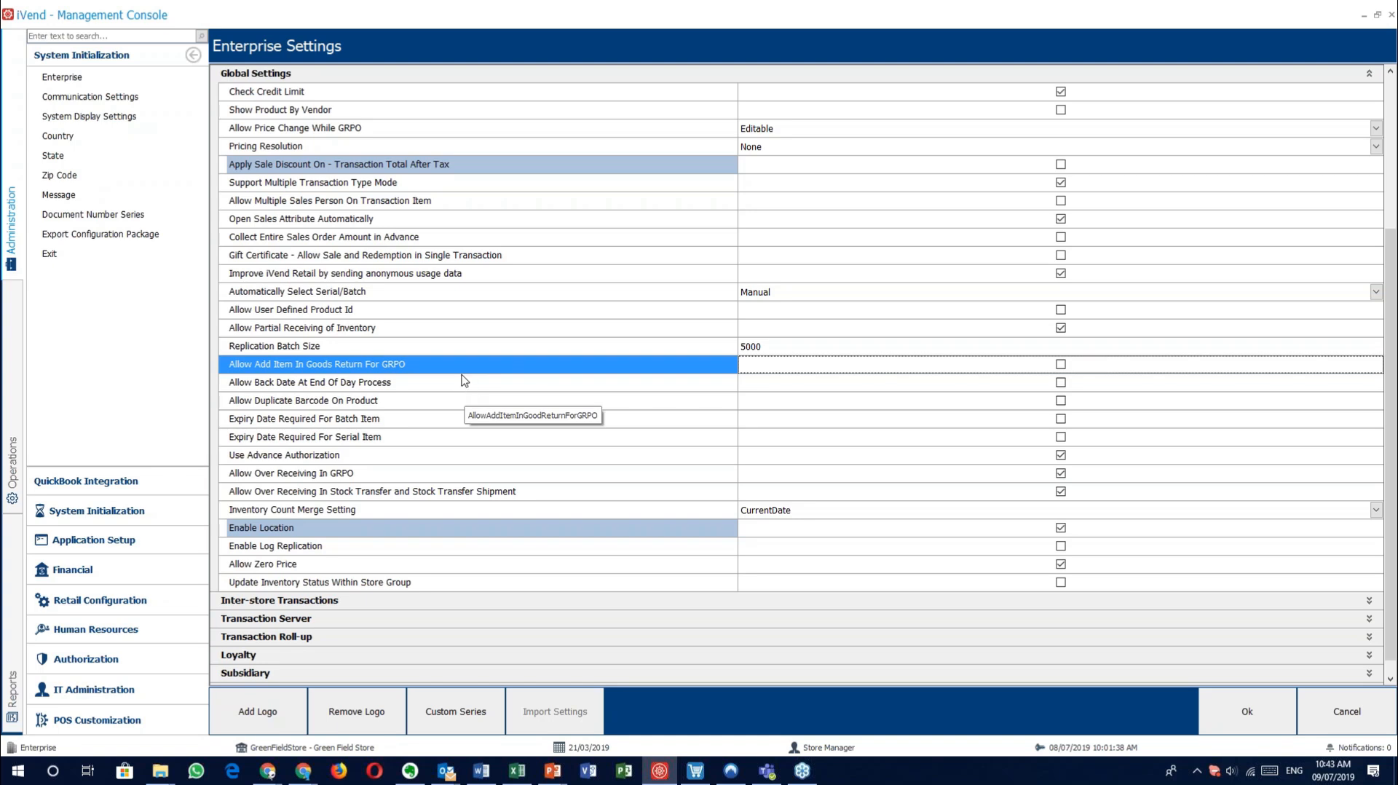
# Step: Review the Global Settings from Allow Back Date At End Of Day Process through Expiry Date Required For Serial Item in the Management Console
pyautogui.click(462, 378)
pyautogui.click(469, 401)
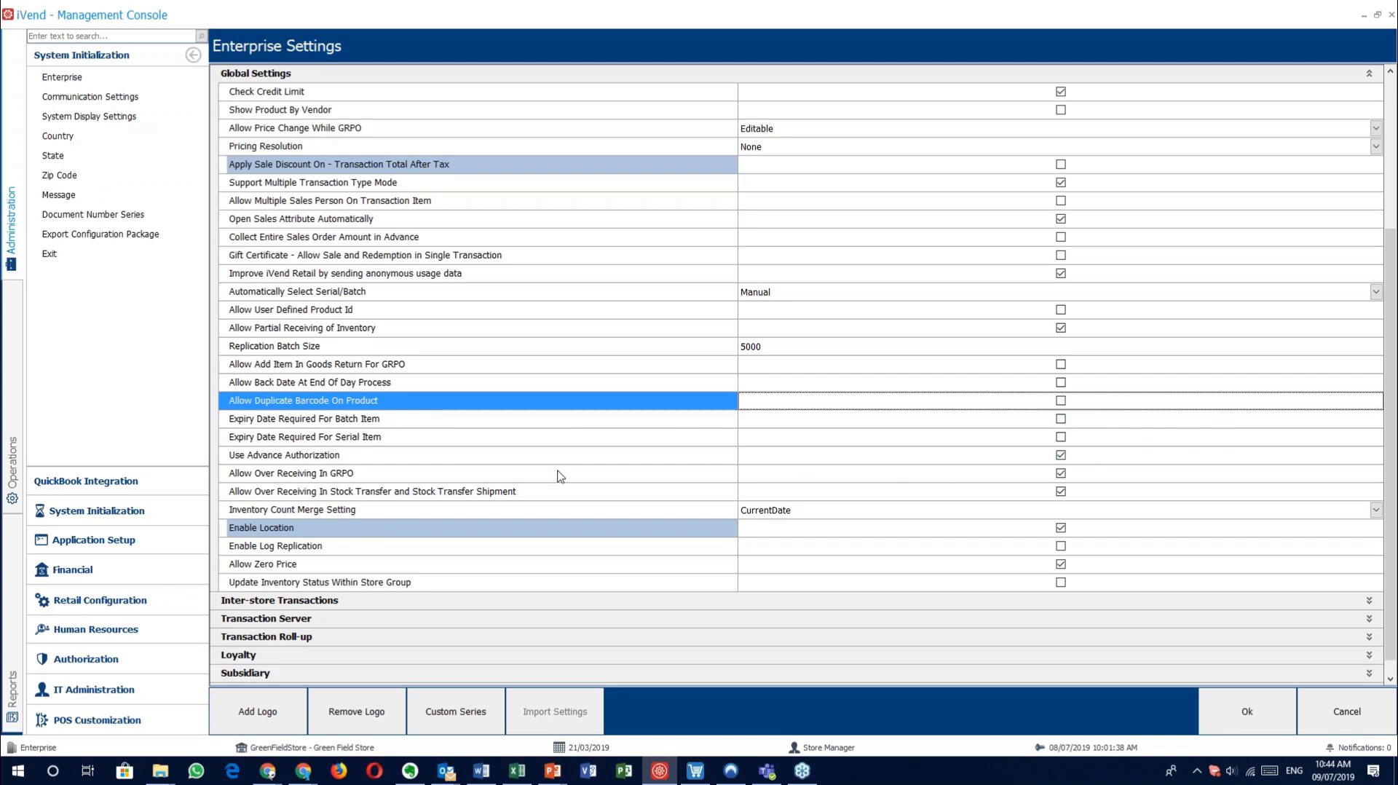
pyautogui.click(458, 421)
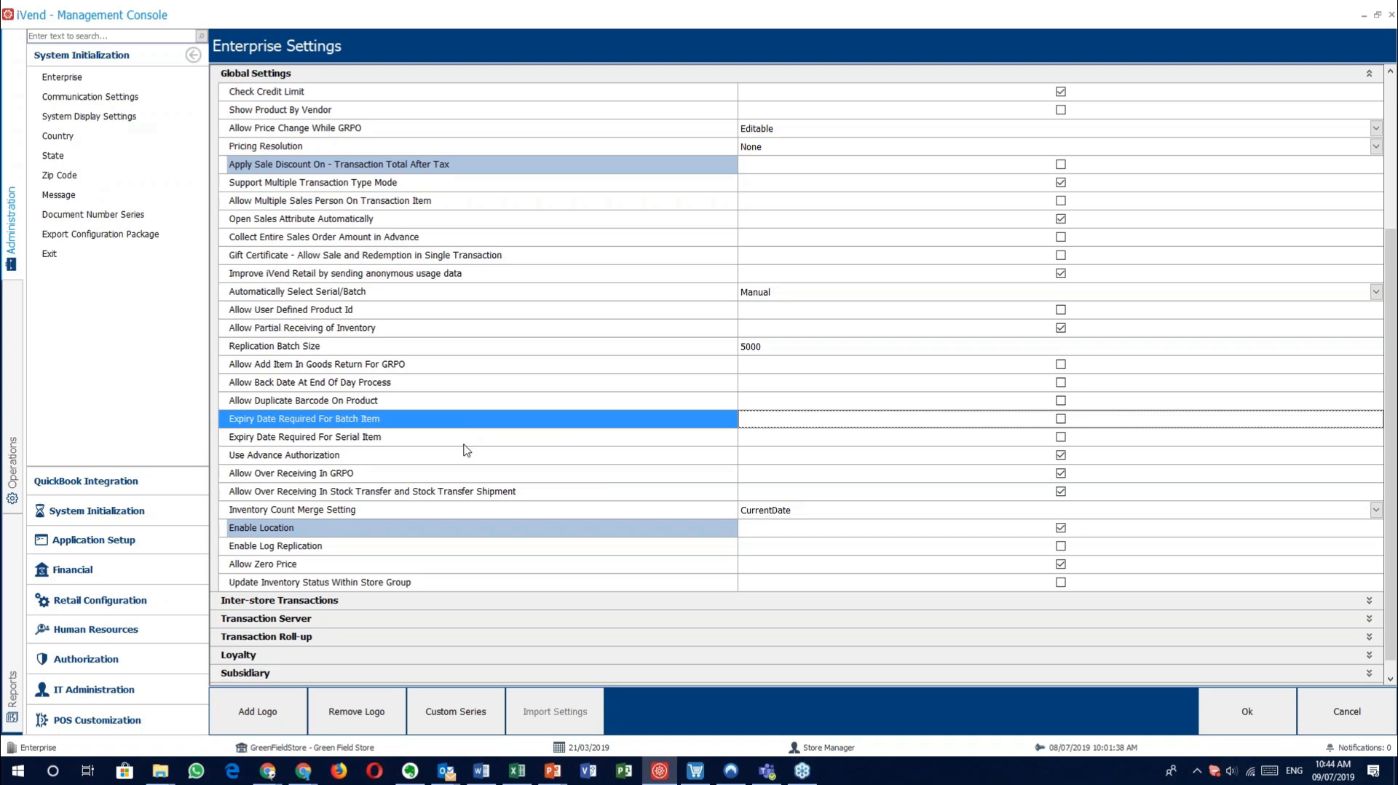
pyautogui.click(449, 437)
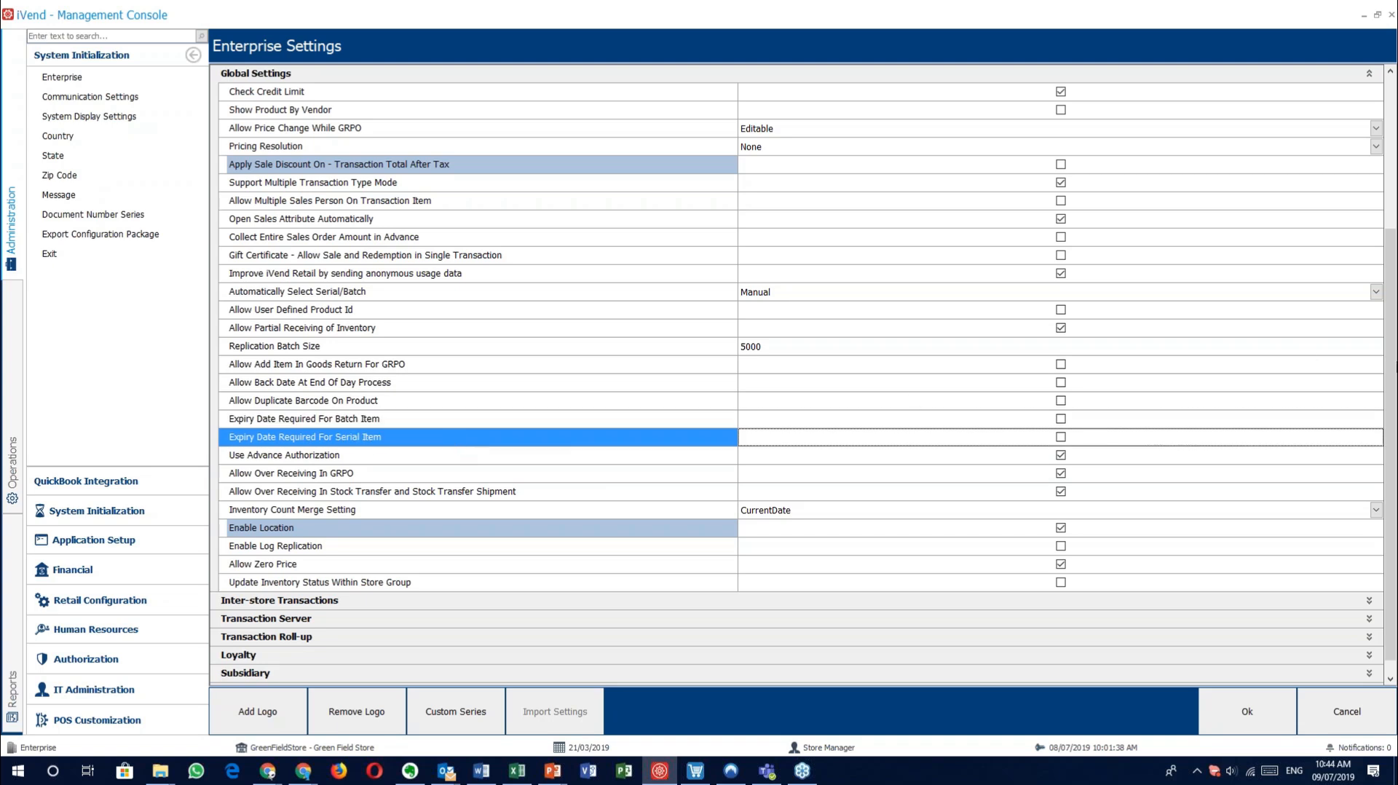
pyautogui.click(1391, 377)
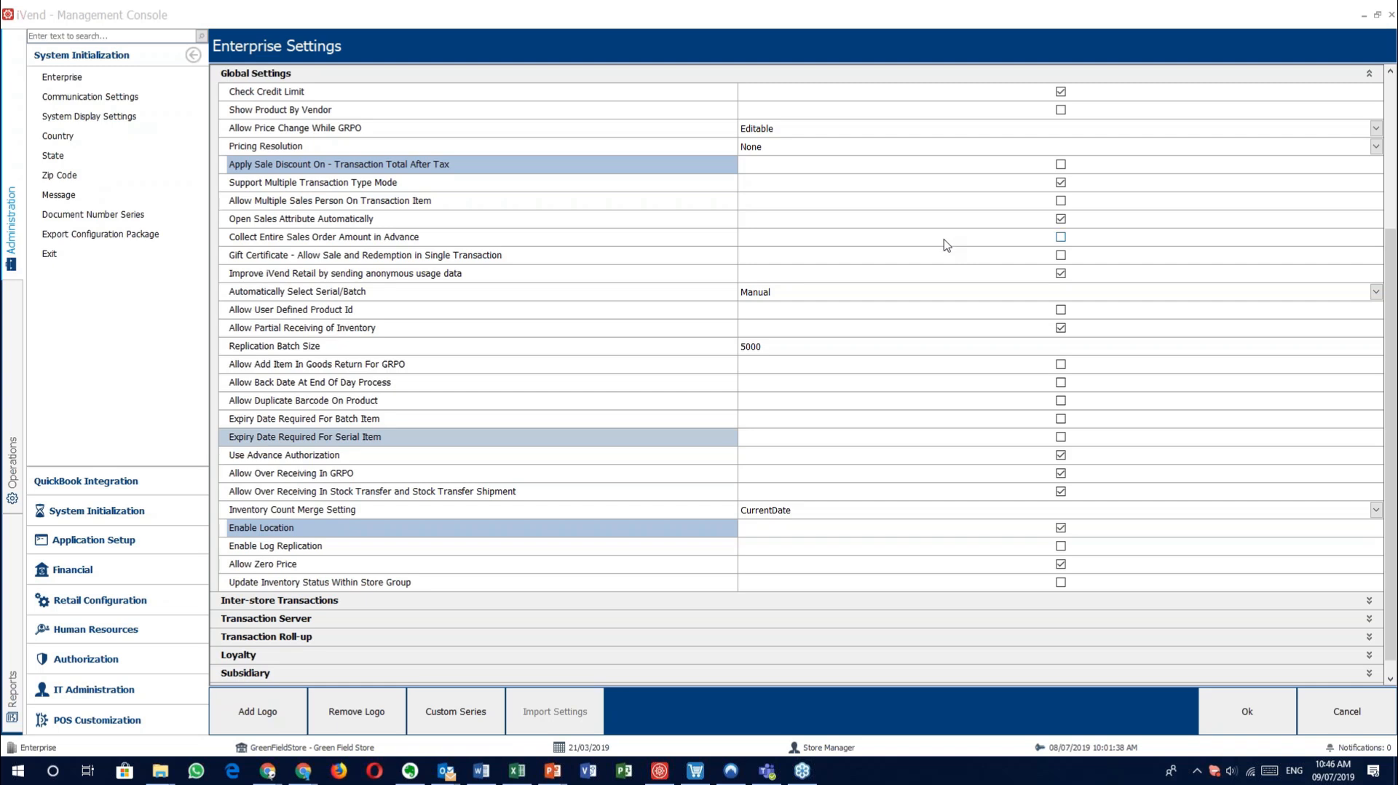
pyautogui.click(429, 437)
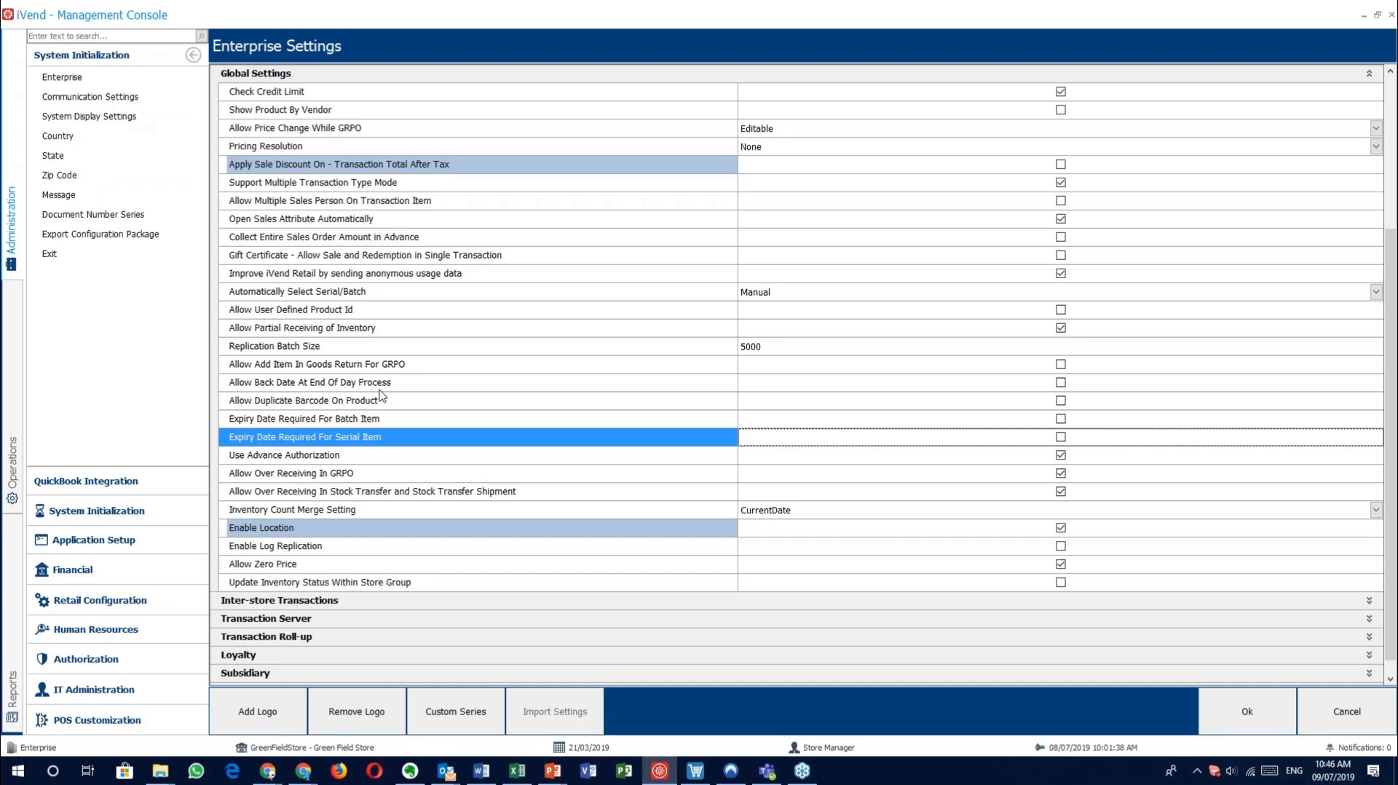
# Step: Review Use Advance Authorization, the two over-receiving settings and the Inventory Count Merge Setting choices, keeping CurrentDate
pyautogui.click(479, 457)
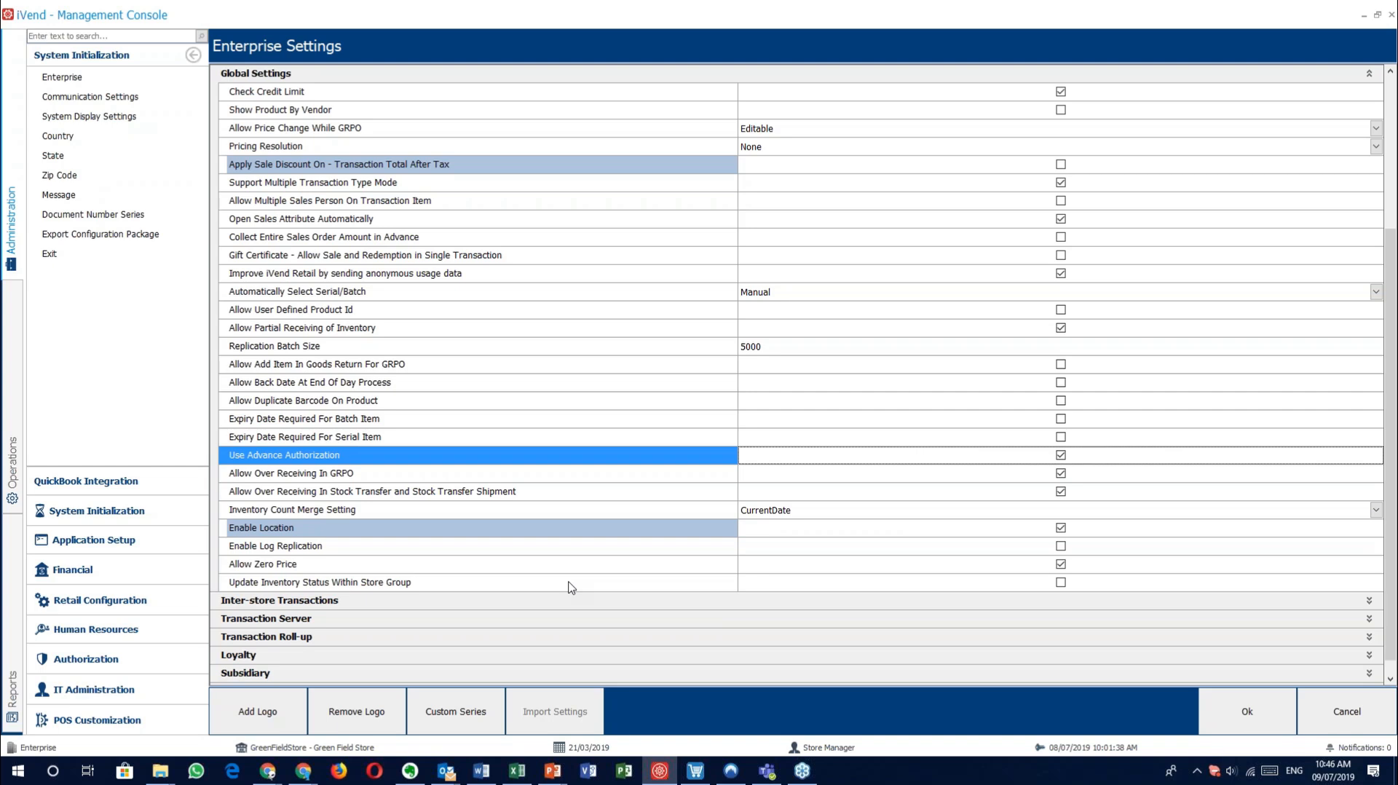
pyautogui.click(430, 477)
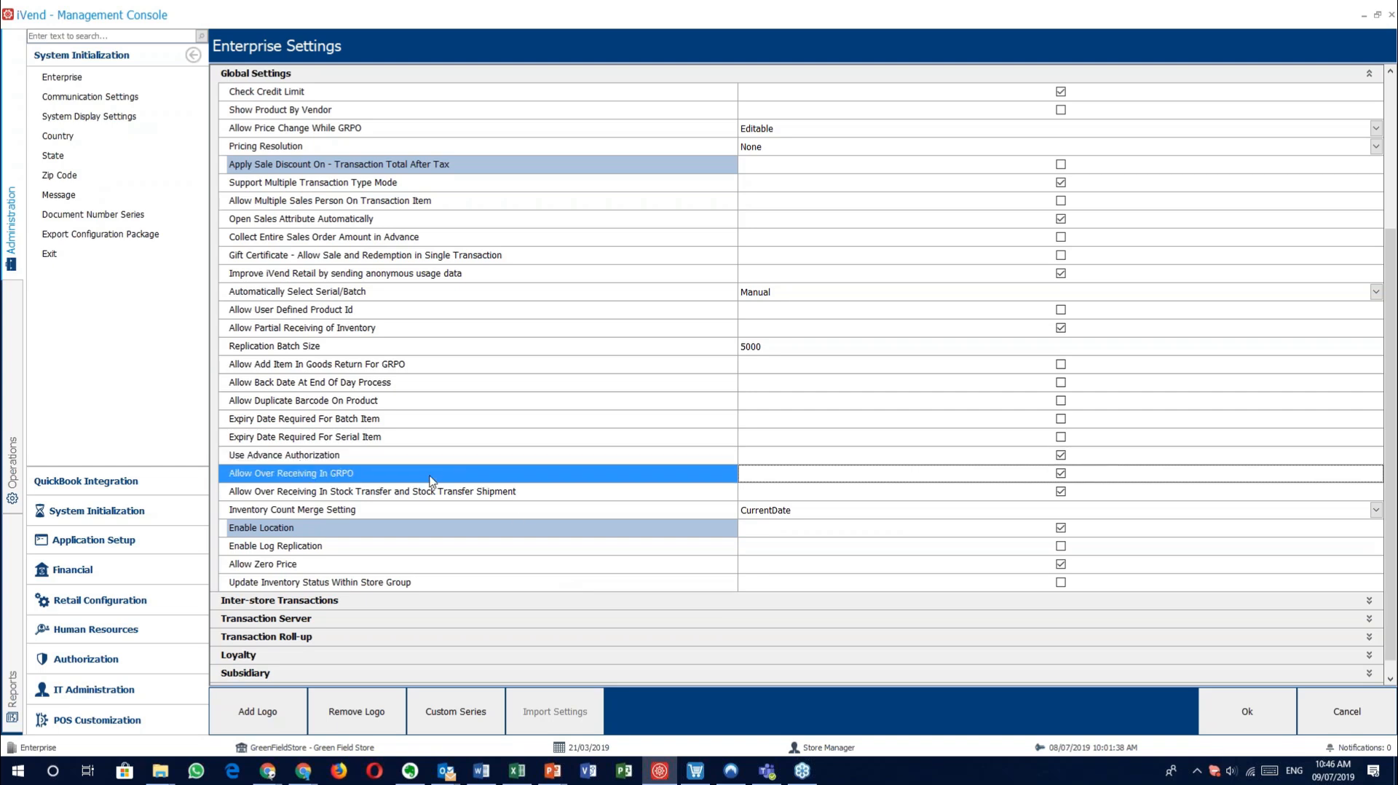
pyautogui.click(433, 493)
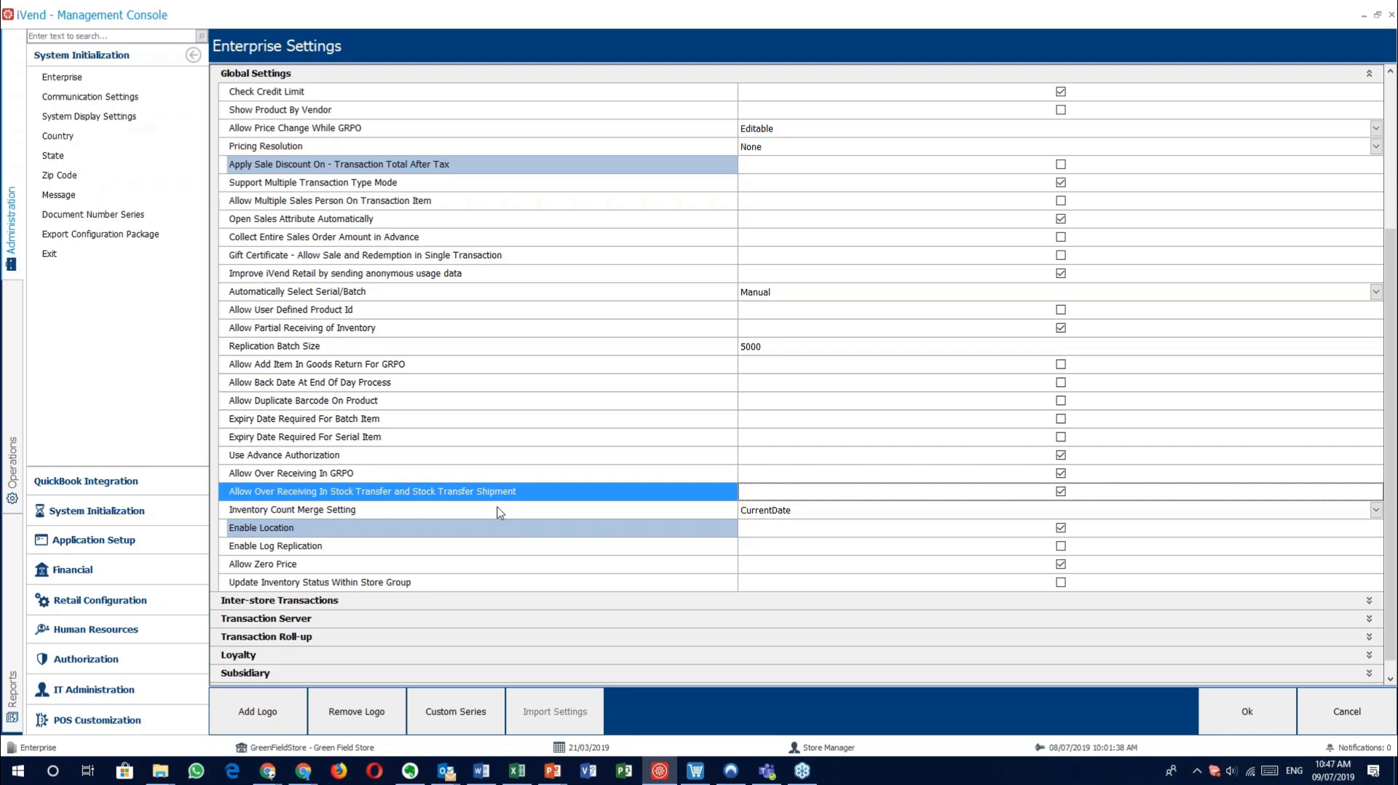
pyautogui.click(493, 513)
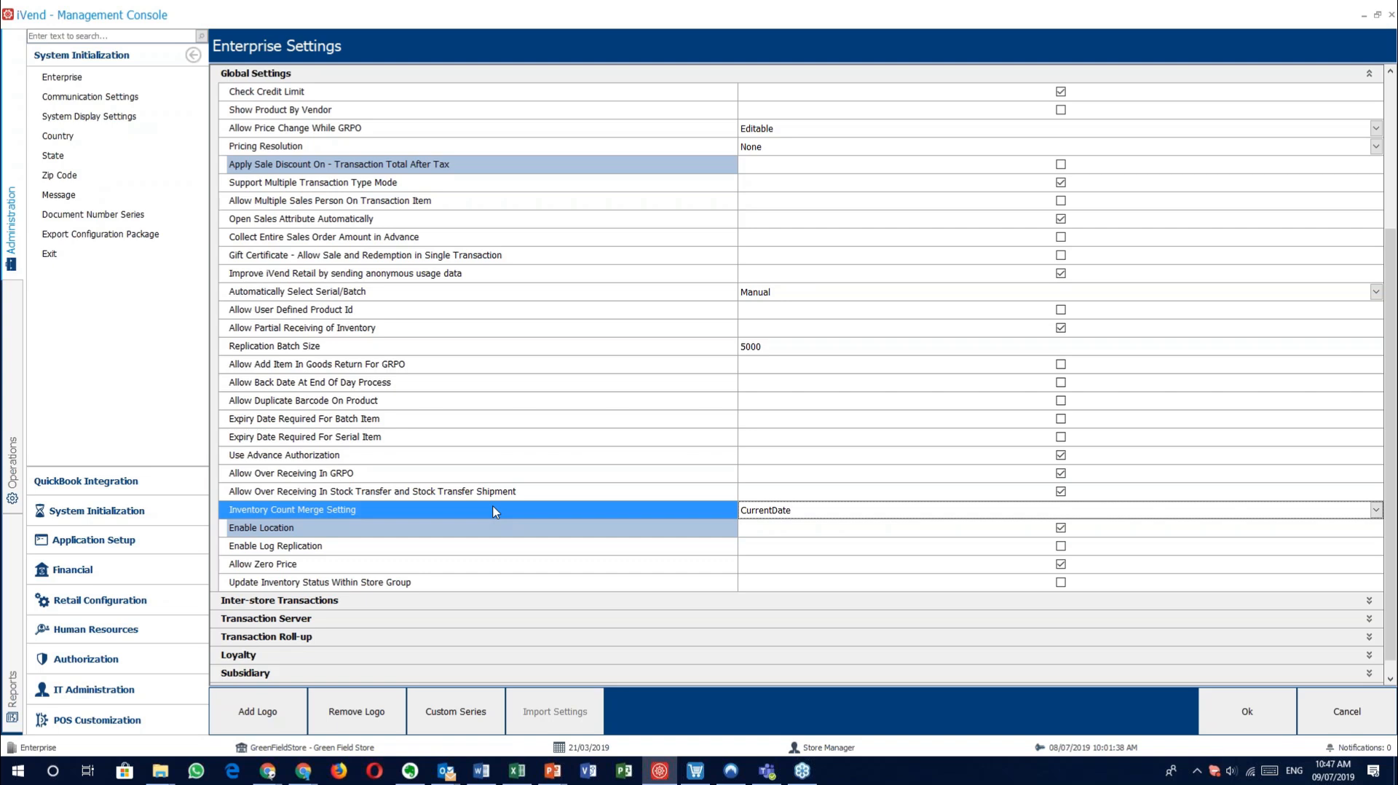
pyautogui.click(829, 512)
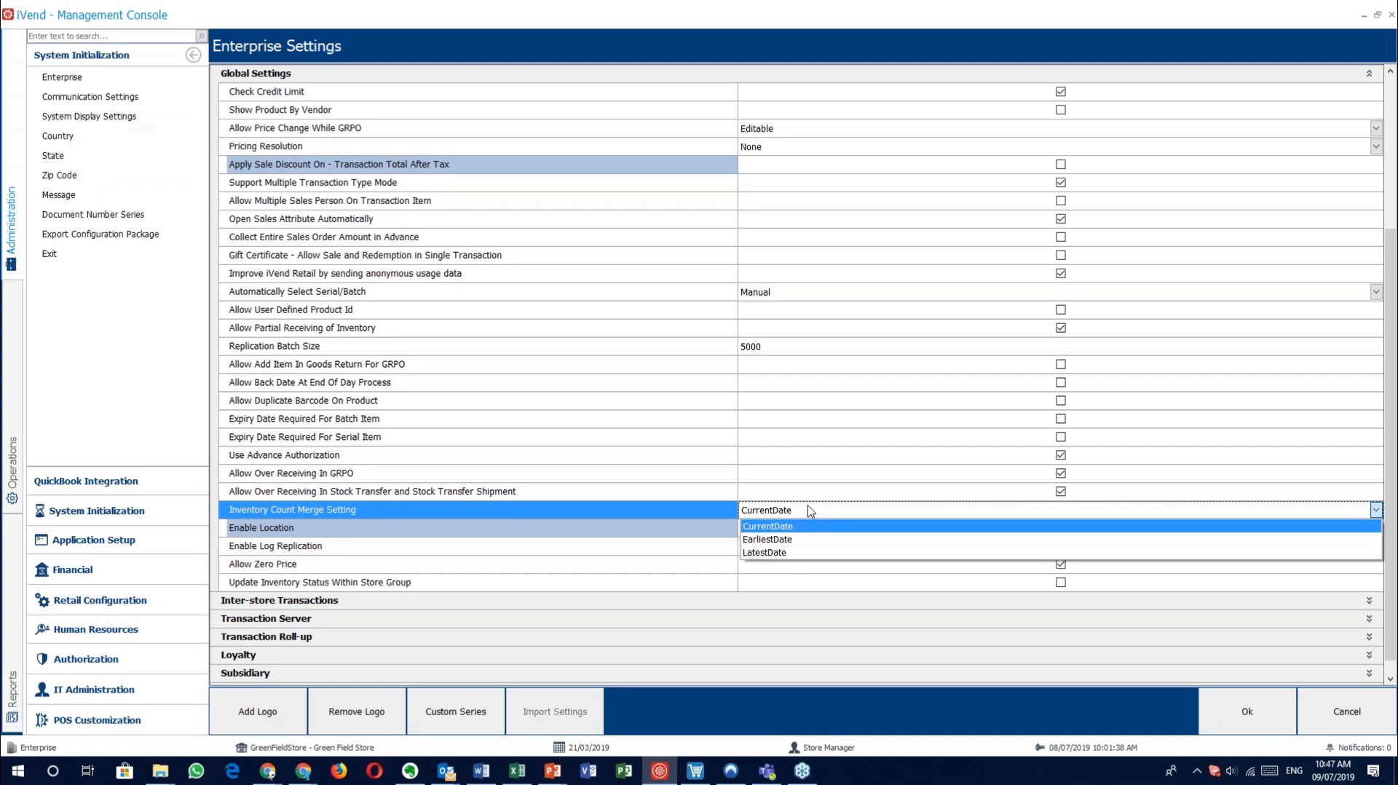
pyautogui.click(810, 512)
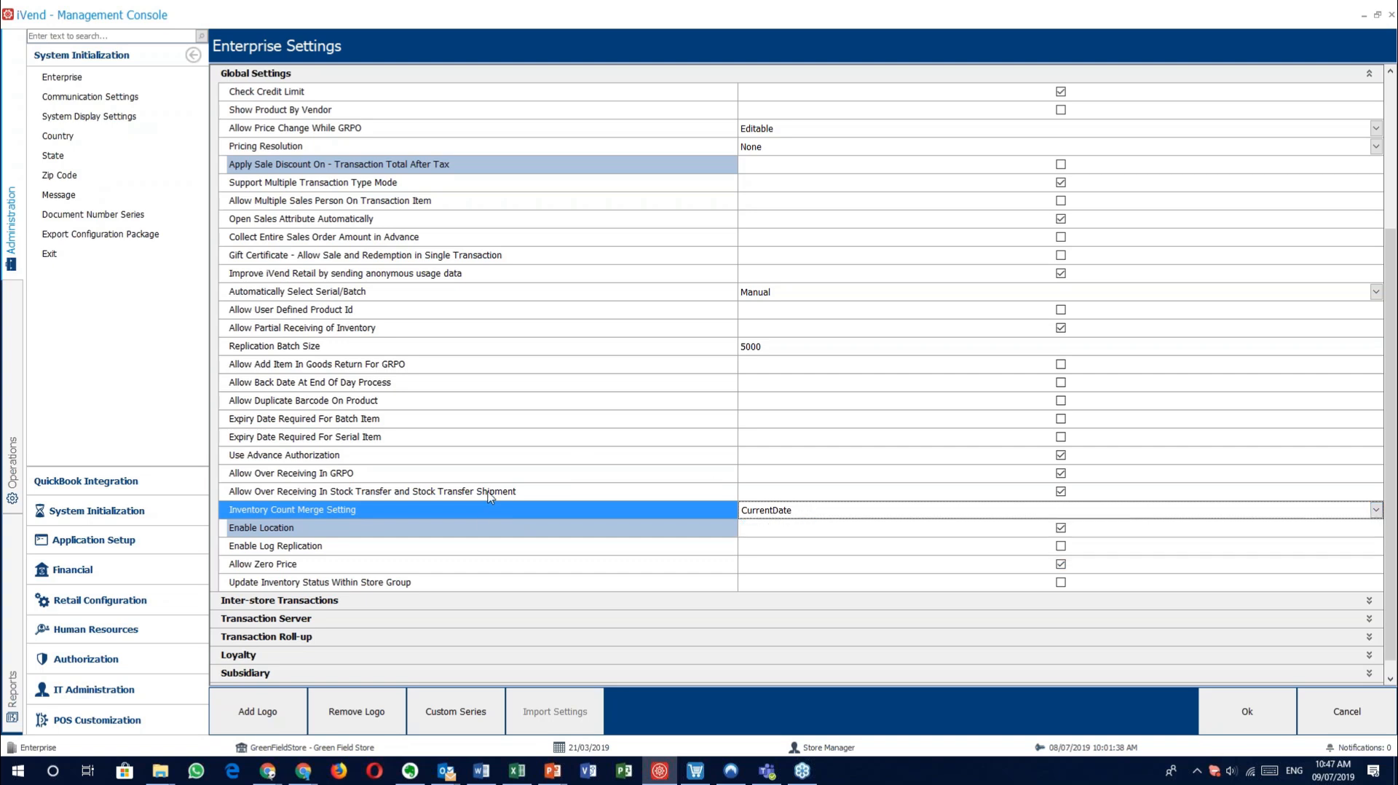
# Step: Review the last Global Settings, from Enable Location through Update Inventory Status Within Store Group
pyautogui.click(486, 531)
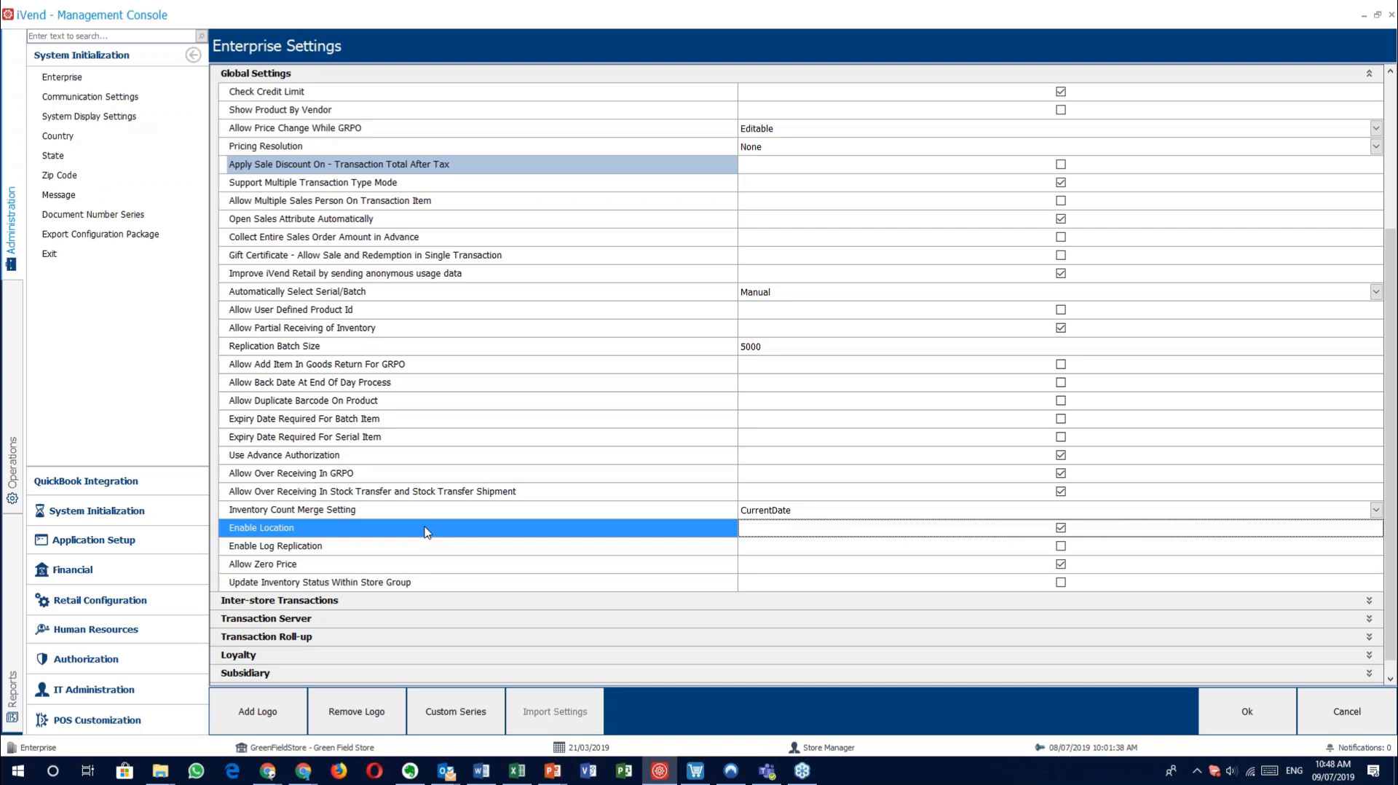
pyautogui.click(378, 512)
pyautogui.click(380, 529)
pyautogui.click(350, 547)
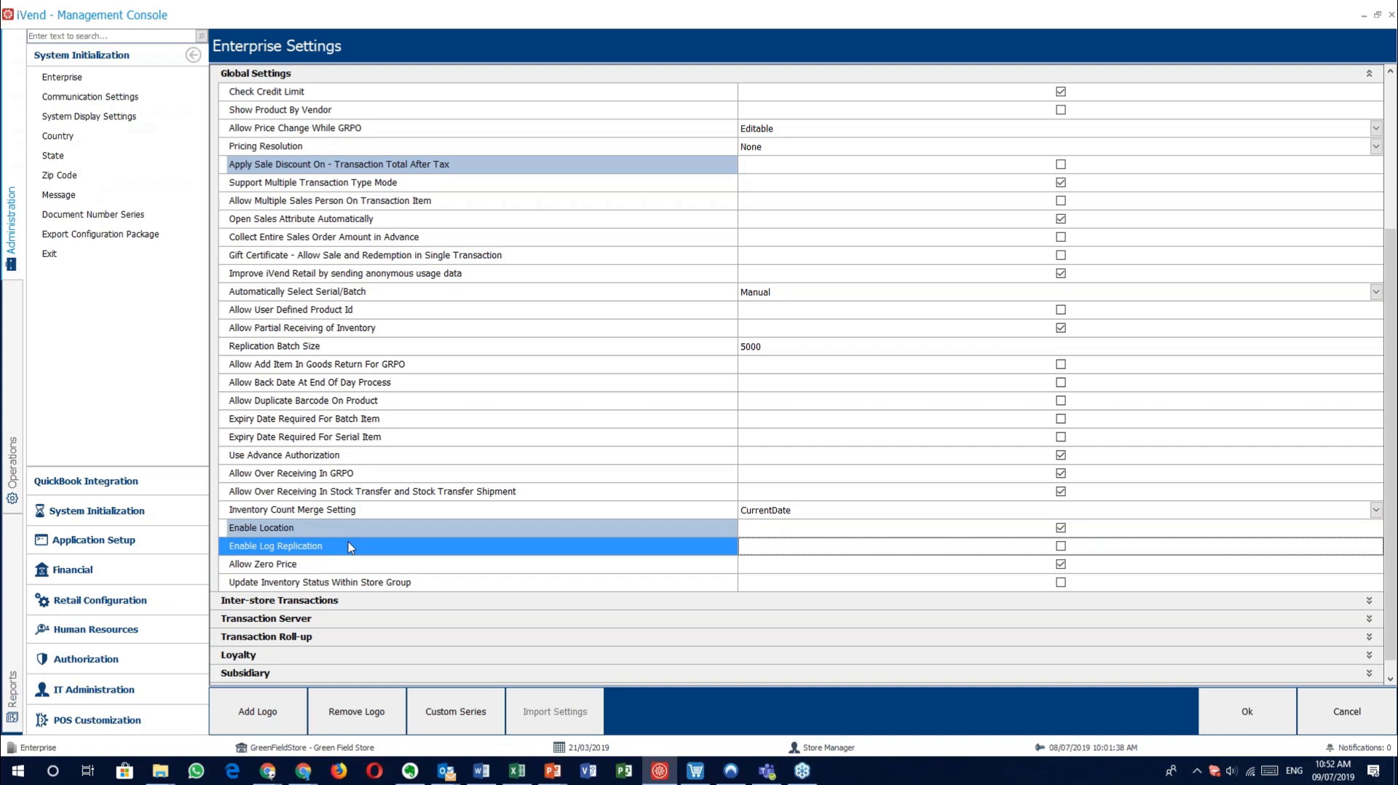
pyautogui.click(354, 562)
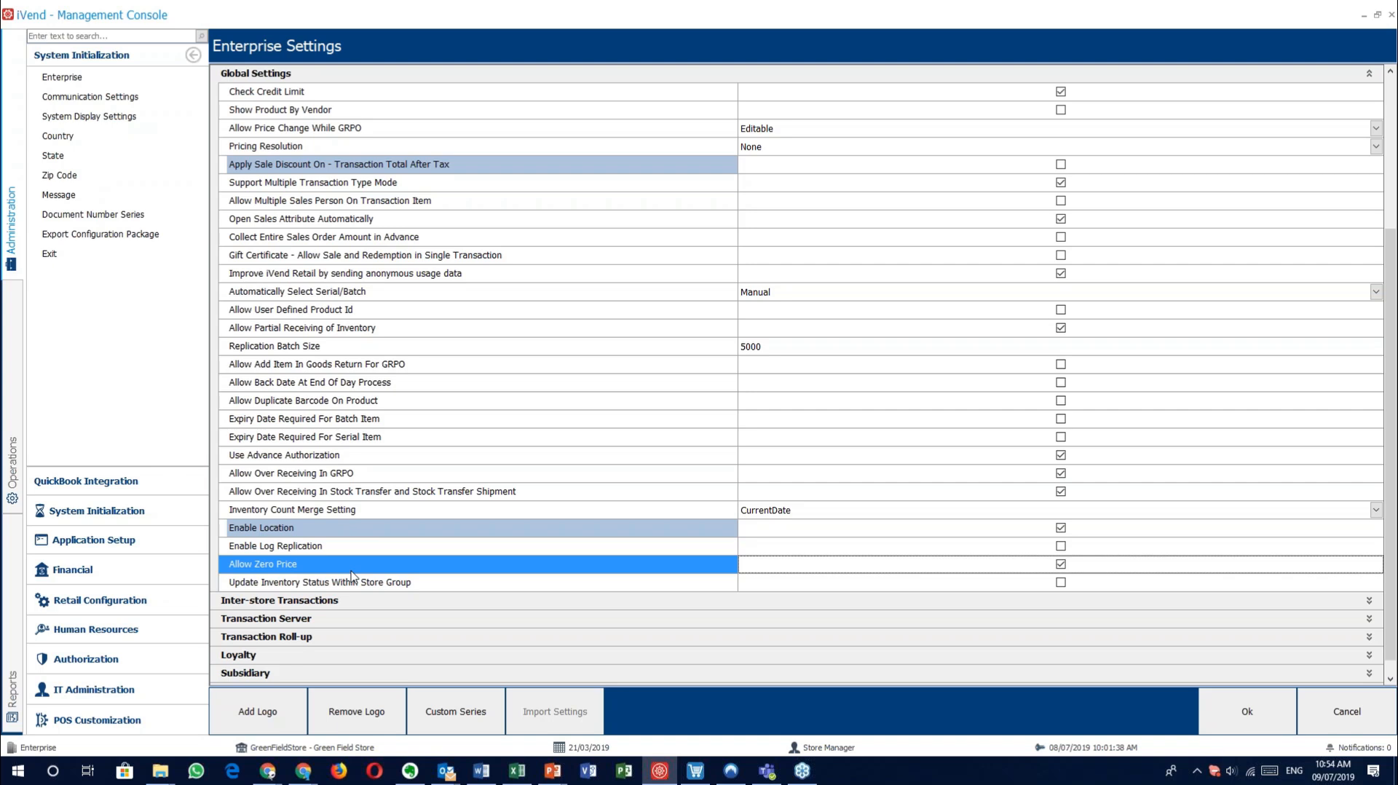
pyautogui.click(391, 582)
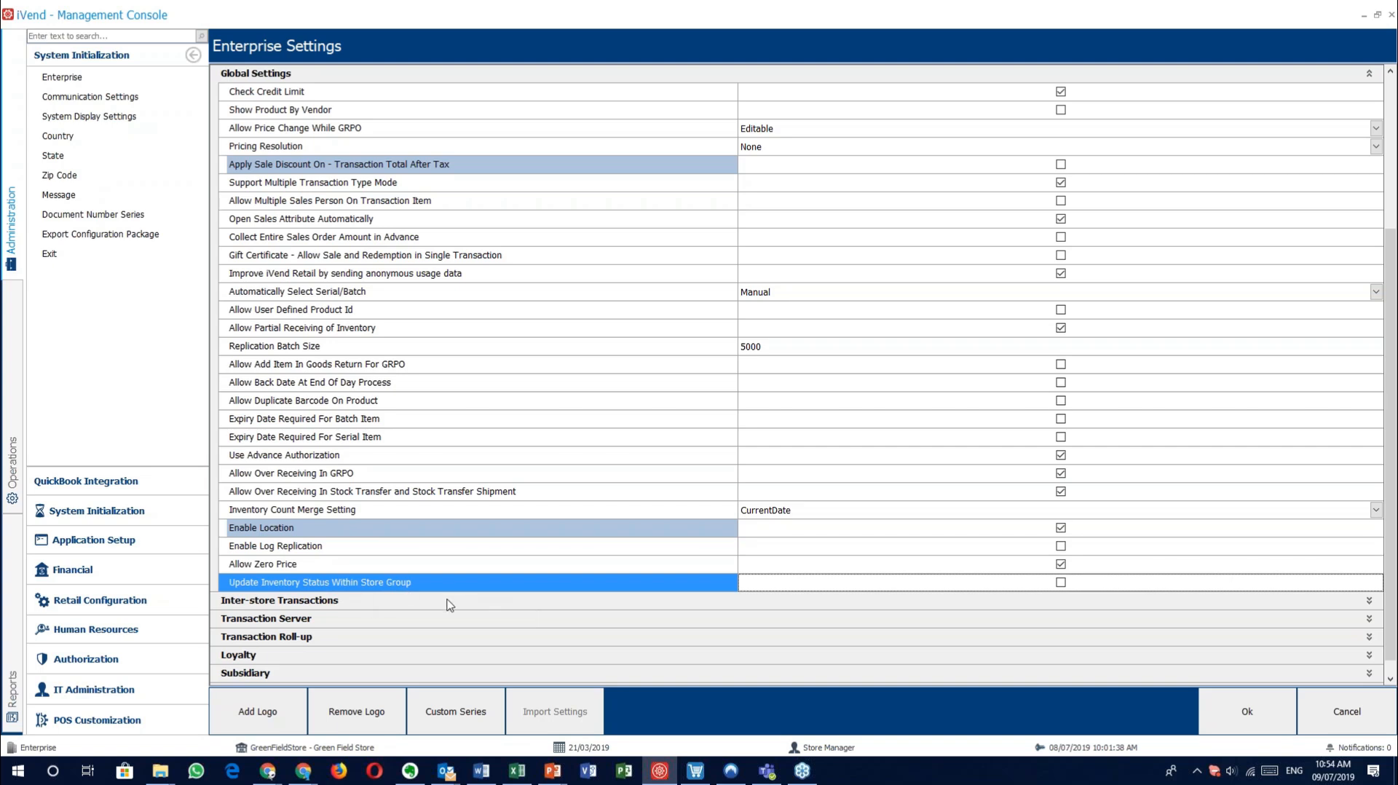
# Step: Expand Inter-store Transactions and review Allow Delivery From General Warehouse and Use Inter-store Transactions
pyautogui.click(1369, 604)
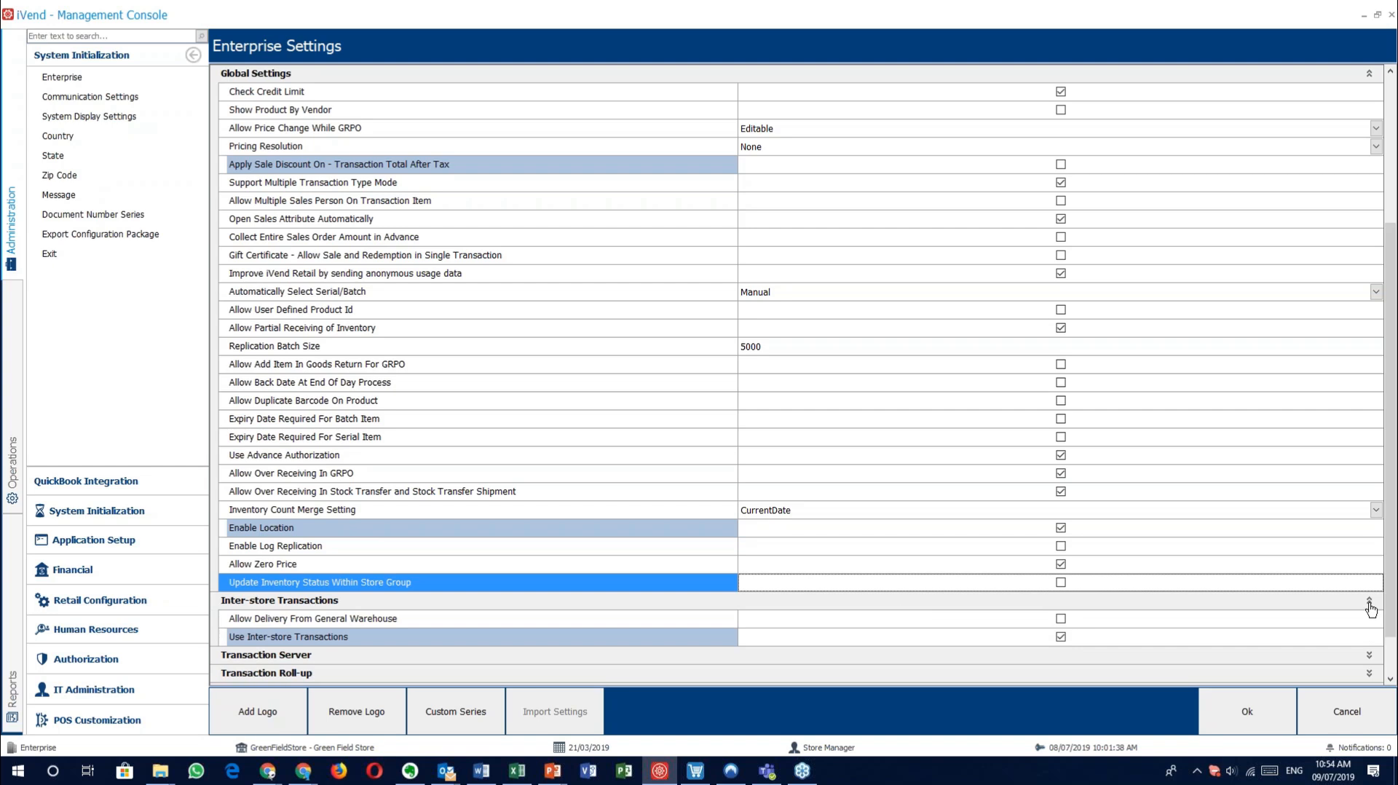
pyautogui.scroll(-1, 903, 613)
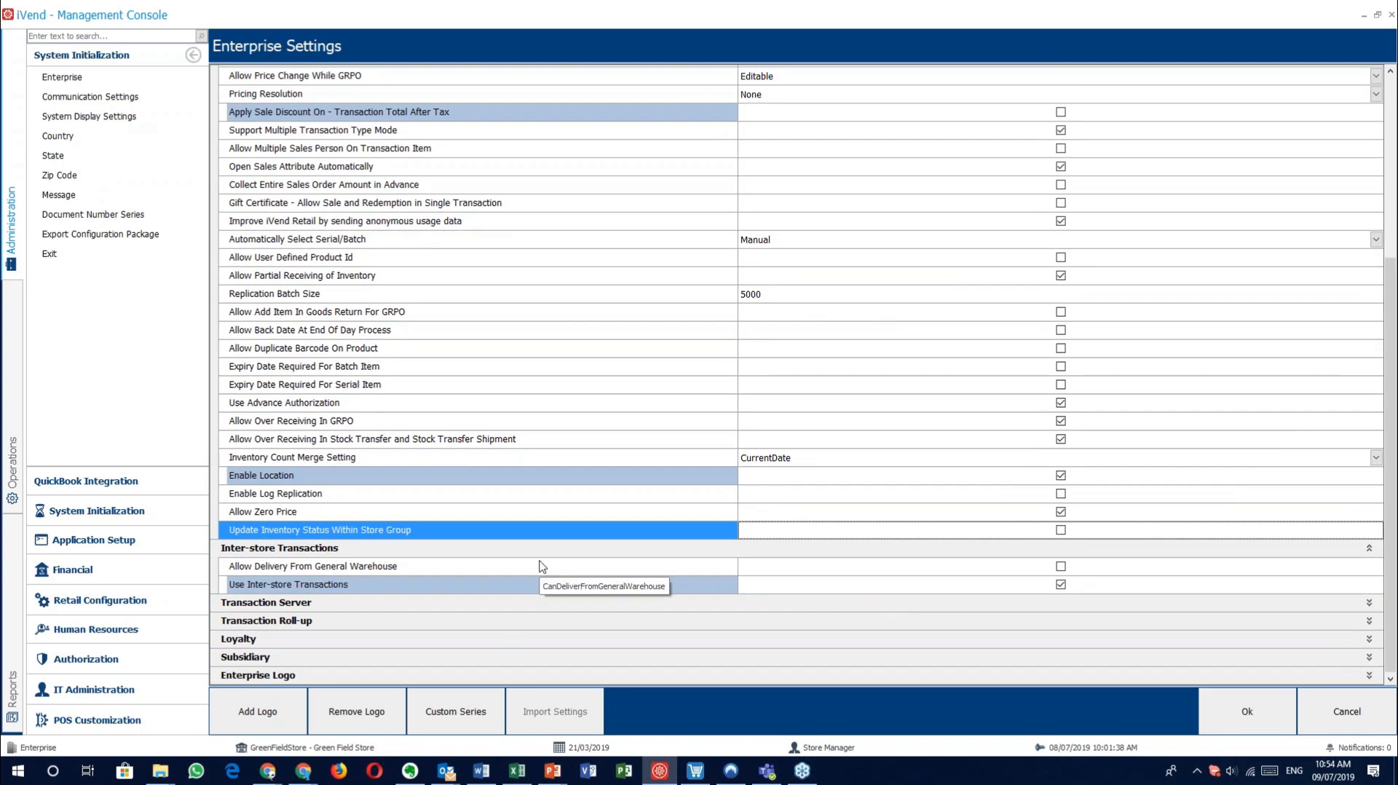
pyautogui.click(540, 567)
pyautogui.click(528, 590)
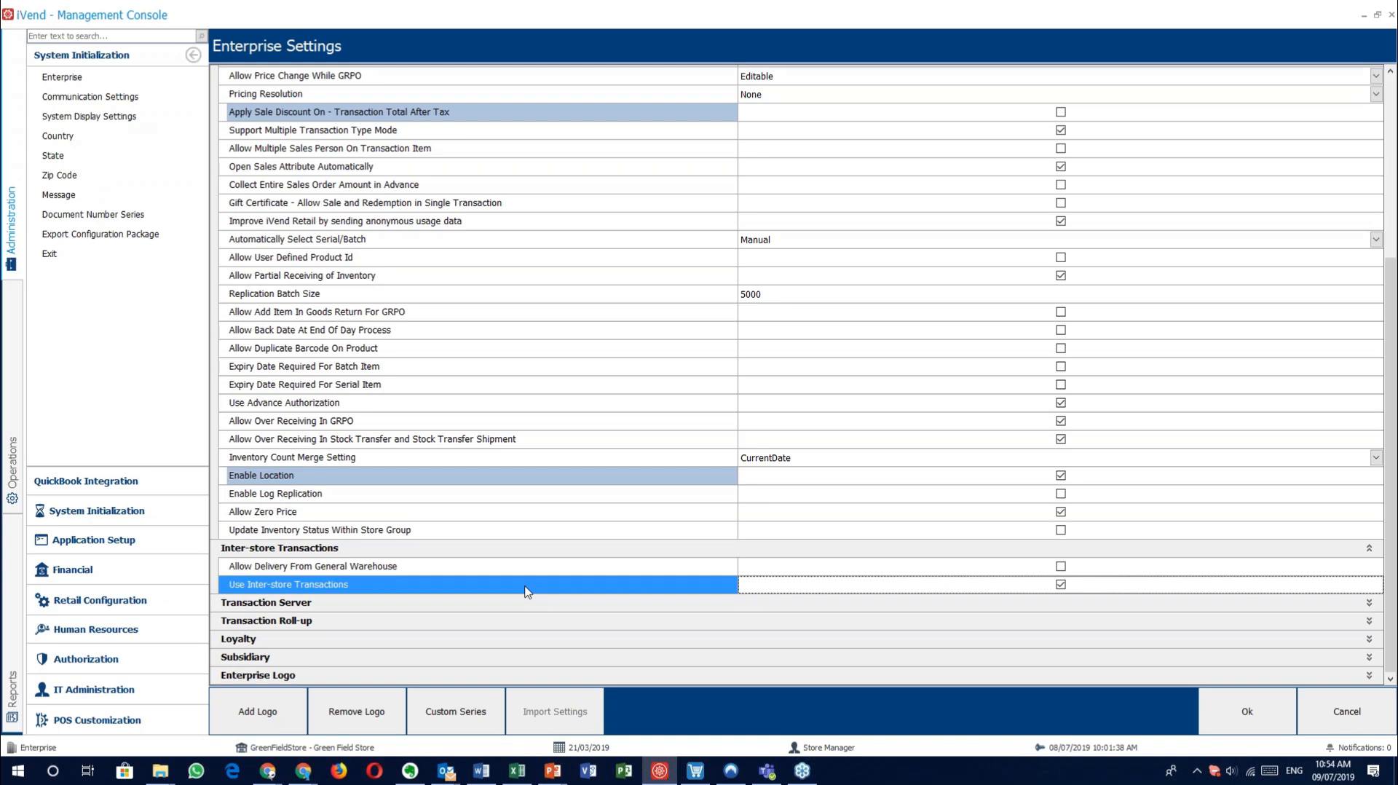
pyautogui.click(515, 570)
pyautogui.click(511, 585)
pyautogui.click(514, 573)
pyautogui.click(515, 588)
pyautogui.click(558, 571)
pyautogui.click(567, 591)
# Step: Expand the Transaction Server settings and review Is Transaction Server Integrated and the options beneath it
pyautogui.click(1369, 603)
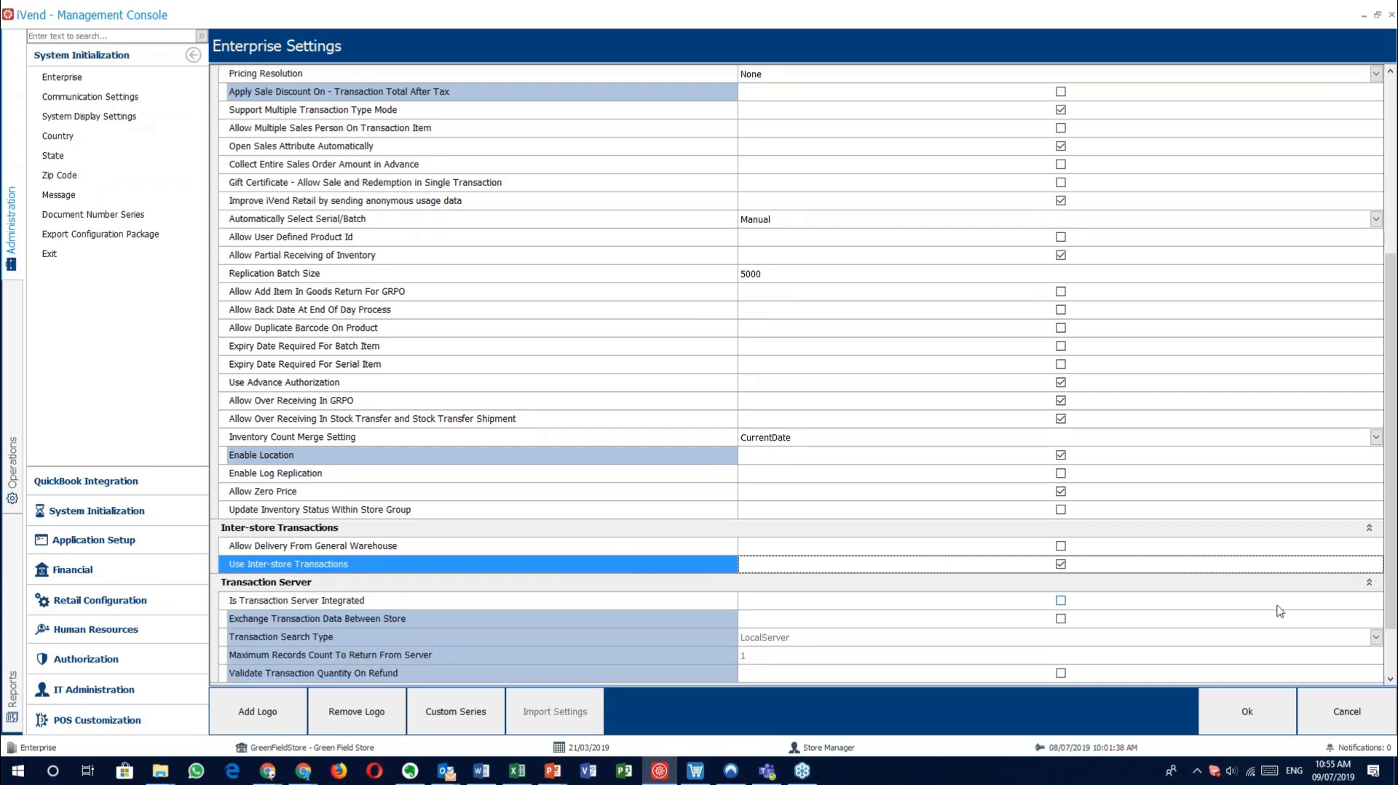
pyautogui.scroll(-2, 707, 603)
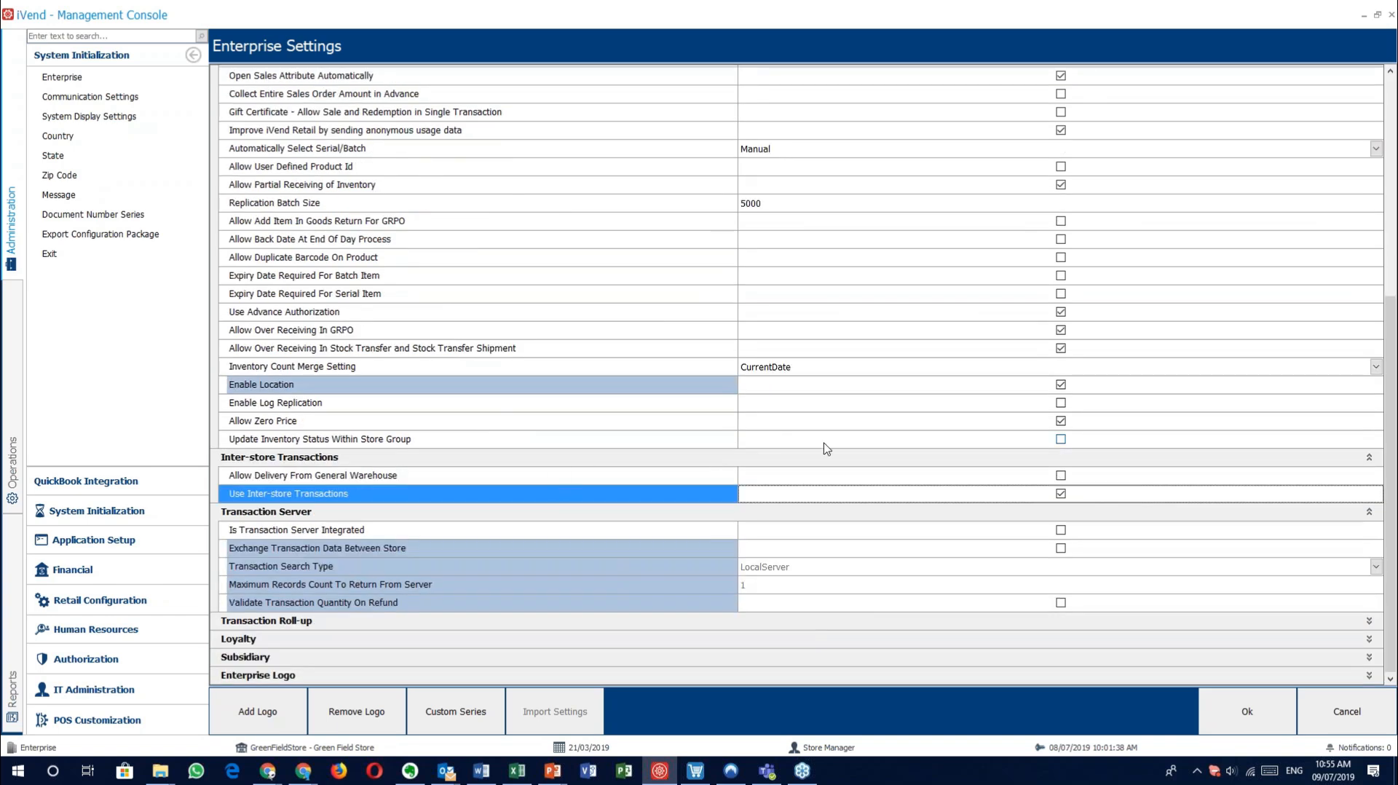
pyautogui.click(692, 533)
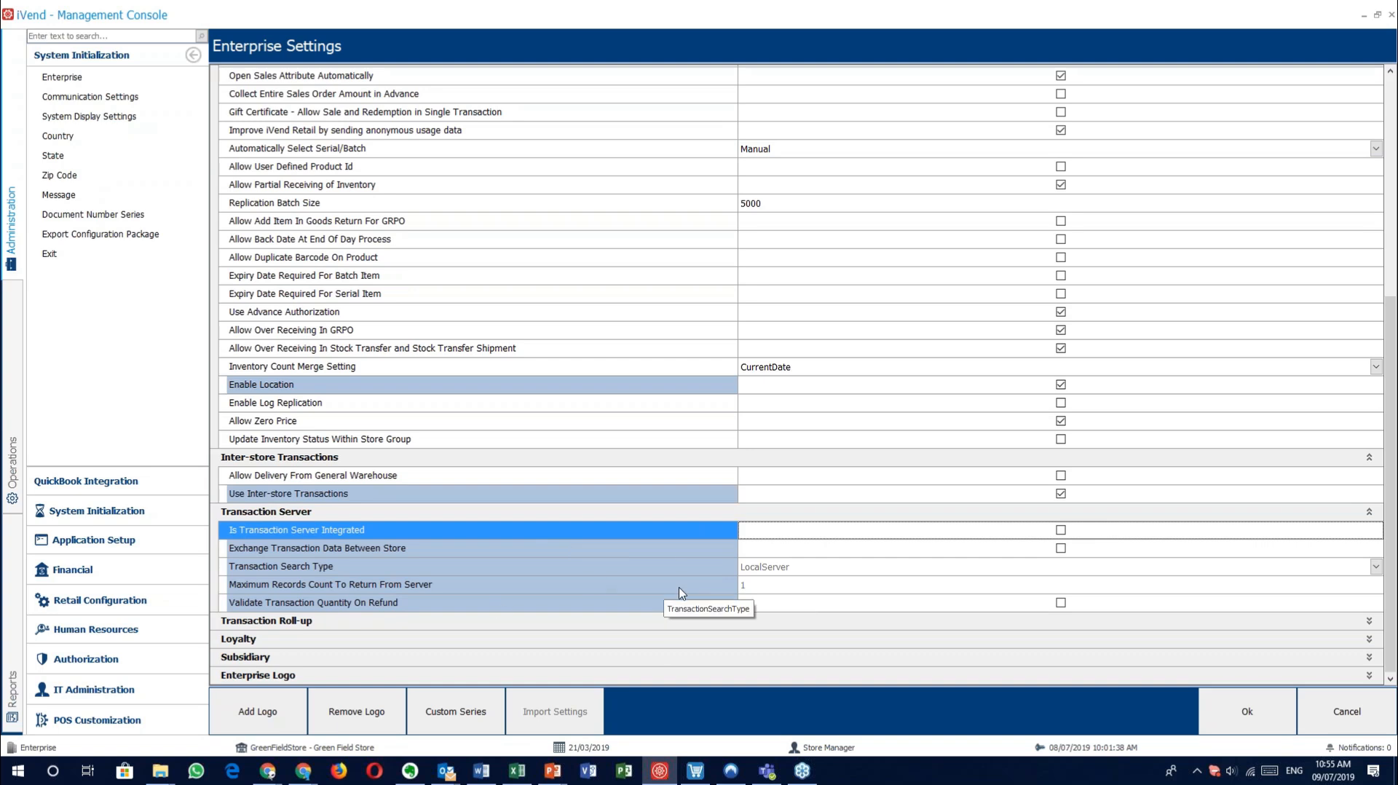
# Step: Expand Transaction Roll-up and review Use Transaction Rollup and Roll-up Only Cash Customer Invoices
pyautogui.click(1370, 625)
pyautogui.scroll(-2, 772, 615)
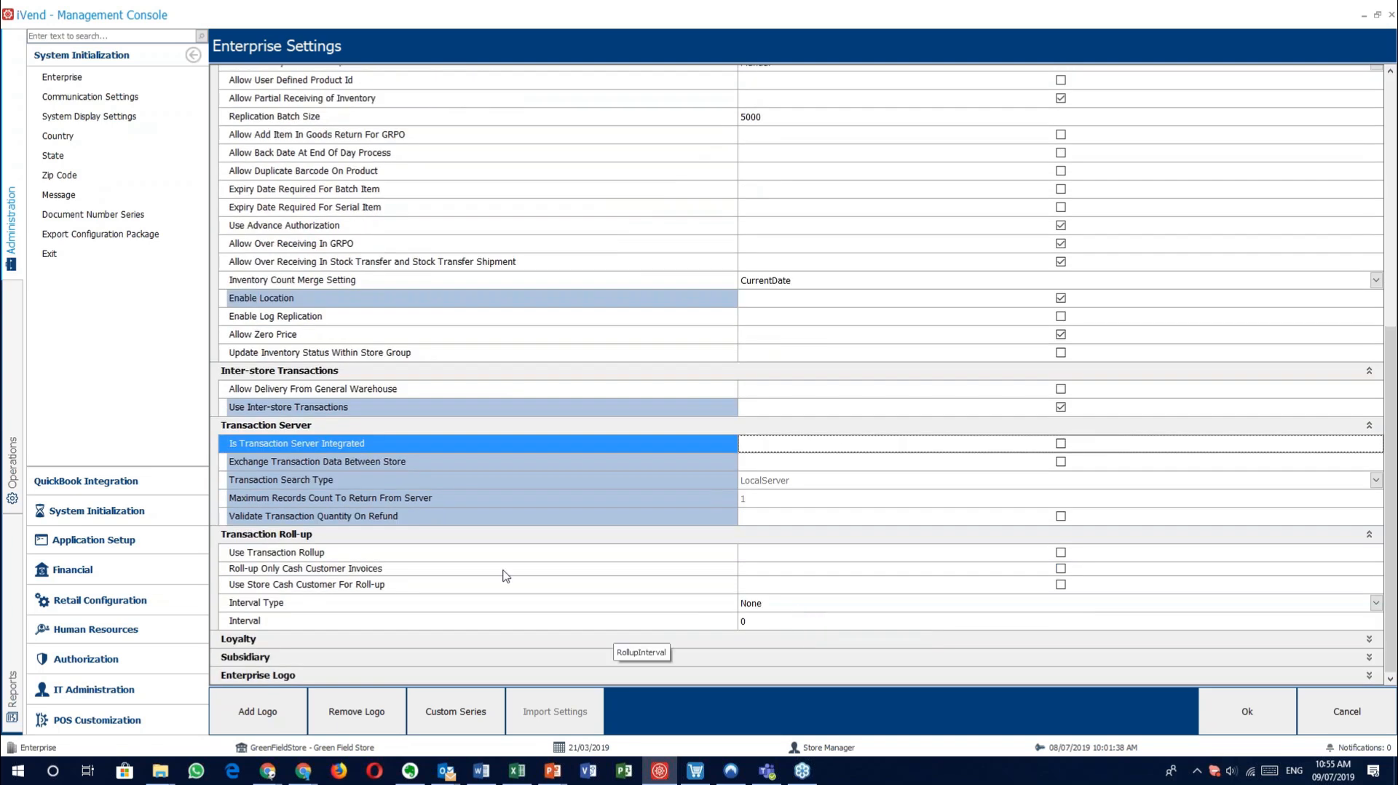
pyautogui.click(526, 553)
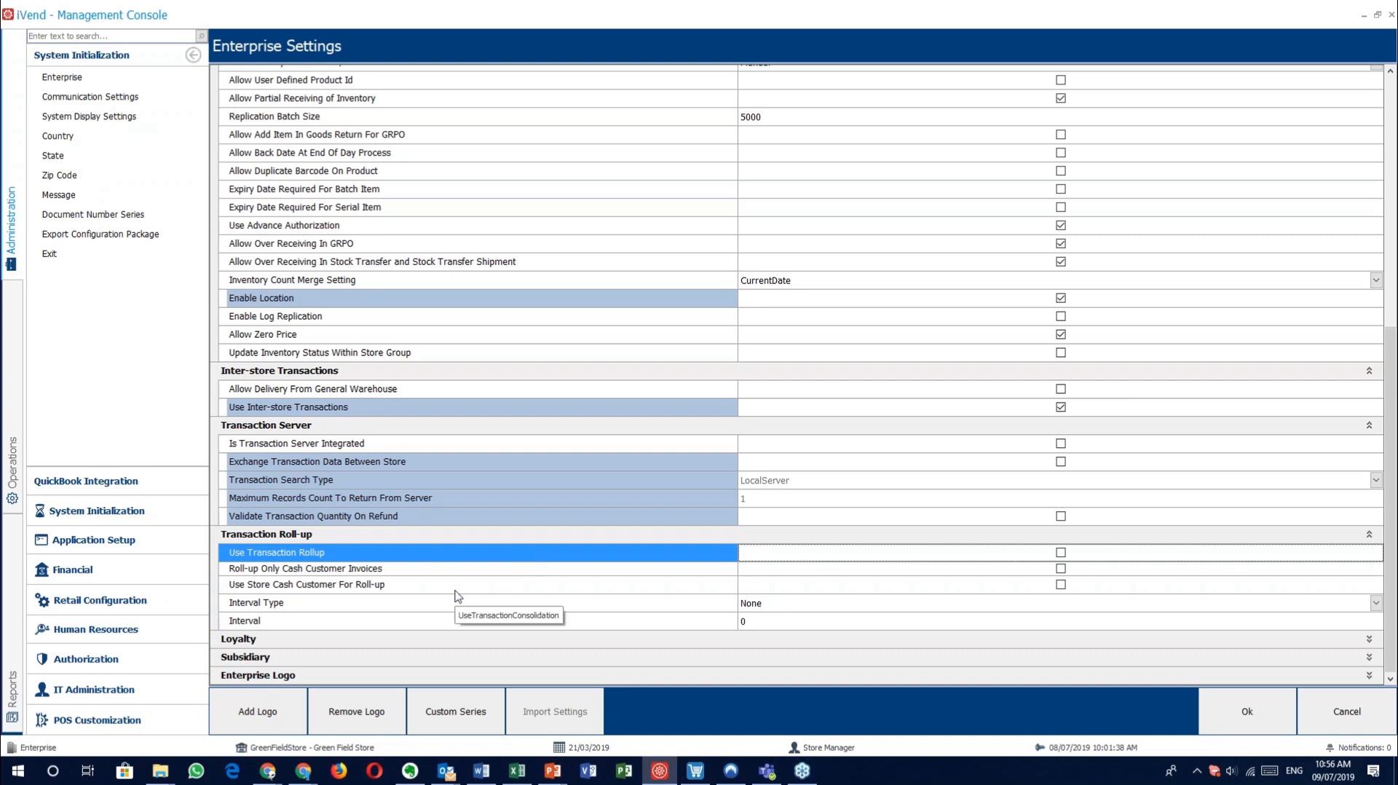
pyautogui.click(428, 569)
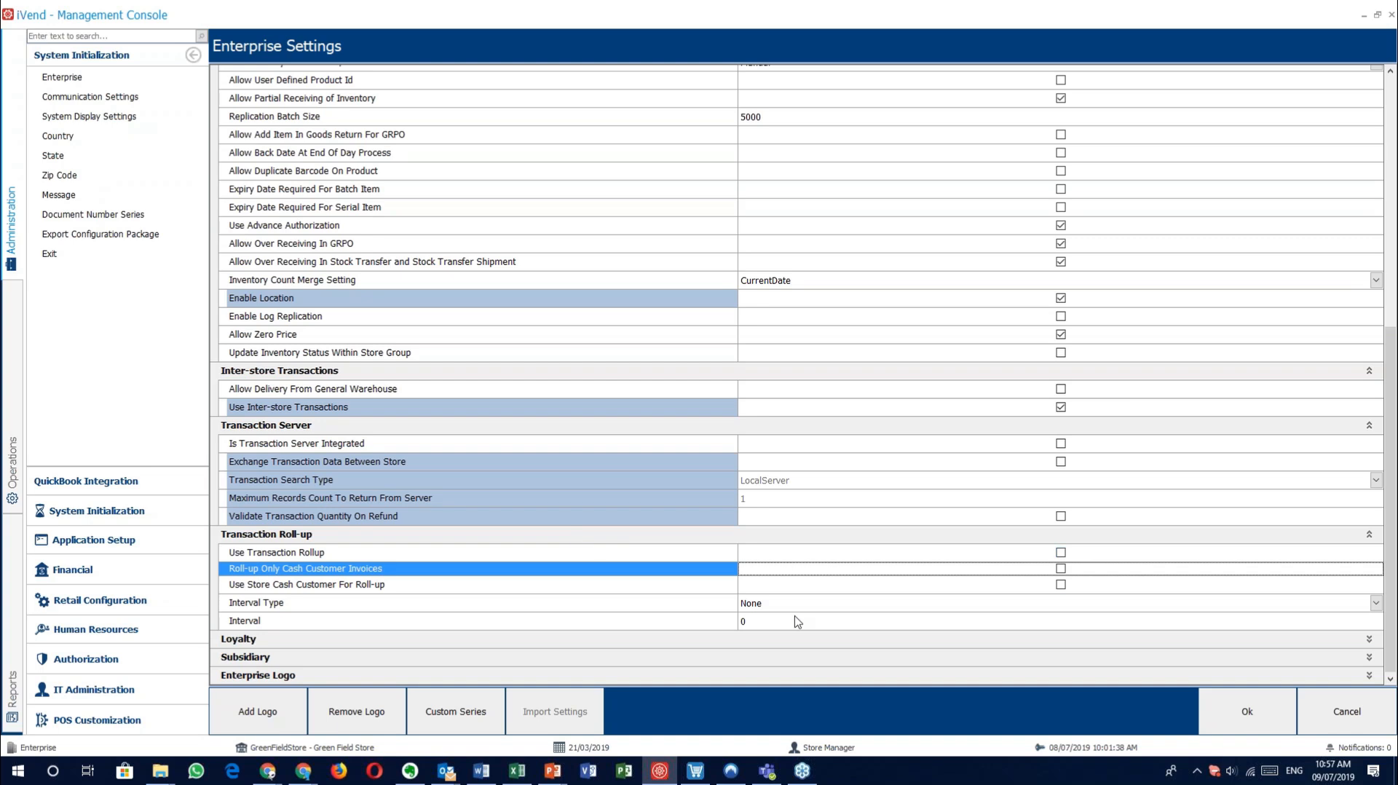
# Step: Expand the Loyalty settings and review the Is Active option
pyautogui.click(1369, 639)
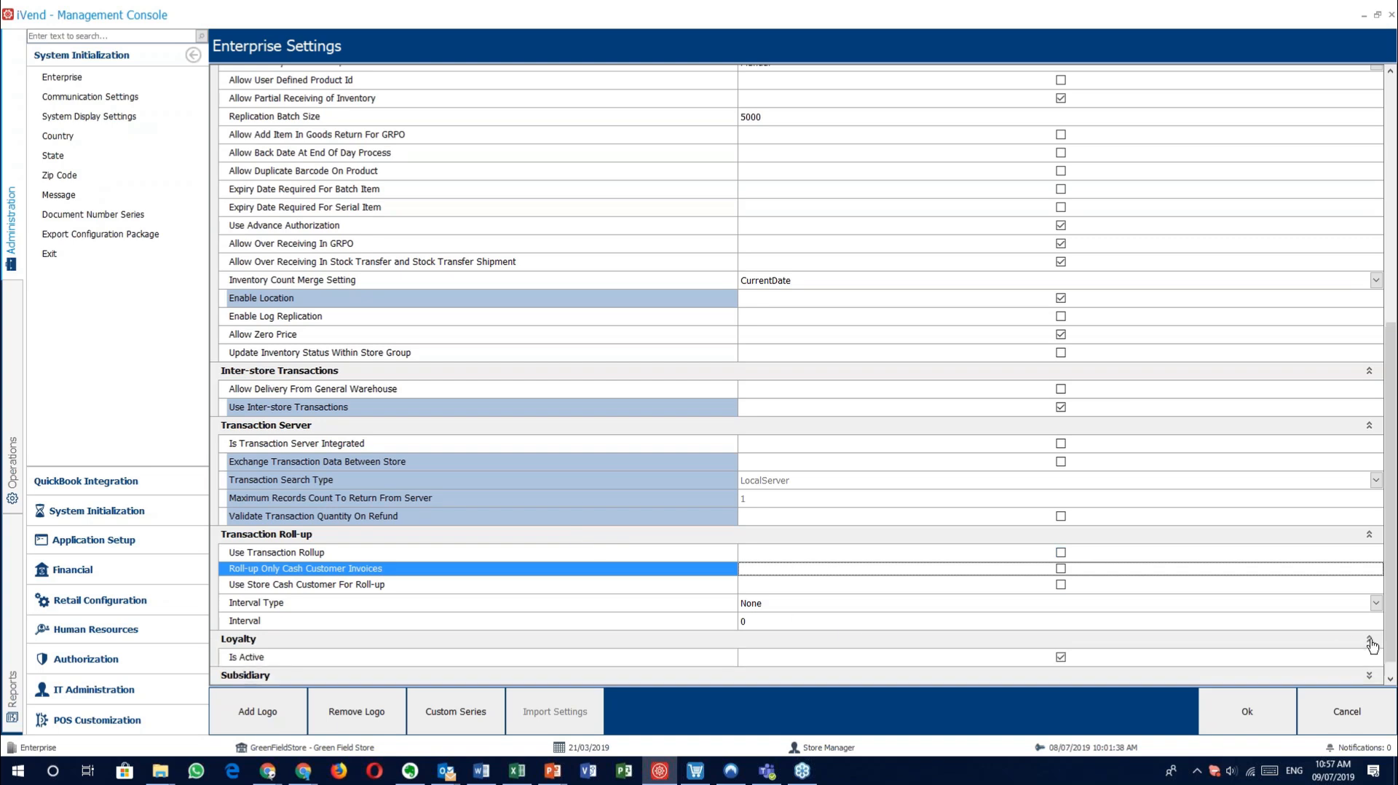
pyautogui.scroll(-1, 758, 632)
pyautogui.click(705, 641)
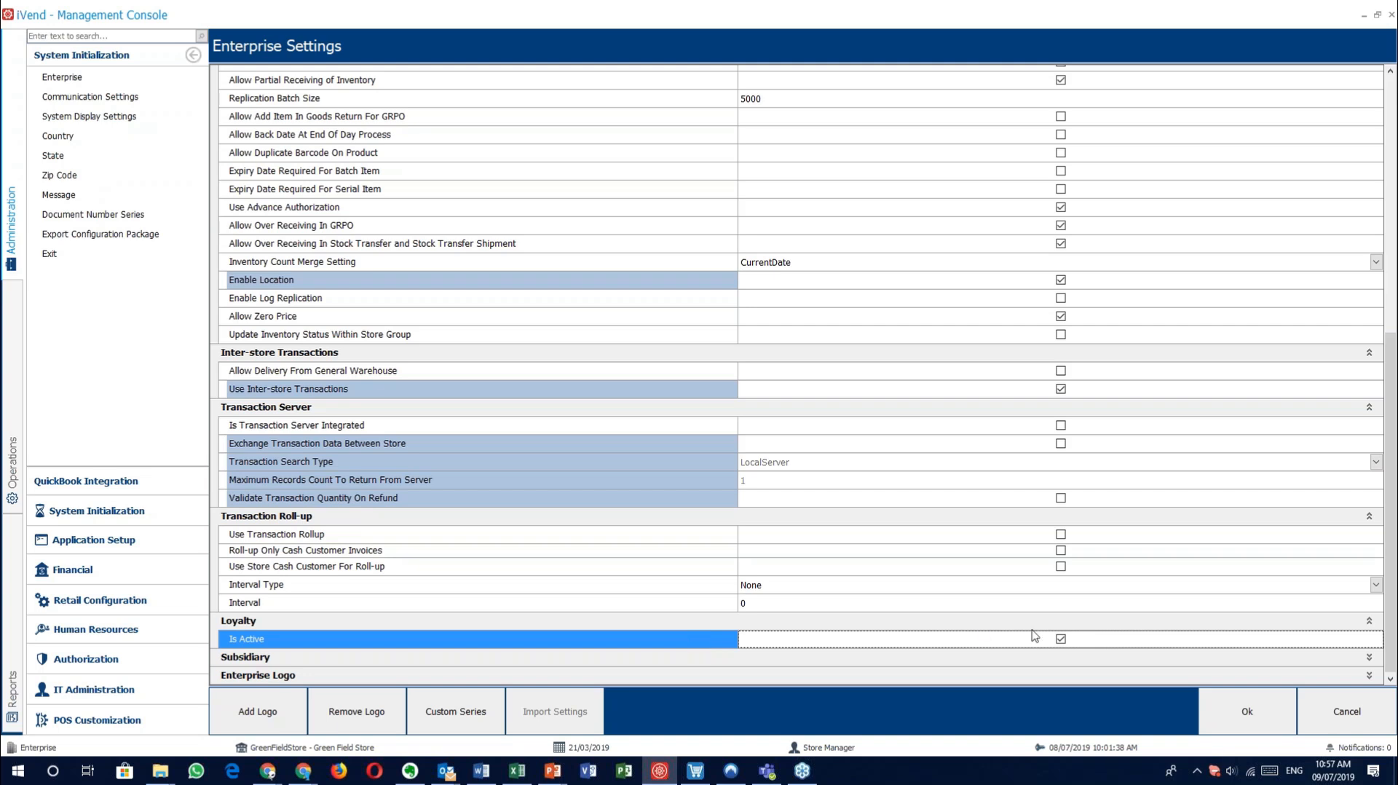
# Step: Expand Subsidiary and Enterprise Logo, reviewing Multiple Subsidiary Enabled, Assign Customers to all Subsidiary and the Logo setting
pyautogui.click(1369, 656)
pyautogui.scroll(-1, 662, 658)
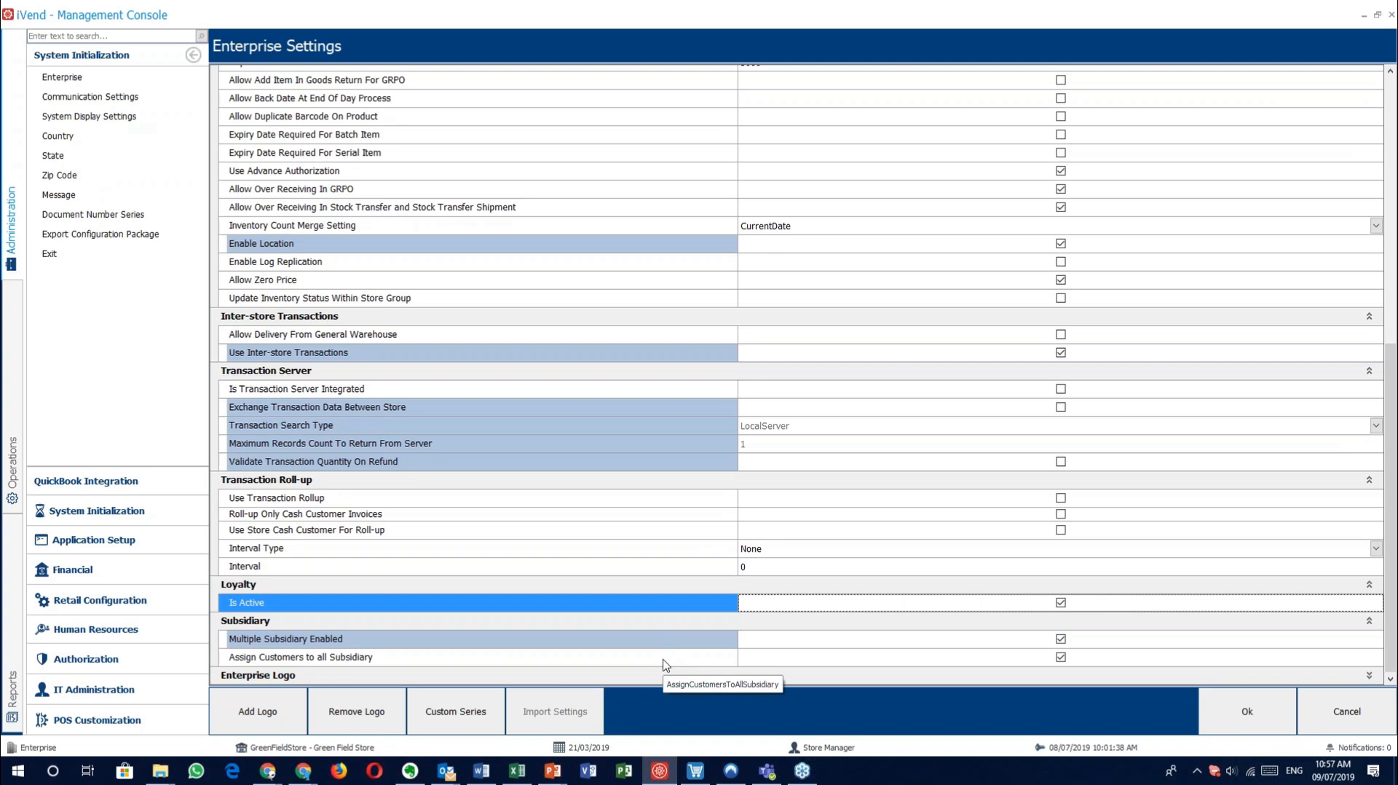
pyautogui.click(664, 659)
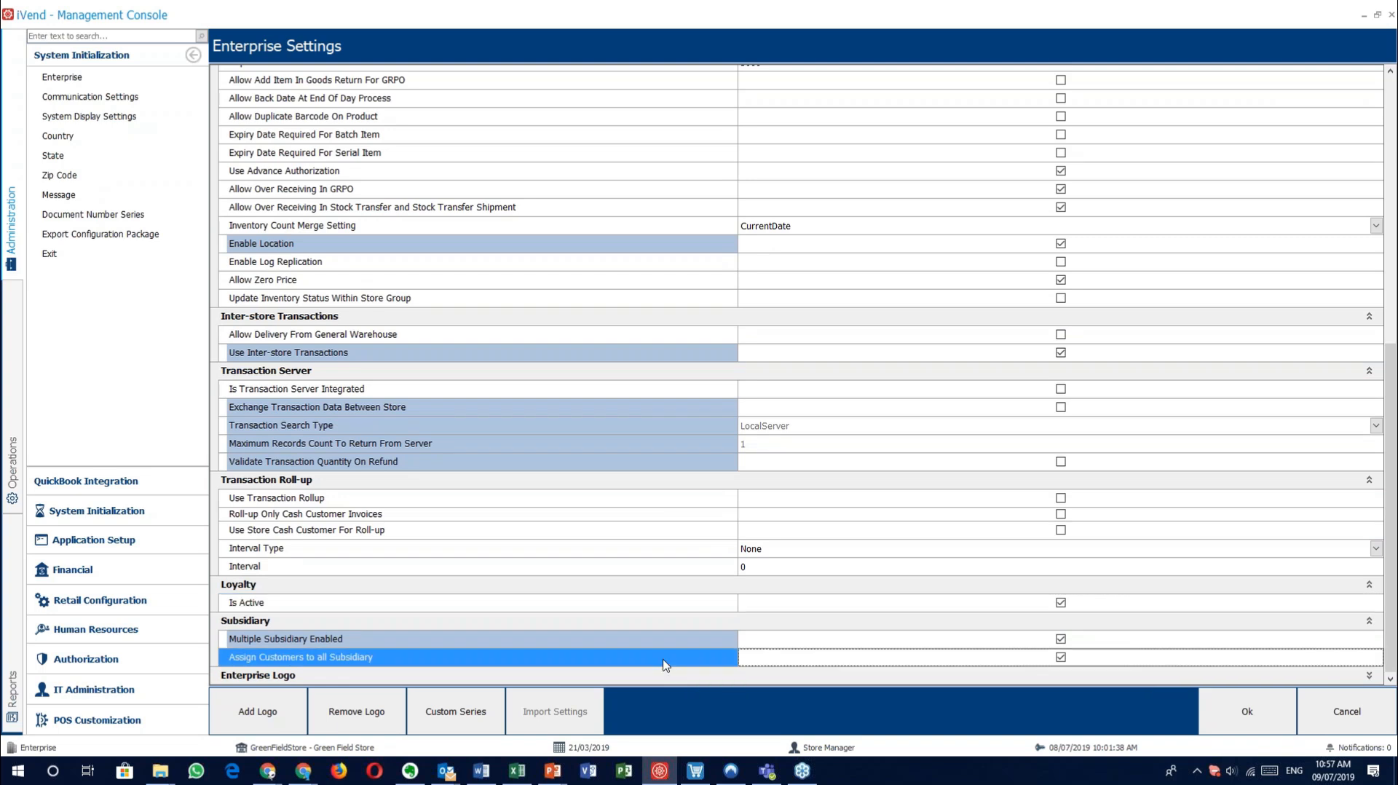
pyautogui.click(659, 641)
pyautogui.click(665, 659)
pyautogui.click(1368, 675)
pyautogui.scroll(-1, 718, 594)
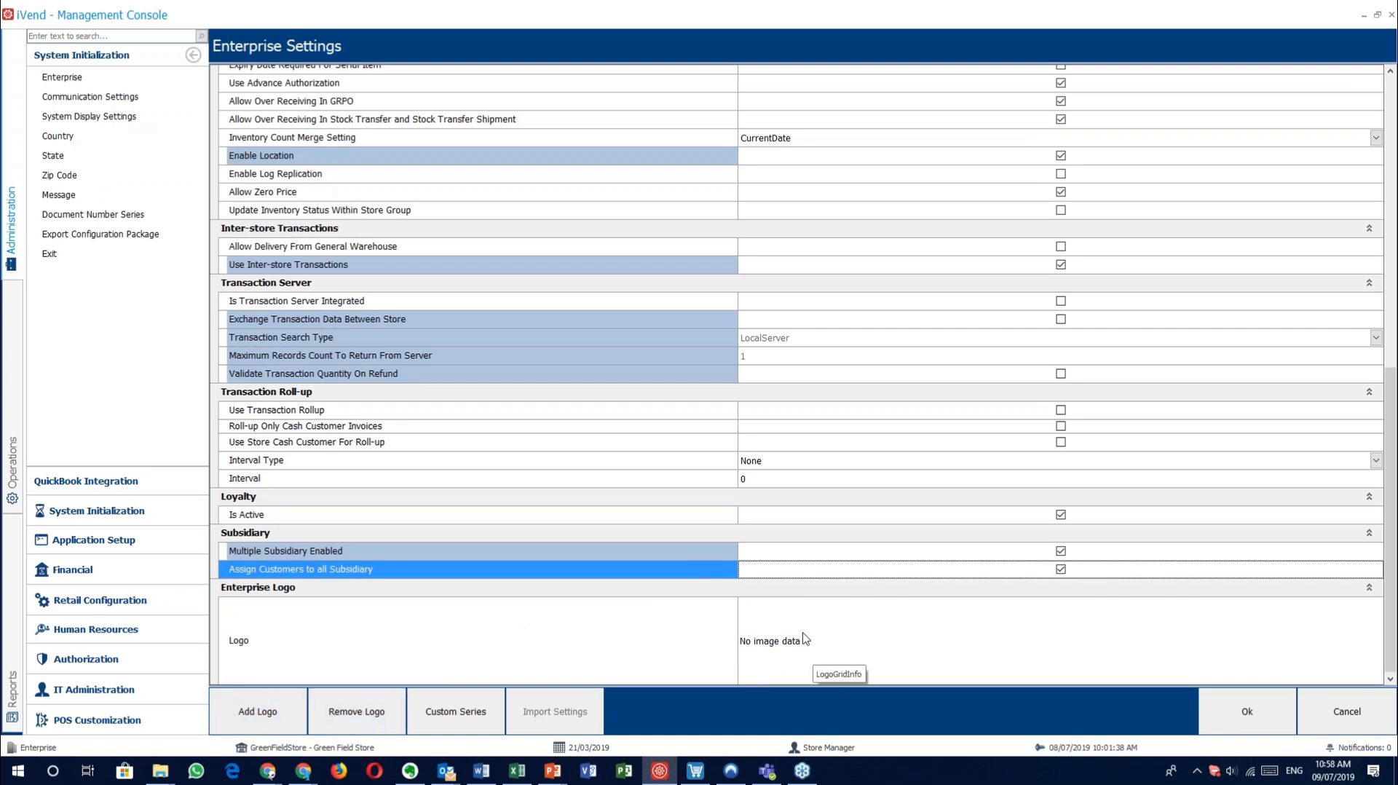
# Step: Glance at the Reports section, return to Administration and open Custom Series to review customer, vendor and product numbering
pyautogui.click(12, 663)
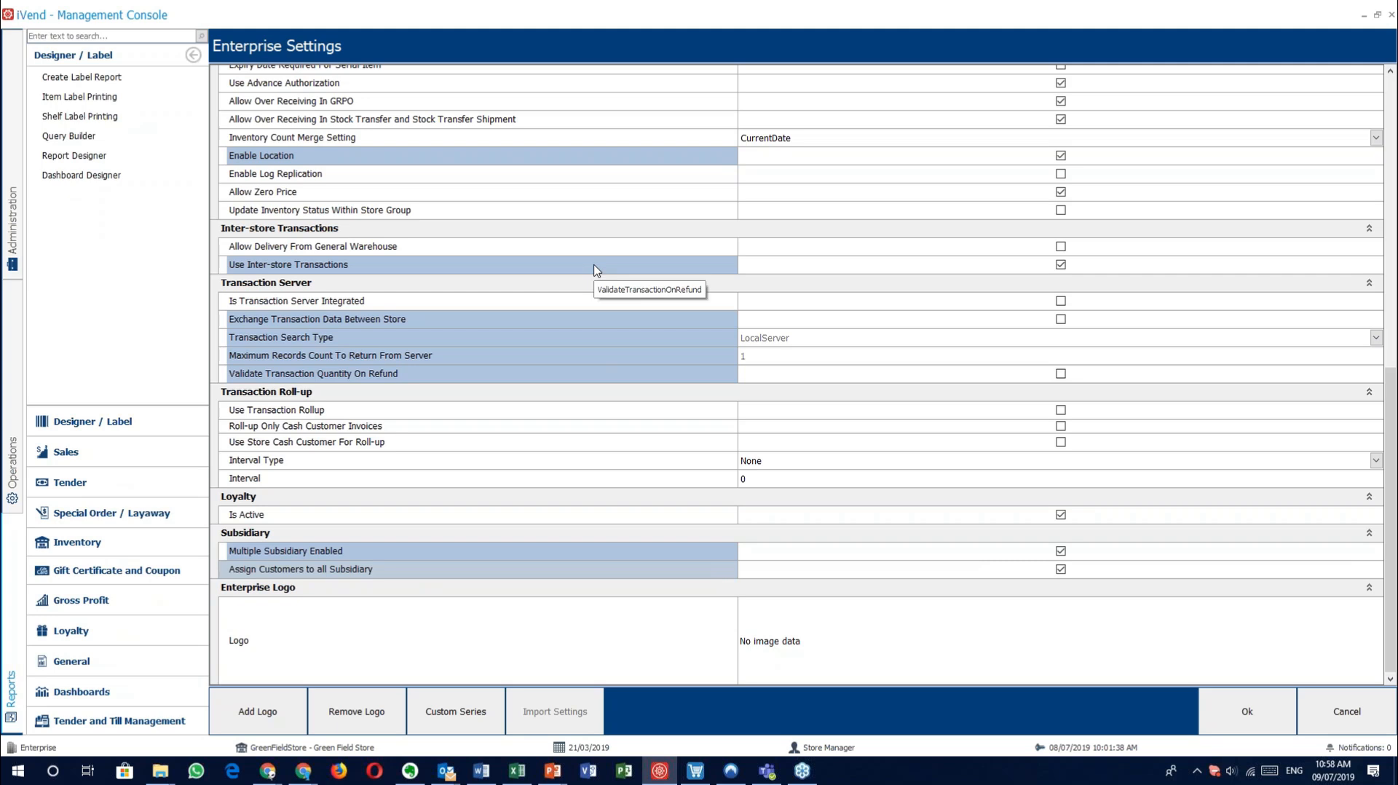
pyautogui.click(15, 182)
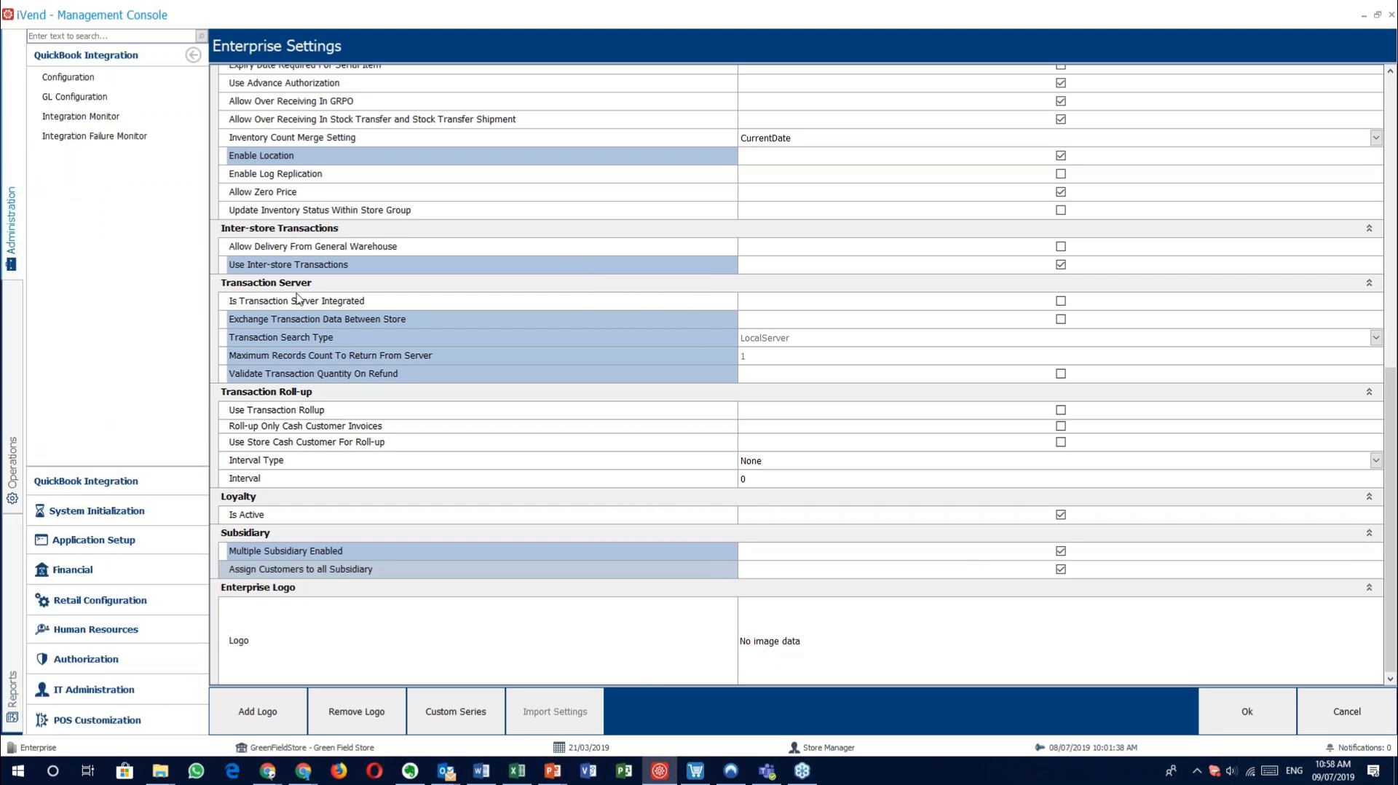
pyautogui.click(457, 721)
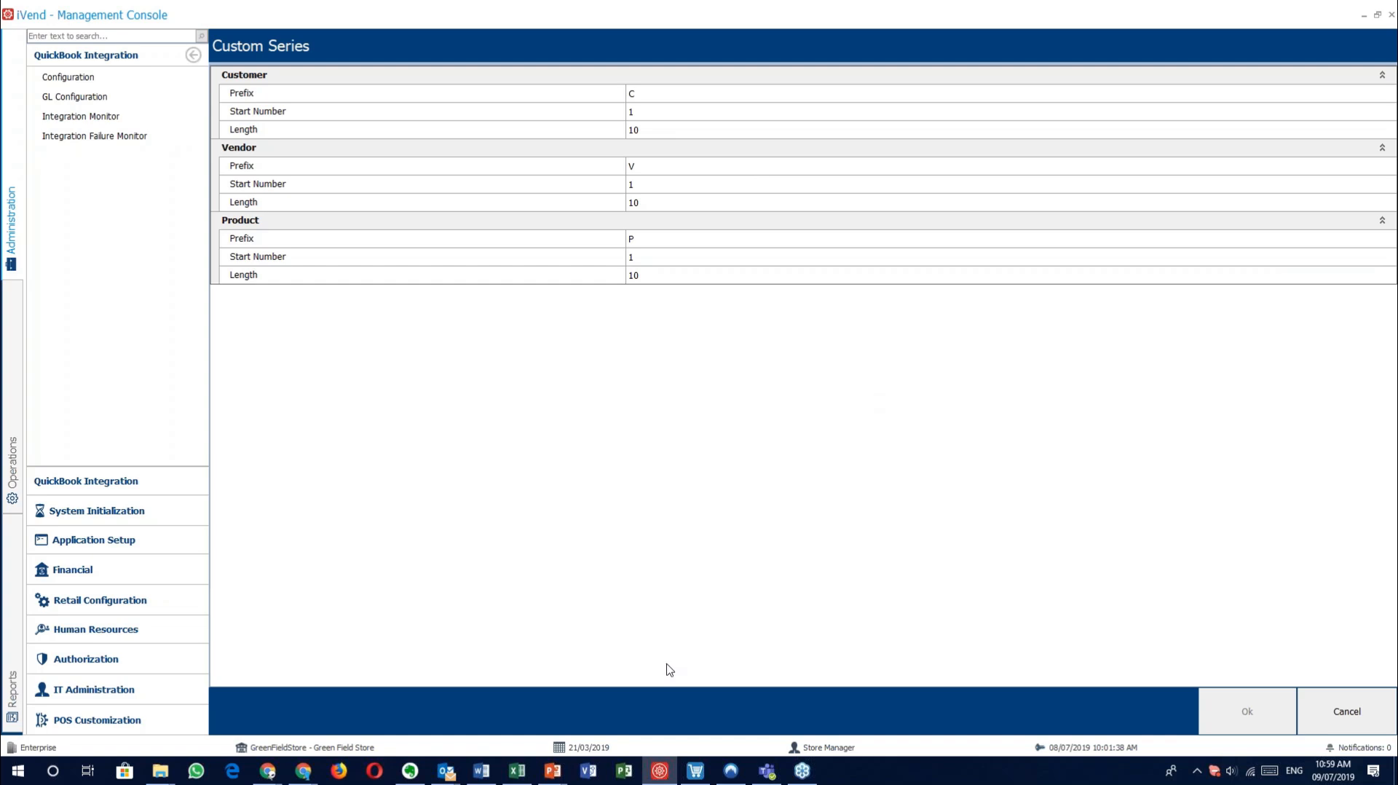
# Step: Switch to the PowerPoint presentation and point out the Store 1 and Store 2 groups on the Deployment landscape slide
pyautogui.click(555, 771)
pyautogui.click(561, 734)
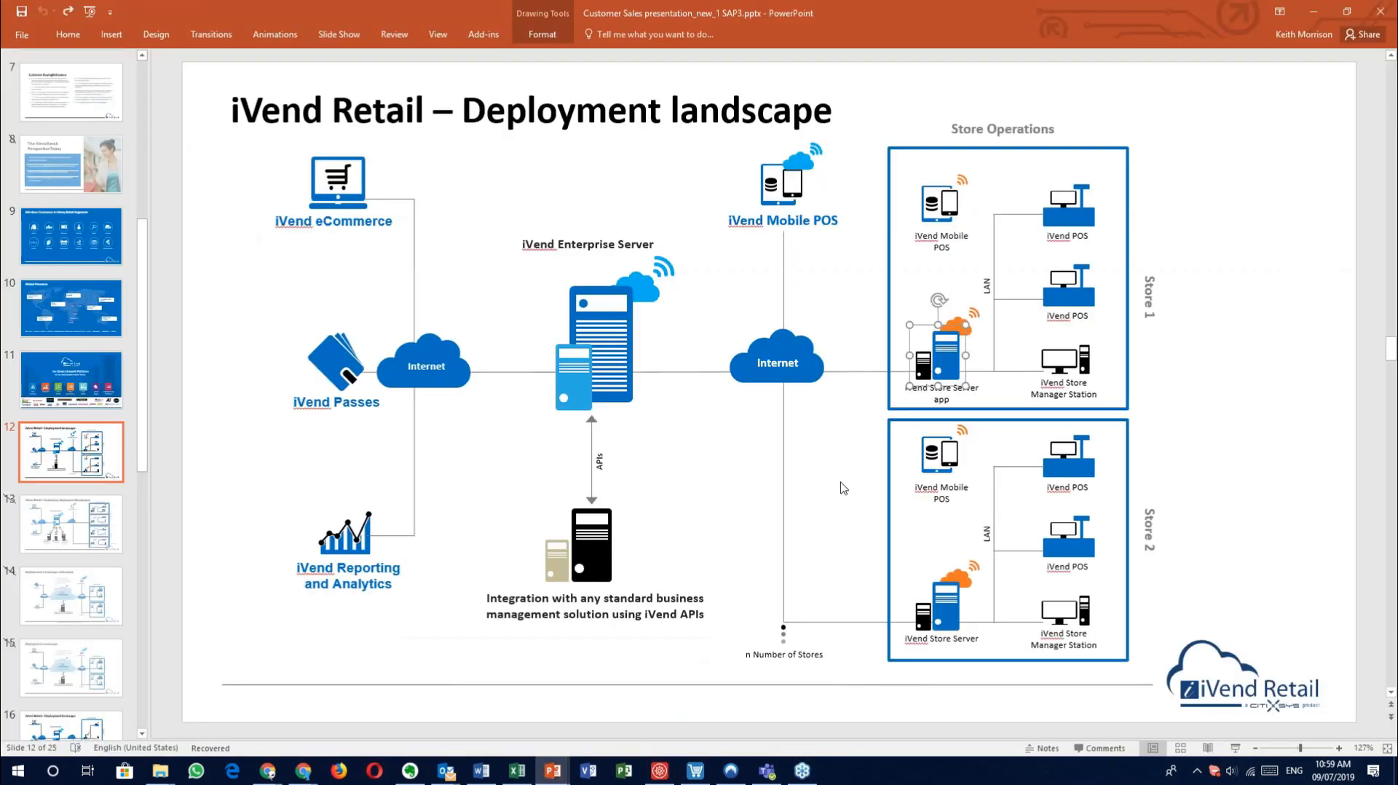
pyautogui.click(1025, 409)
pyautogui.click(1024, 423)
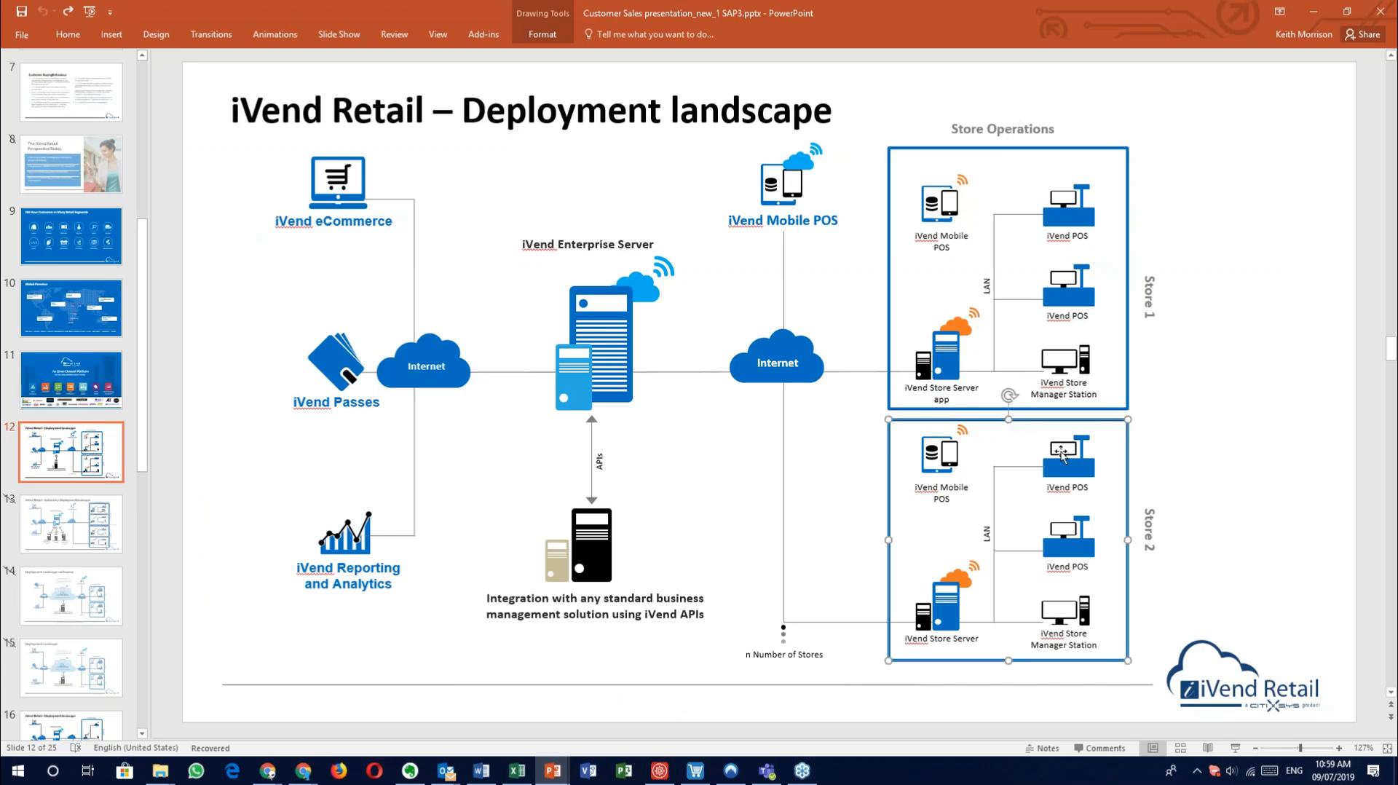
pyautogui.click(976, 147)
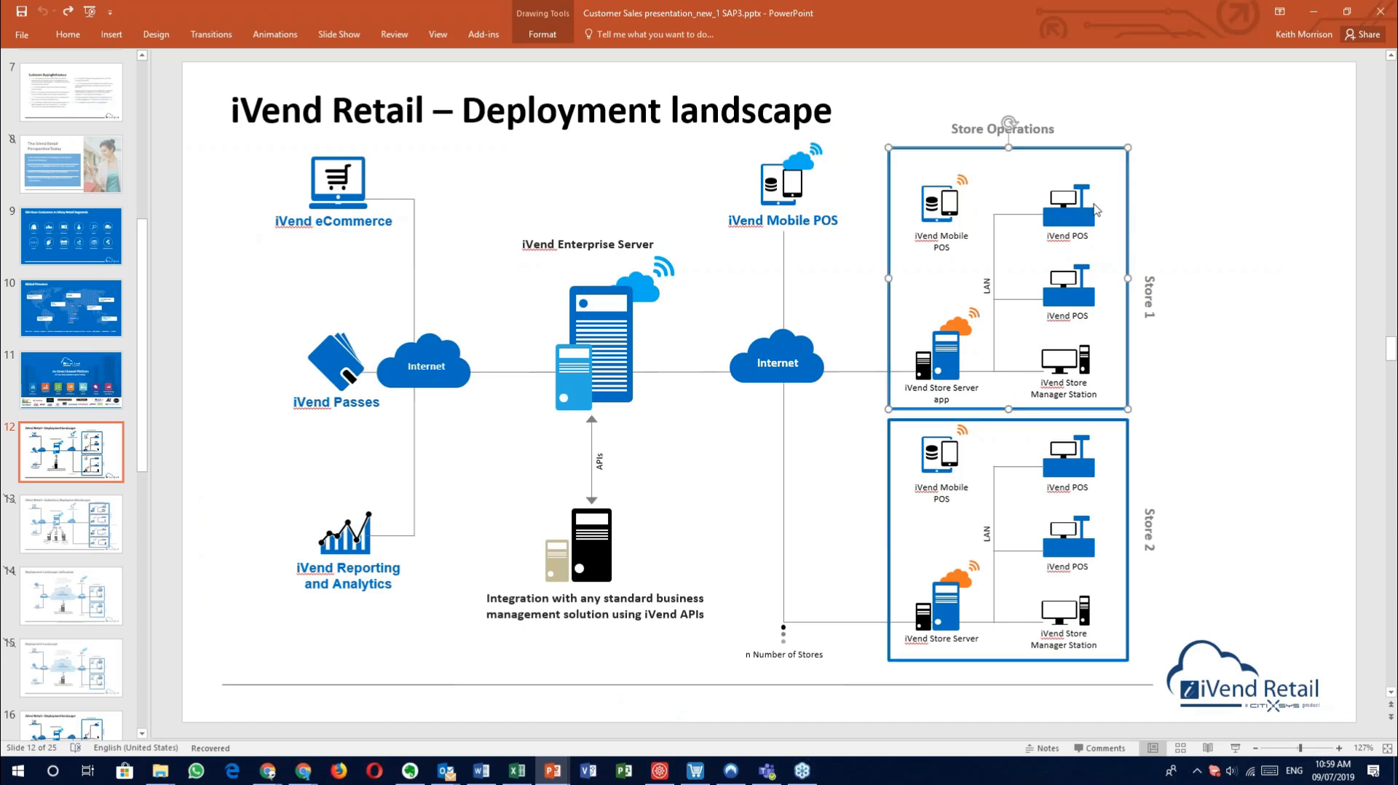
pyautogui.click(999, 421)
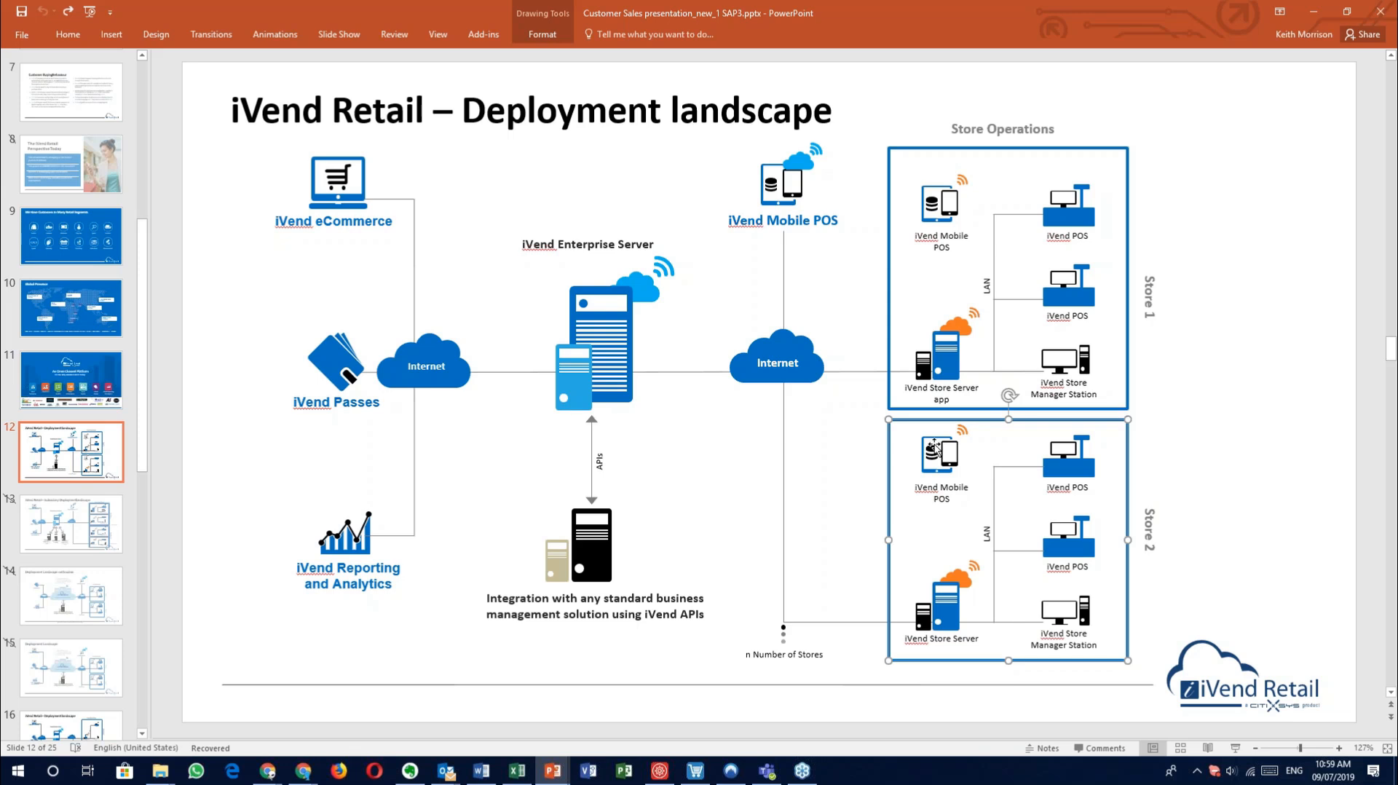
# Step: Return to the iVend Management Console and close Custom Series and Enterprise Settings without saving
pyautogui.click(660, 770)
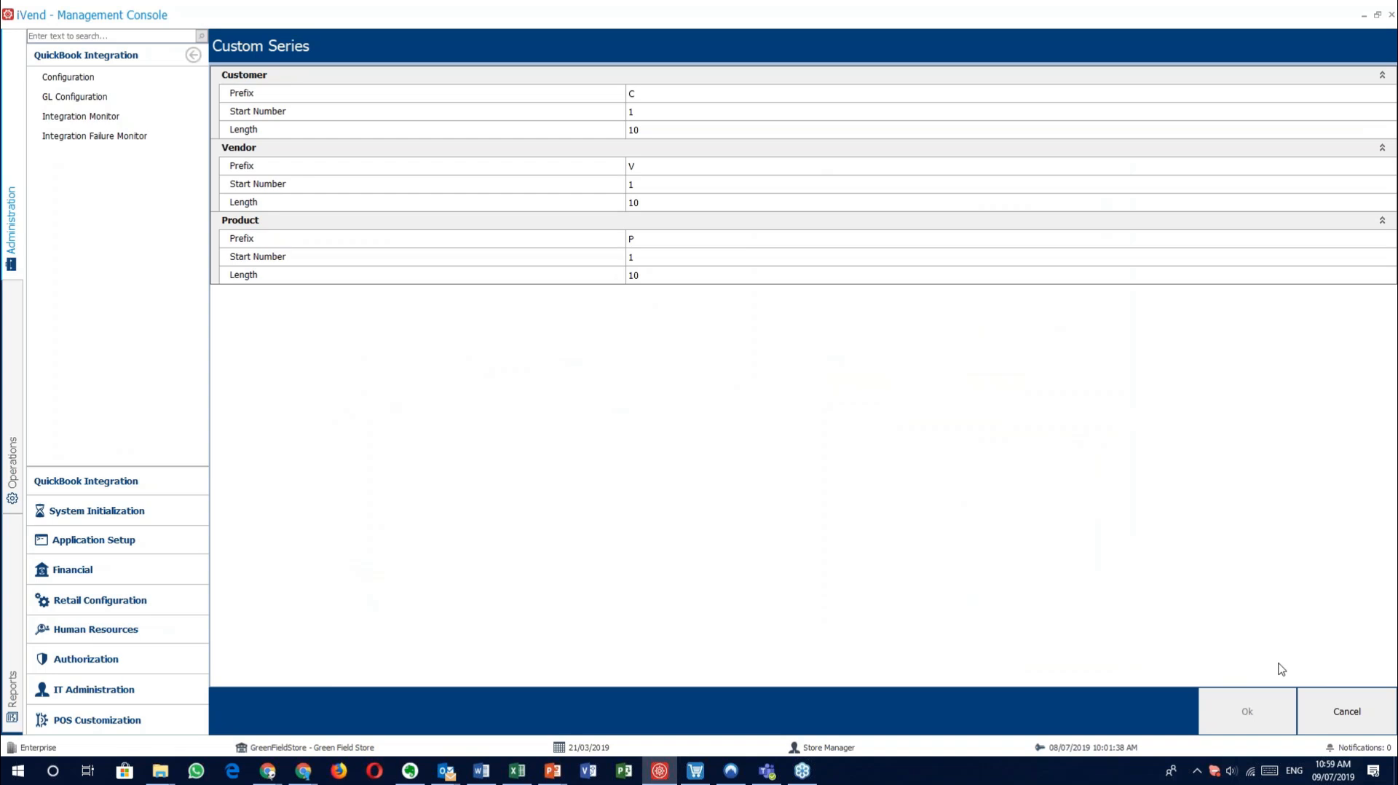
pyautogui.click(1346, 721)
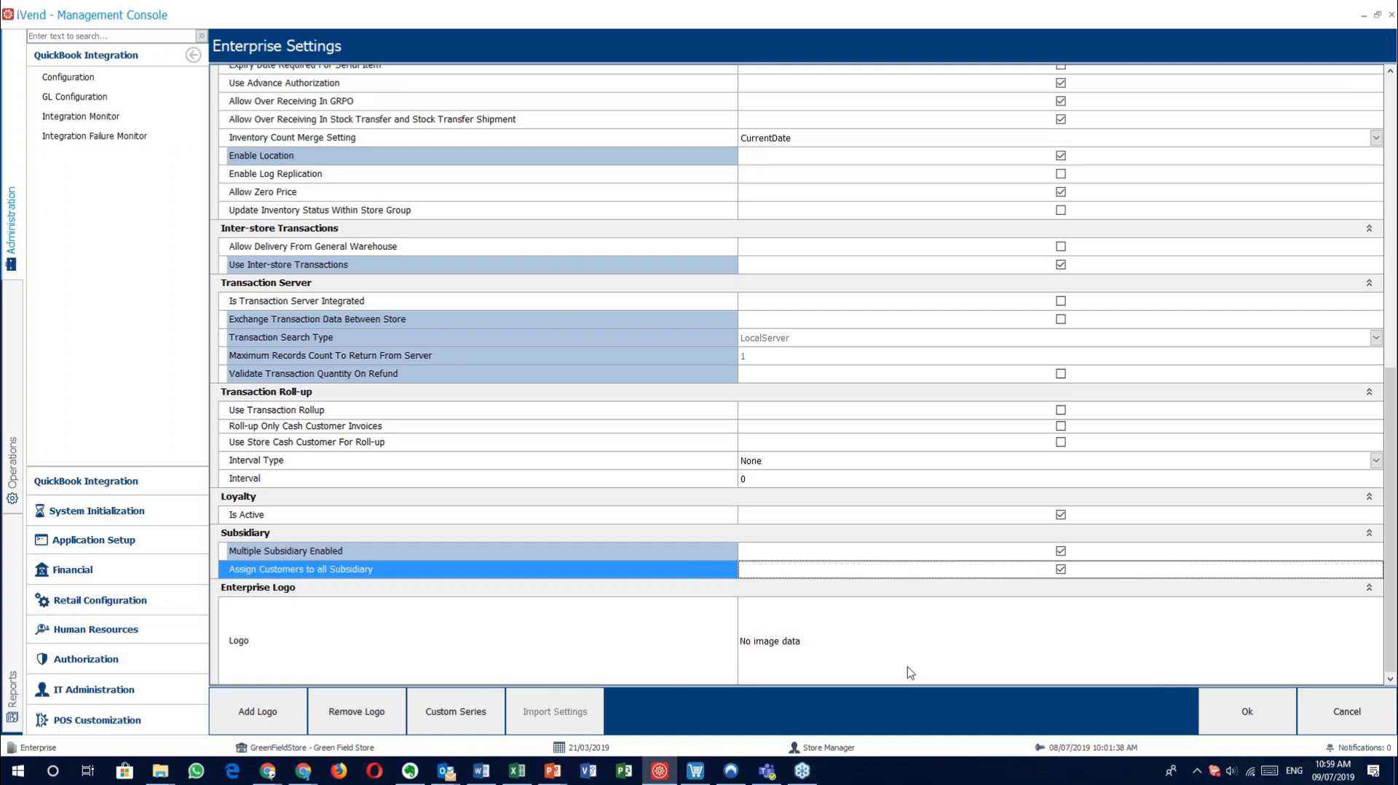
pyautogui.click(1355, 717)
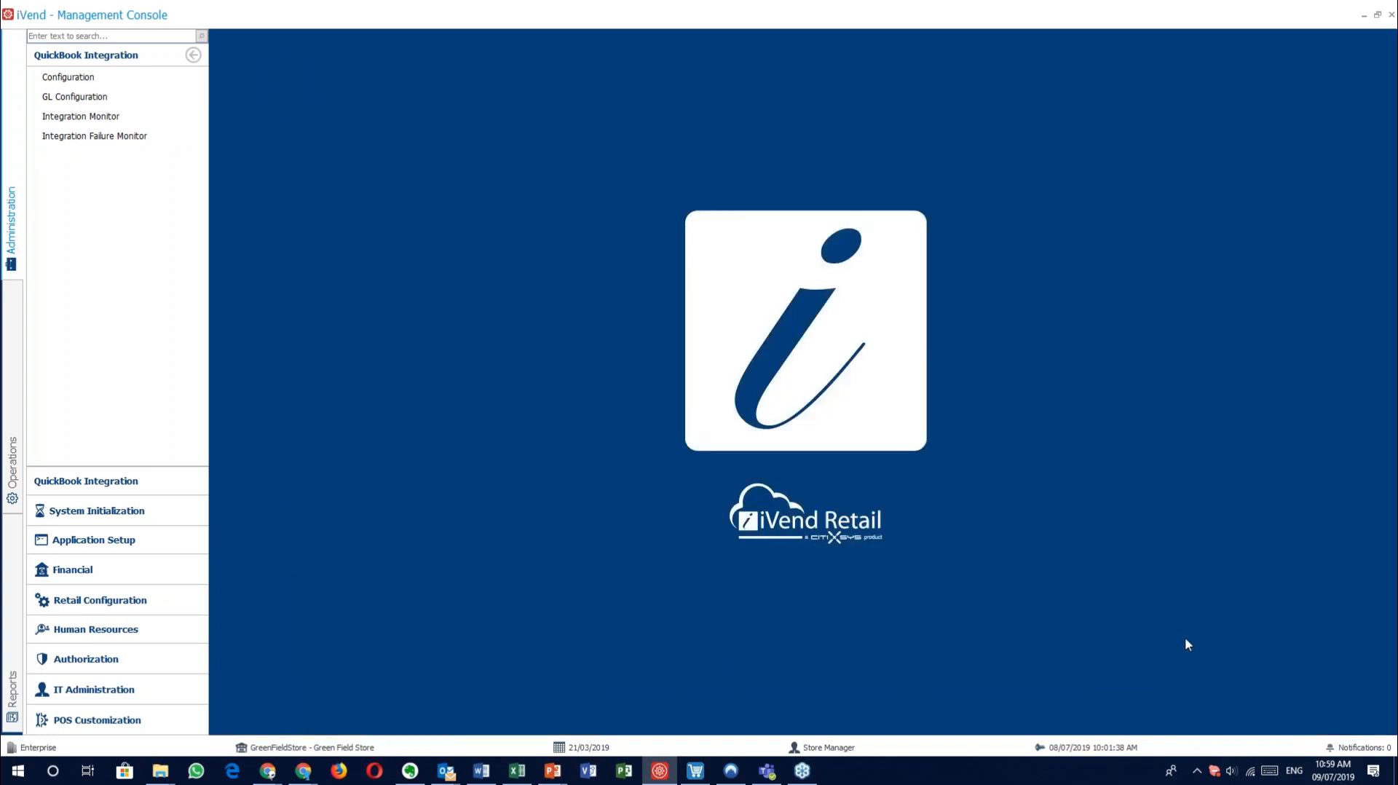
# Step: Open Communication Settings under System Initialization to review the passbook, API server, SMTP and messaging options
pyautogui.click(1385, 203)
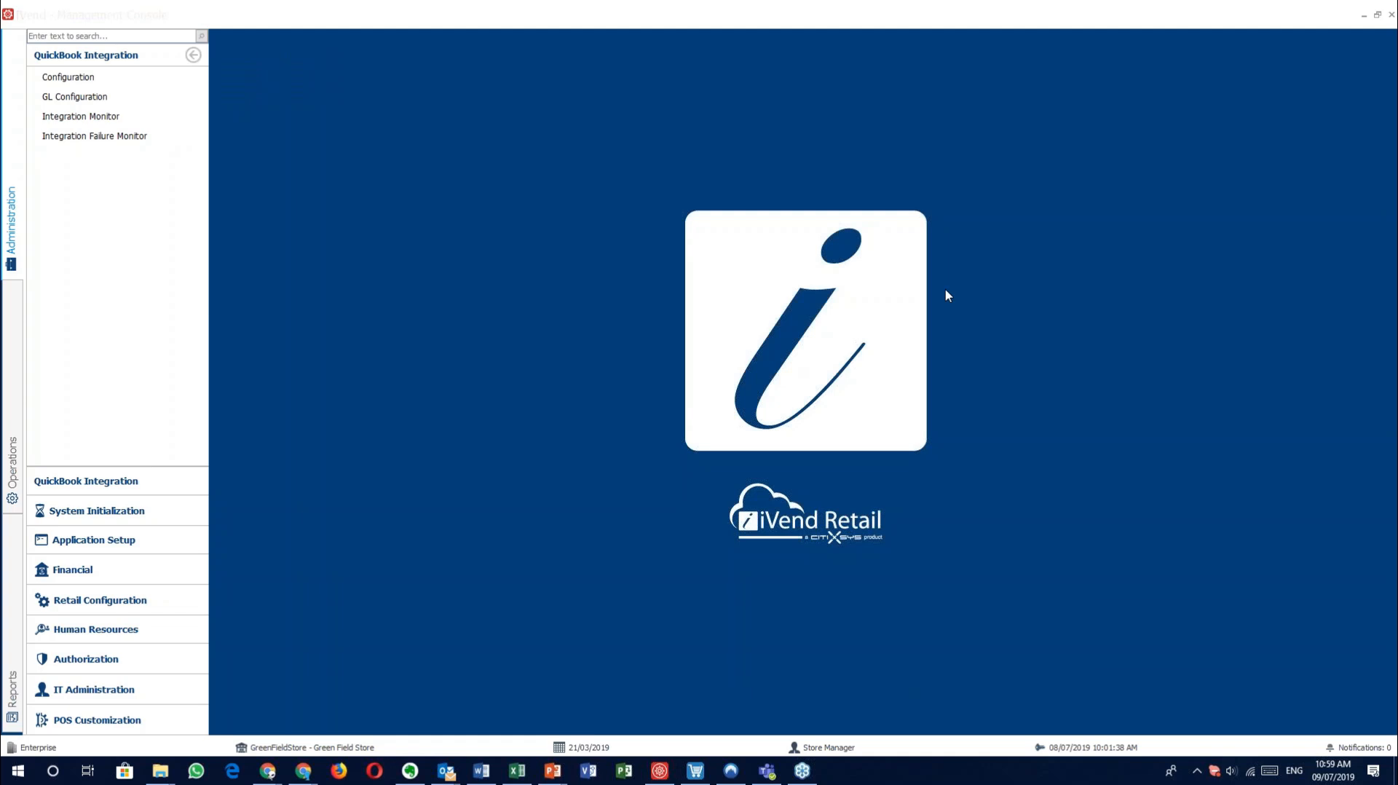
pyautogui.click(139, 519)
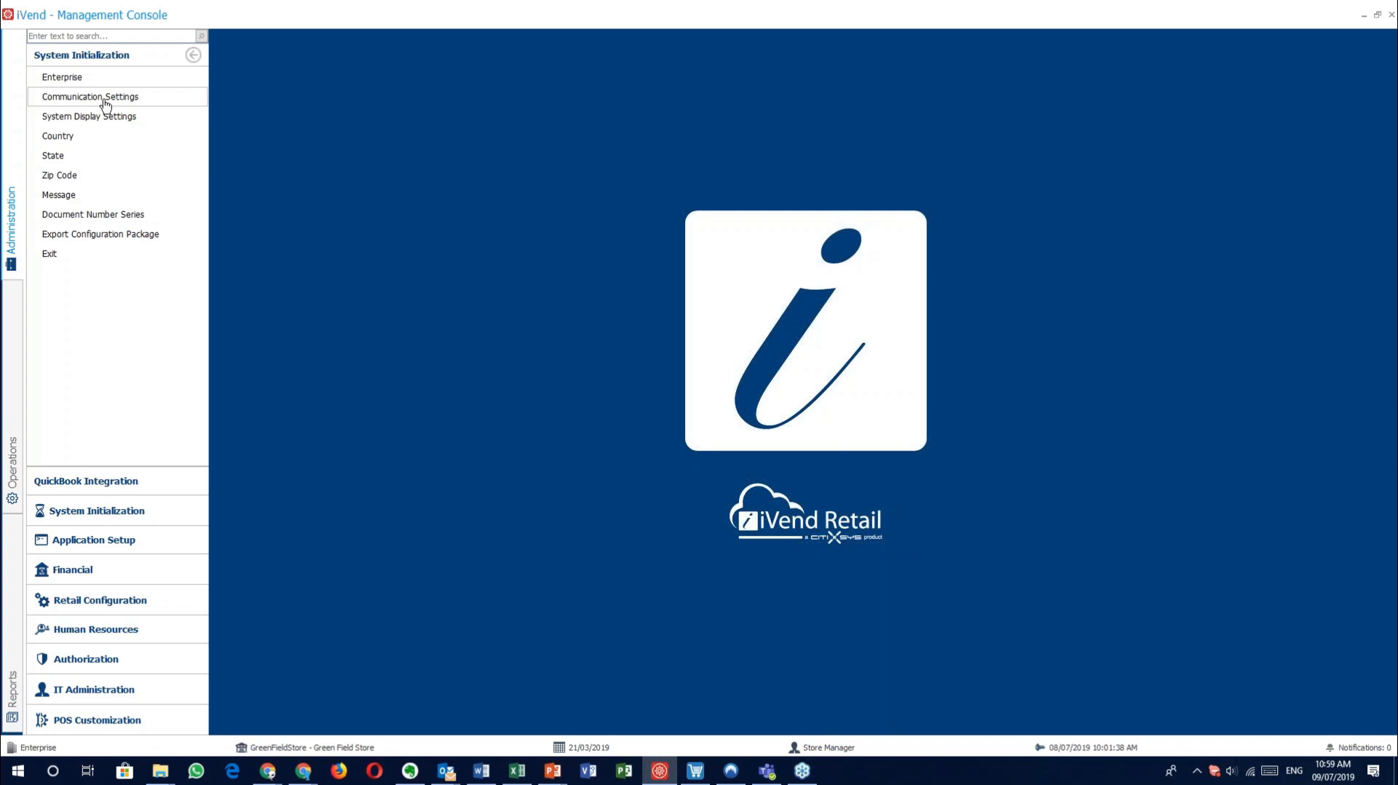
pyautogui.click(106, 98)
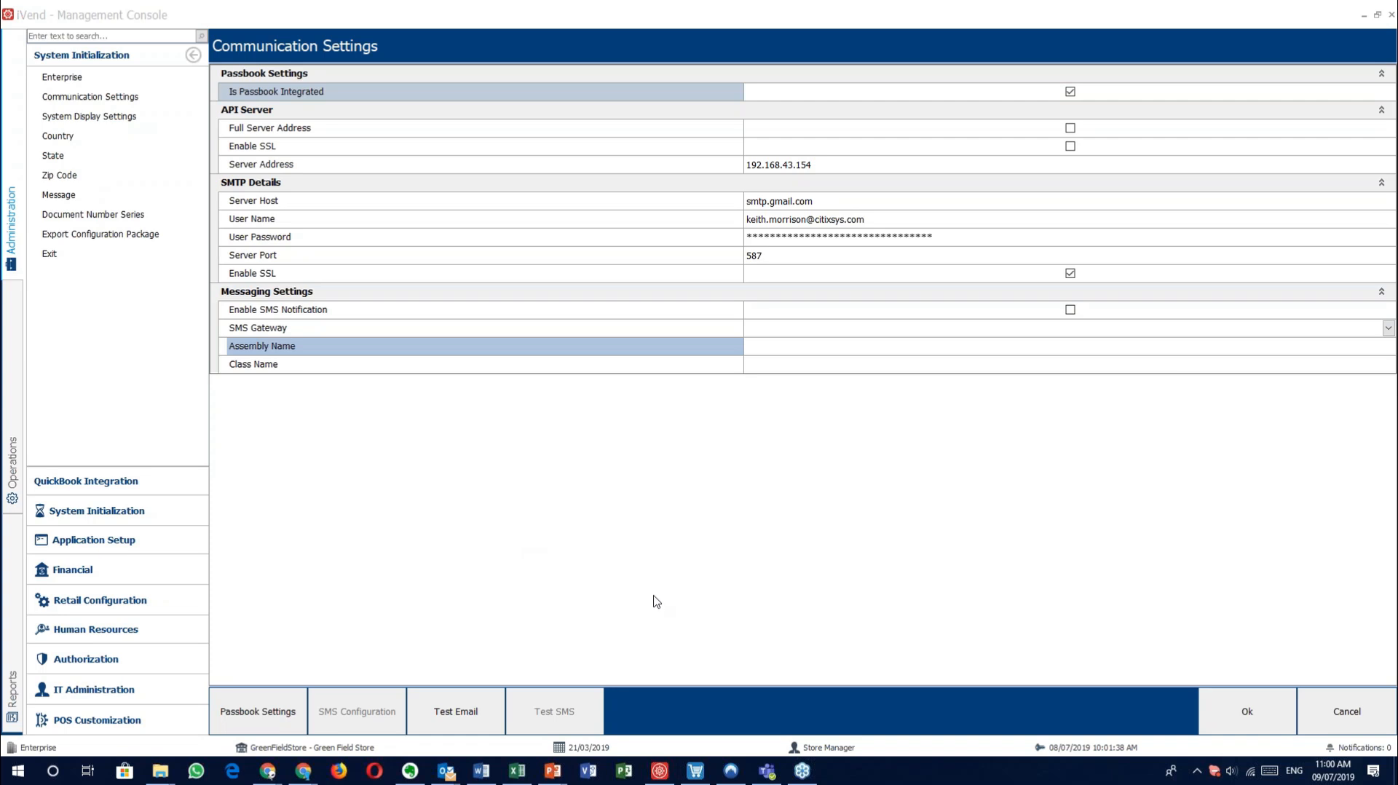
# Step: Switch to PowerPoint and show slide 13, the Subsidiary Deployment landscape, to examine the iVend components
pyautogui.click(622, 701)
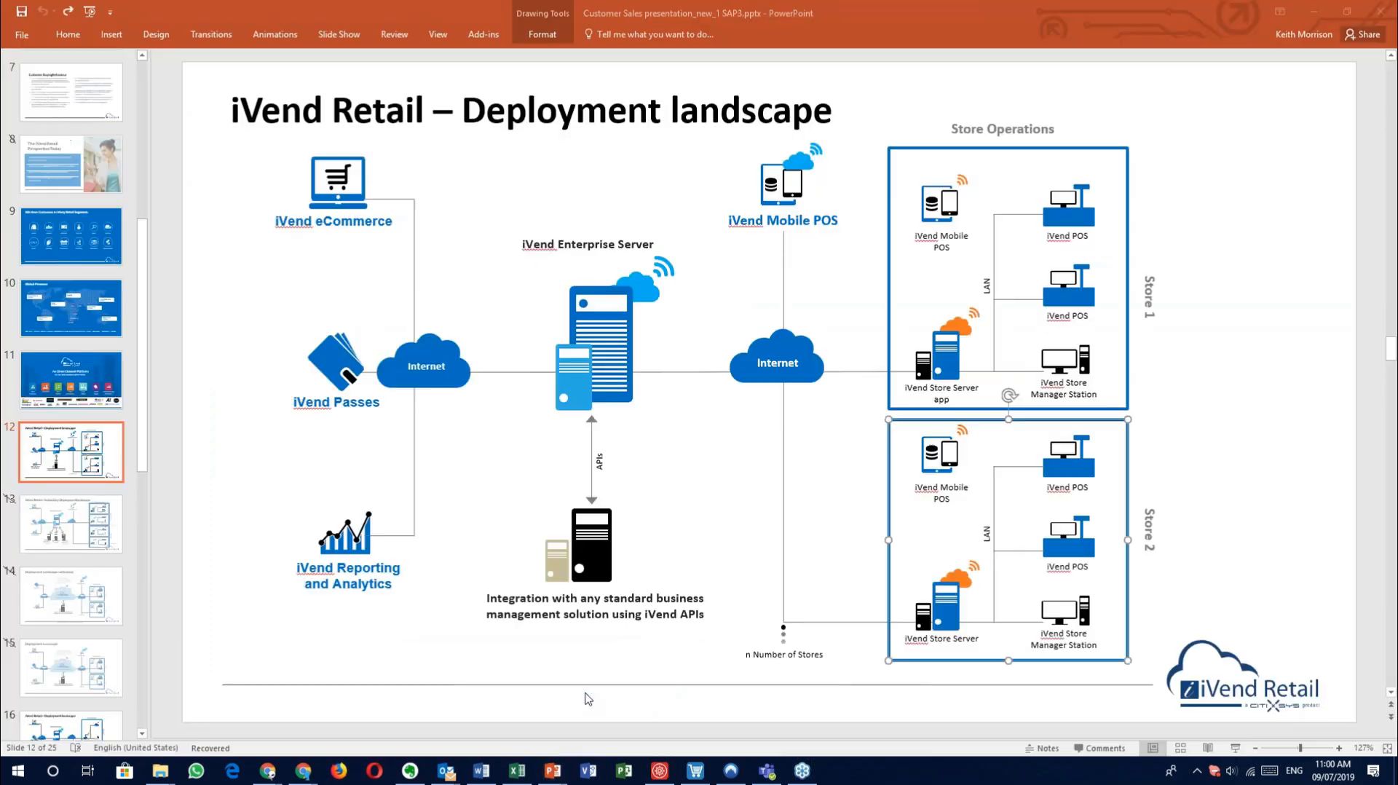
pyautogui.click(71, 525)
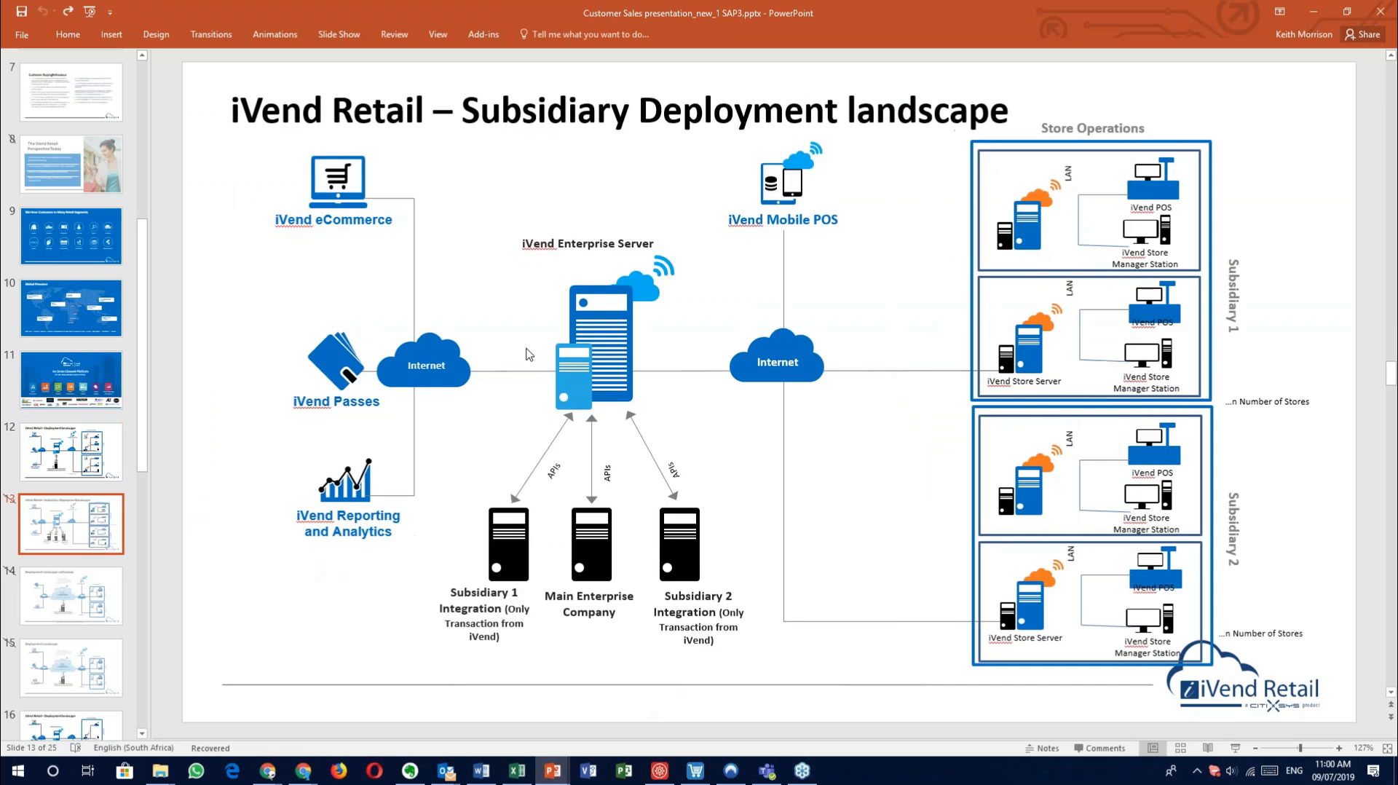
pyautogui.click(945, 241)
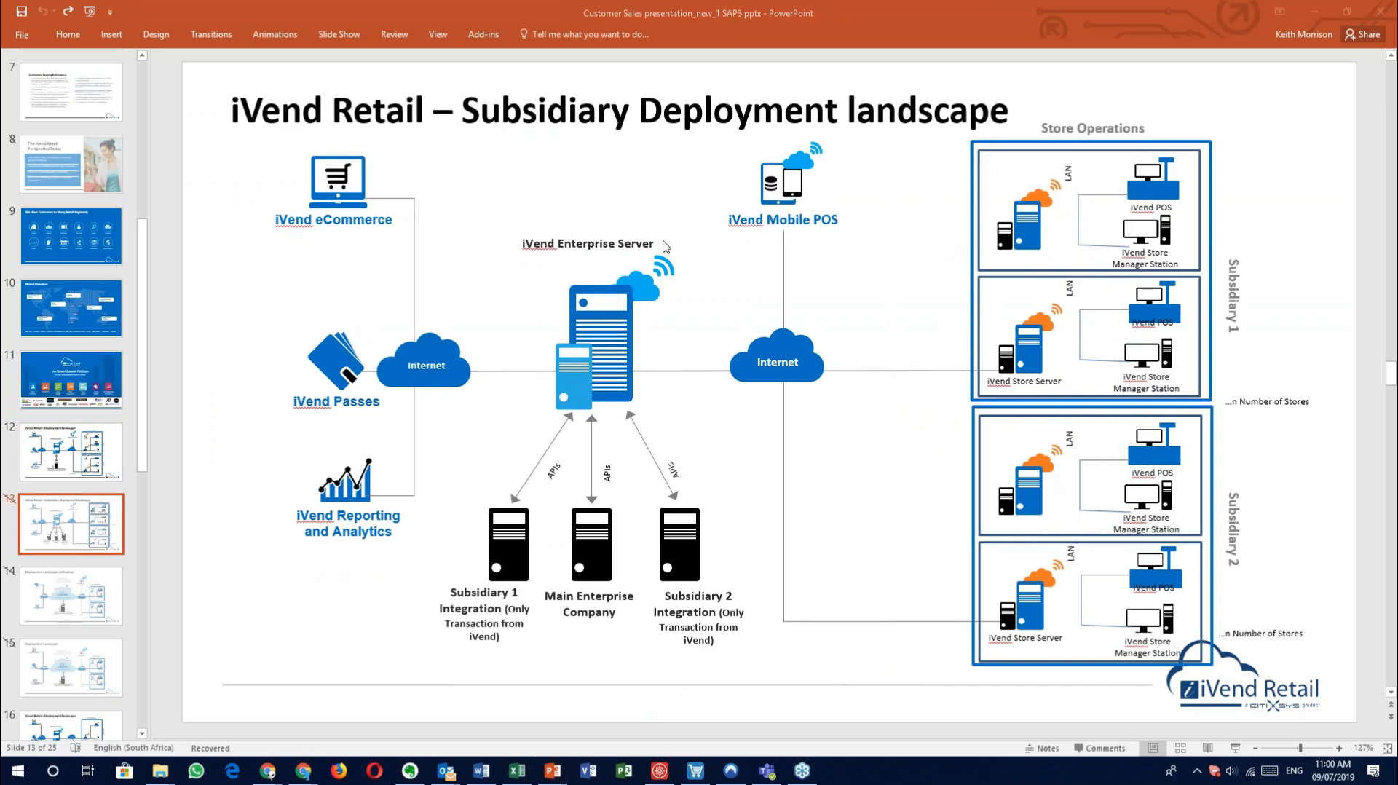
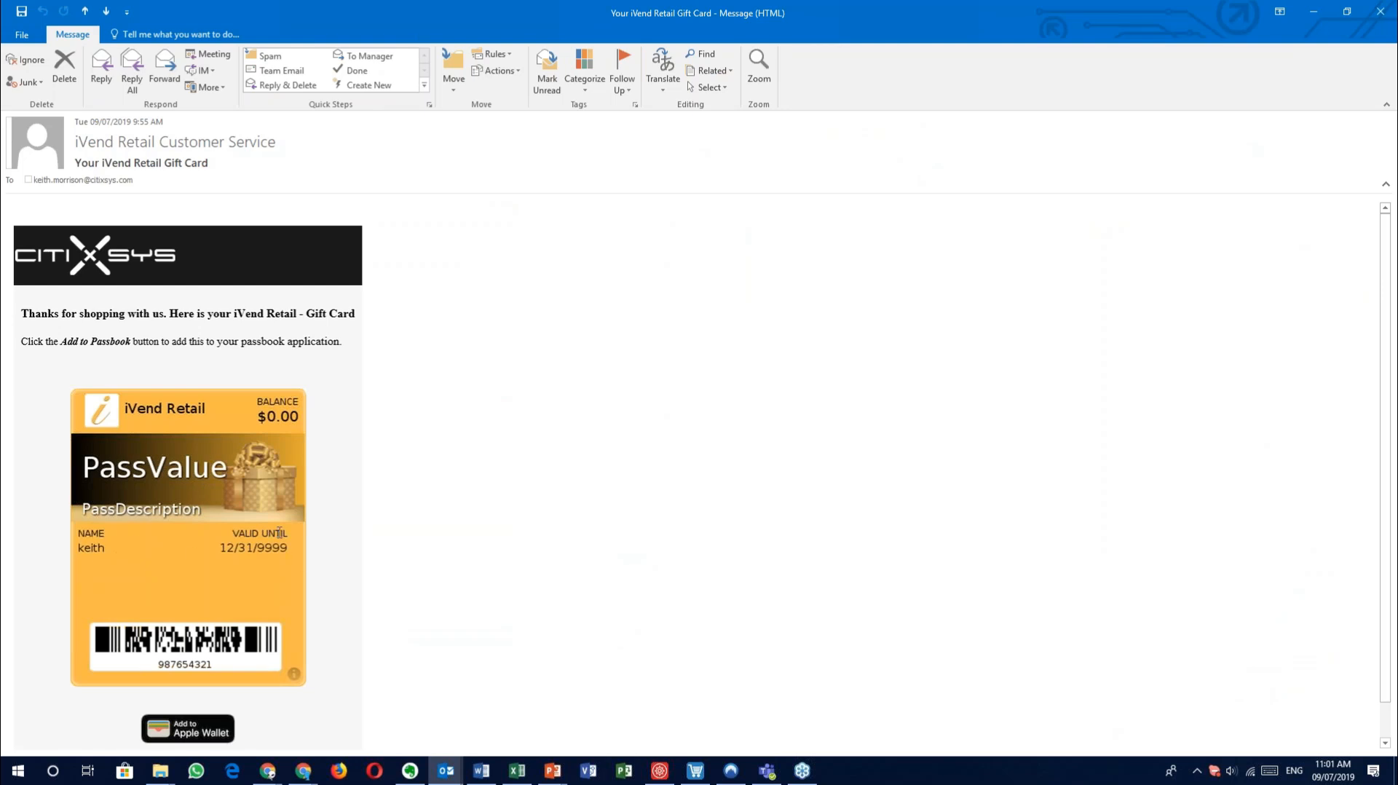
# Step: Review the iVend Retail gift card email in Outlook, including its pass and Add to Apple Wallet option
pyautogui.scroll(-1, 333, 542)
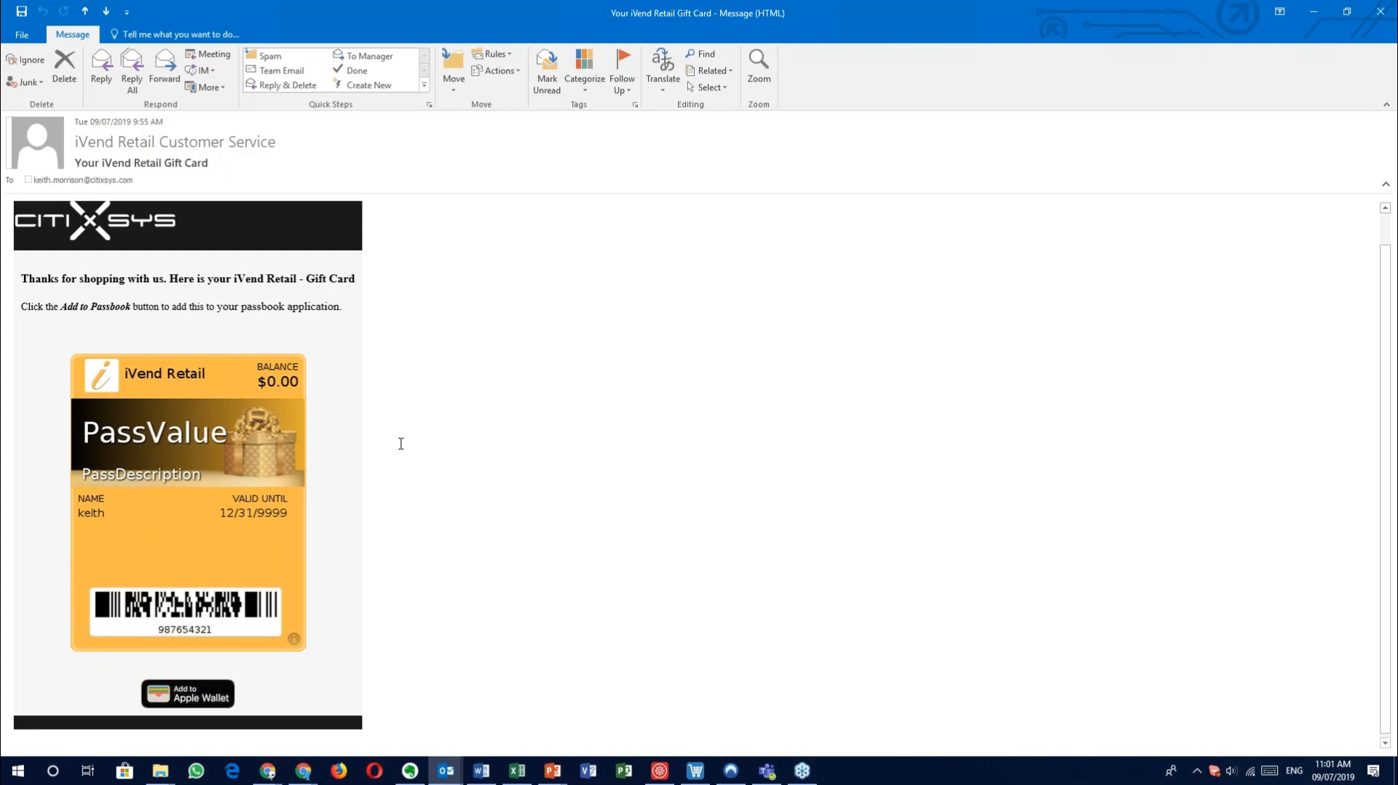
pyautogui.scroll(1, 375, 398)
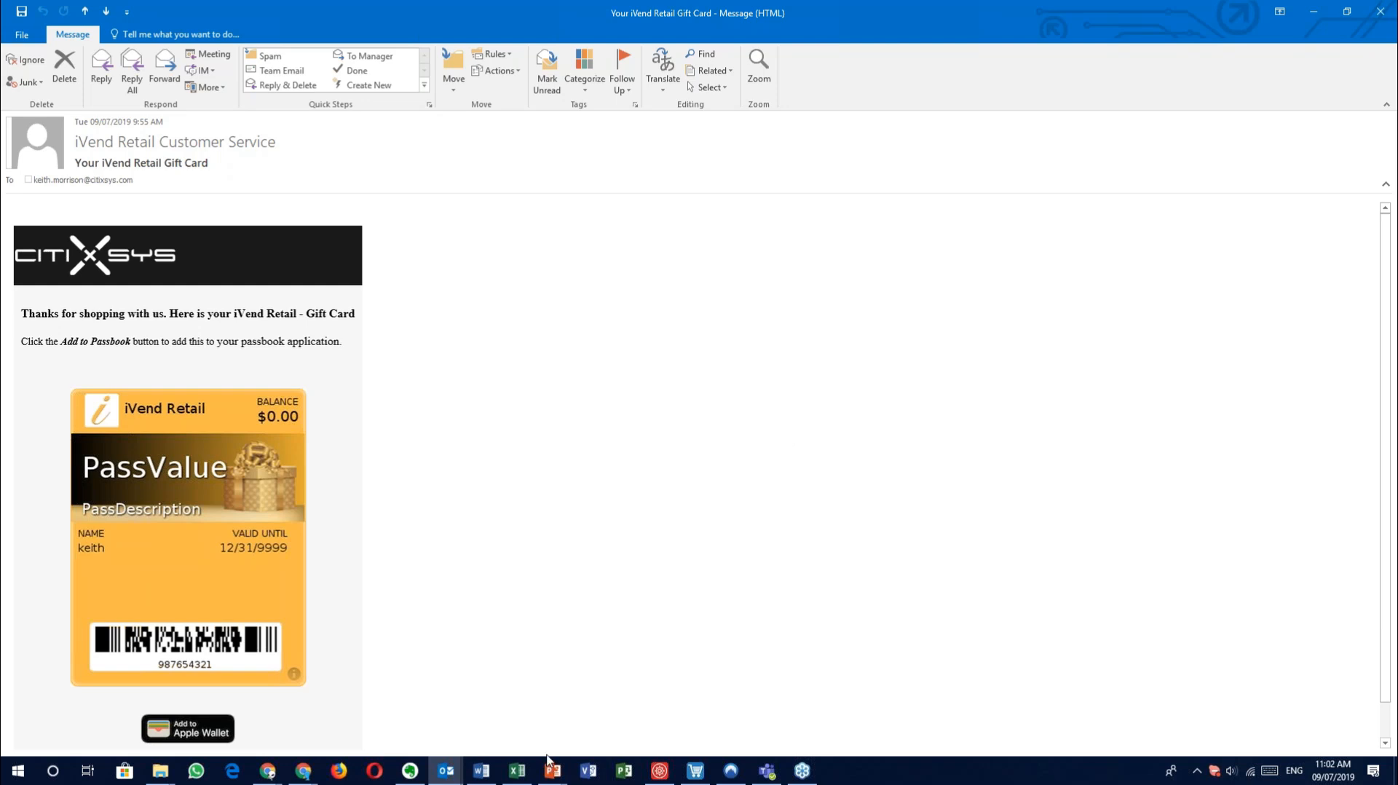
# Step: Return to the iVend Management Console, review the Passbook Settings credentials, pass templates and email templates, and leave them without saving
pyautogui.click(660, 771)
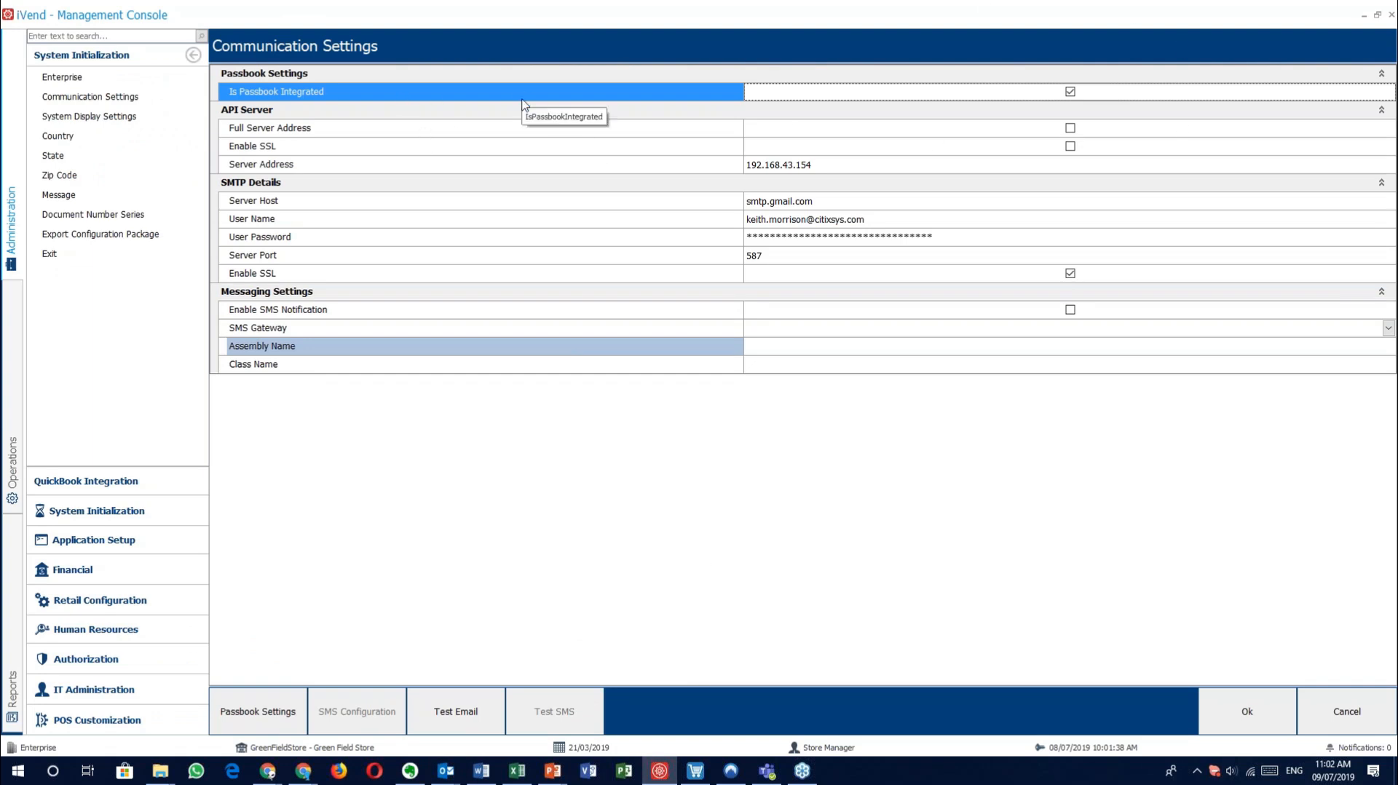
pyautogui.click(259, 713)
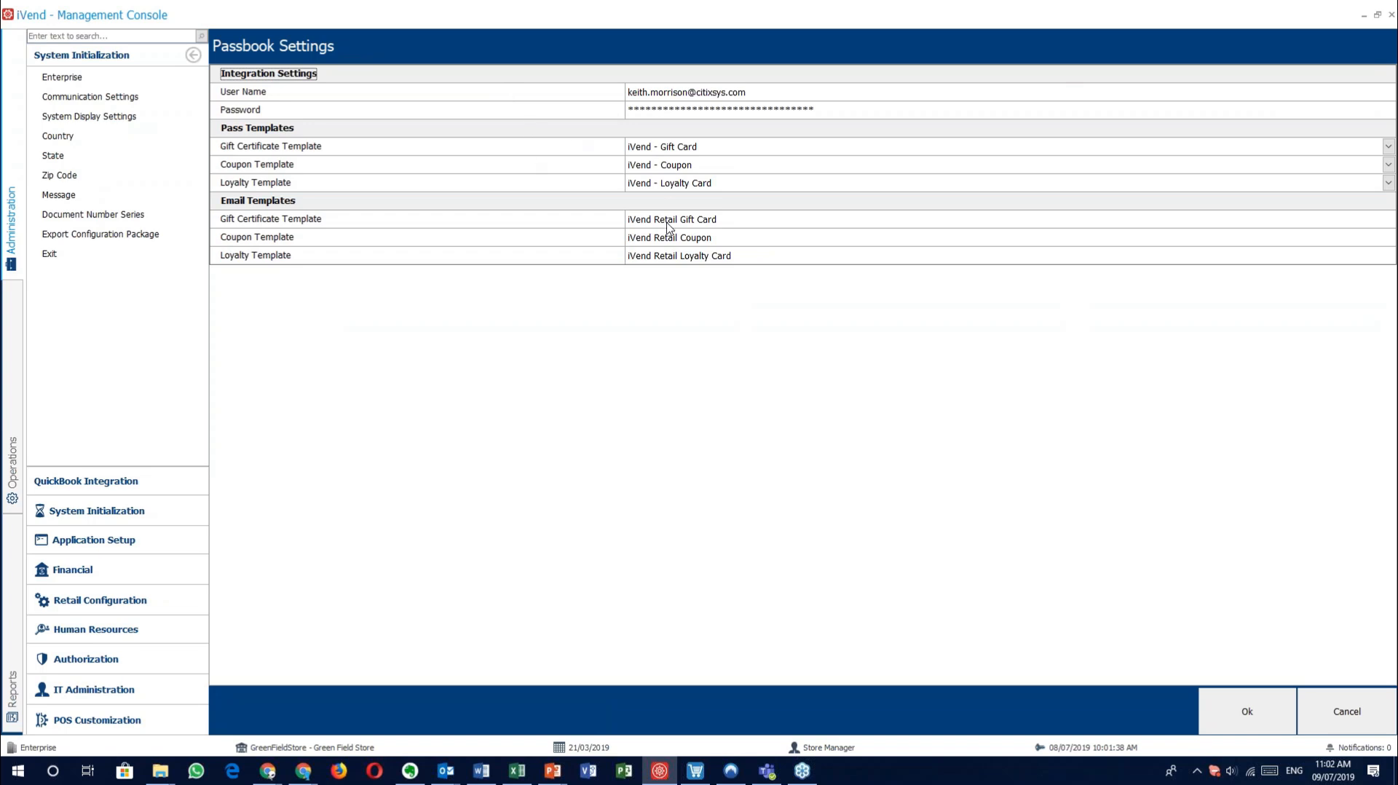
pyautogui.click(1346, 712)
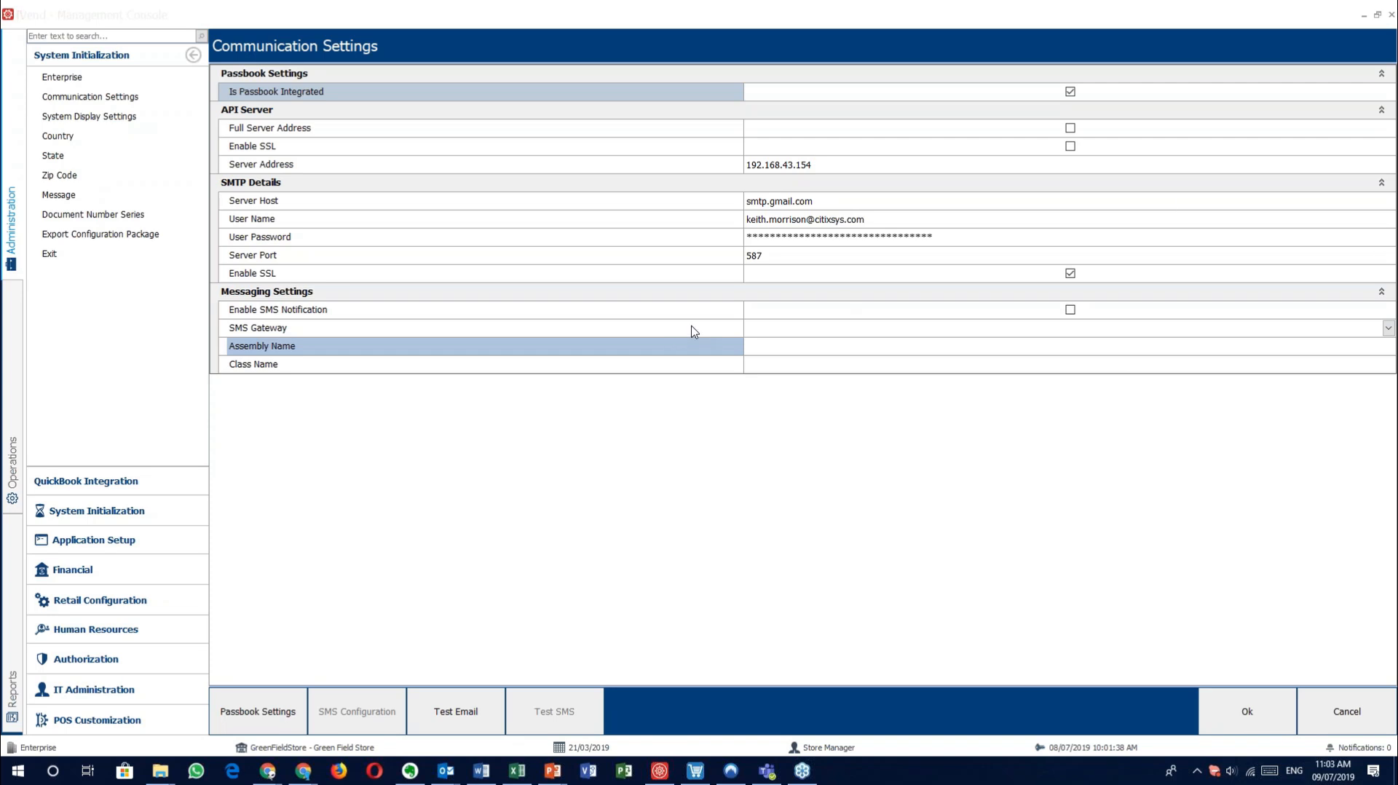
# Step: Review the API Server options from Full Server Address and the SMTP Details from Server Host
pyautogui.click(370, 129)
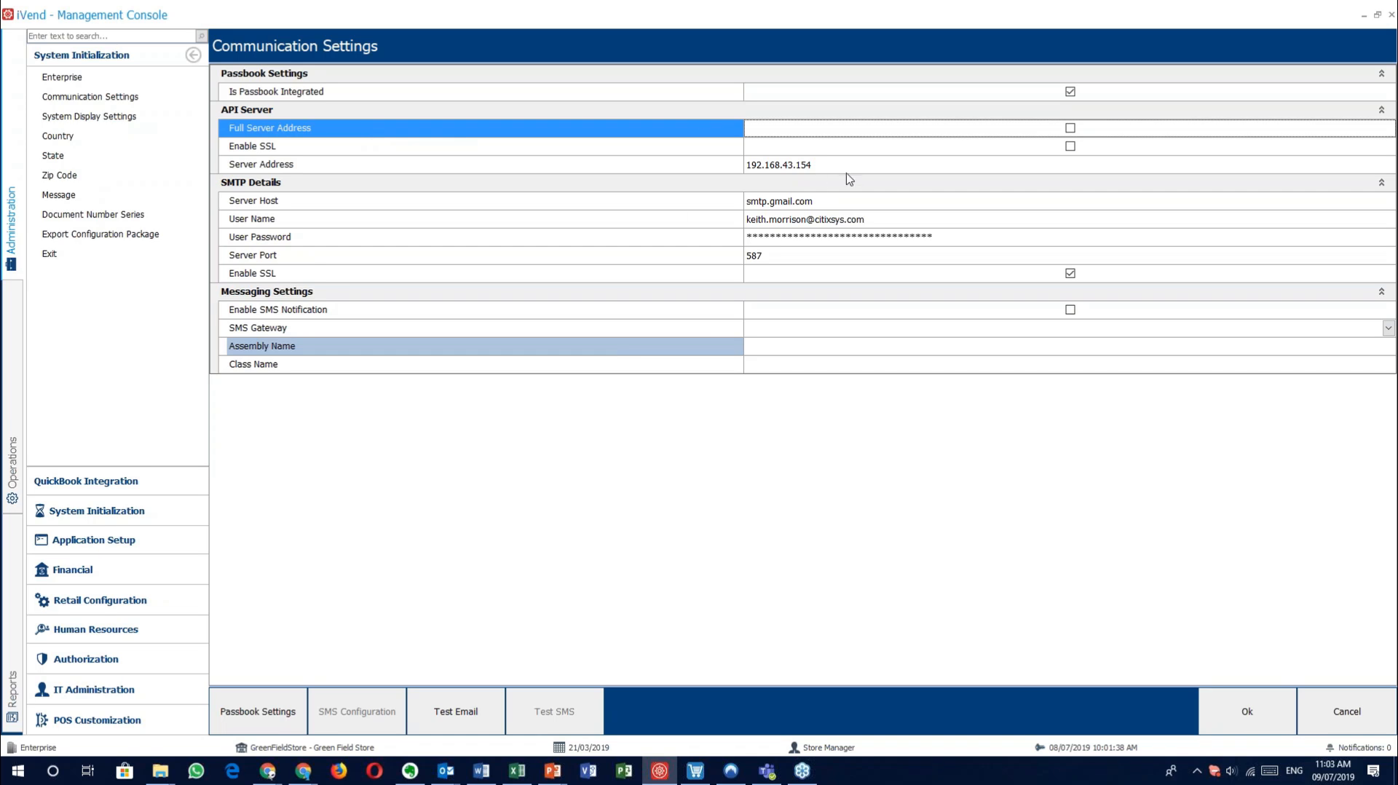
pyautogui.click(470, 203)
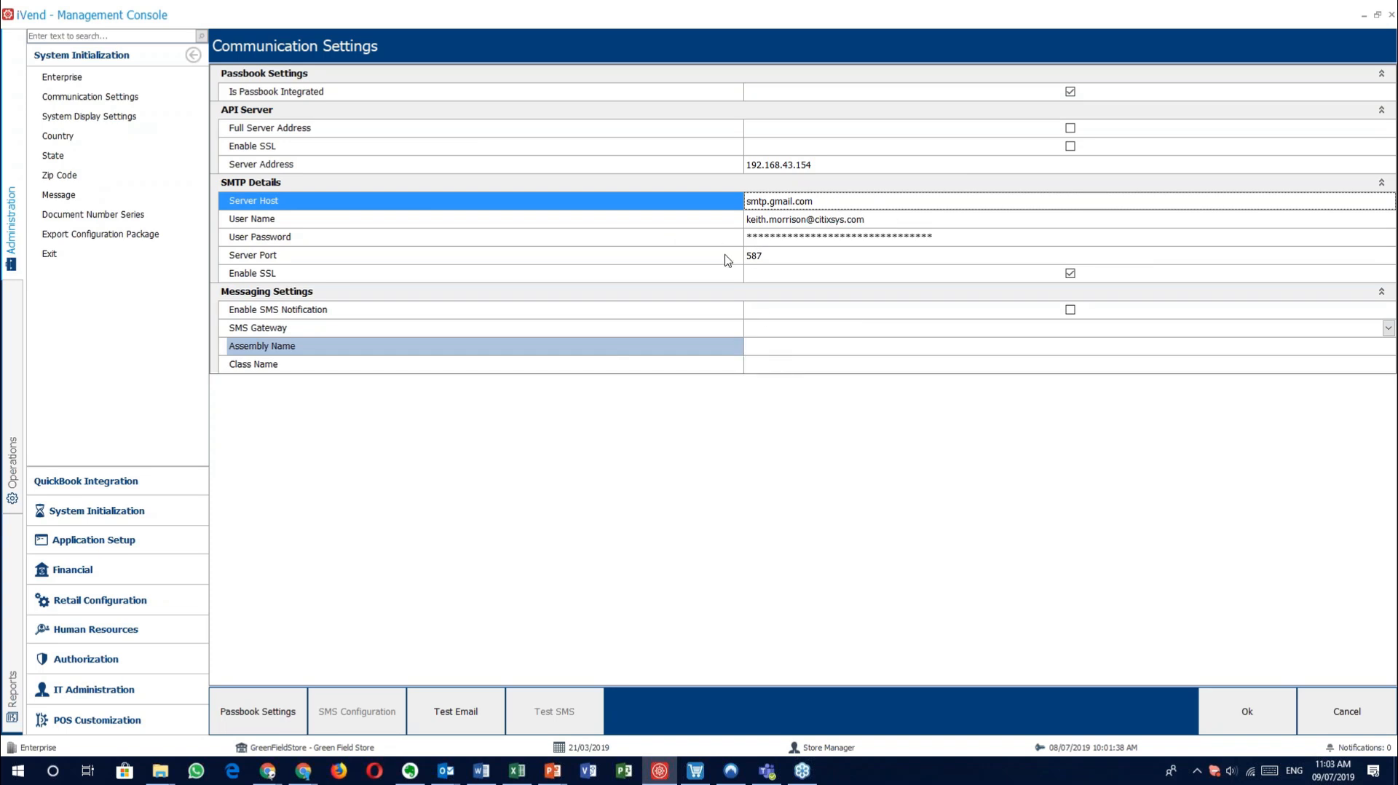
# Step: Review the SMTP user name, port and SSL options and the available SMS gateways, and leave Communication Settings without saving
pyautogui.click(716, 222)
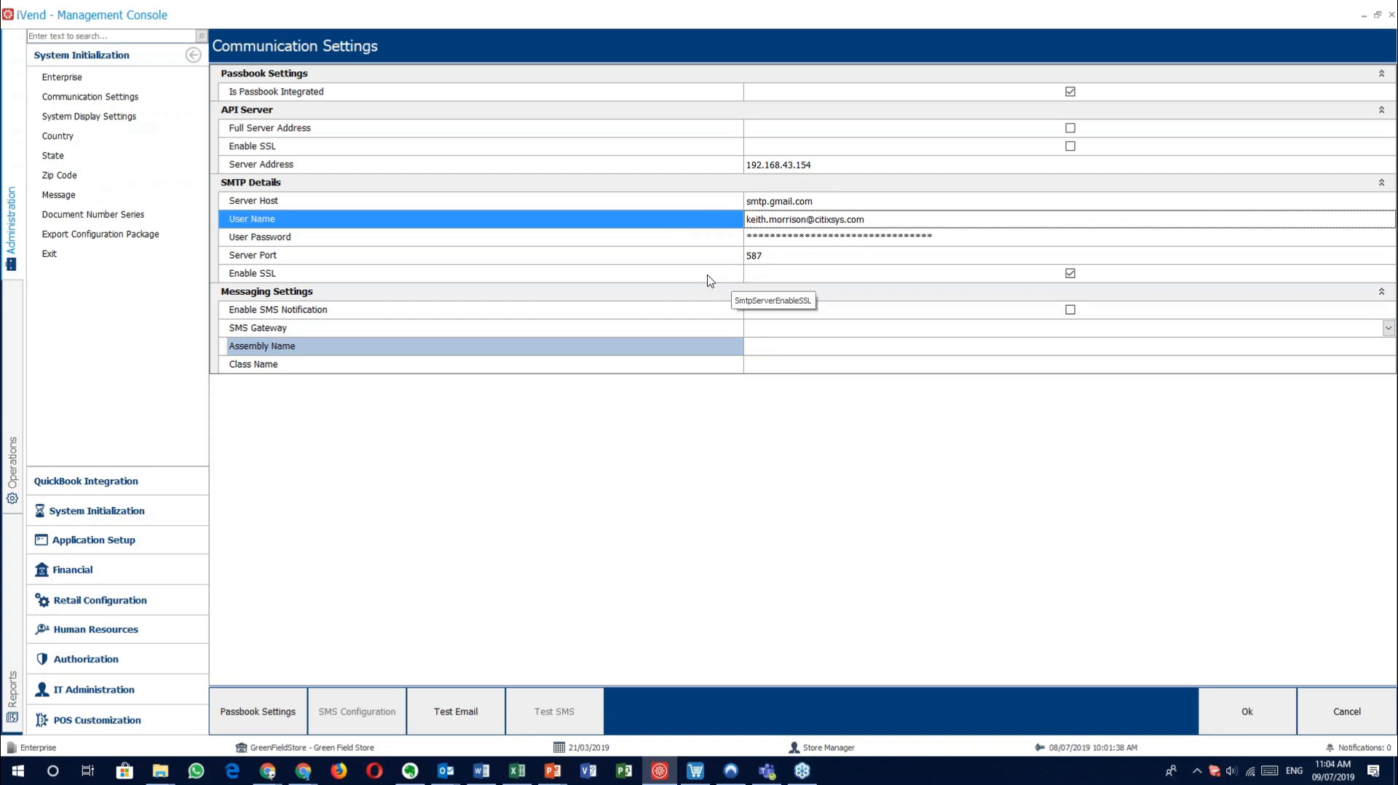
pyautogui.click(675, 259)
pyautogui.click(637, 279)
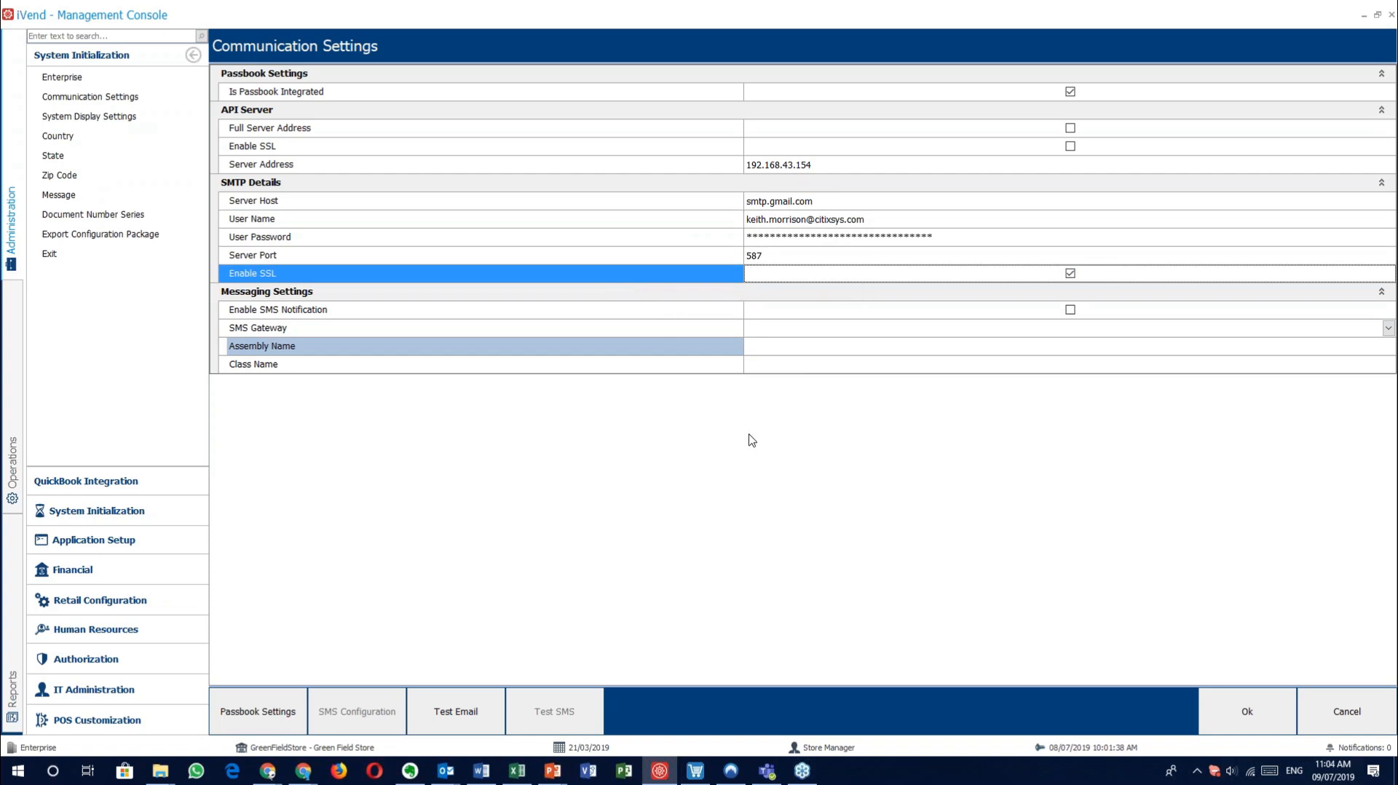
pyautogui.click(822, 334)
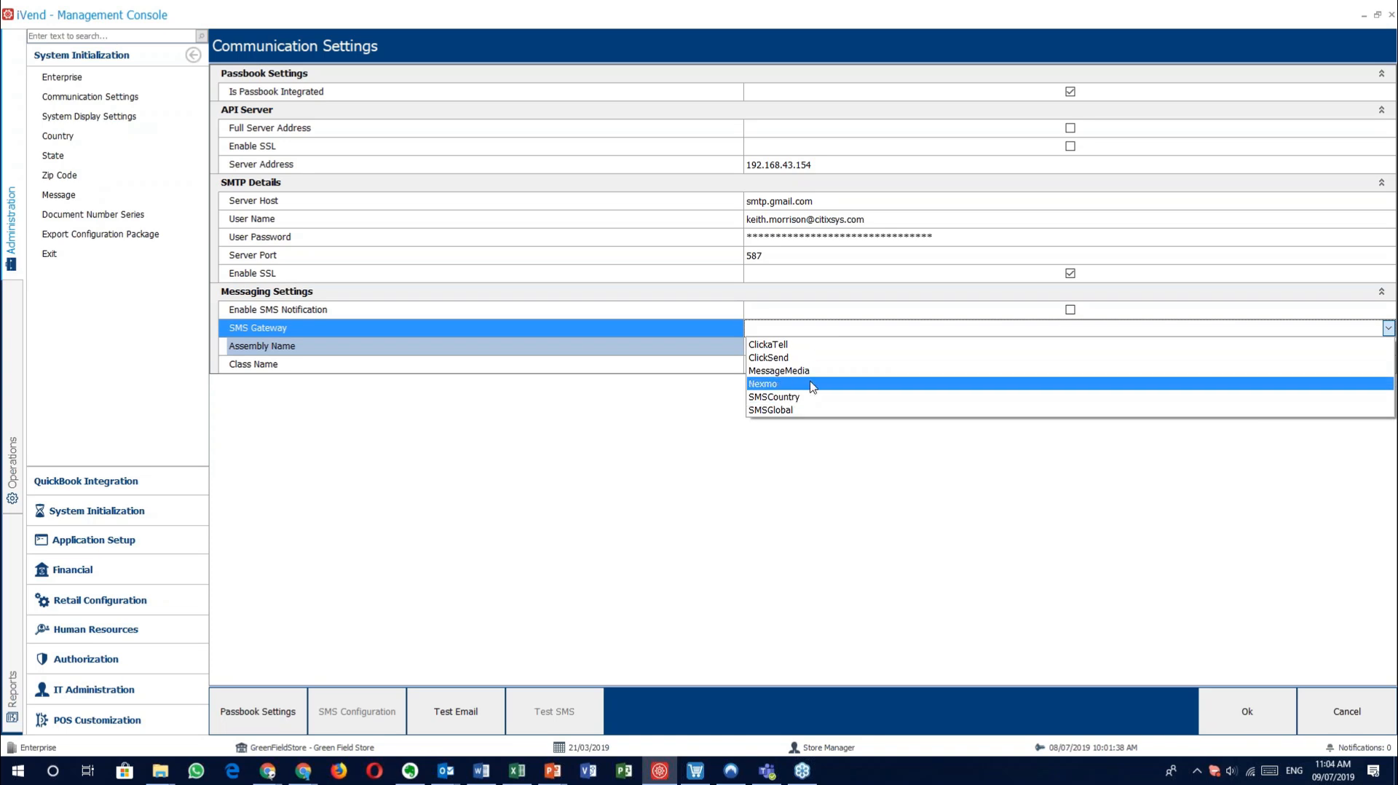
pyautogui.click(868, 582)
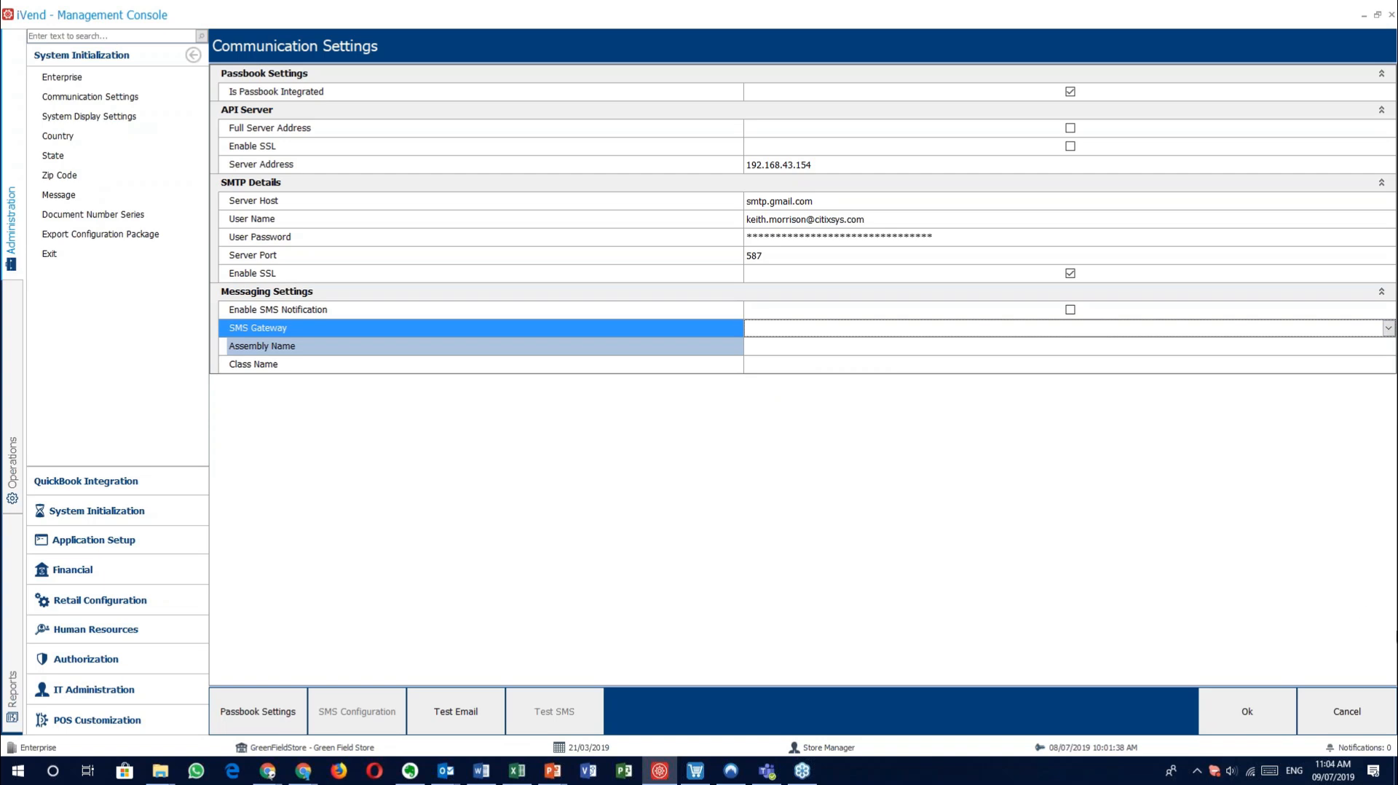
pyautogui.click(1346, 713)
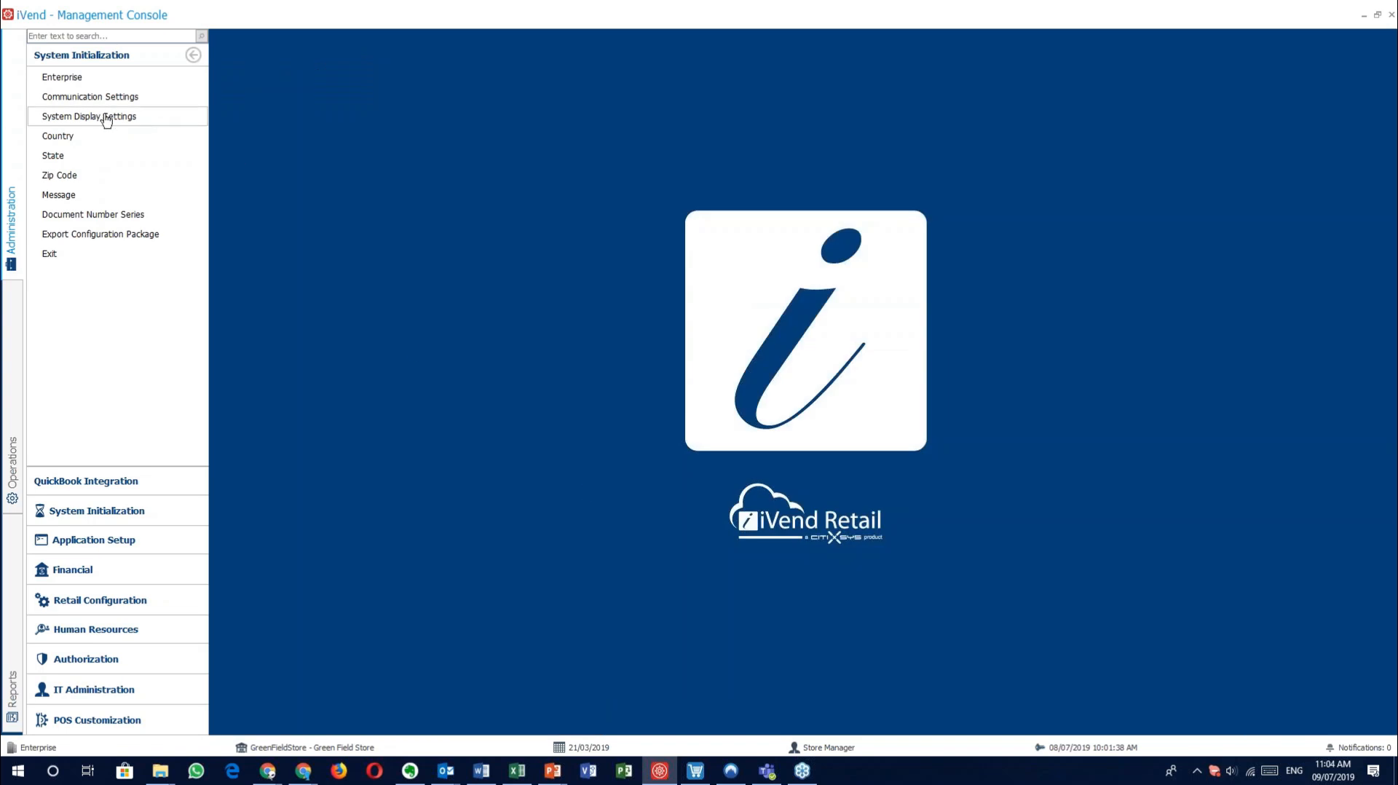
# Step: Show the Country and State lists, view the Colorado state record, and close it and the state list
pyautogui.click(57, 138)
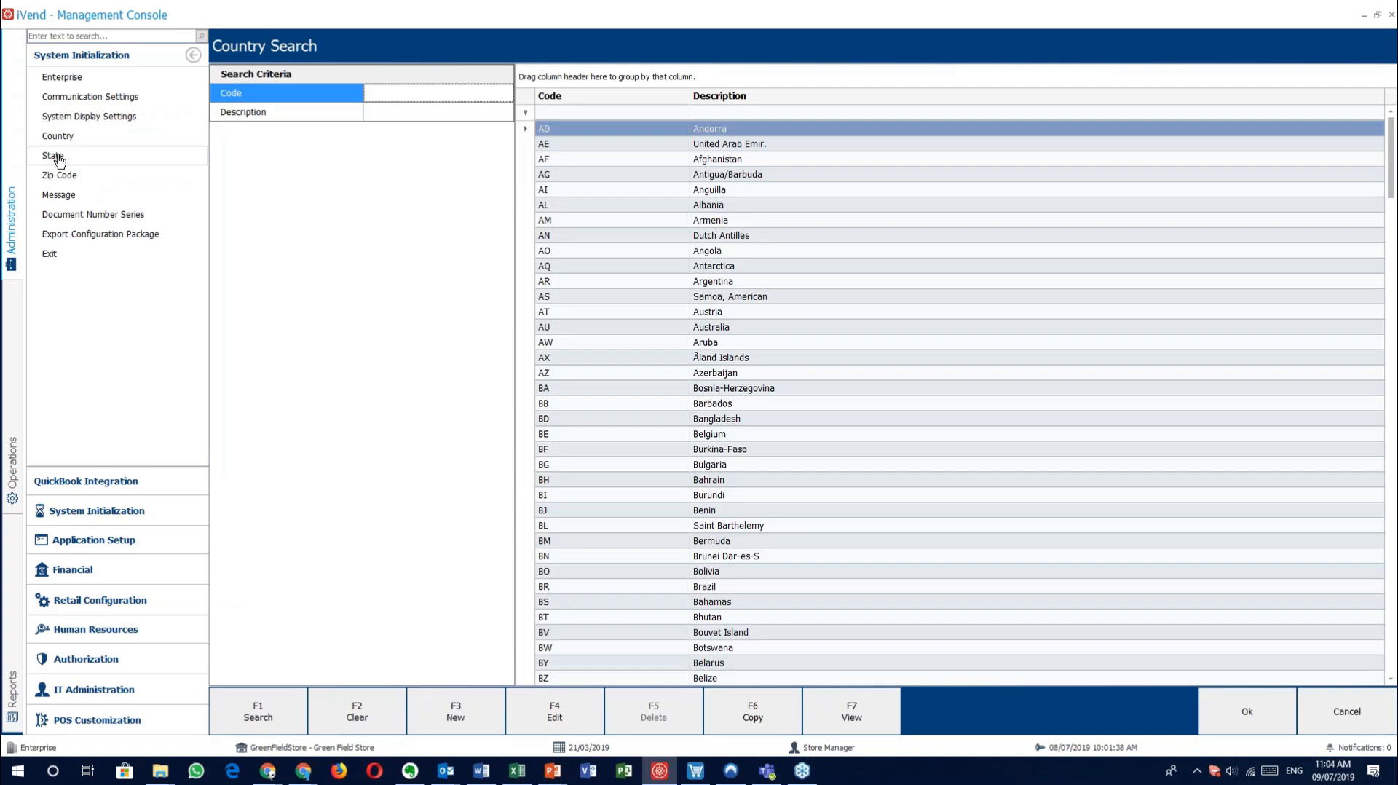
pyautogui.click(59, 157)
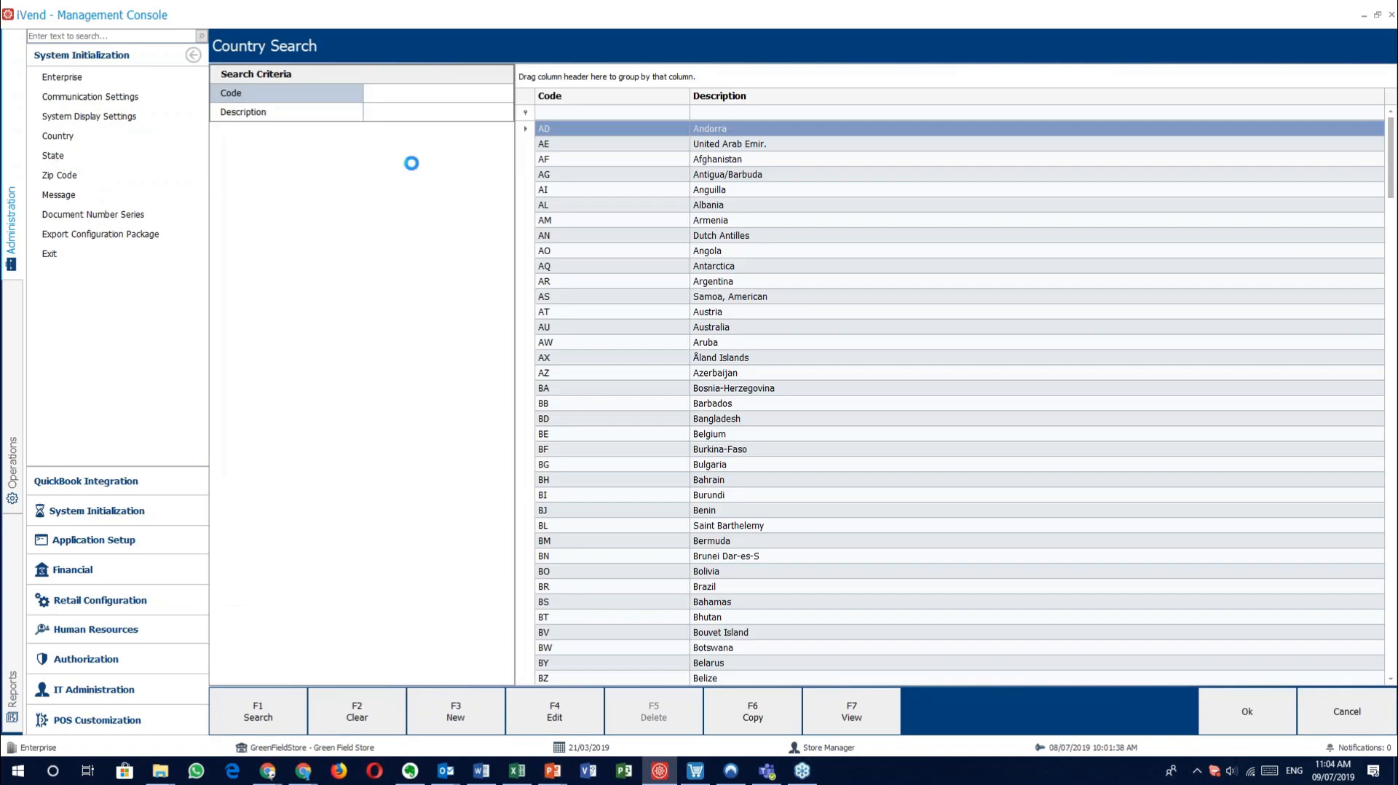
pyautogui.click(663, 221)
pyautogui.doubleClick(662, 220)
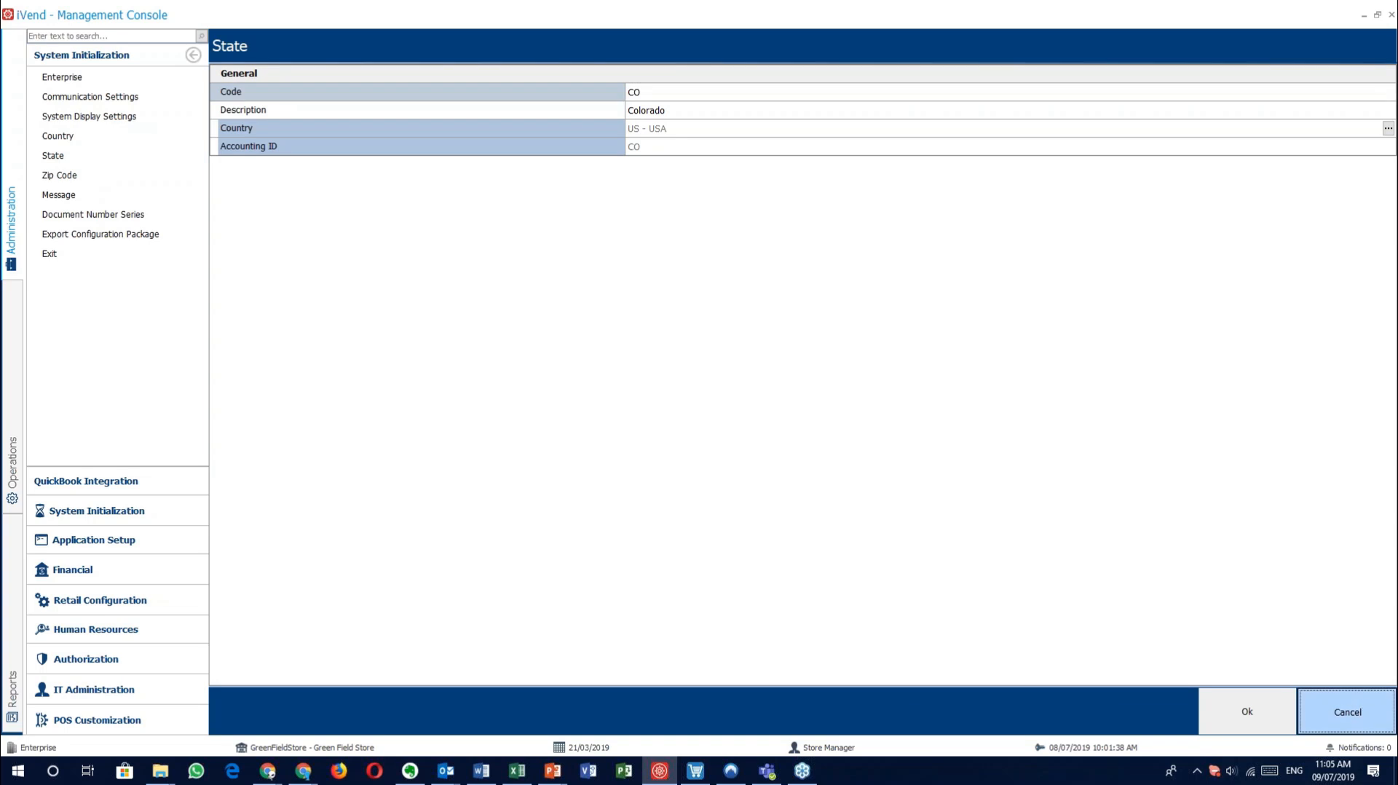
pyautogui.click(1347, 711)
pyautogui.click(1347, 712)
# Step: View the Albania country record, and close it and the country list without changes
pyautogui.click(766, 206)
pyautogui.doubleClick(766, 207)
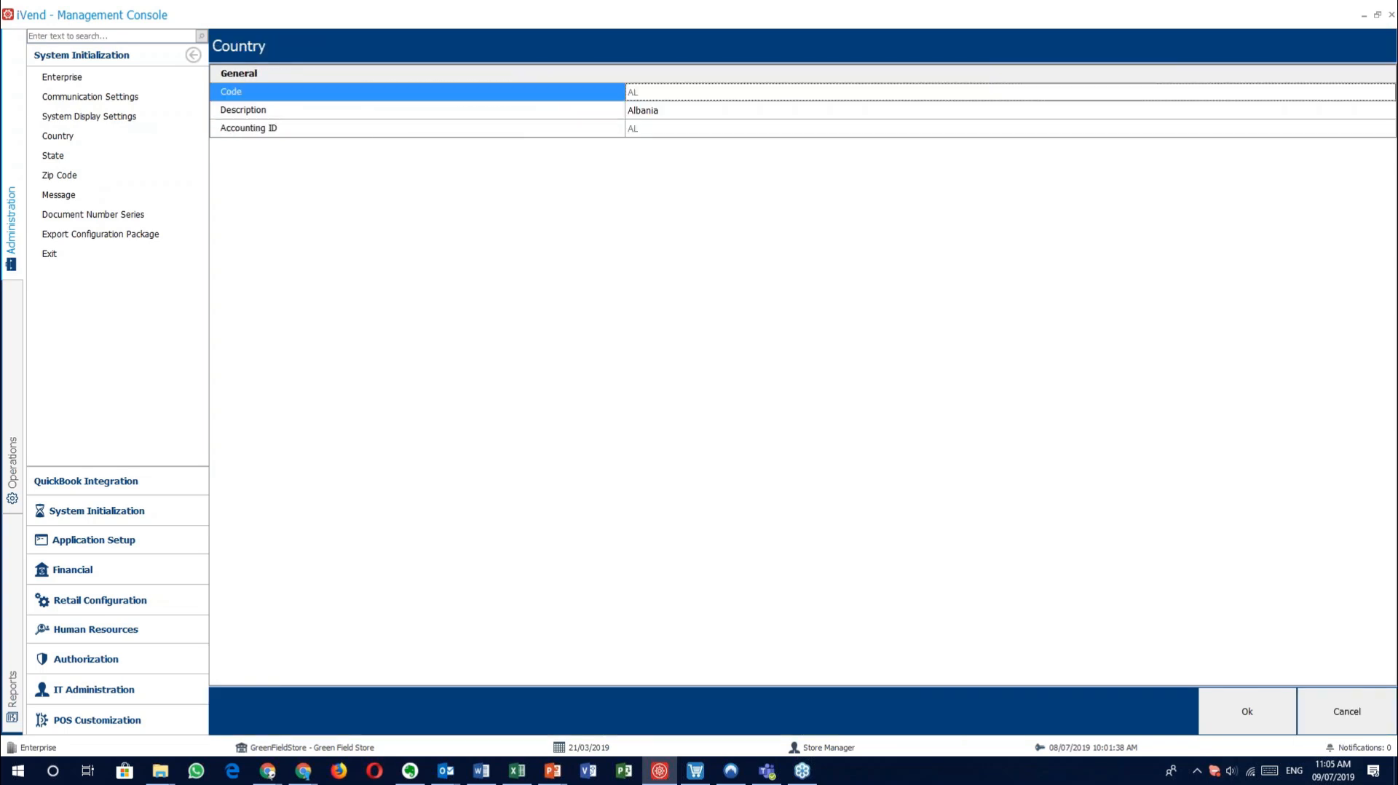
pyautogui.click(1342, 719)
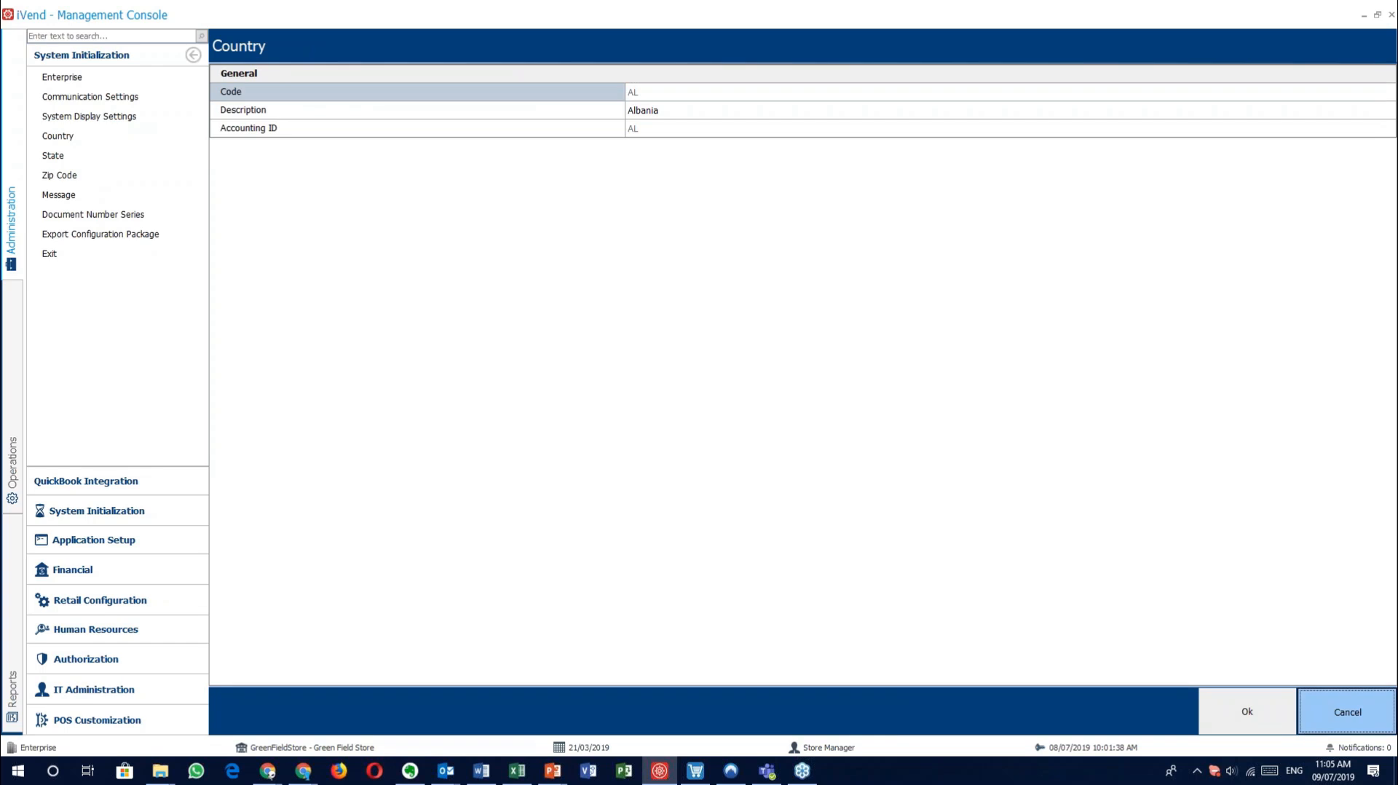
pyautogui.click(1342, 719)
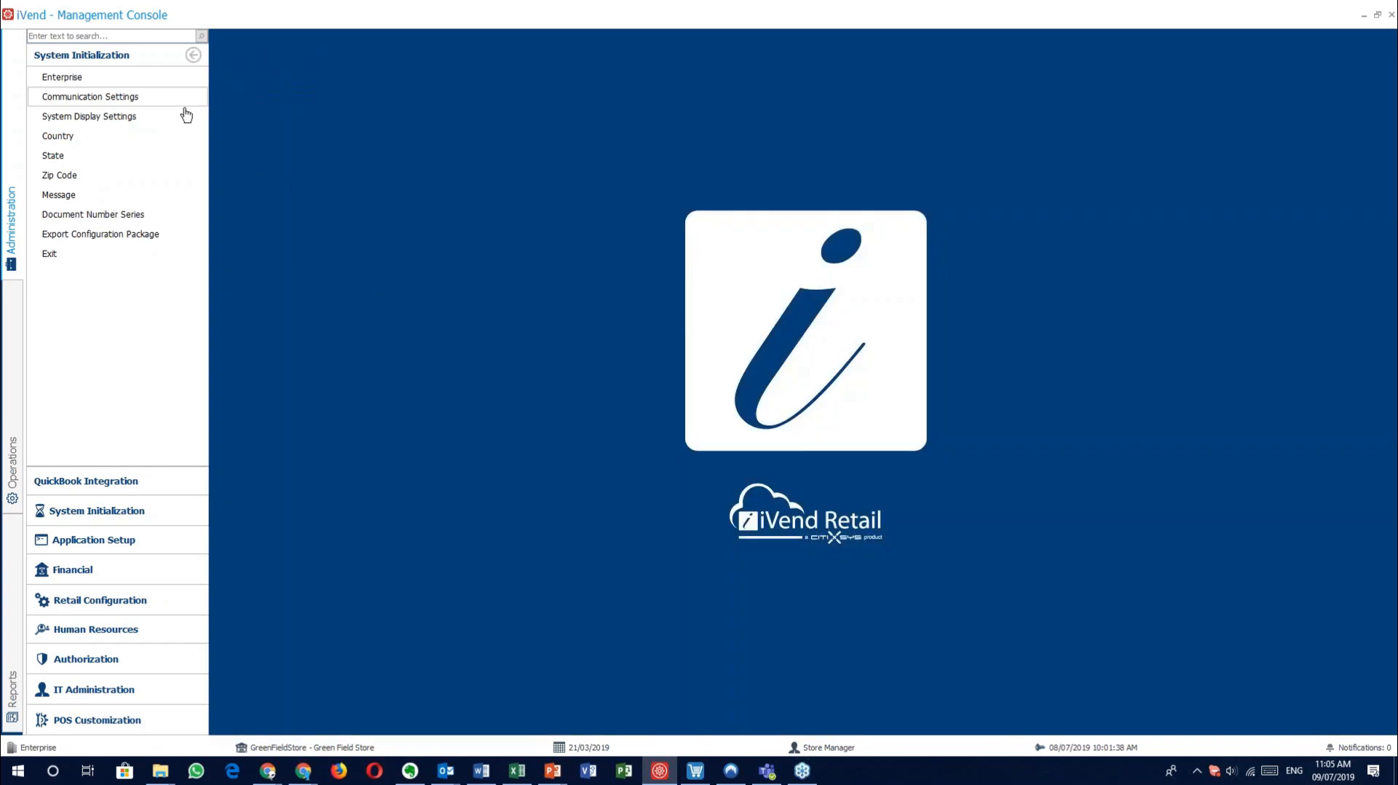
# Step: Show the Zip Code list with a blank new entry and leave it without saving
pyautogui.click(154, 176)
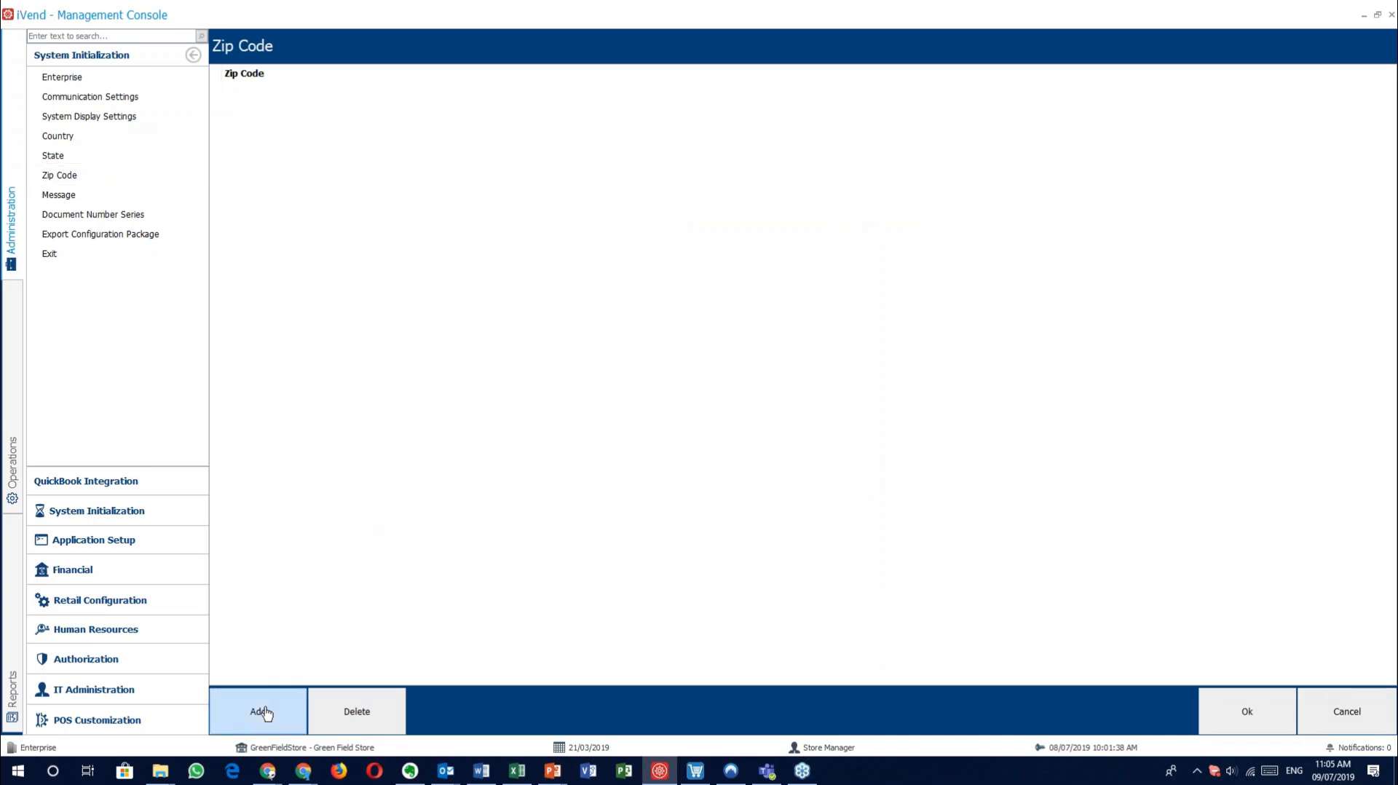
pyautogui.click(264, 710)
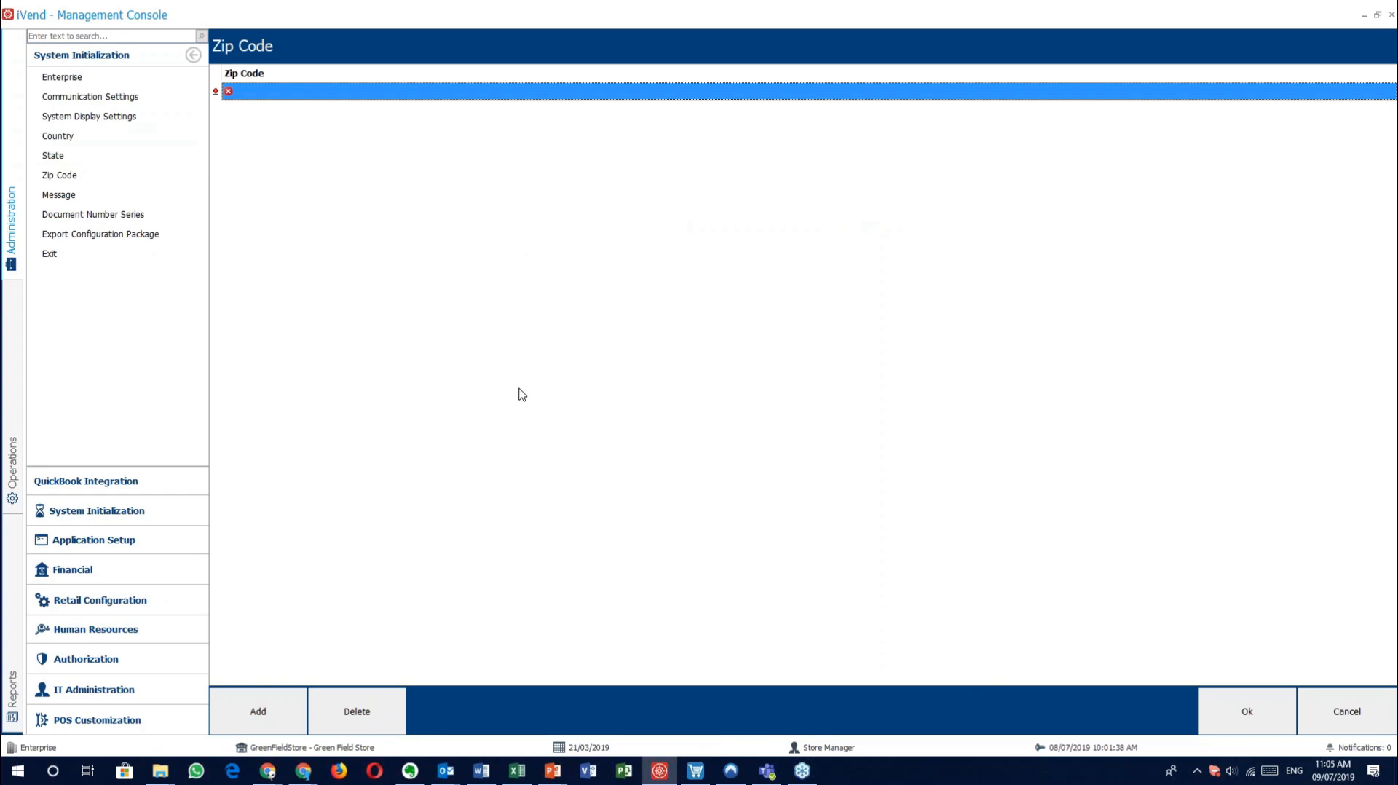
pyautogui.click(1374, 719)
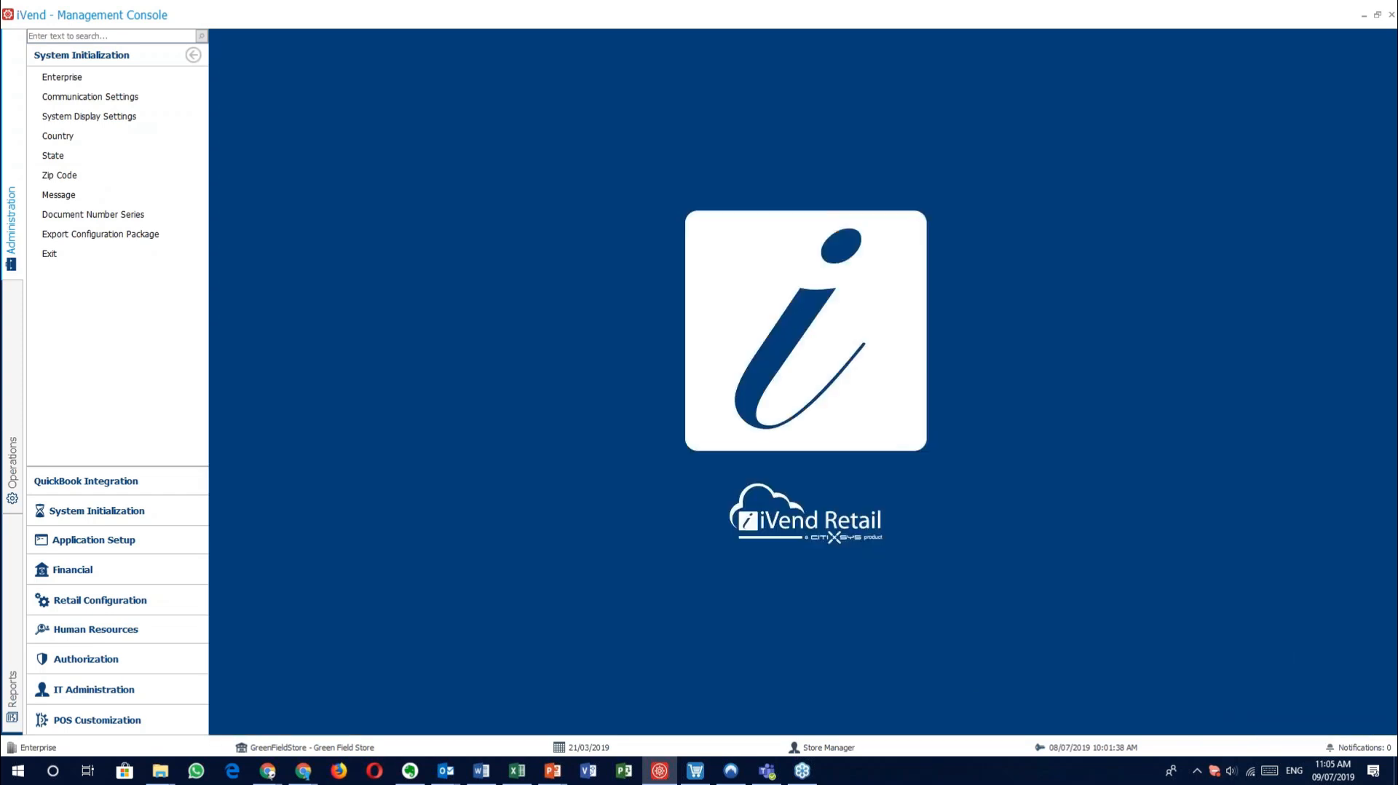
# Step: Start a new retail message and review the available message types from User to Customer Group
pyautogui.click(109, 195)
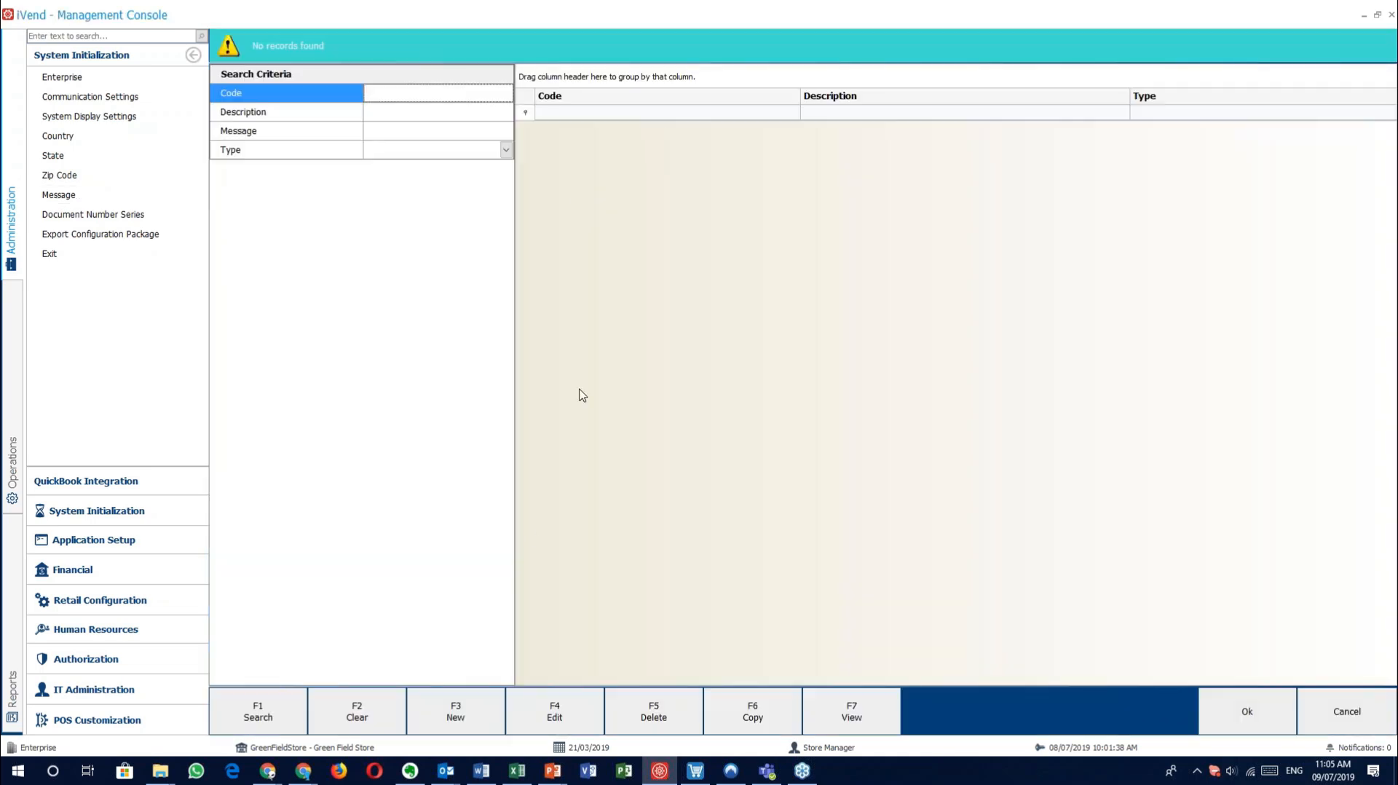
pyautogui.click(455, 711)
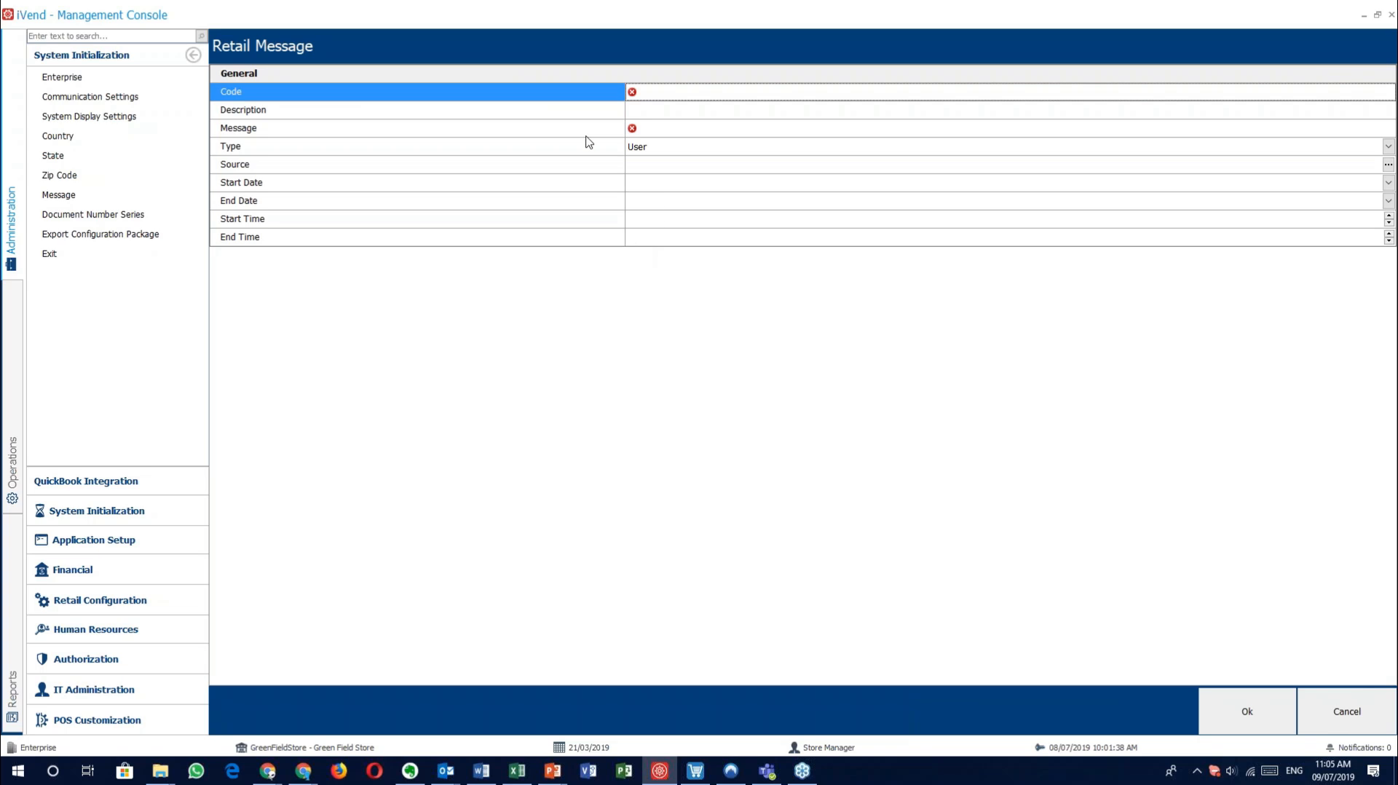
pyautogui.click(684, 151)
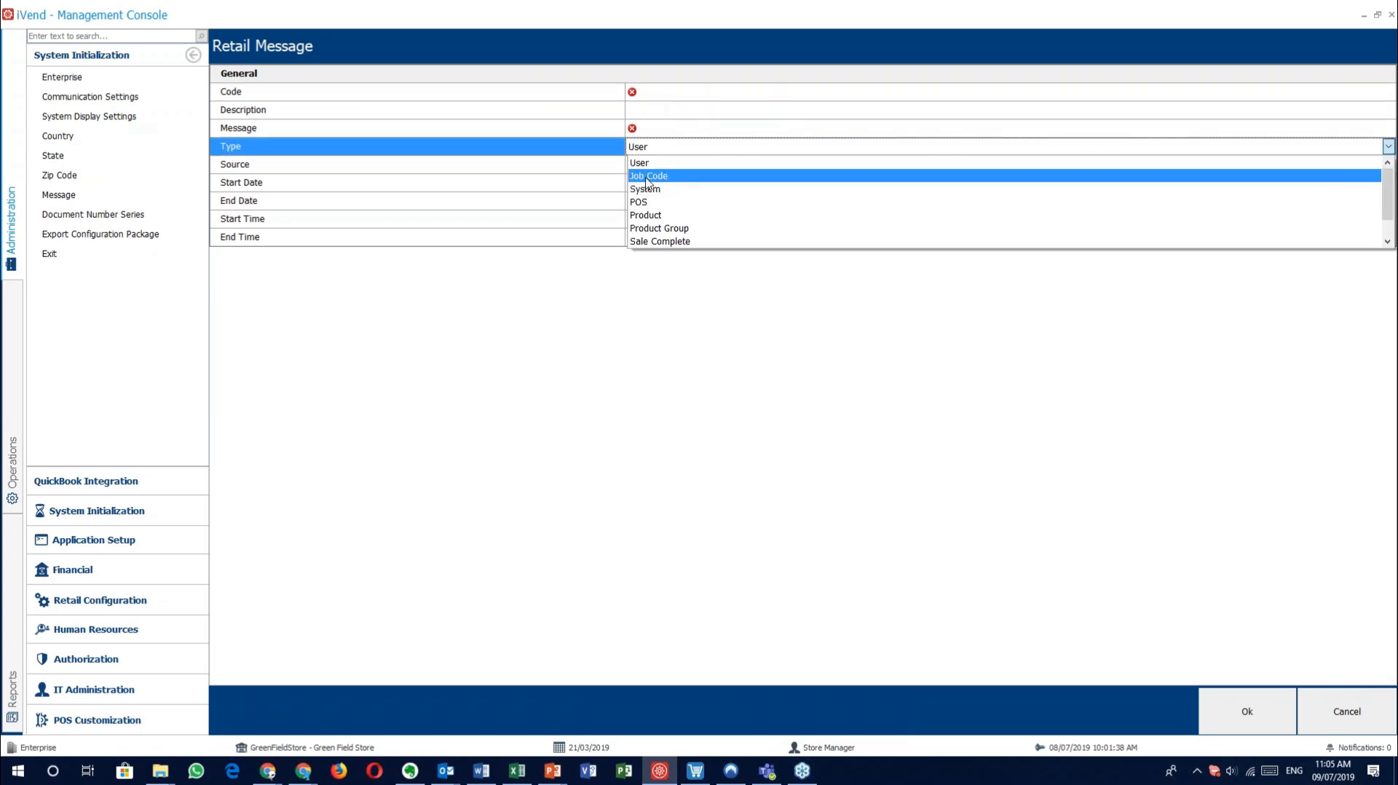
pyautogui.scroll(-1, 720, 217)
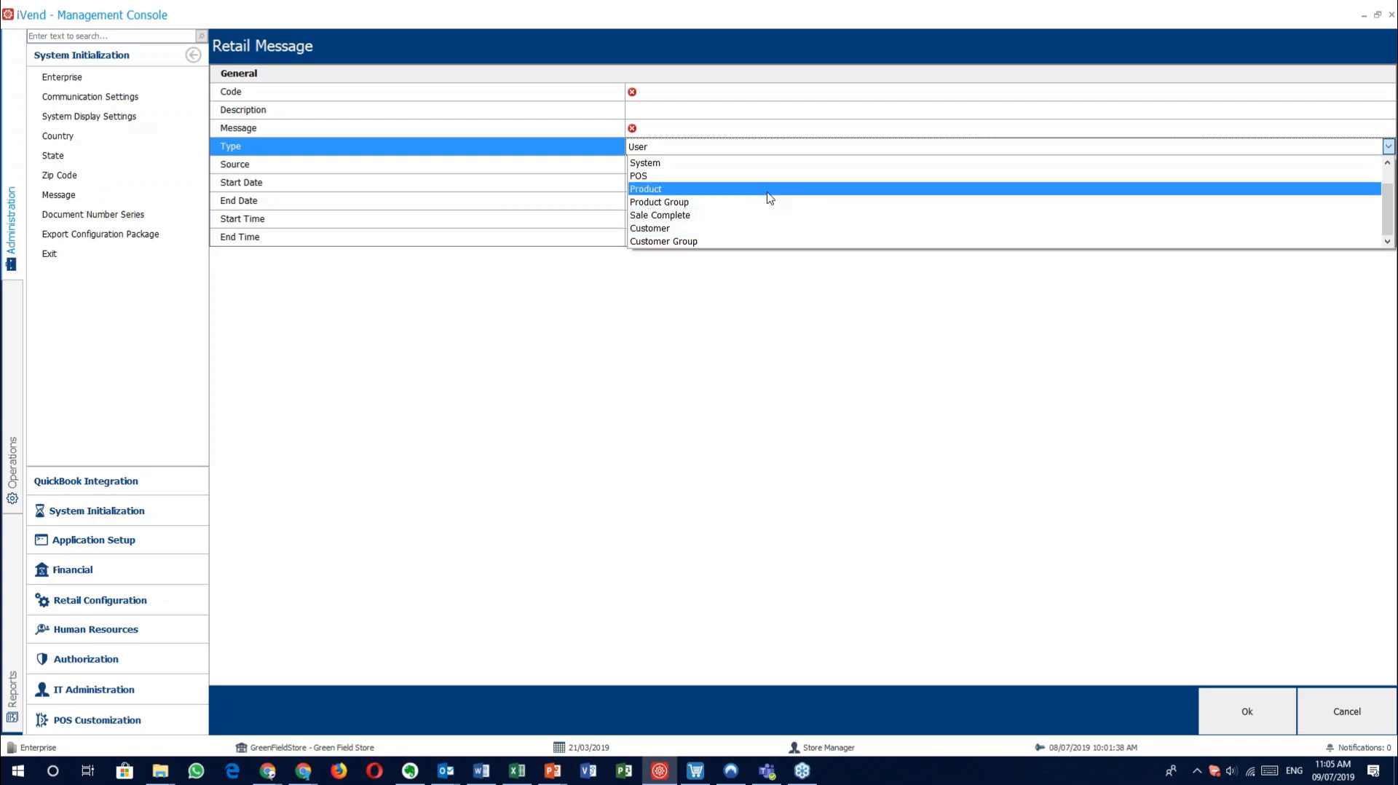
pyautogui.scroll(1, 777, 211)
pyautogui.scroll(-1, 757, 292)
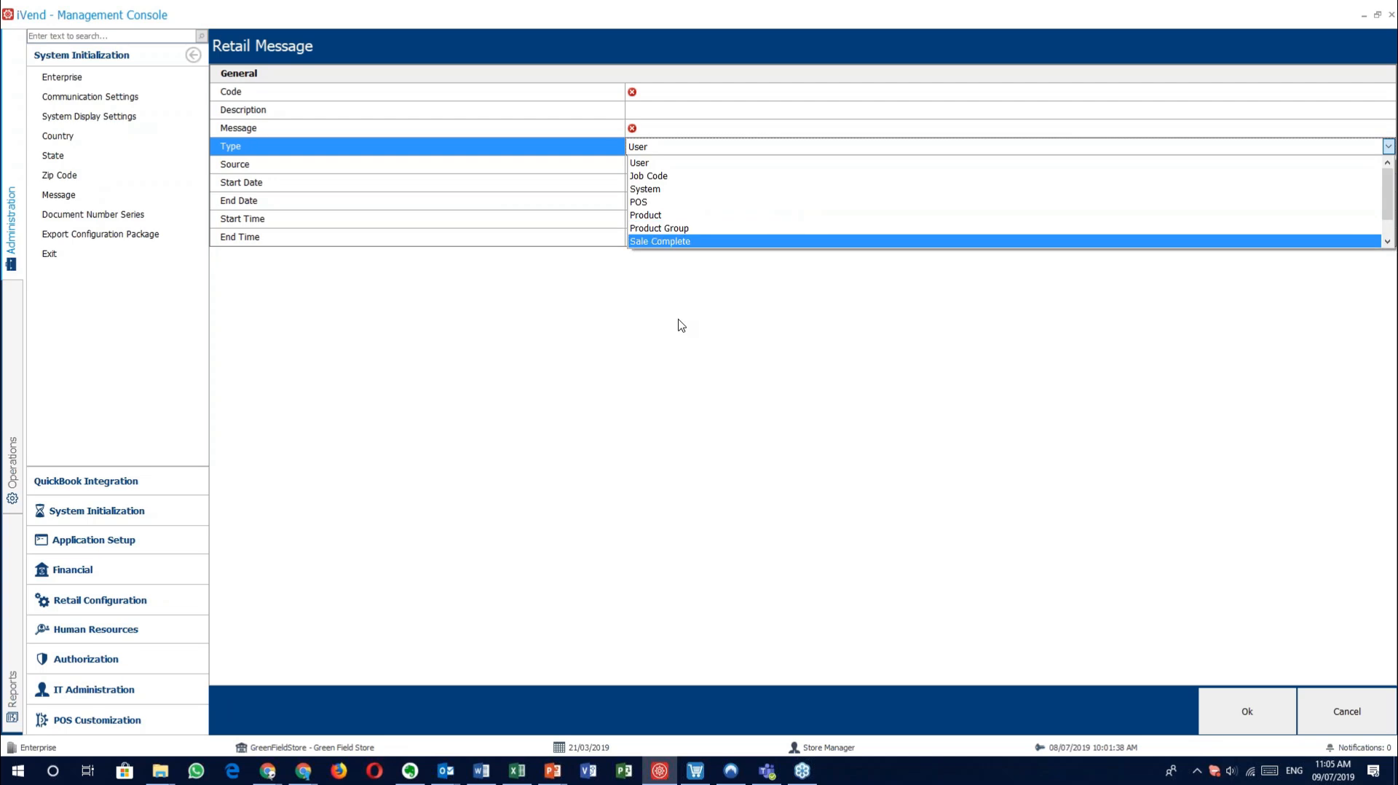
pyautogui.click(681, 326)
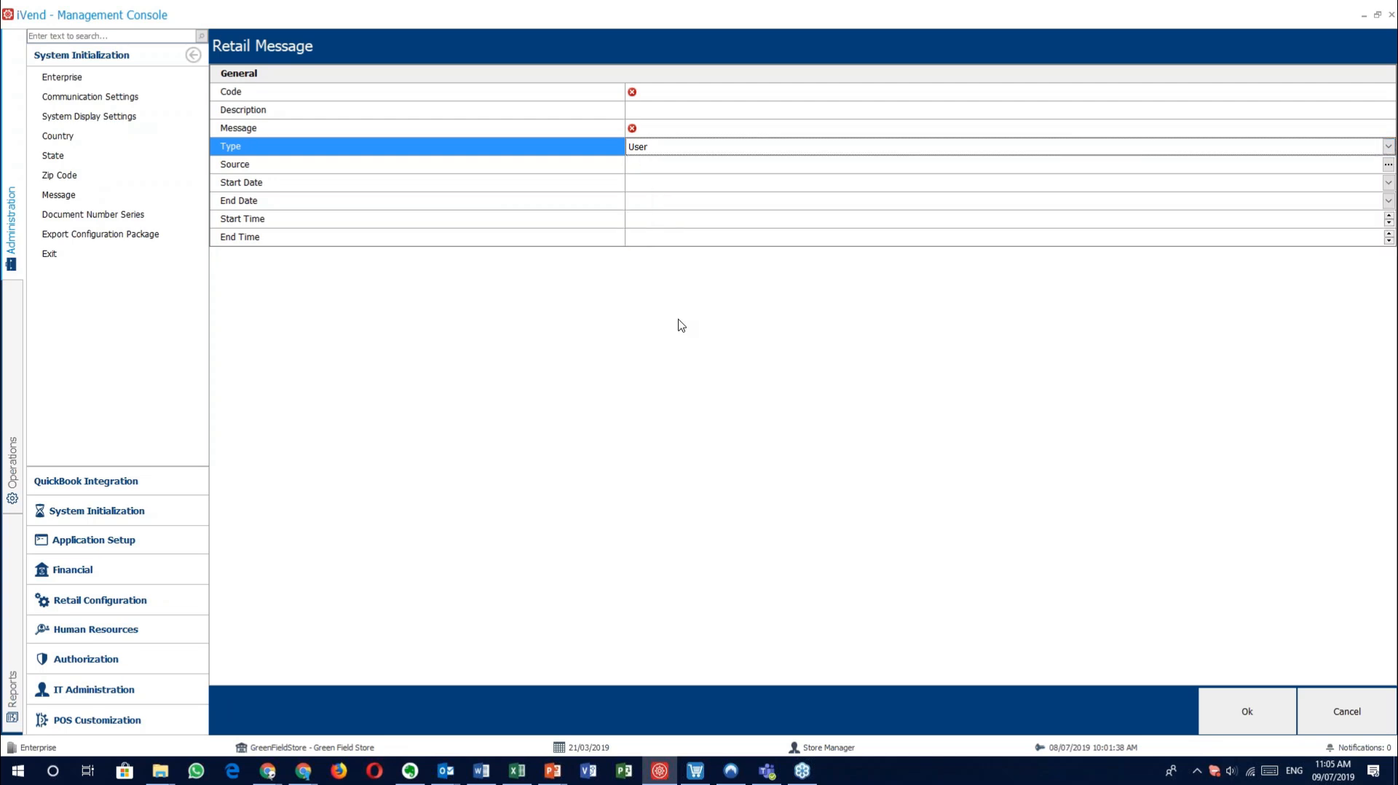
# Step: View the employees available as Source for a User-type message and close the lookup without choosing one
pyautogui.click(515, 166)
pyautogui.click(1388, 165)
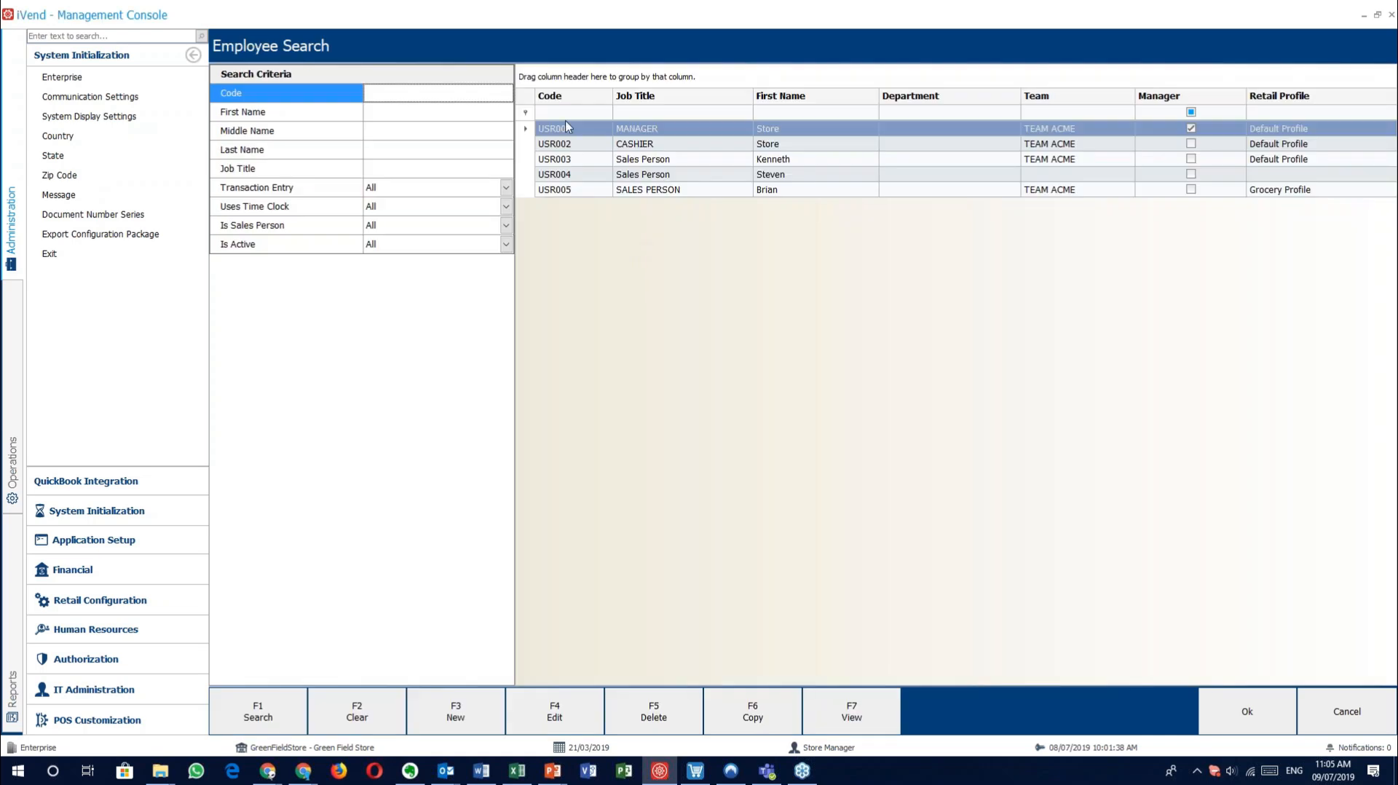
pyautogui.click(1339, 683)
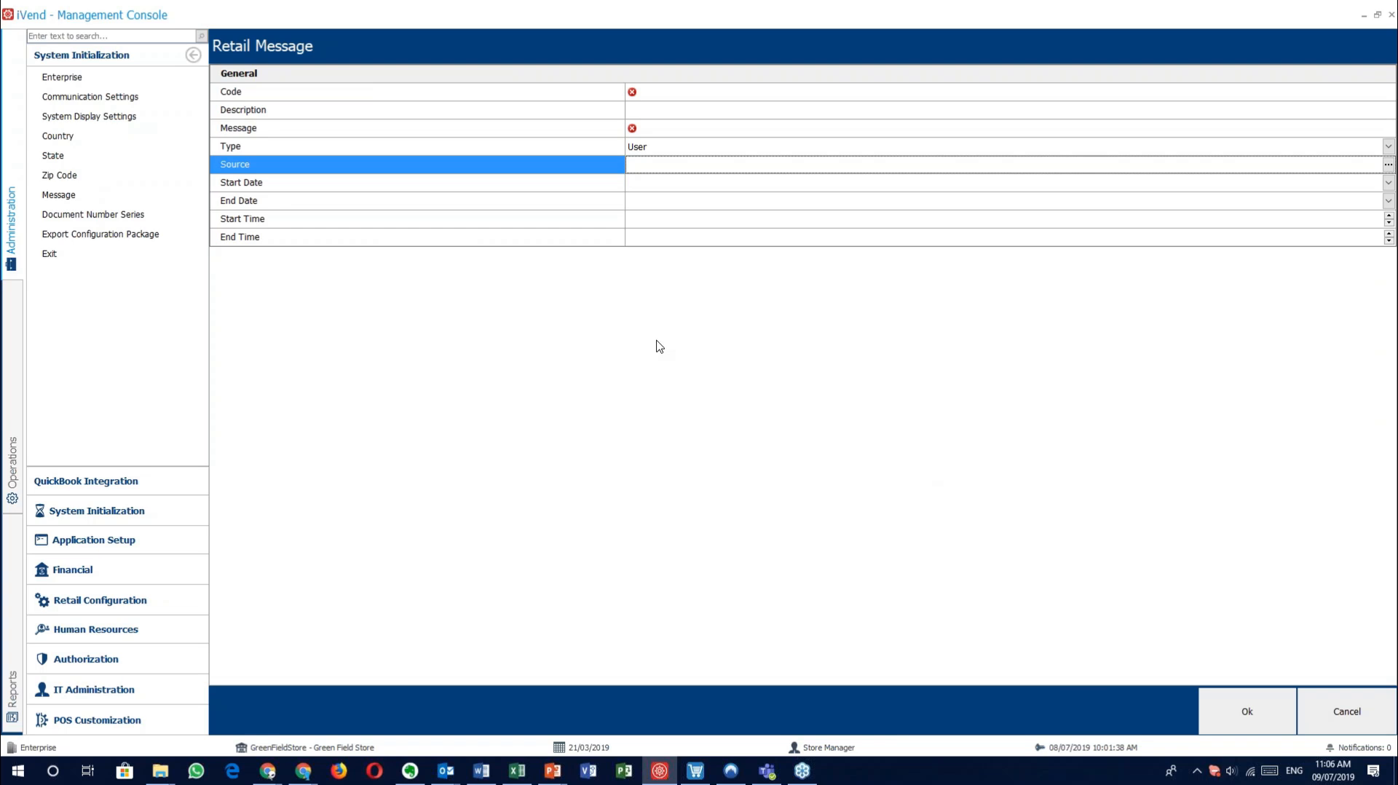
# Step: Try the System, POS and Product types for the new retail message
pyautogui.click(688, 148)
pyautogui.click(677, 189)
pyautogui.click(691, 166)
pyautogui.click(693, 148)
pyautogui.click(679, 207)
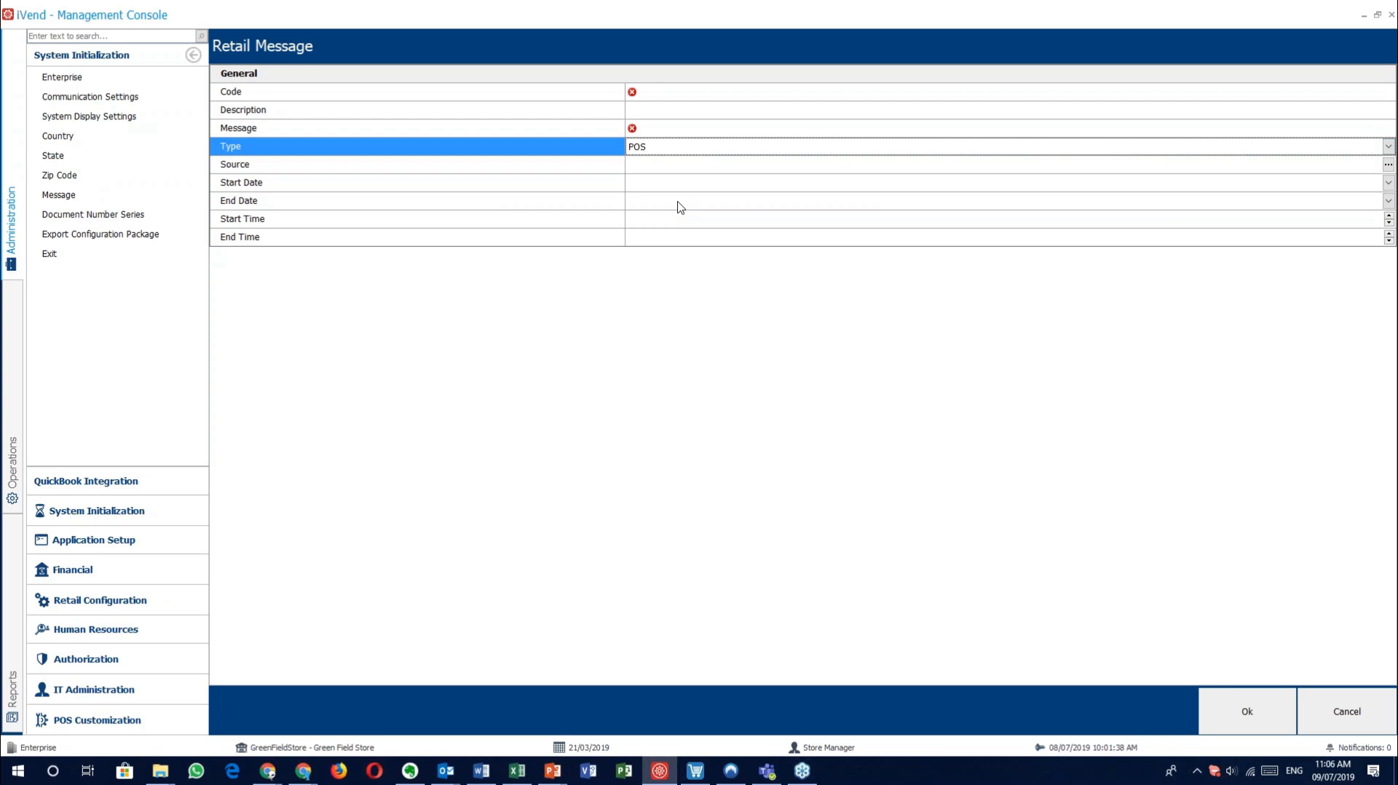
pyautogui.click(695, 149)
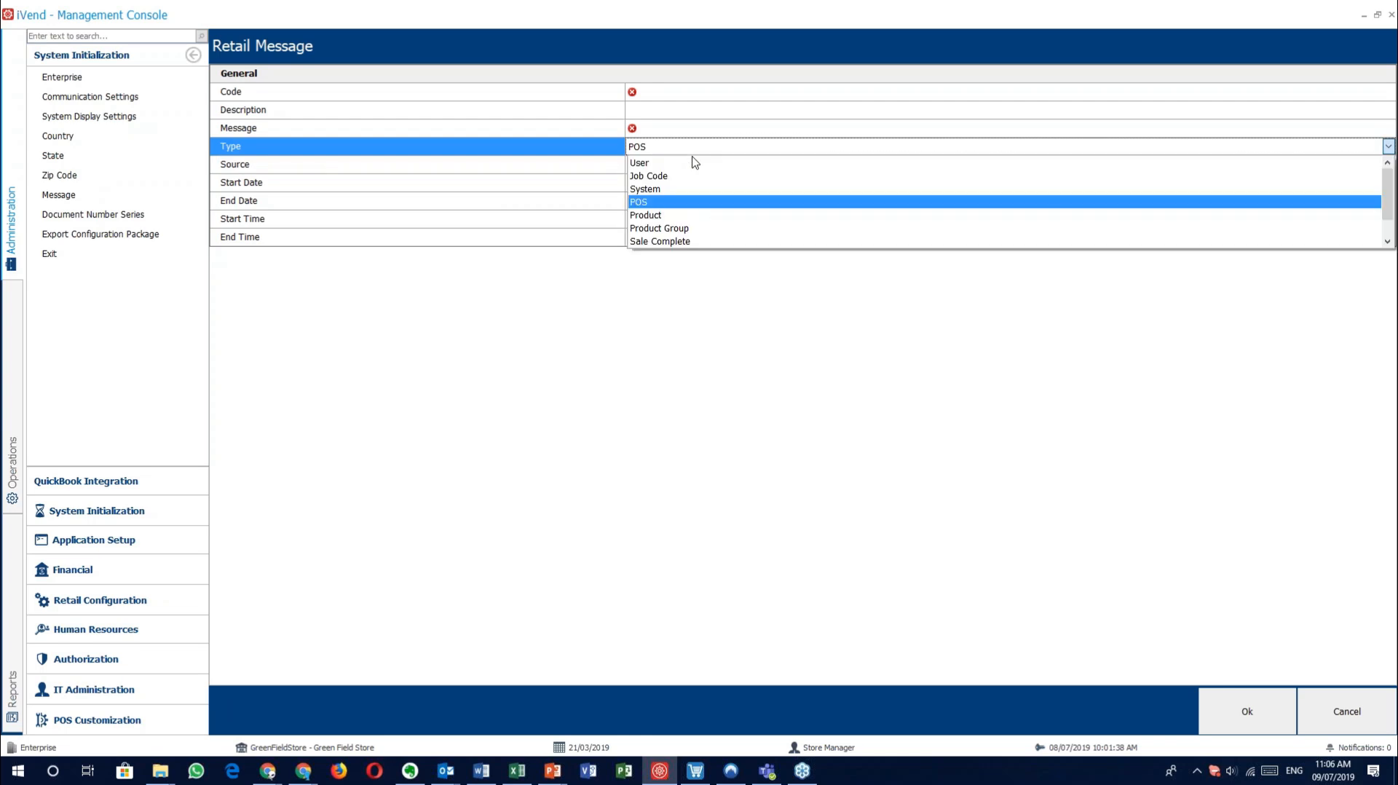
pyautogui.click(695, 216)
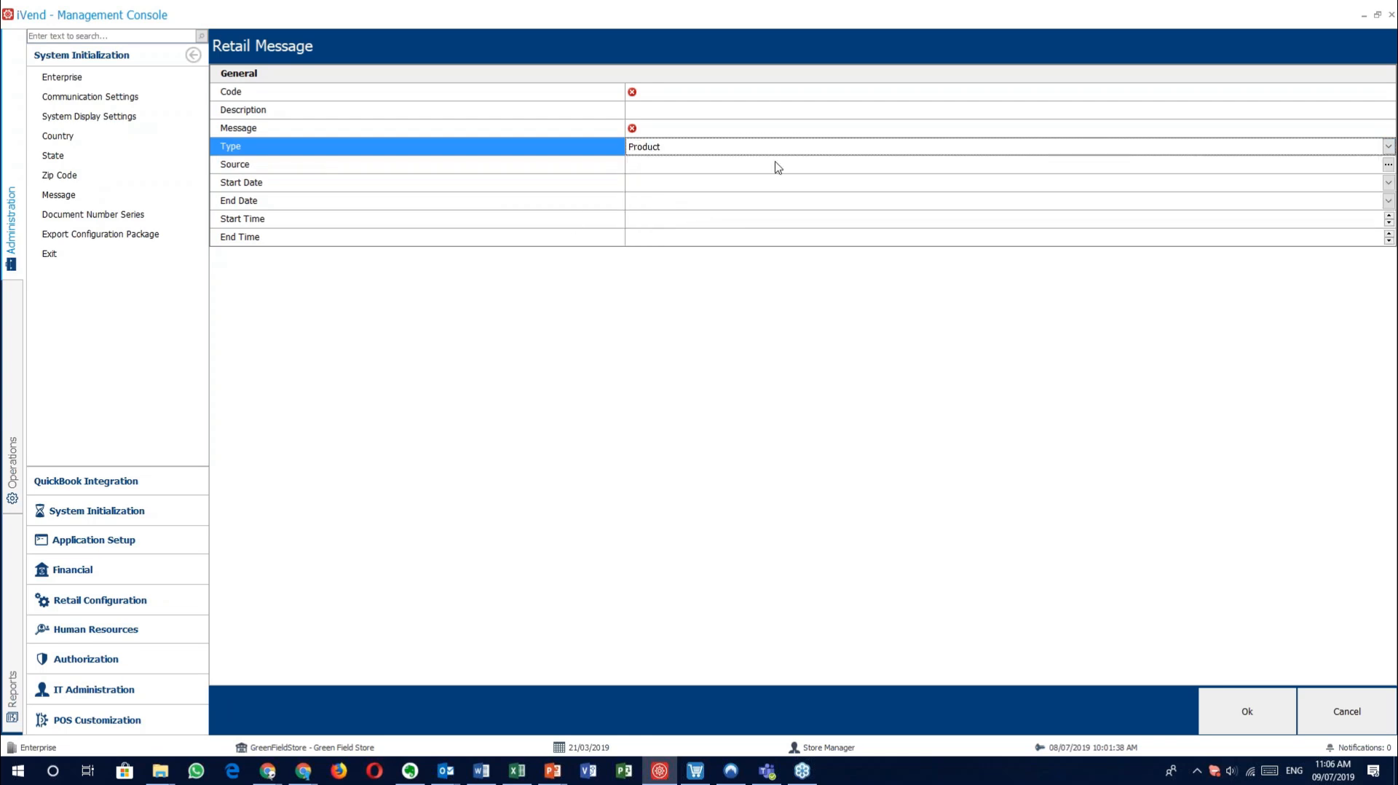
# Step: Review the message's Start Date and End Date fields, and leave the new retail message and message list without saving
pyautogui.click(517, 185)
pyautogui.click(524, 204)
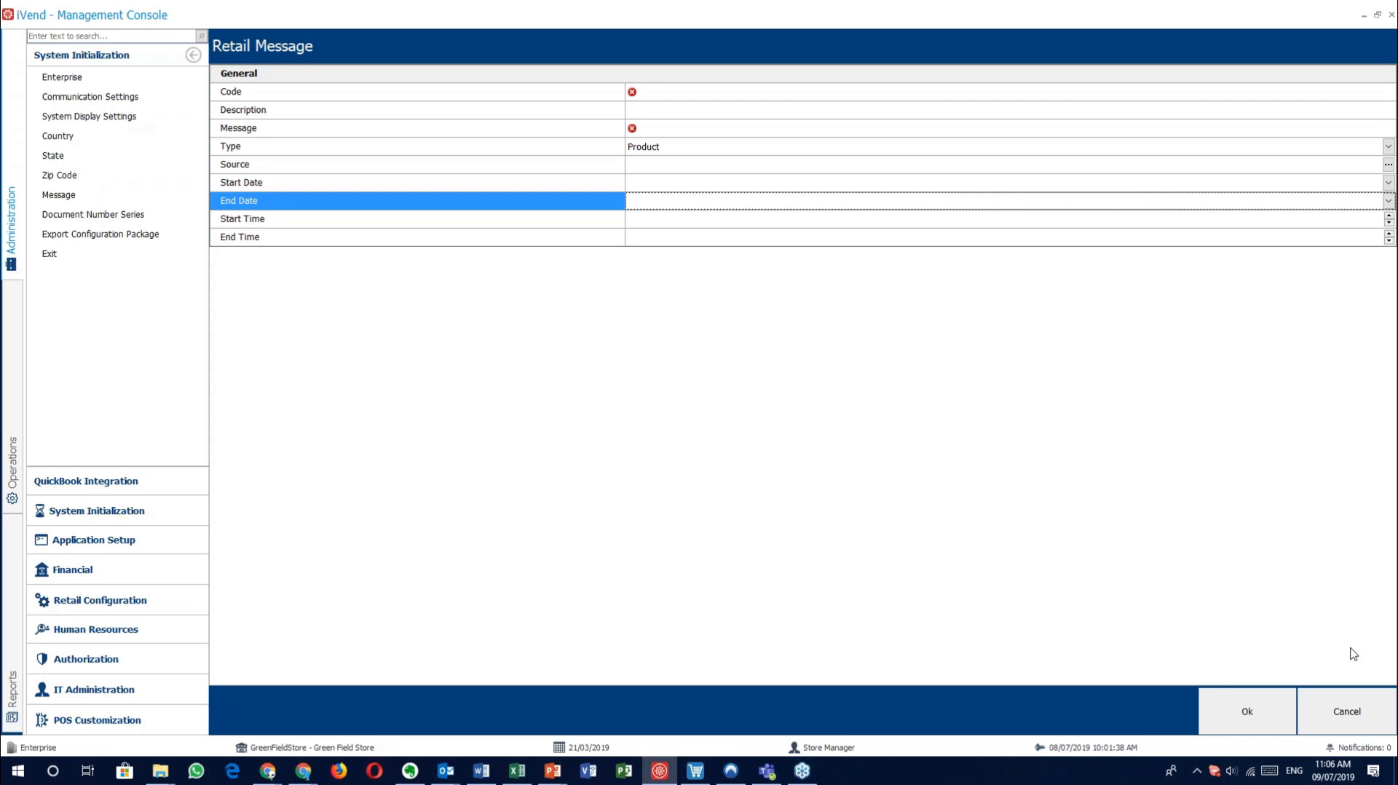
pyautogui.click(1353, 708)
pyautogui.click(1353, 708)
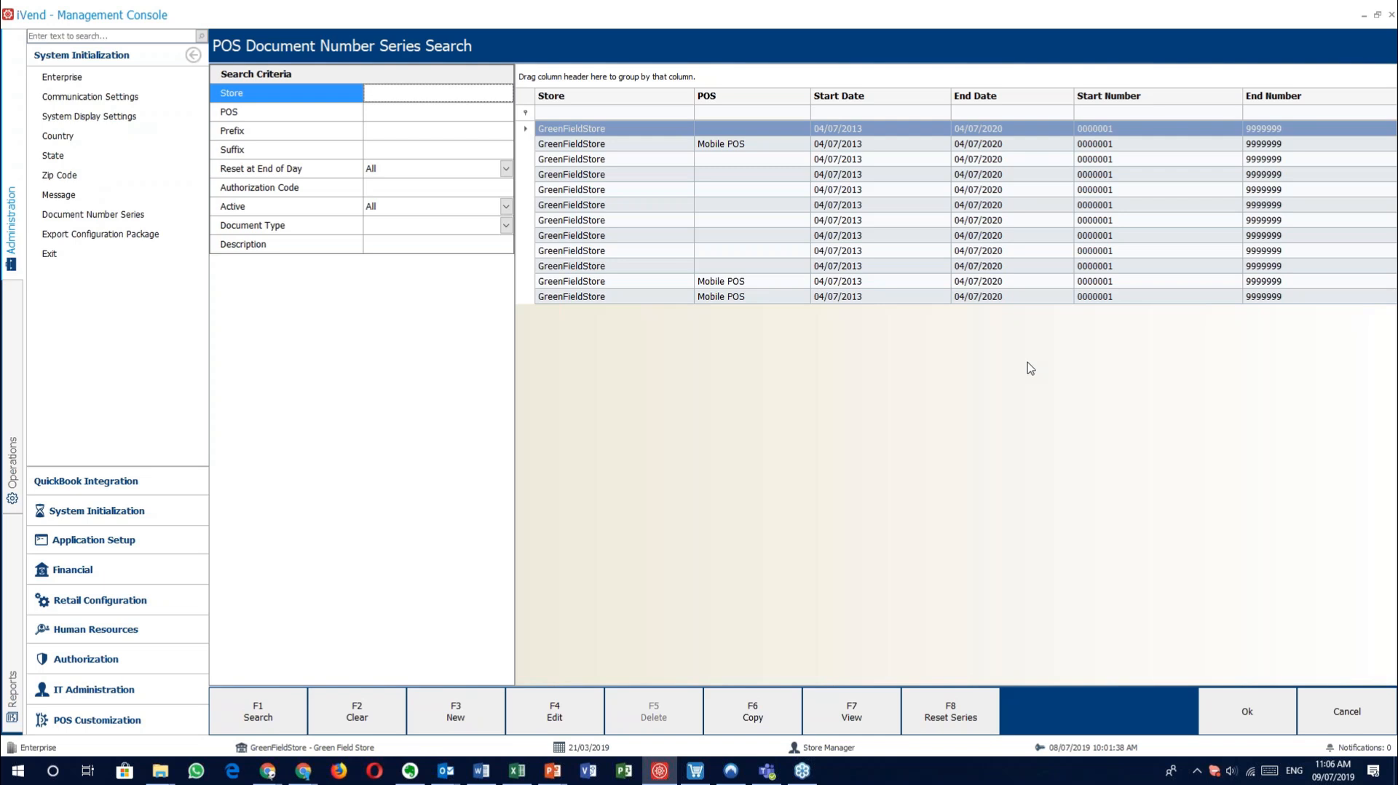
# Step: View the first GreenFieldStore document number series and close it without changes
pyautogui.doubleClick(619, 129)
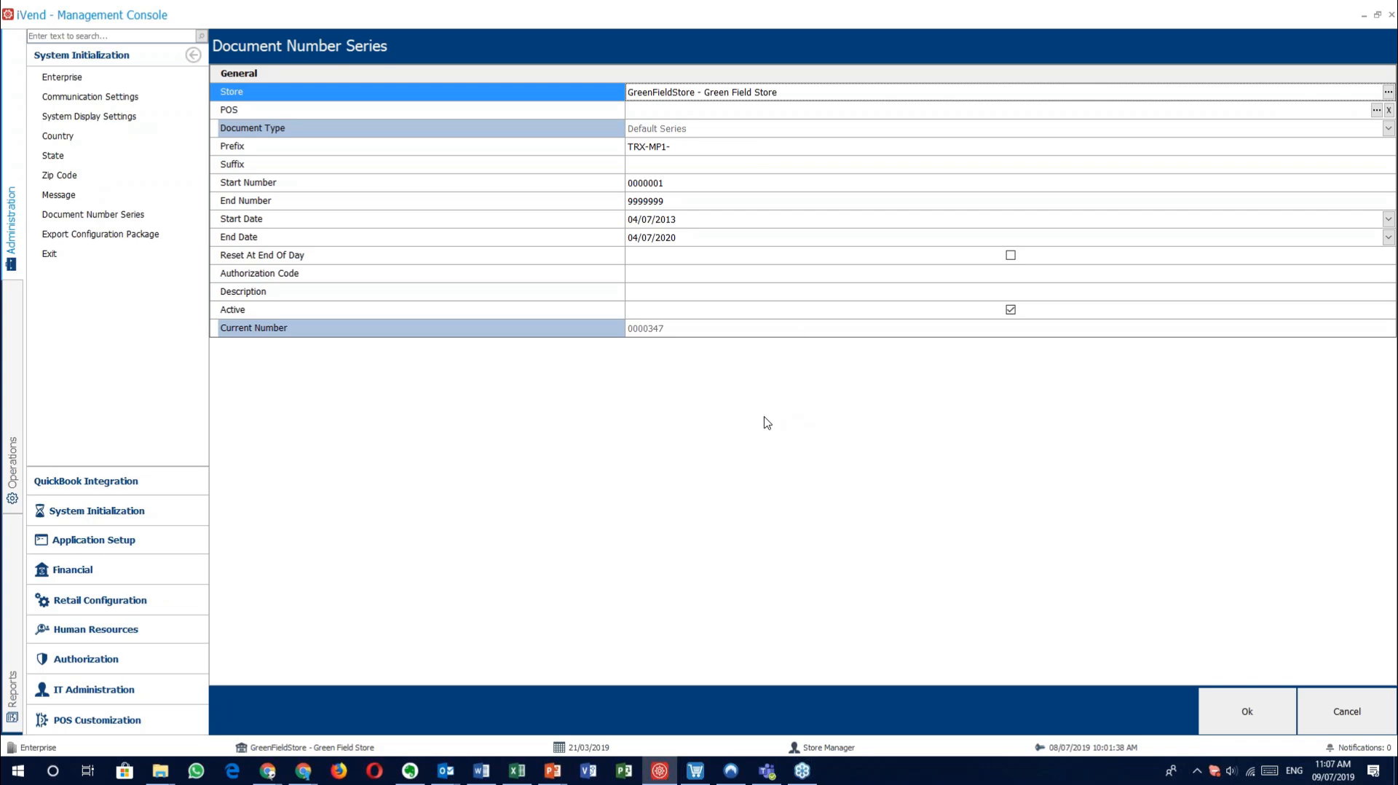
pyautogui.click(1333, 703)
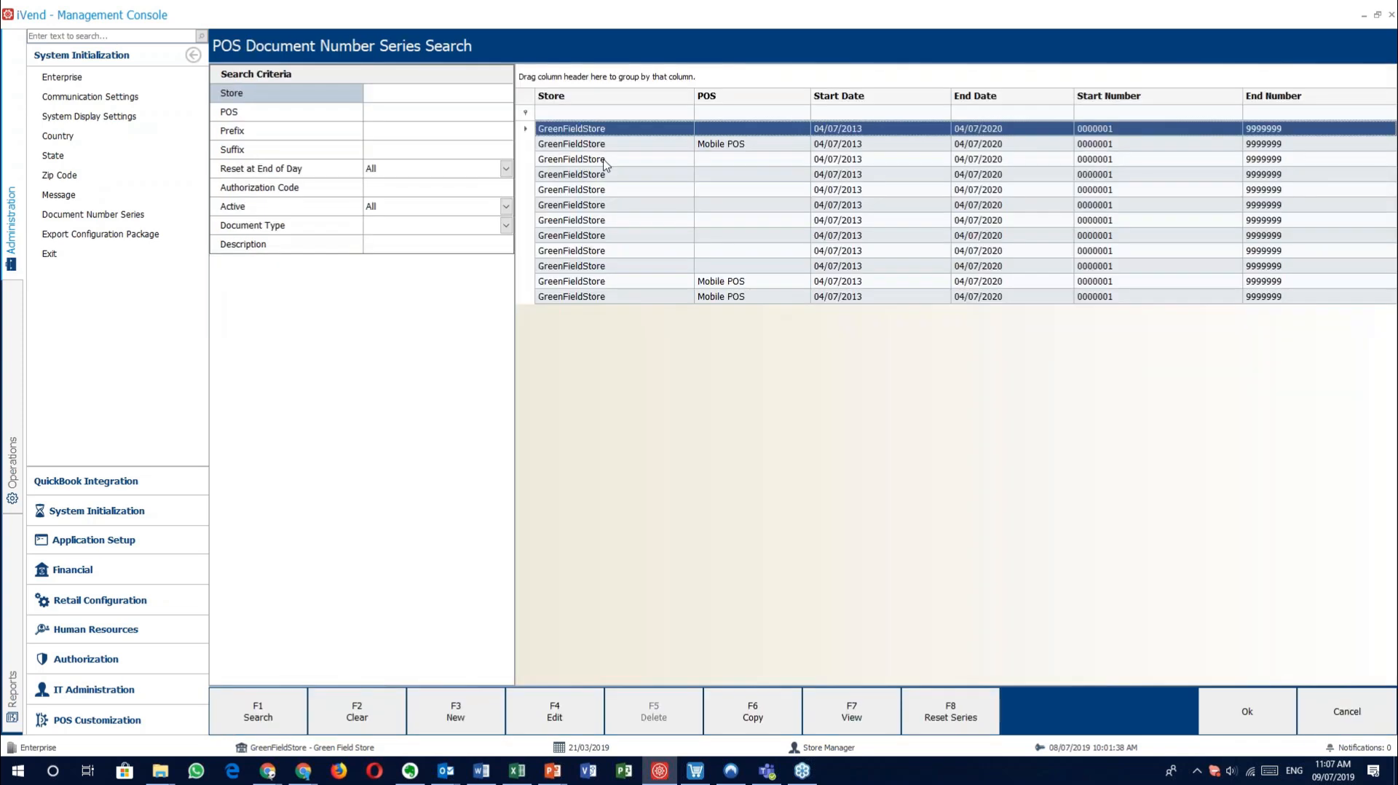
# Step: Start a new document number series and look through the available Document Type options, keeping Default Series
pyautogui.click(495, 703)
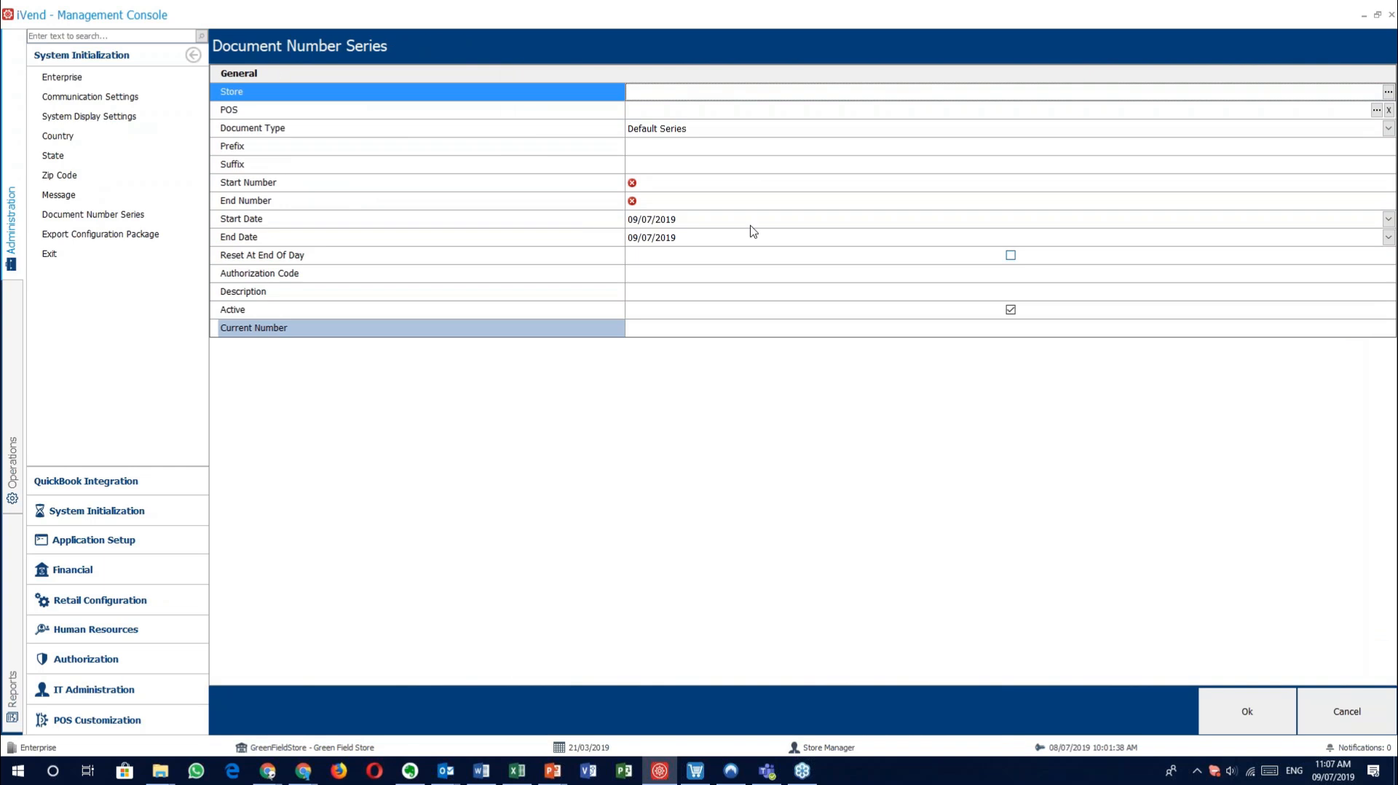
pyautogui.click(763, 136)
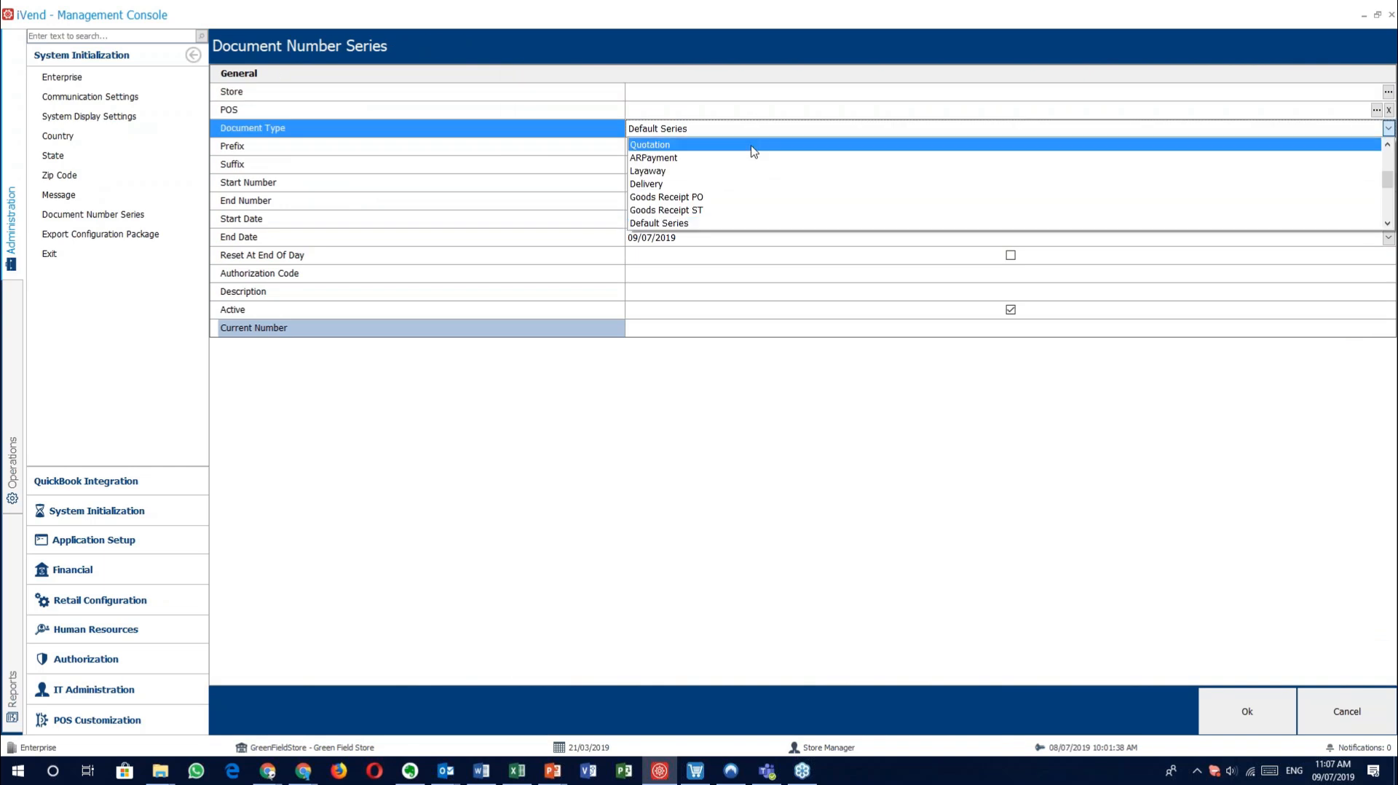
pyautogui.scroll(3, 753, 151)
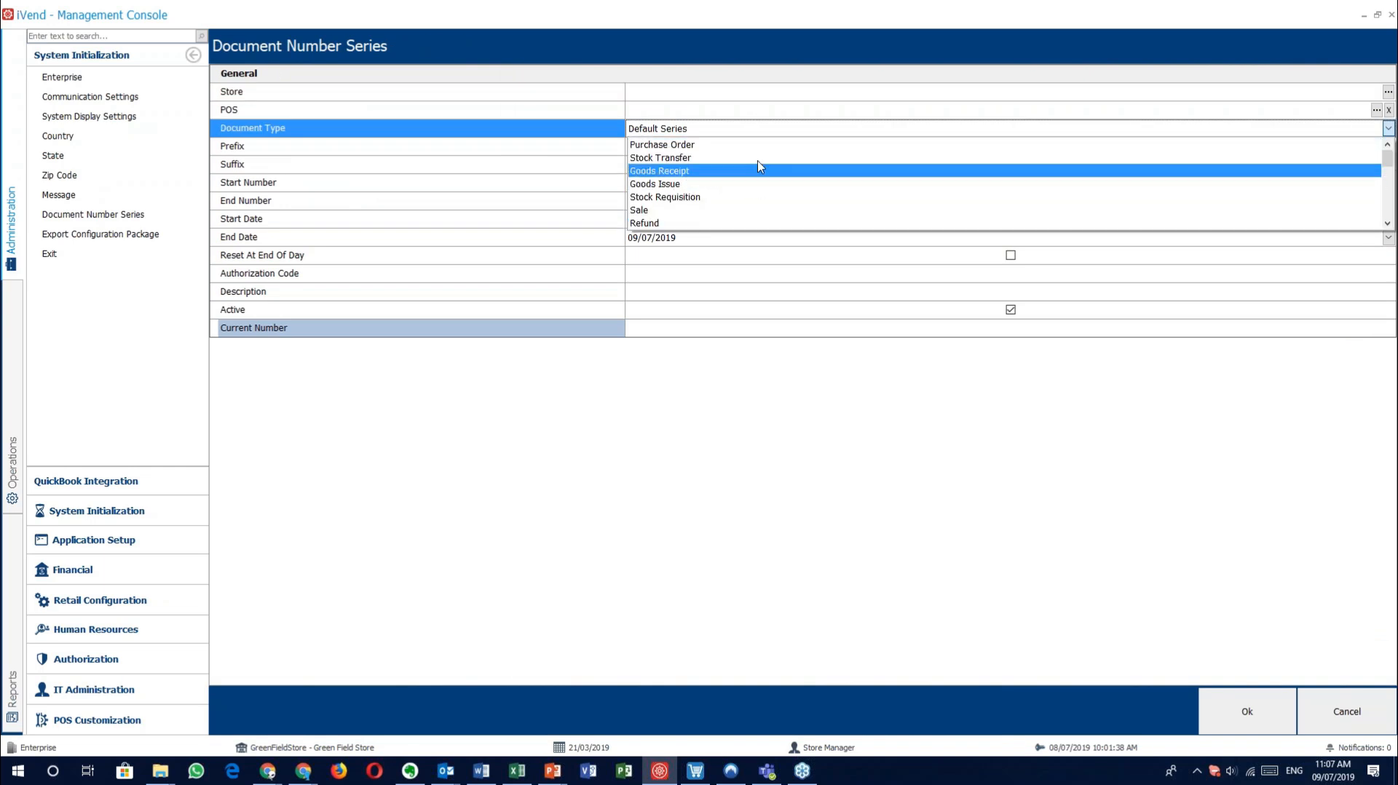
pyautogui.scroll(-2, 748, 203)
pyautogui.scroll(-5, 749, 203)
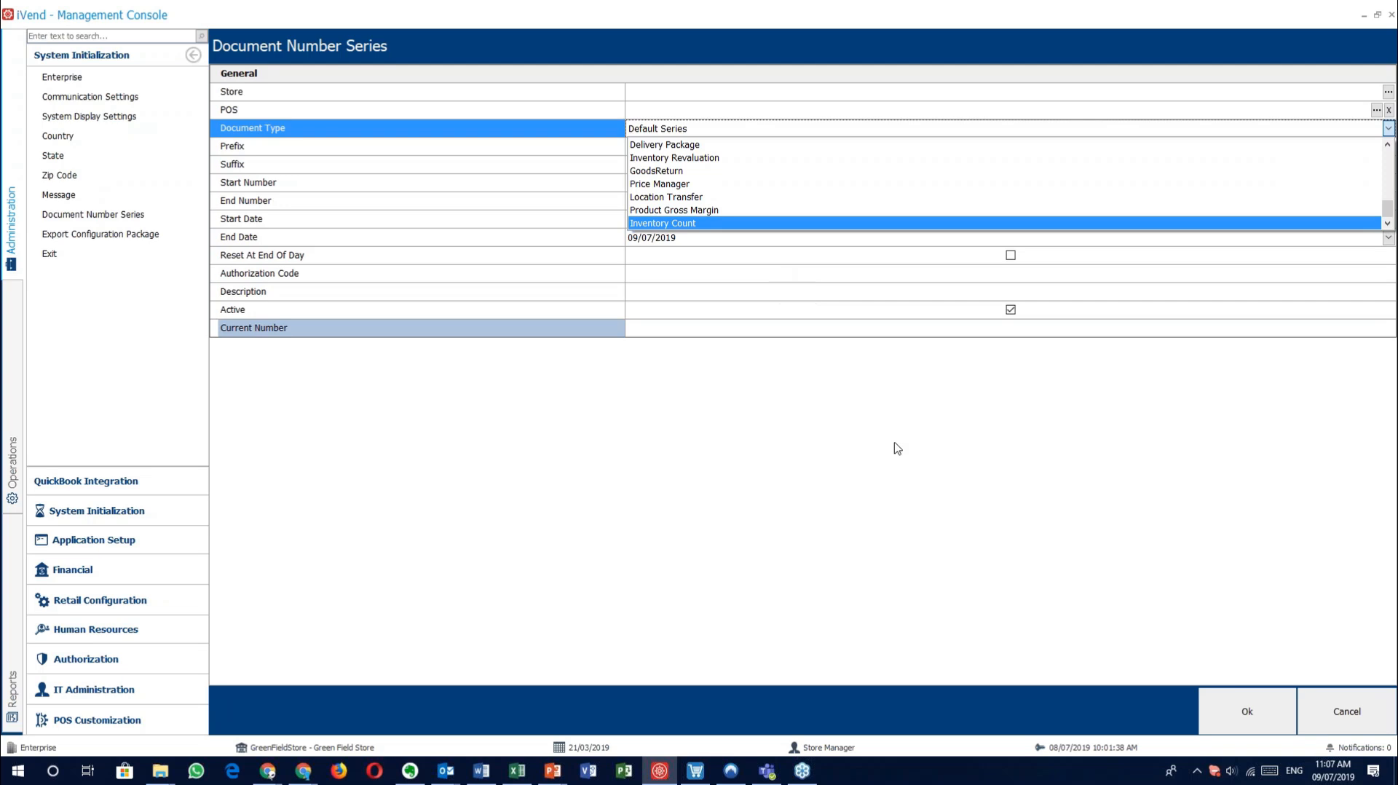
pyautogui.click(880, 535)
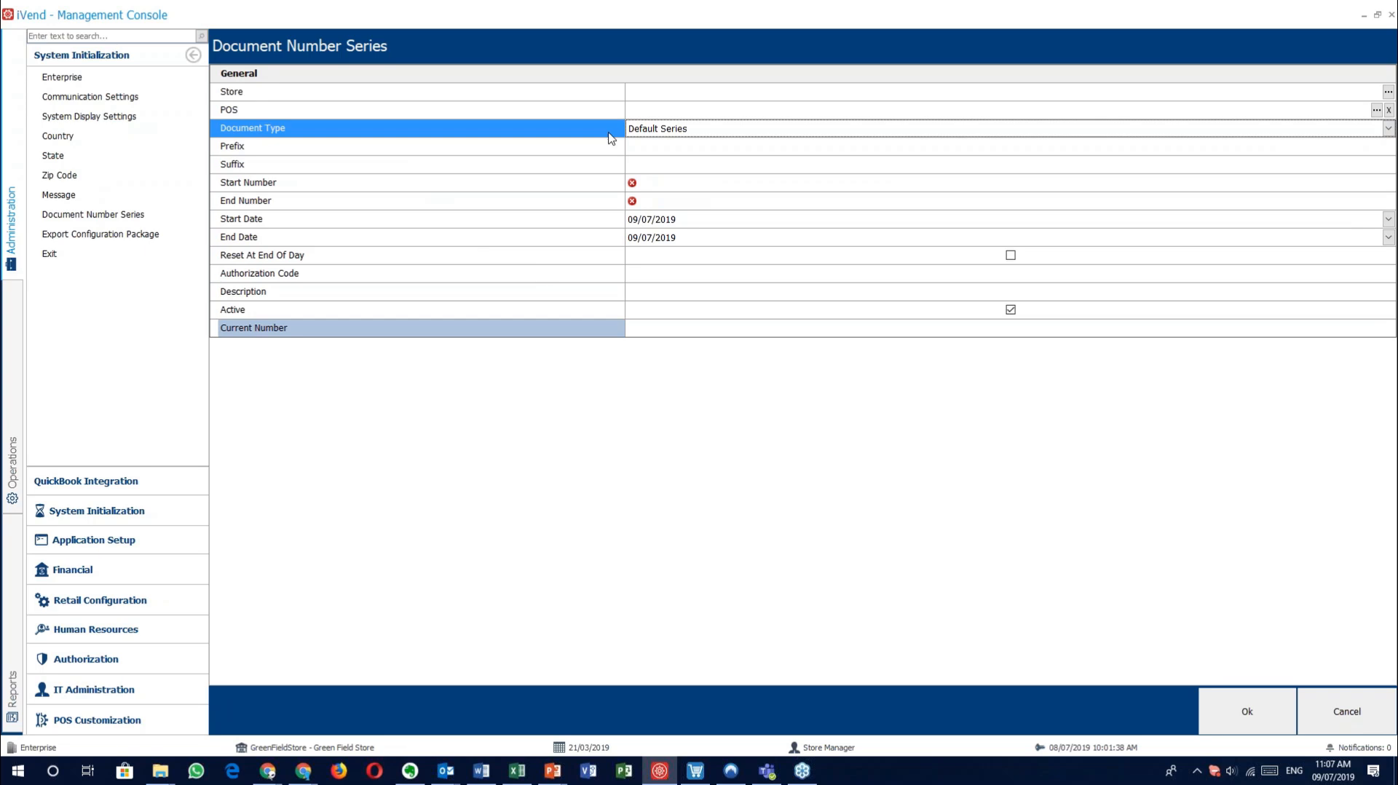
# Step: Review the new series' fields from Store and POS through Current Number, and leave the series and its list without saving
pyautogui.click(604, 93)
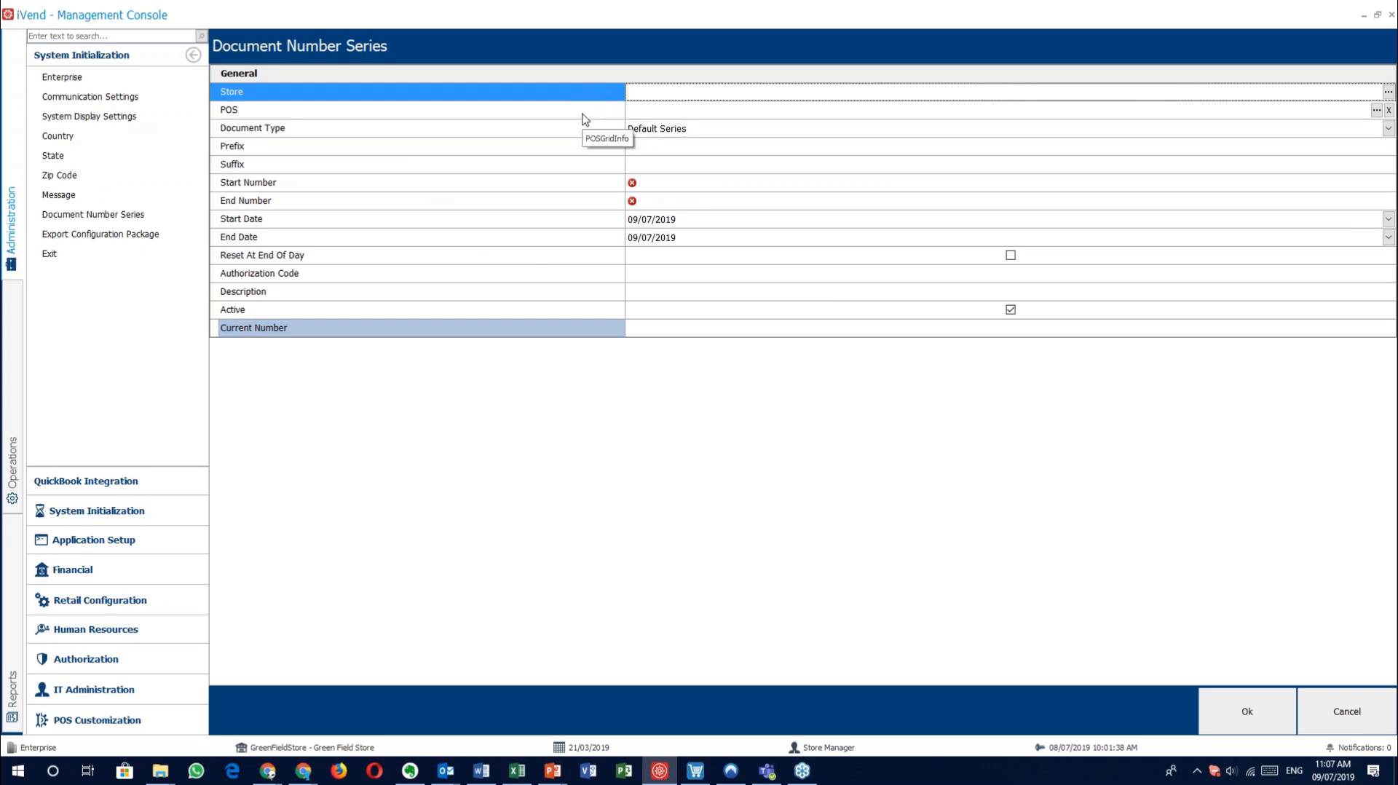
pyautogui.click(585, 117)
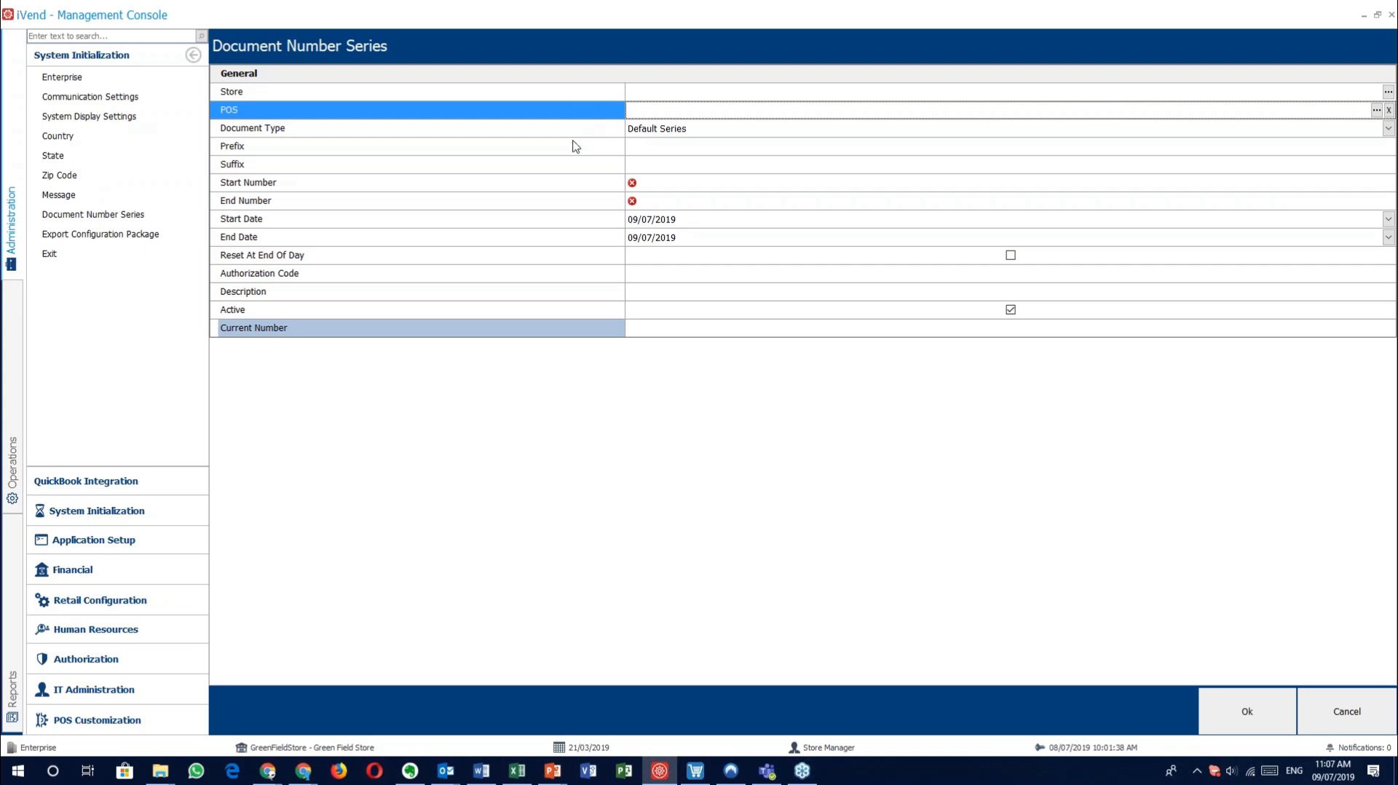
pyautogui.click(518, 263)
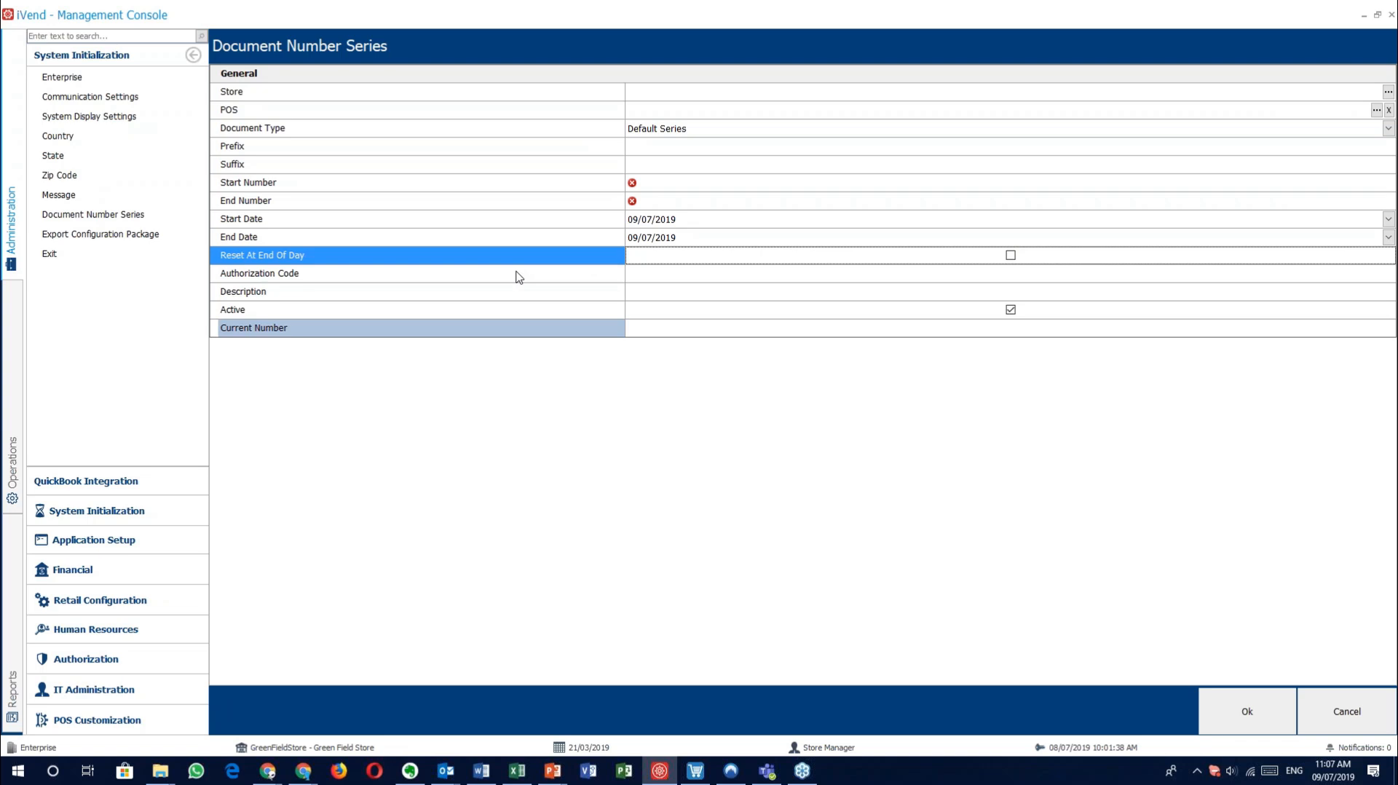
pyautogui.click(519, 276)
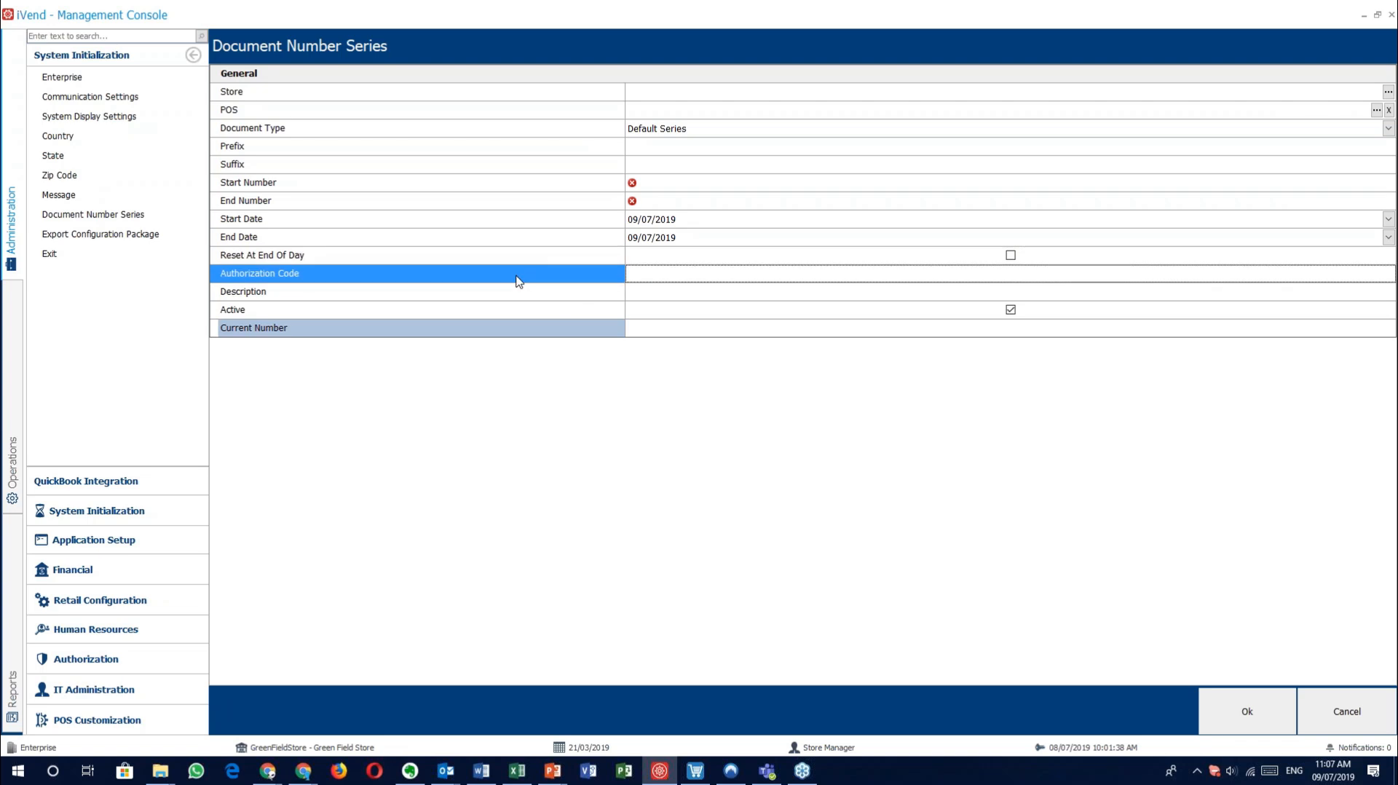
pyautogui.click(556, 294)
pyautogui.click(545, 311)
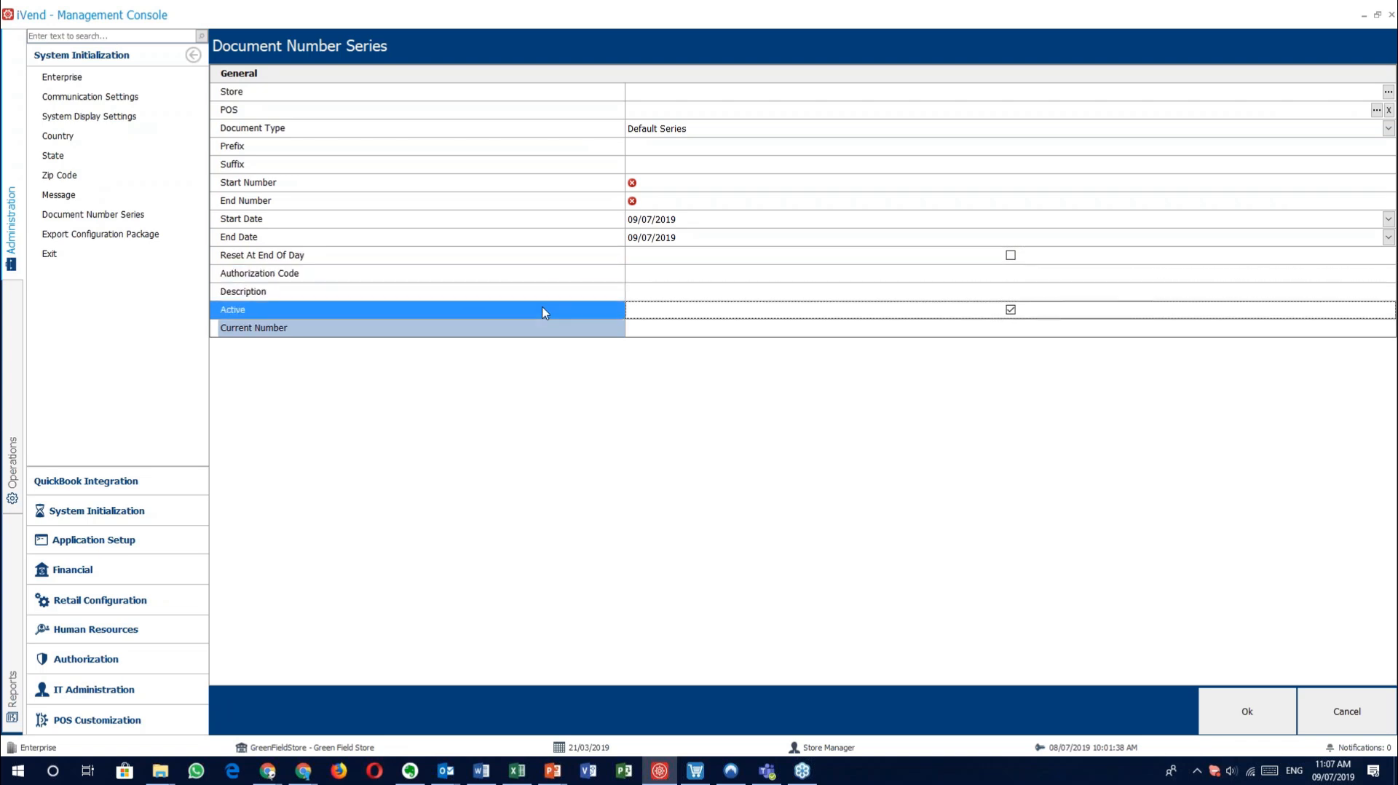
pyautogui.click(540, 329)
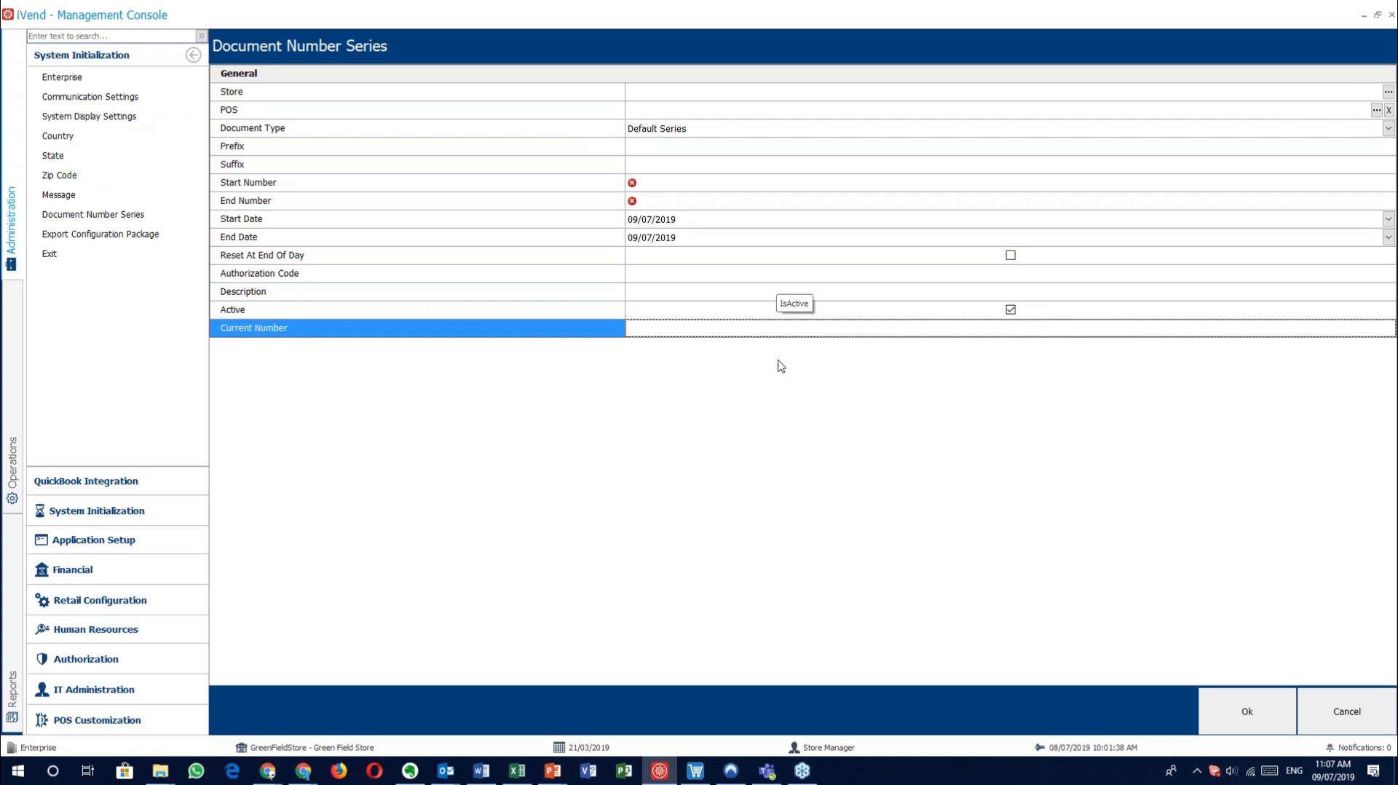
pyautogui.click(1388, 707)
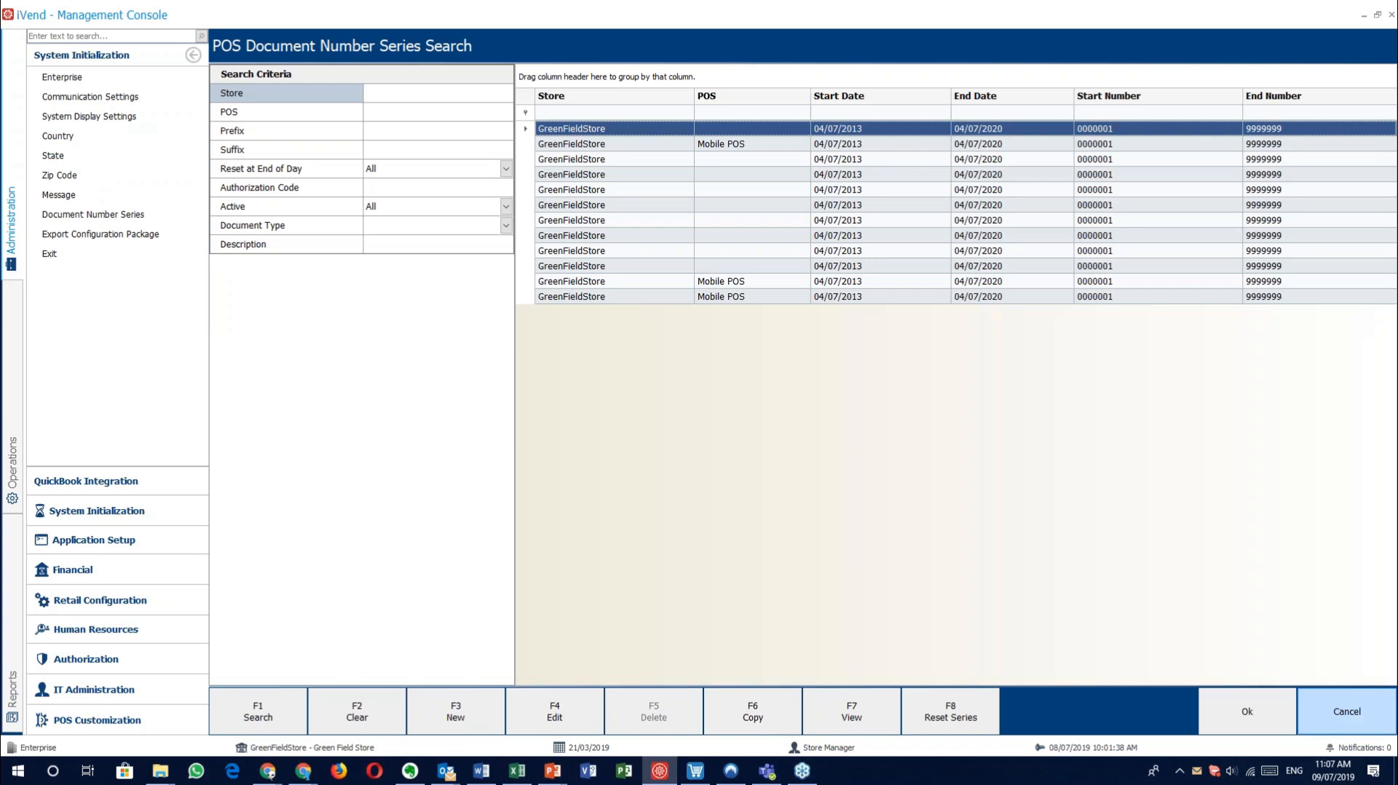
pyautogui.click(1389, 707)
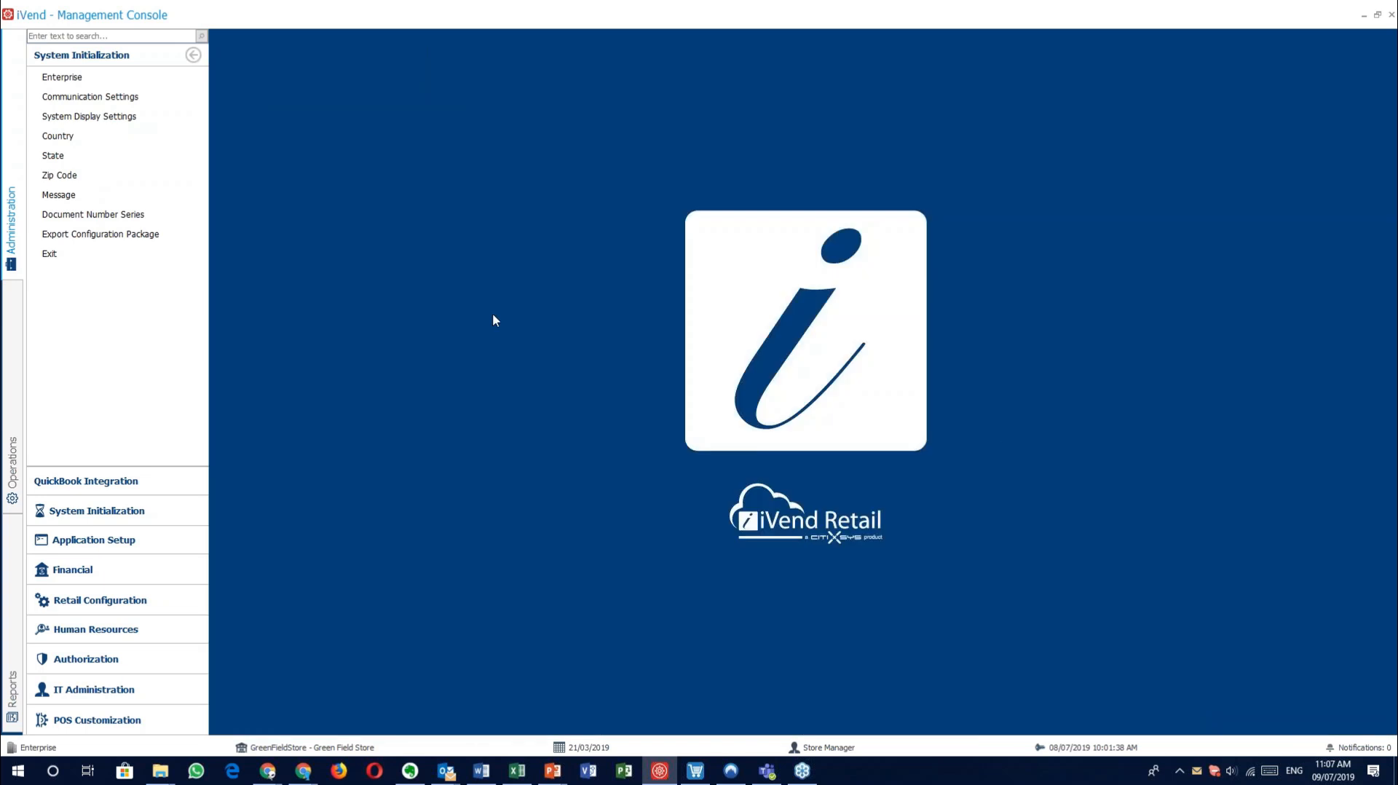
# Step: View the Export Configuration Package modules and the Deployment landscape slide in PowerPoint, and exit the package without exporting
pyautogui.click(129, 236)
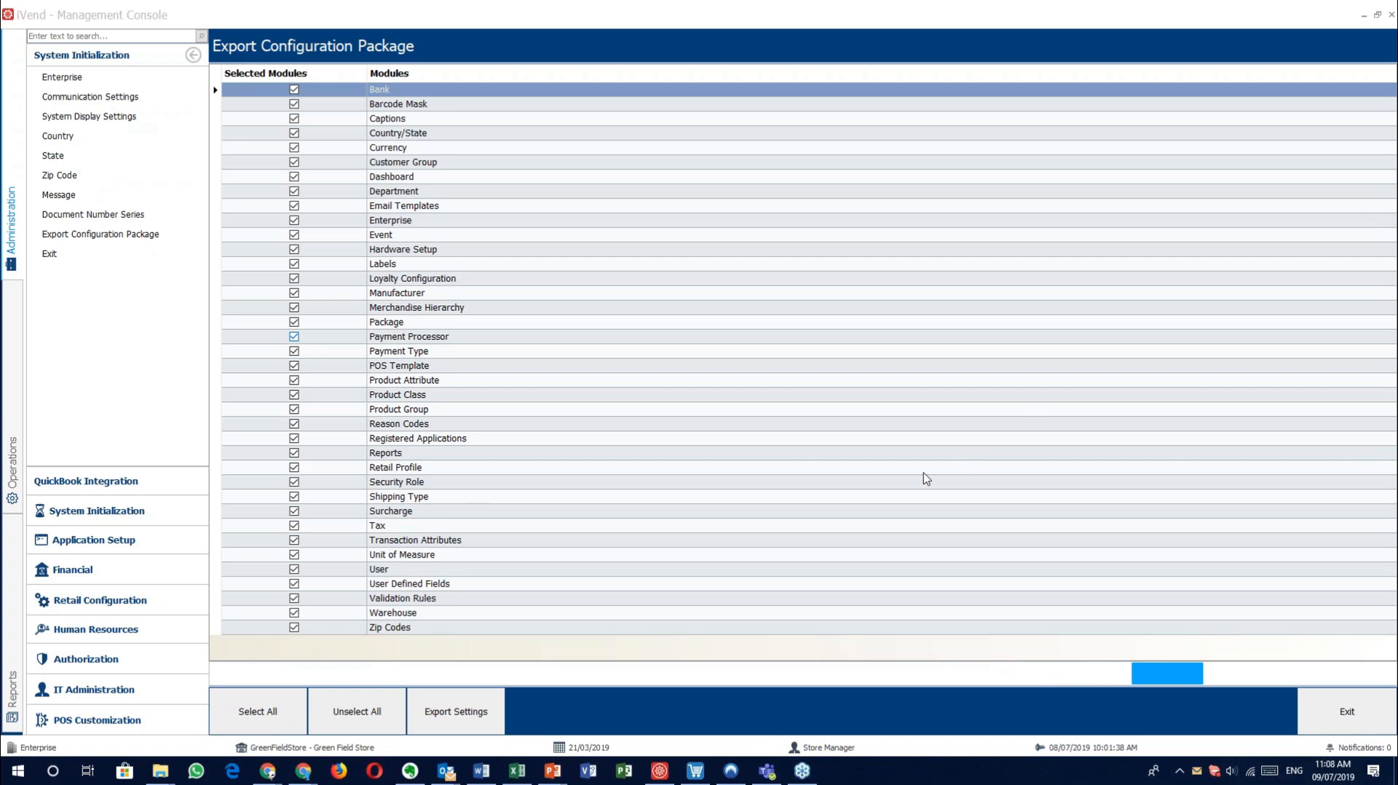
pyautogui.moveTo(553, 771)
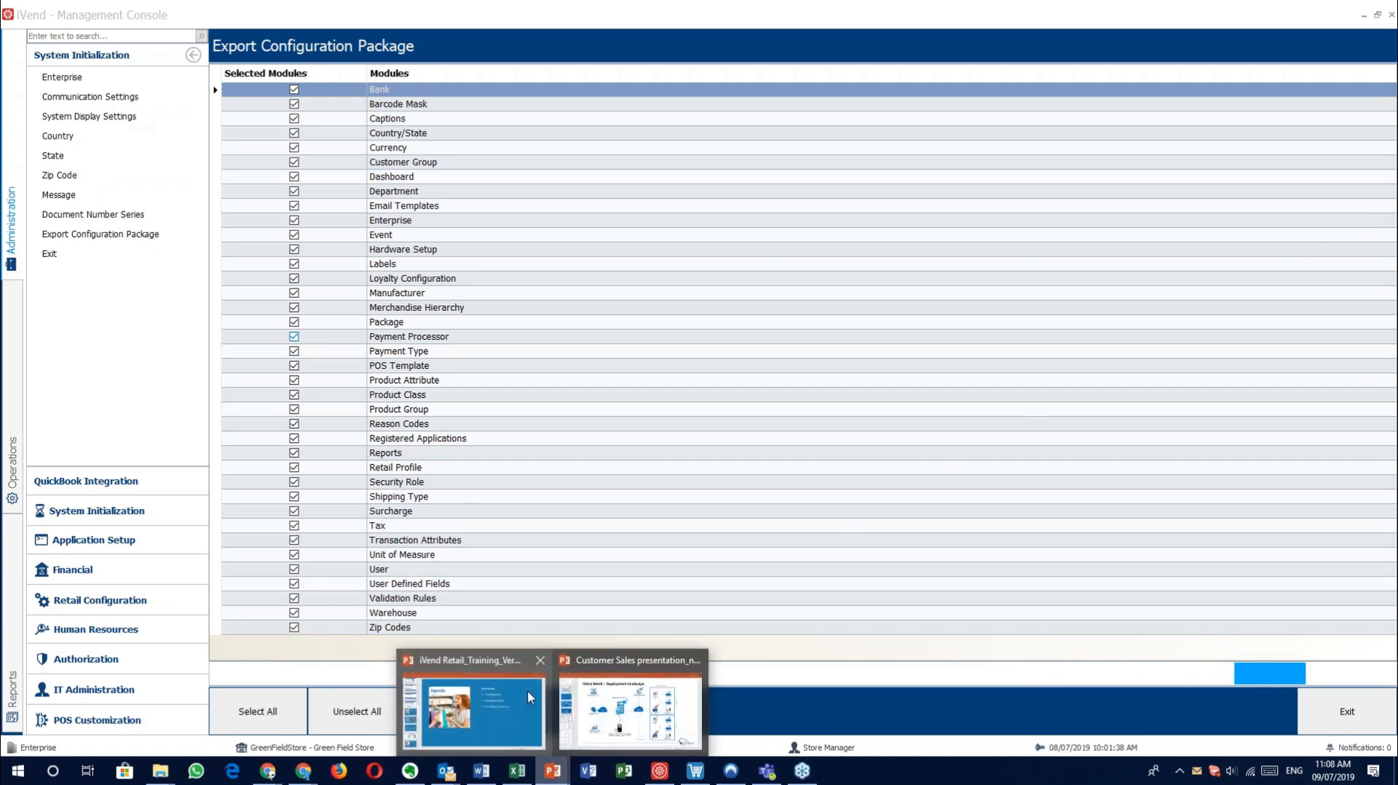
pyautogui.click(609, 710)
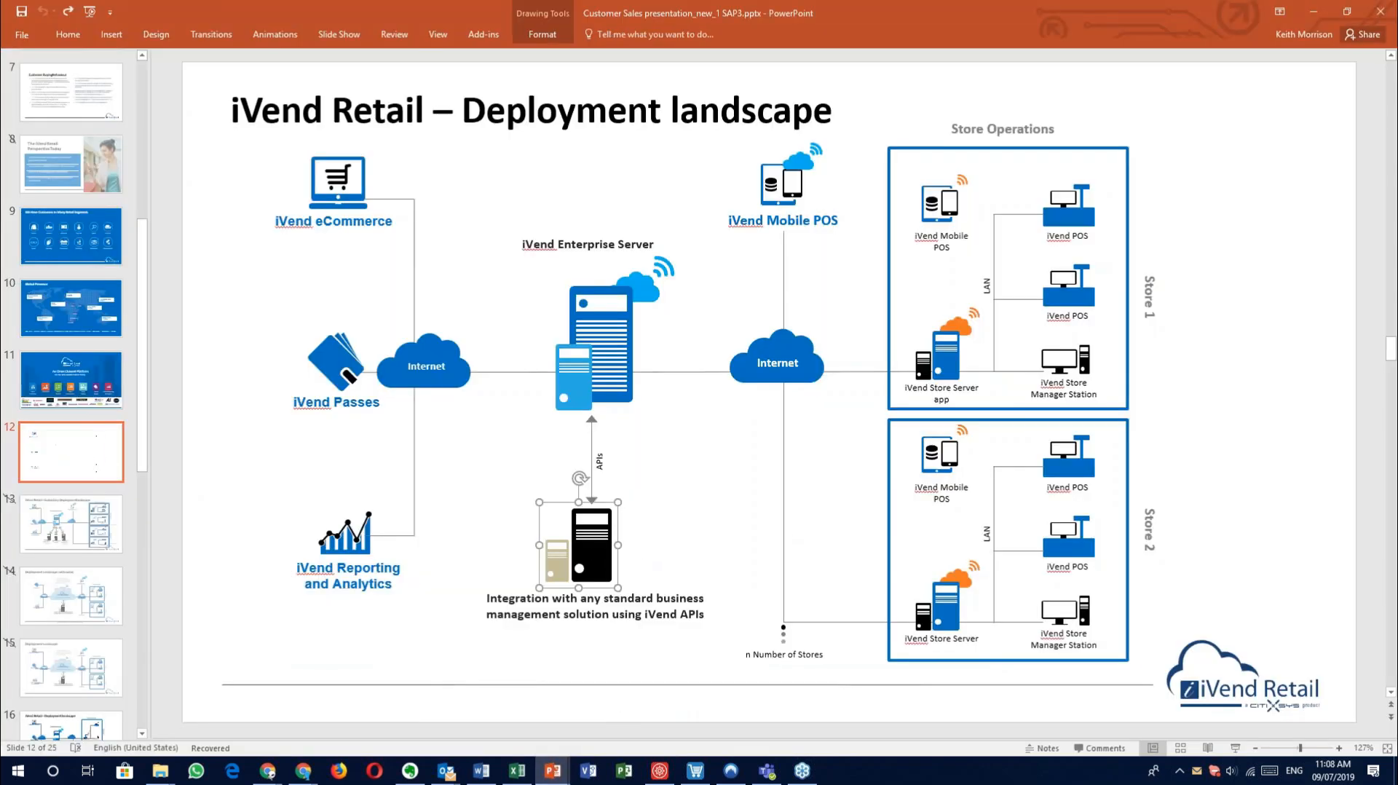
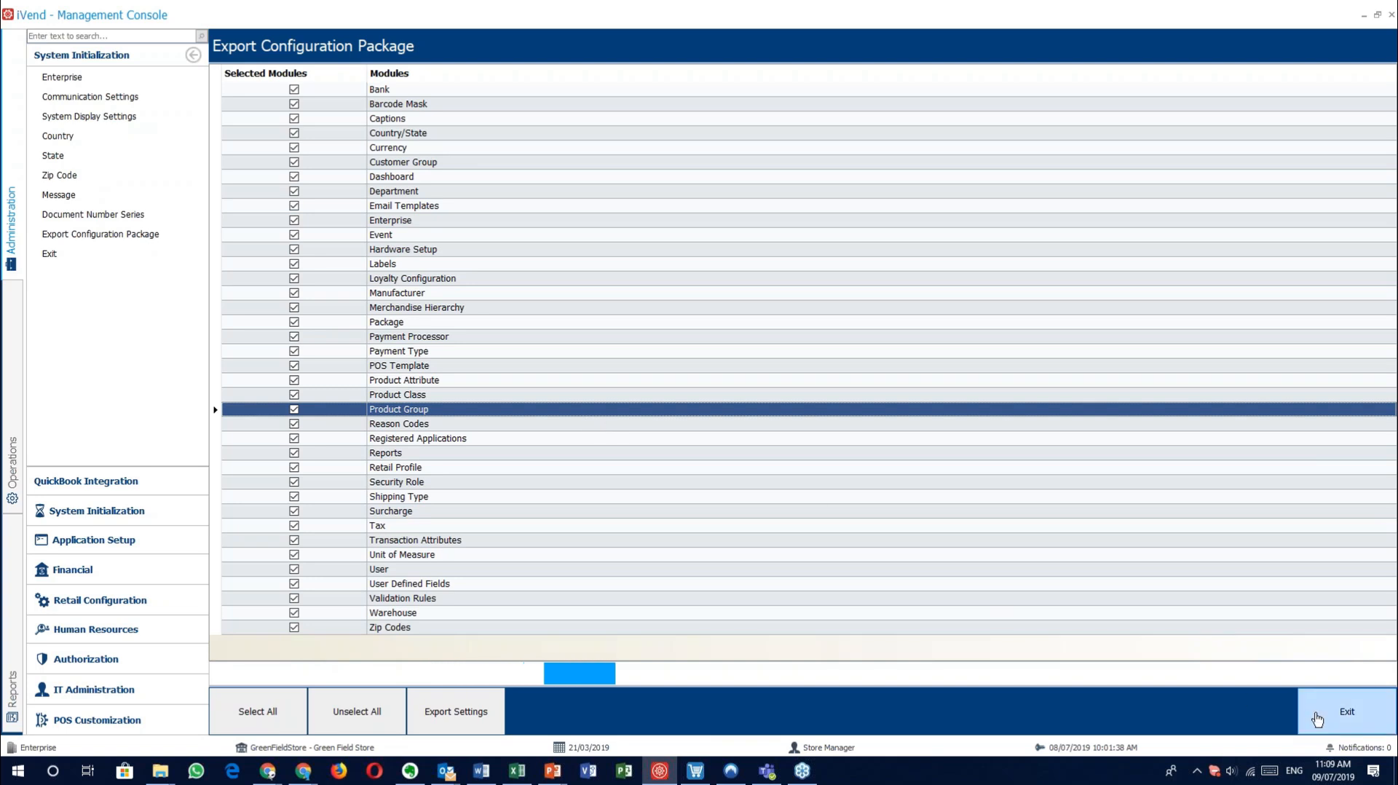
pyautogui.click(1346, 711)
# Step: View the Enterprise Settings and the Export Configuration Package modules again, closing both without changes
pyautogui.click(98, 85)
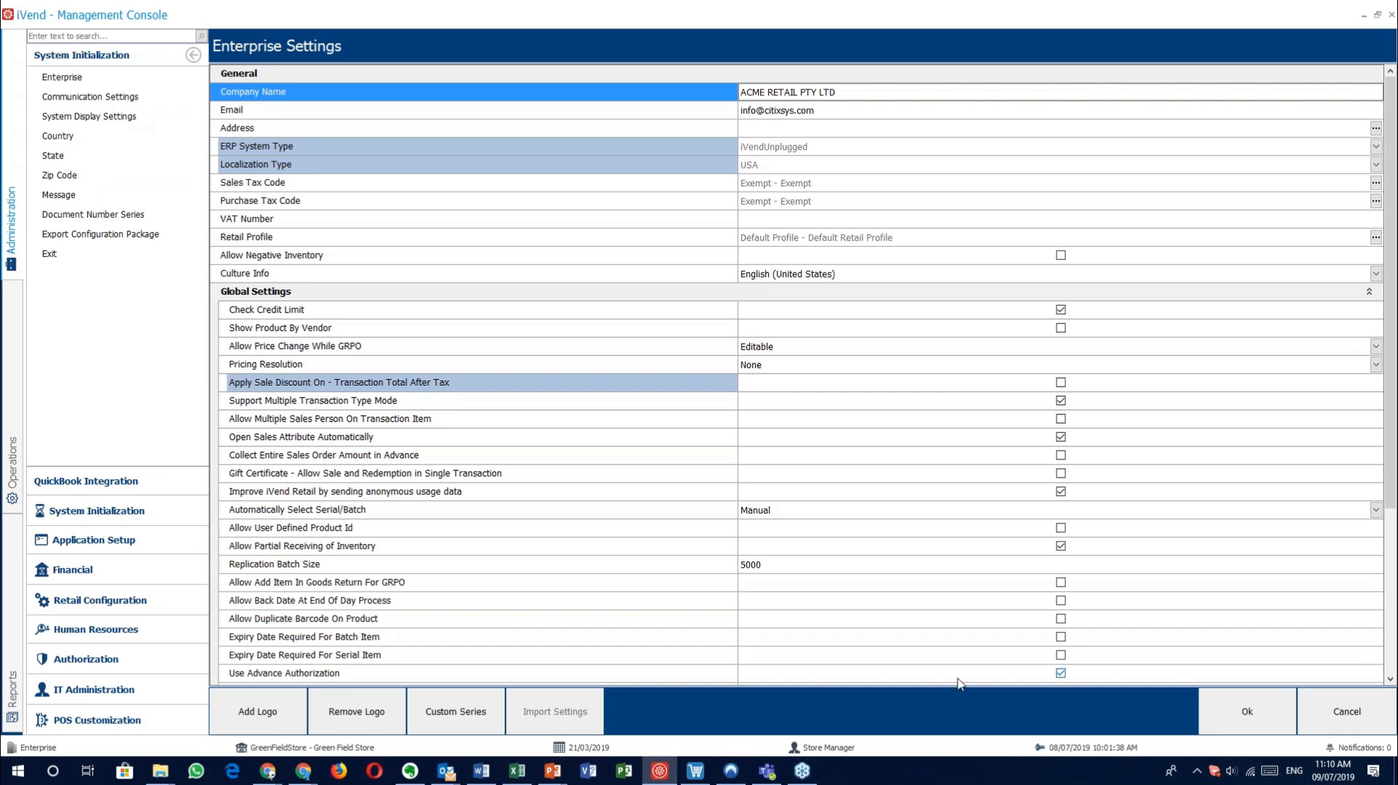
pyautogui.click(1384, 715)
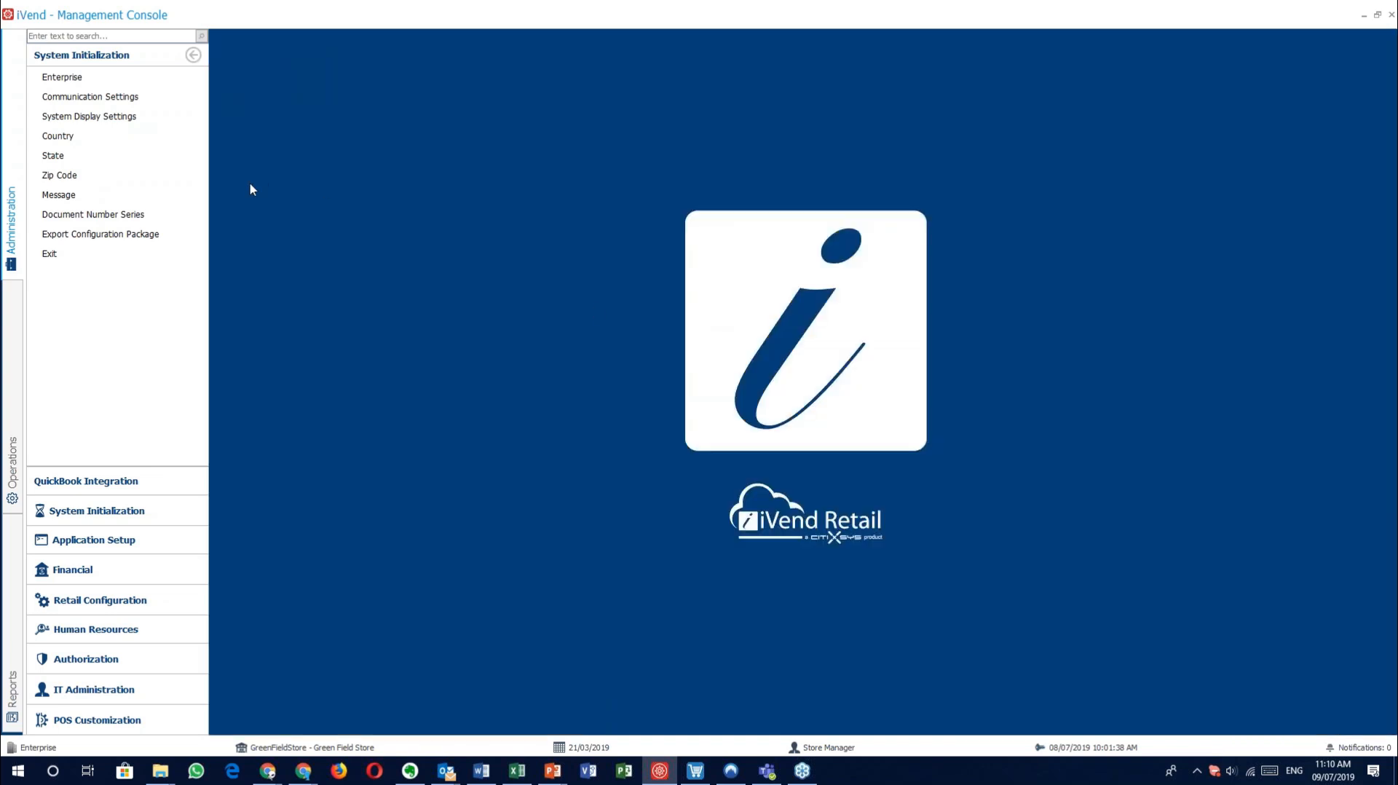
pyautogui.click(148, 236)
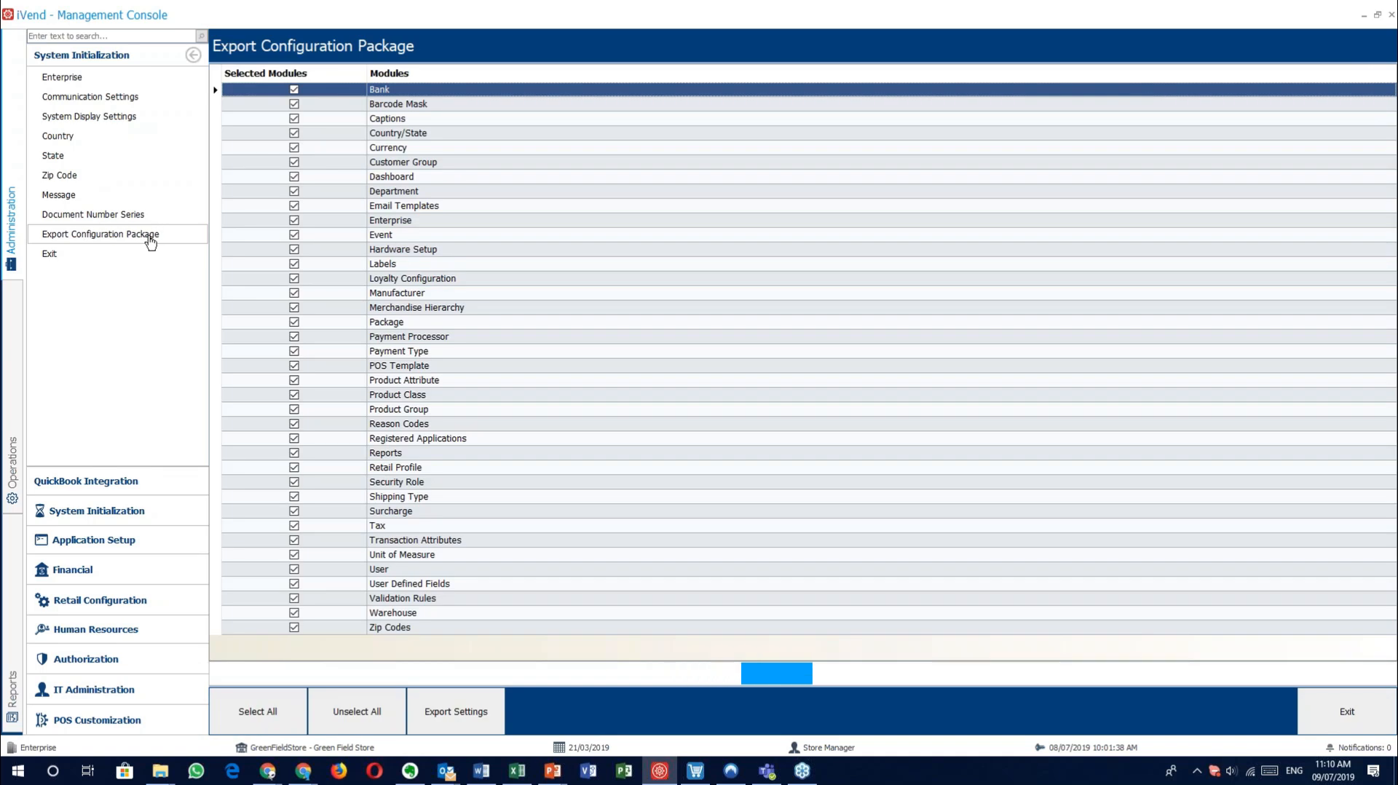
pyautogui.click(1333, 699)
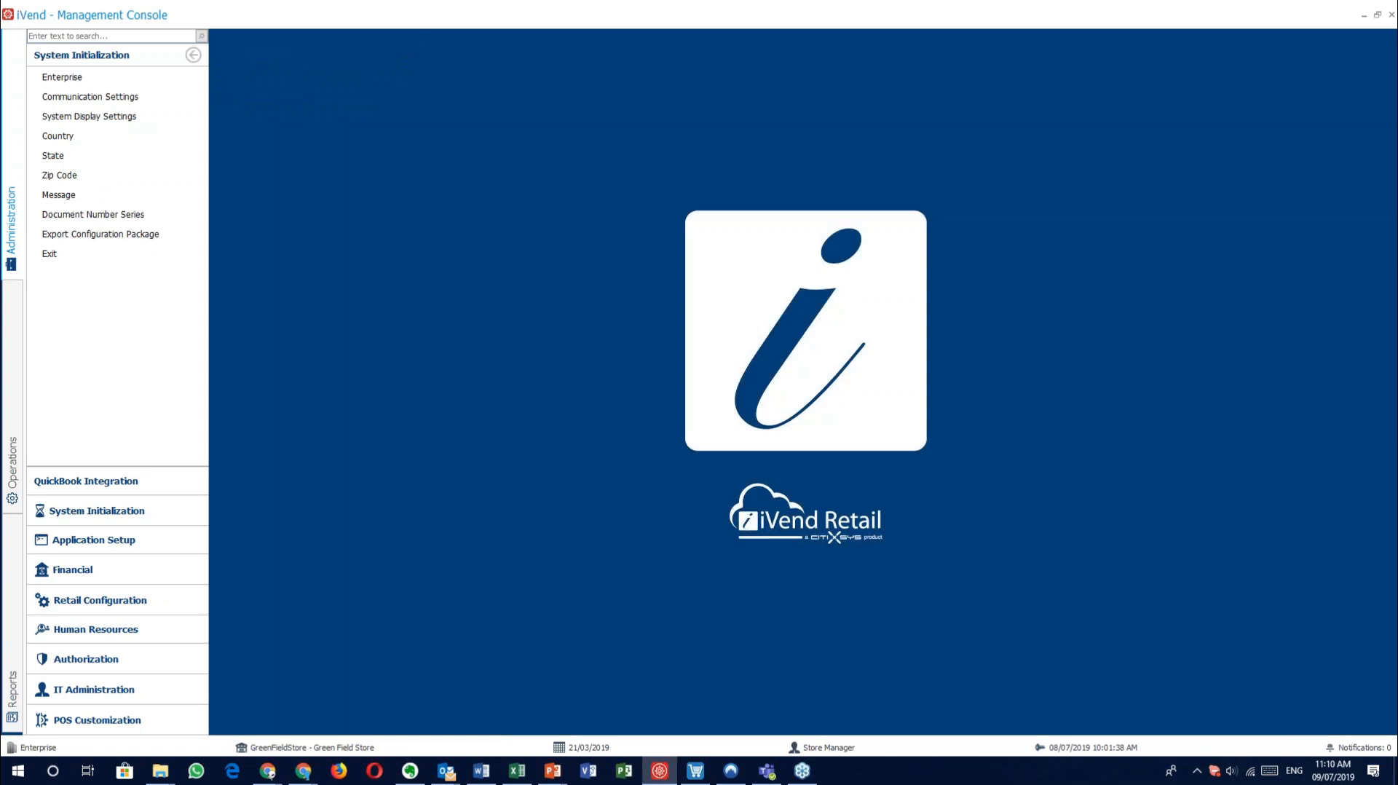
# Step: Compare the CustomerSearch fields in Search Grid Definition with the Point of Sale Customer Search criteria, and close the definition without changes
pyautogui.click(156, 543)
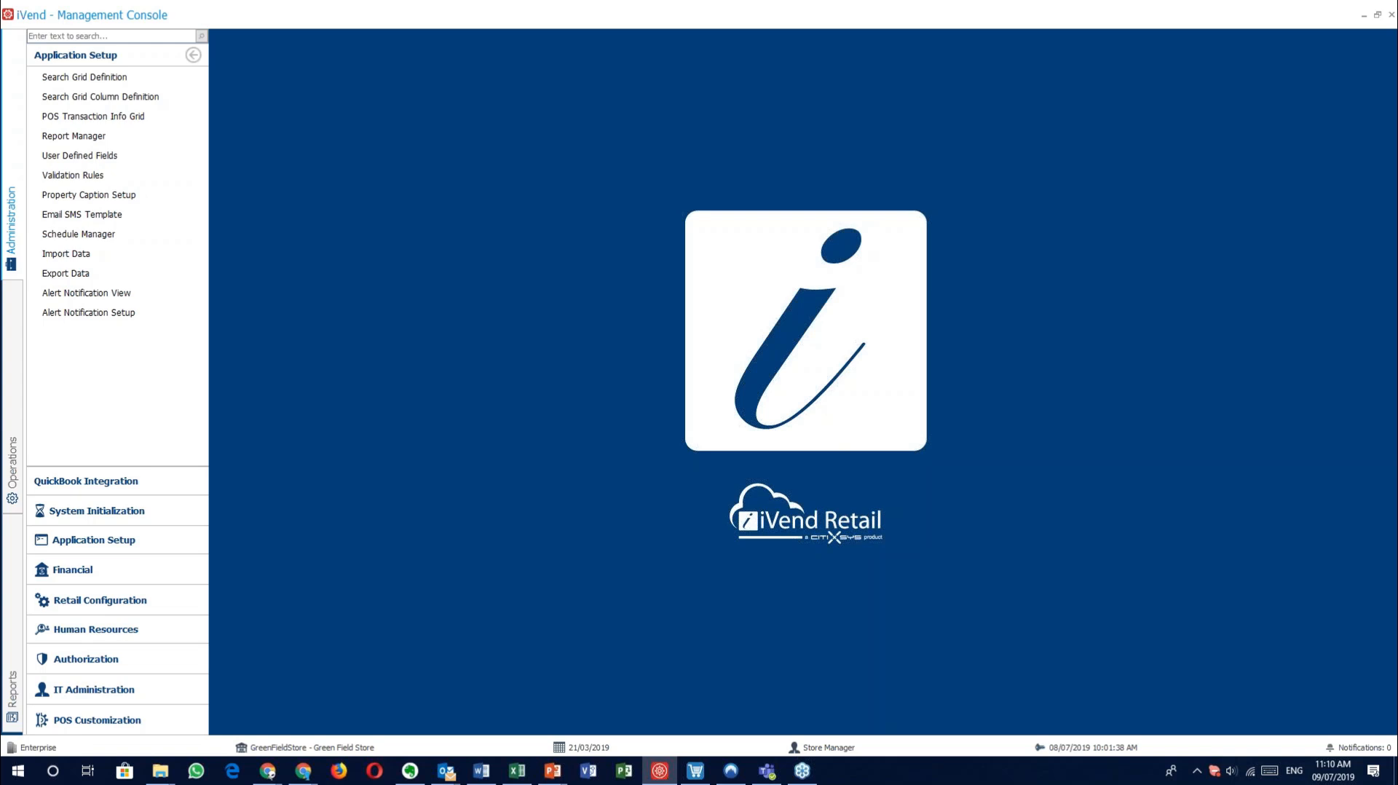
pyautogui.click(105, 78)
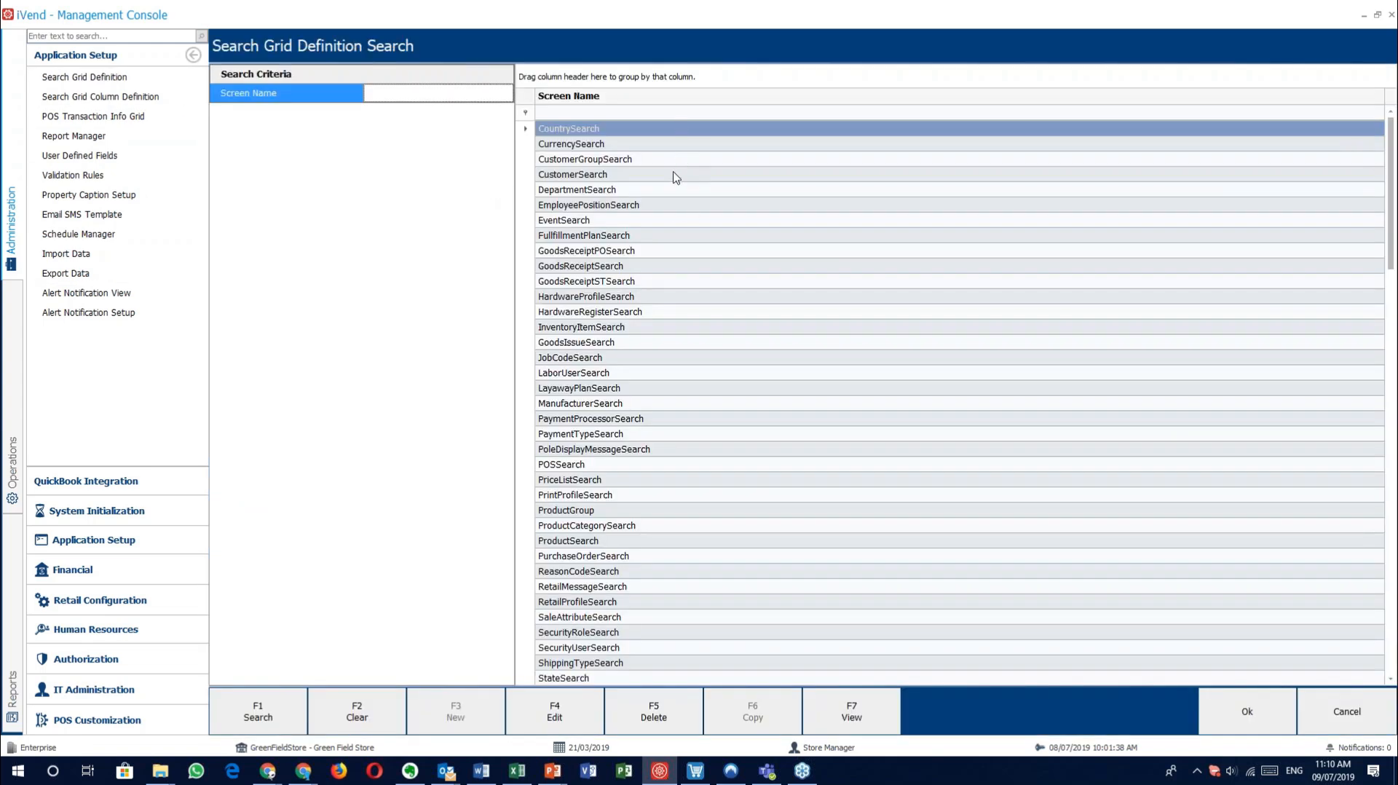
pyautogui.doubleClick(676, 178)
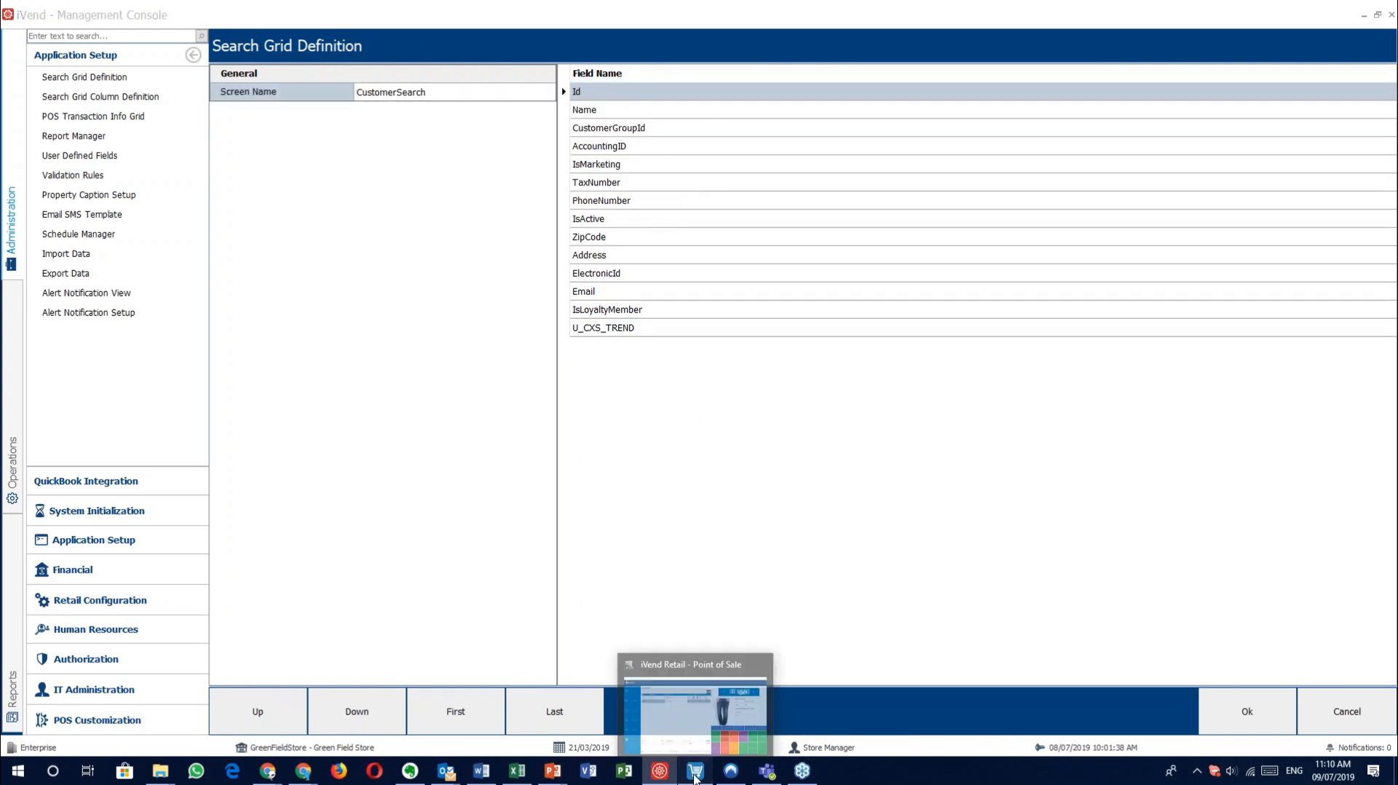
pyautogui.click(694, 769)
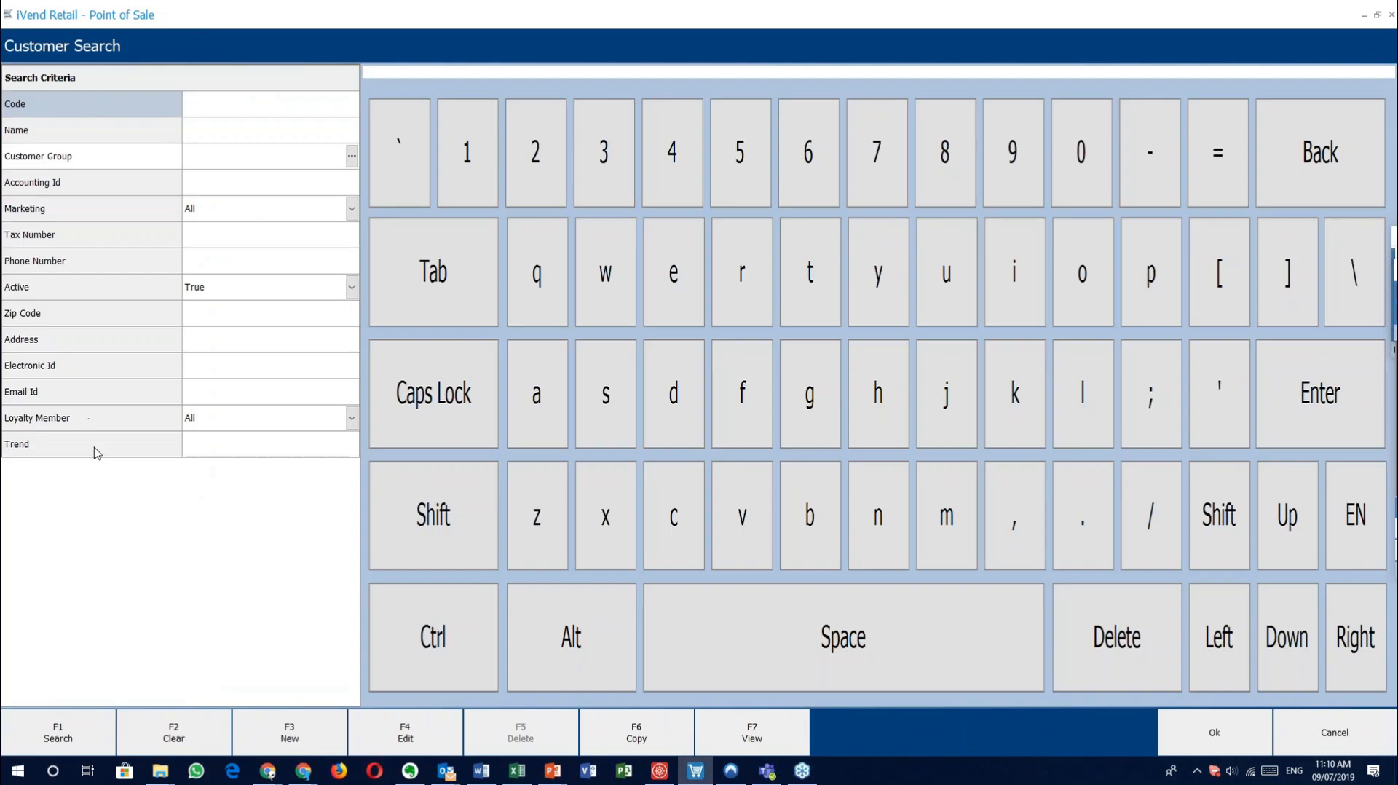
pyautogui.click(645, 655)
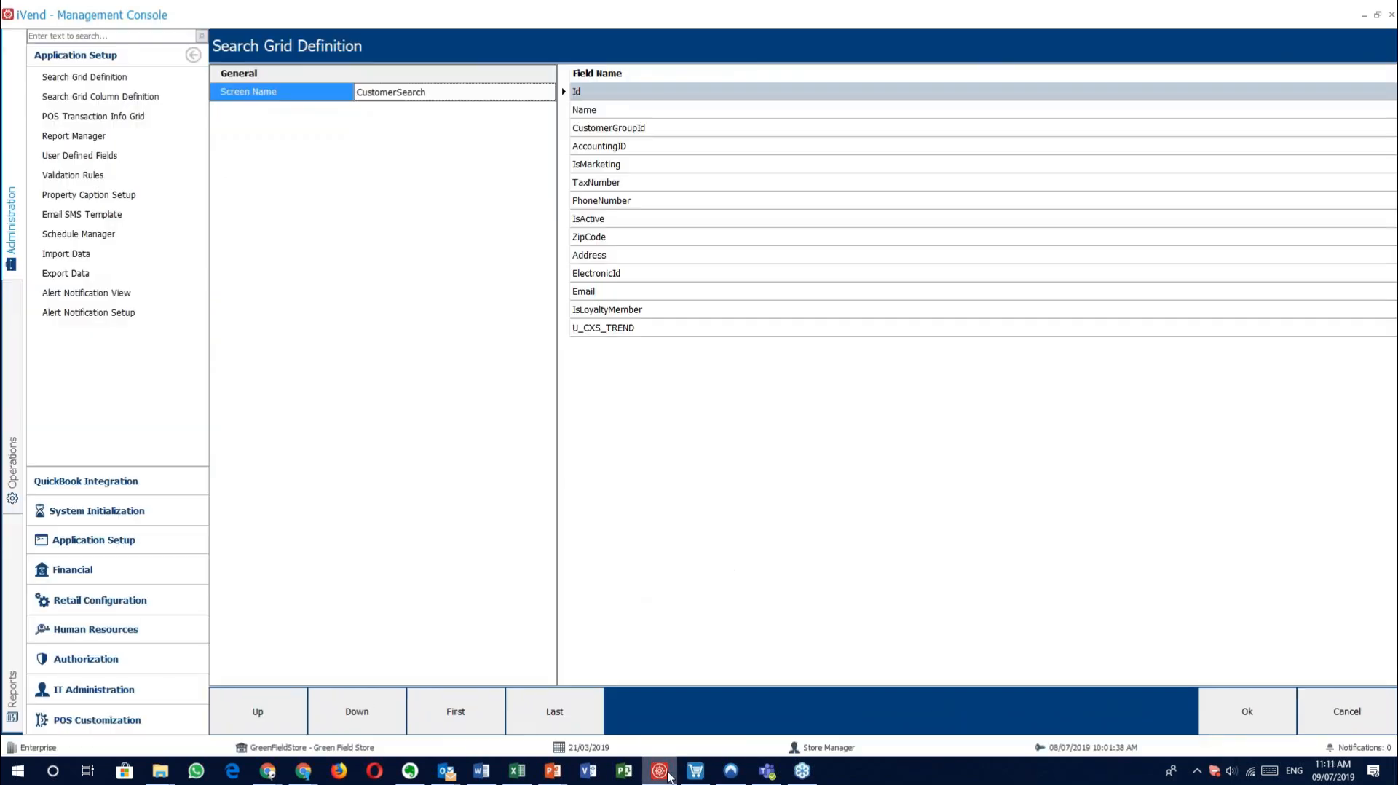
pyautogui.click(1344, 721)
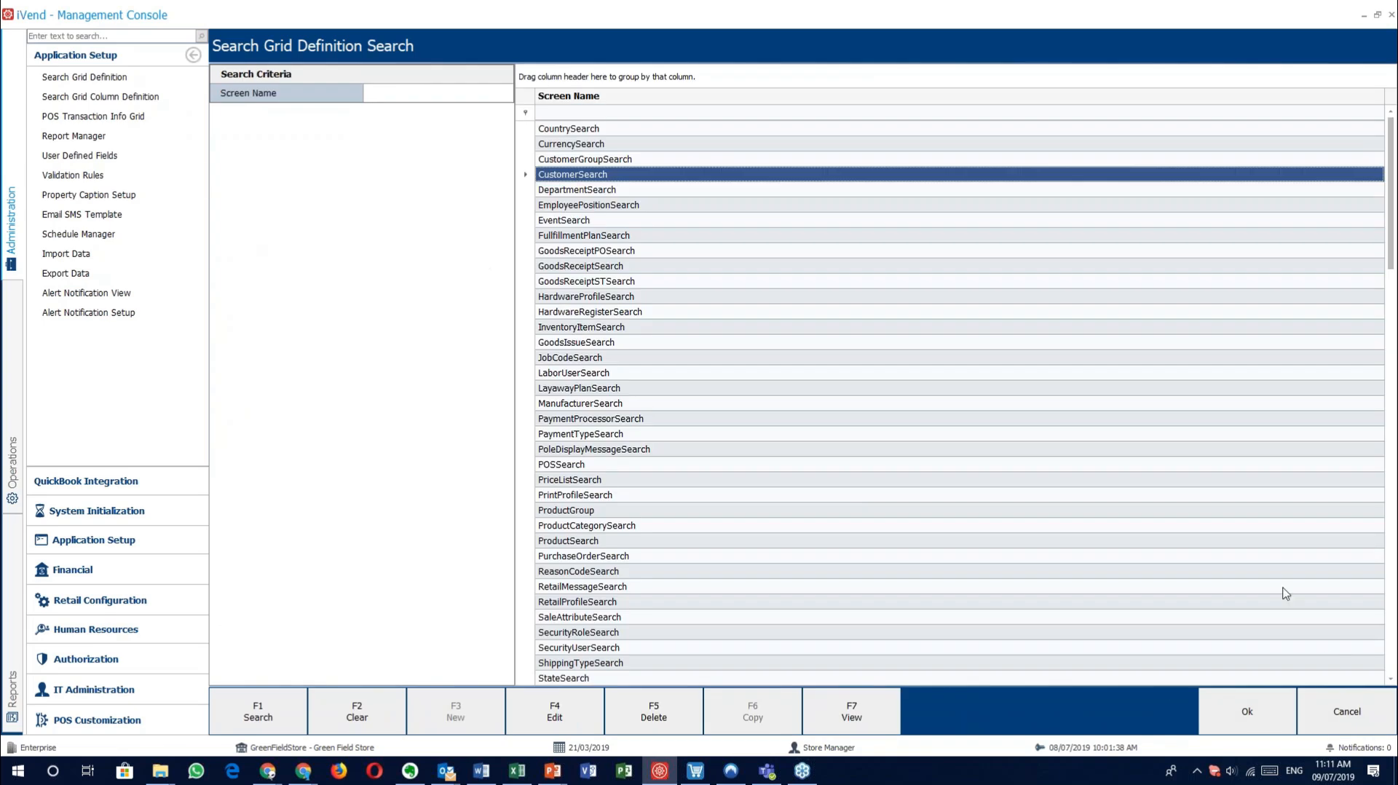
pyautogui.click(1347, 712)
# Step: Open the CustomerSearch column definition from the list sorted by Screen Name, and list all customers in Point of Sale to compare the columns
pyautogui.click(138, 97)
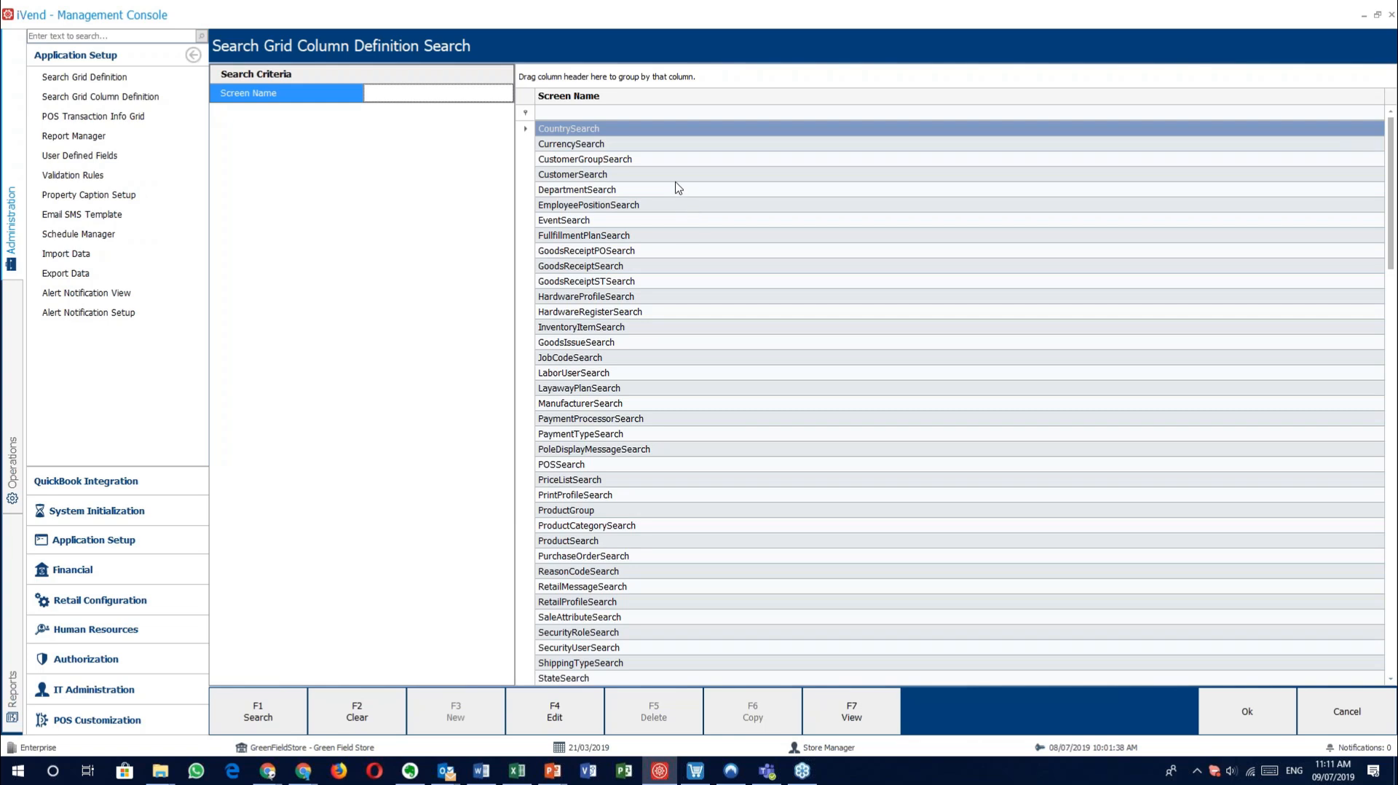
pyautogui.click(644, 98)
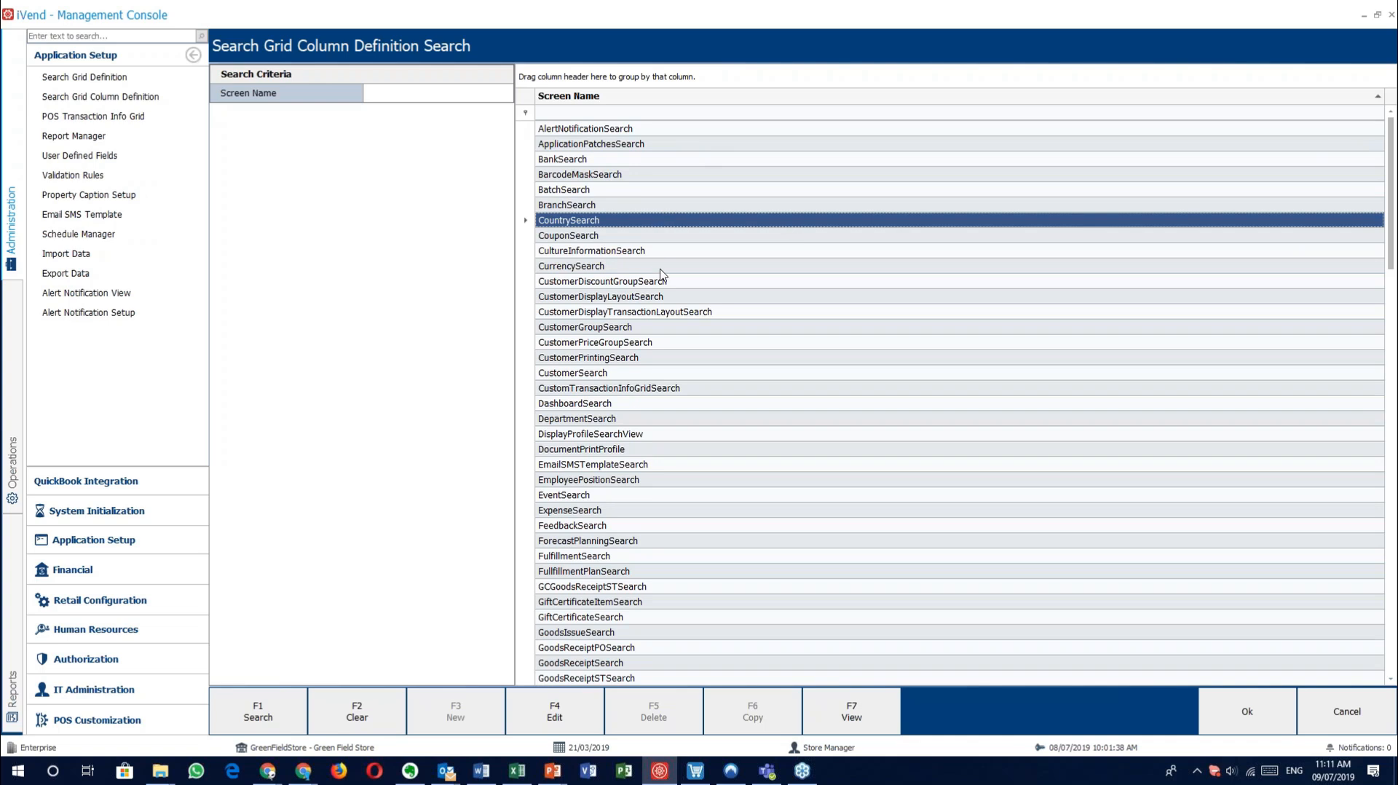
pyautogui.doubleClick(645, 374)
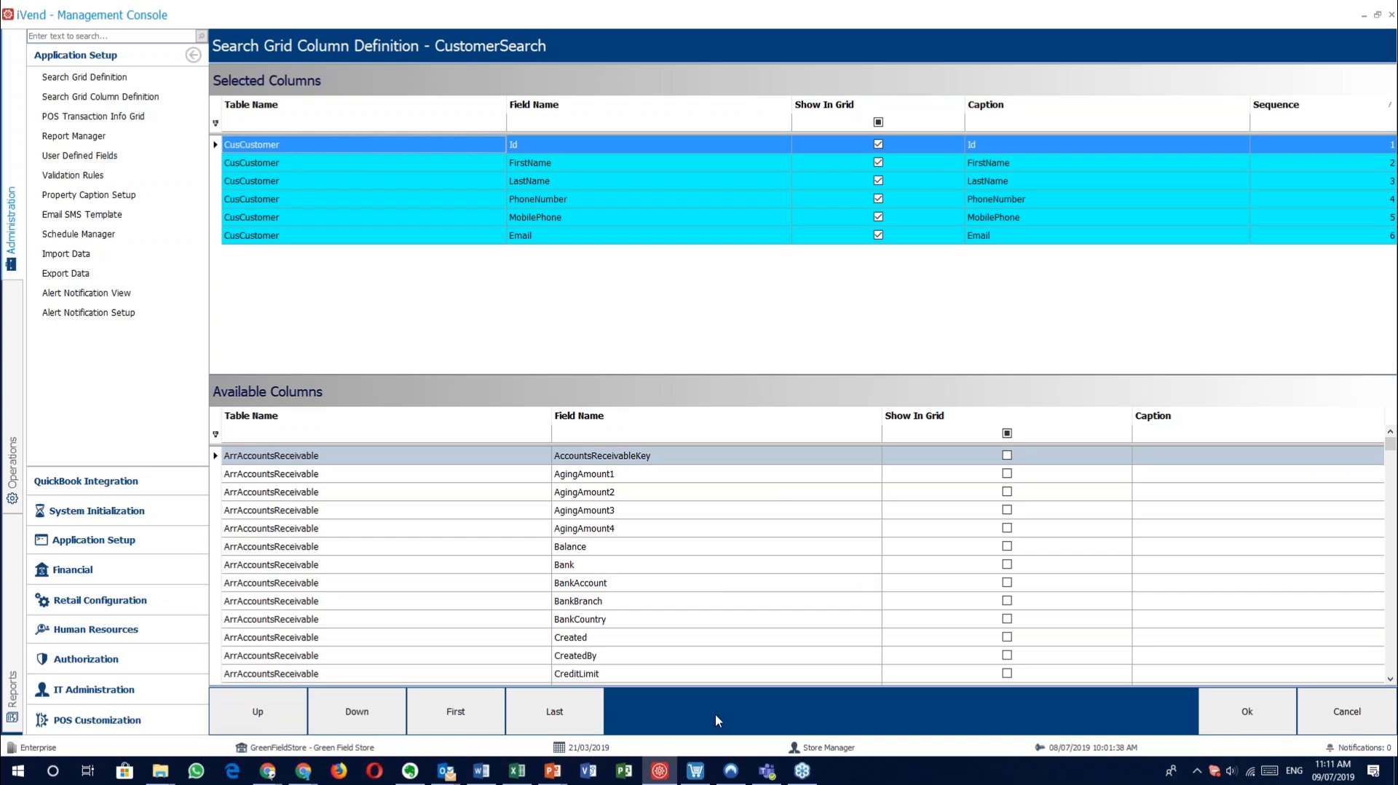
pyautogui.click(696, 710)
pyautogui.press('F1')
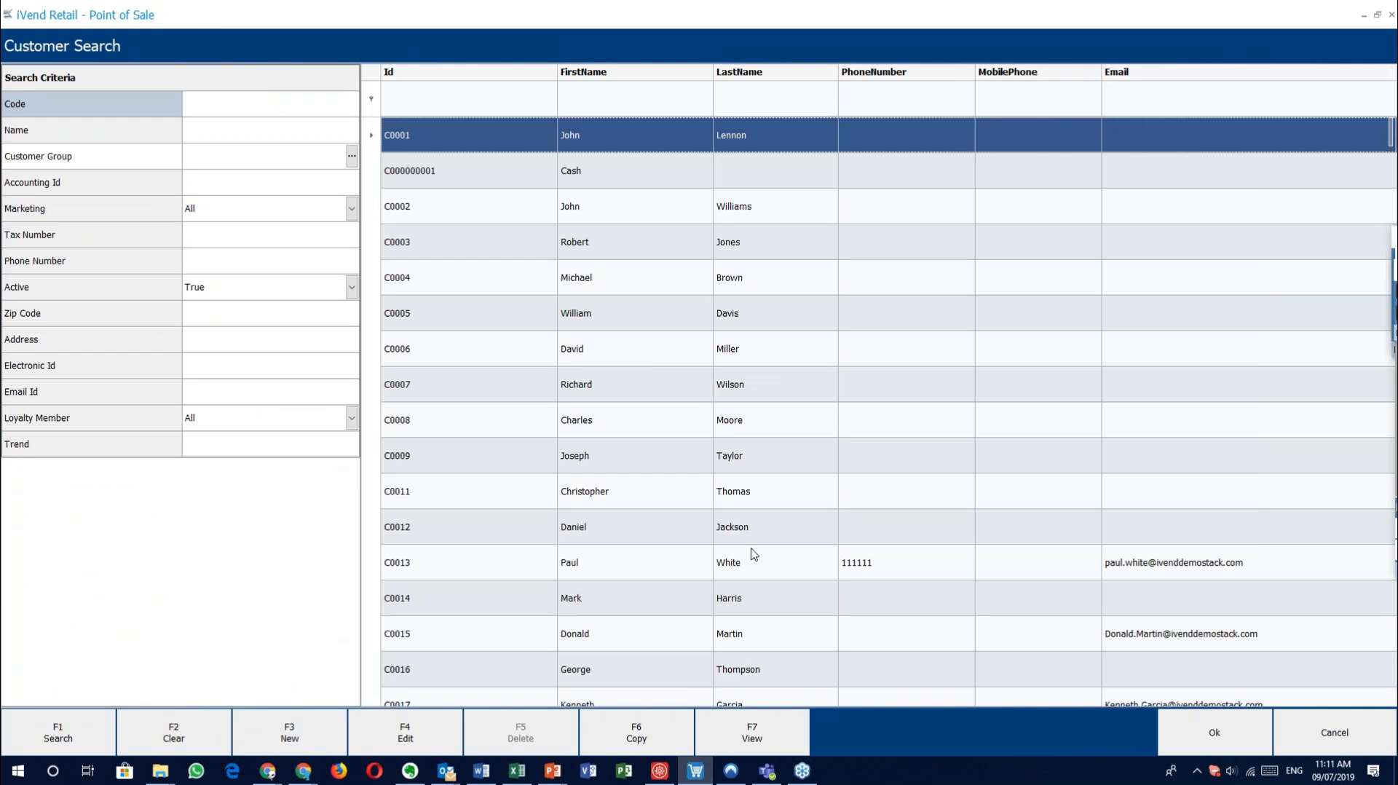
# Step: Return to the Management Console, examine the available columns for CustomerSearch, and close the column definition and its search list without changes
pyautogui.click(660, 771)
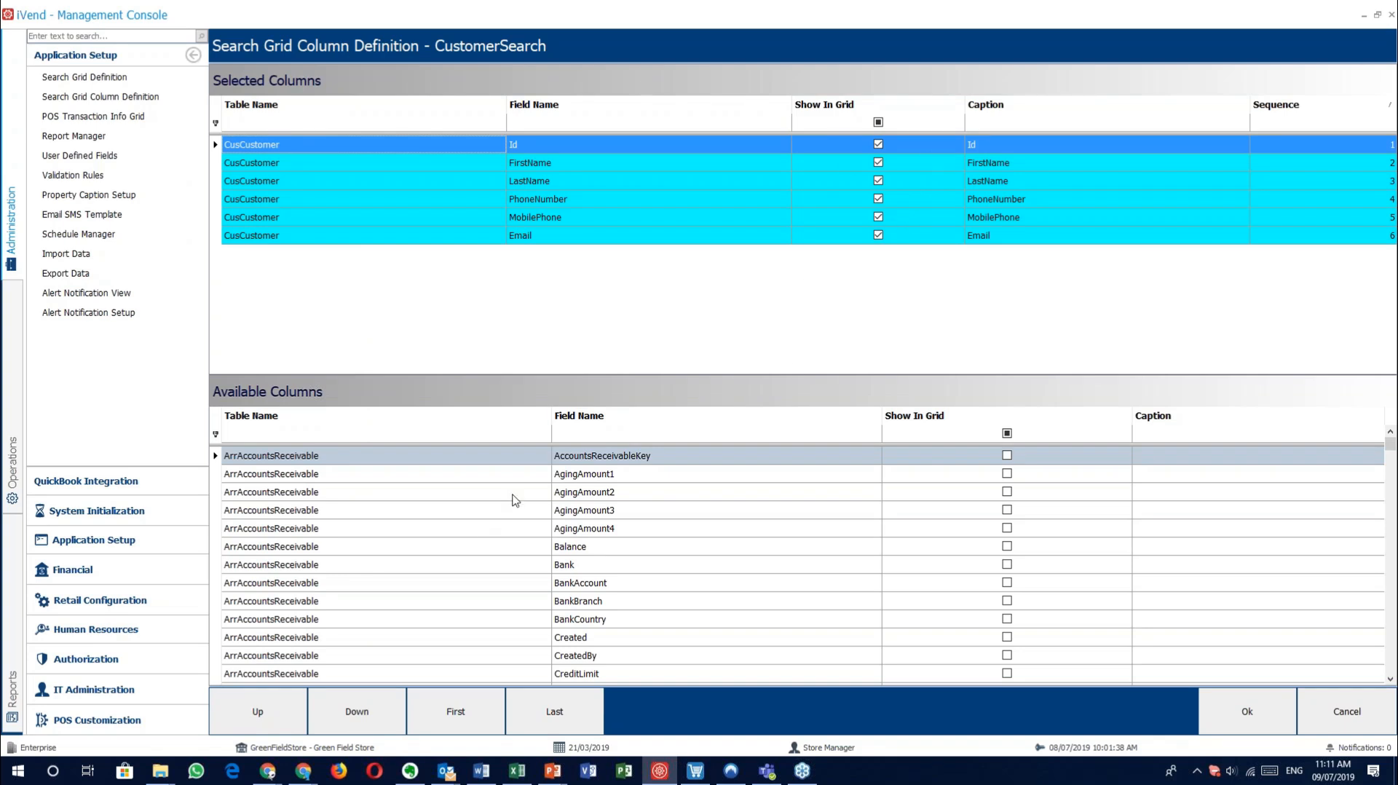
pyautogui.scroll(-10, 518, 484)
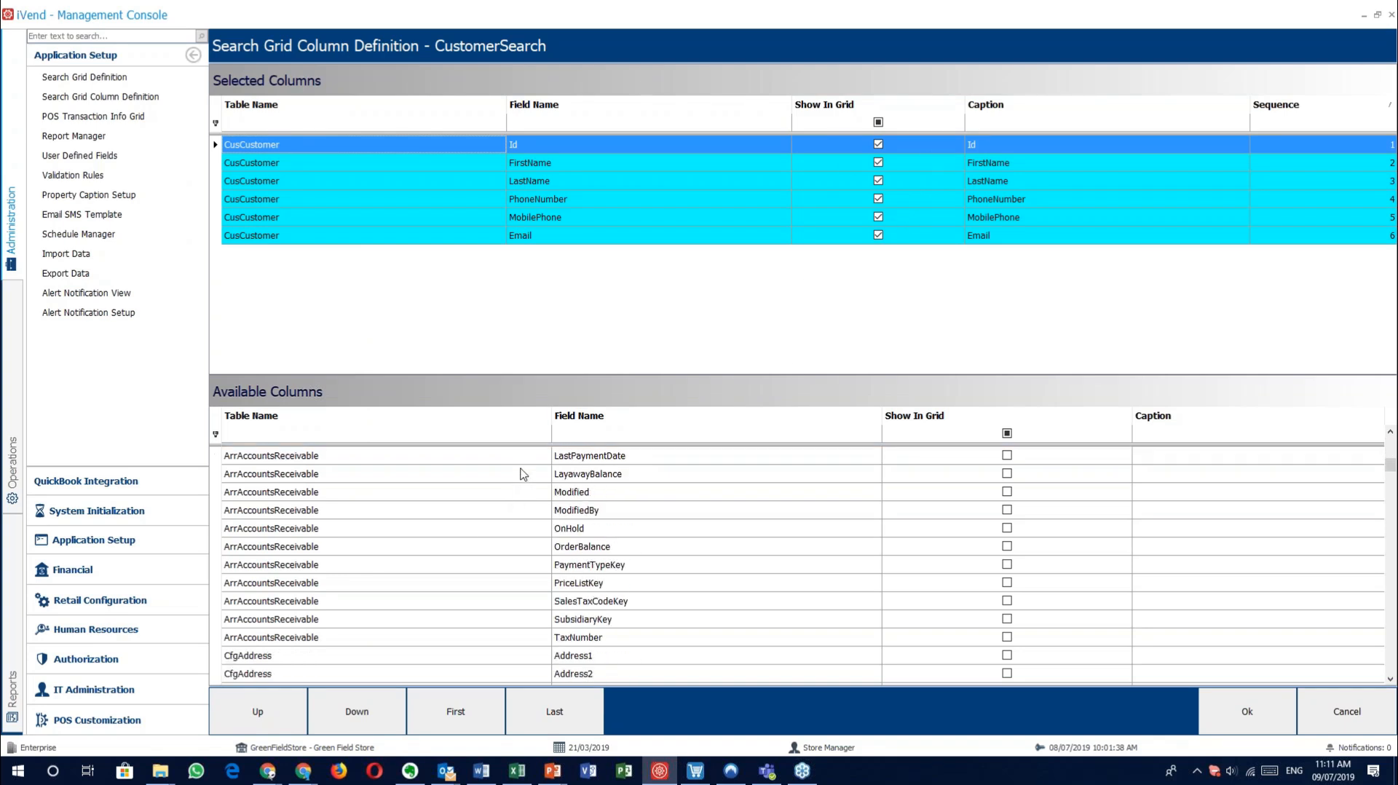
pyautogui.scroll(2, 520, 475)
pyautogui.scroll(-12, 520, 474)
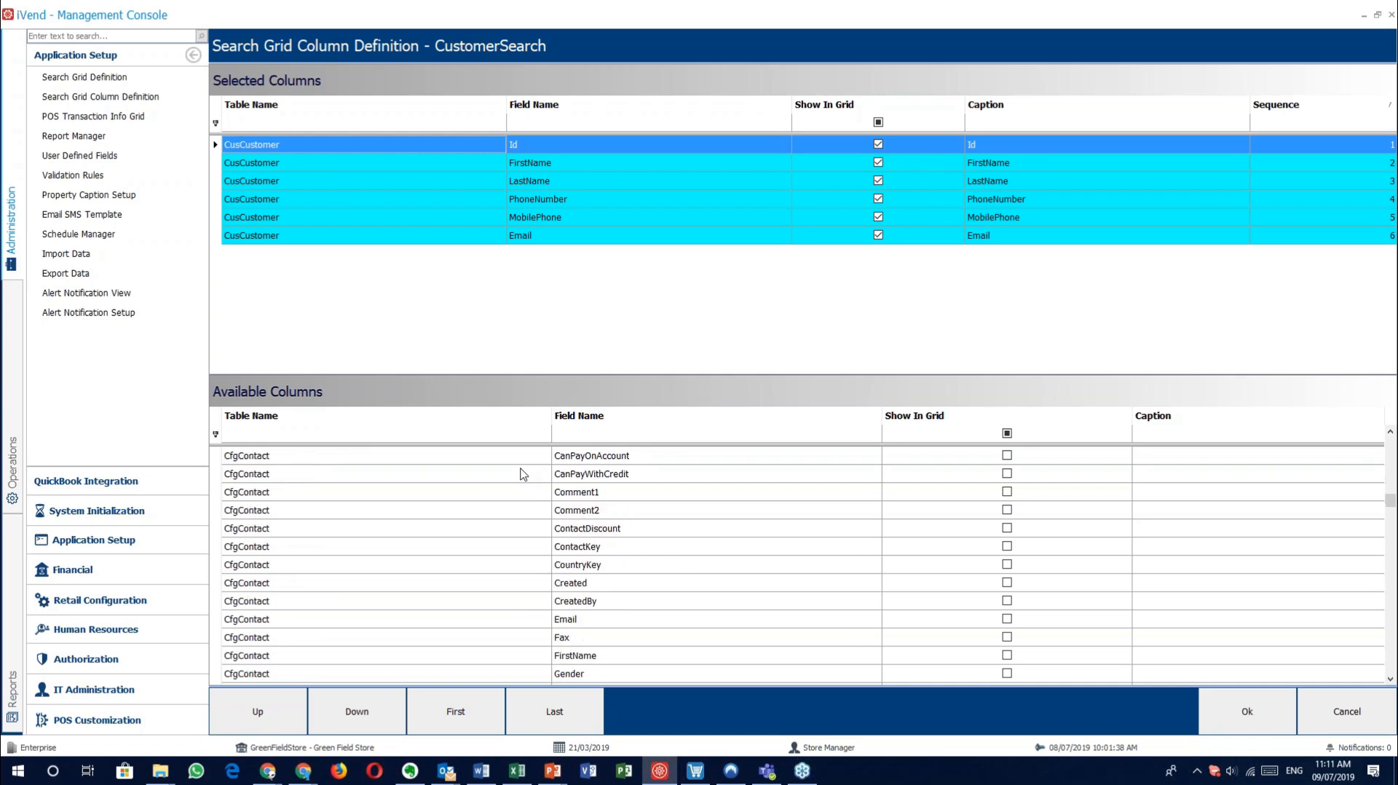
pyautogui.scroll(-6, 522, 477)
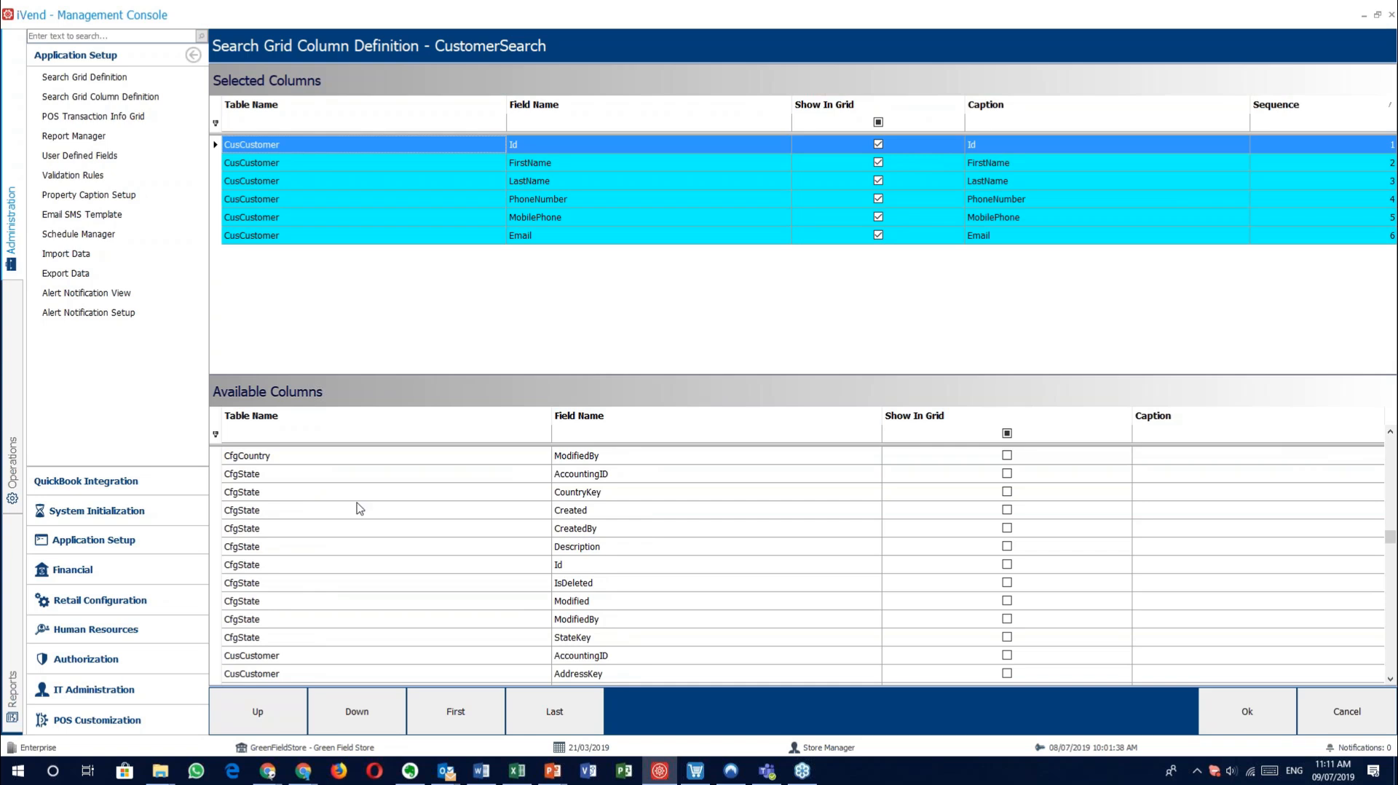
pyautogui.scroll(-15, 542, 510)
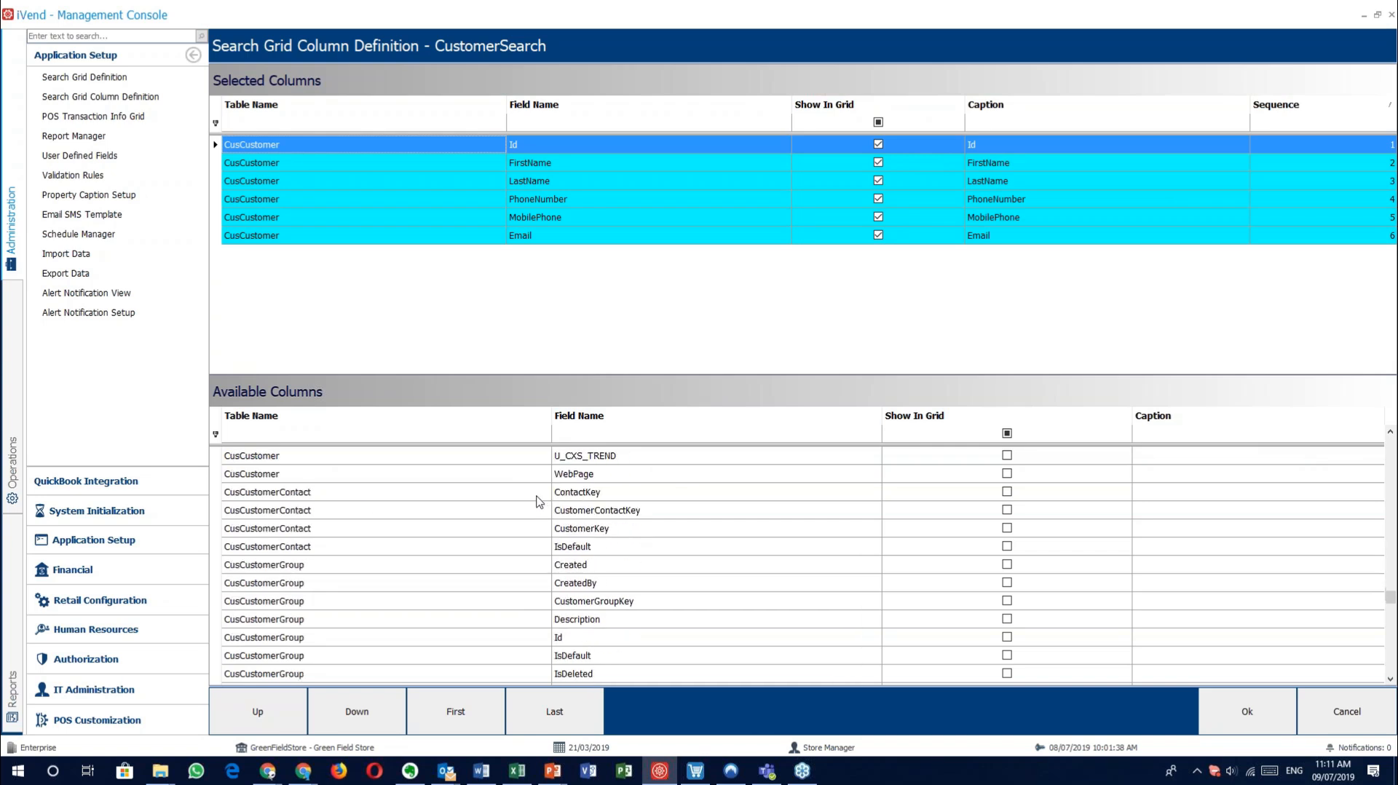
pyautogui.scroll(-15, 538, 501)
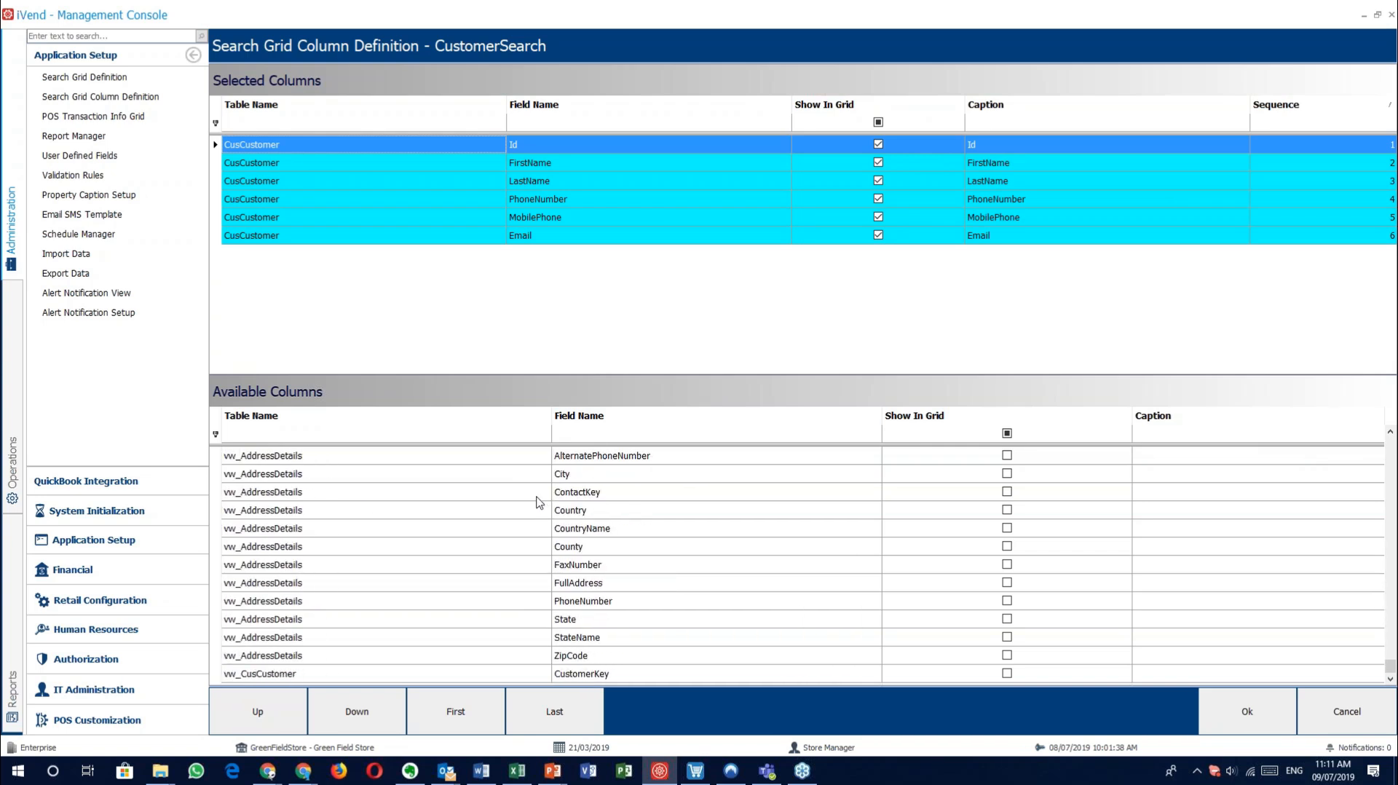
pyautogui.scroll(6, 391, 539)
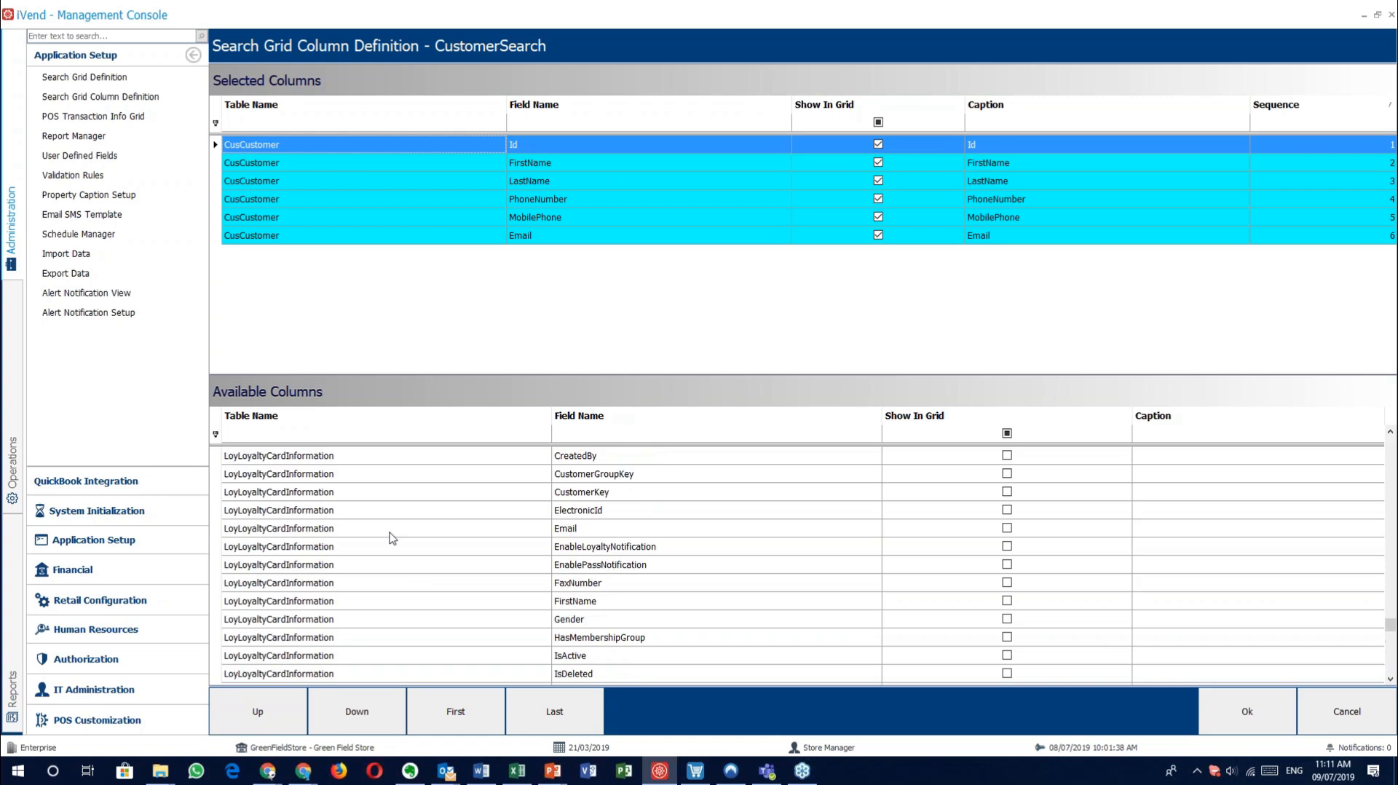
pyautogui.scroll(18, 391, 539)
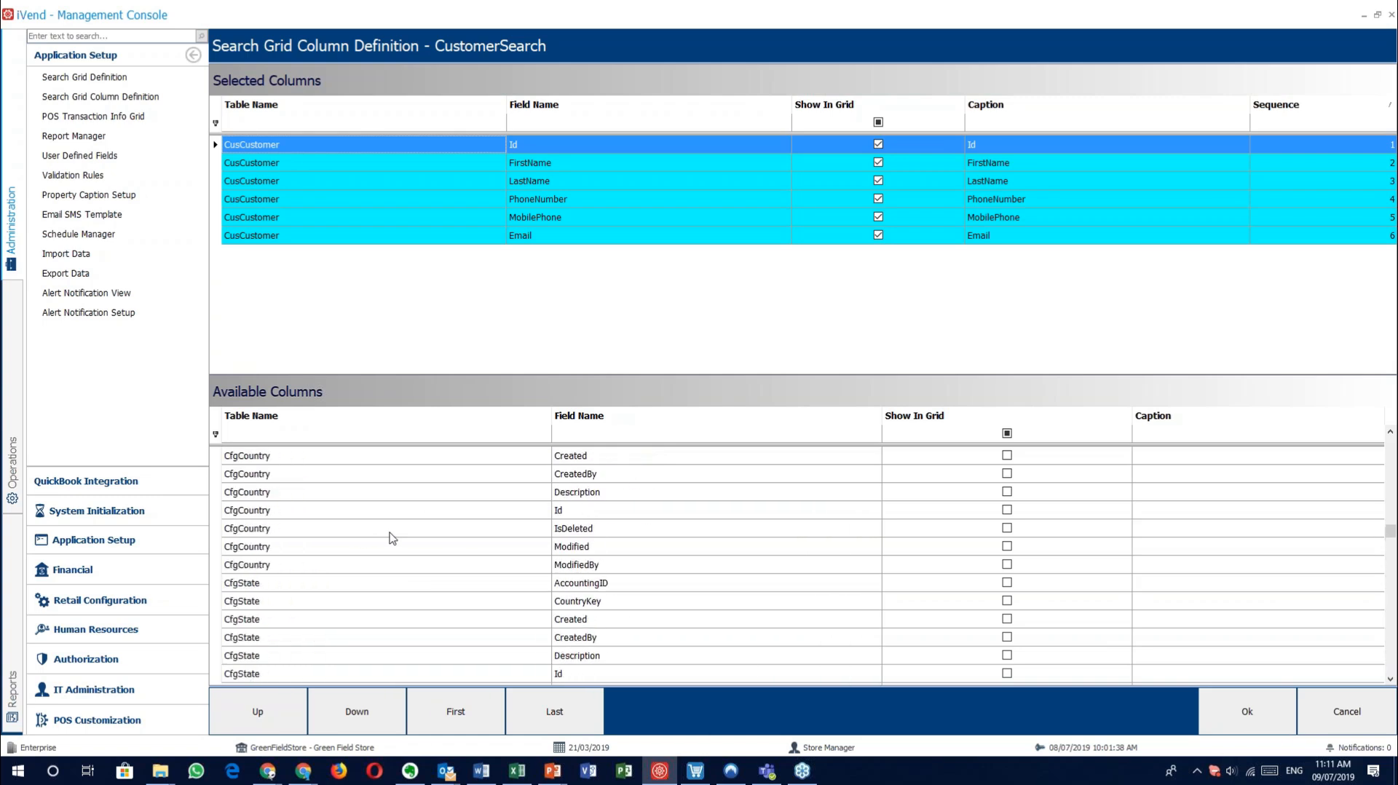
pyautogui.scroll(15, 391, 539)
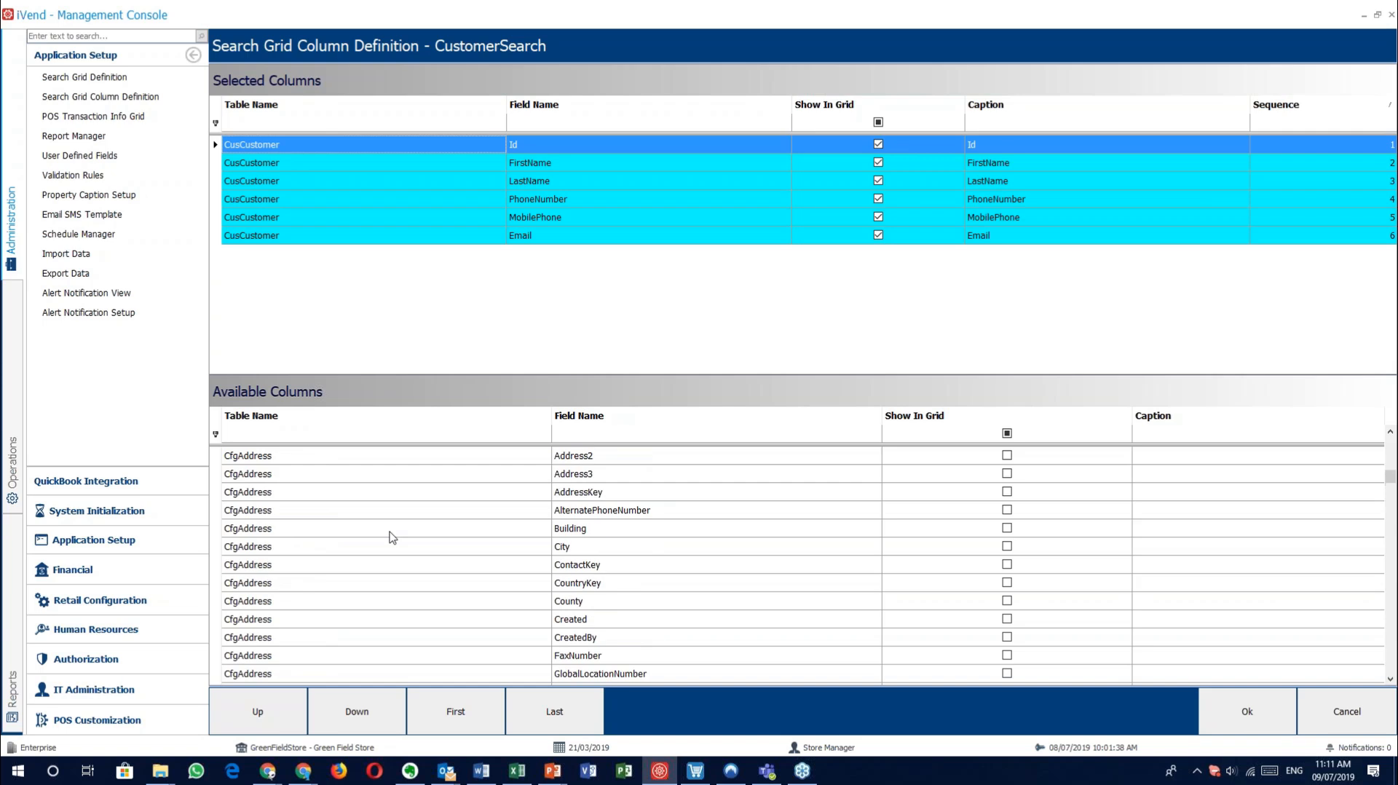
pyautogui.scroll(8, 391, 539)
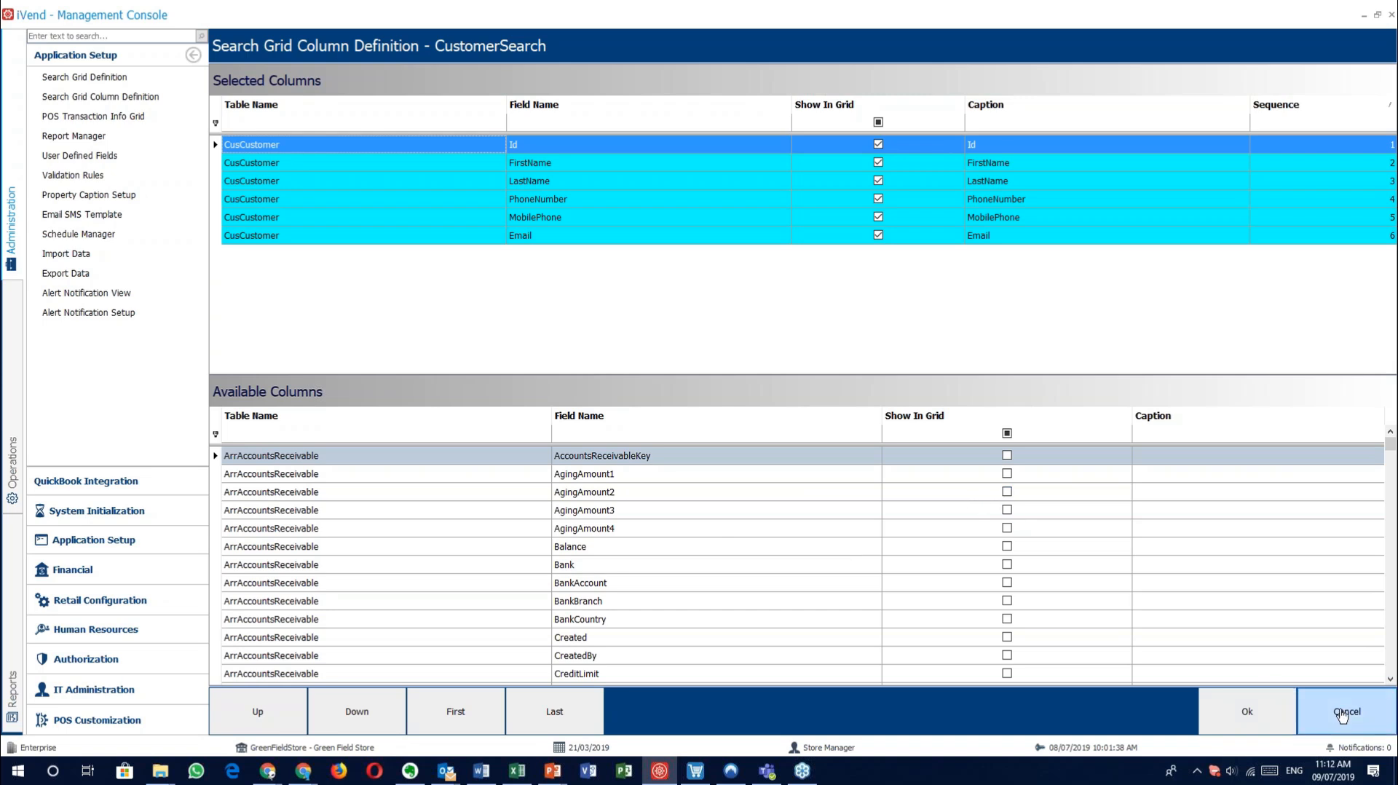
pyautogui.click(1342, 715)
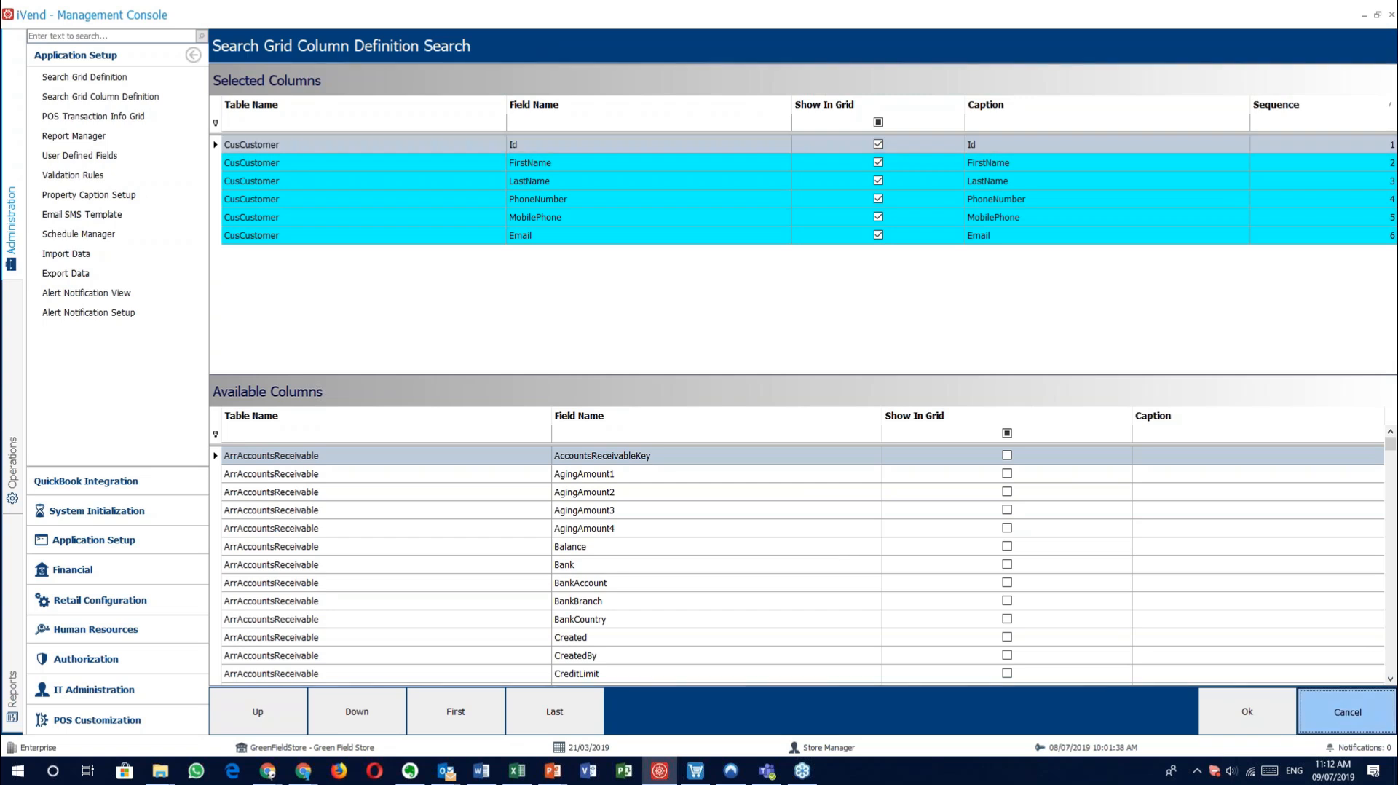
pyautogui.click(1340, 714)
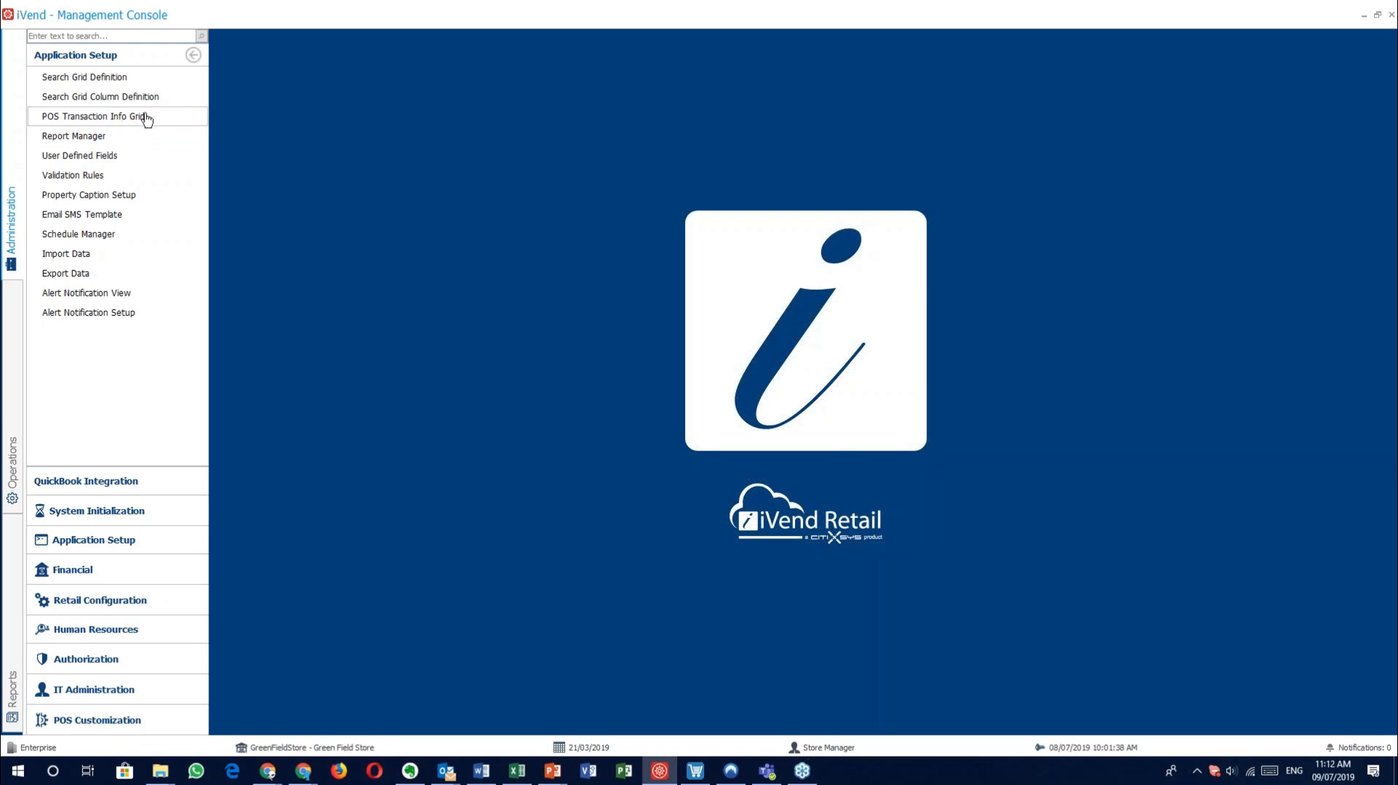
# Step: View the POS Transaction Info Grid list, and examine the Store Analysis report's XML and path fields in Report Manager, closing both without changes
pyautogui.click(103, 116)
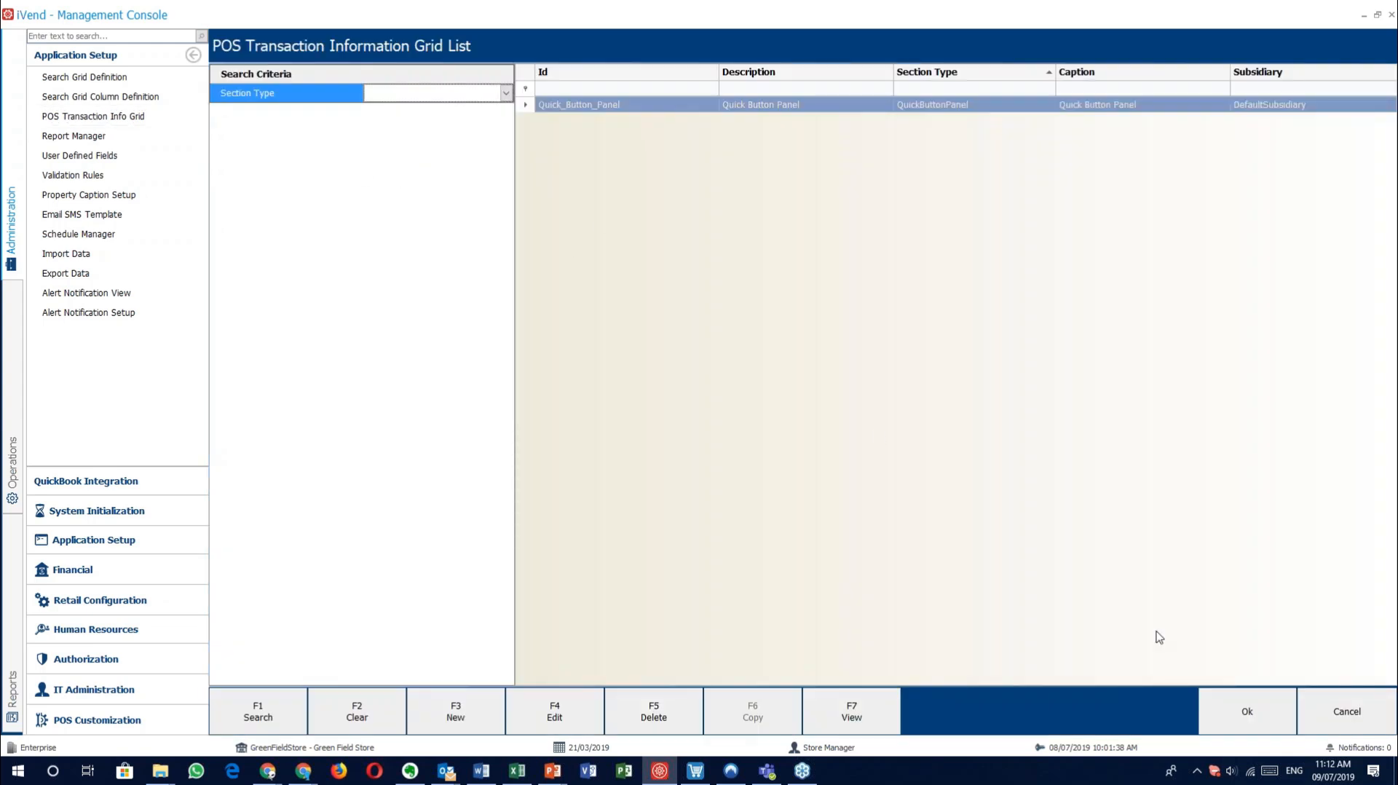
pyautogui.click(1347, 711)
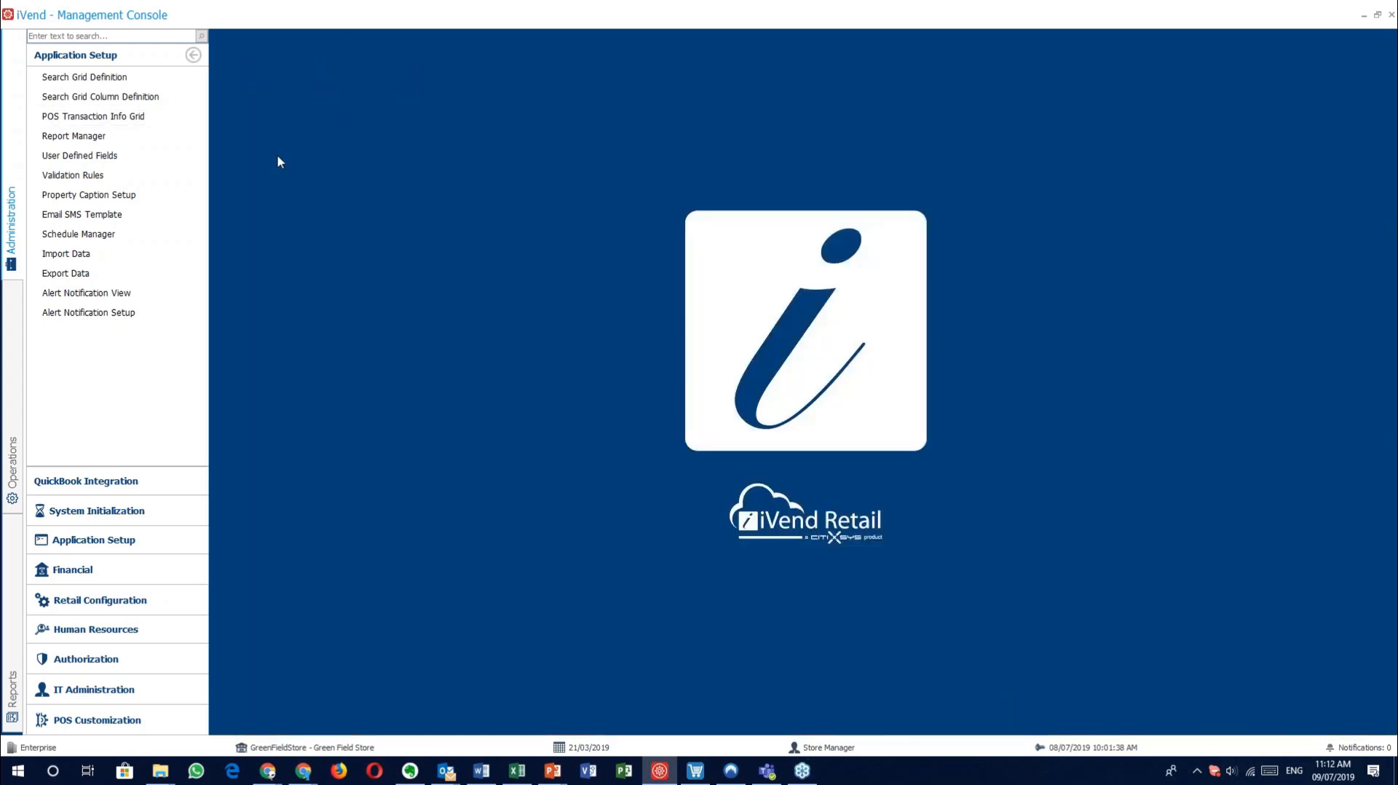
pyautogui.click(108, 135)
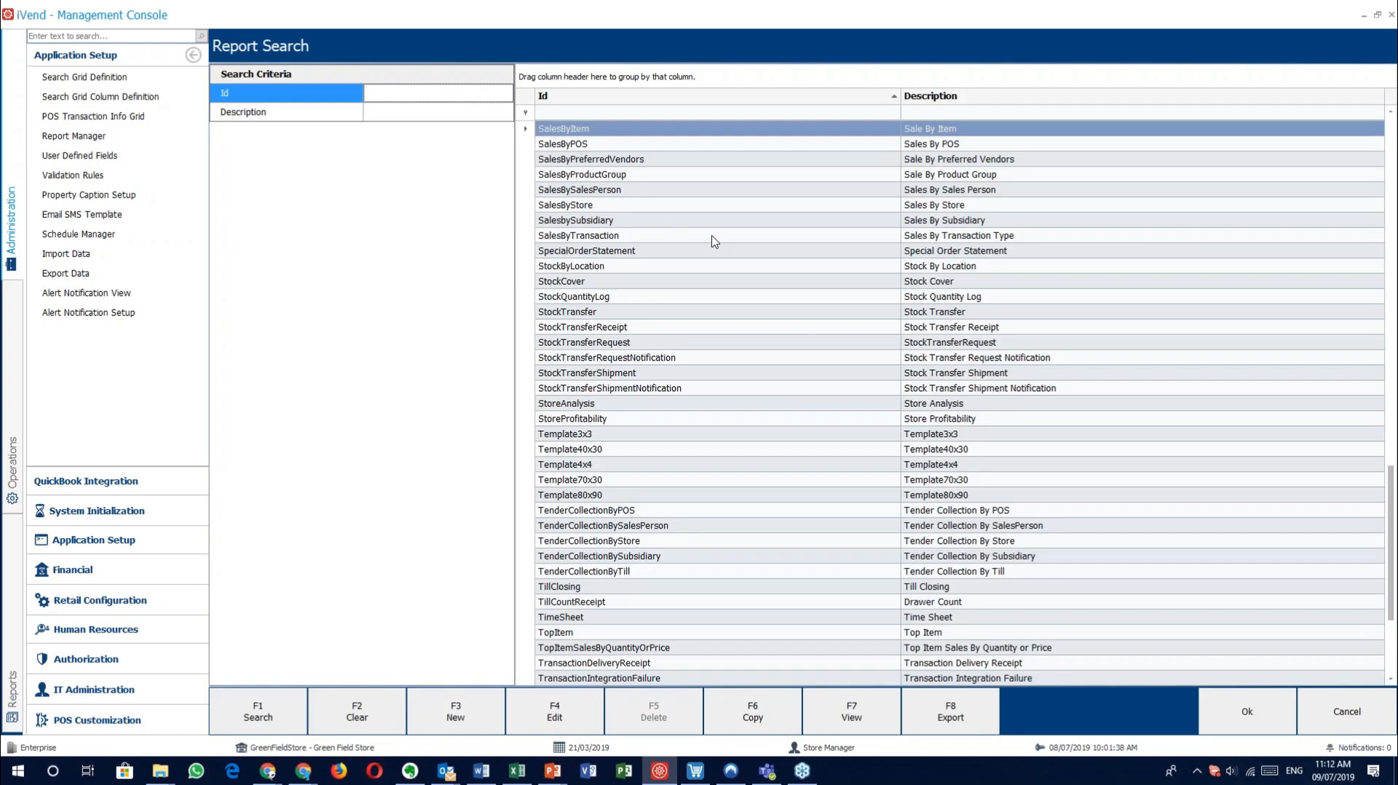
pyautogui.click(750, 405)
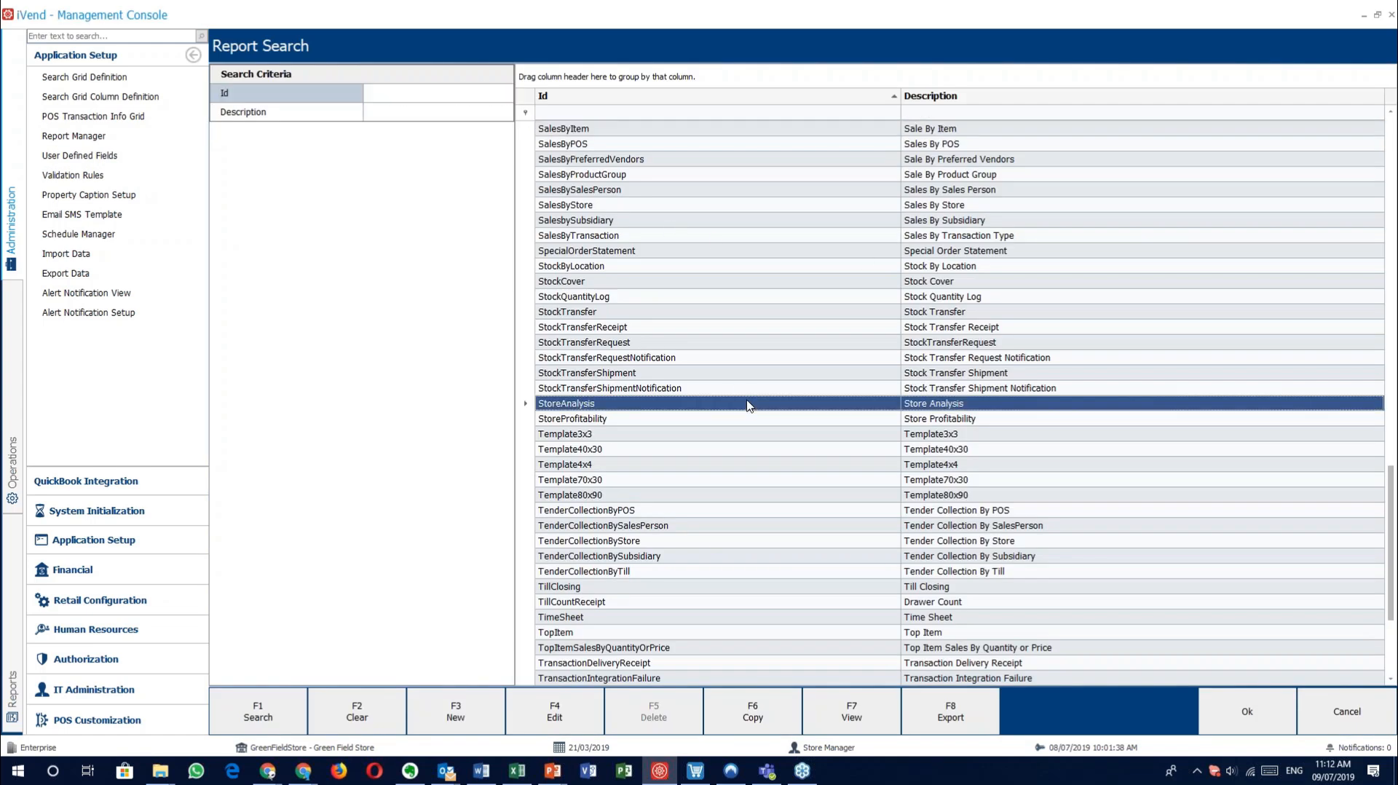
pyautogui.doubleClick(749, 405)
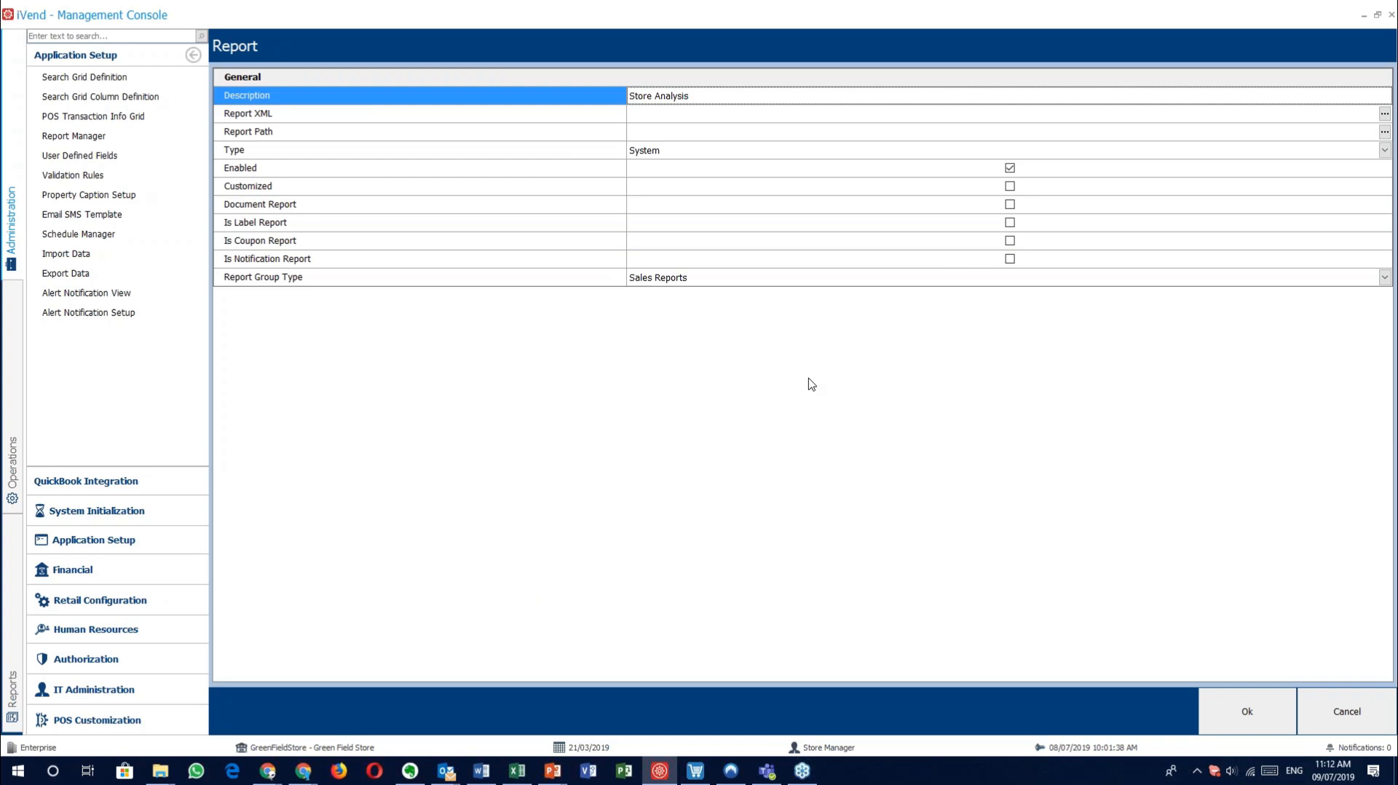
pyautogui.click(419, 116)
pyautogui.click(425, 133)
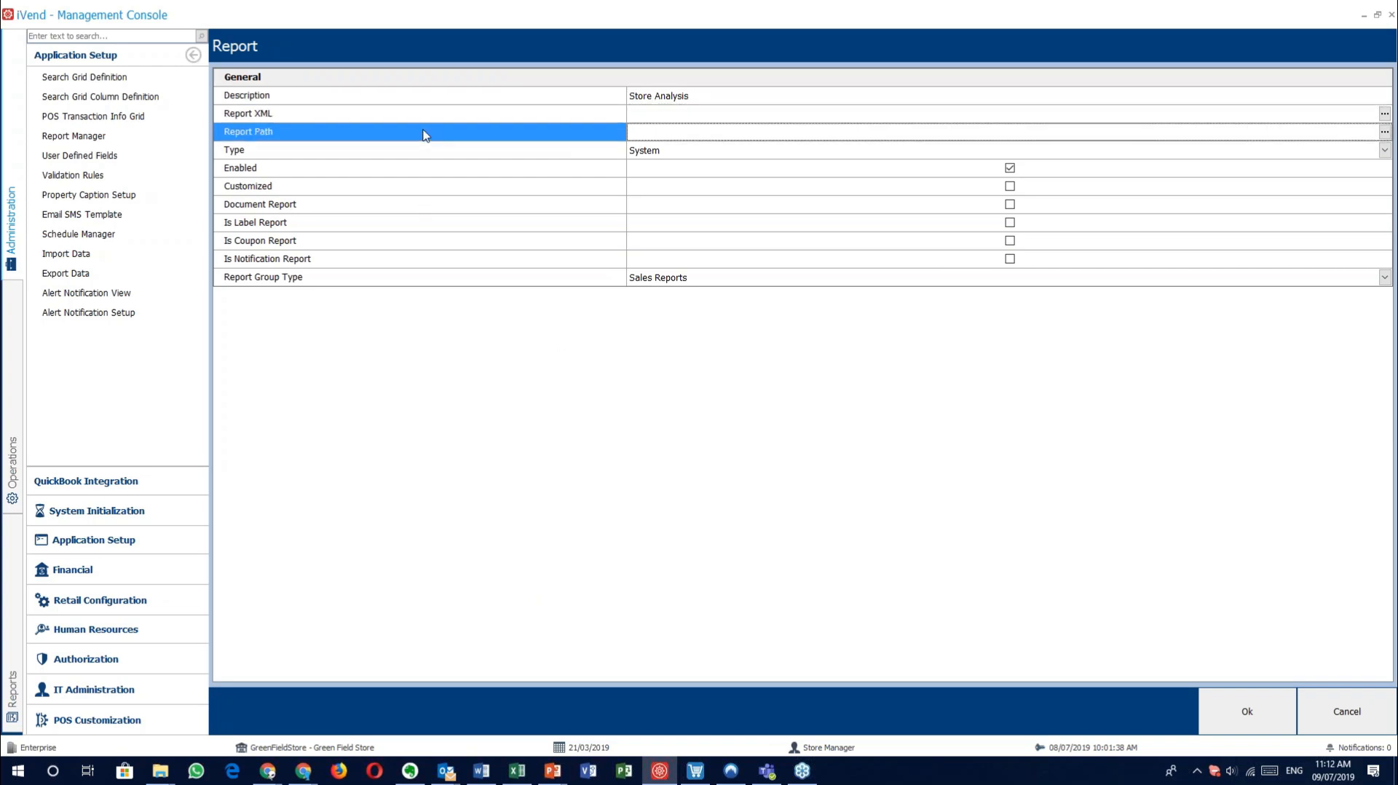
pyautogui.click(425, 119)
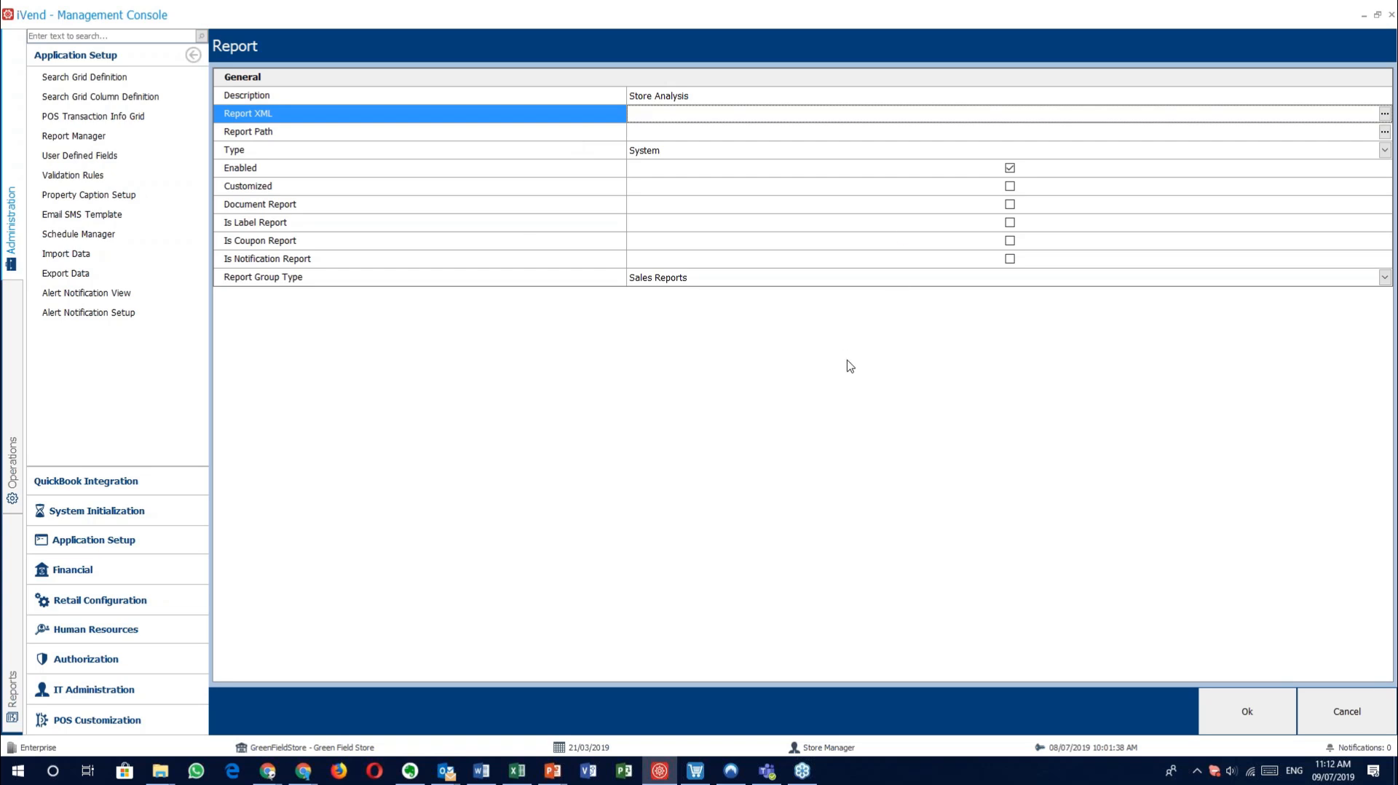
pyautogui.click(1374, 716)
pyautogui.click(1375, 716)
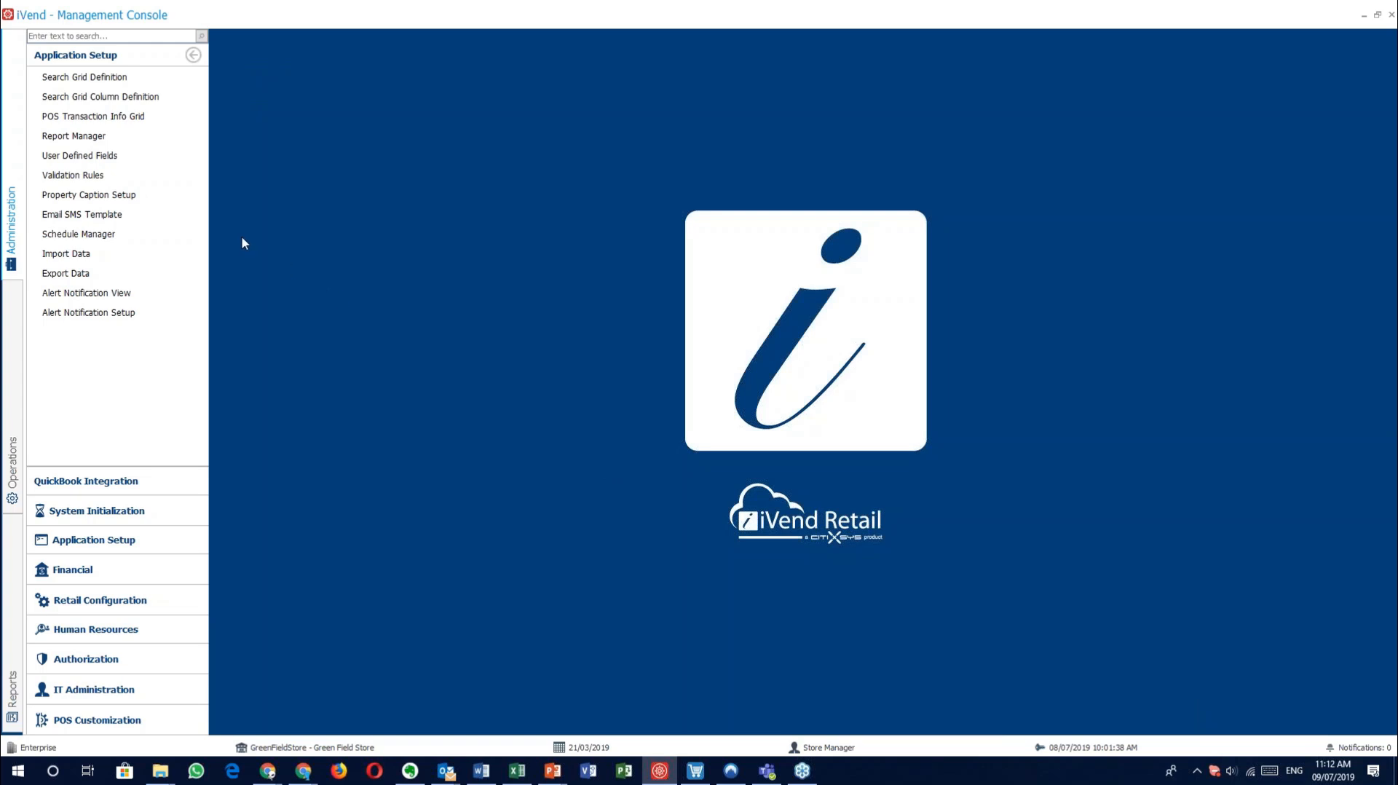
# Step: Open the InvProduct user defined fields and look at the data type of the Country of Origin field
pyautogui.click(89, 155)
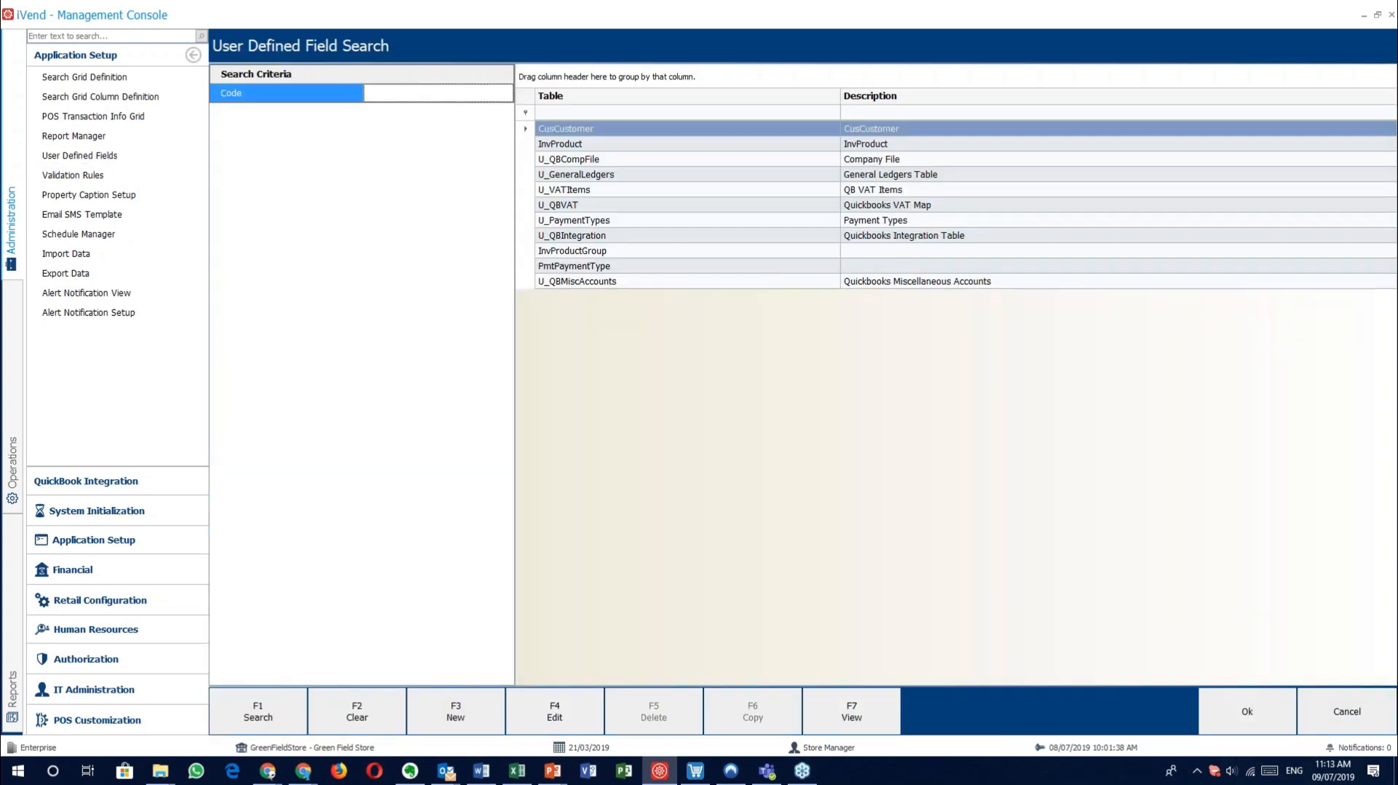
pyautogui.doubleClick(695, 144)
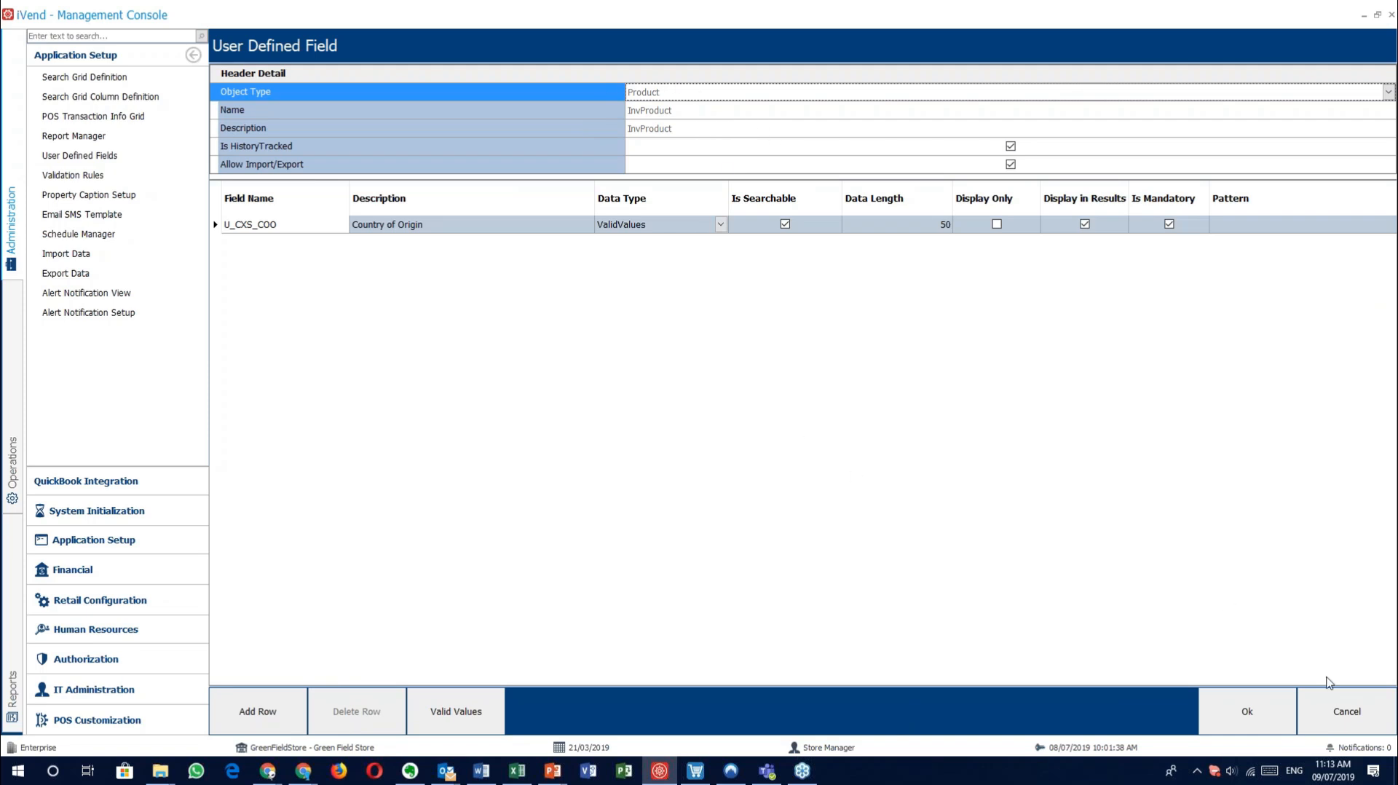
pyautogui.click(725, 227)
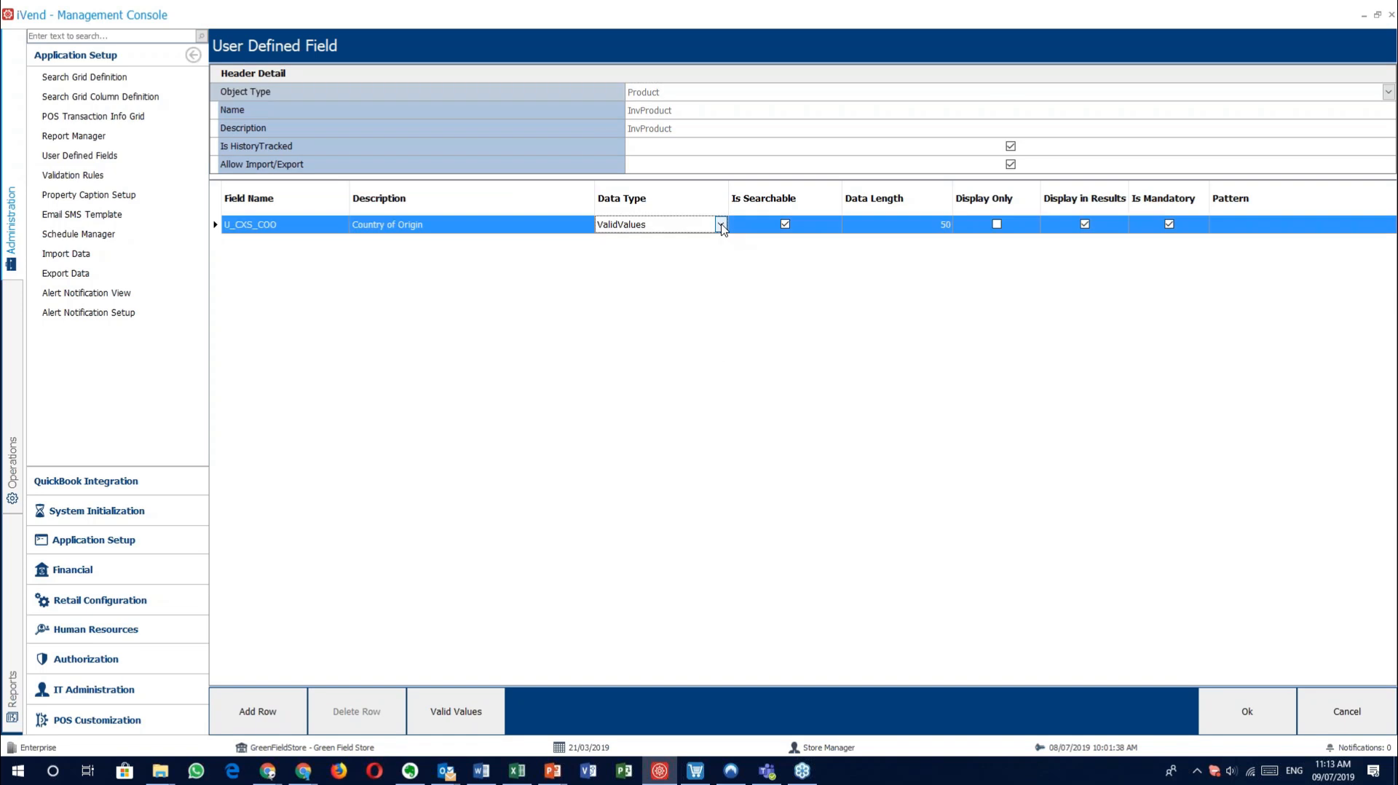
# Step: Add a blank user defined field row to review the available data types, and leave User Defined Fields without saving
pyautogui.click(258, 731)
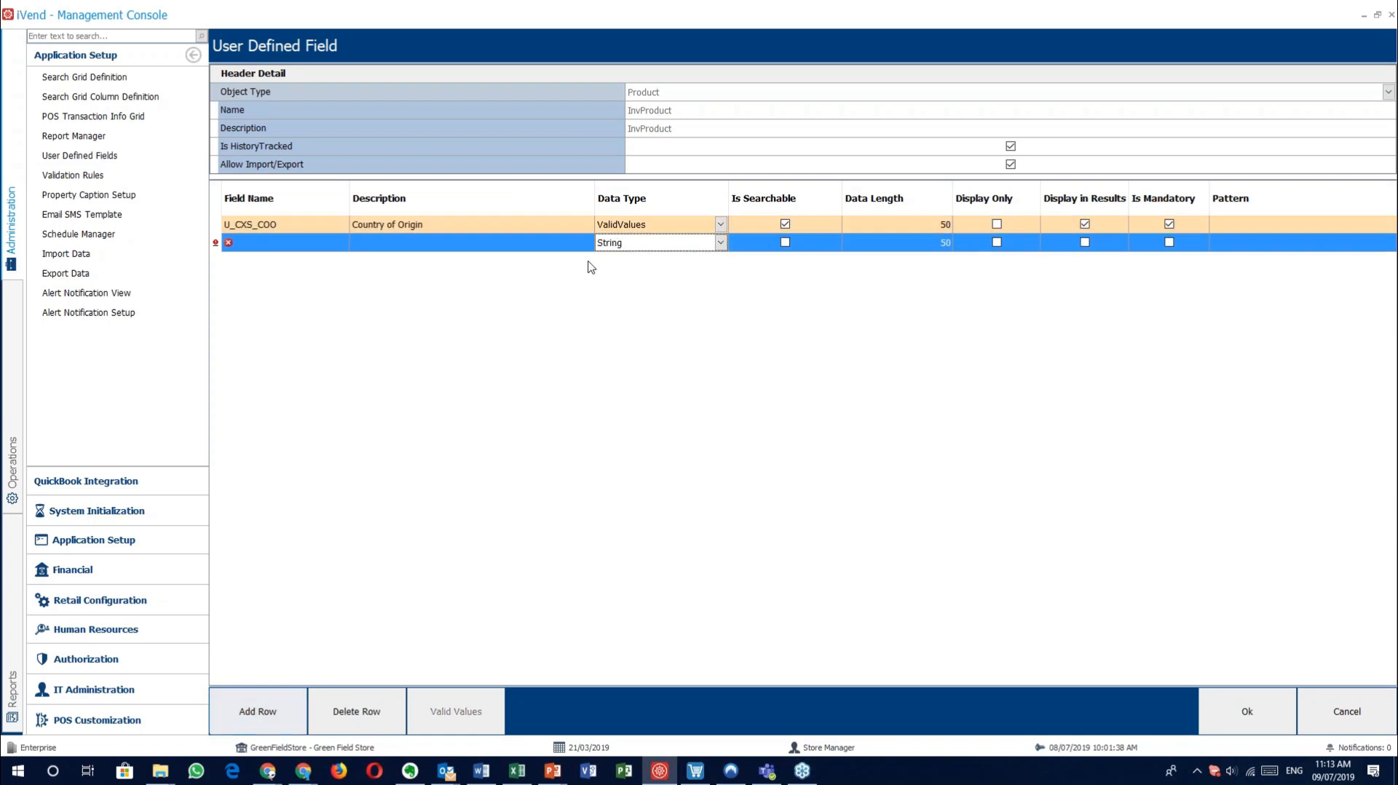
pyautogui.click(720, 243)
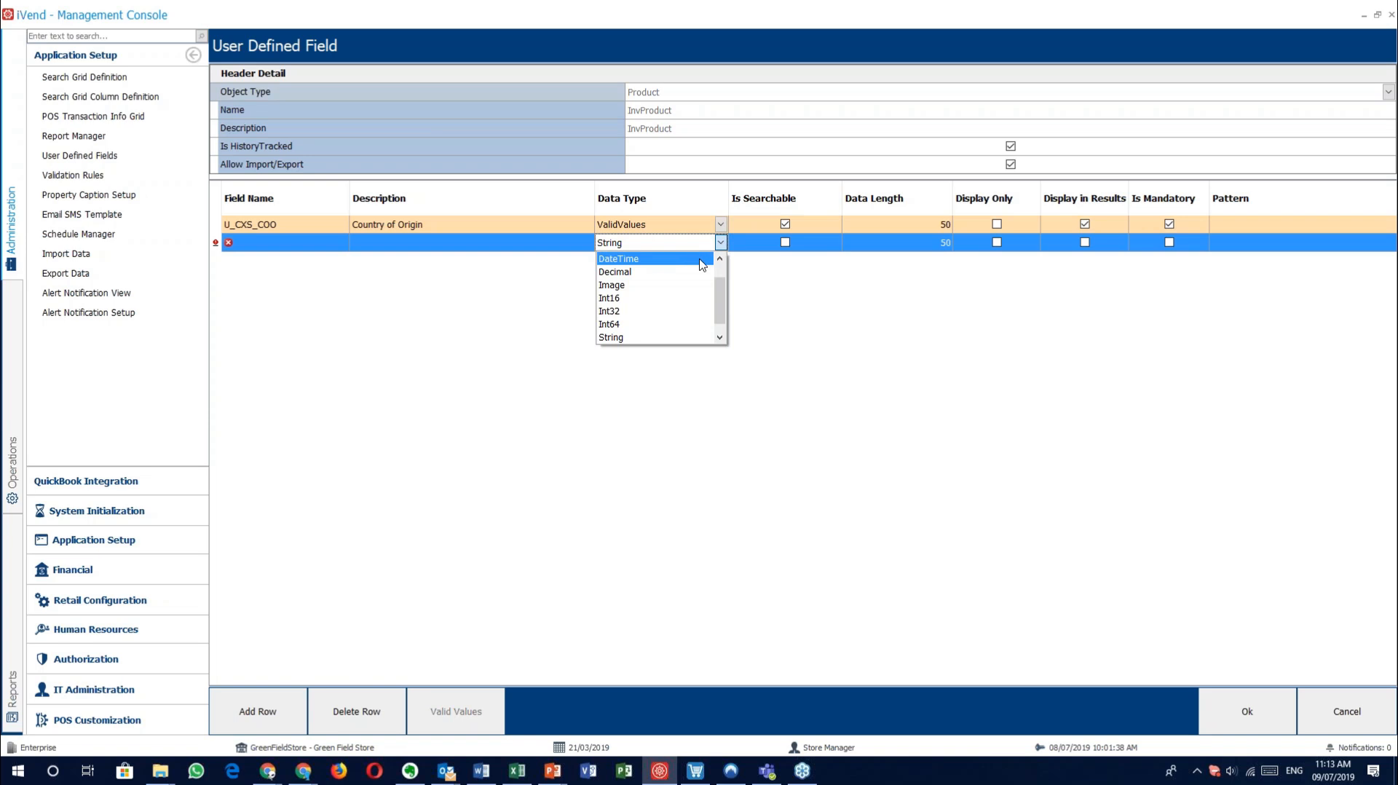
pyautogui.scroll(1, 696, 268)
pyautogui.scroll(-2, 698, 267)
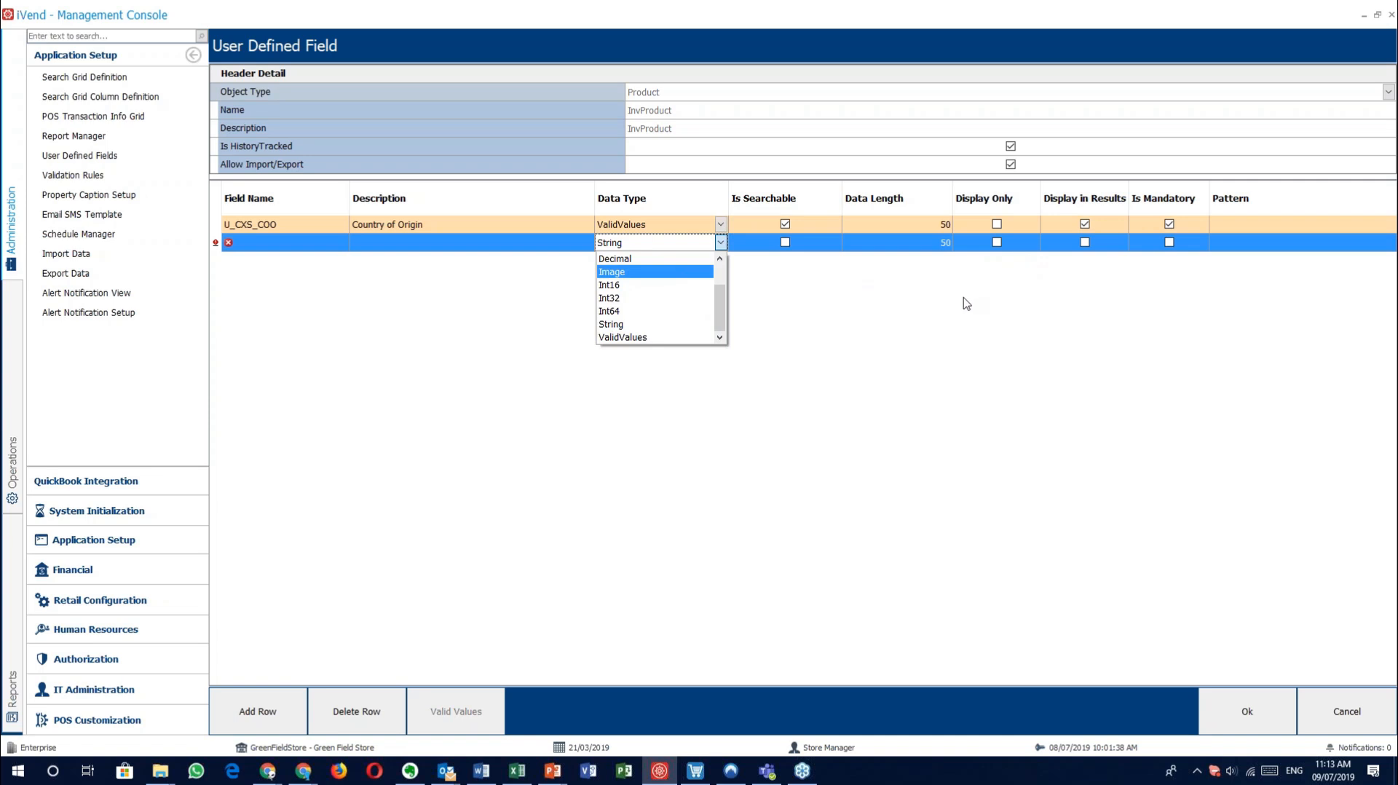
pyautogui.scroll(1, 674, 324)
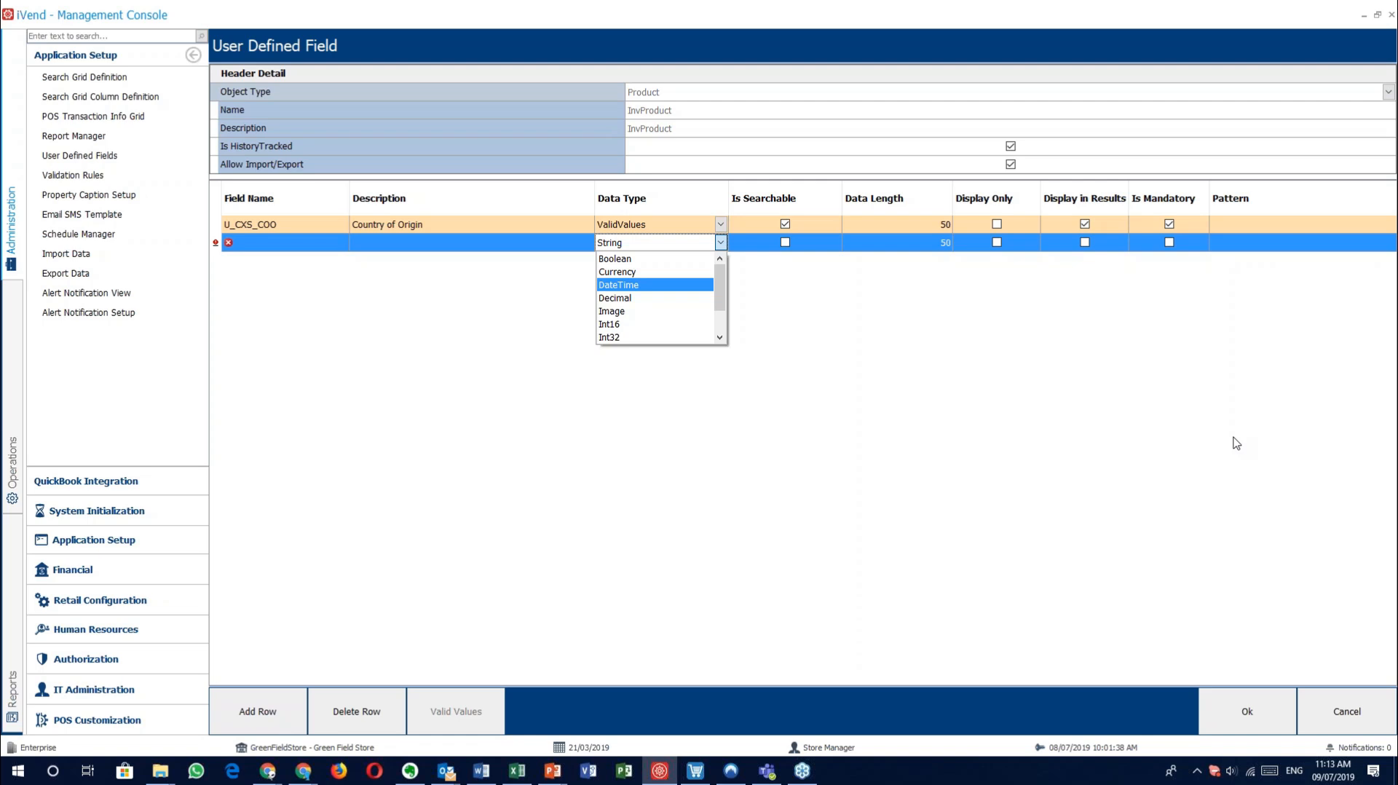
pyautogui.press('Up')
pyautogui.press('Up')
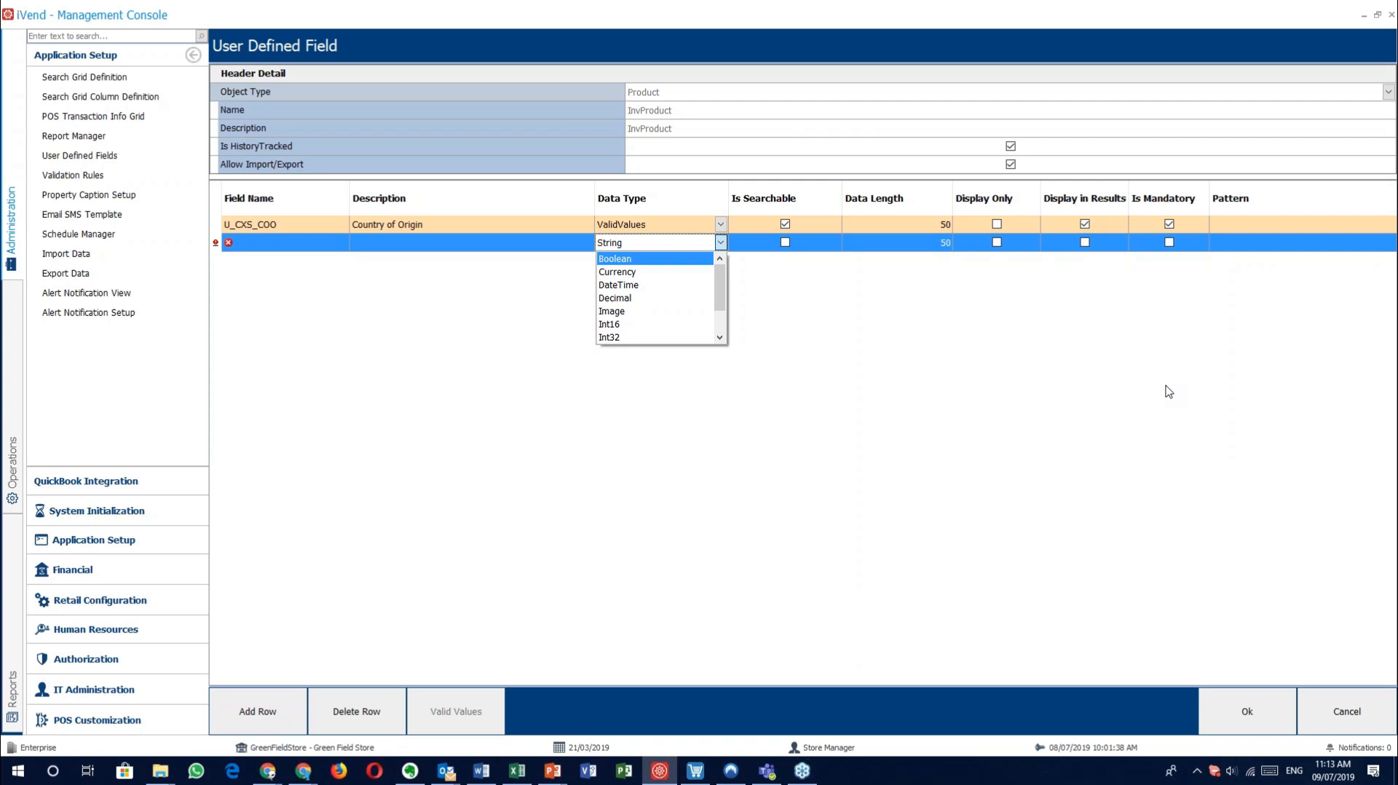
pyautogui.click(1362, 710)
pyautogui.click(1354, 708)
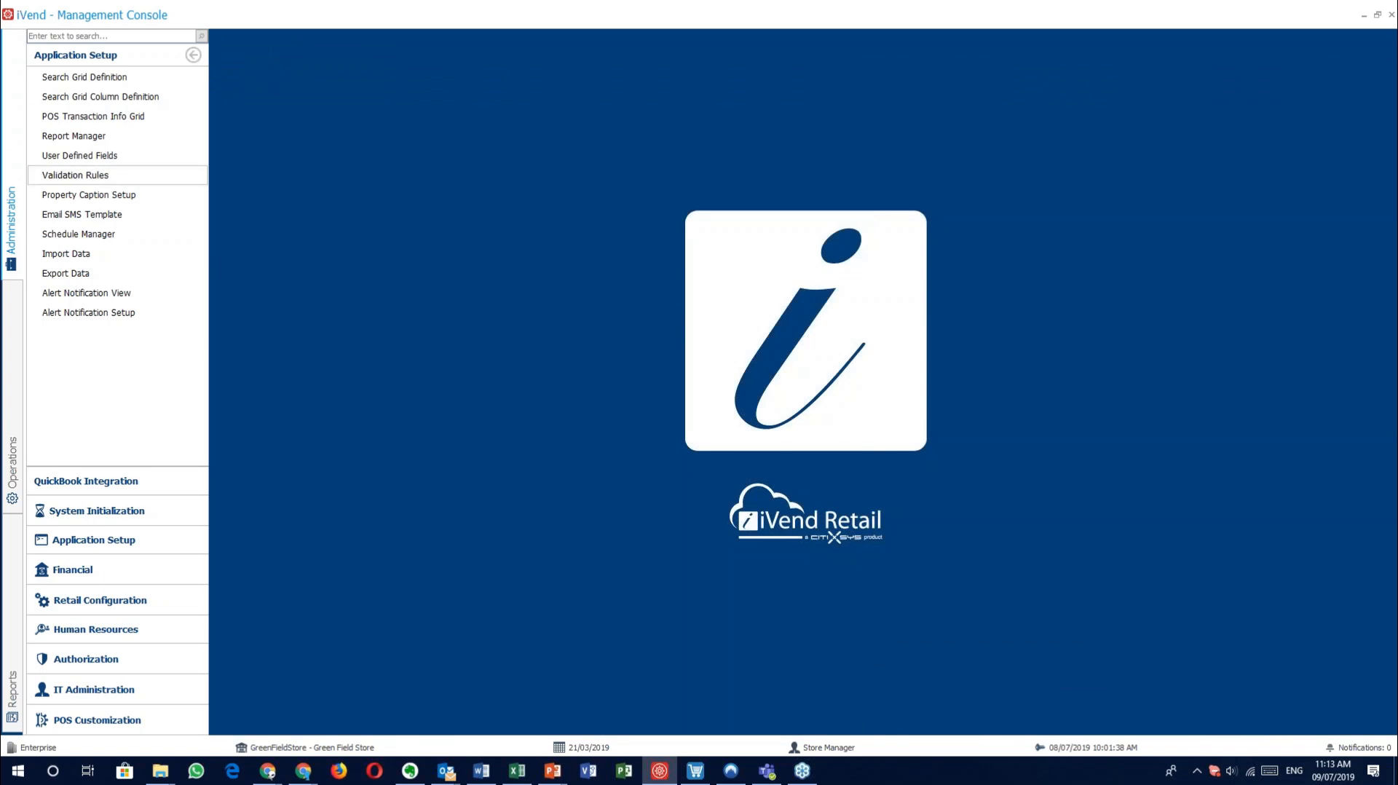
# Step: View the Customer-Id rule in Validation Rules and close it without changes
pyautogui.click(73, 176)
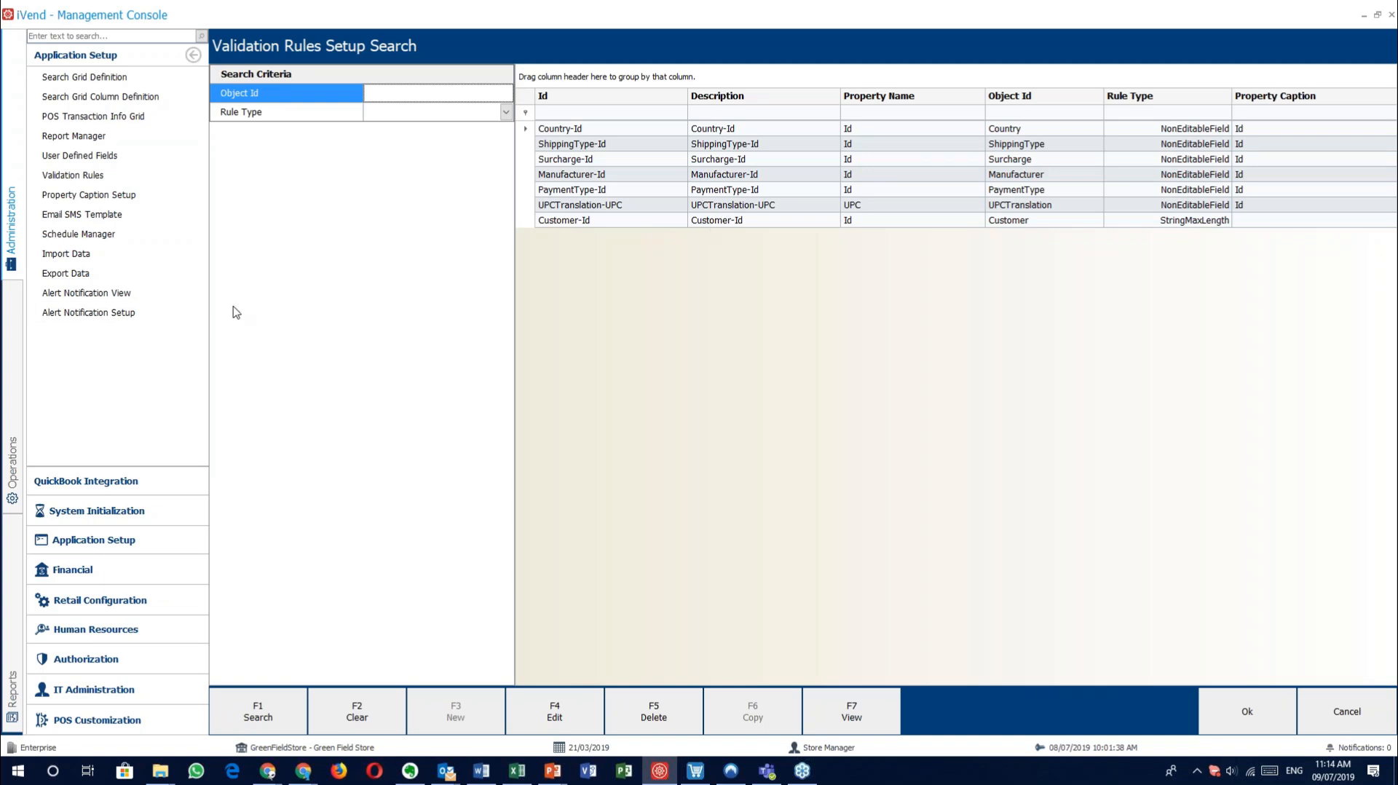
pyautogui.doubleClick(706, 221)
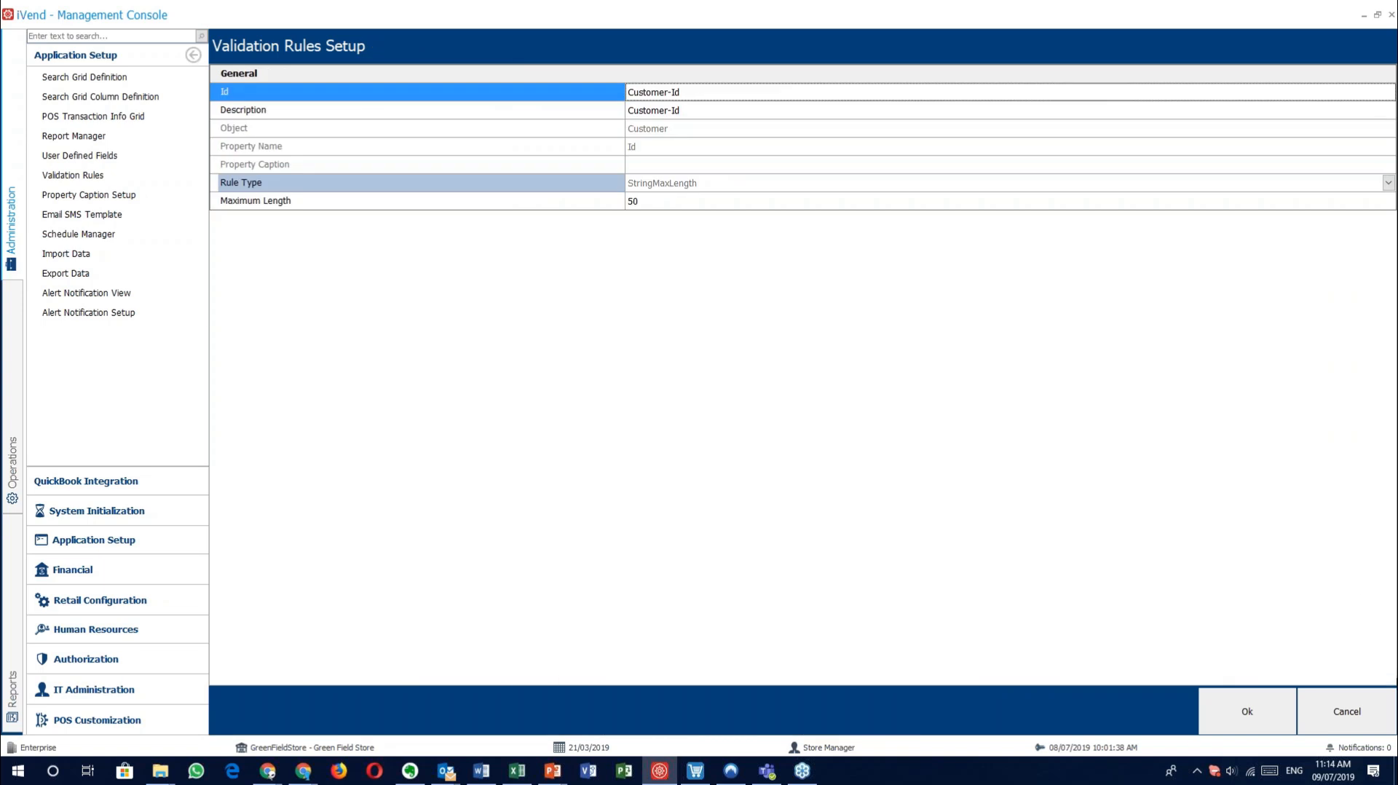
pyautogui.click(1347, 717)
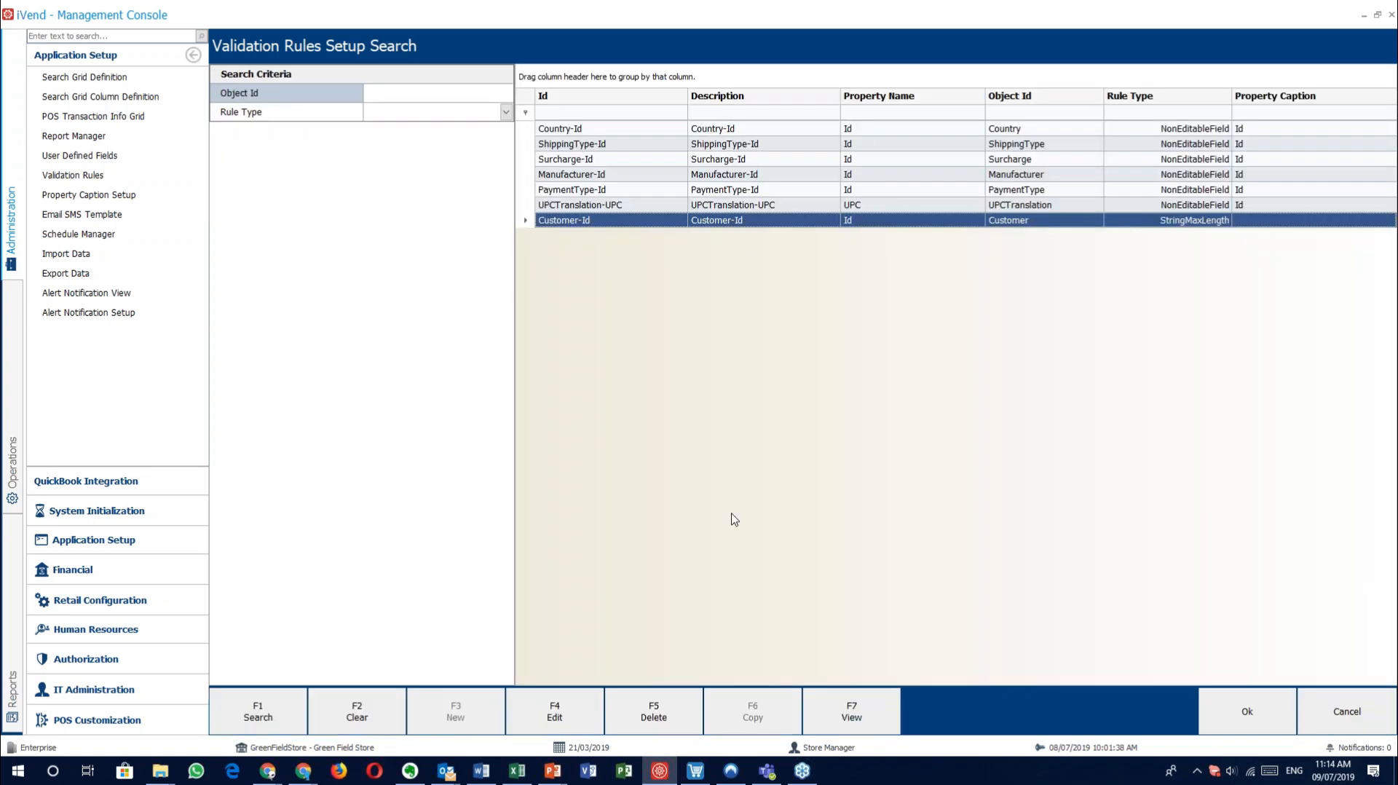
# Step: Show the validation rule options for the VAT Number field in Enterprise Settings, and close the settings without changes
pyautogui.click(97, 513)
pyautogui.click(64, 79)
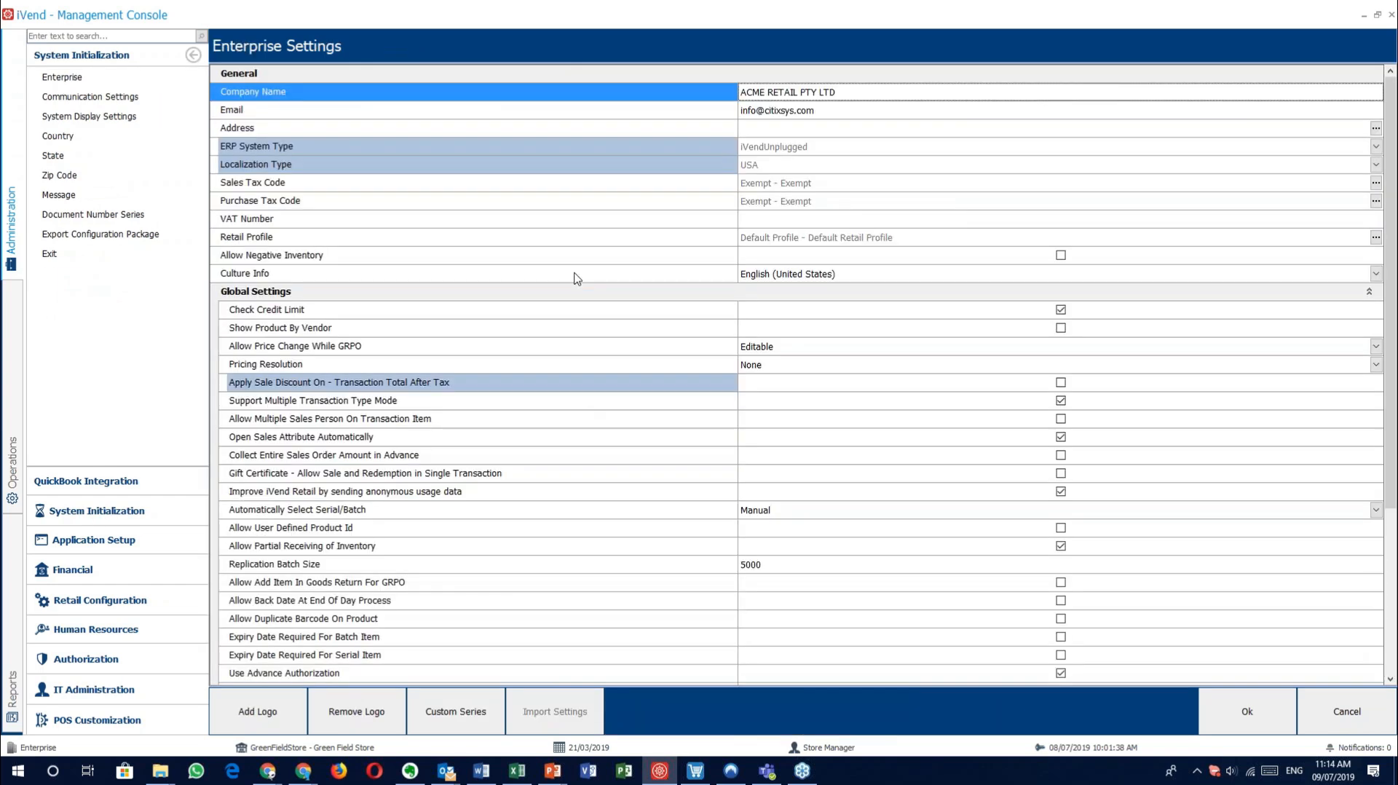
pyautogui.rightClick(581, 221)
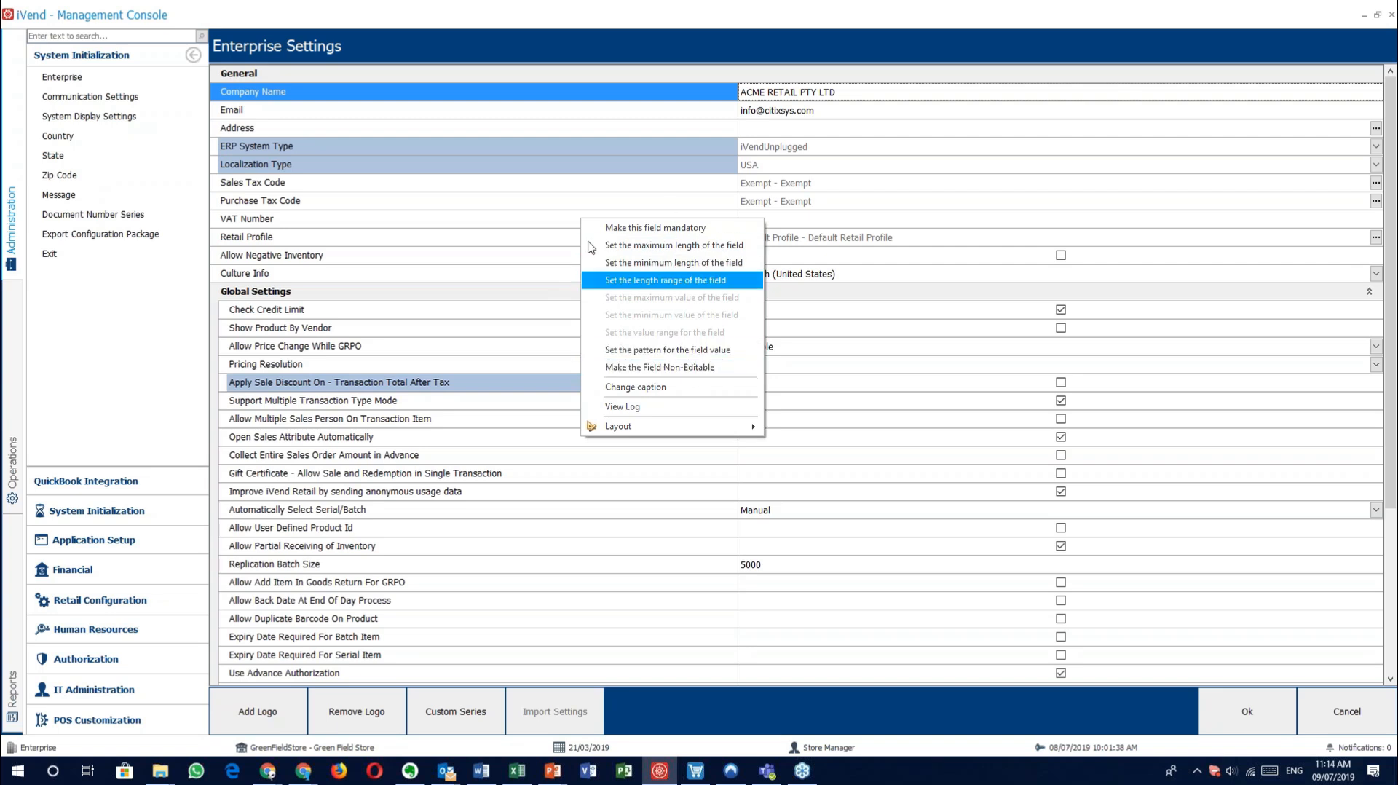
pyautogui.click(1339, 726)
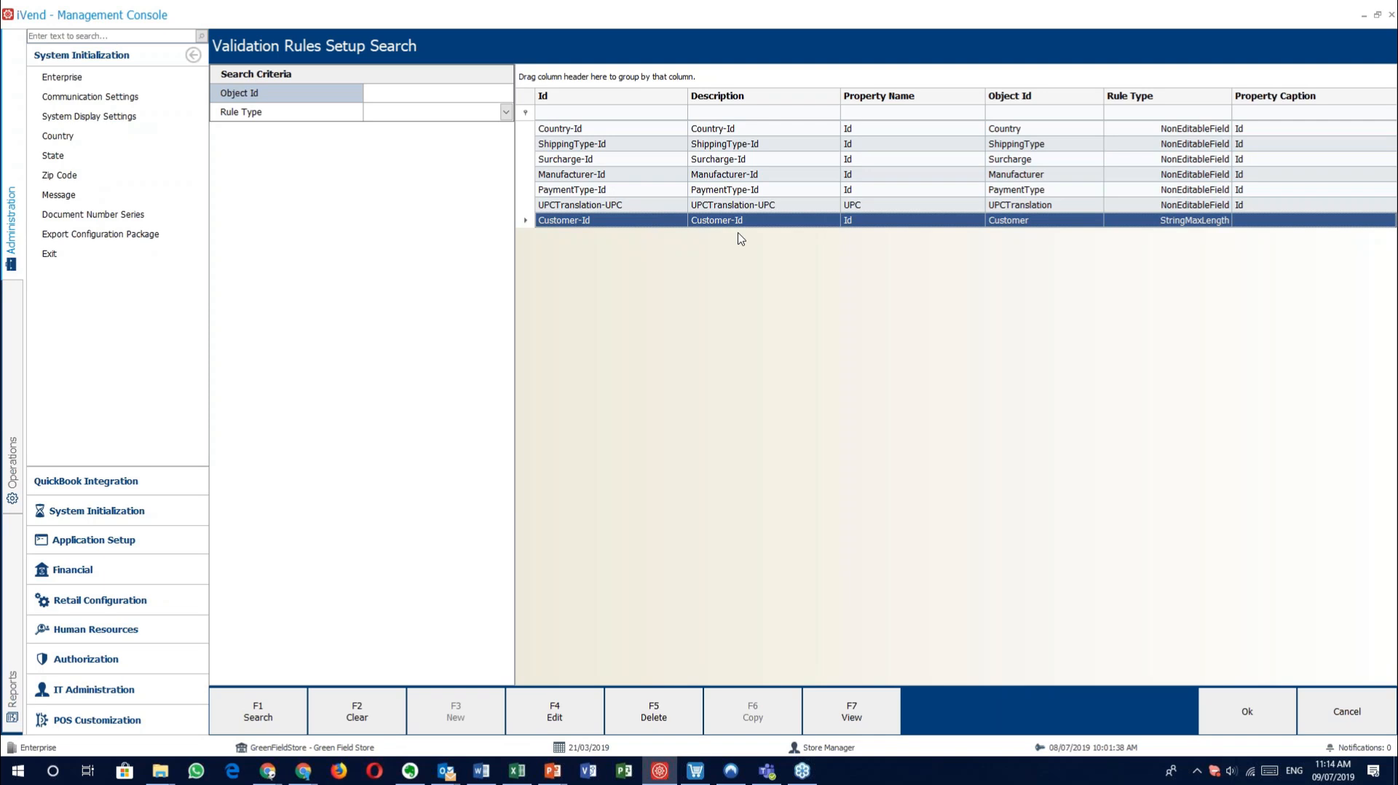
# Step: View the UPCTranslation-UPC validation rule and its rule type, and leave Validation Rules without changes
pyautogui.click(784, 208)
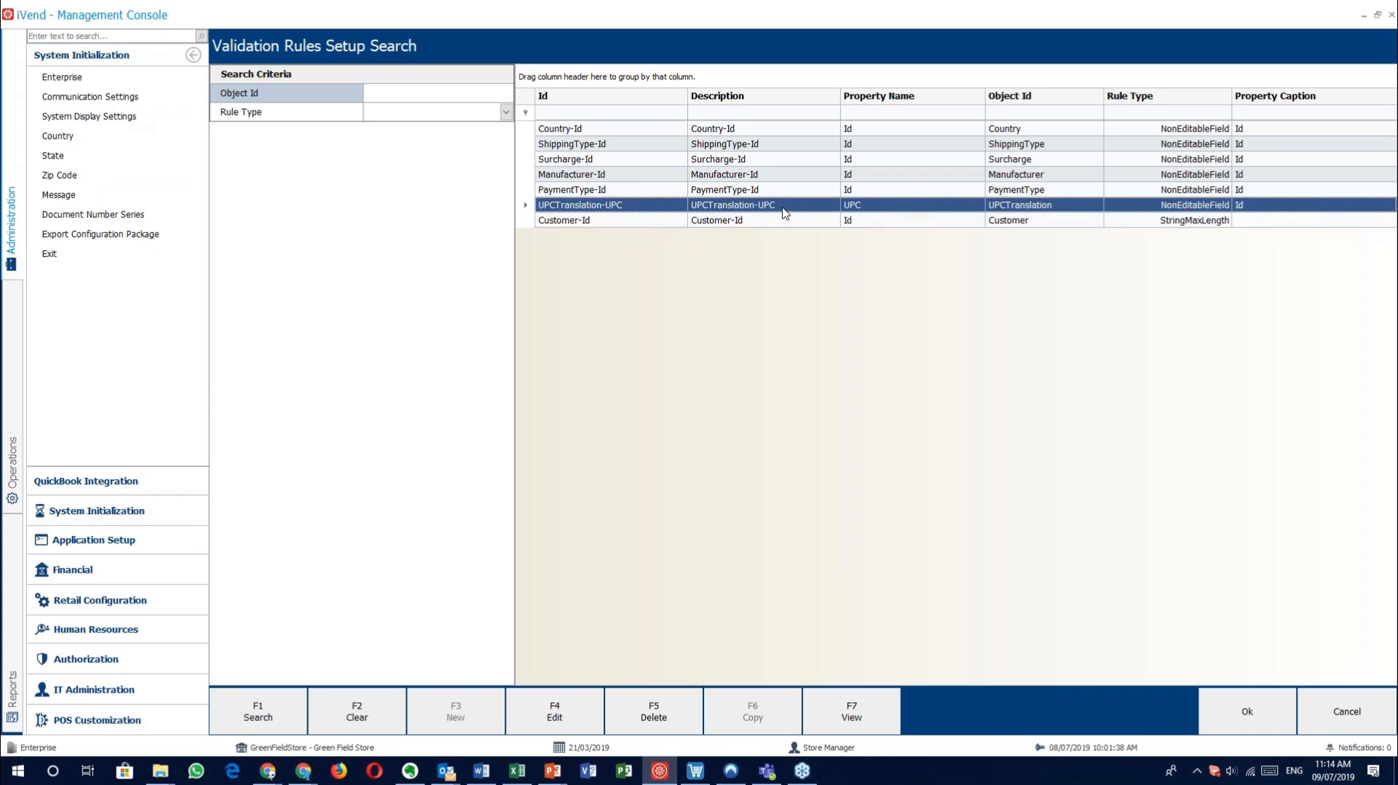
pyautogui.doubleClick(784, 212)
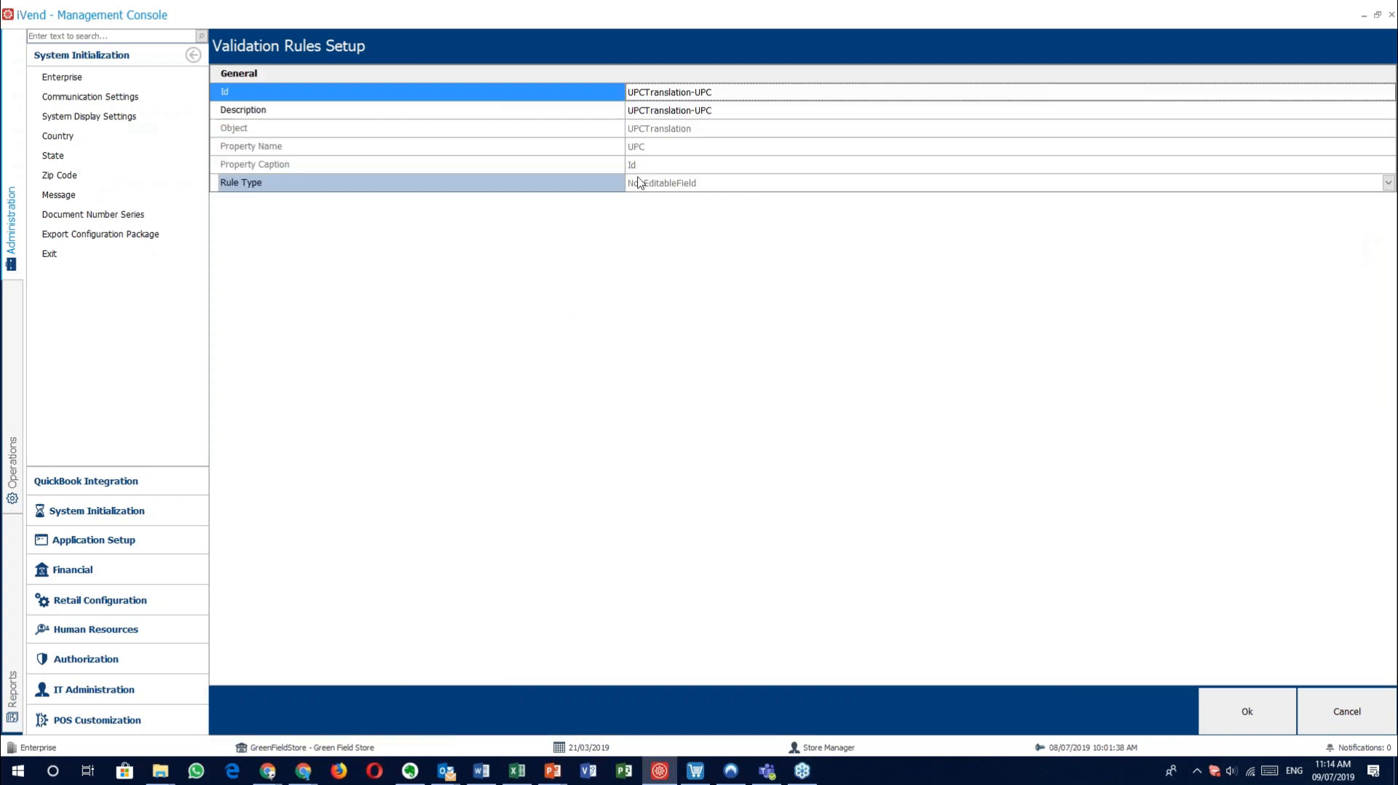
pyautogui.click(1324, 705)
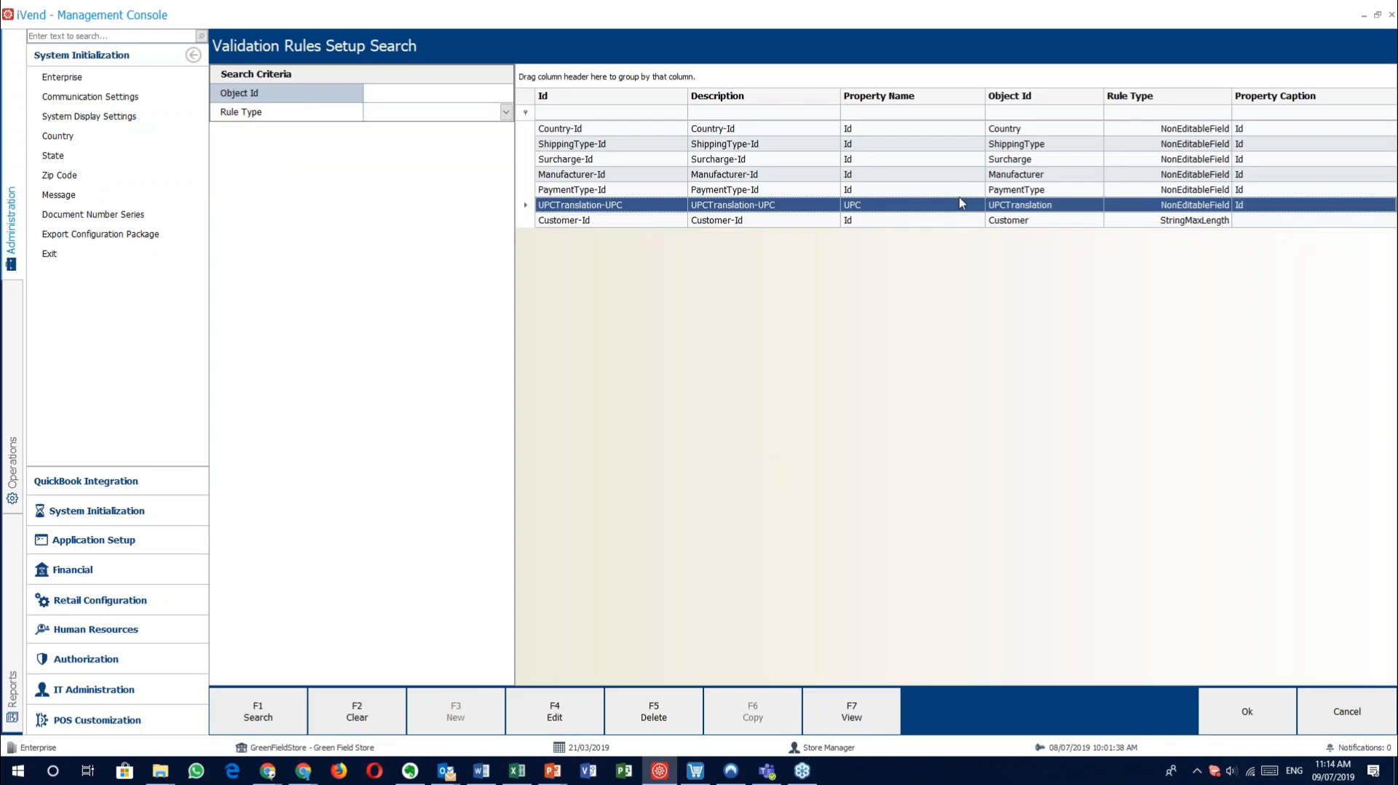
pyautogui.press('F4')
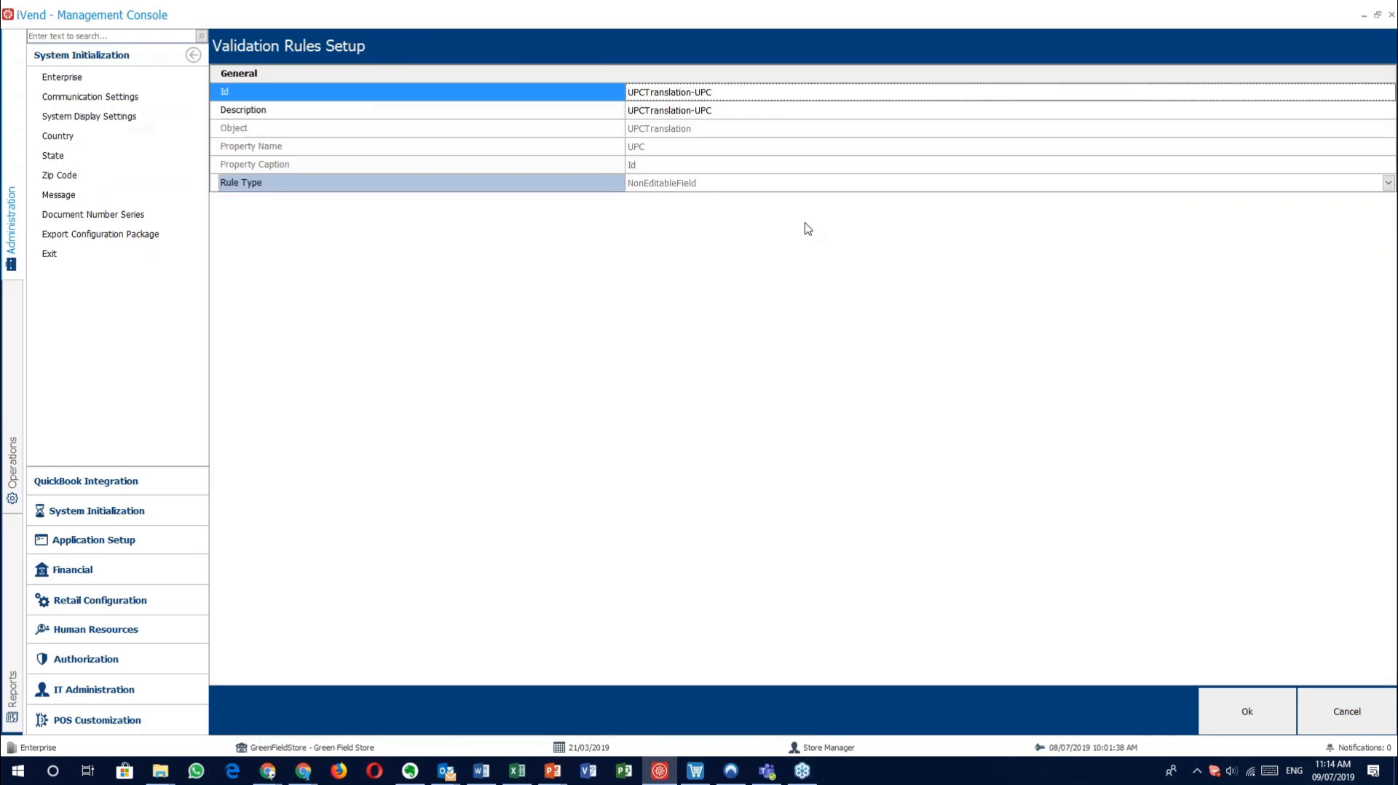
pyautogui.click(1347, 711)
pyautogui.click(1347, 710)
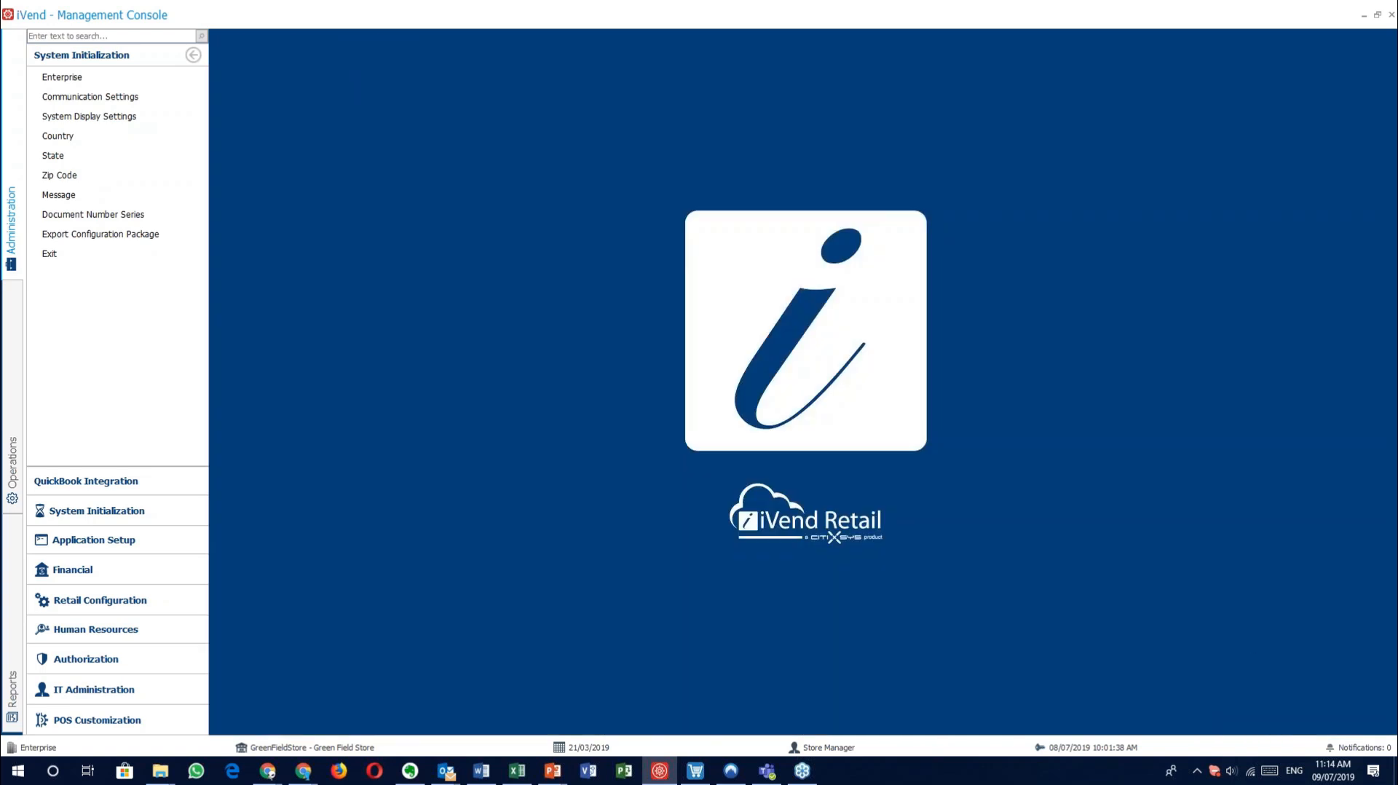
# Step: Look through Property Caption Setup, show the caption change form for the Validation Rules menu entry, and close both without changes
pyautogui.click(130, 537)
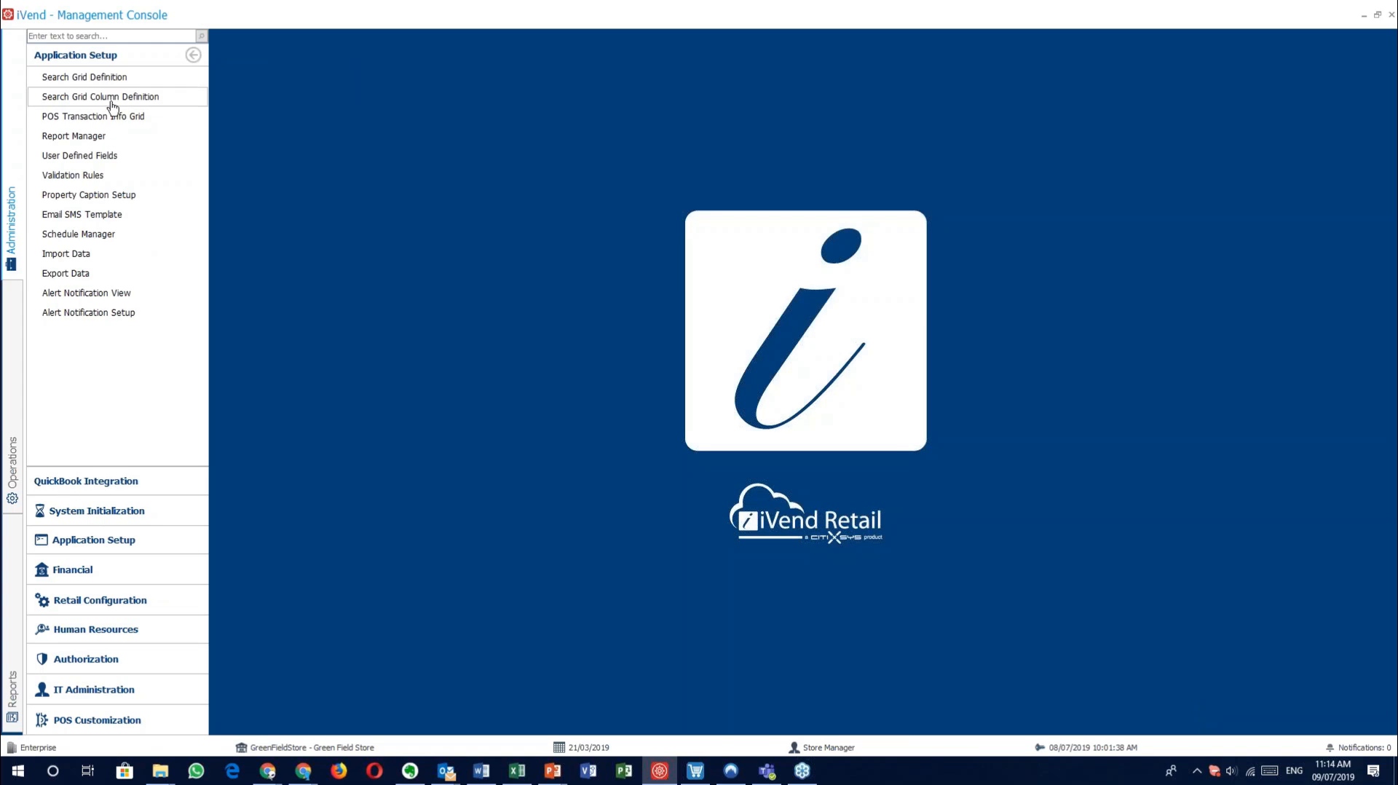
pyautogui.click(80, 196)
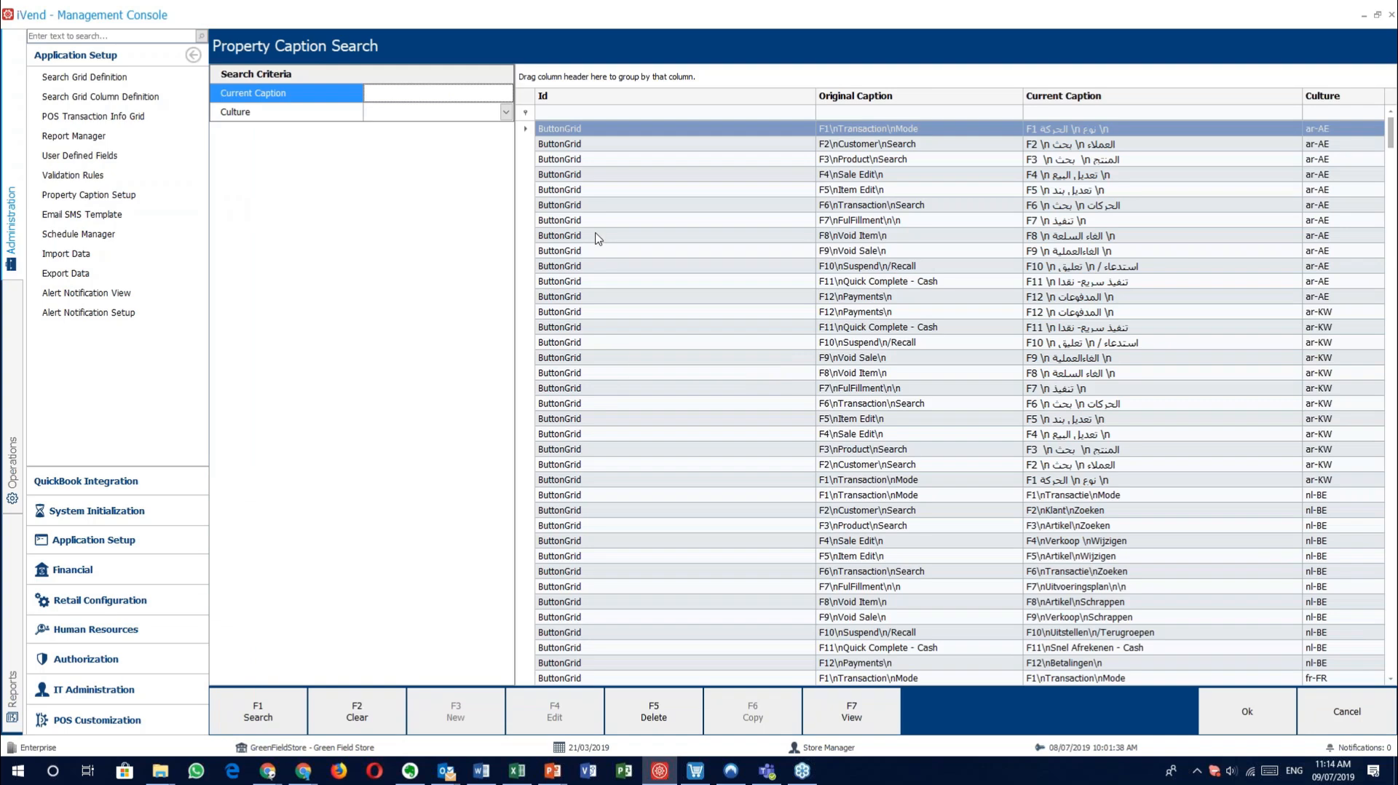
pyautogui.click(641, 357)
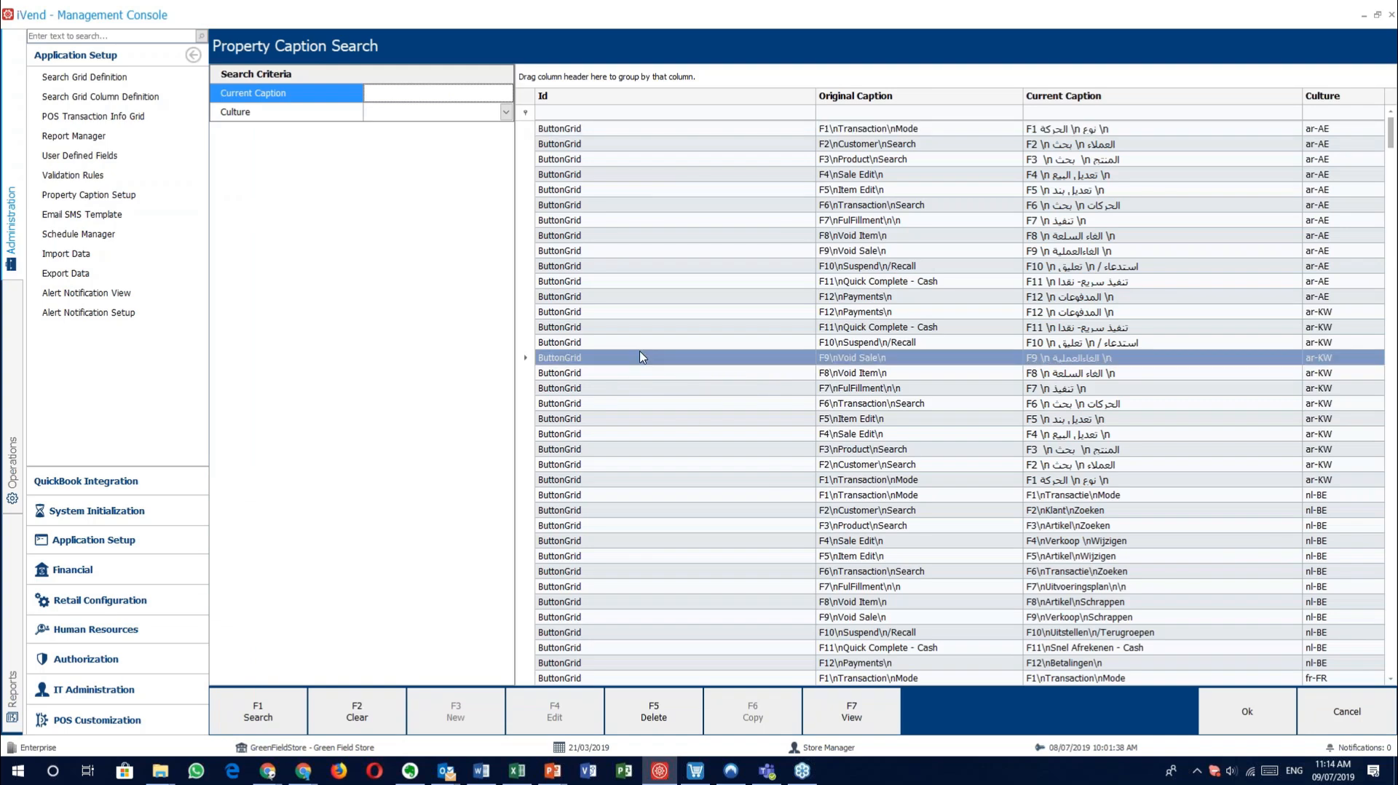
pyautogui.rightClick(90, 188)
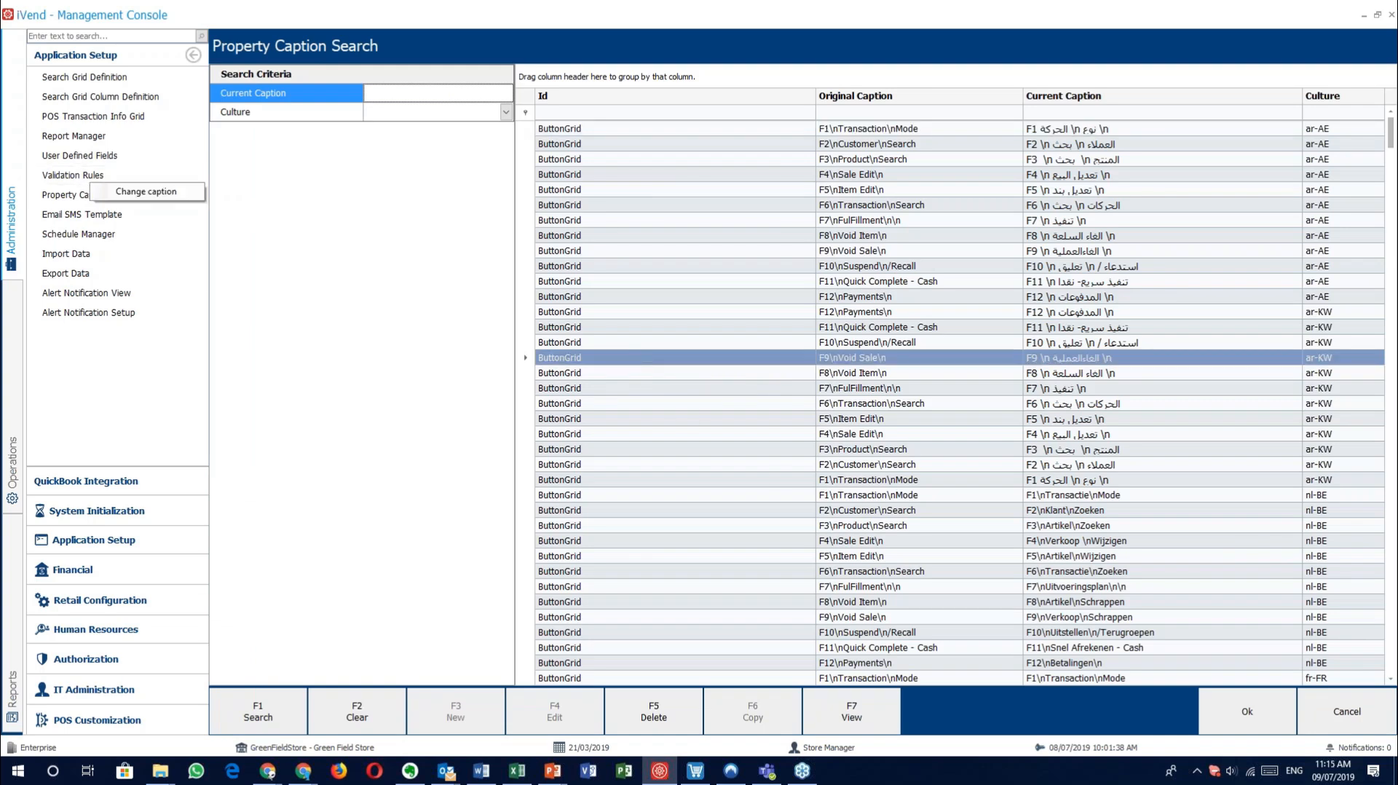
pyautogui.click(140, 193)
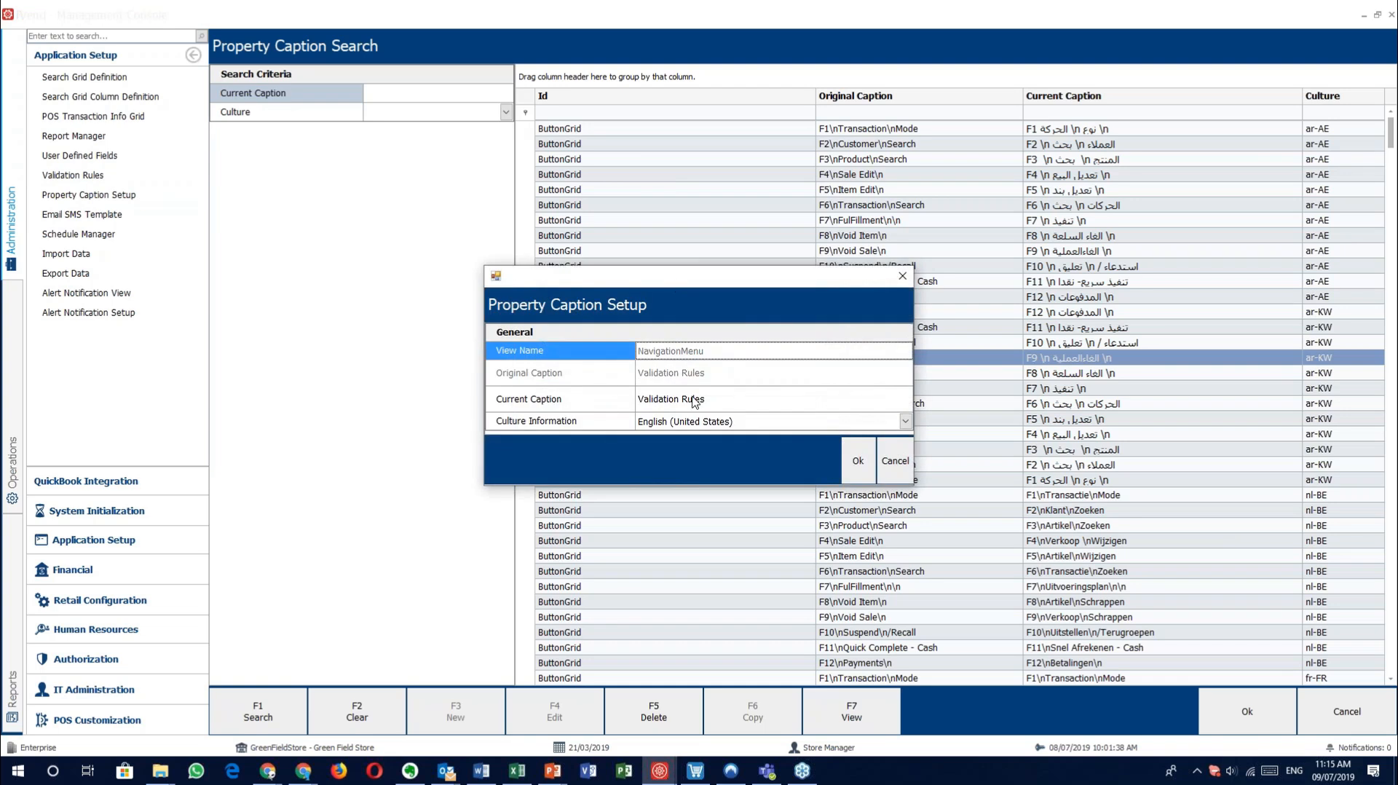
pyautogui.click(894, 460)
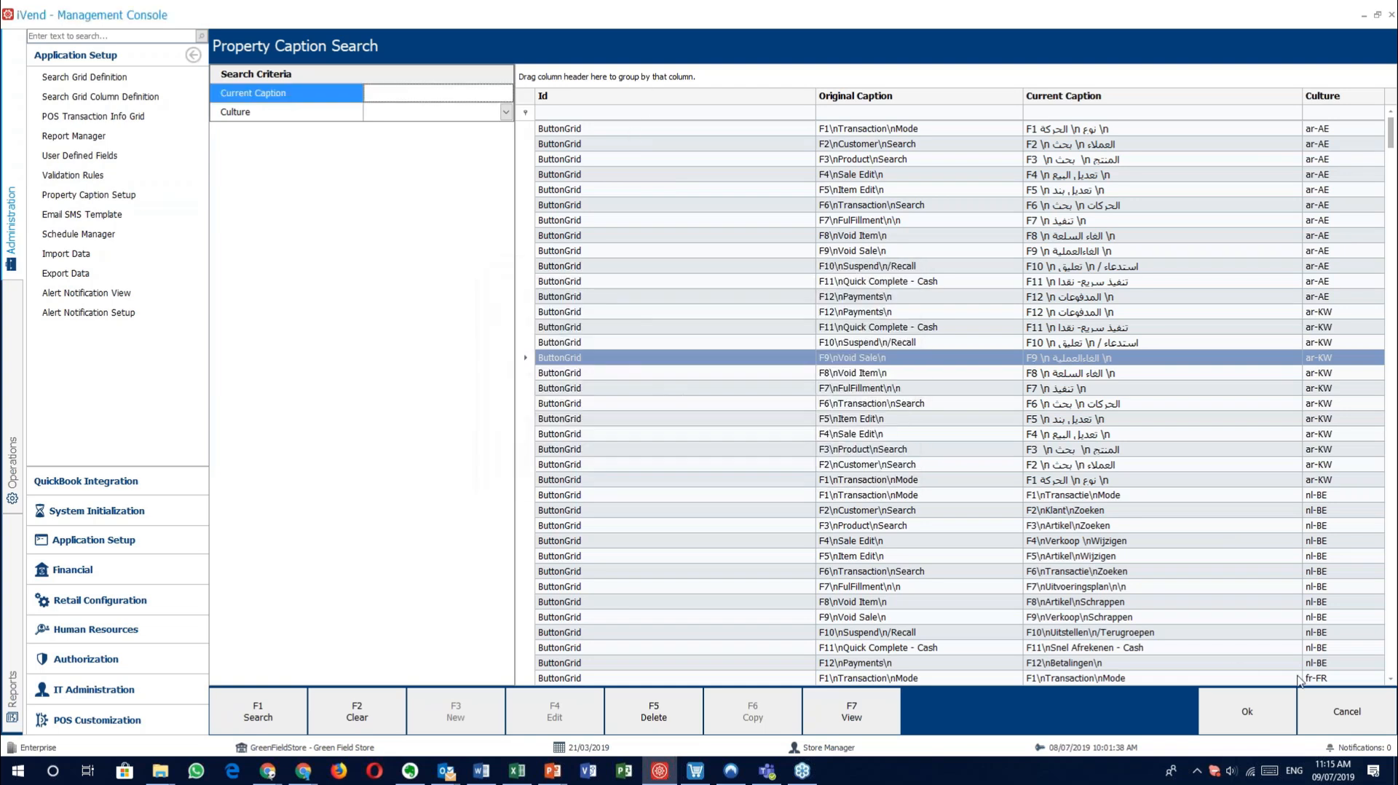
pyautogui.click(1348, 712)
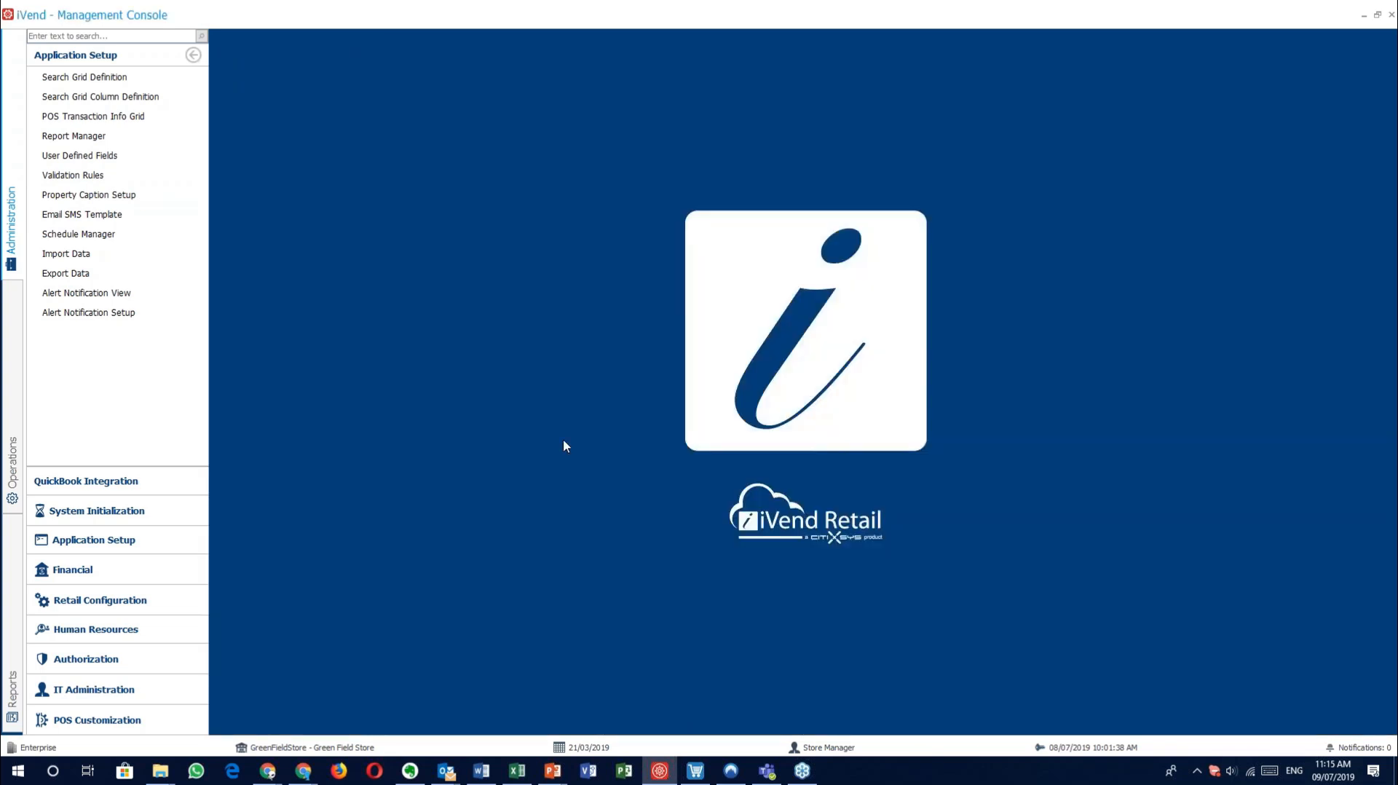
# Step: Open the NewUserCreation template in Email SMS Template and review its email layout and the available placeholders
pyautogui.click(85, 217)
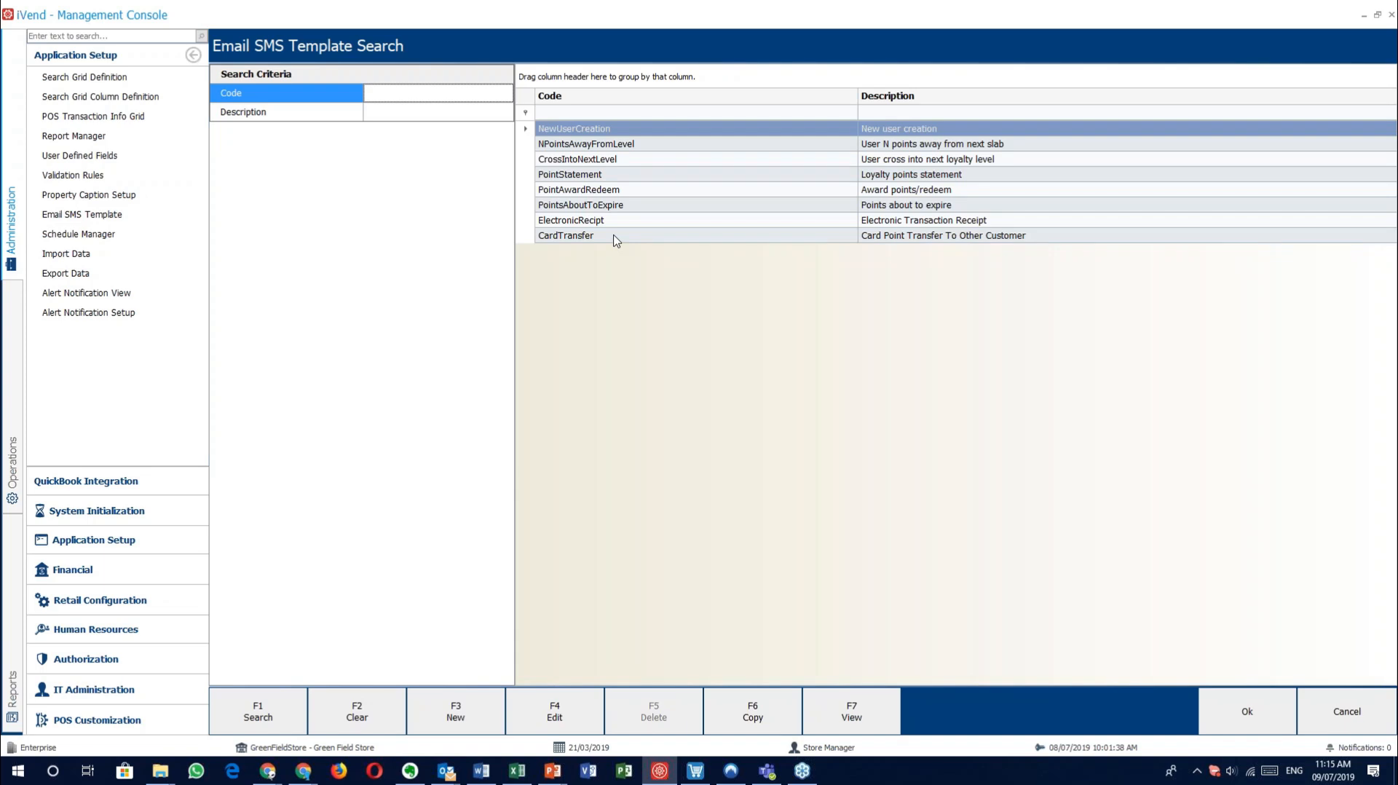
pyautogui.click(691, 132)
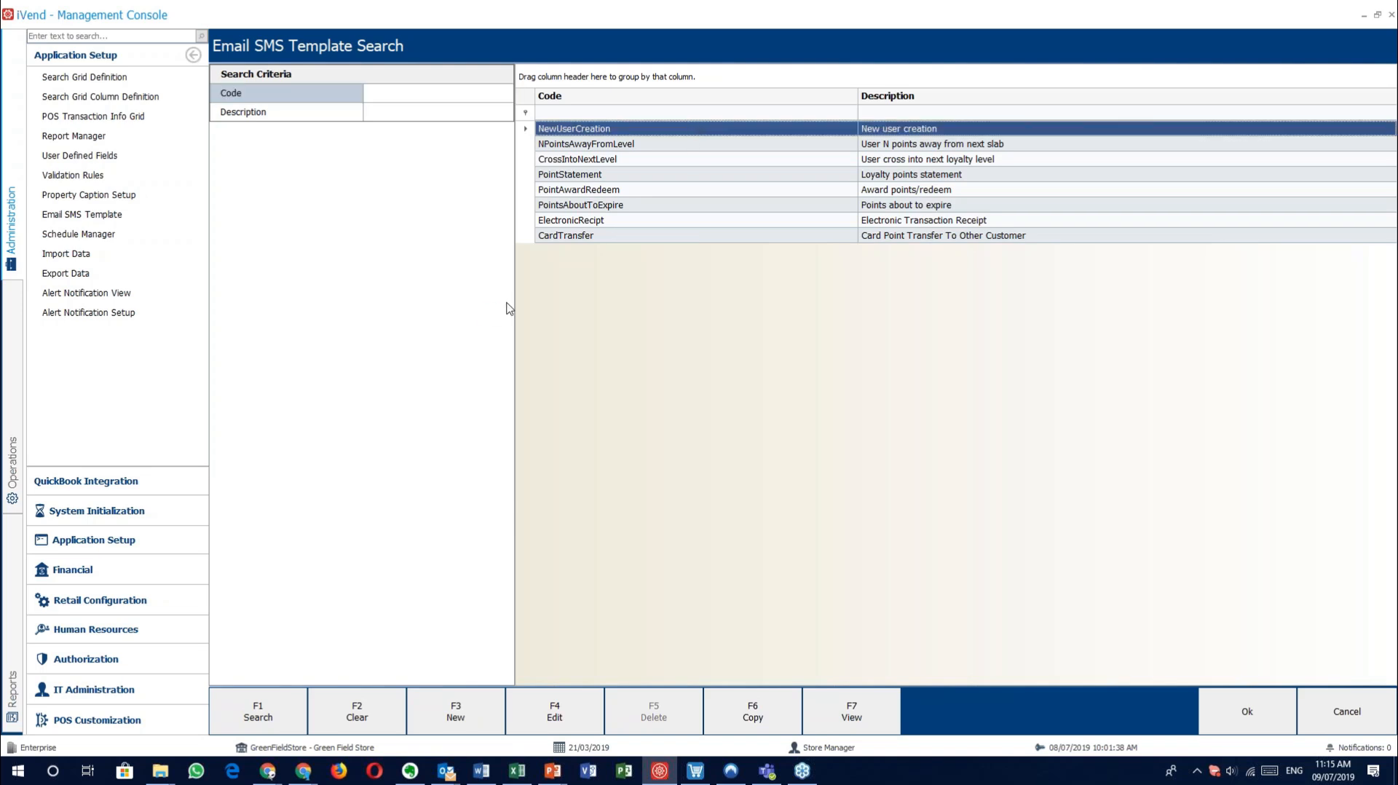
pyautogui.press('F4')
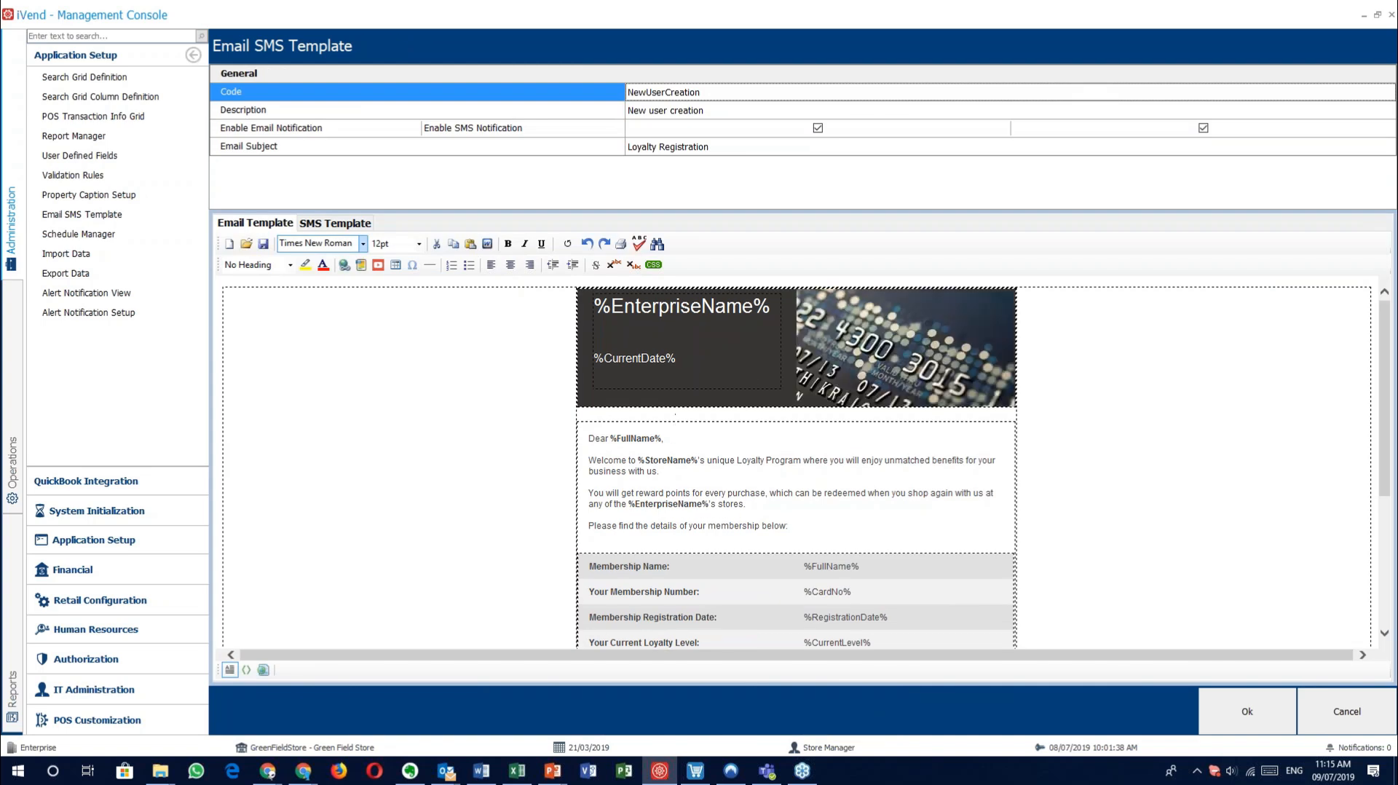
pyautogui.scroll(-5, 774, 465)
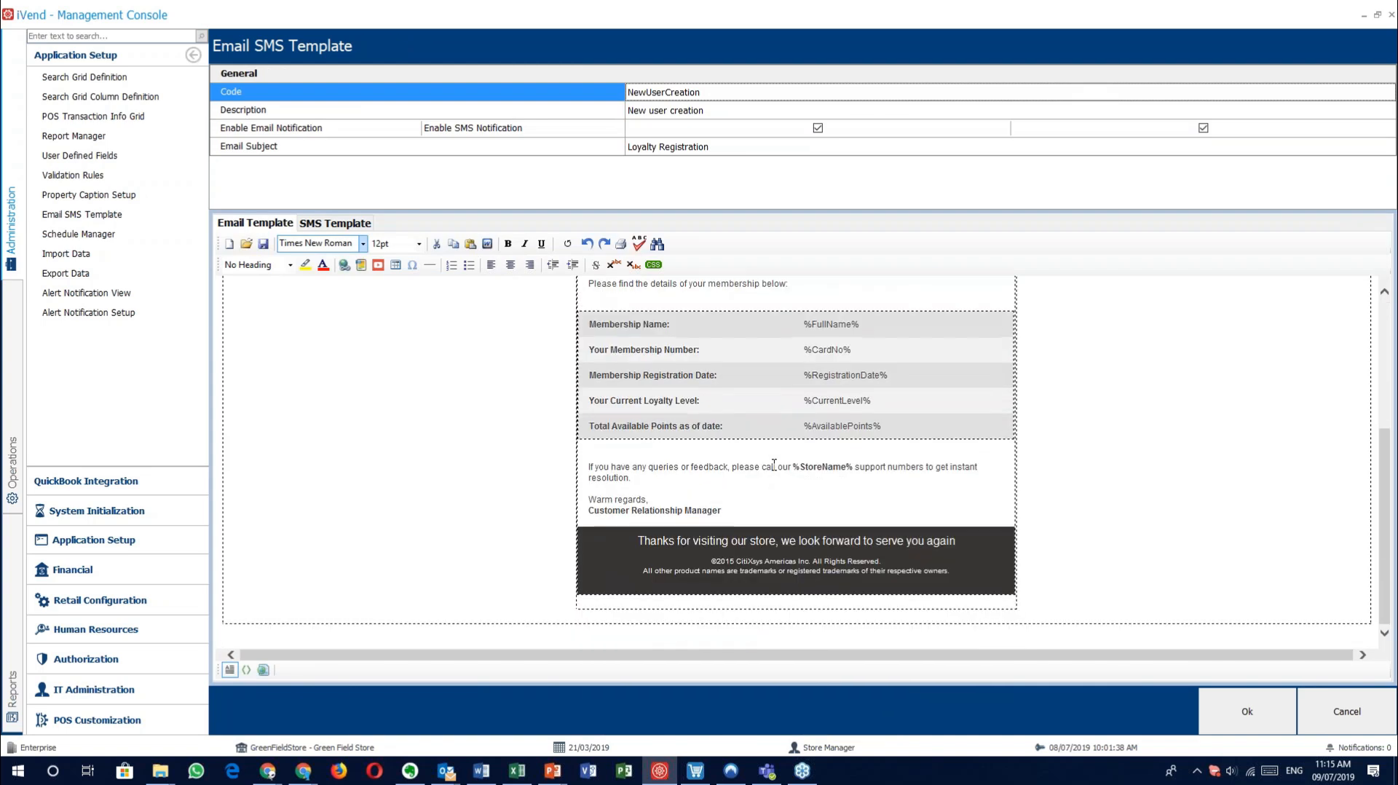
pyautogui.scroll(5, 774, 464)
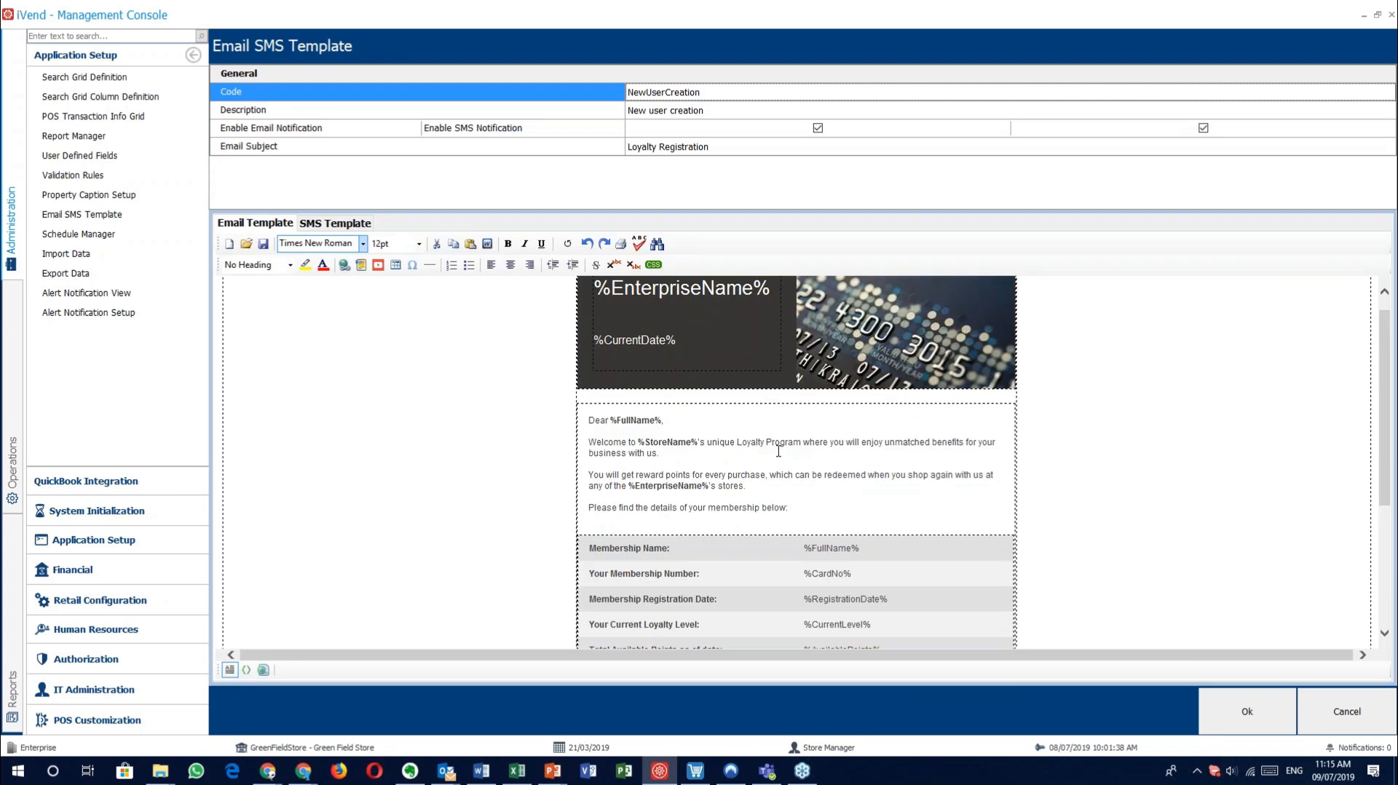
pyautogui.scroll(-3, 1126, 333)
pyautogui.rightClick(1127, 334)
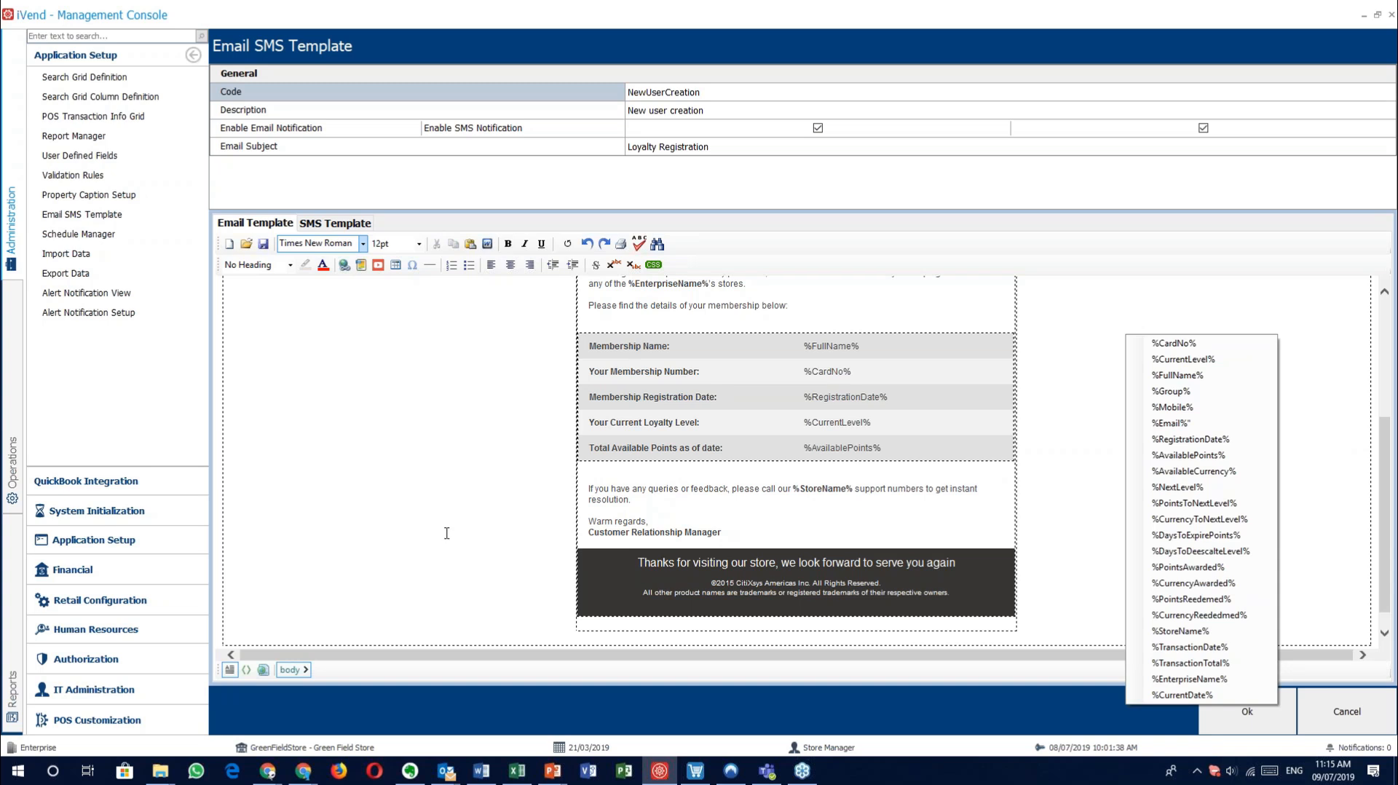
# Step: Show the email template's HTML source and its preview, and return to the design view
pyautogui.click(246, 670)
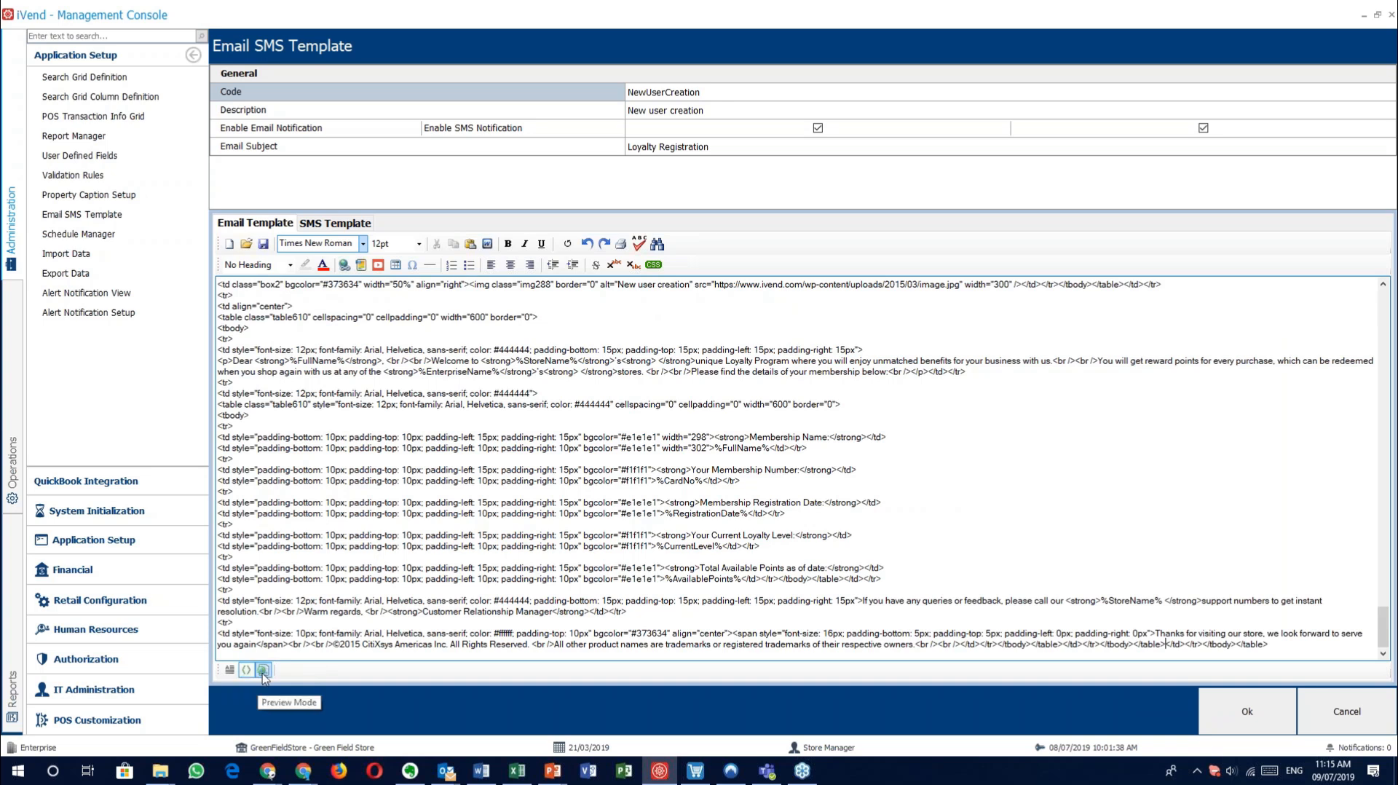
pyautogui.click(263, 670)
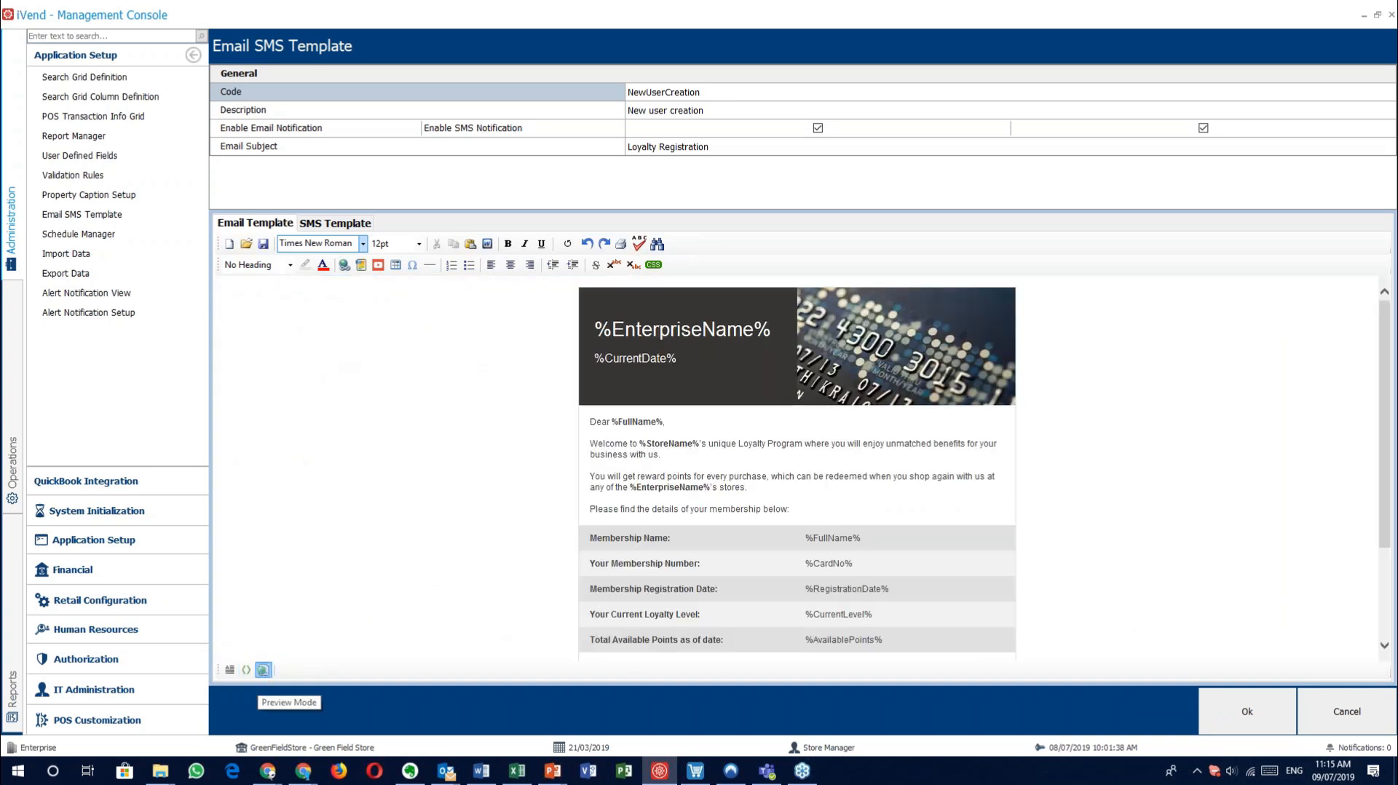
pyautogui.click(229, 670)
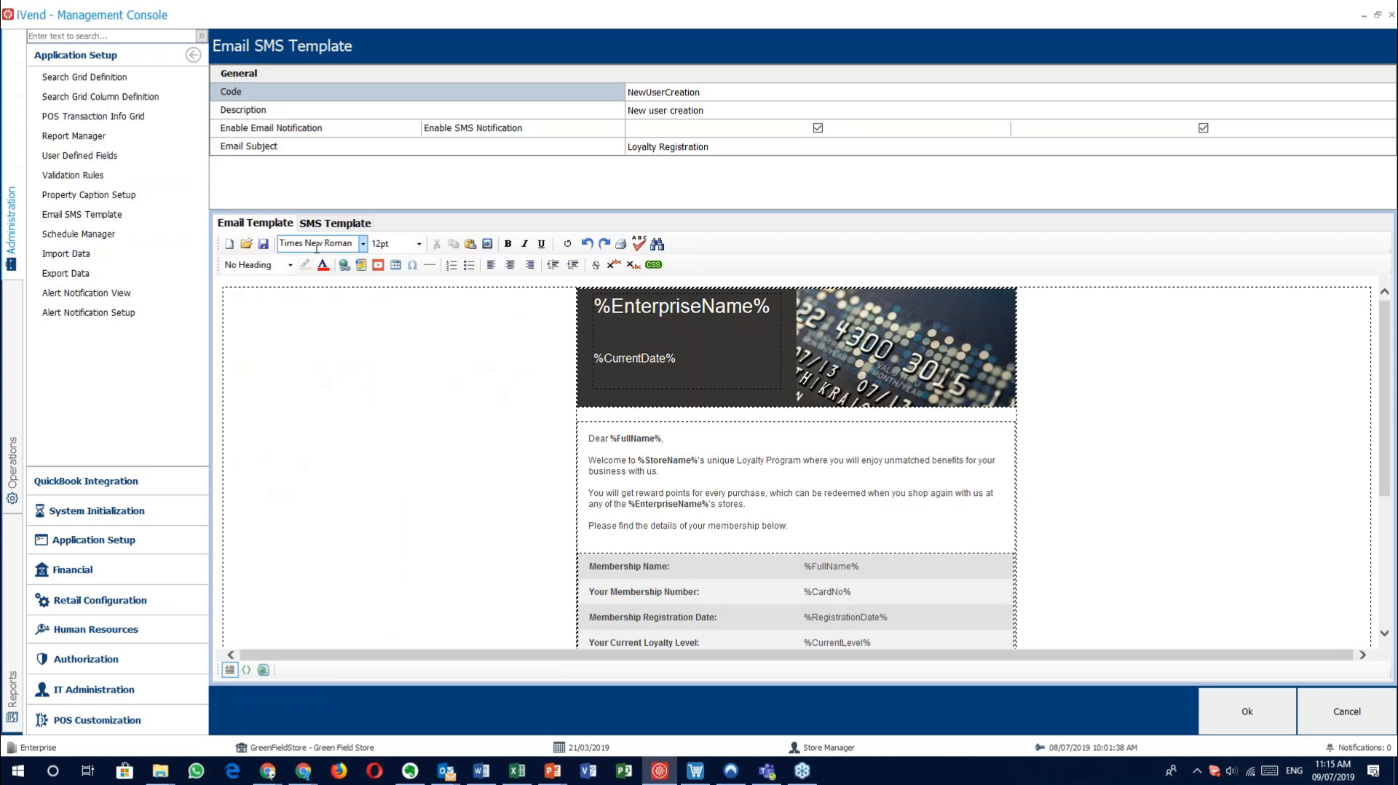
# Step: Review the NewUserCreation SMS template, its placeholders and the notification settings, and leave Email SMS Template without changes
pyautogui.click(345, 223)
pyautogui.rightClick(495, 278)
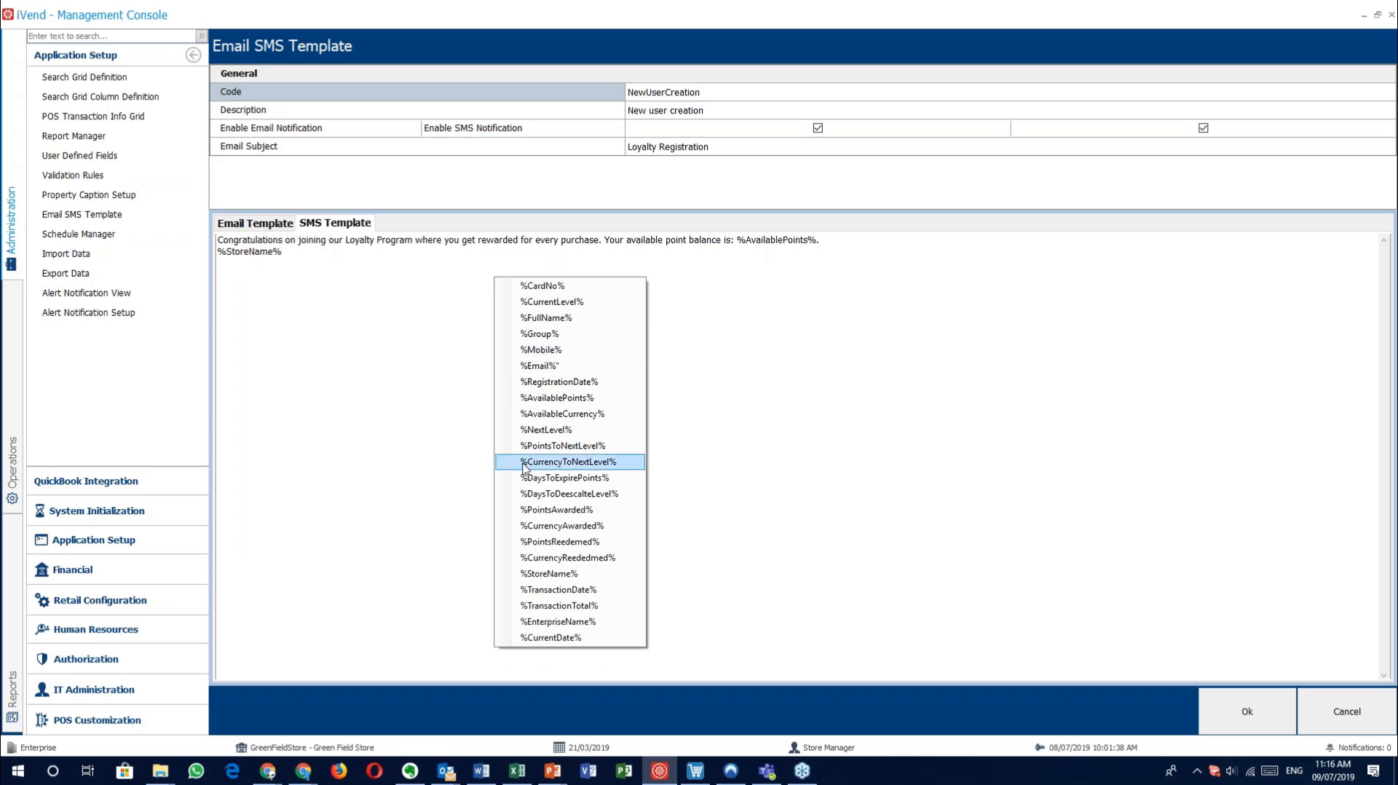
pyautogui.click(419, 390)
pyautogui.click(274, 224)
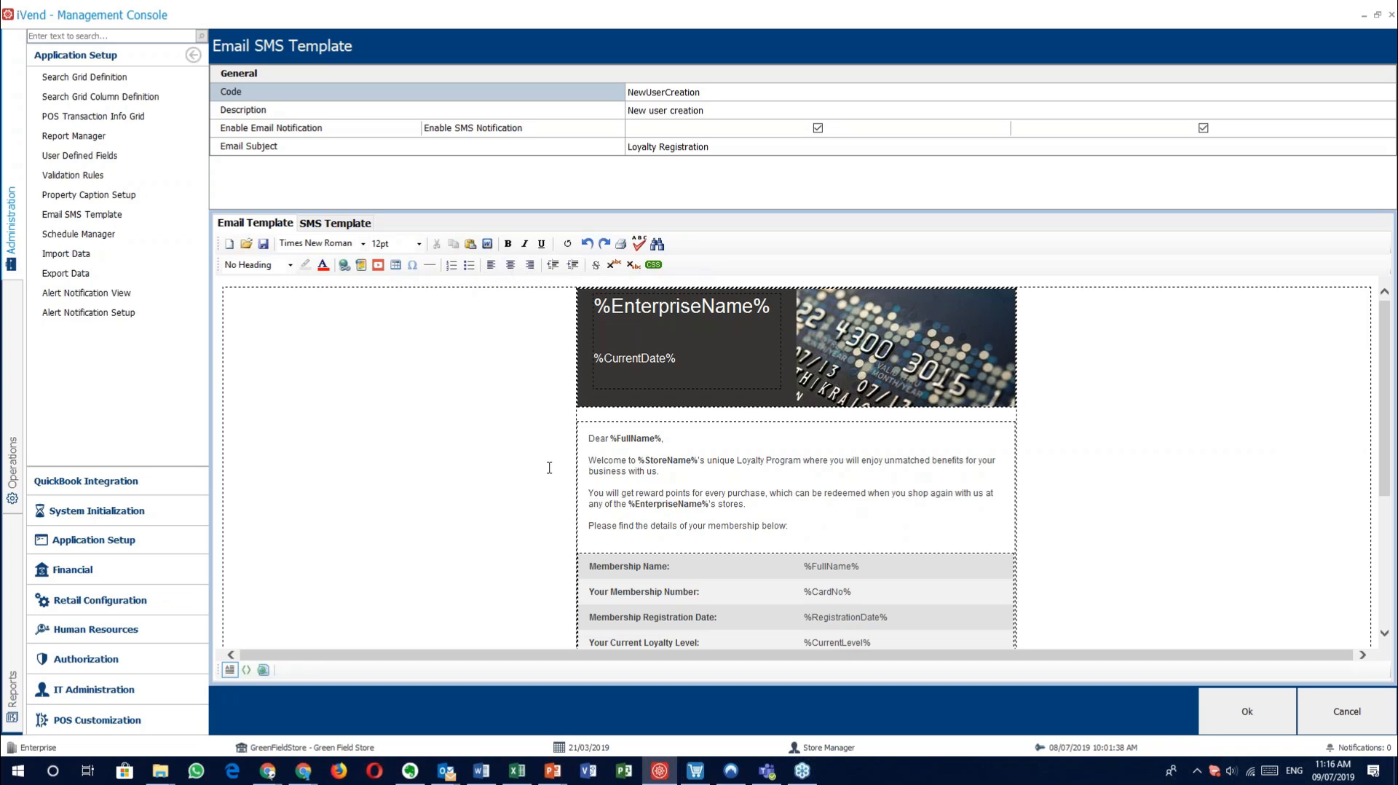
pyautogui.click(357, 136)
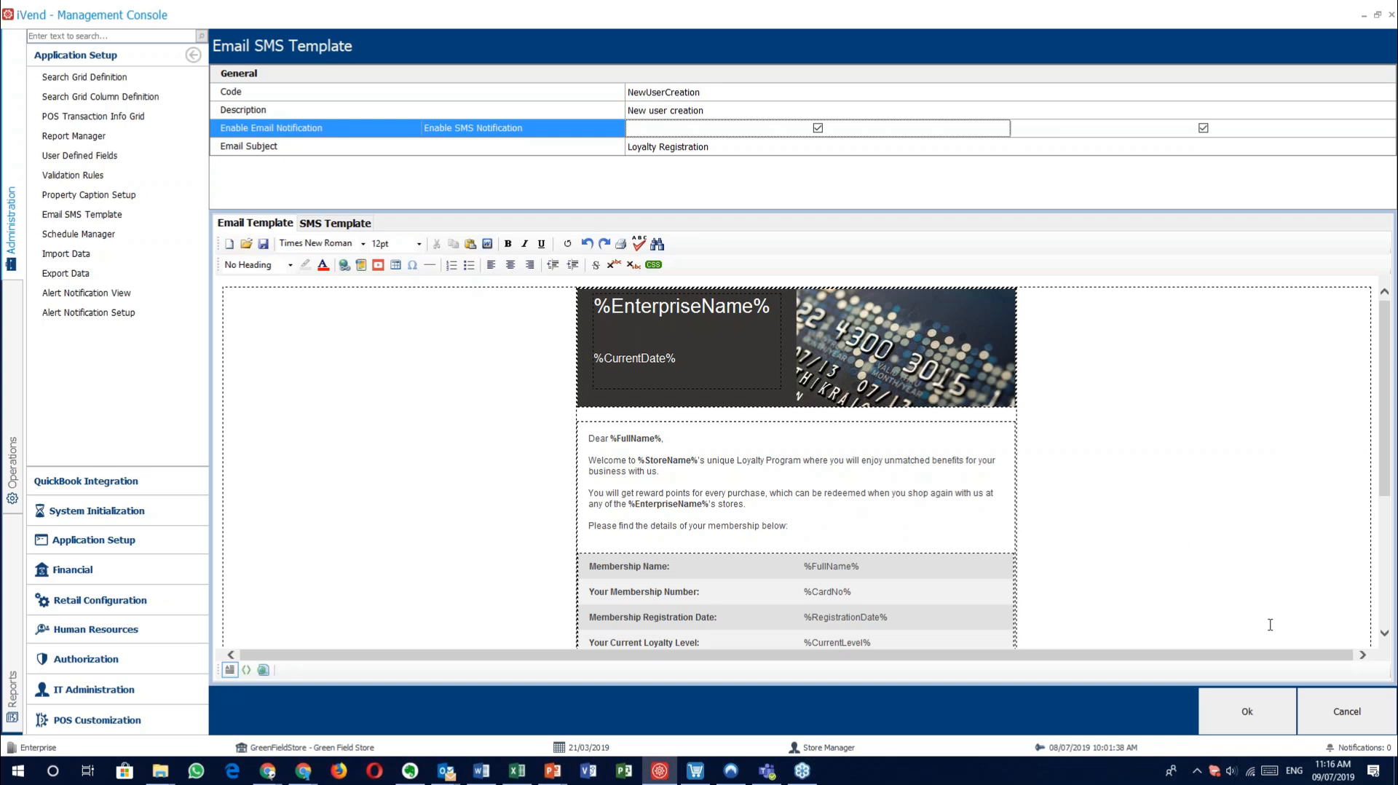
pyautogui.click(1343, 688)
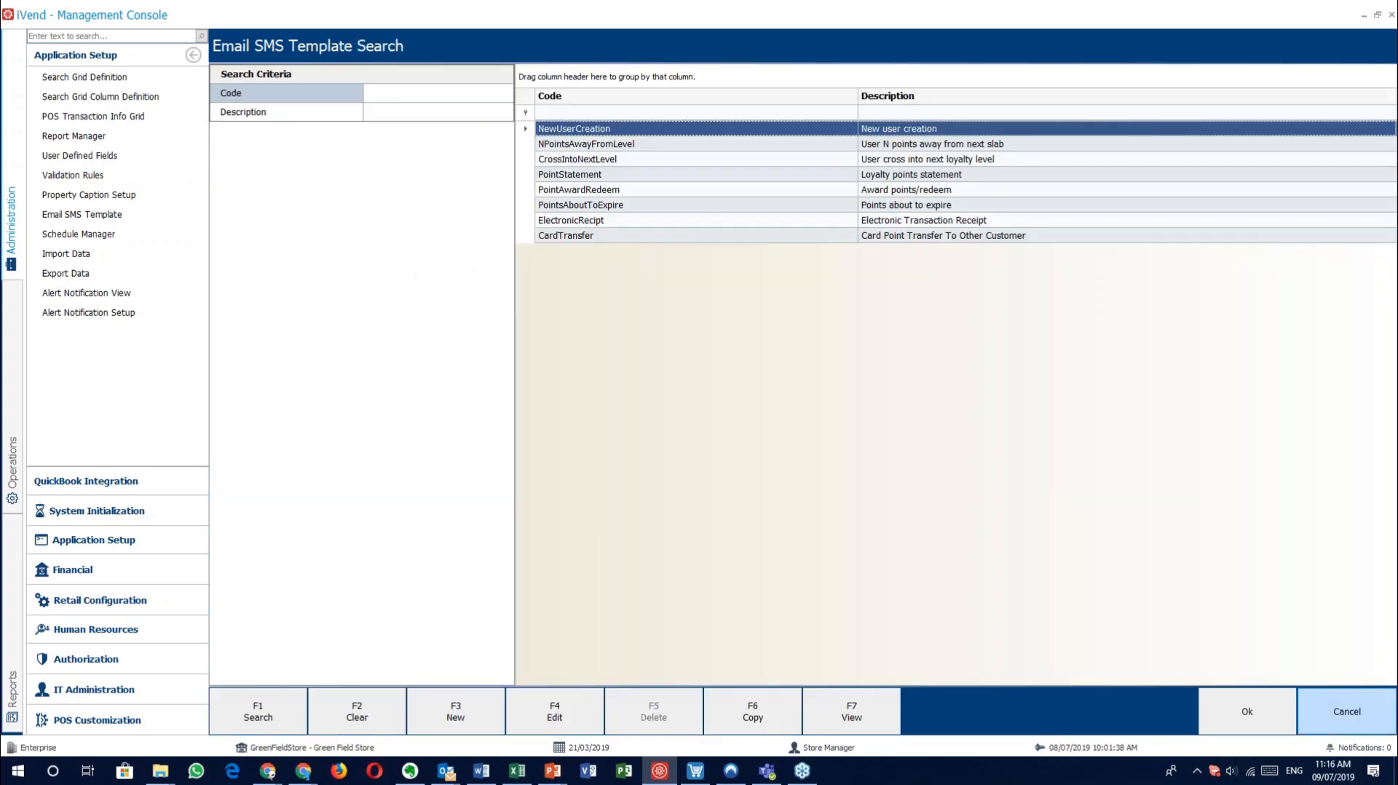
pyautogui.click(1347, 711)
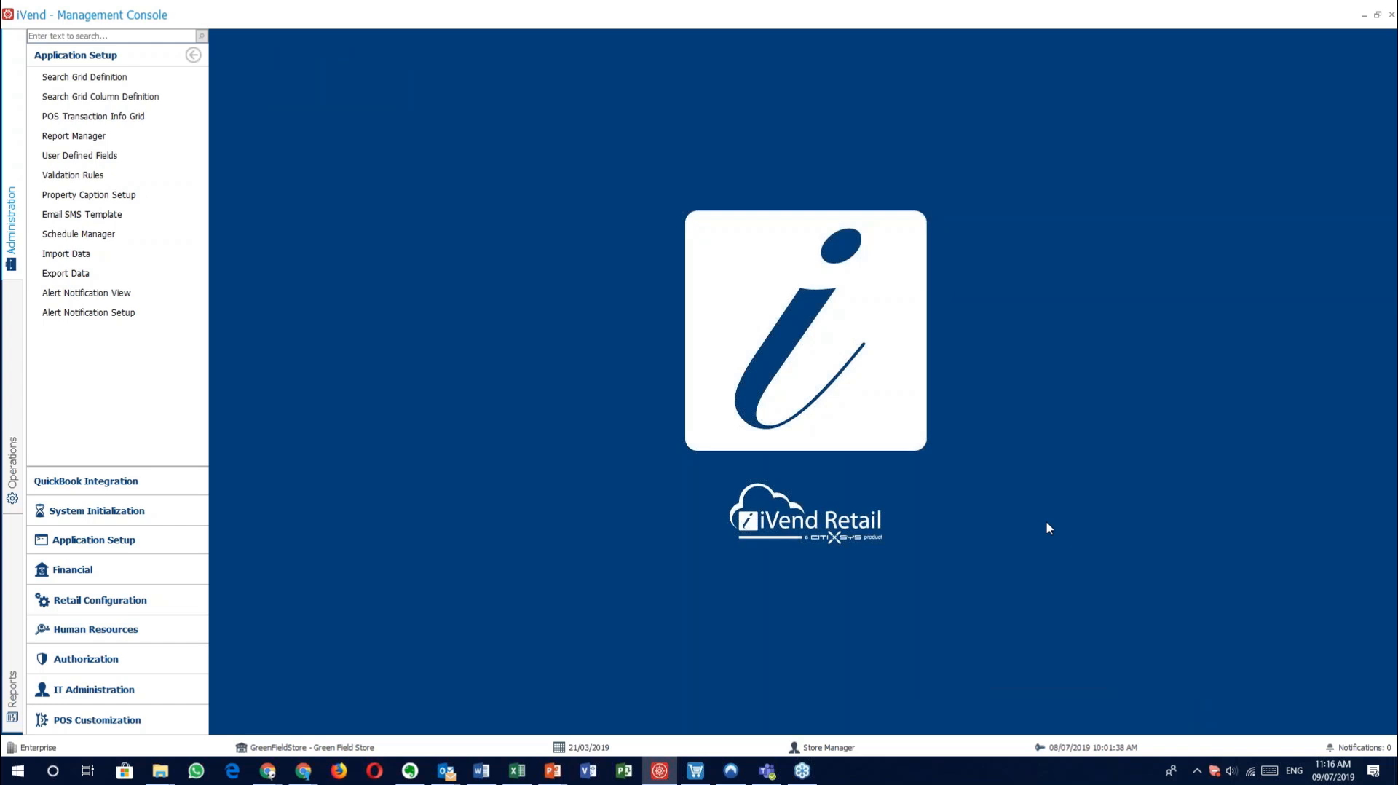
# Step: Open a blank schedule in Schedule Manager to review its setup fields
pyautogui.click(110, 235)
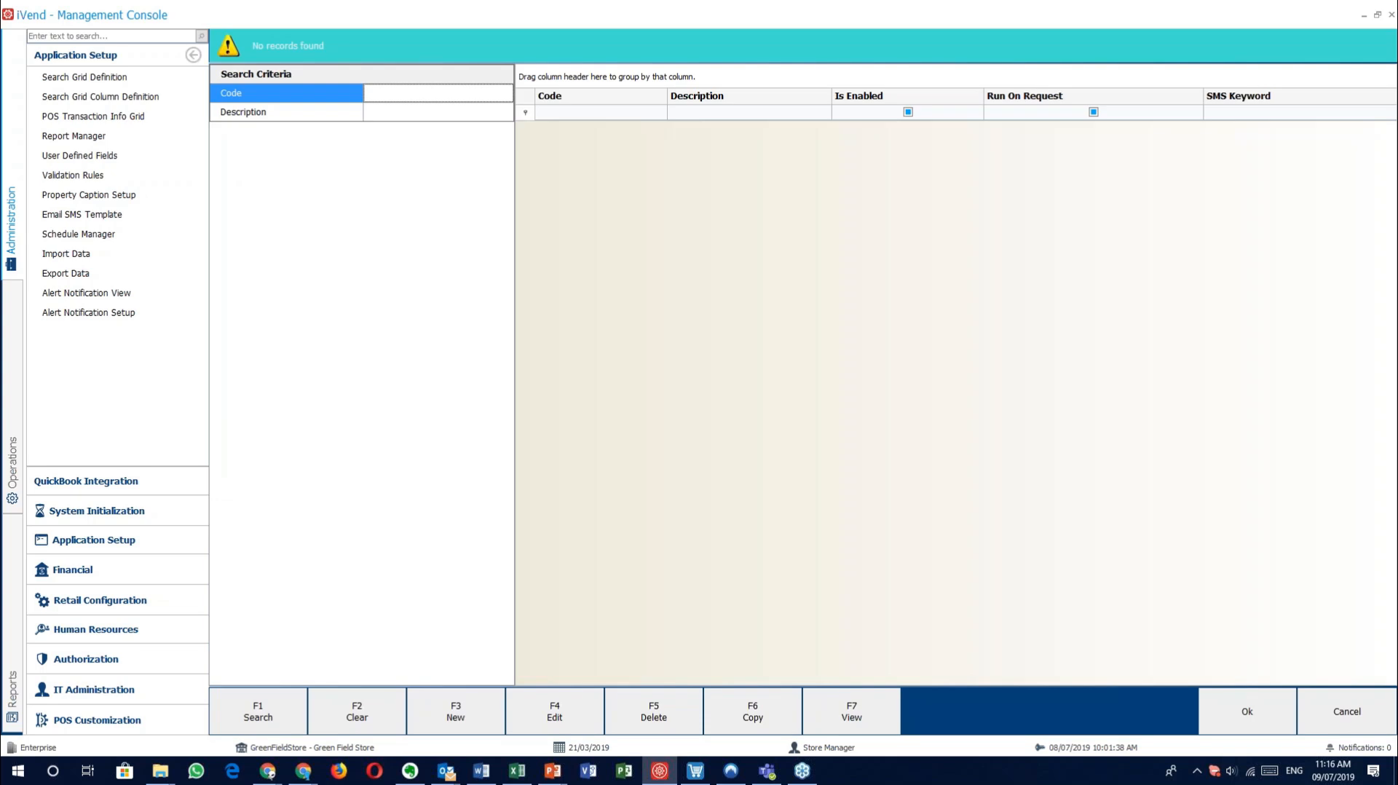
pyautogui.click(266, 707)
pyautogui.click(456, 712)
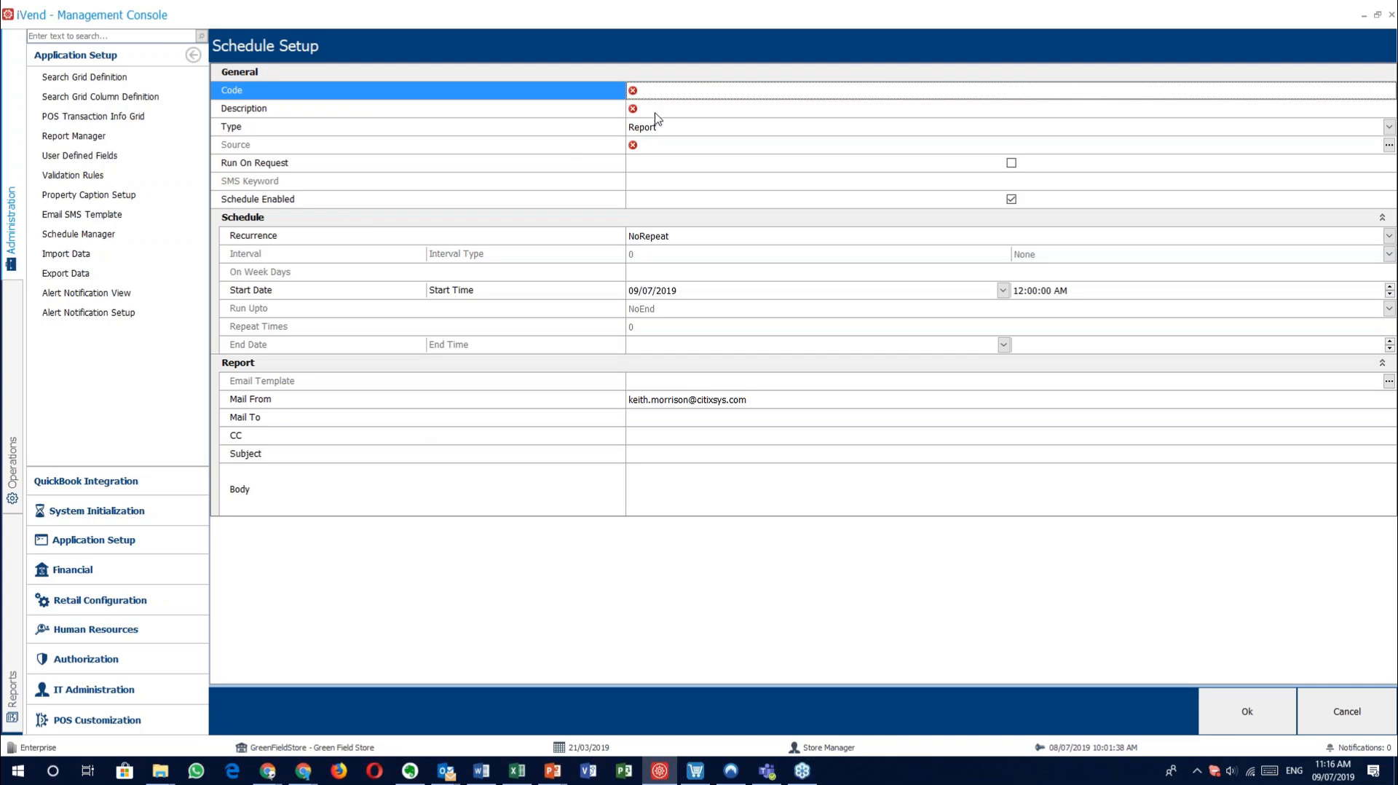
# Step: Enable Run On Request for the new Report schedule and set its SMS keyword to SalesGroup
pyautogui.click(639, 164)
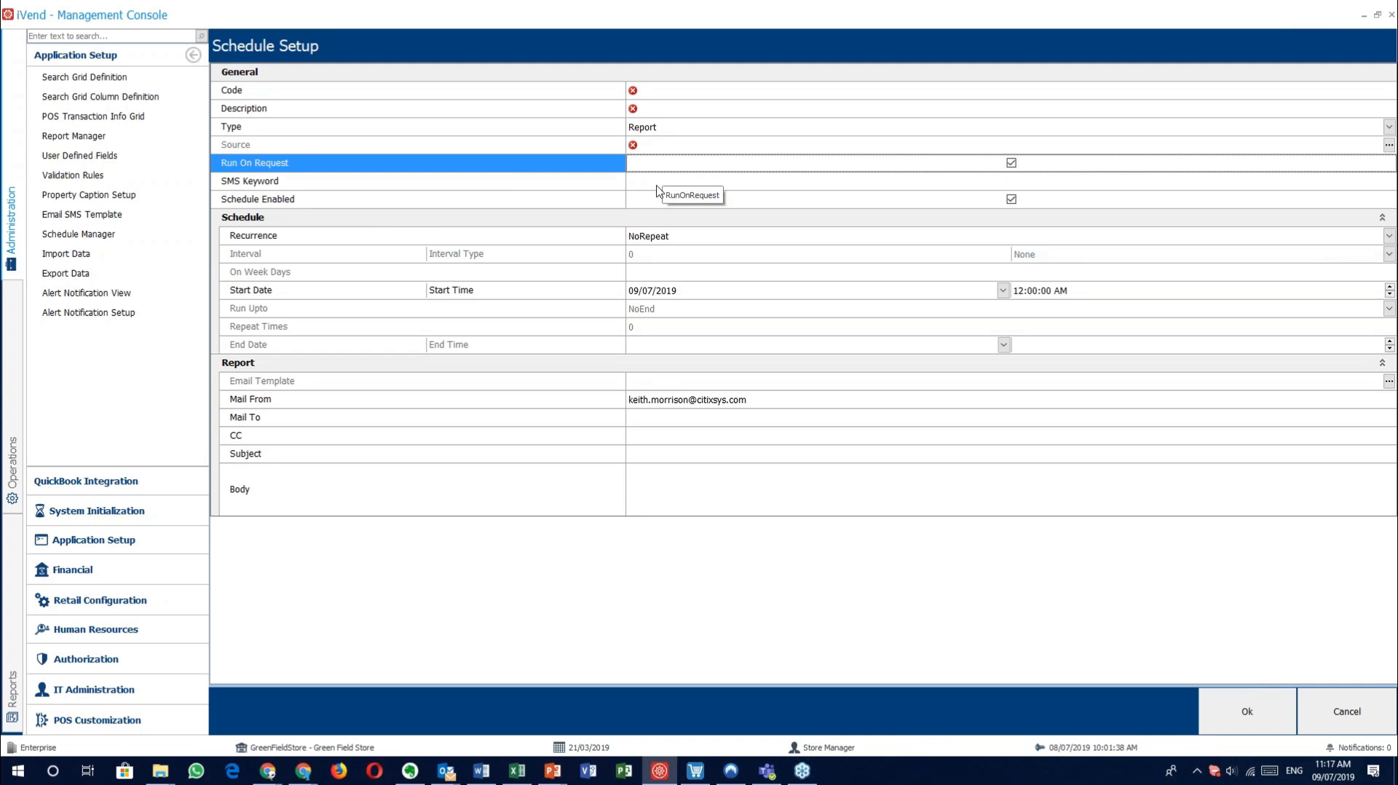
pyautogui.click(653, 185)
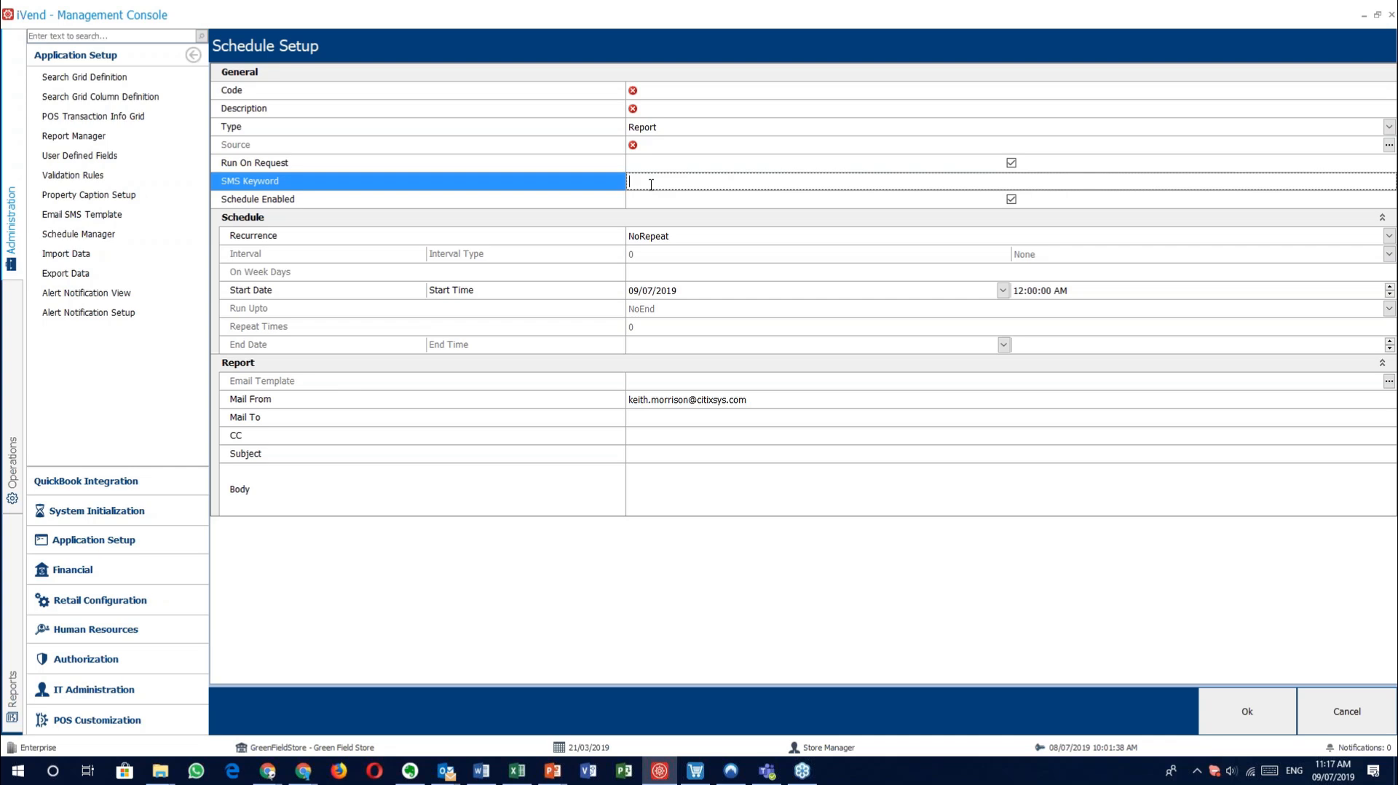
pyautogui.write('Sales Group')
pyautogui.click(678, 135)
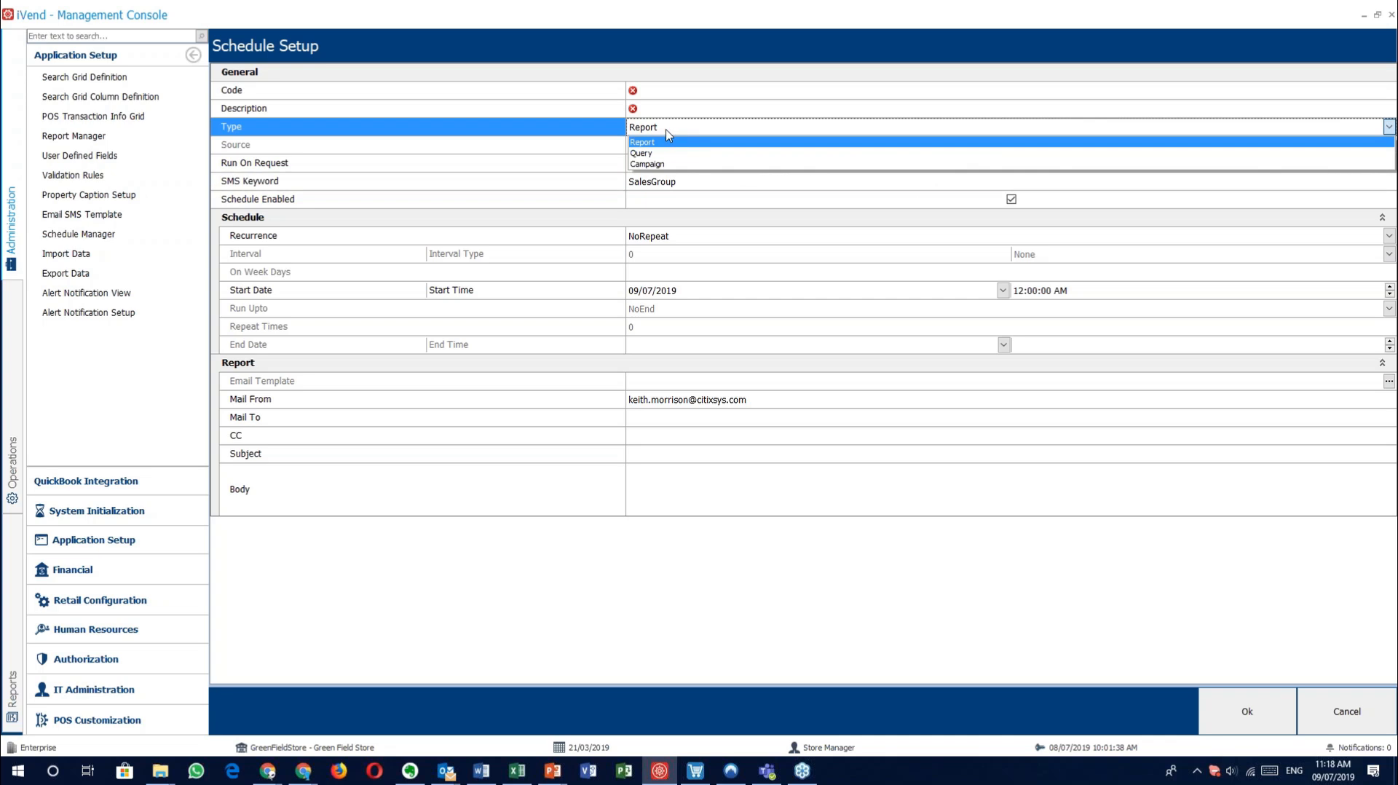
pyautogui.click(668, 135)
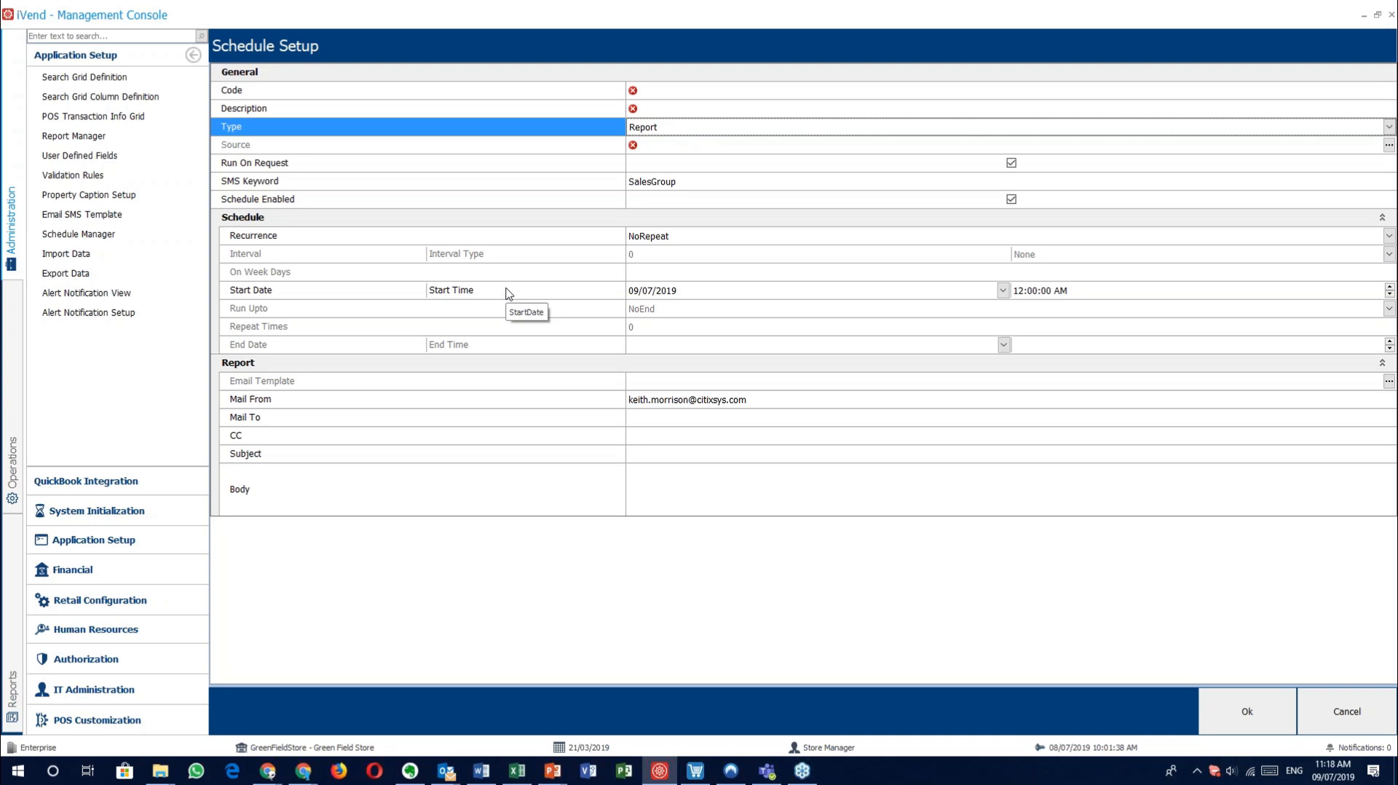
# Step: Set the schedule's recurrence to ForEvery and review its week days, start date, Run Upto and email template fields
pyautogui.click(432, 241)
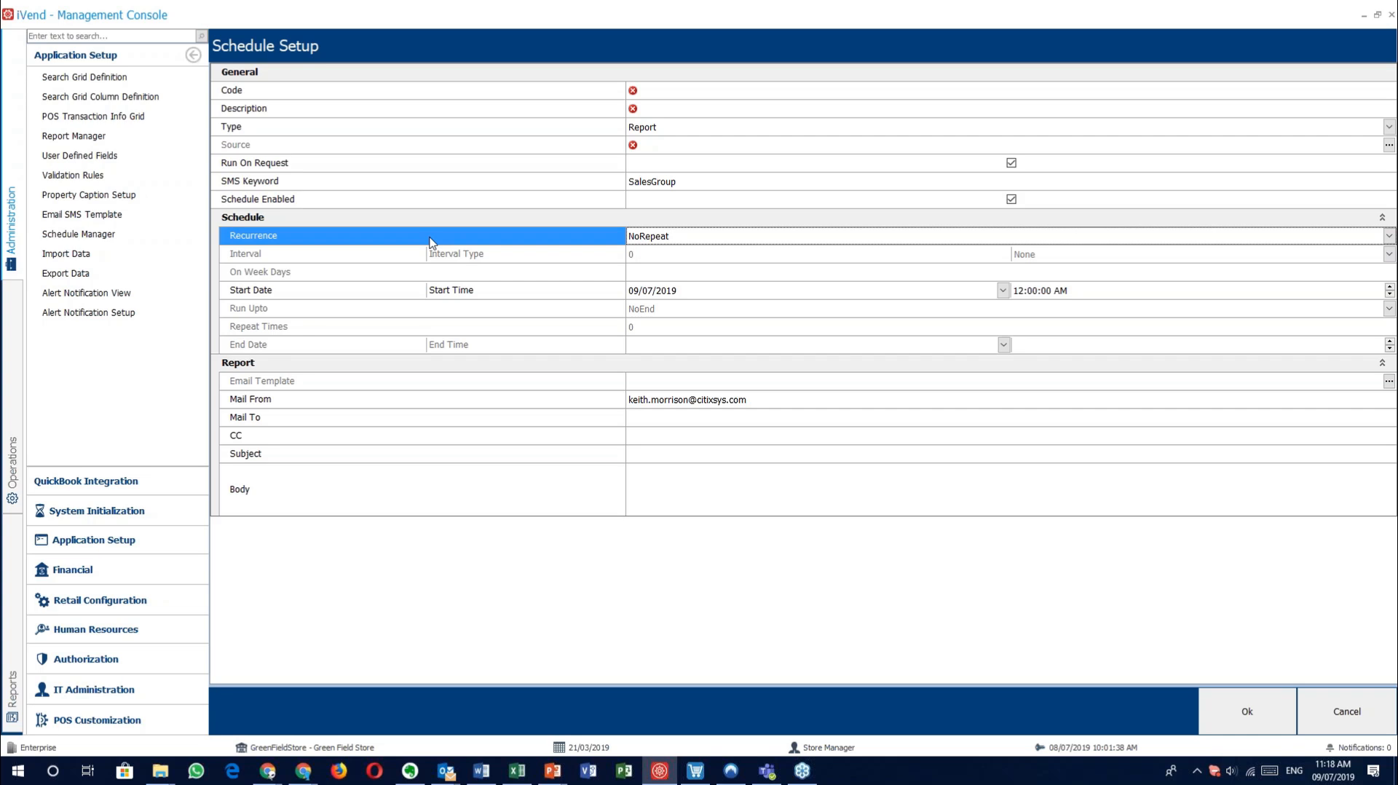
pyautogui.click(527, 262)
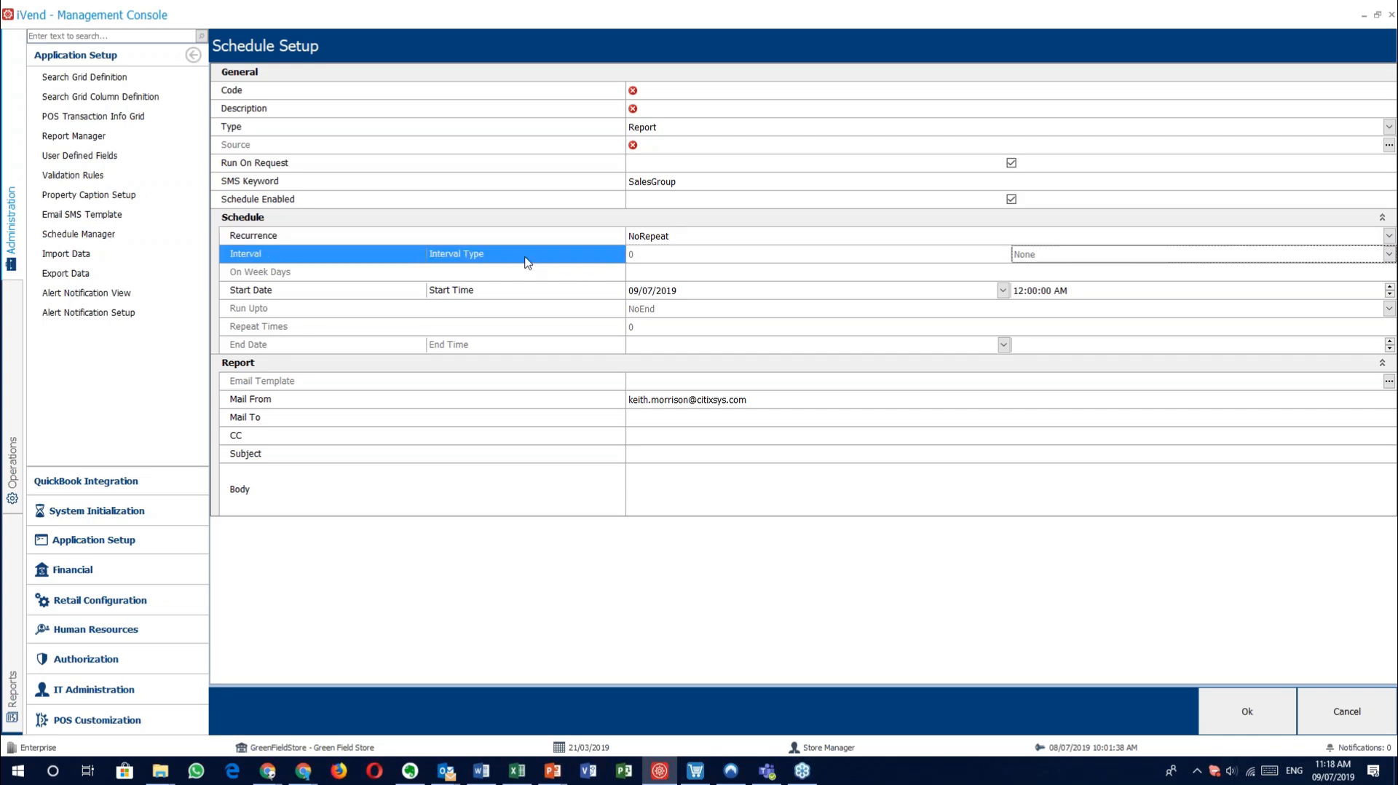
pyautogui.click(662, 242)
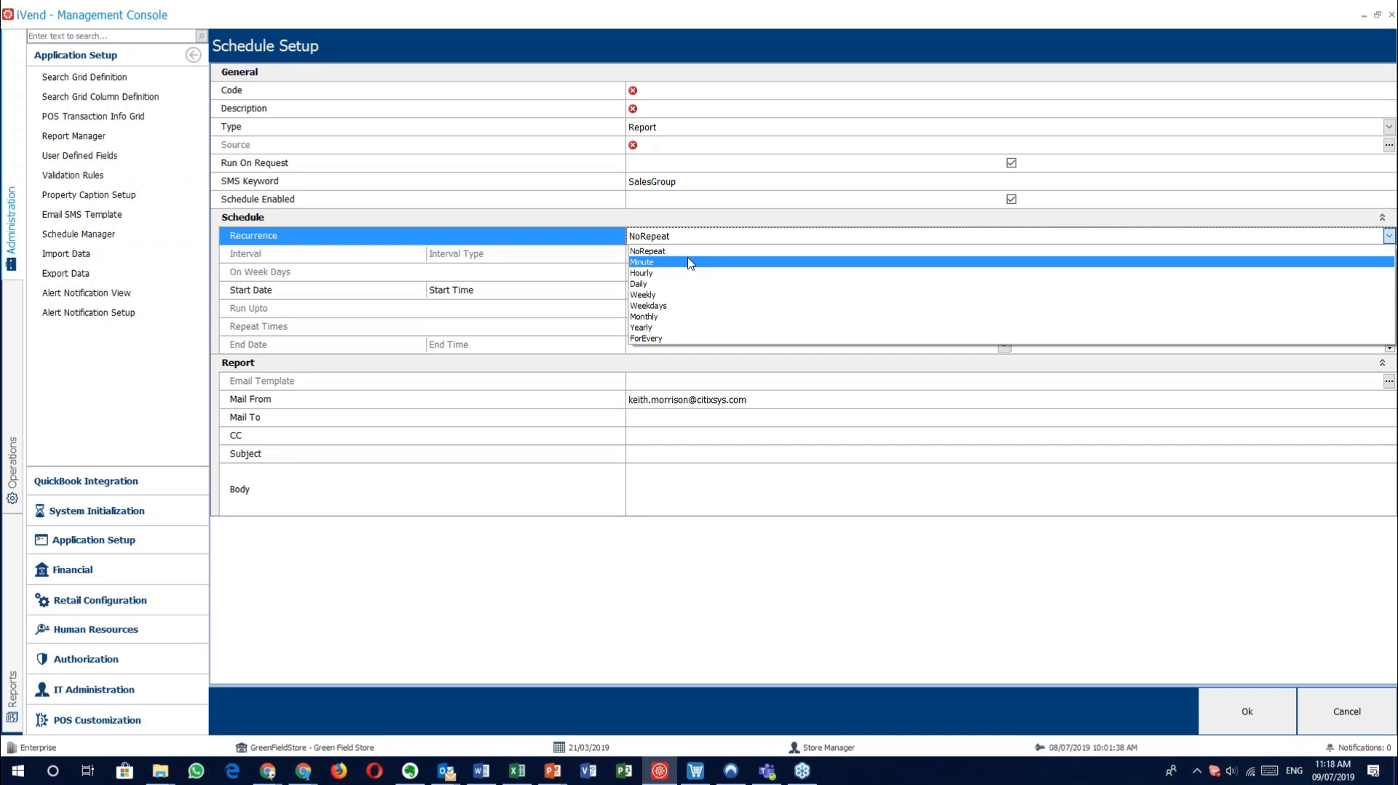
pyautogui.click(696, 339)
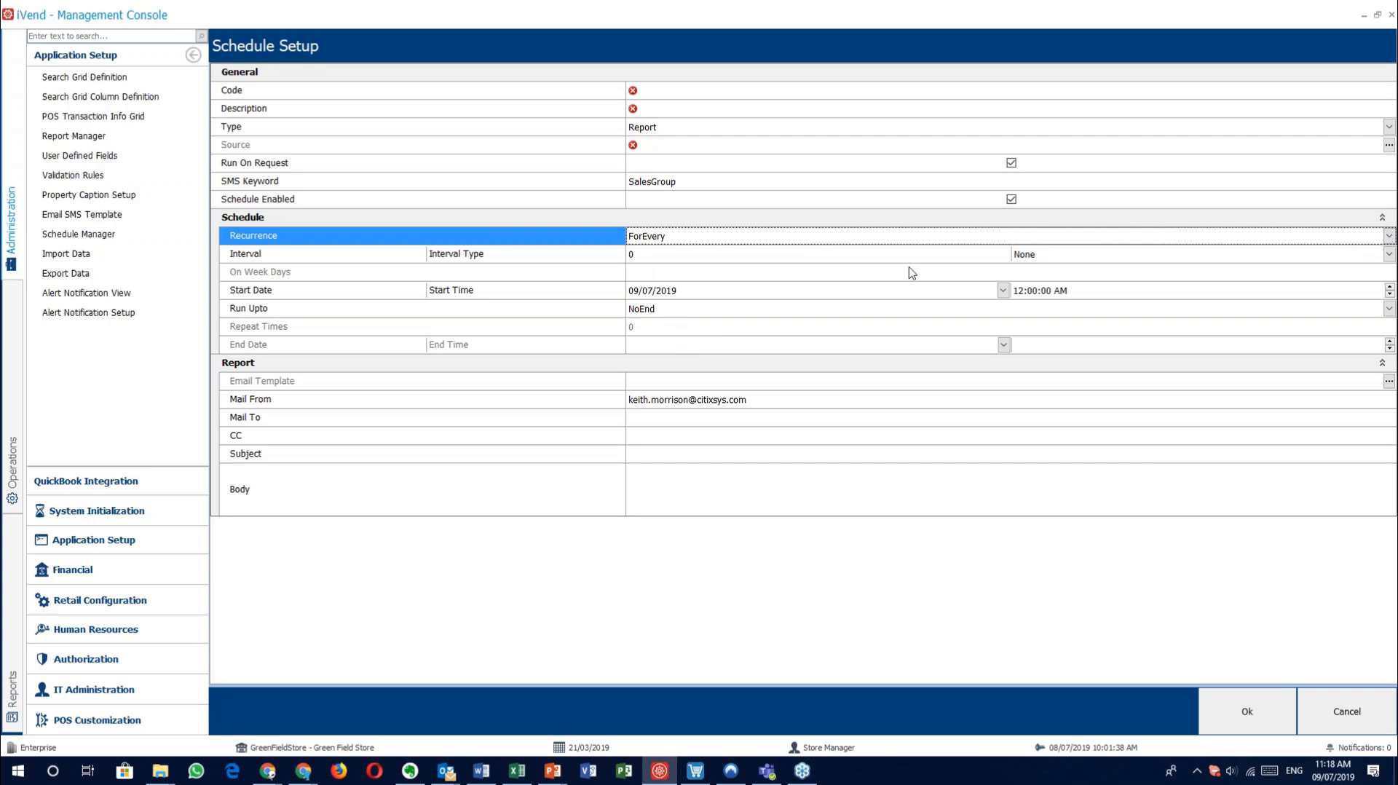
pyautogui.click(519, 276)
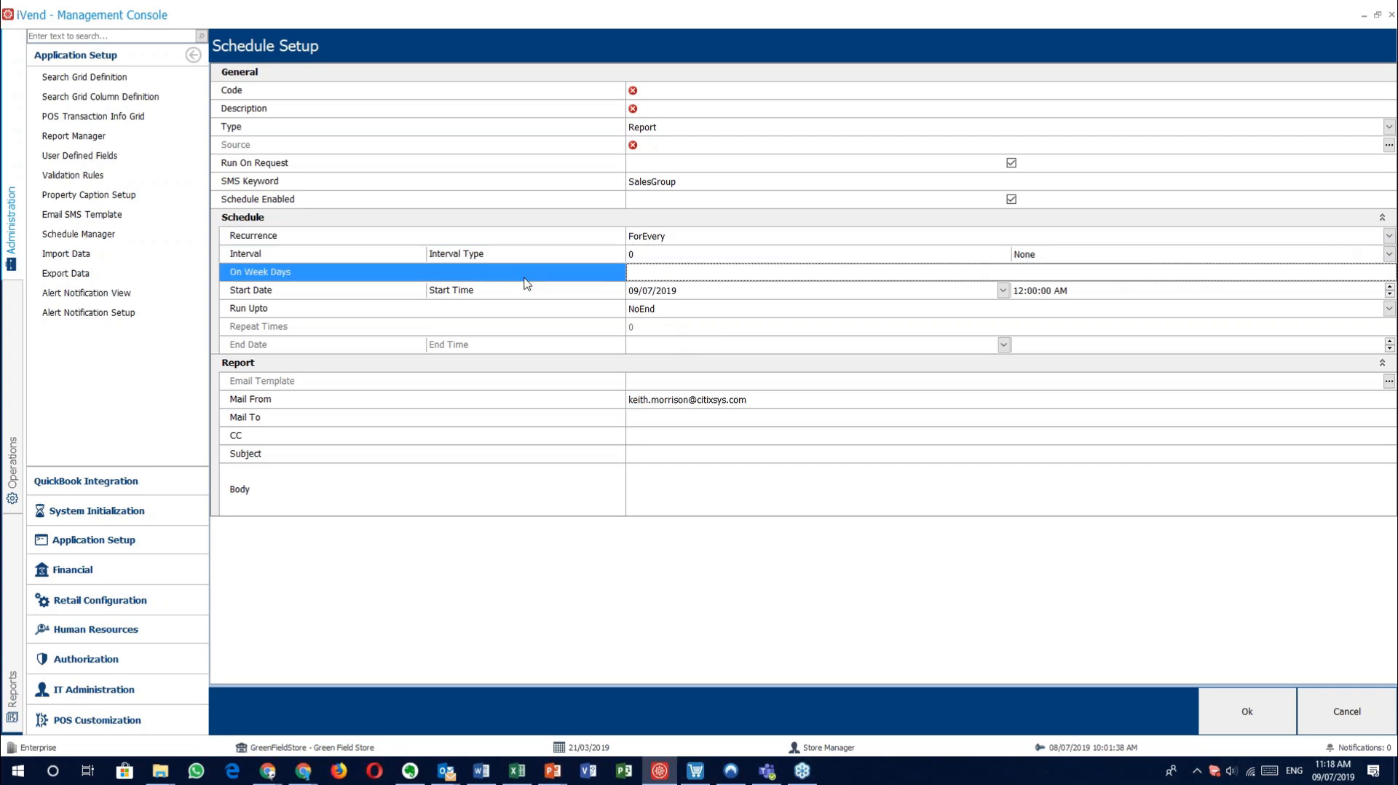
pyautogui.click(389, 294)
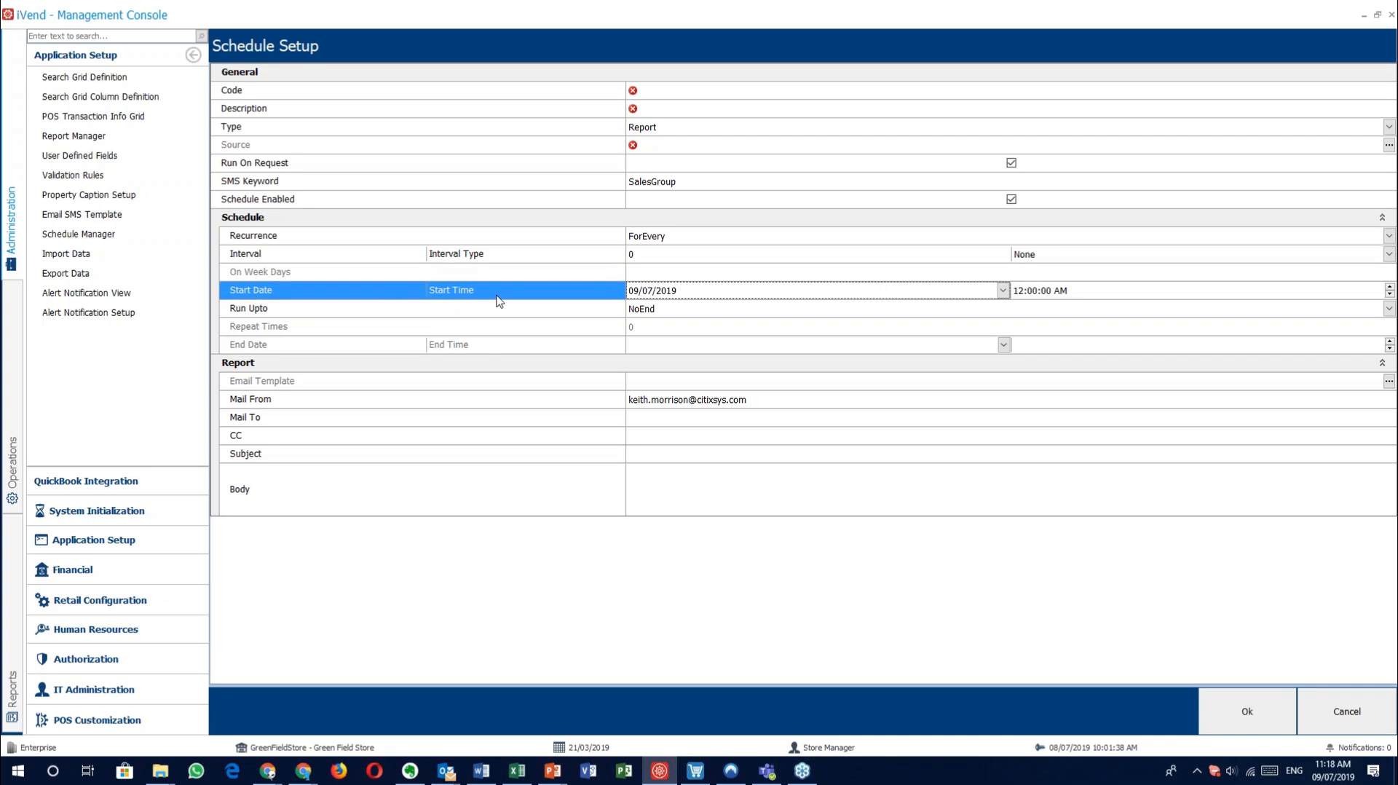
pyautogui.click(408, 313)
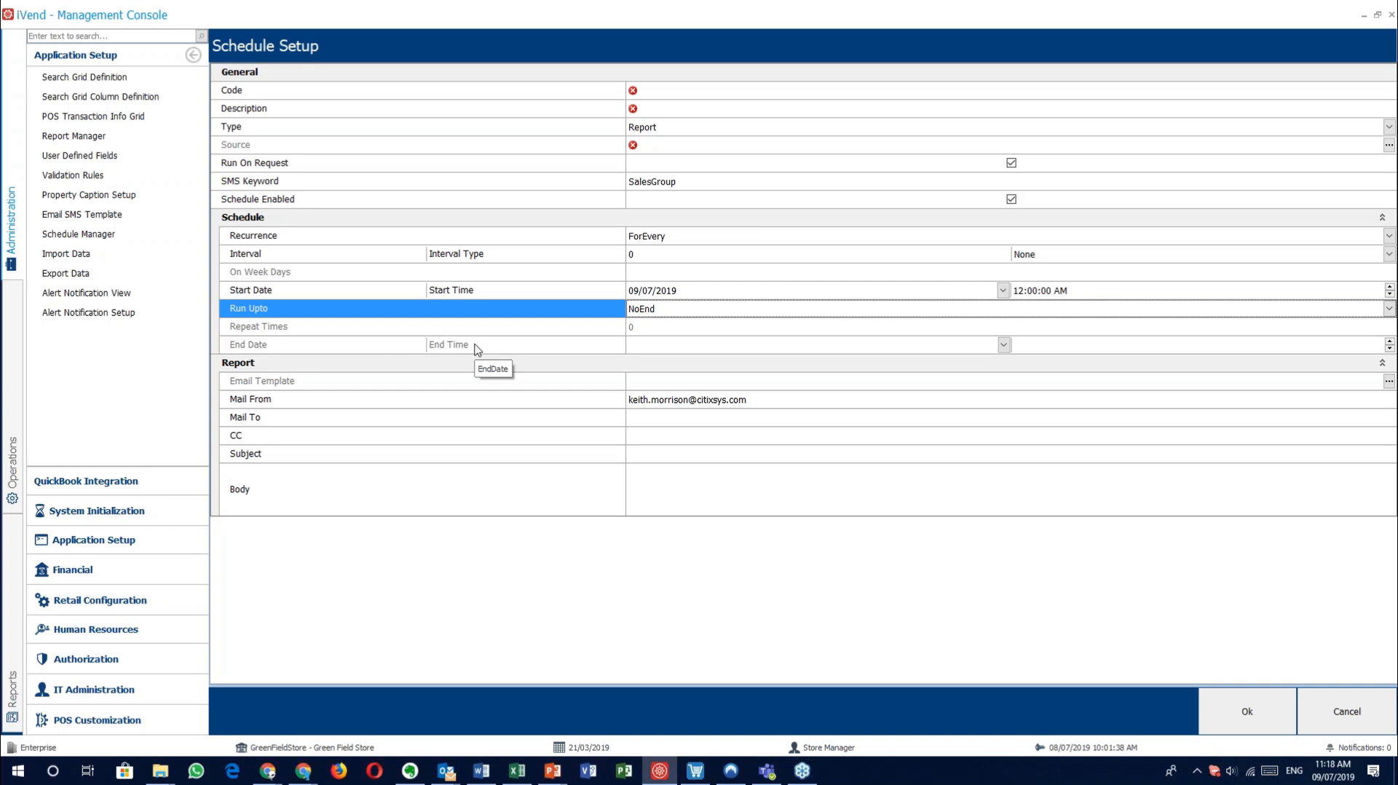
pyautogui.click(469, 385)
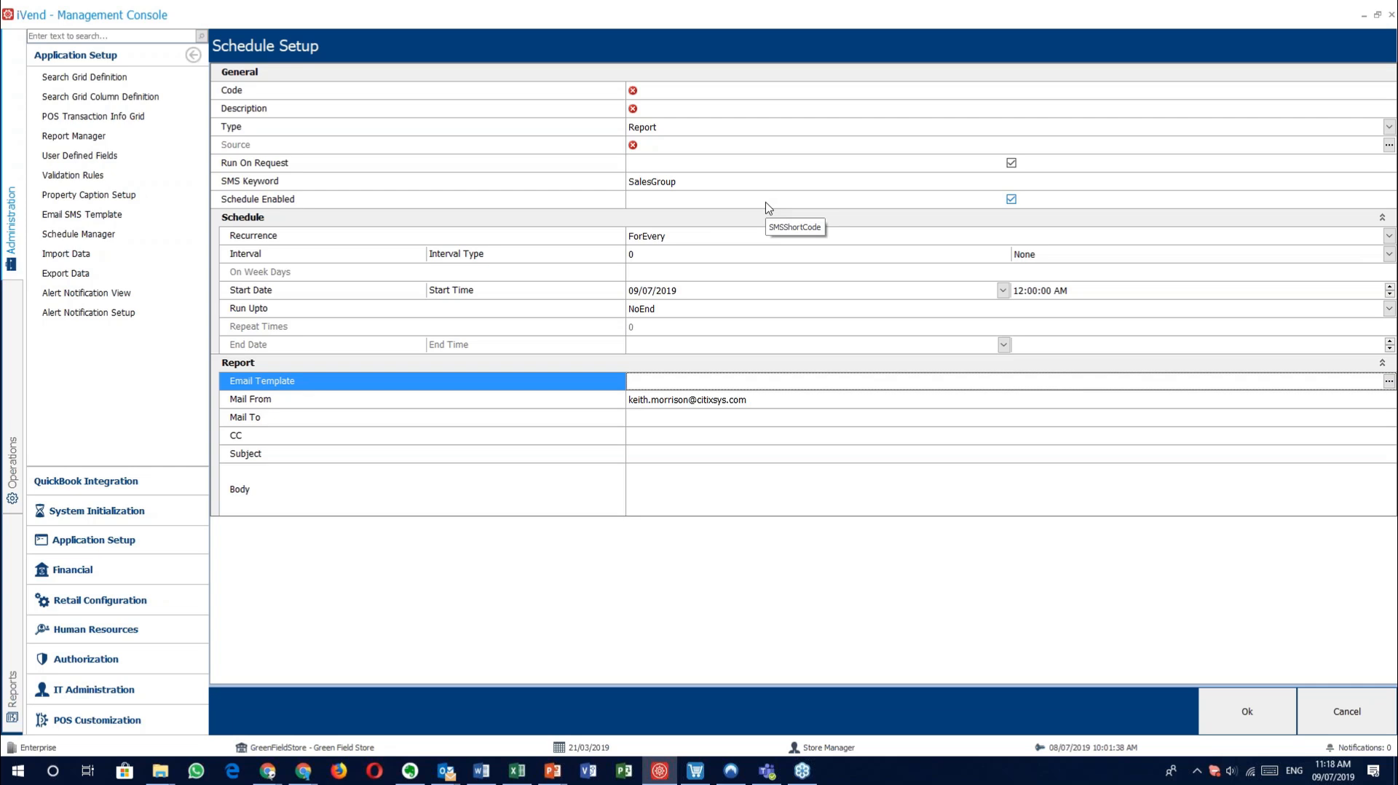
# Step: Change the schedule's type to Query, discard the unsaved schedule and close the scheduled job search
pyautogui.click(720, 128)
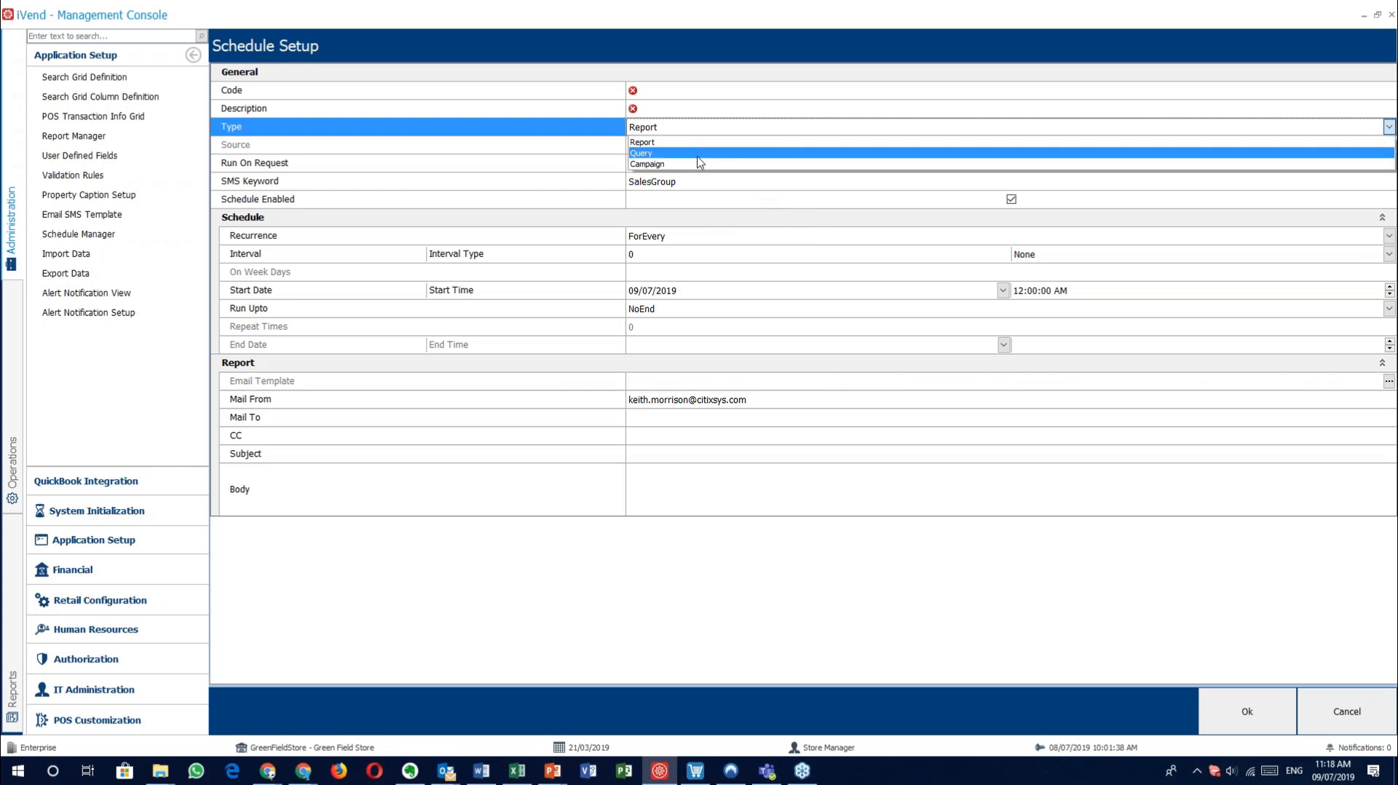
pyautogui.click(699, 162)
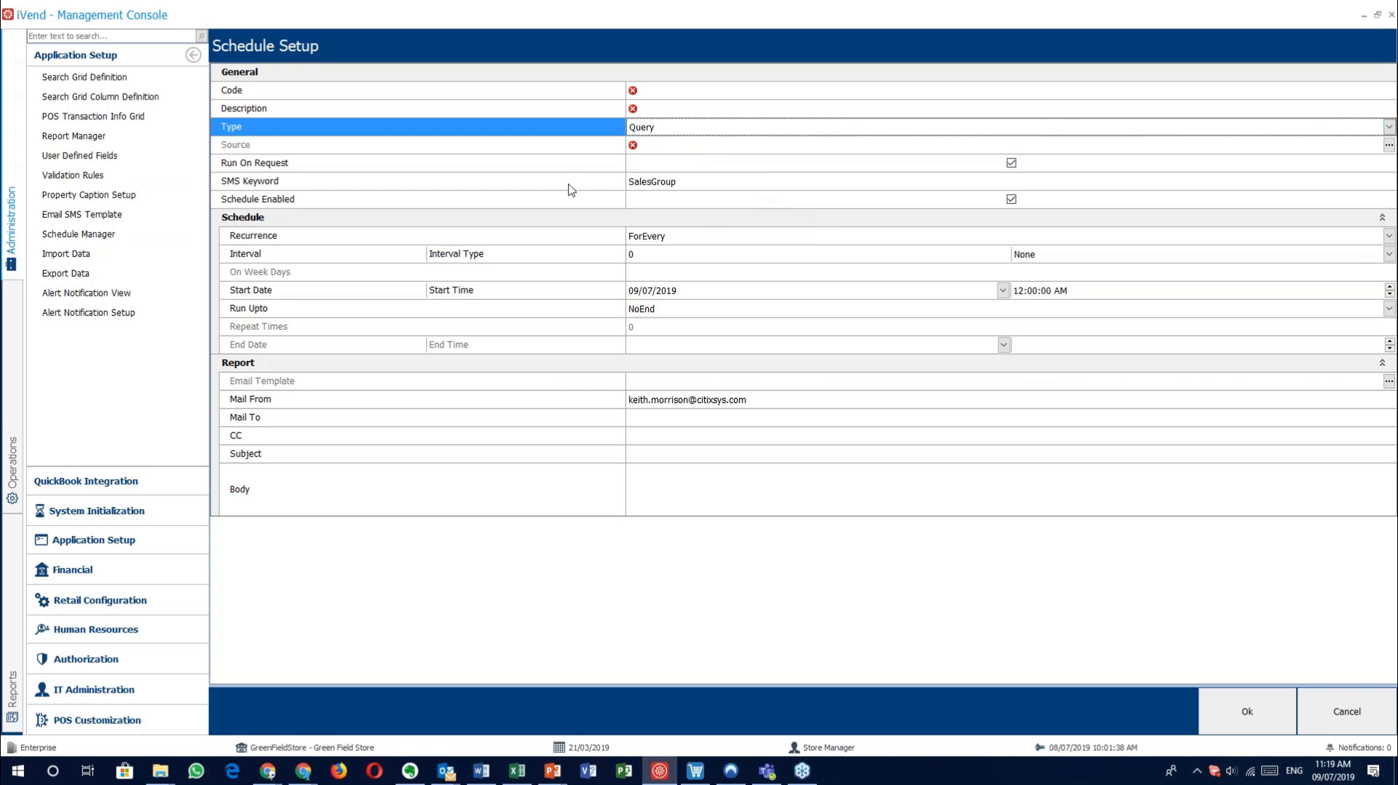
pyautogui.click(683, 130)
pyautogui.click(701, 166)
pyautogui.click(1341, 712)
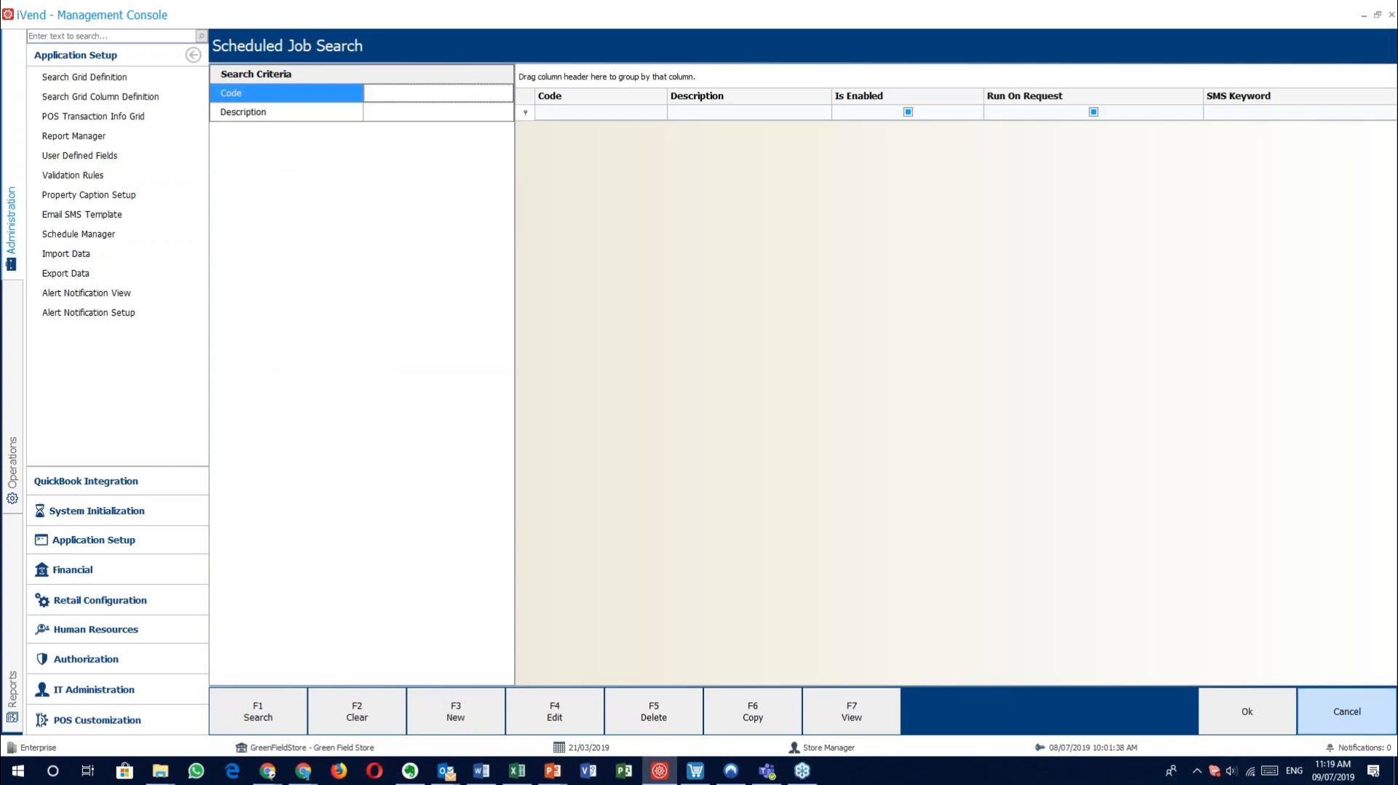
pyautogui.click(1341, 711)
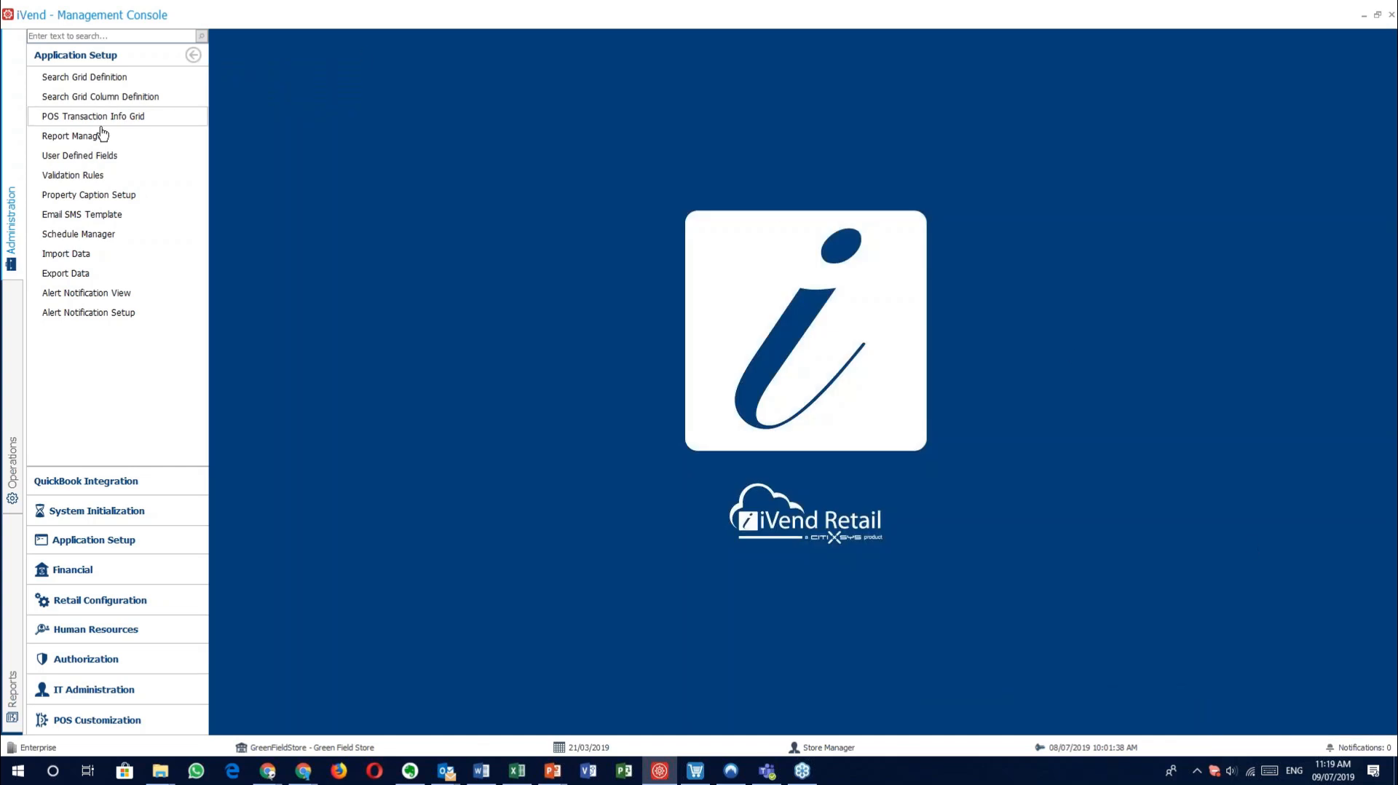
# Step: Open the data import configuration, examine the object types available for import, and close it without importing
pyautogui.click(104, 260)
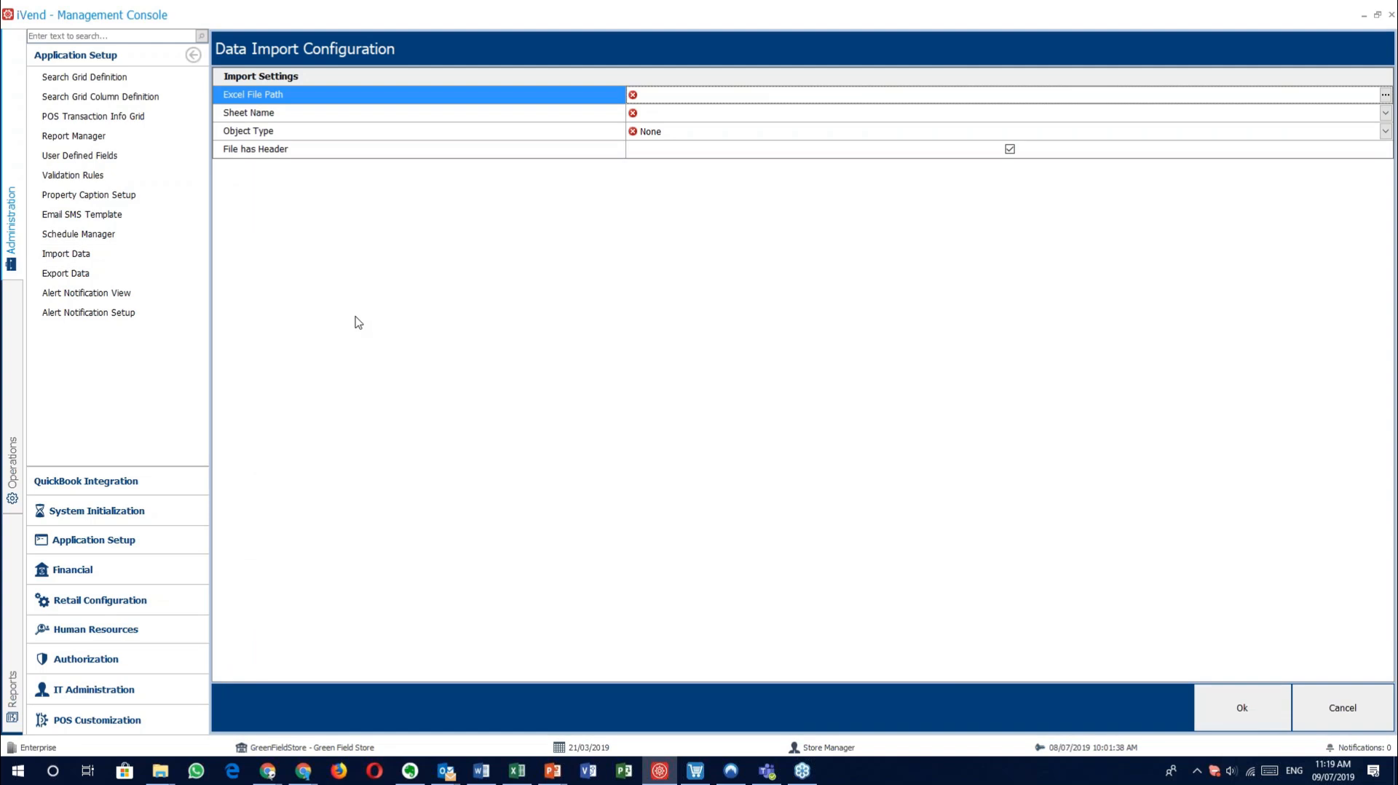
pyautogui.click(857, 134)
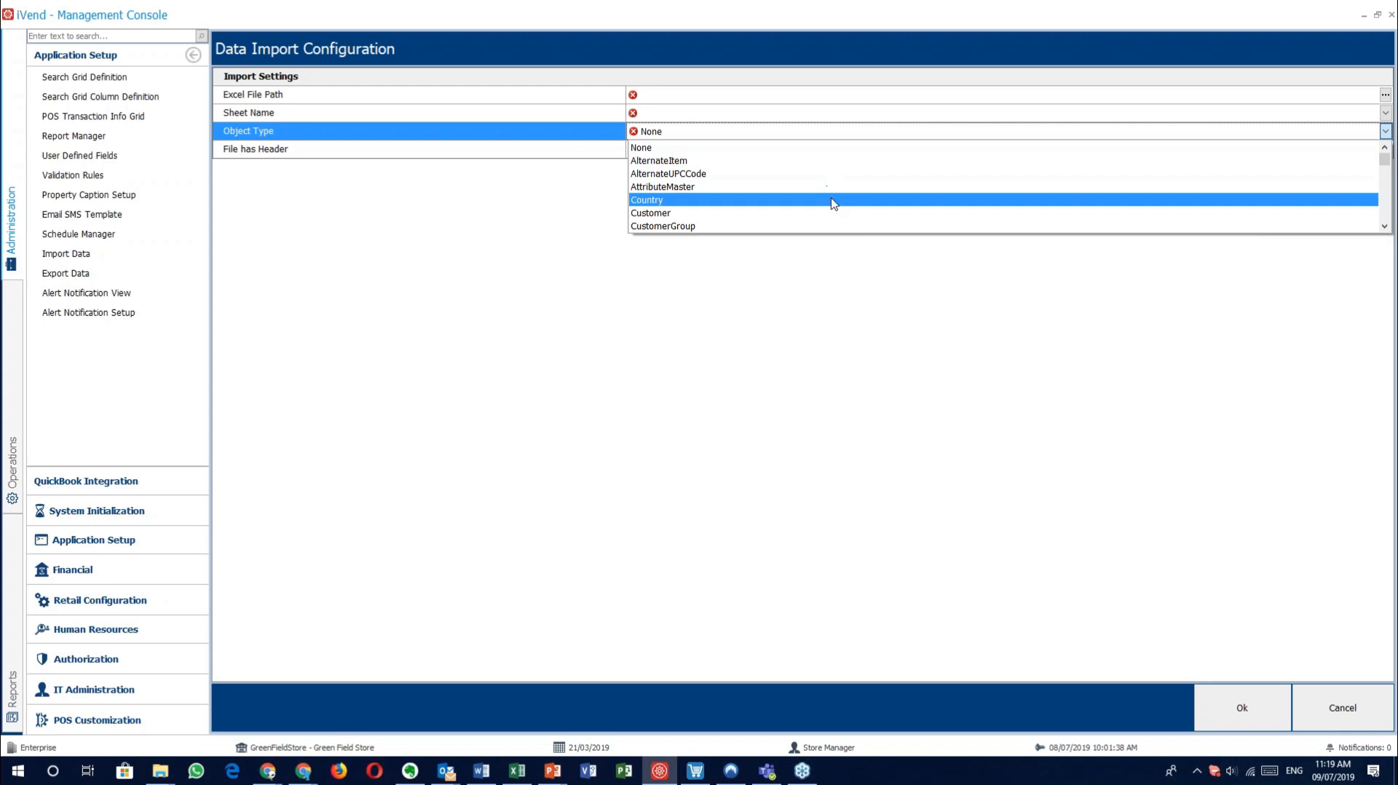
pyautogui.scroll(-2, 834, 204)
pyautogui.scroll(-3, 834, 204)
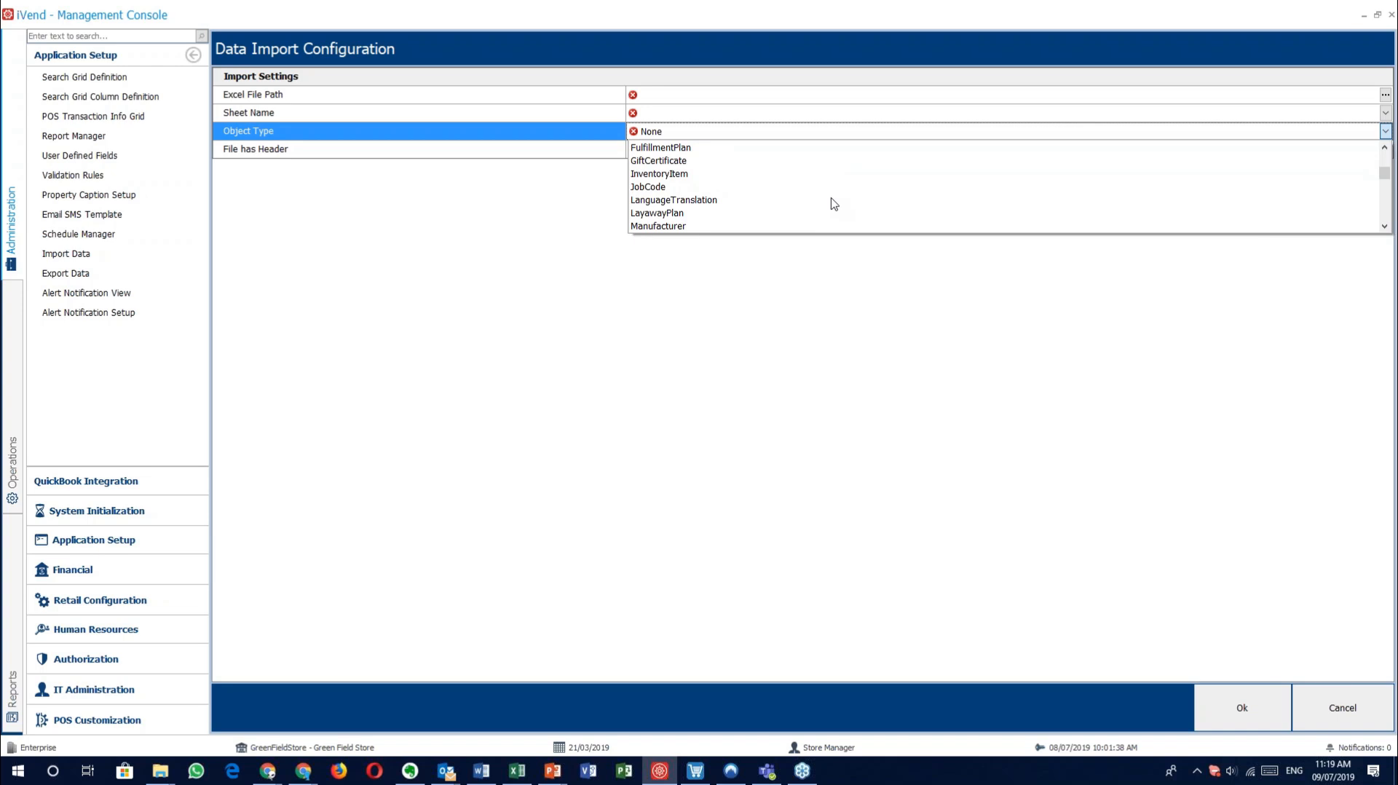
pyautogui.scroll(-3, 852, 212)
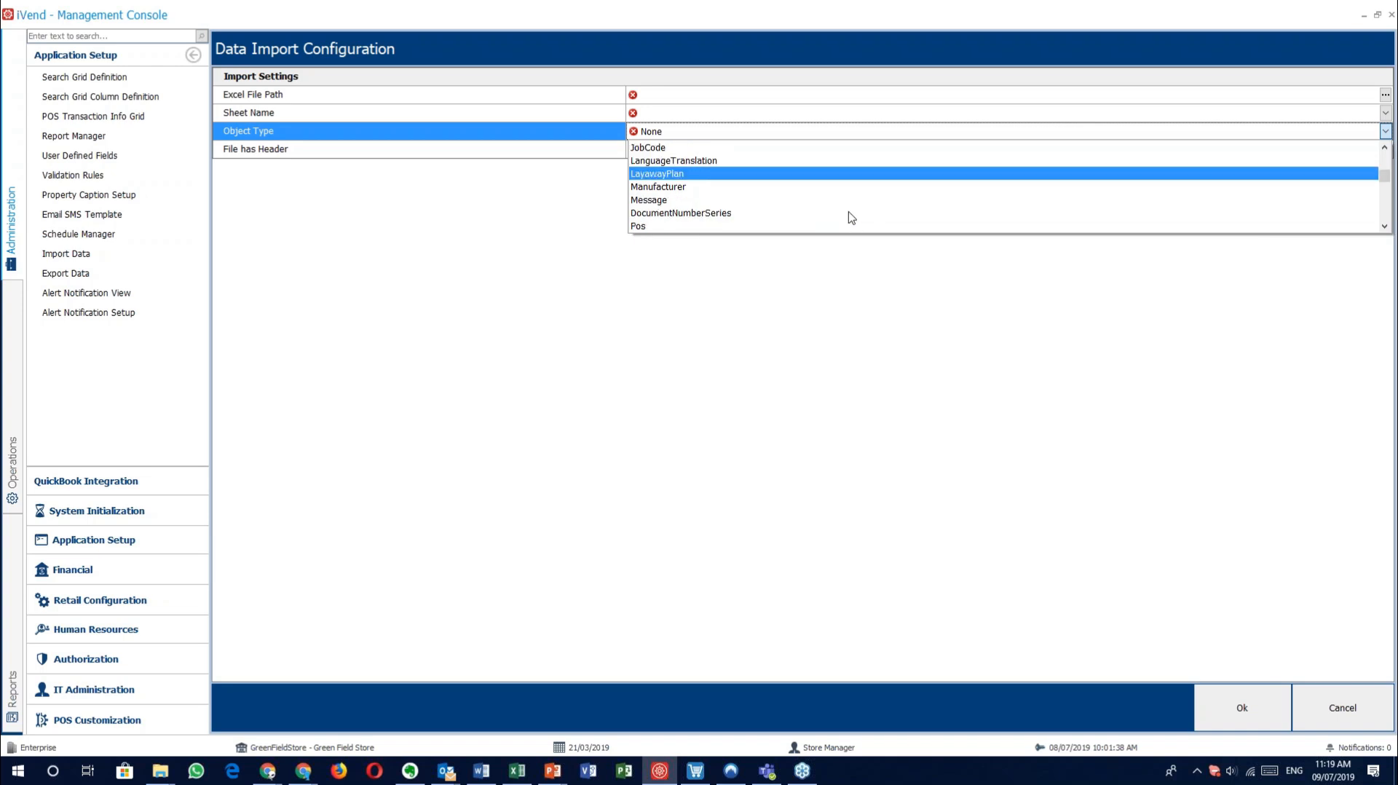
pyautogui.scroll(-2, 852, 217)
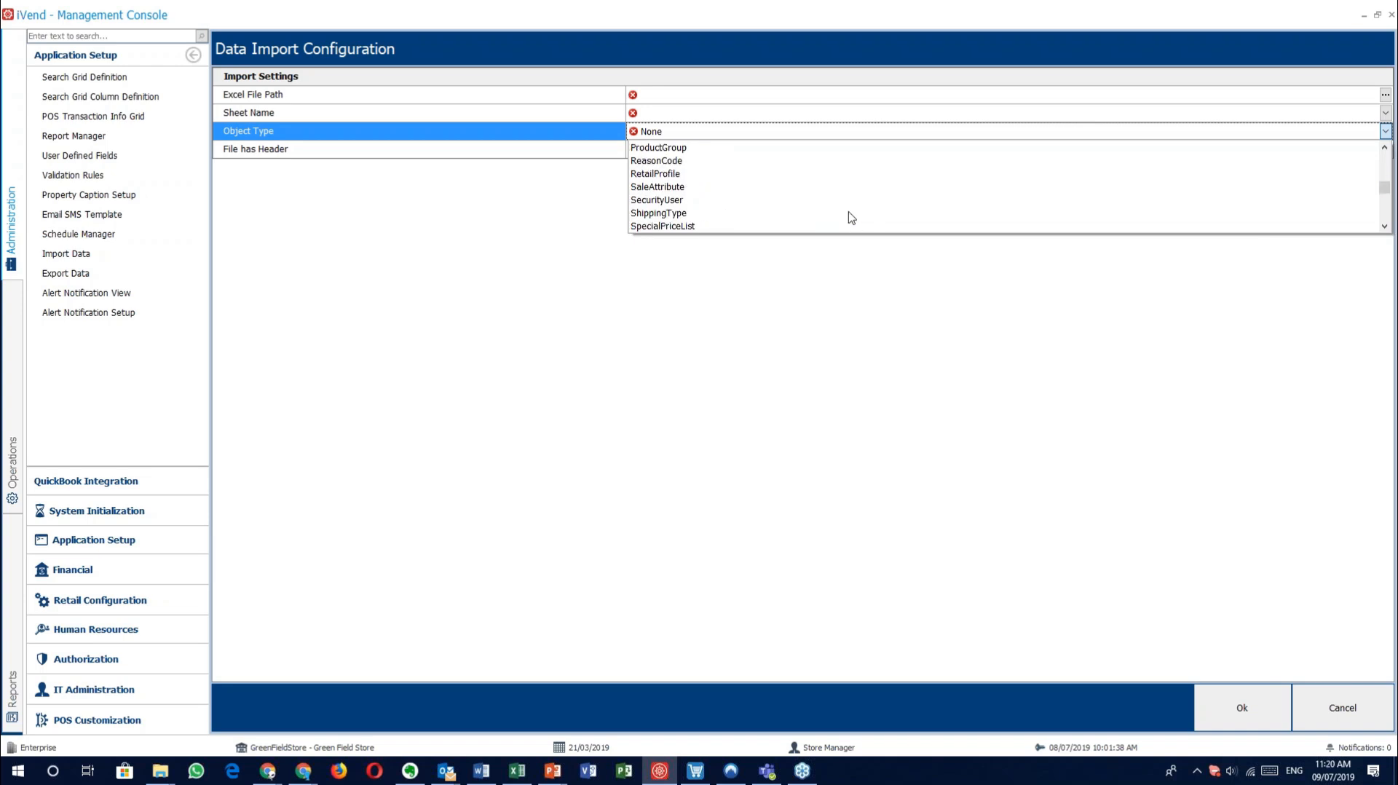
pyautogui.scroll(-2, 851, 218)
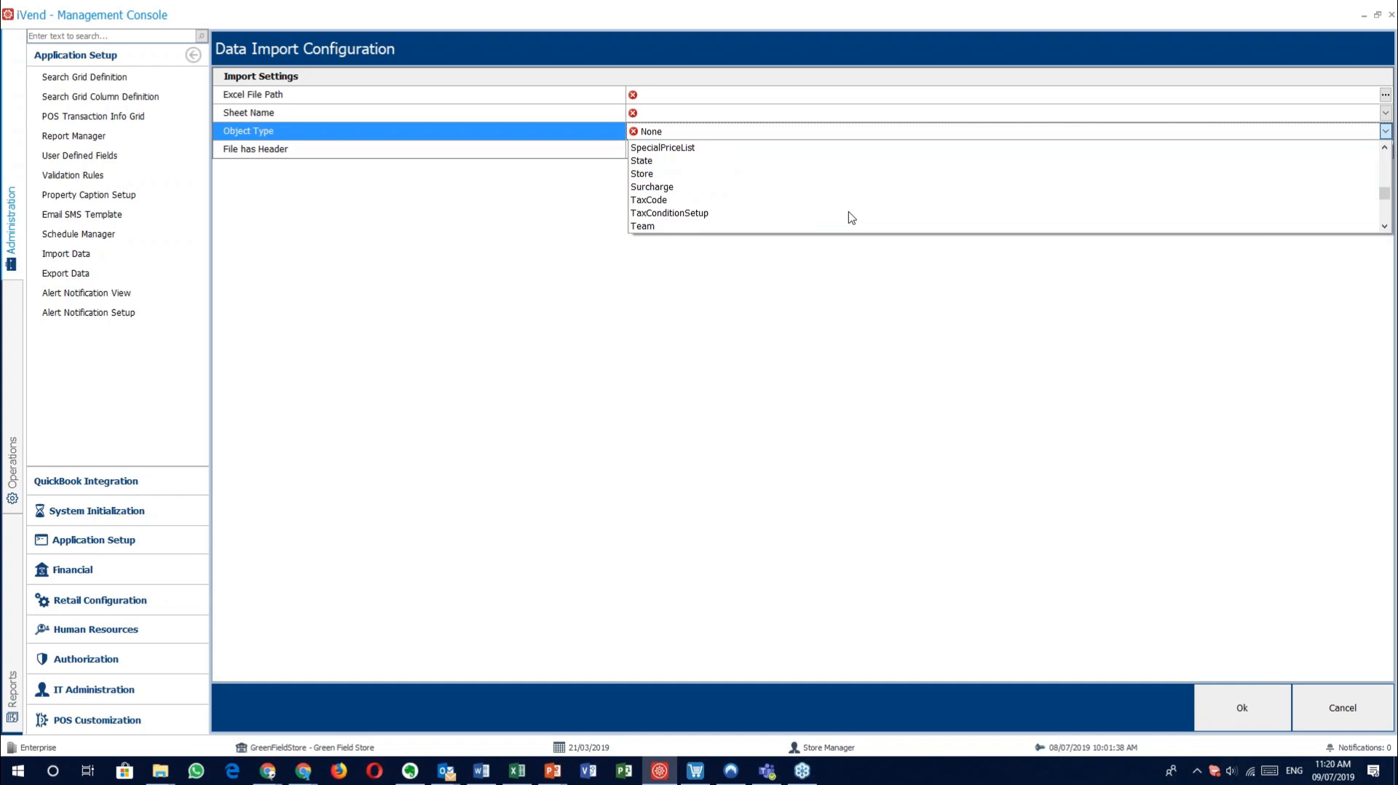
pyautogui.scroll(-2, 852, 218)
pyautogui.scroll(-2, 852, 217)
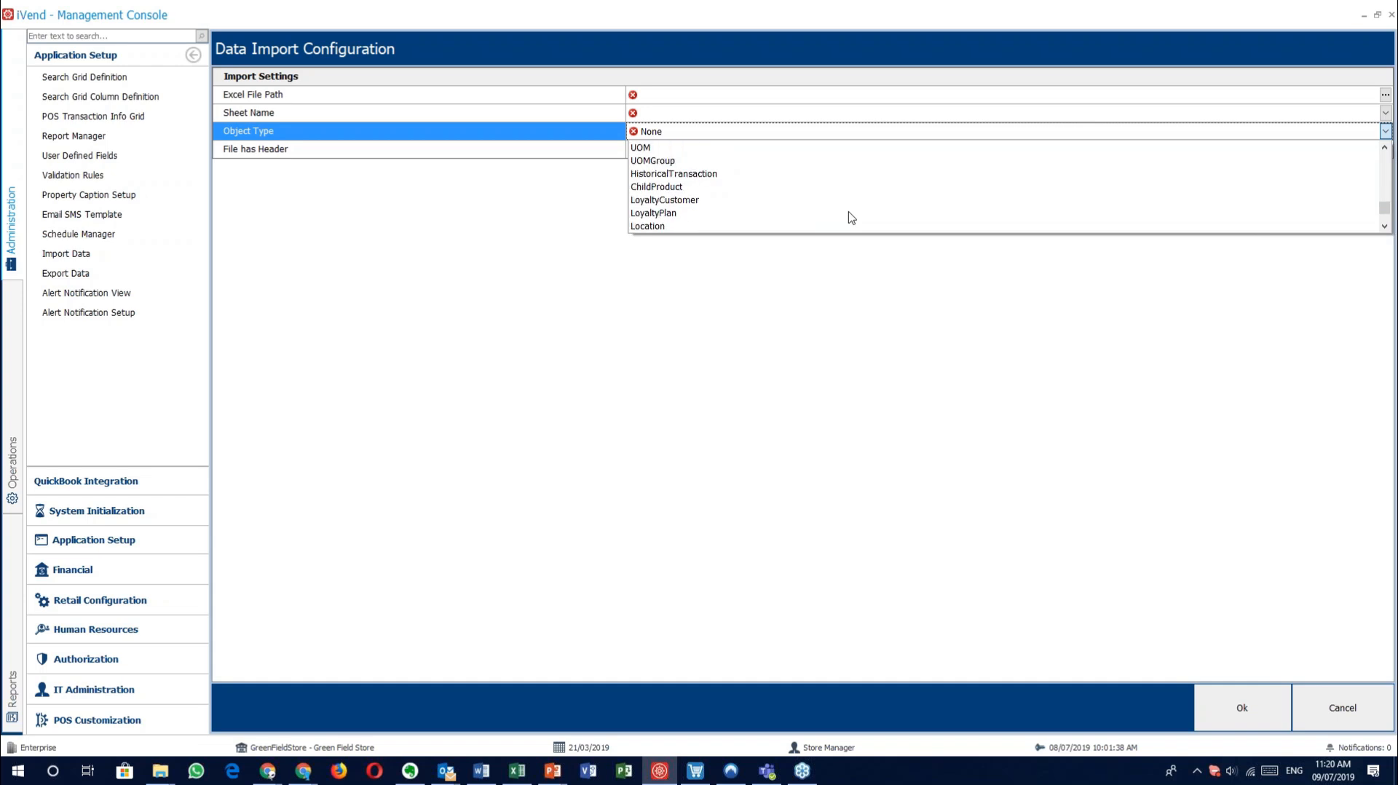
pyautogui.scroll(-1, 851, 218)
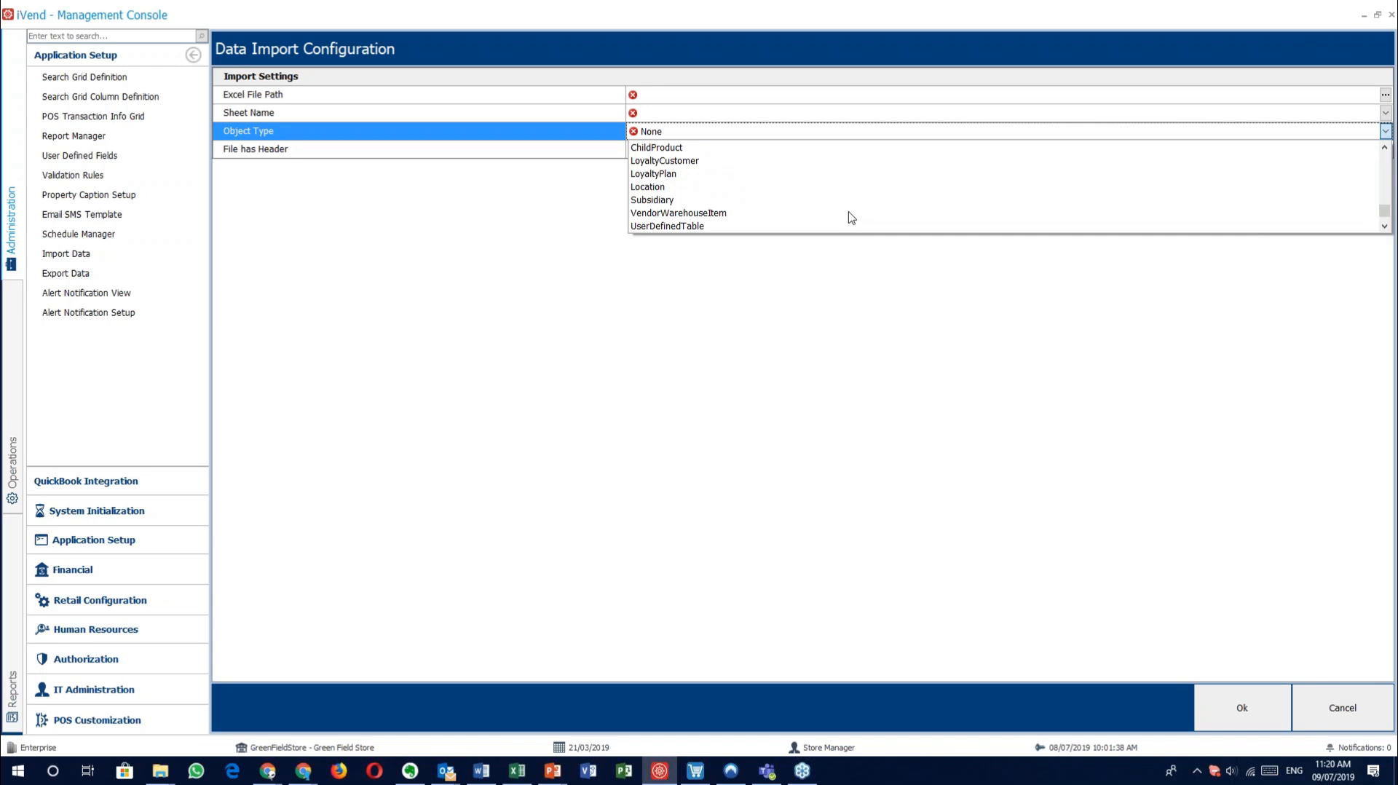
pyautogui.scroll(-1, 852, 218)
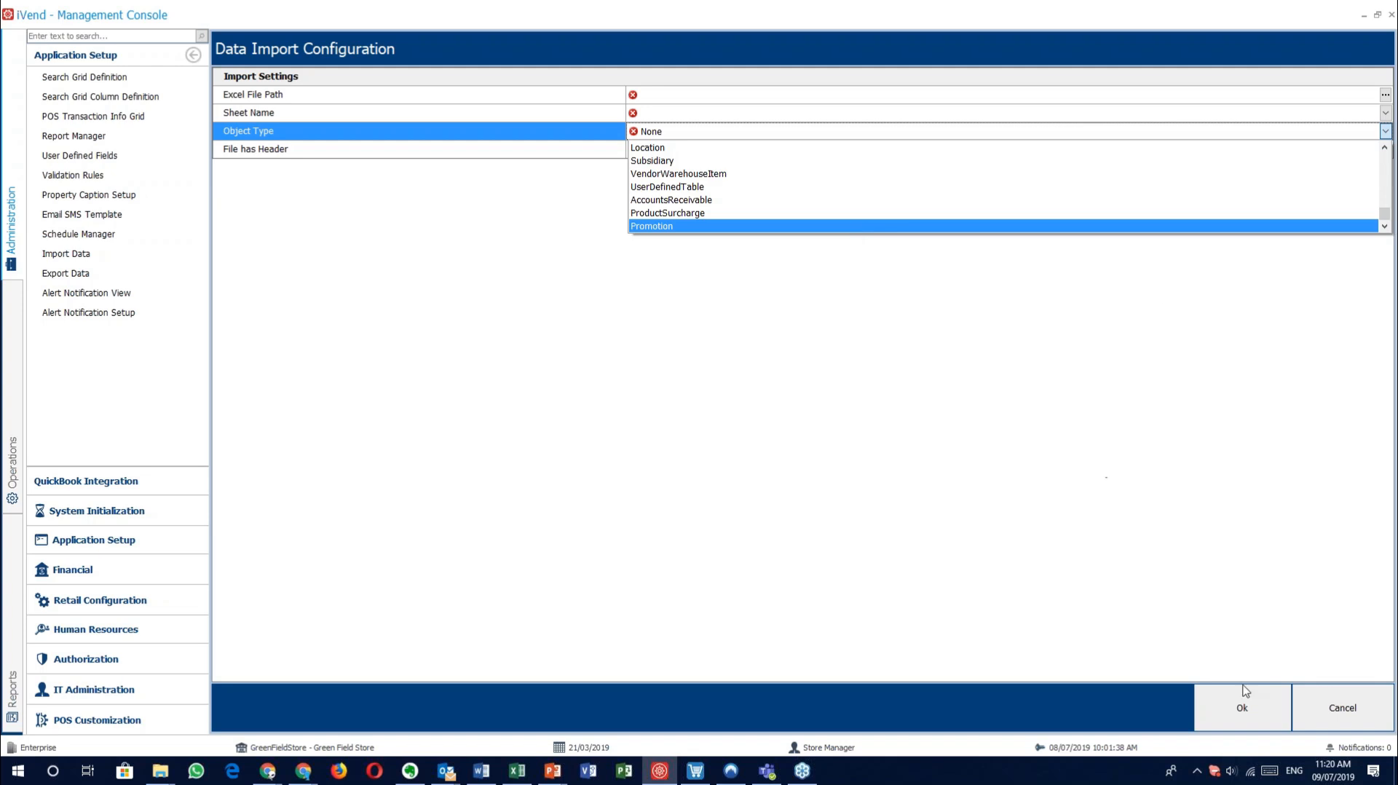
pyautogui.click(1361, 712)
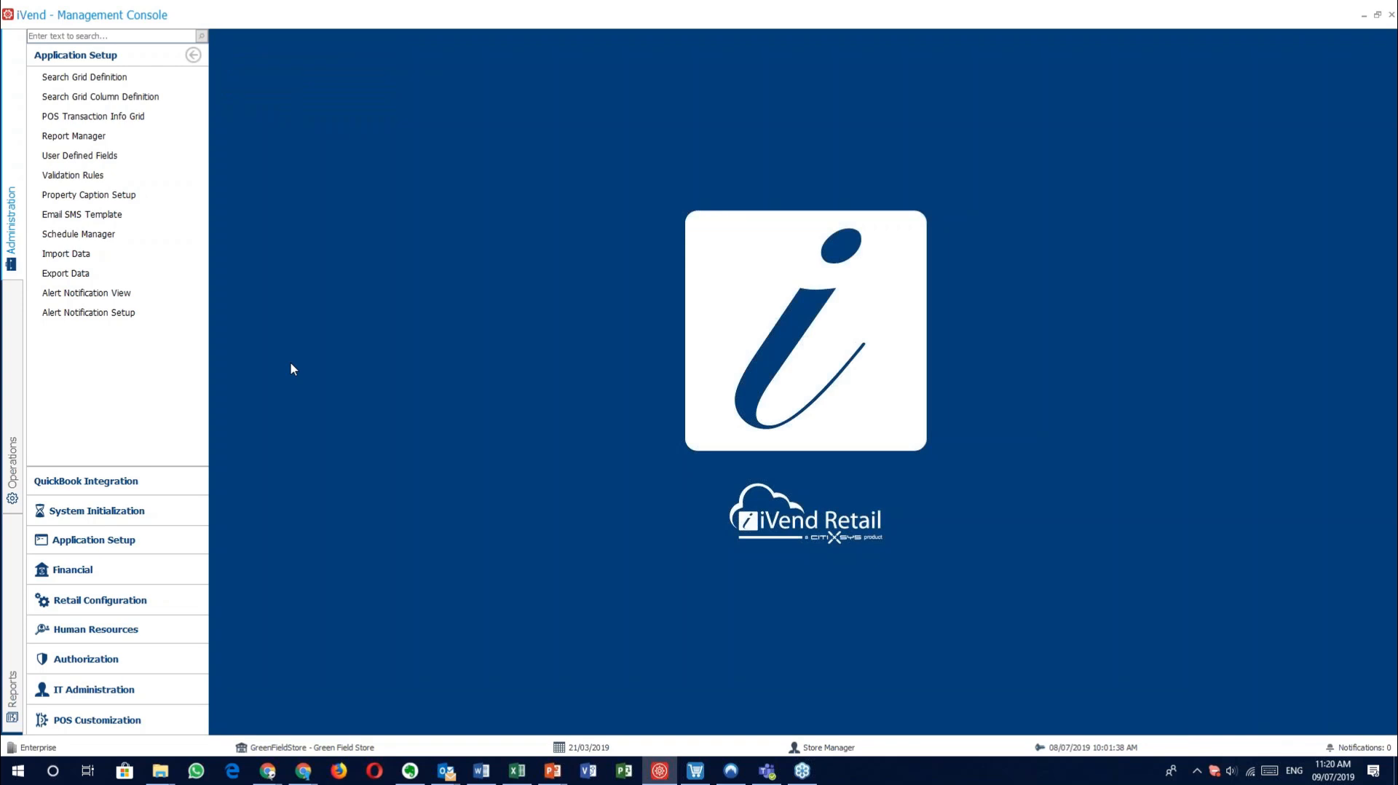
# Step: Open the data export configuration, check the object types available for export, and close it without exporting
pyautogui.click(128, 279)
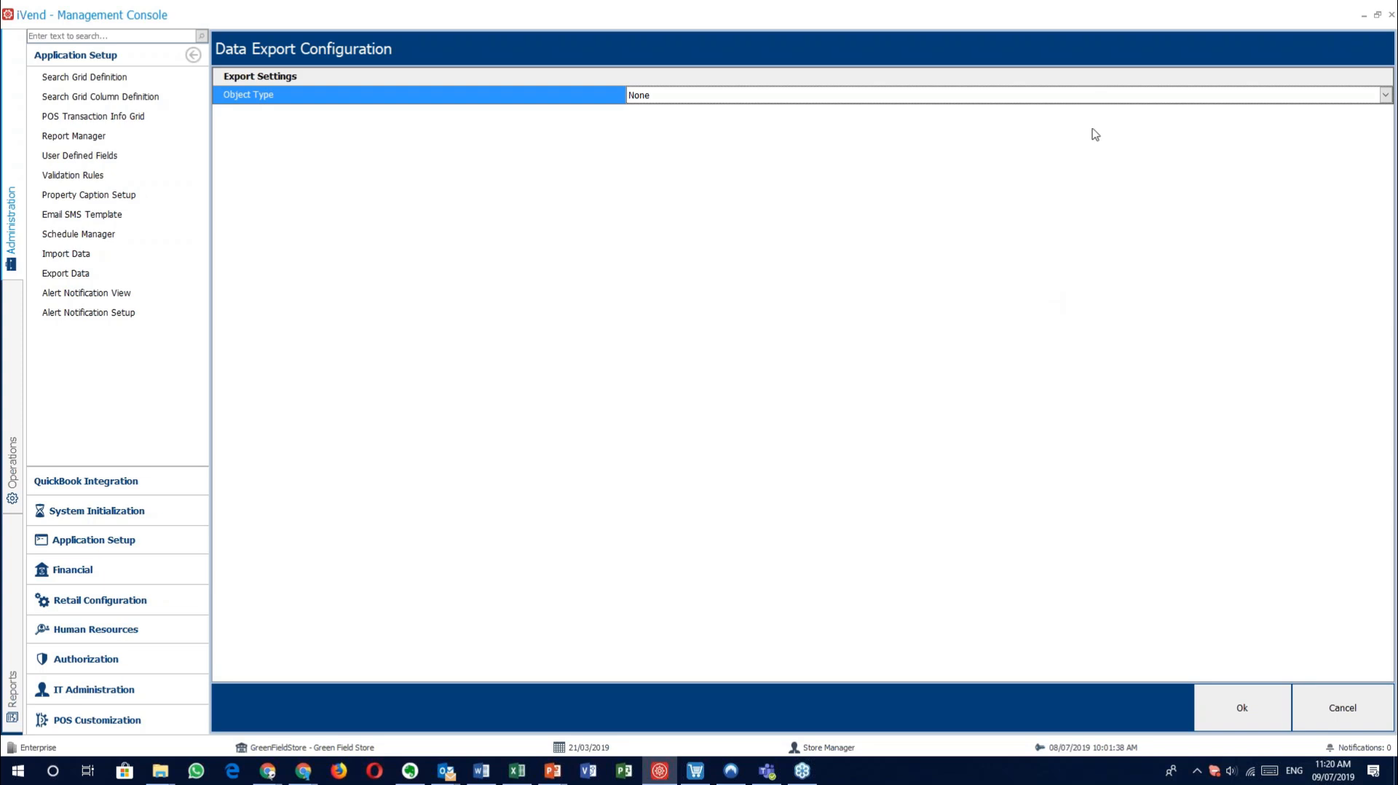
pyautogui.click(1083, 99)
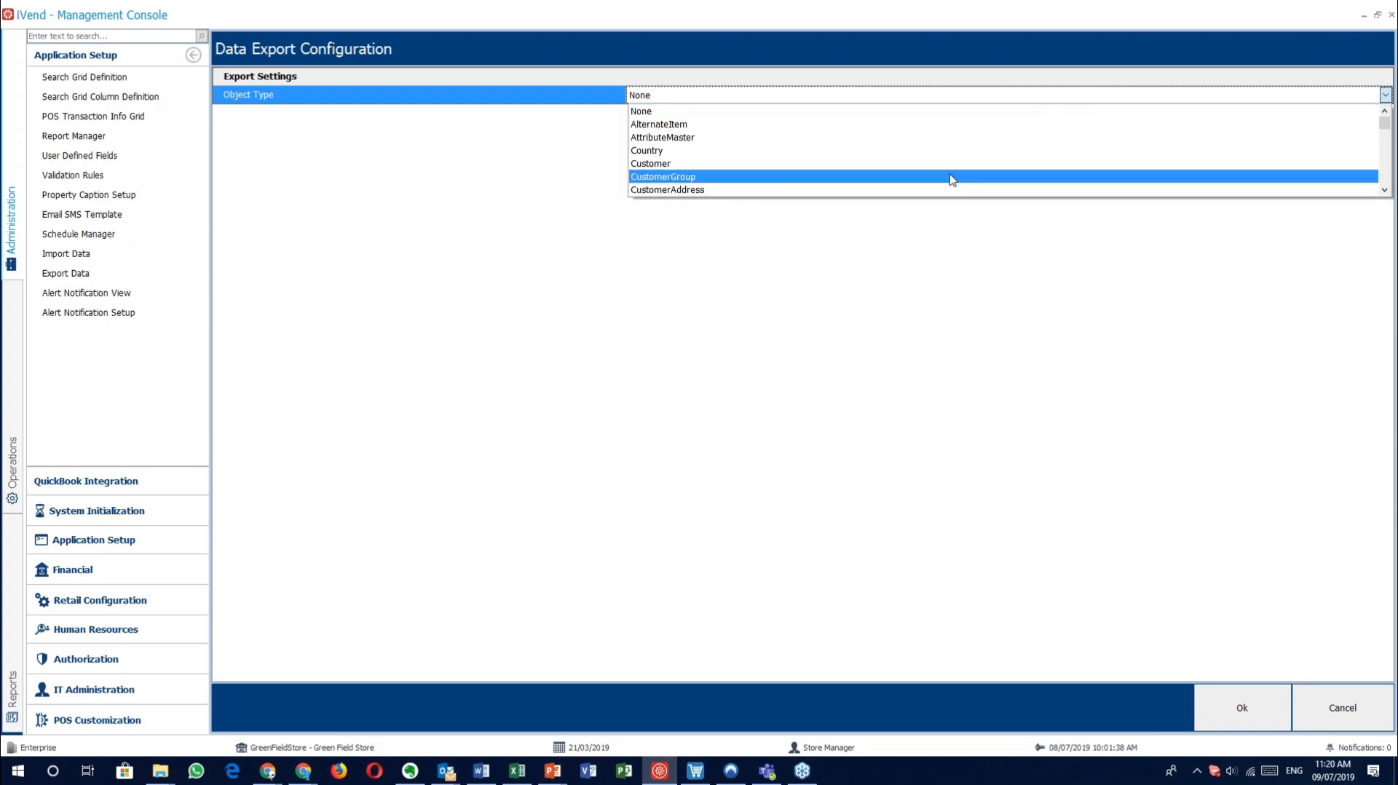
pyautogui.click(948, 306)
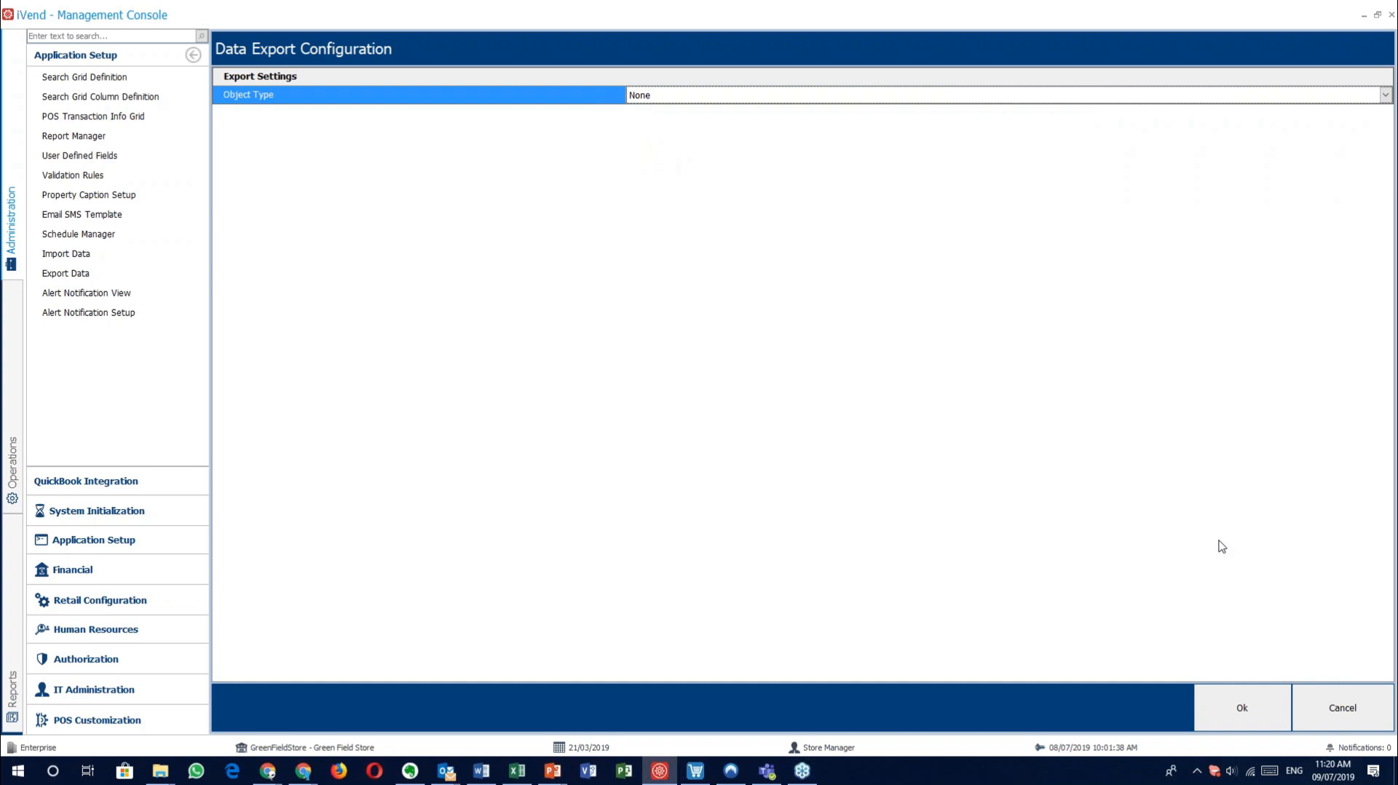
pyautogui.click(1339, 707)
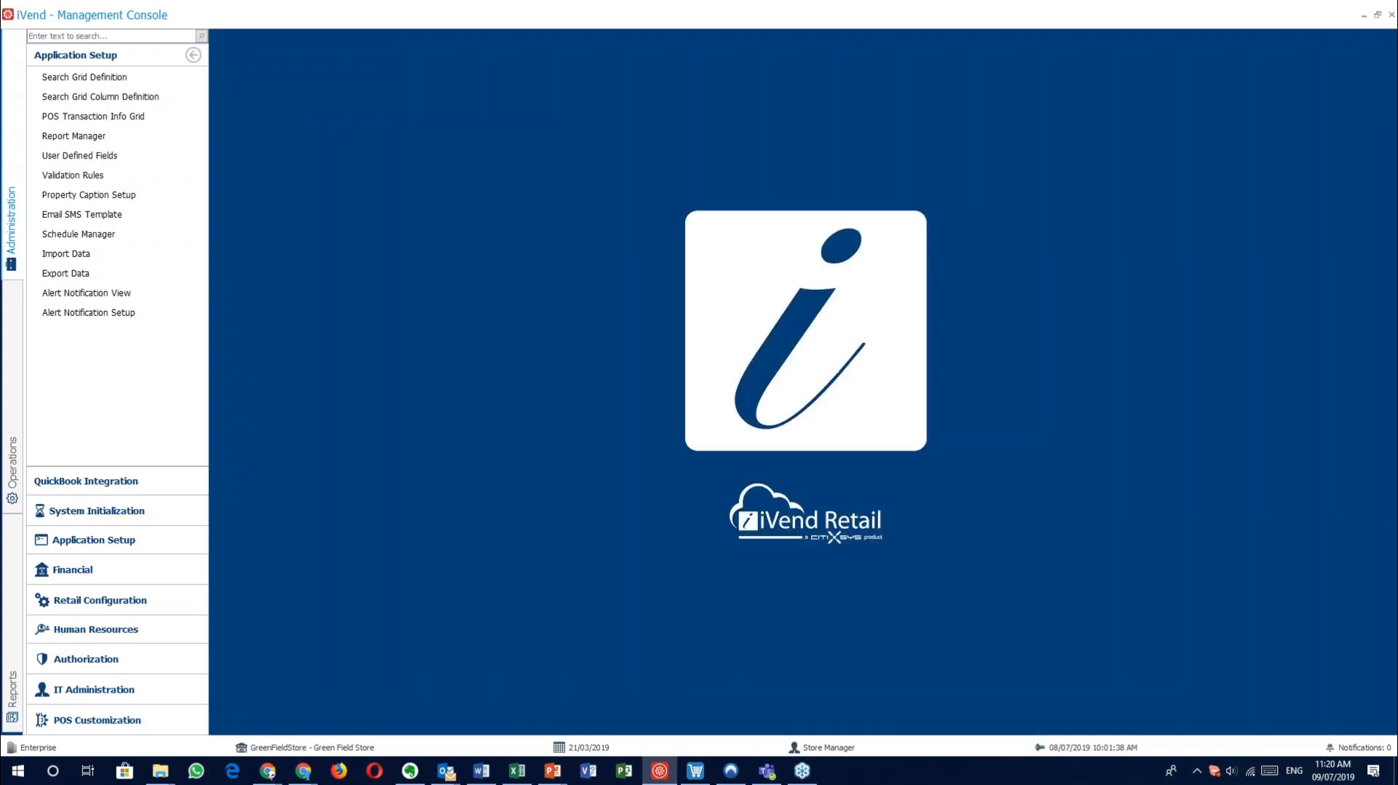
# Step: Show all alert notifications and read through the purchase order received on 06/09/2016 at 10:22 AM
pyautogui.click(110, 293)
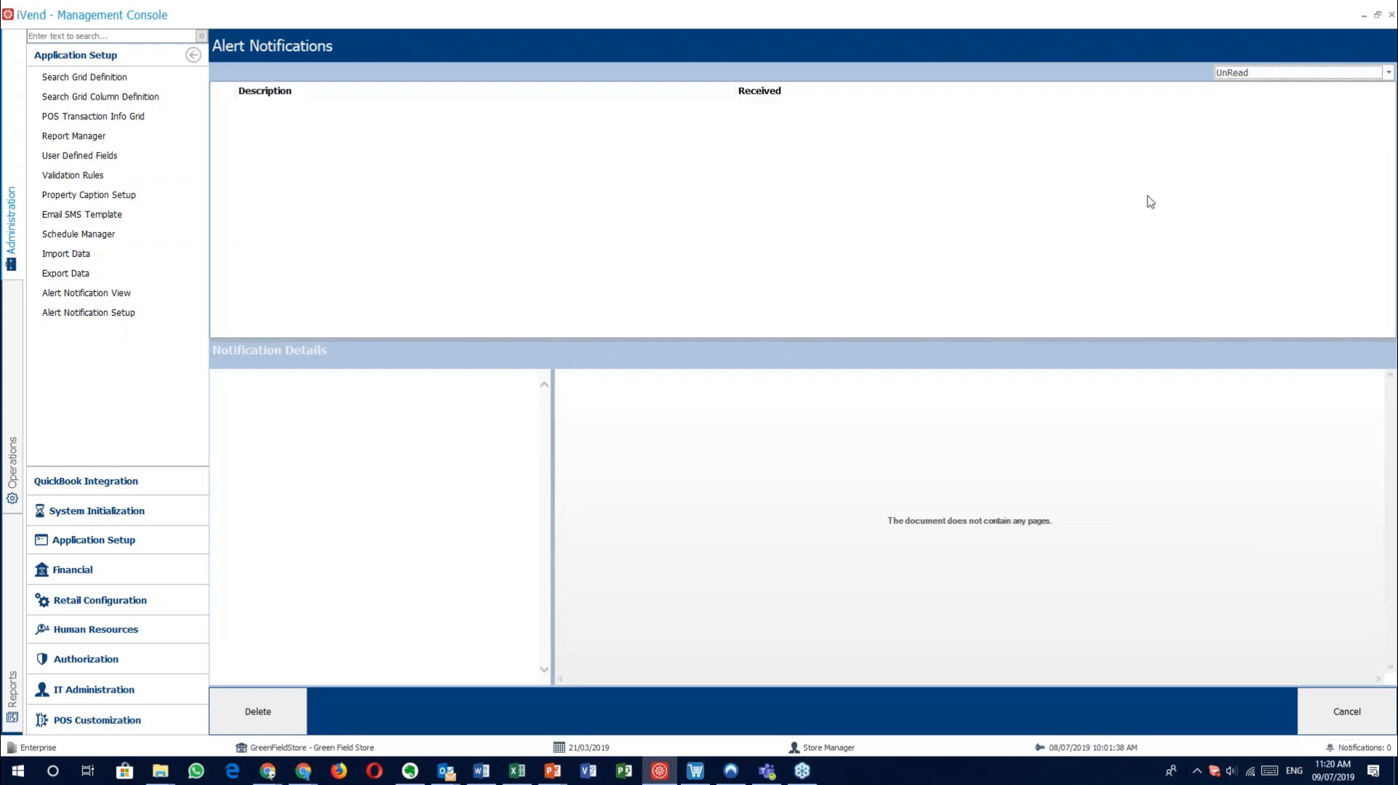
pyautogui.click(1387, 72)
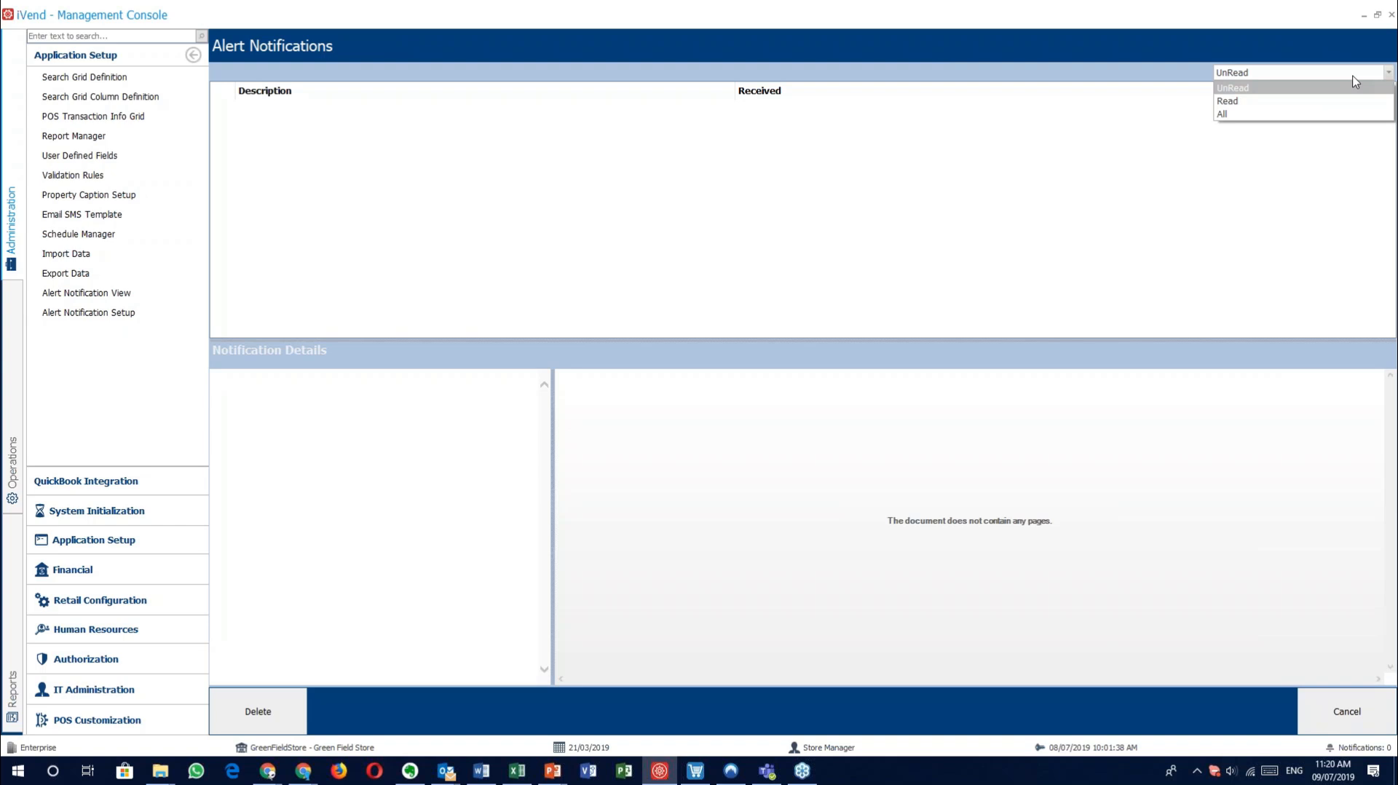
pyautogui.click(1254, 115)
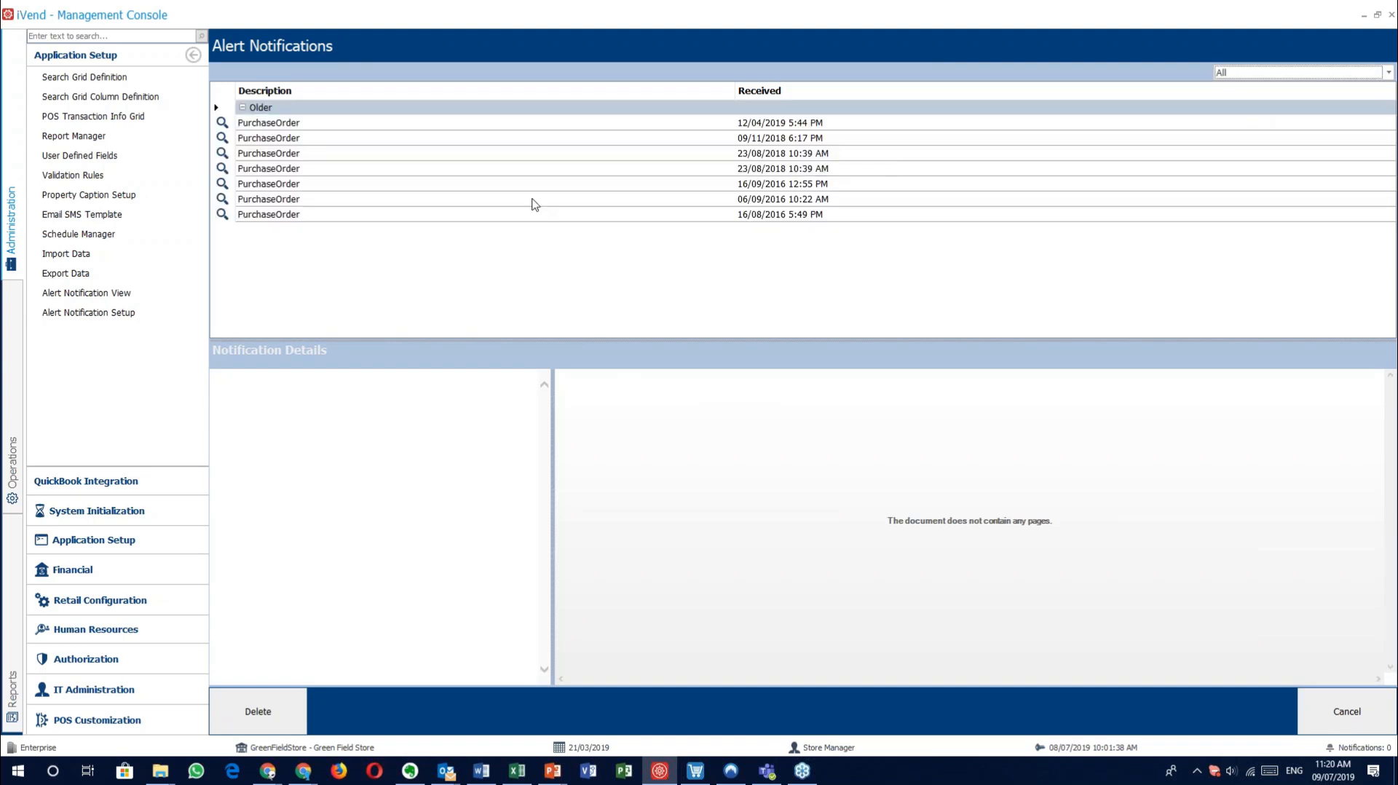
pyautogui.click(408, 199)
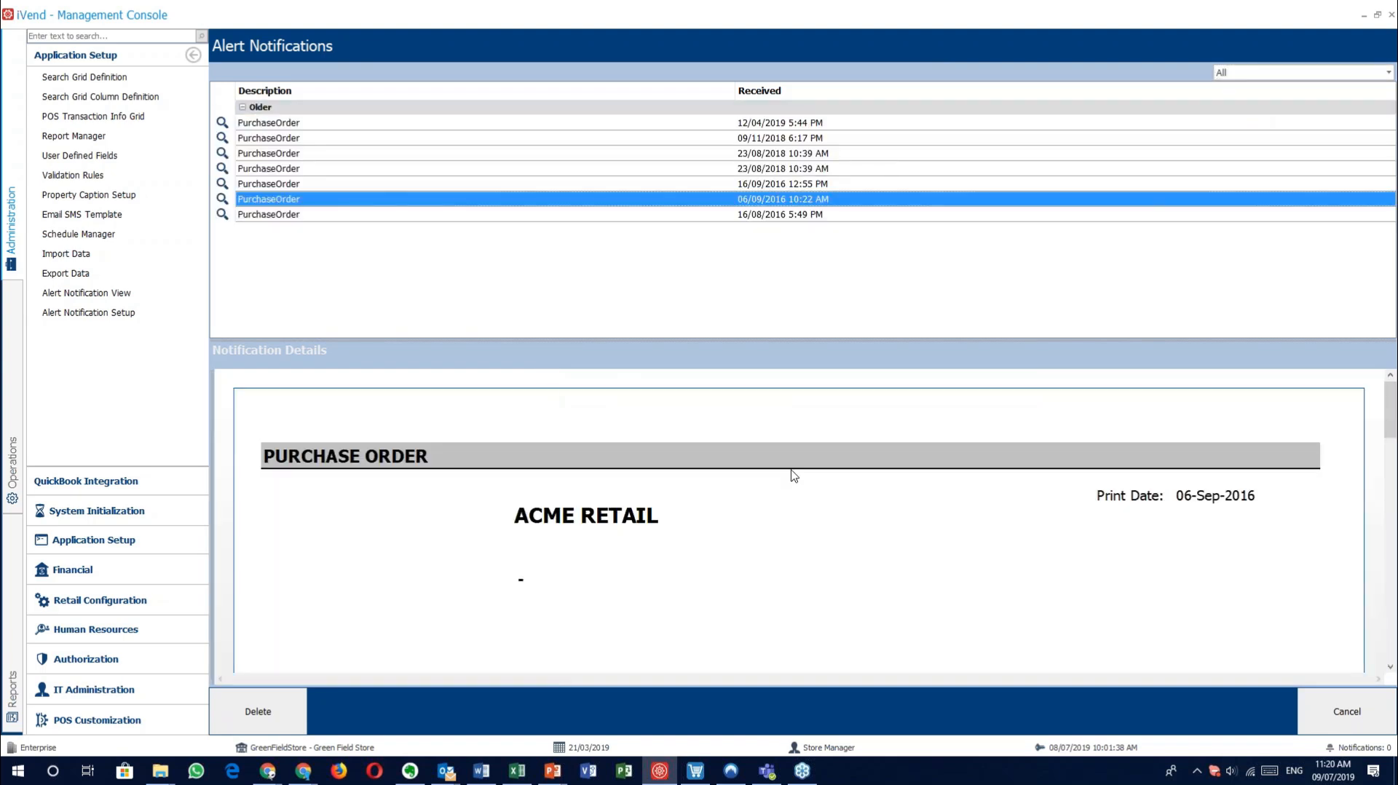
pyautogui.scroll(-5, 793, 474)
pyautogui.scroll(-6, 793, 475)
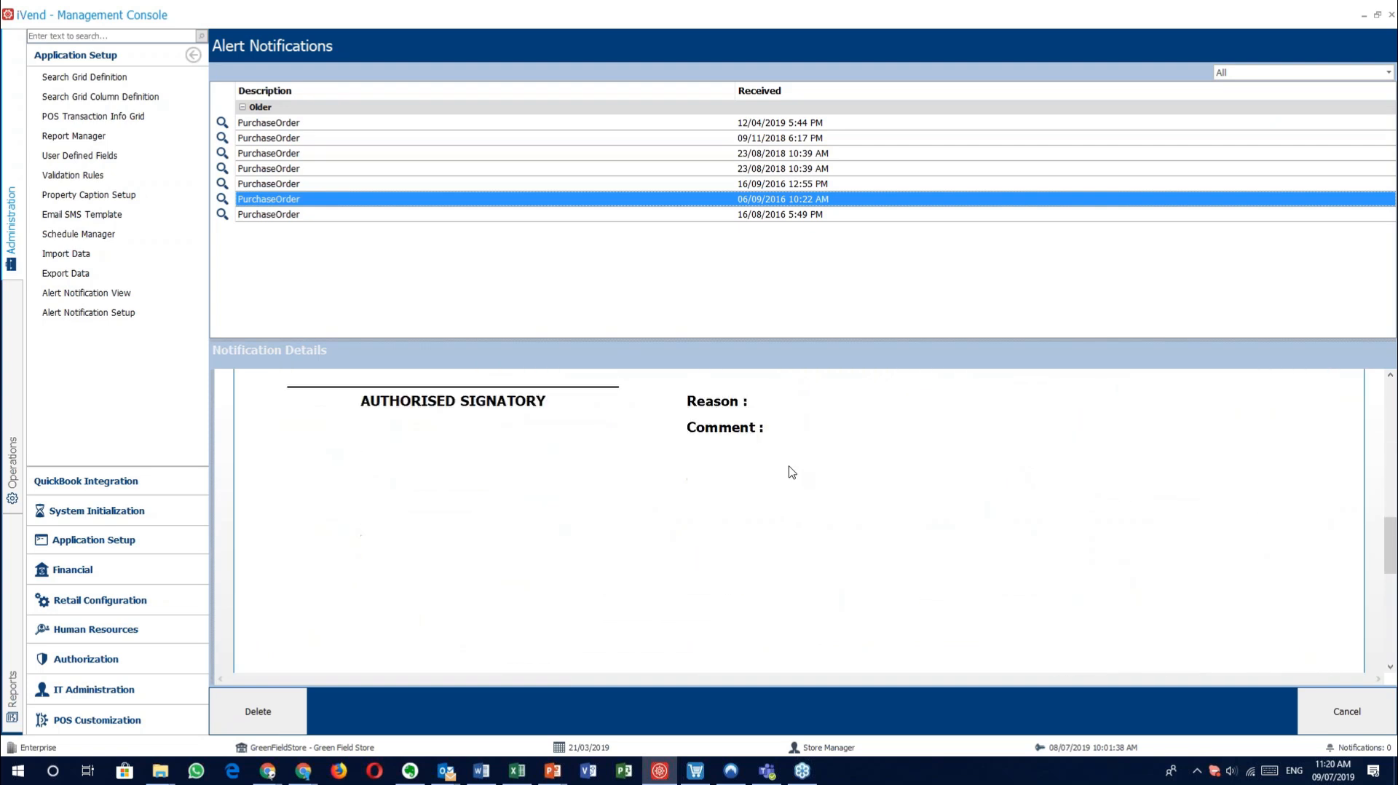
# Step: View the purchase order behind the alert received on 16/08/2016 at 5:49 PM, and close the alert notifications
pyautogui.click(222, 215)
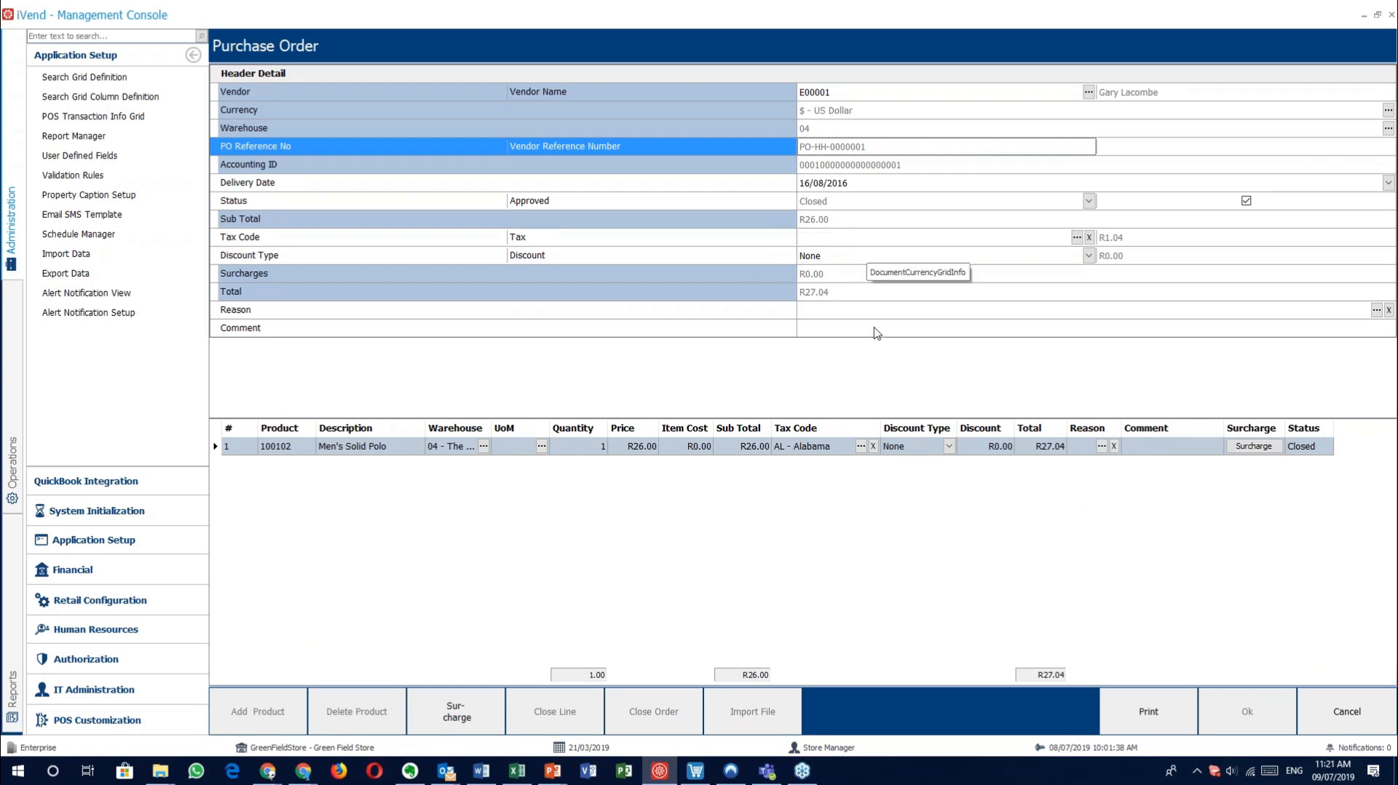
pyautogui.click(1354, 689)
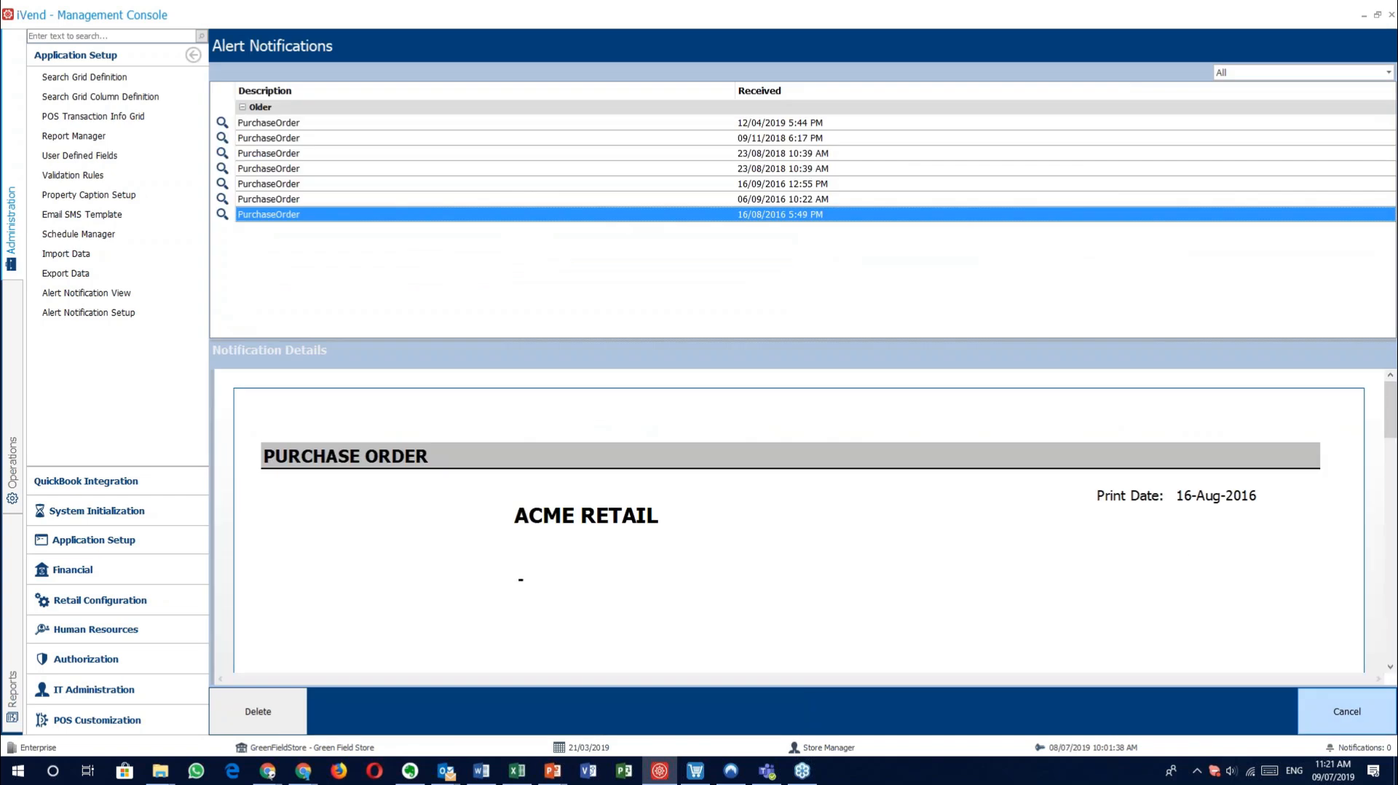
pyautogui.click(1347, 711)
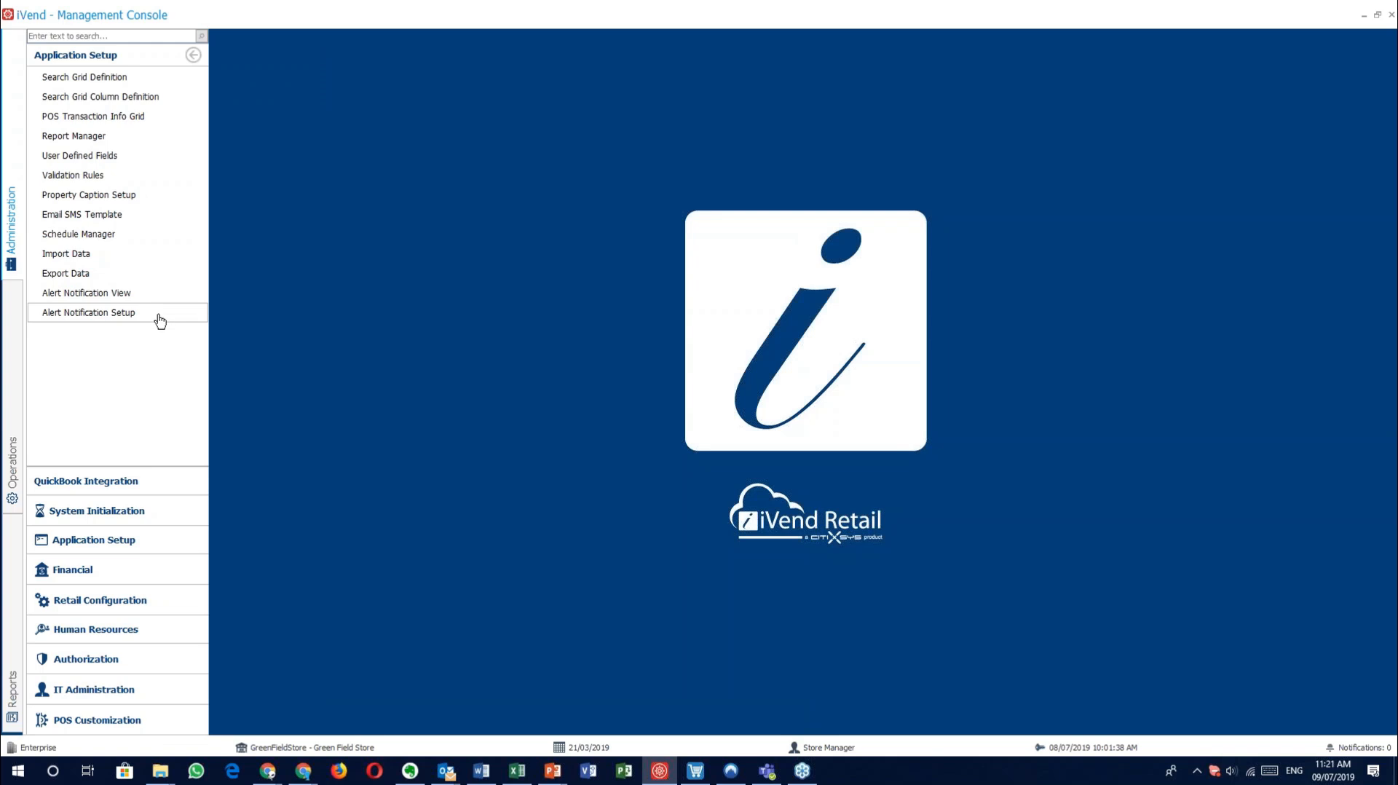
# Step: Switch to iVend Retail Point of Sale, view the 23/08/2018 purchase order notification, close it and return to the Management Console
pyautogui.click(695, 770)
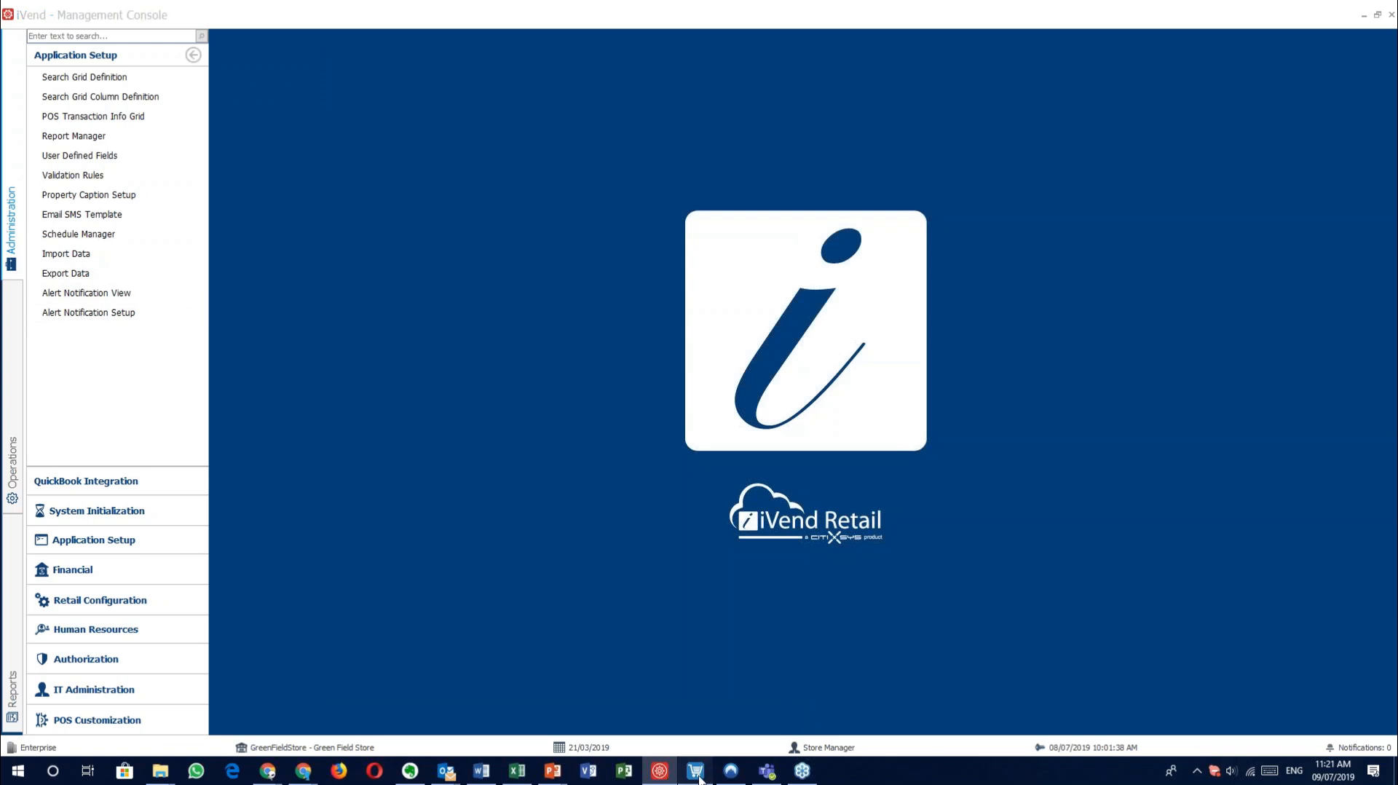
pyautogui.click(1335, 733)
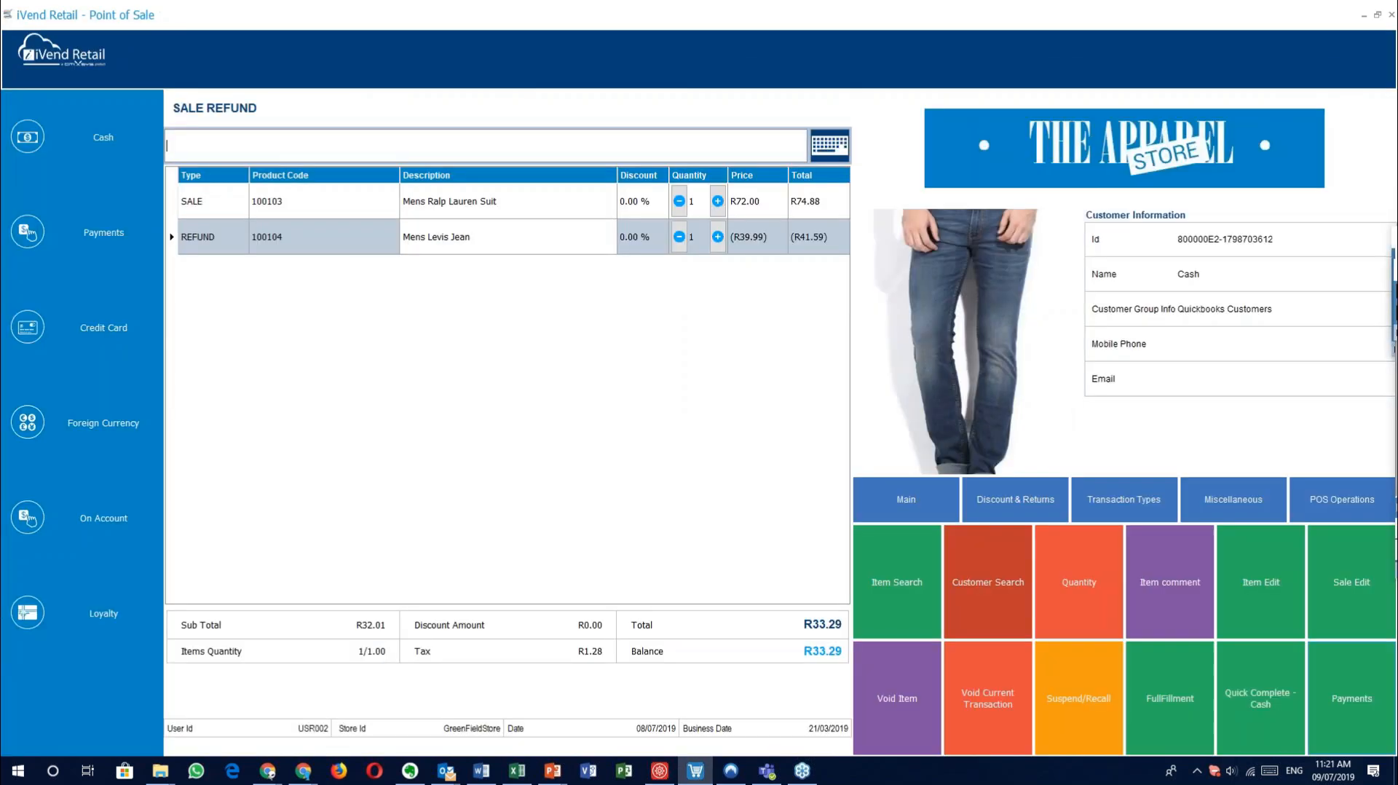
pyautogui.click(1240, 503)
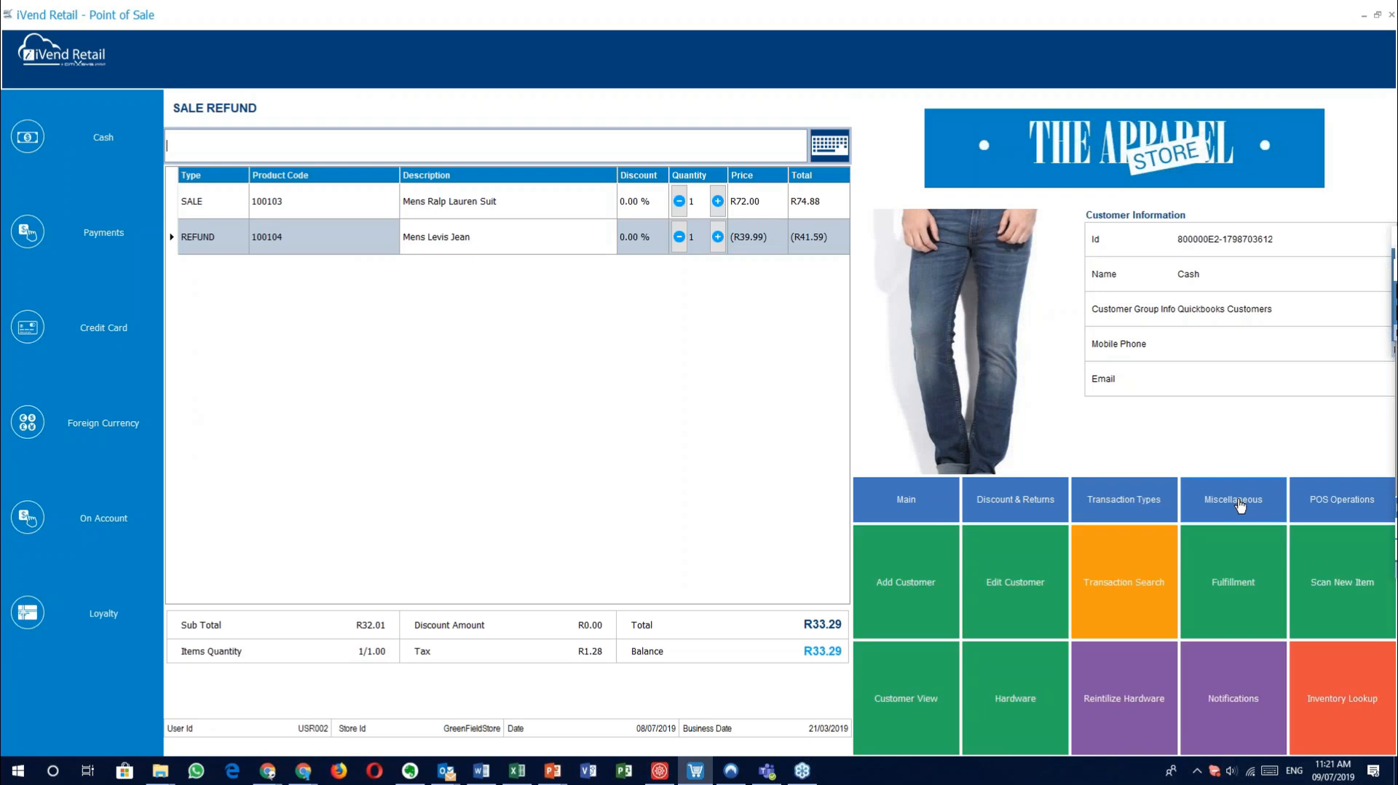
pyautogui.click(1258, 717)
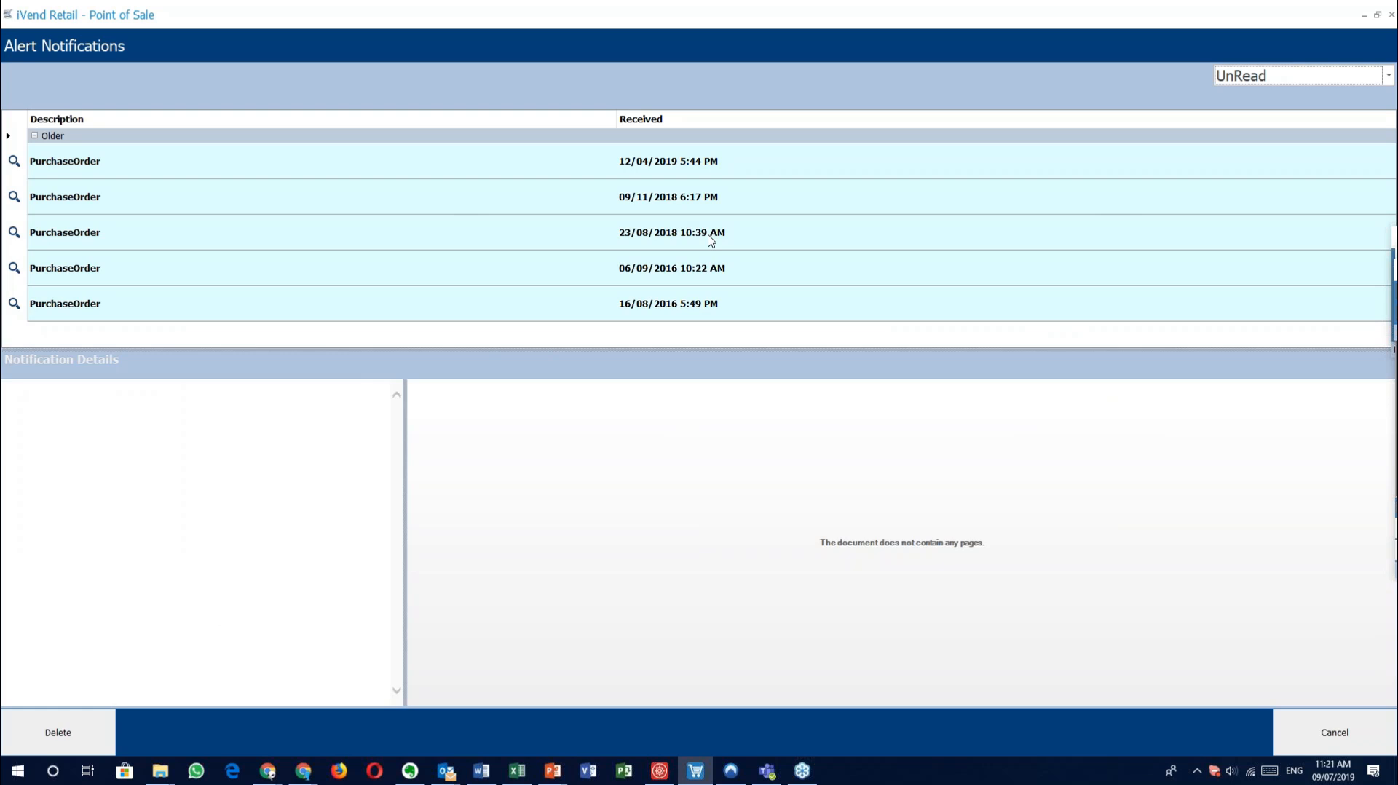
pyautogui.click(14, 233)
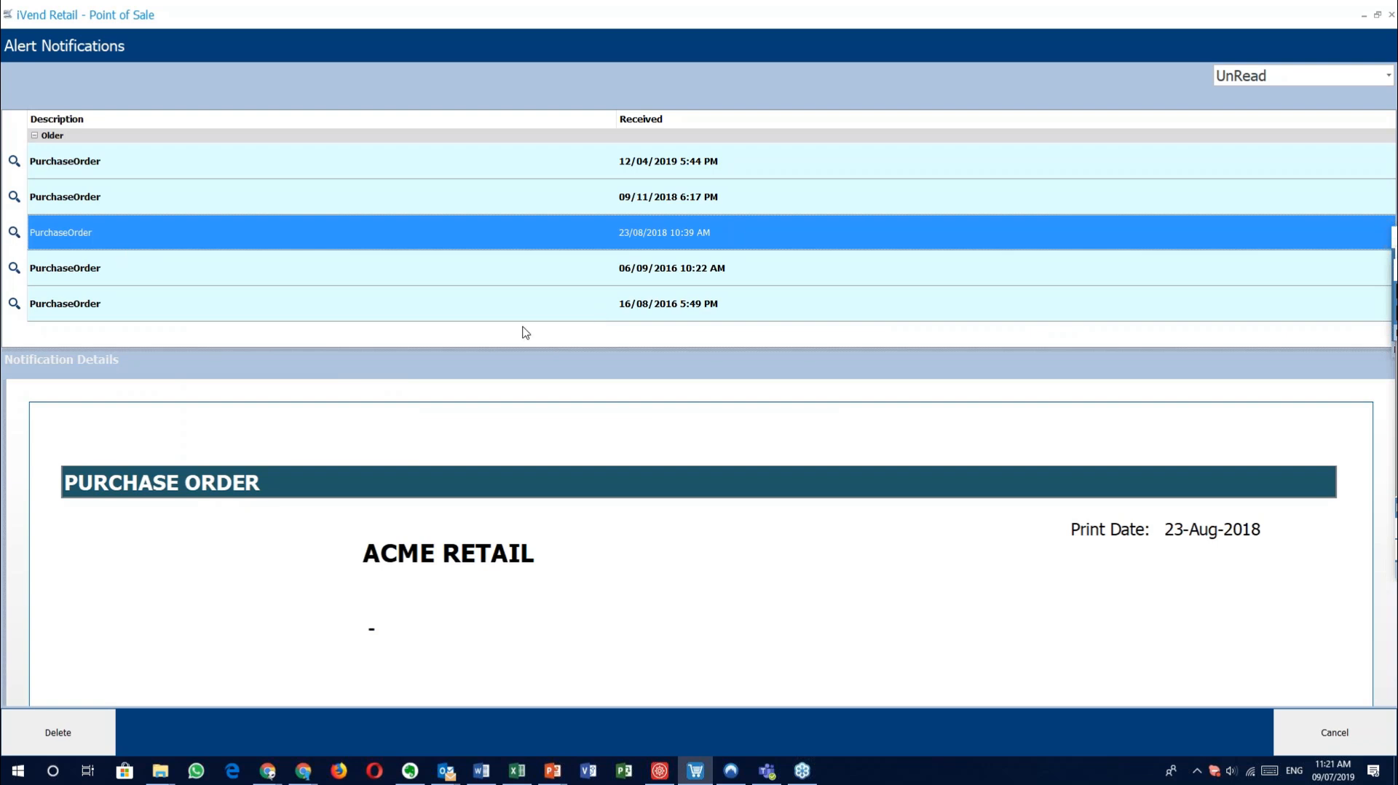
pyautogui.click(1335, 732)
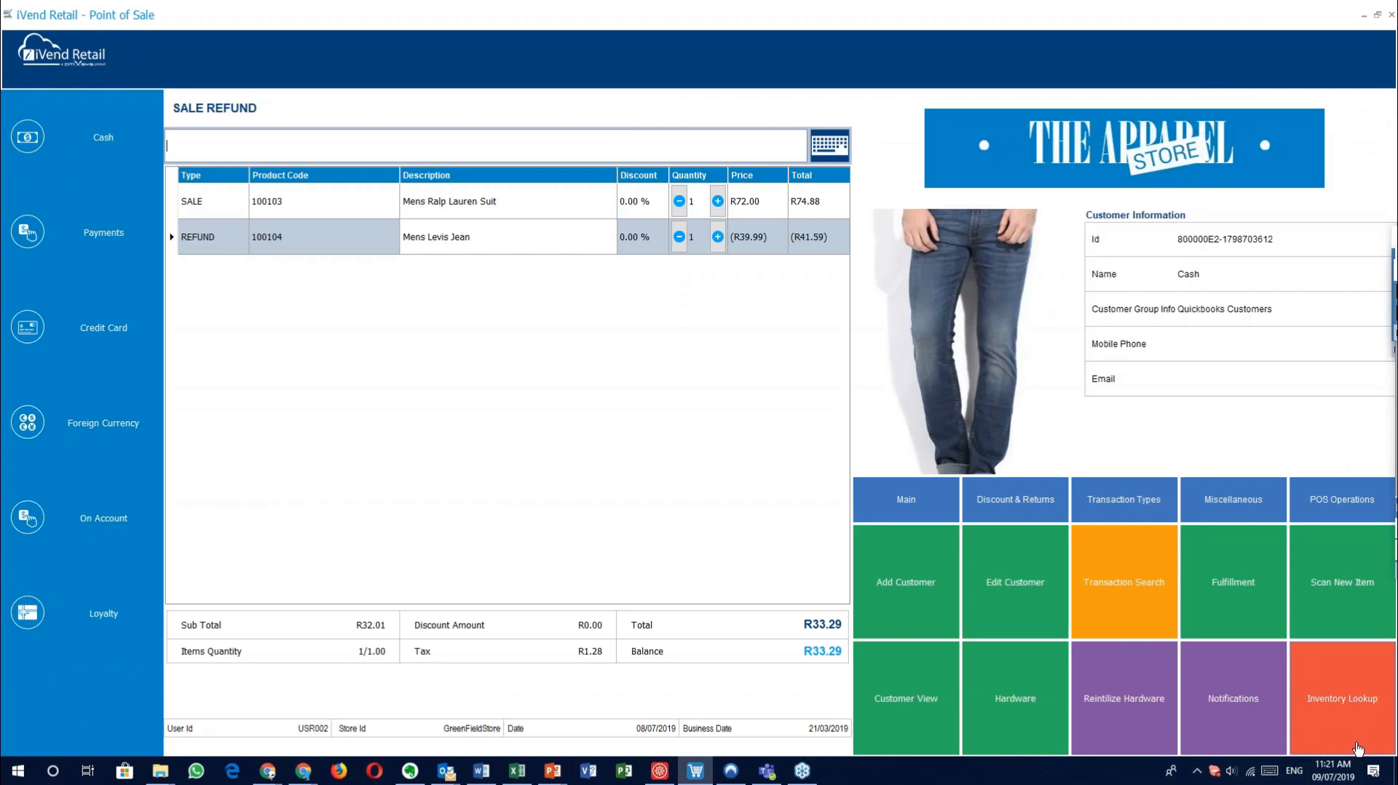
pyautogui.click(632, 652)
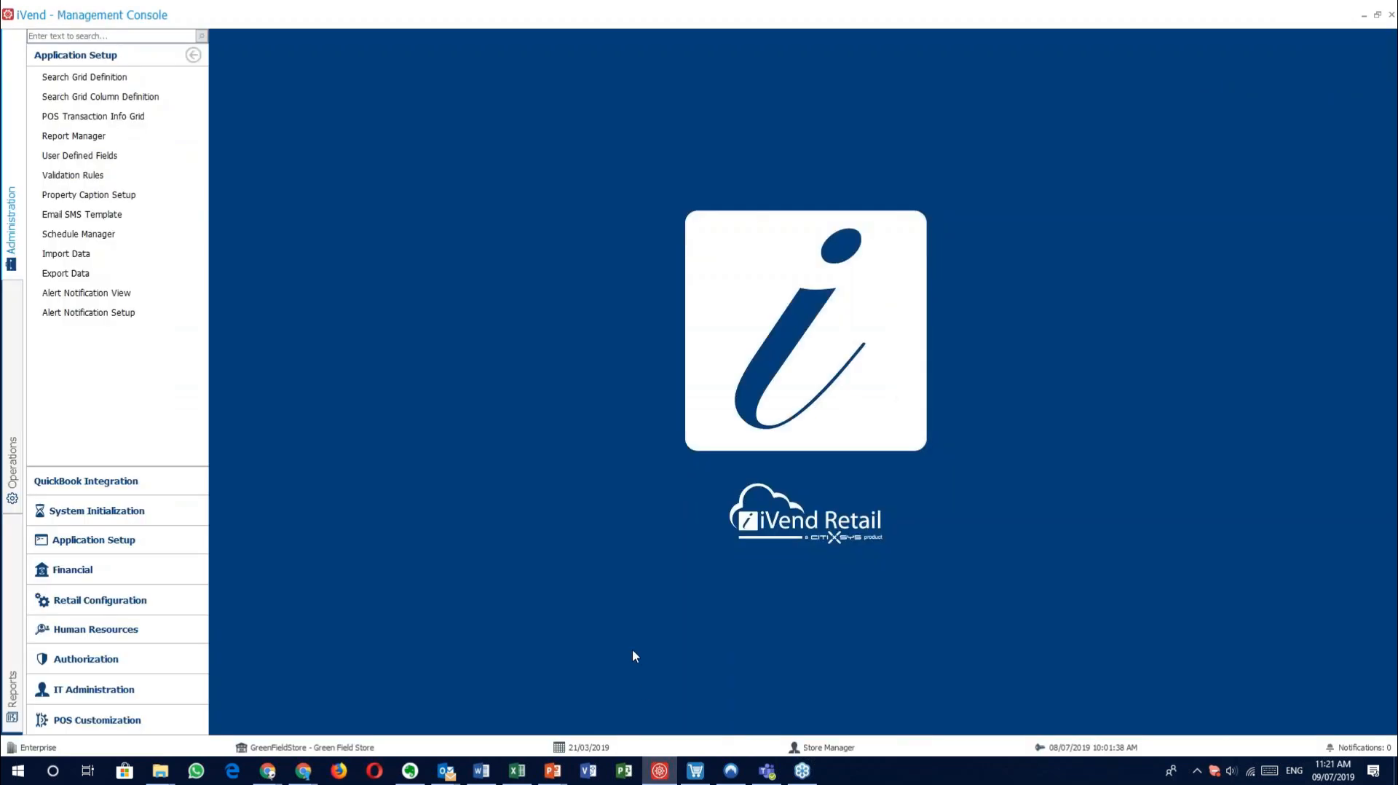
# Step: Open the PurchaseOrder alert notification setup and examine the alert types available, leaving the type at PurchaseOrder
pyautogui.click(87, 313)
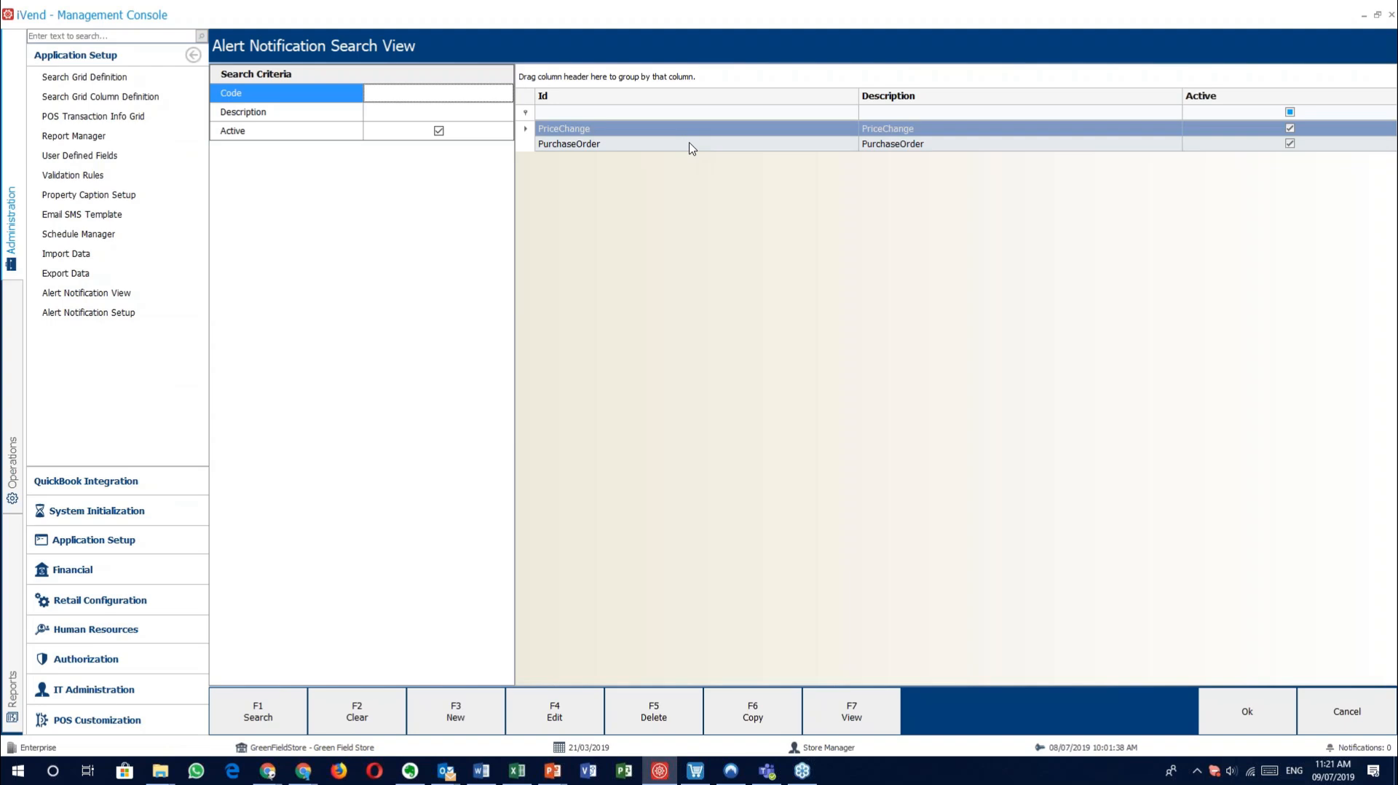
pyautogui.click(737, 149)
pyautogui.doubleClick(737, 149)
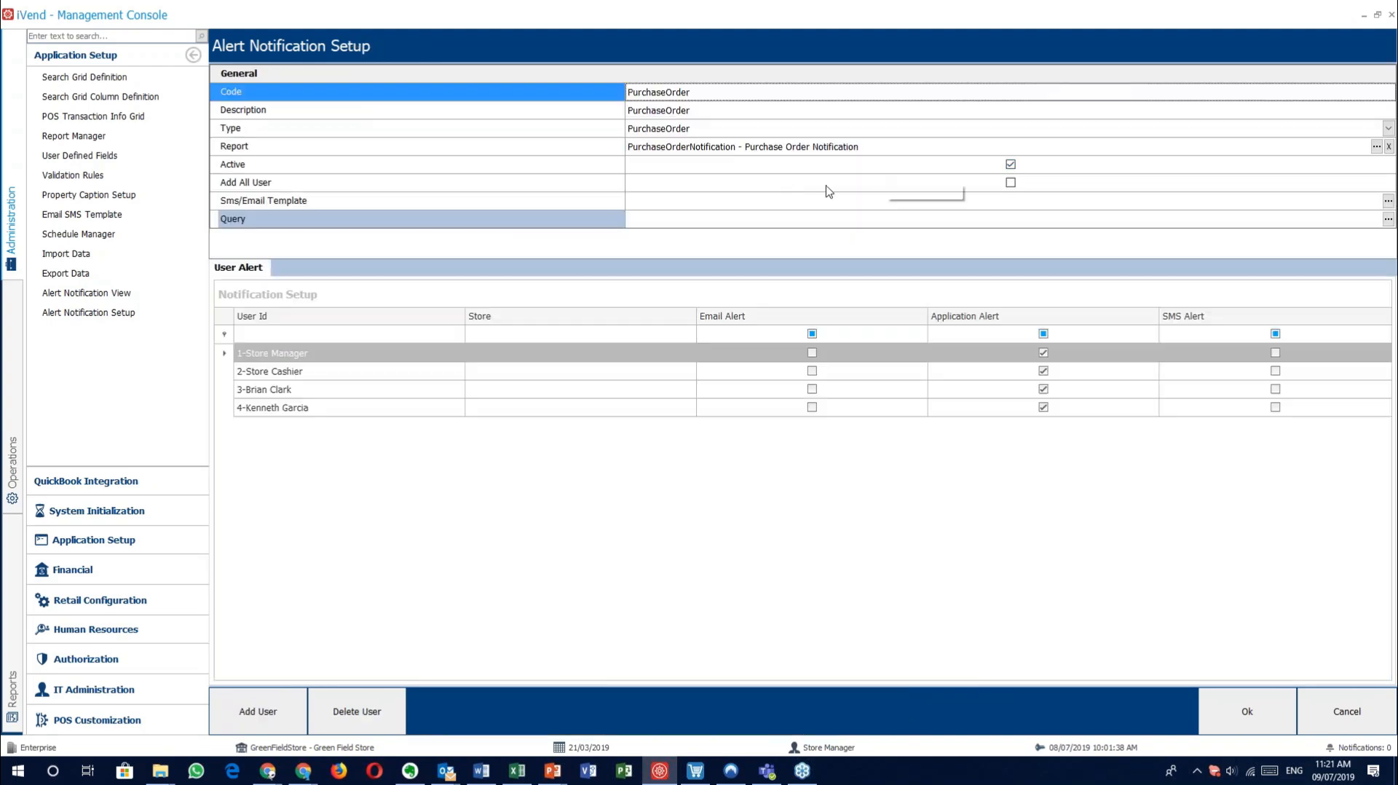
pyautogui.click(525, 134)
pyautogui.click(759, 129)
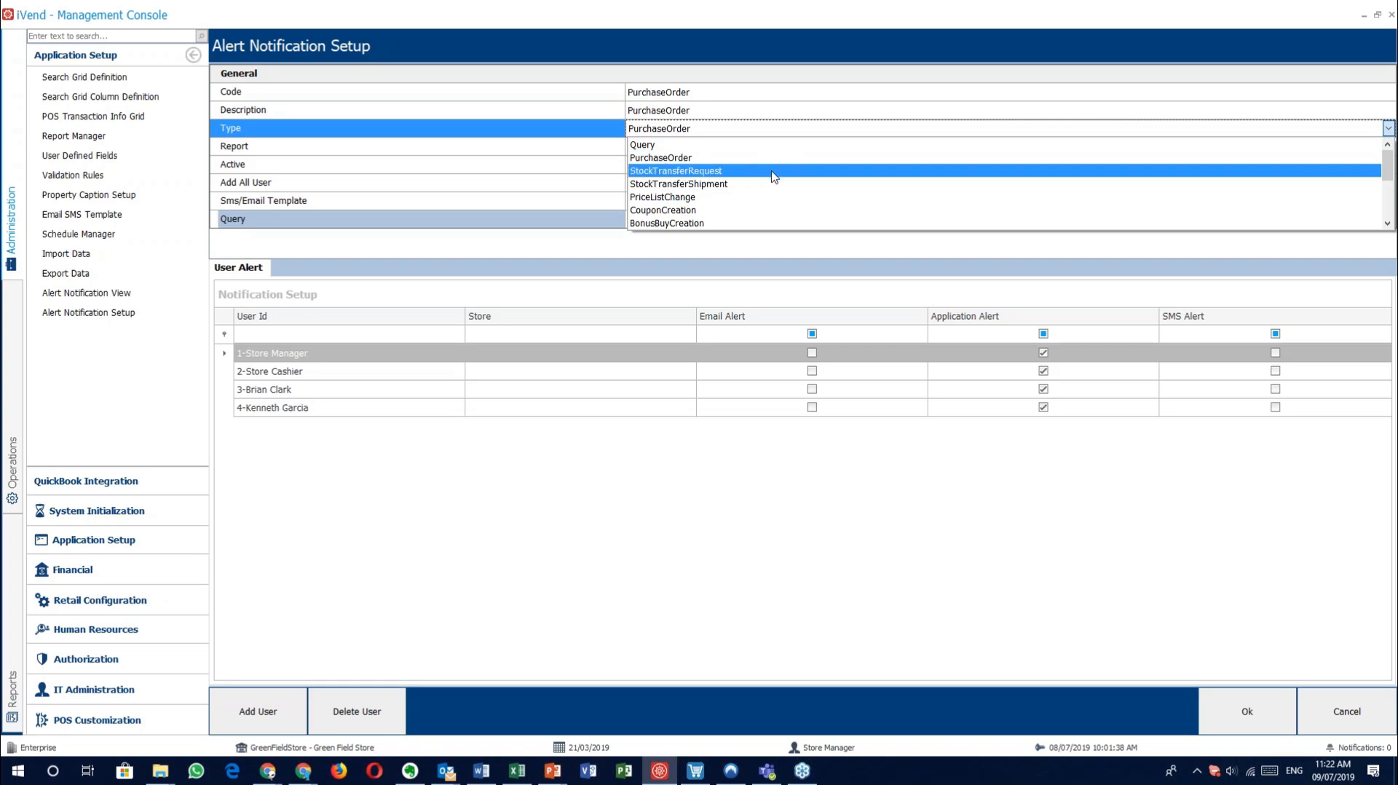
pyautogui.scroll(-1, 732, 198)
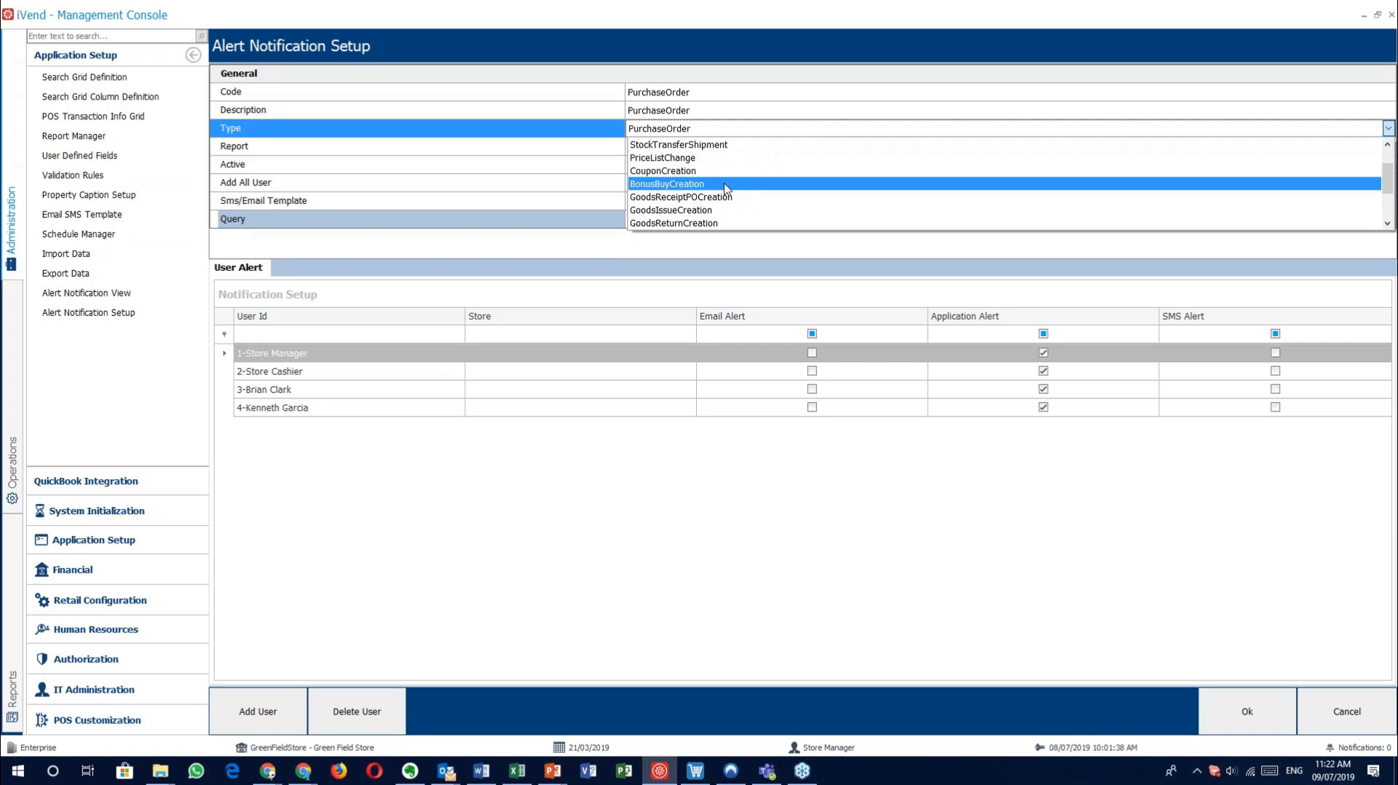
pyautogui.scroll(-2, 732, 191)
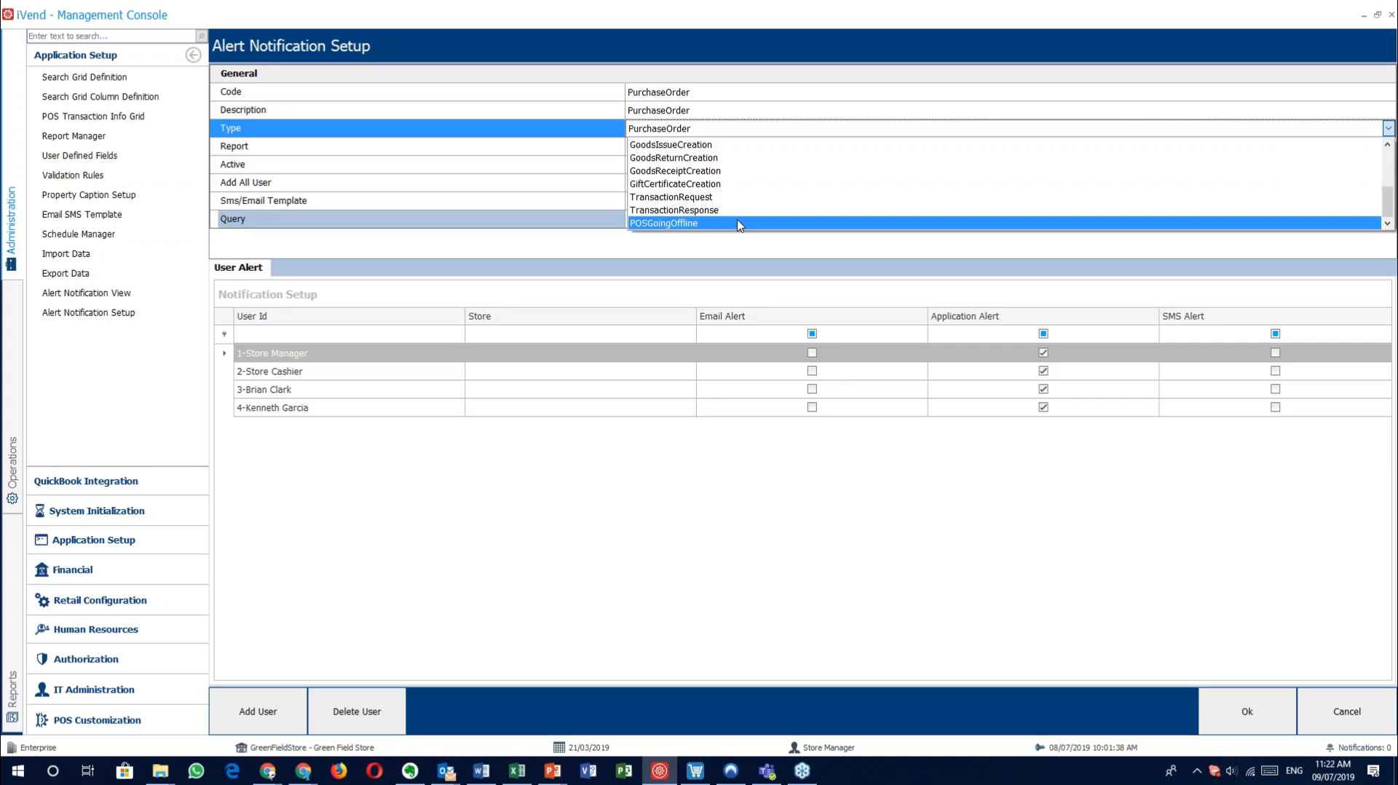
pyautogui.scroll(5, 738, 225)
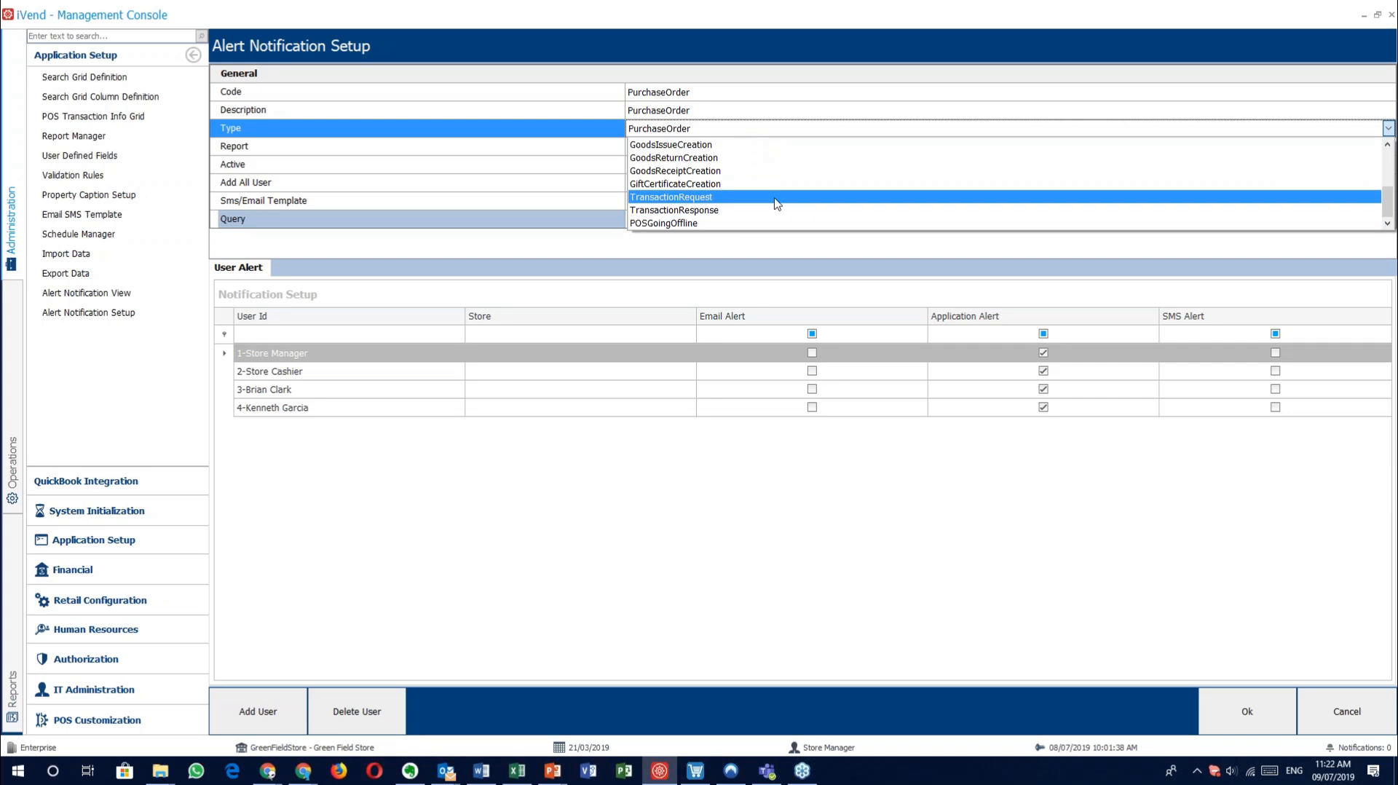
pyautogui.click(798, 132)
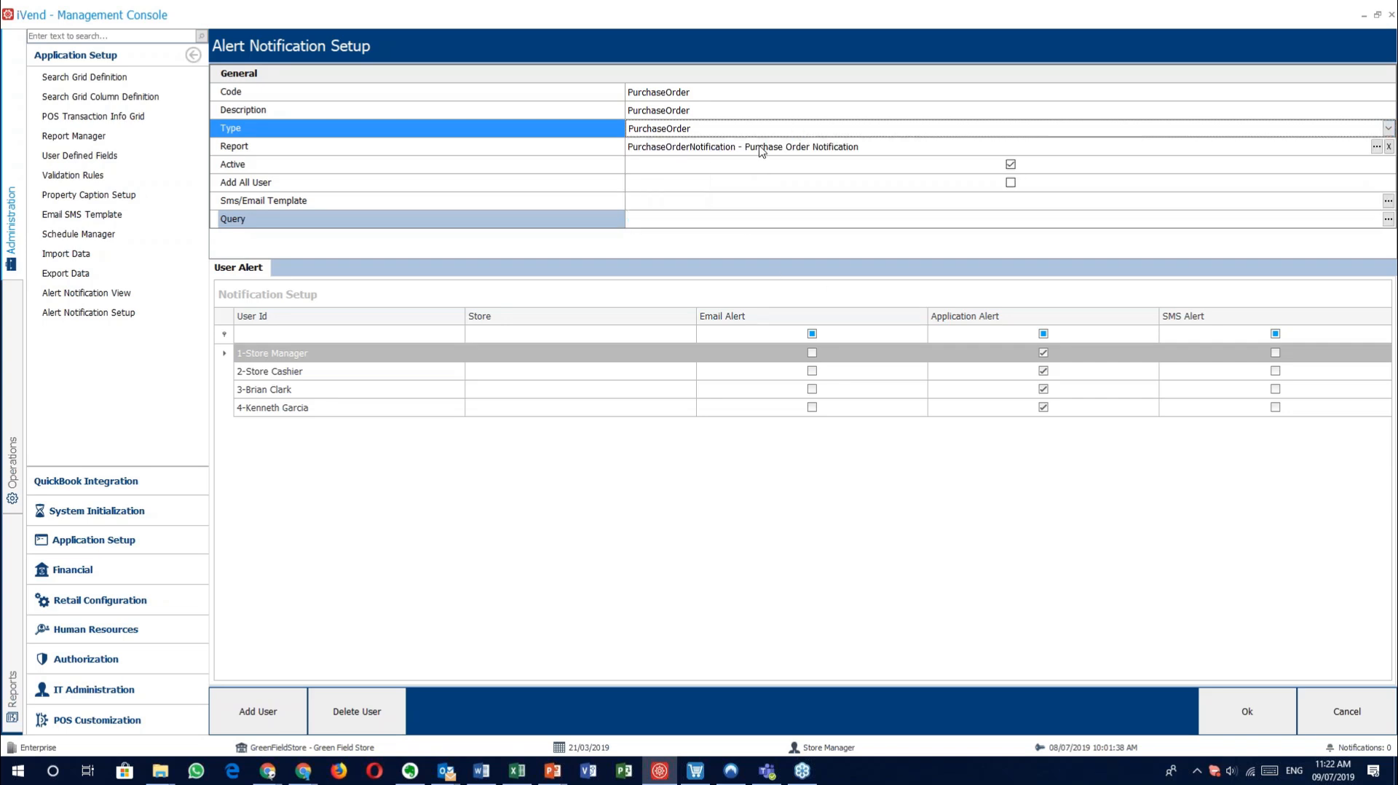
# Step: Try the alert types CouponCreation, POSGoingOffline, TransactionResponse and TransactionRequest for the PurchaseOrder alert
pyautogui.click(781, 133)
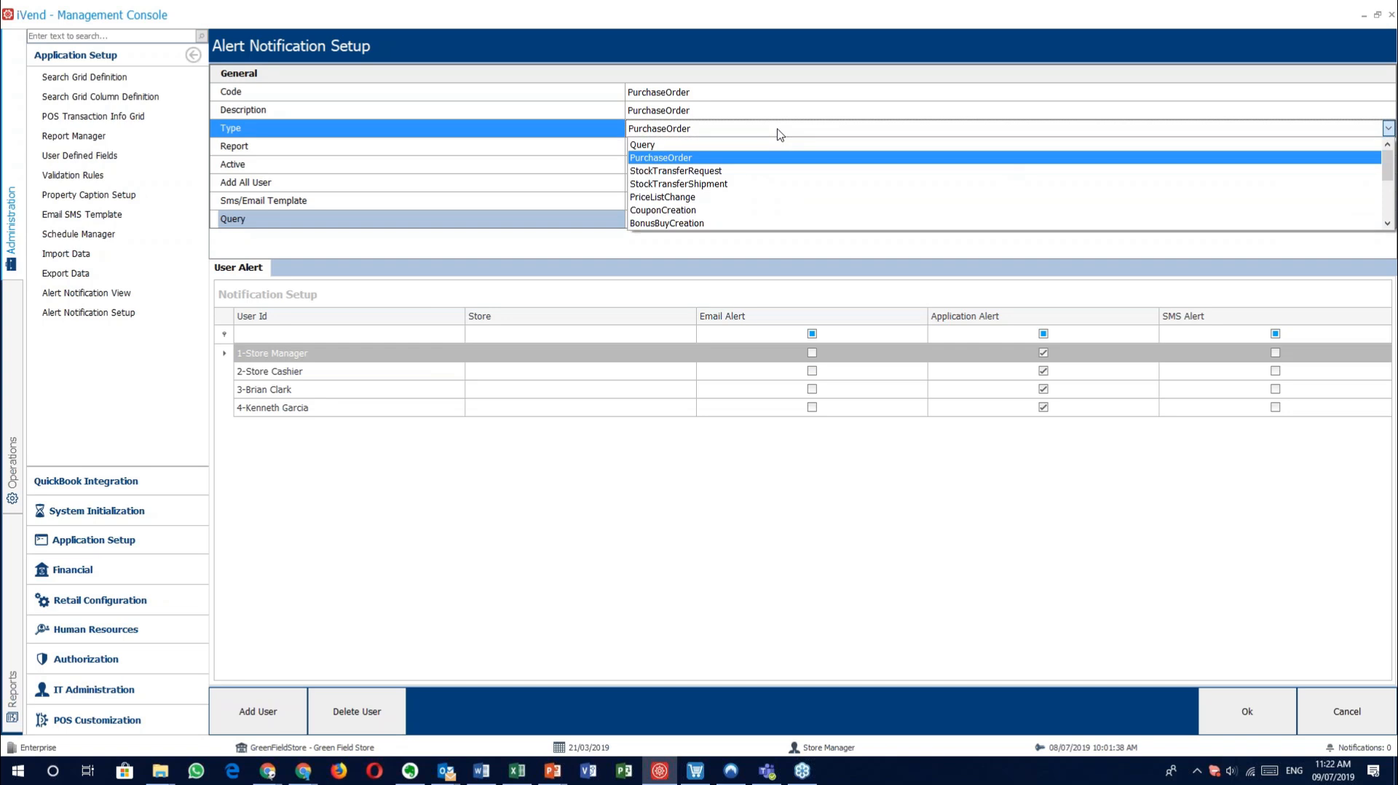
pyautogui.click(733, 210)
pyautogui.click(758, 132)
pyautogui.scroll(-4, 755, 197)
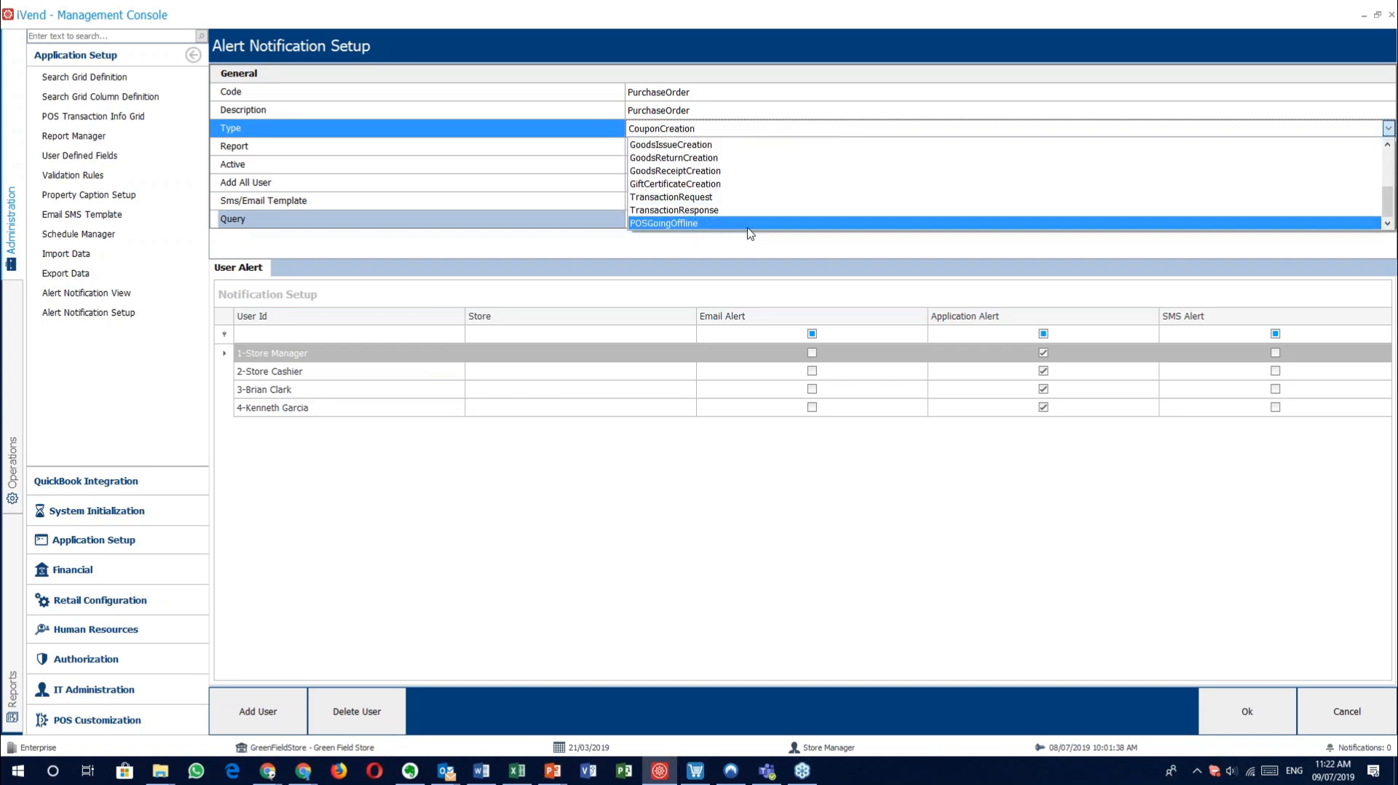
pyautogui.click(749, 227)
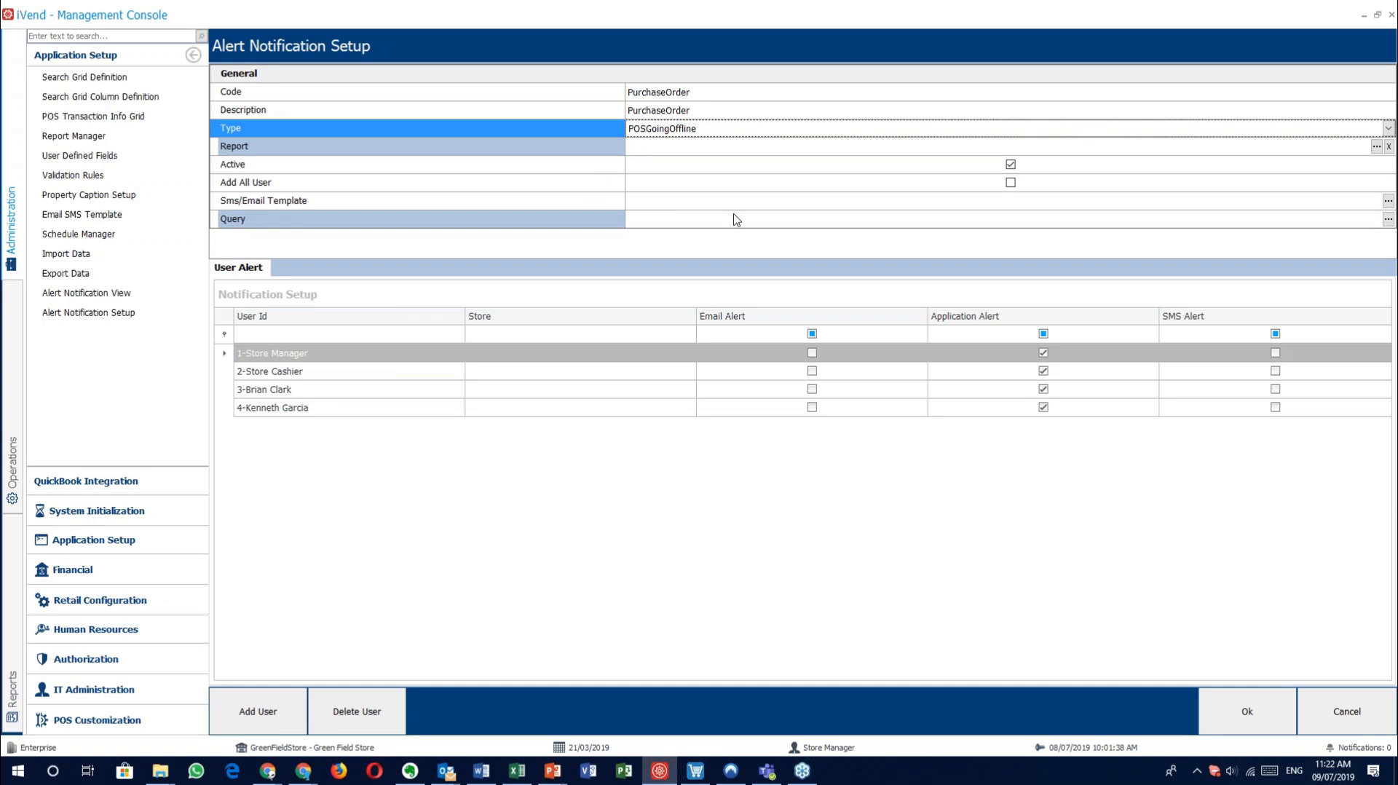
pyautogui.click(737, 133)
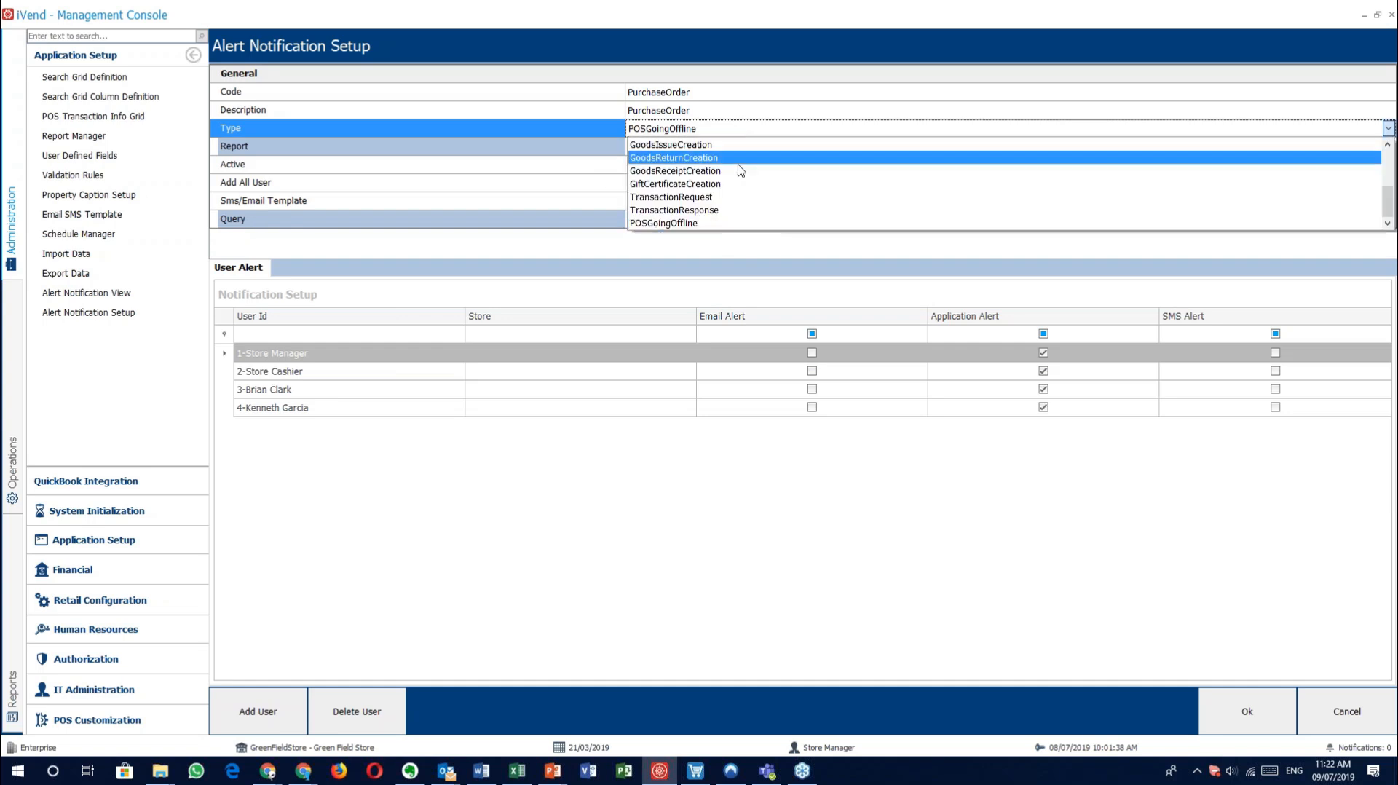
pyautogui.click(739, 212)
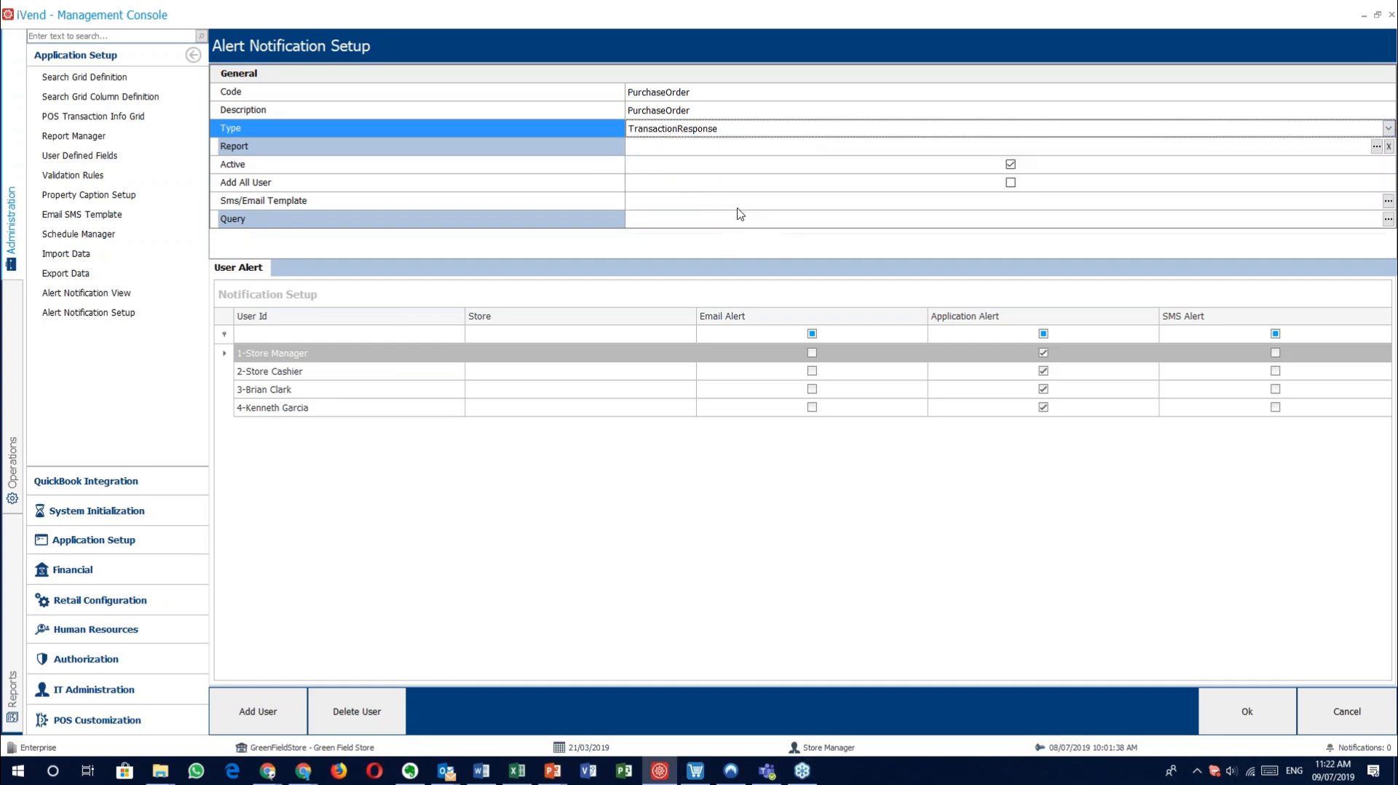
pyautogui.click(737, 131)
pyautogui.click(732, 198)
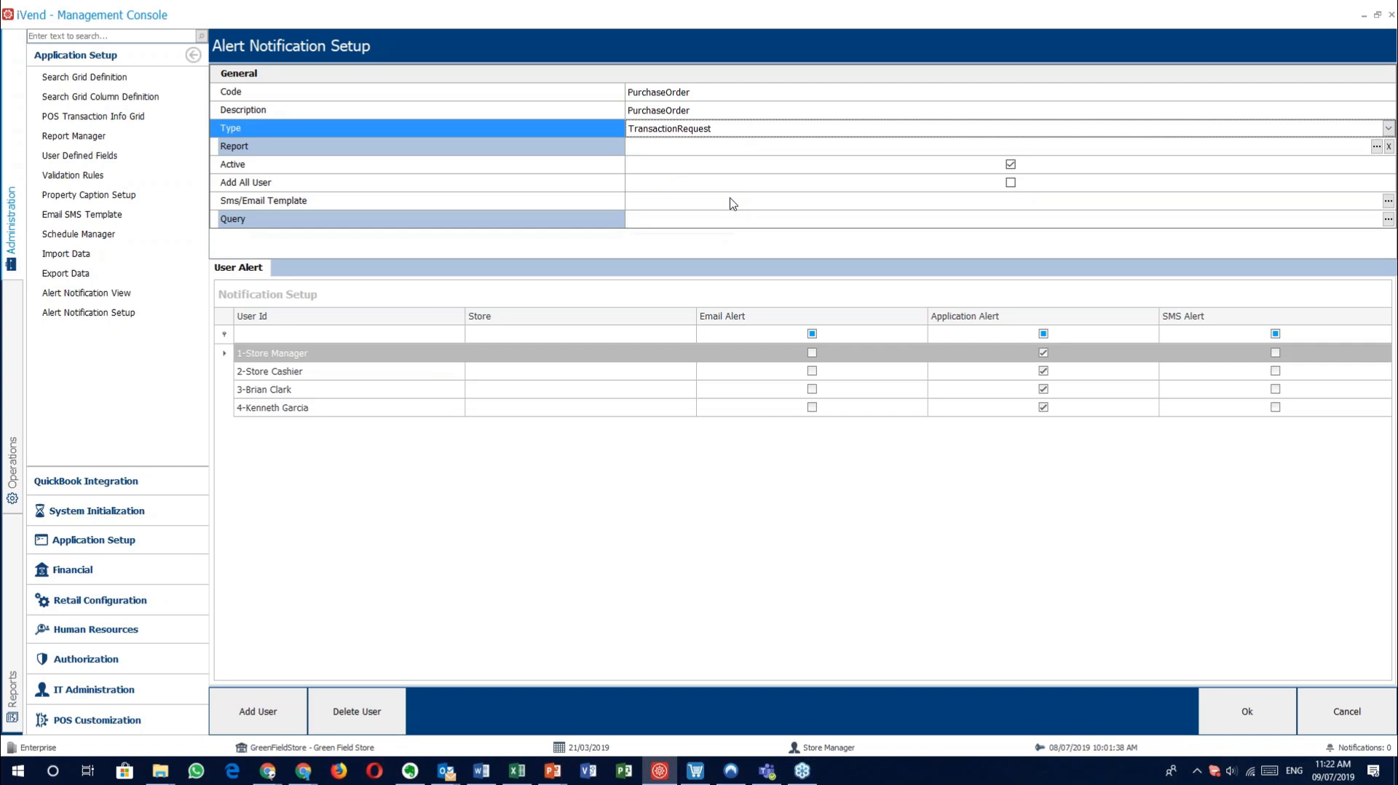
# Step: Change the alert's type to Query to check its schedule option, and set it back to PurchaseOrder
pyautogui.click(726, 134)
pyautogui.scroll(3, 718, 161)
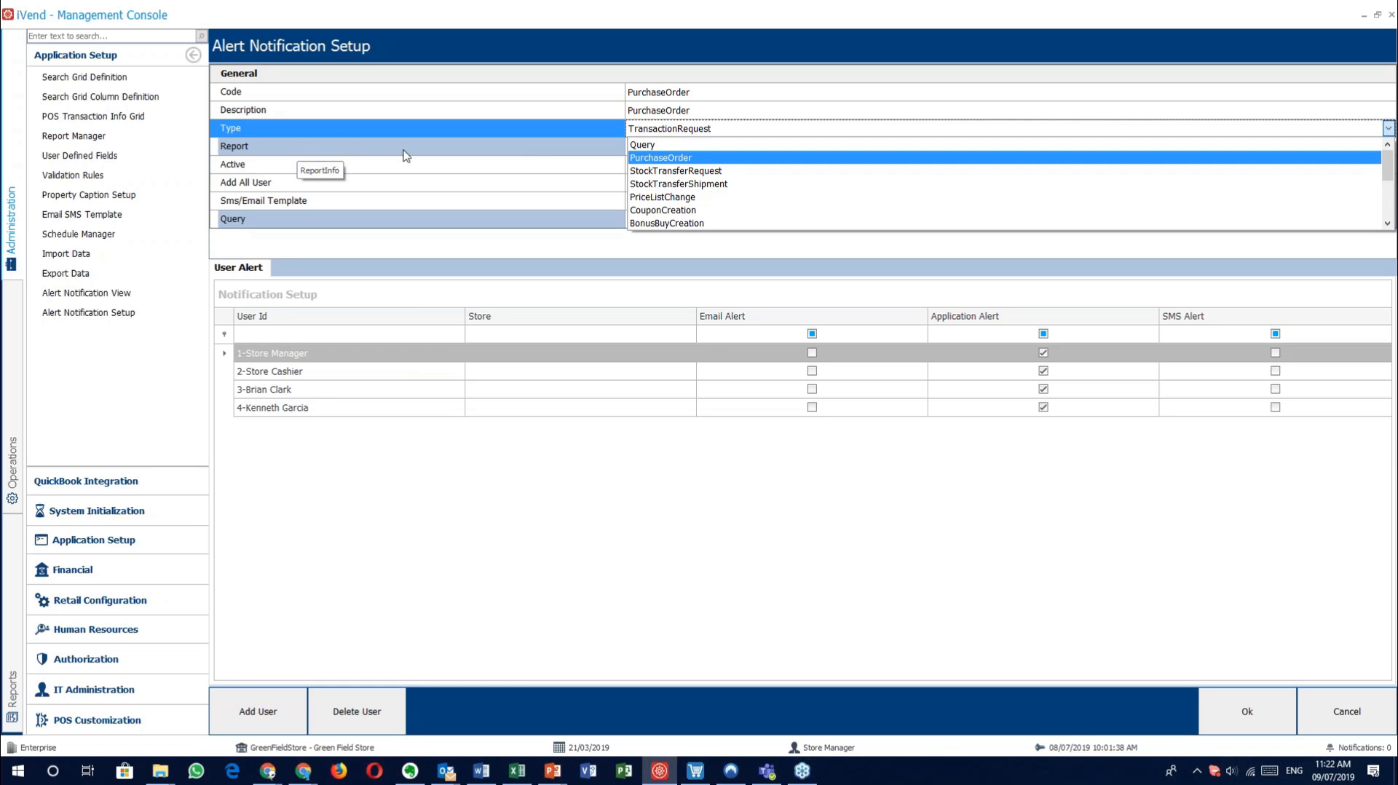
pyautogui.click(668, 148)
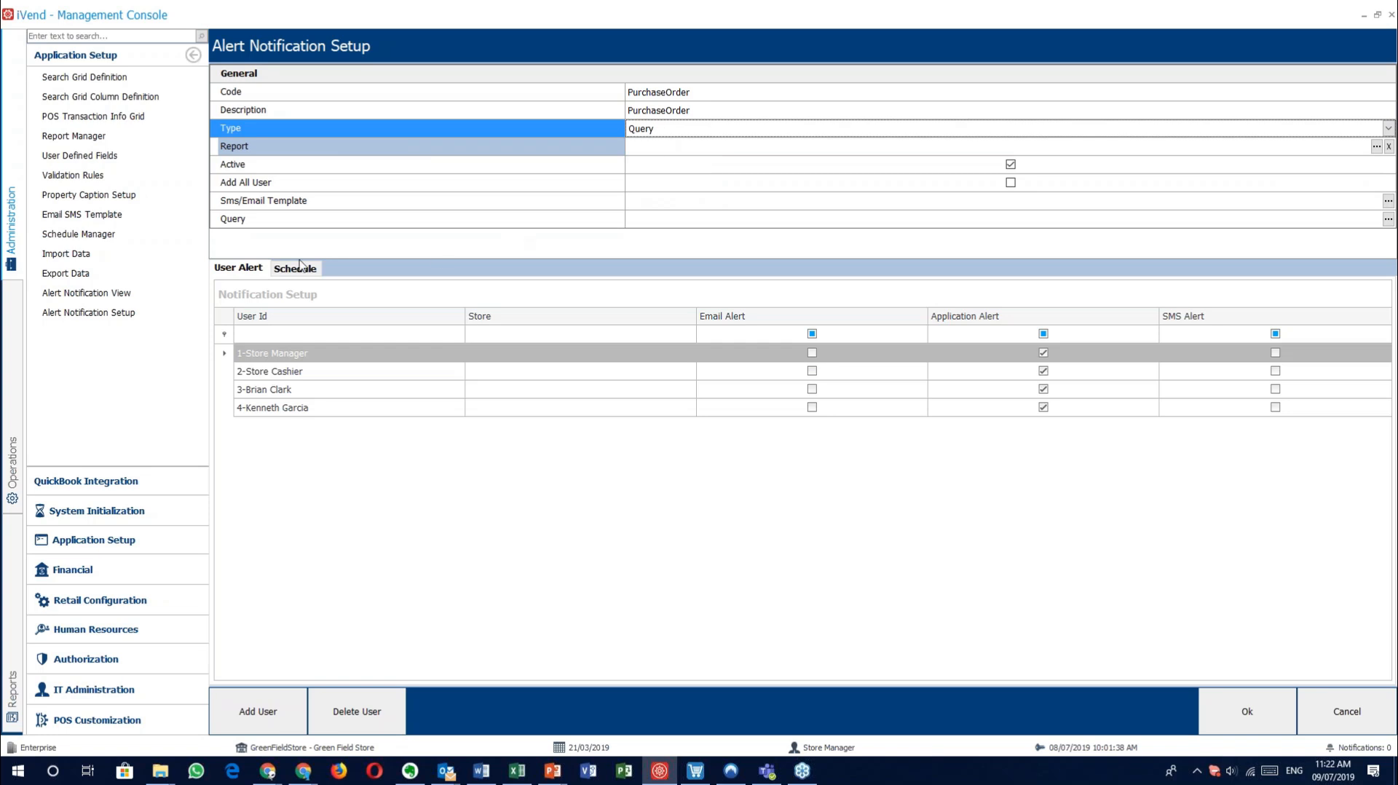
pyautogui.click(673, 130)
pyautogui.click(682, 156)
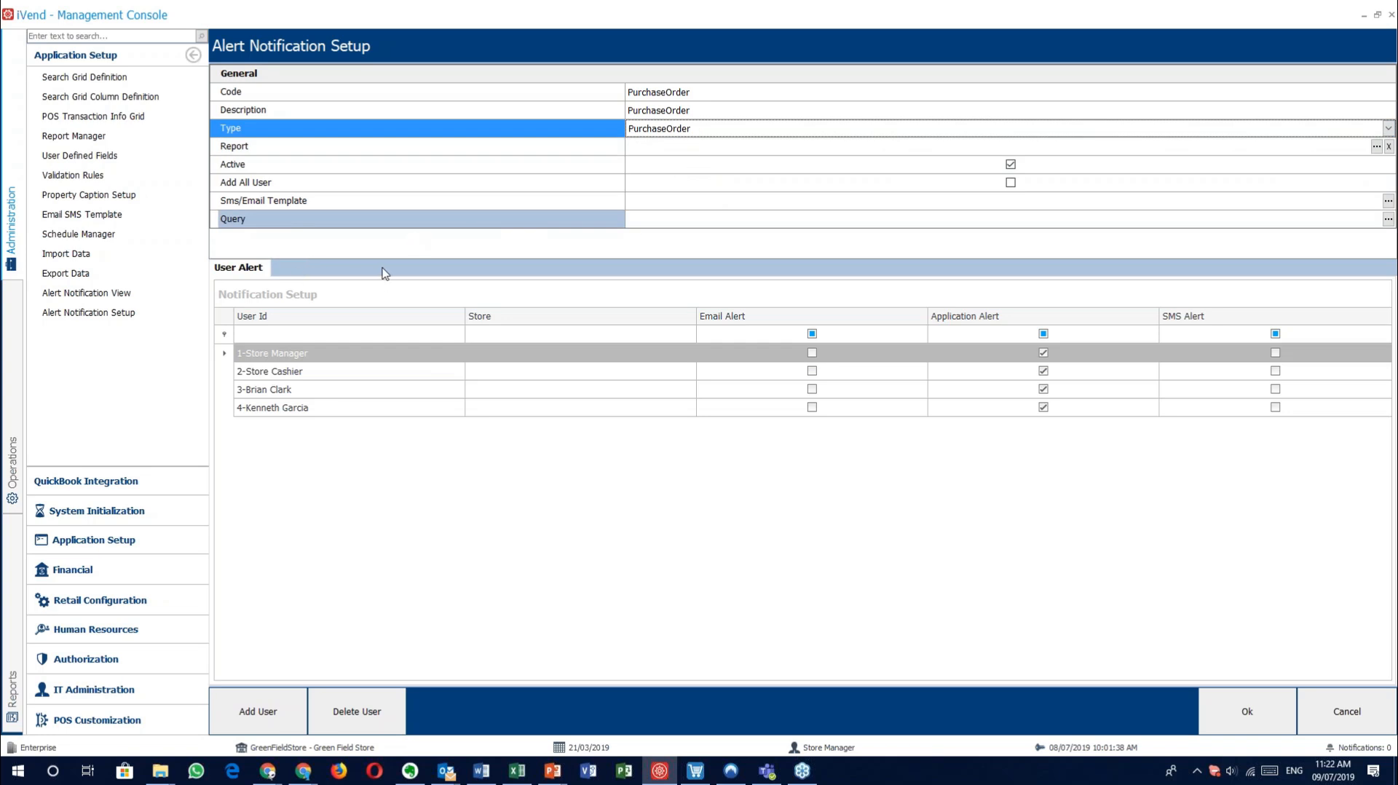
# Step: Review the alert's report, active, add-all-user and SMS/email template fields, and check the Schedule Manager search before closing it
pyautogui.click(511, 149)
pyautogui.click(506, 174)
pyautogui.click(485, 184)
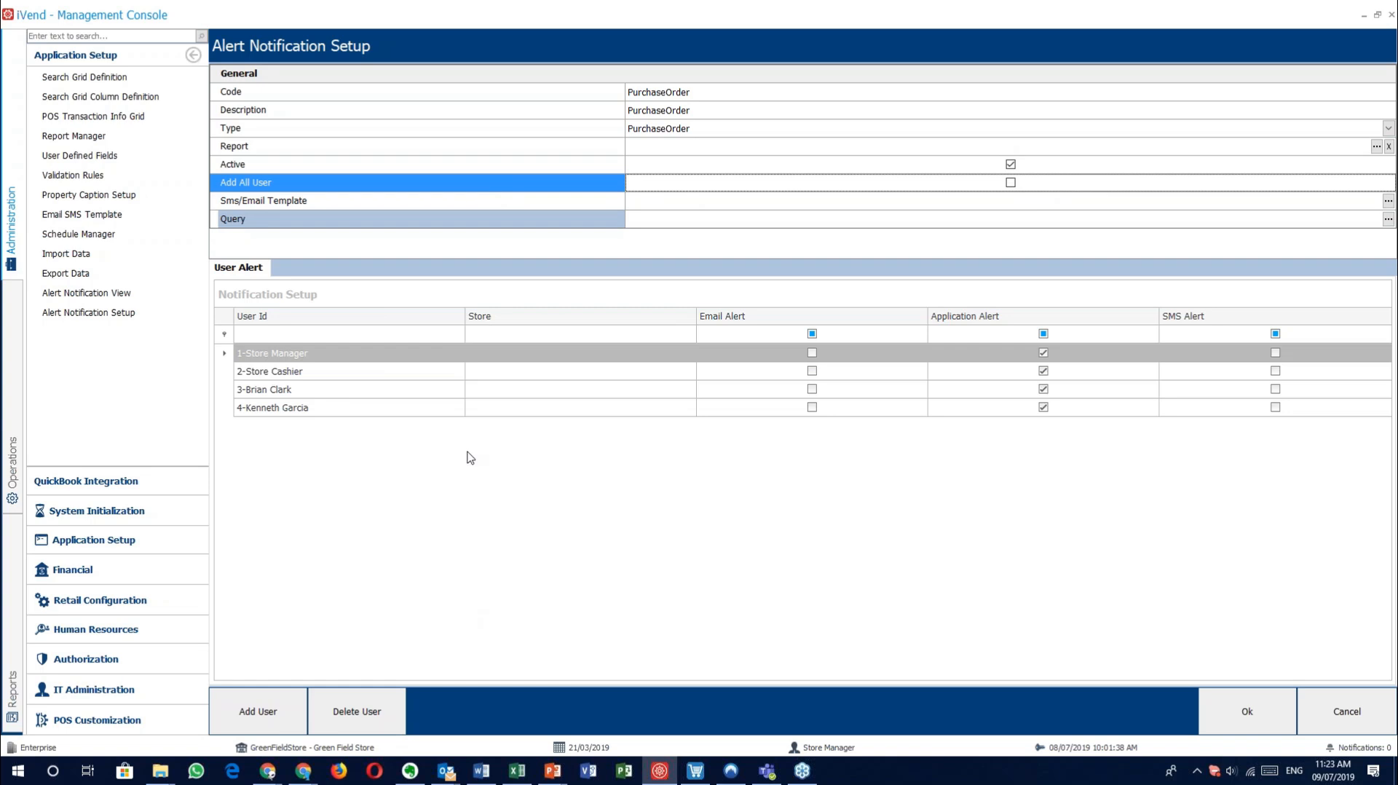
pyautogui.click(498, 204)
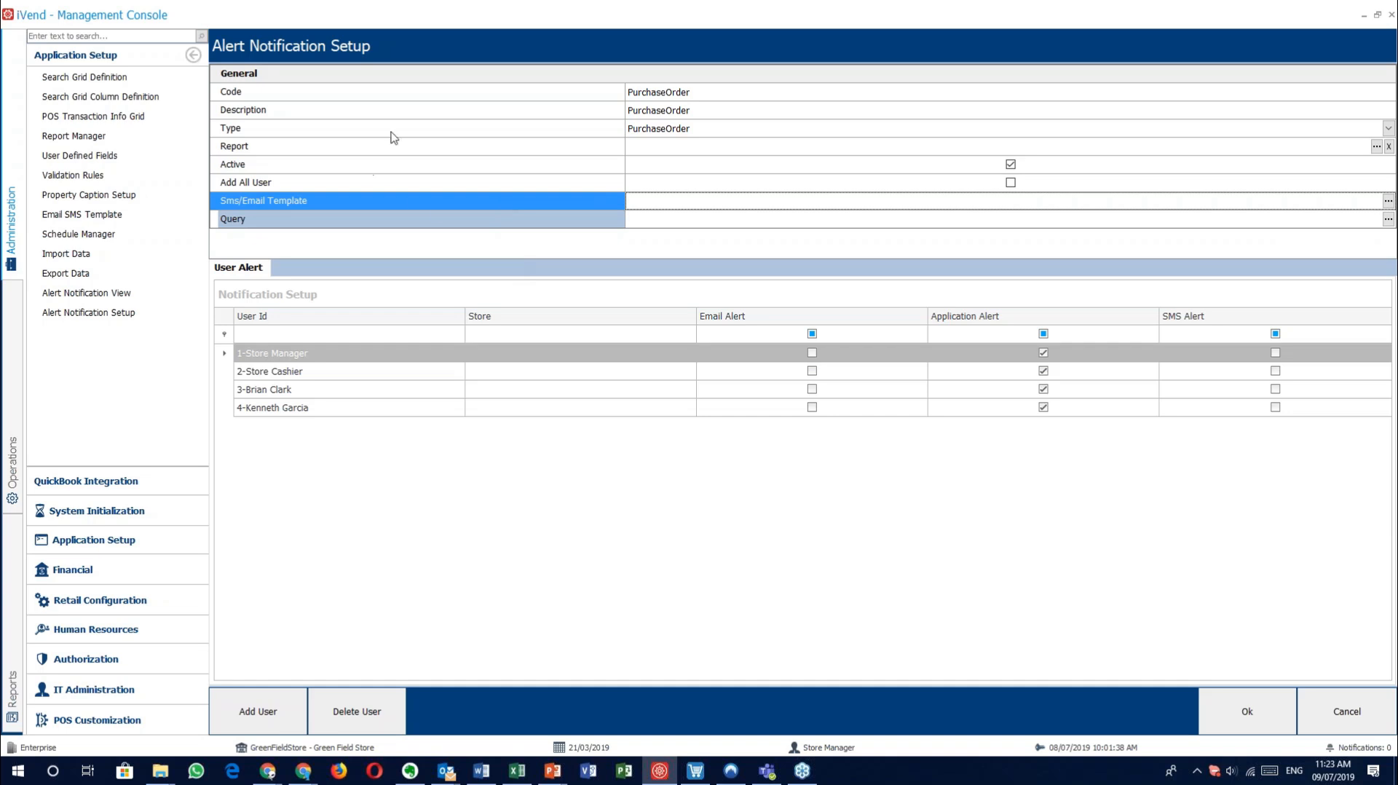
pyautogui.click(110, 235)
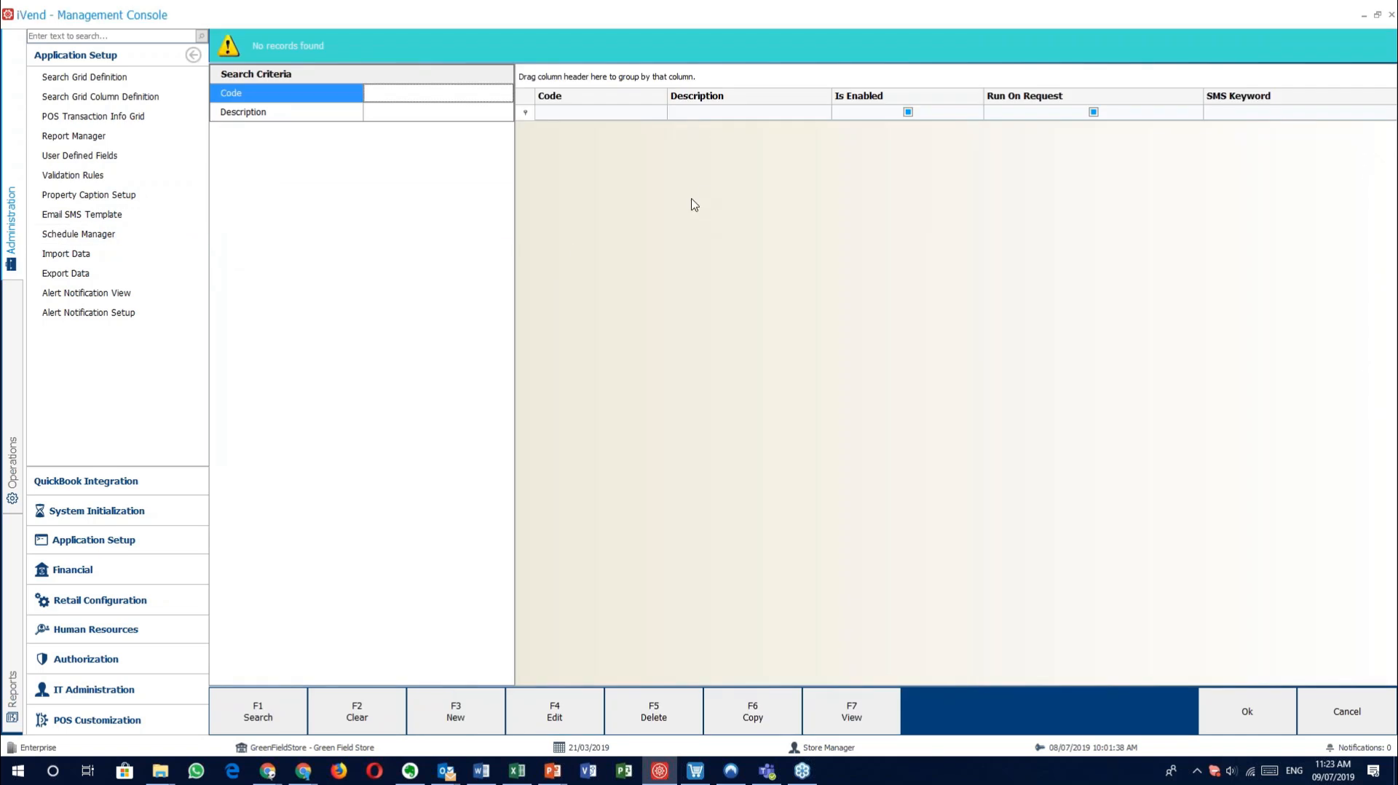
pyautogui.click(1315, 716)
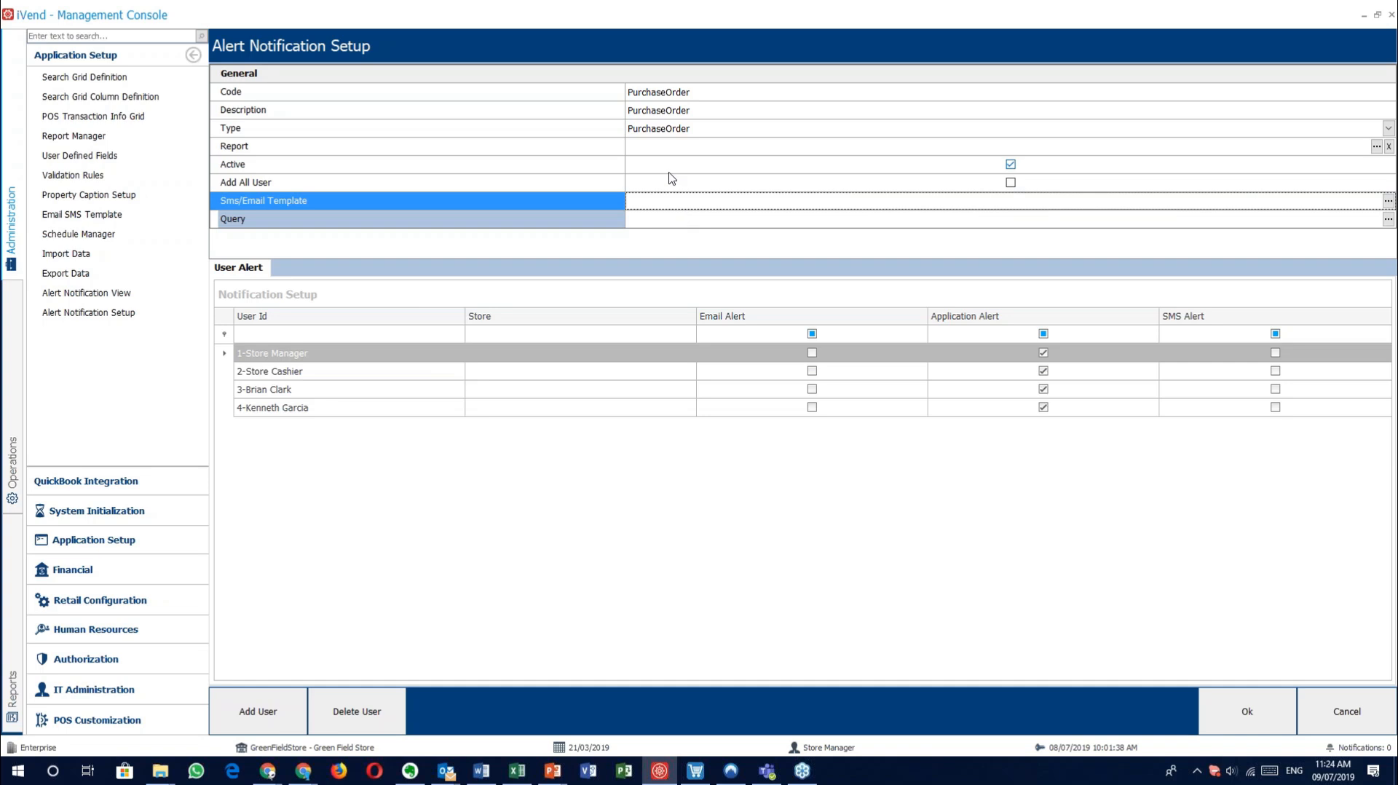
# Step: Set the alert's type to Query and show its schedule settings
pyautogui.click(701, 132)
pyautogui.click(701, 148)
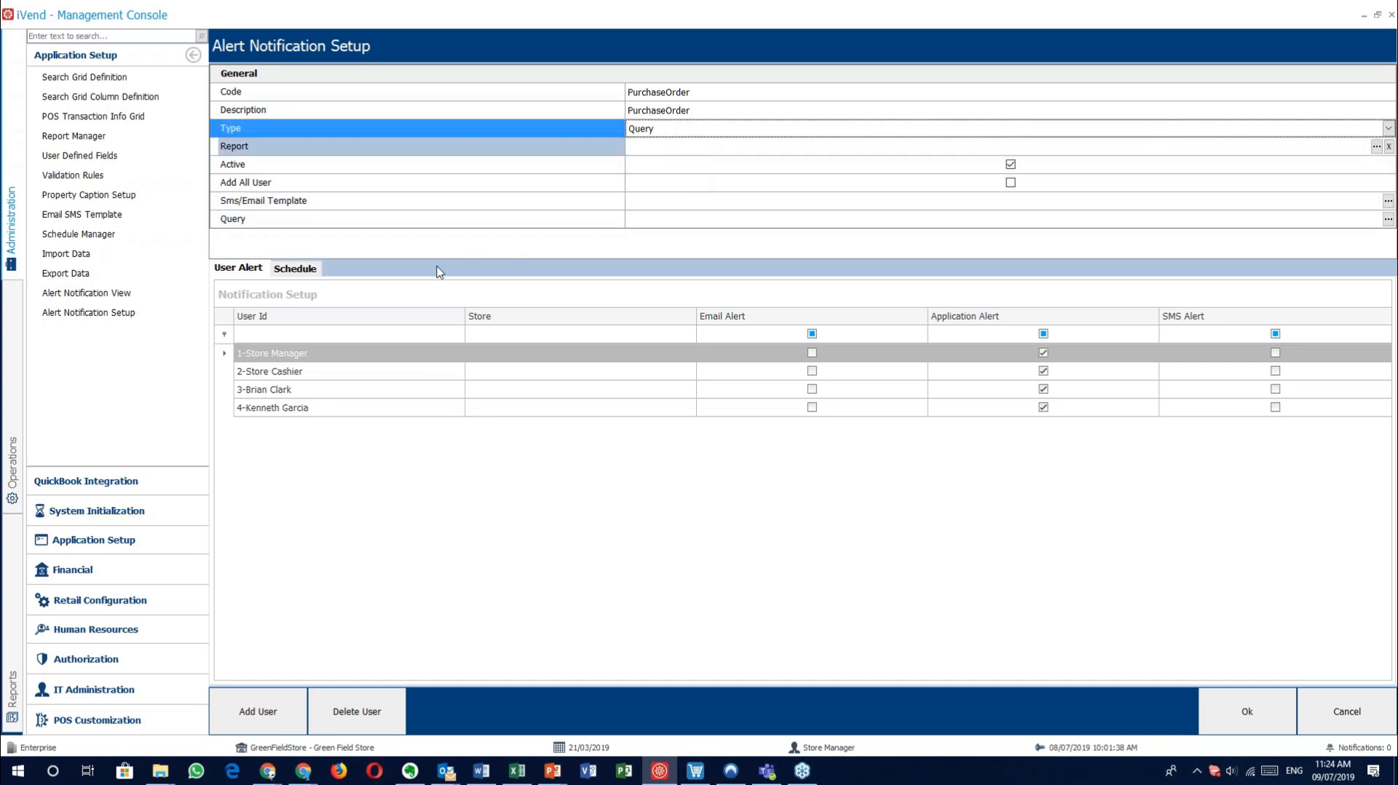
pyautogui.click(297, 269)
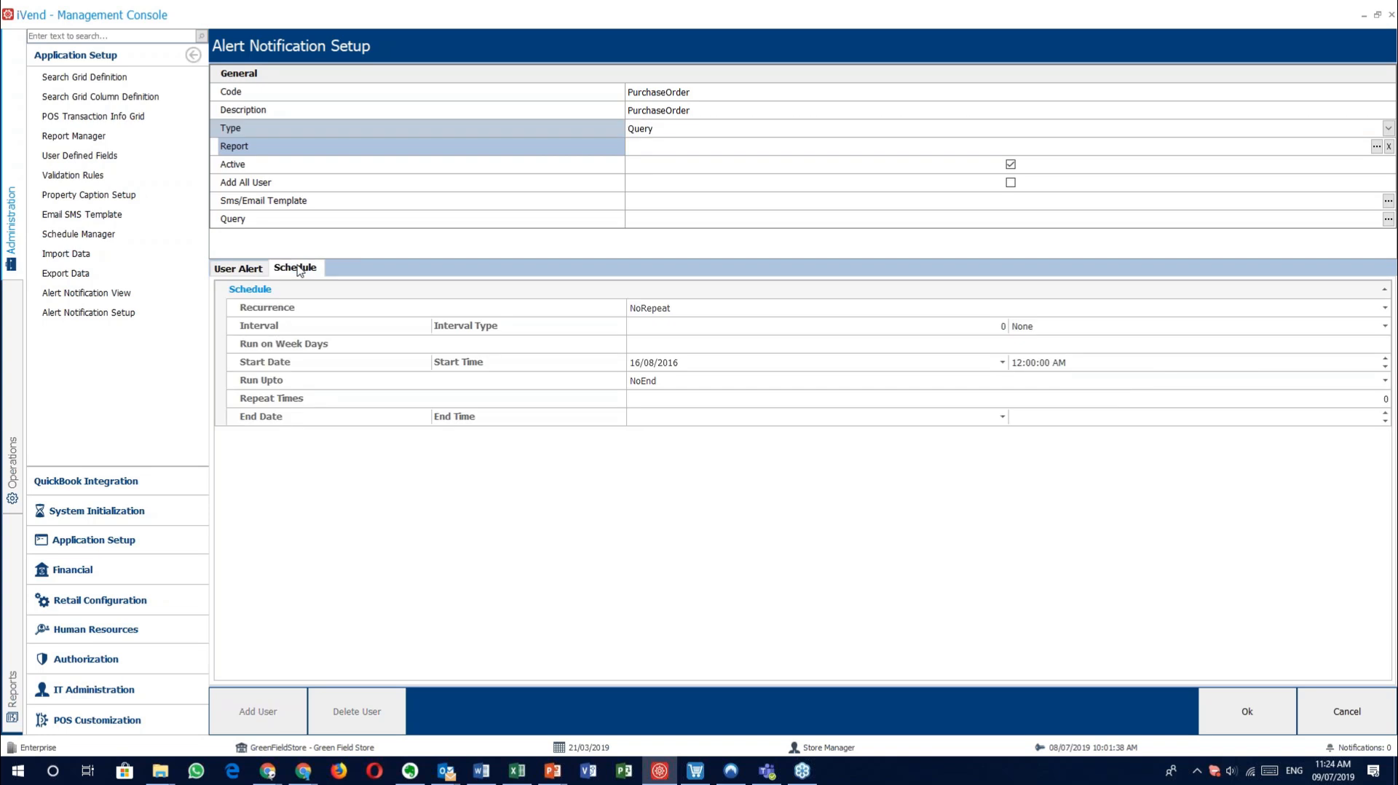
# Step: Examine the recurrence options and interval settings of the alert's schedule, keeping the recurrence at NoRepeat
pyautogui.click(707, 311)
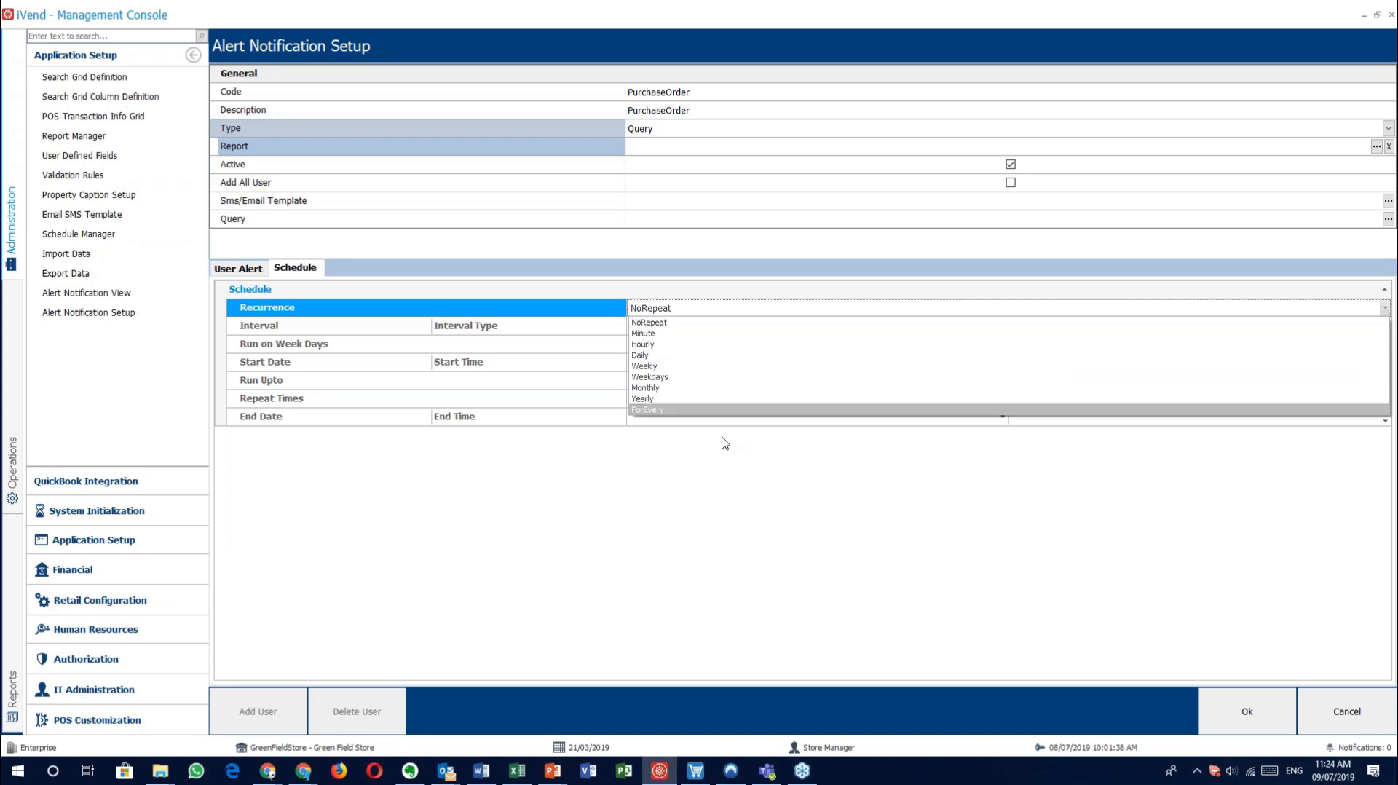
pyautogui.click(699, 487)
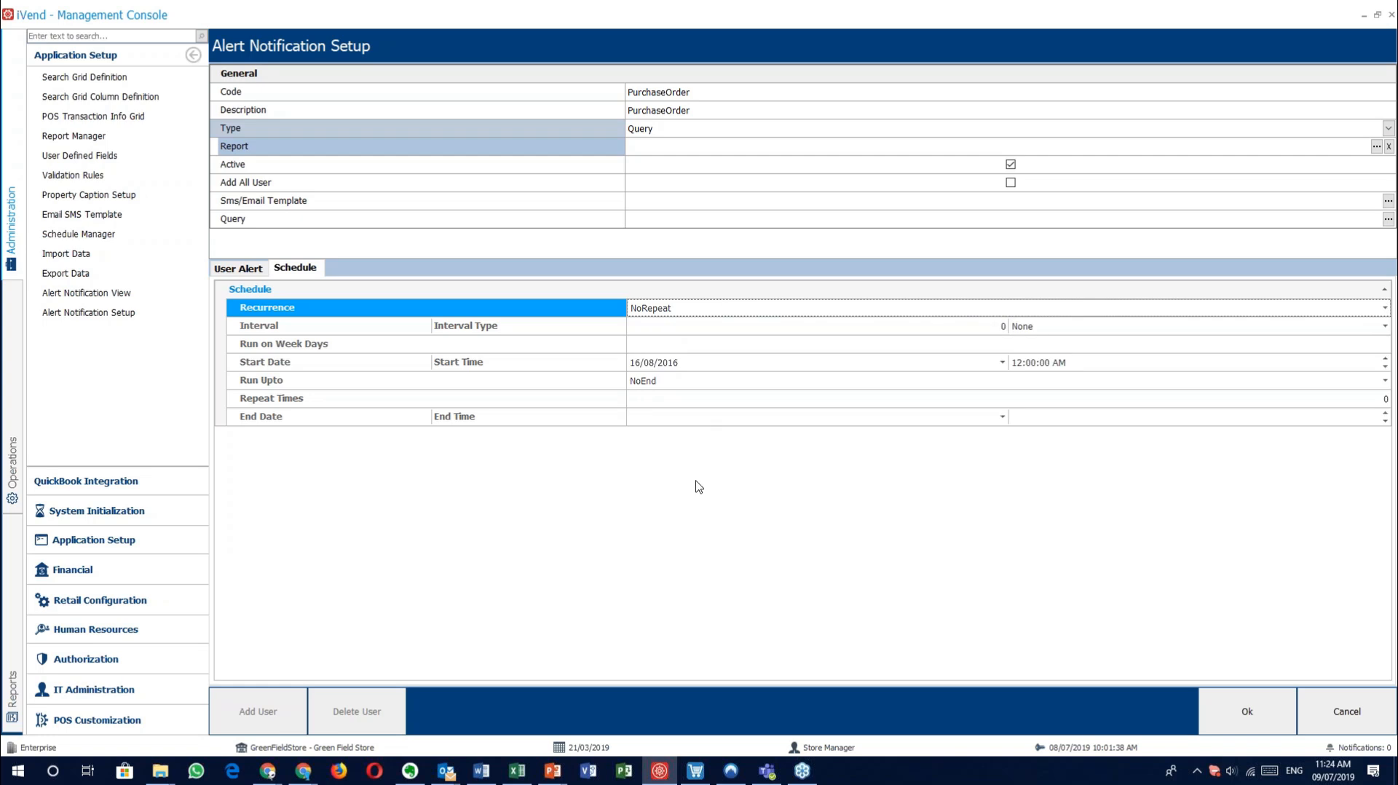
pyautogui.click(338, 331)
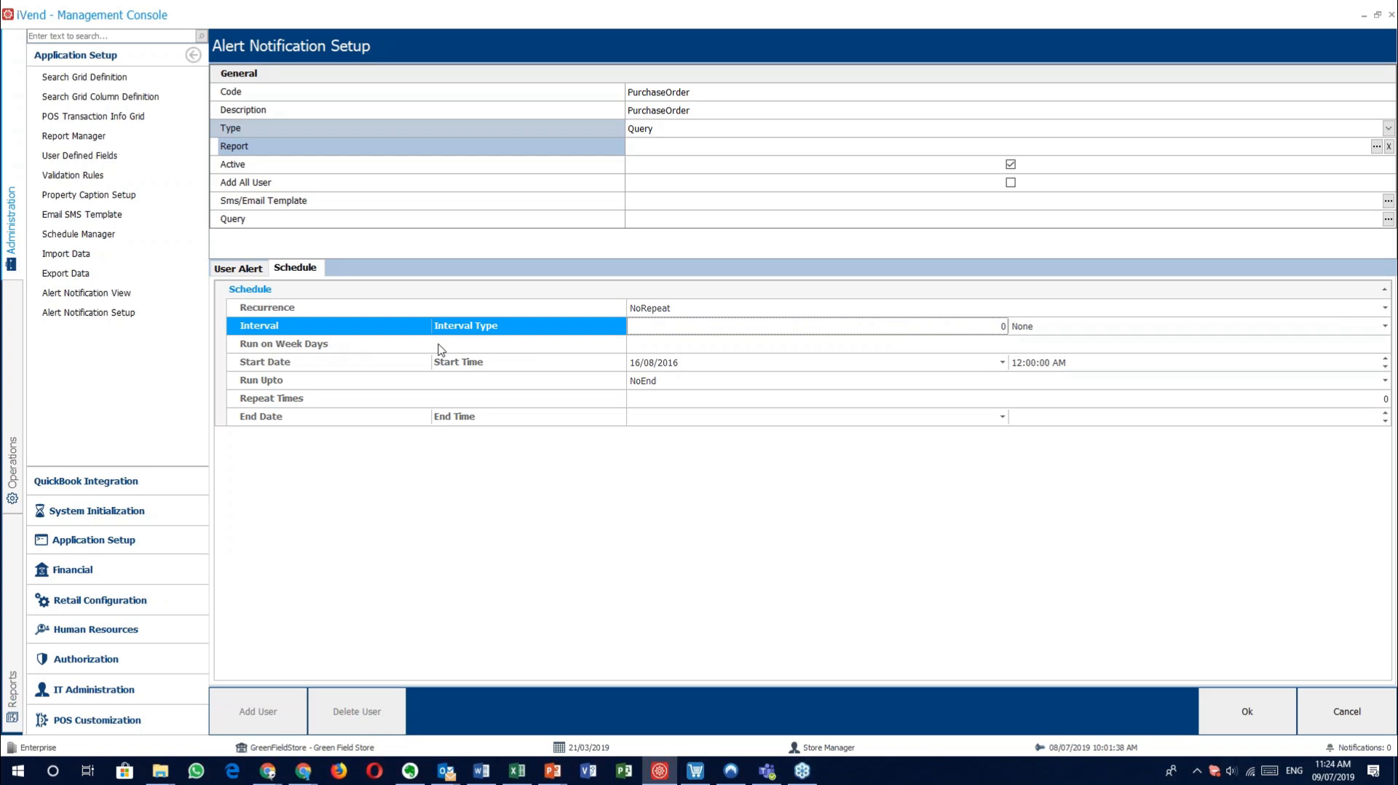
# Step: Check the interval type, Run Upto and repeat times settings of the alert's schedule, and close the alert setup and its search without saving
pyautogui.click(1046, 326)
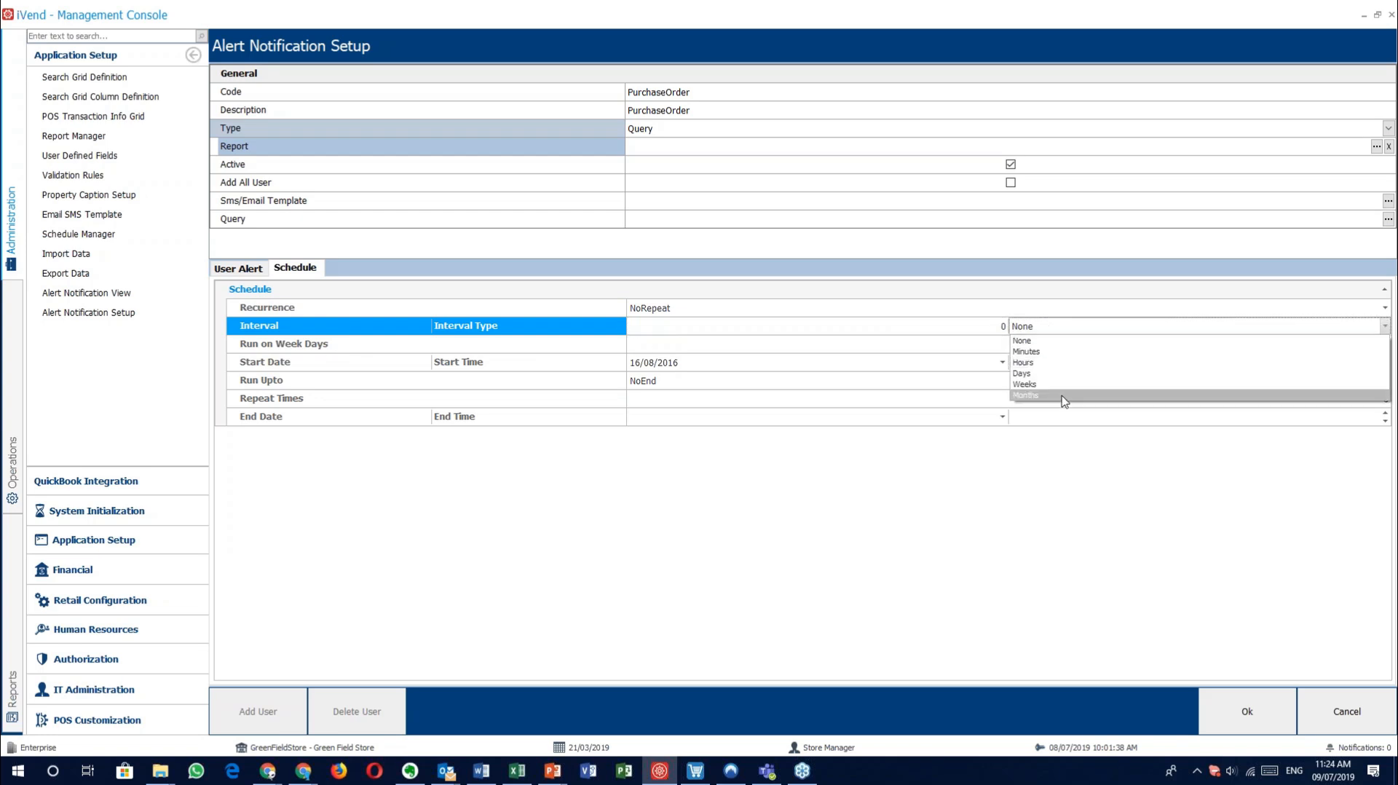
pyautogui.click(436, 453)
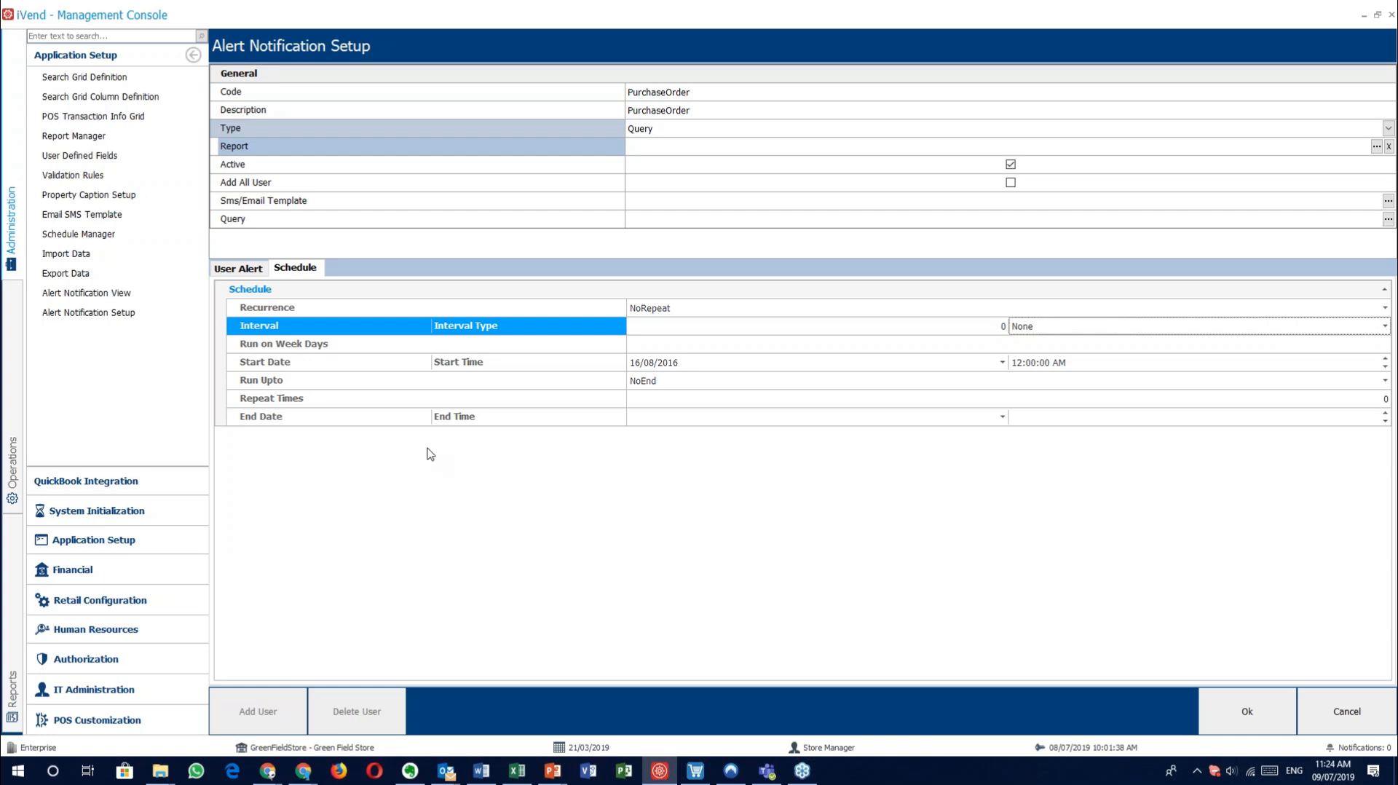
pyautogui.click(291, 385)
pyautogui.click(824, 382)
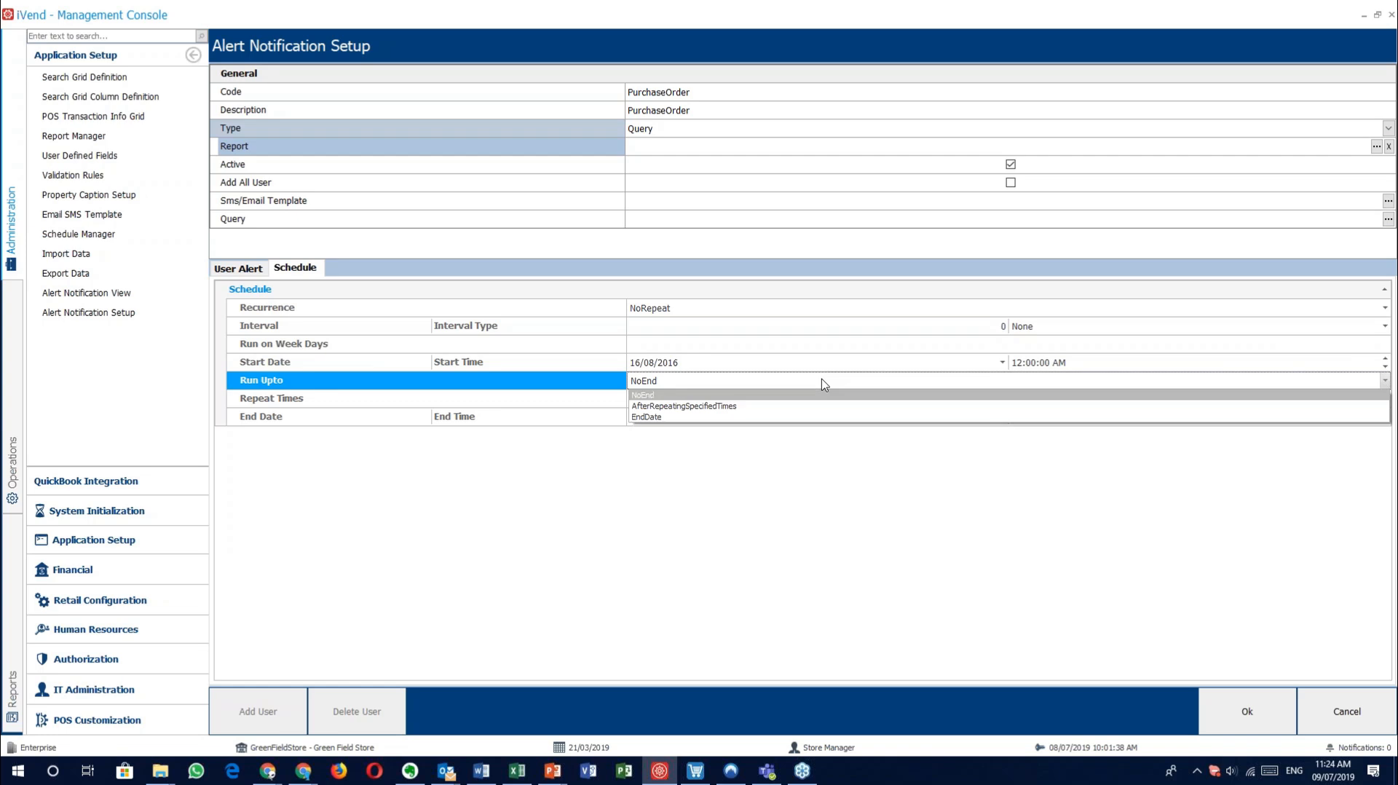
pyautogui.click(490, 399)
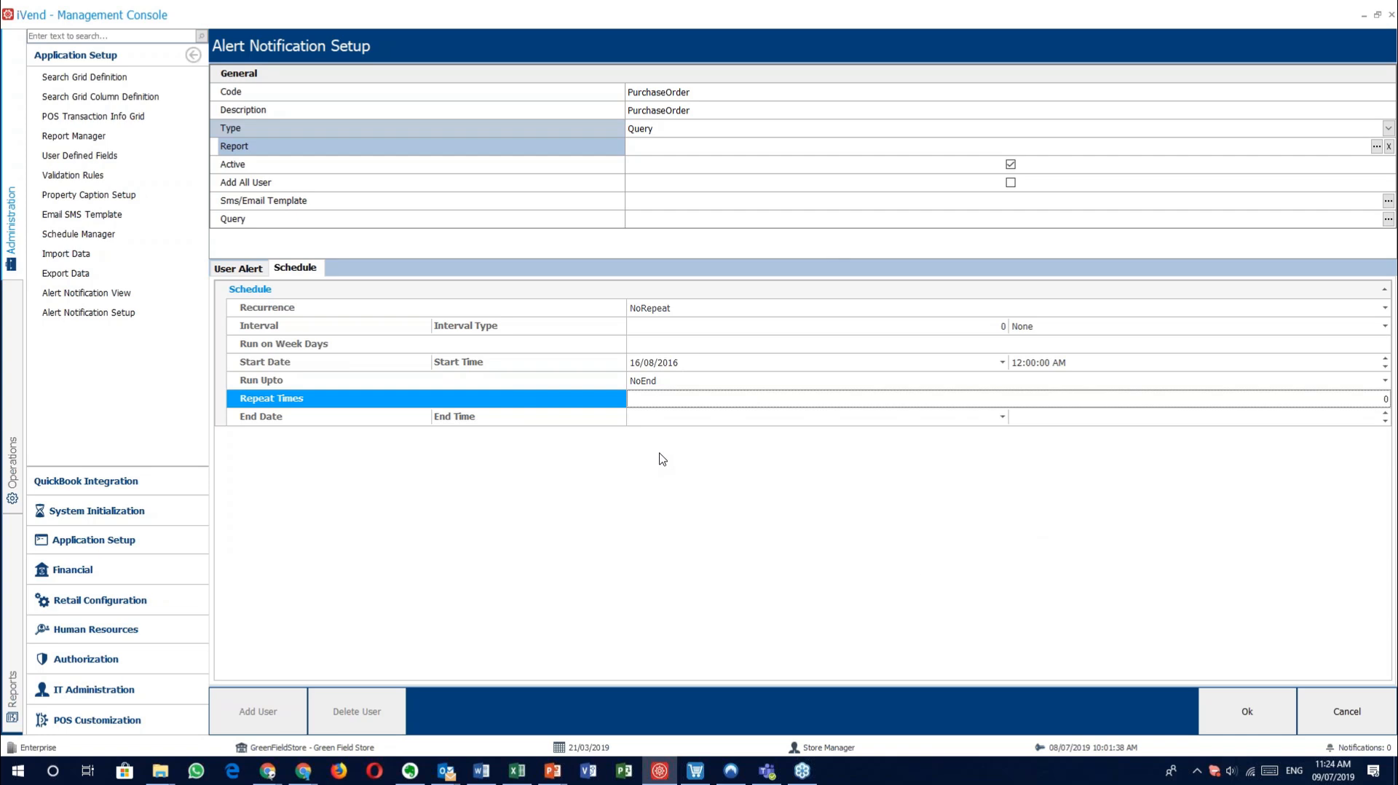
pyautogui.click(1365, 703)
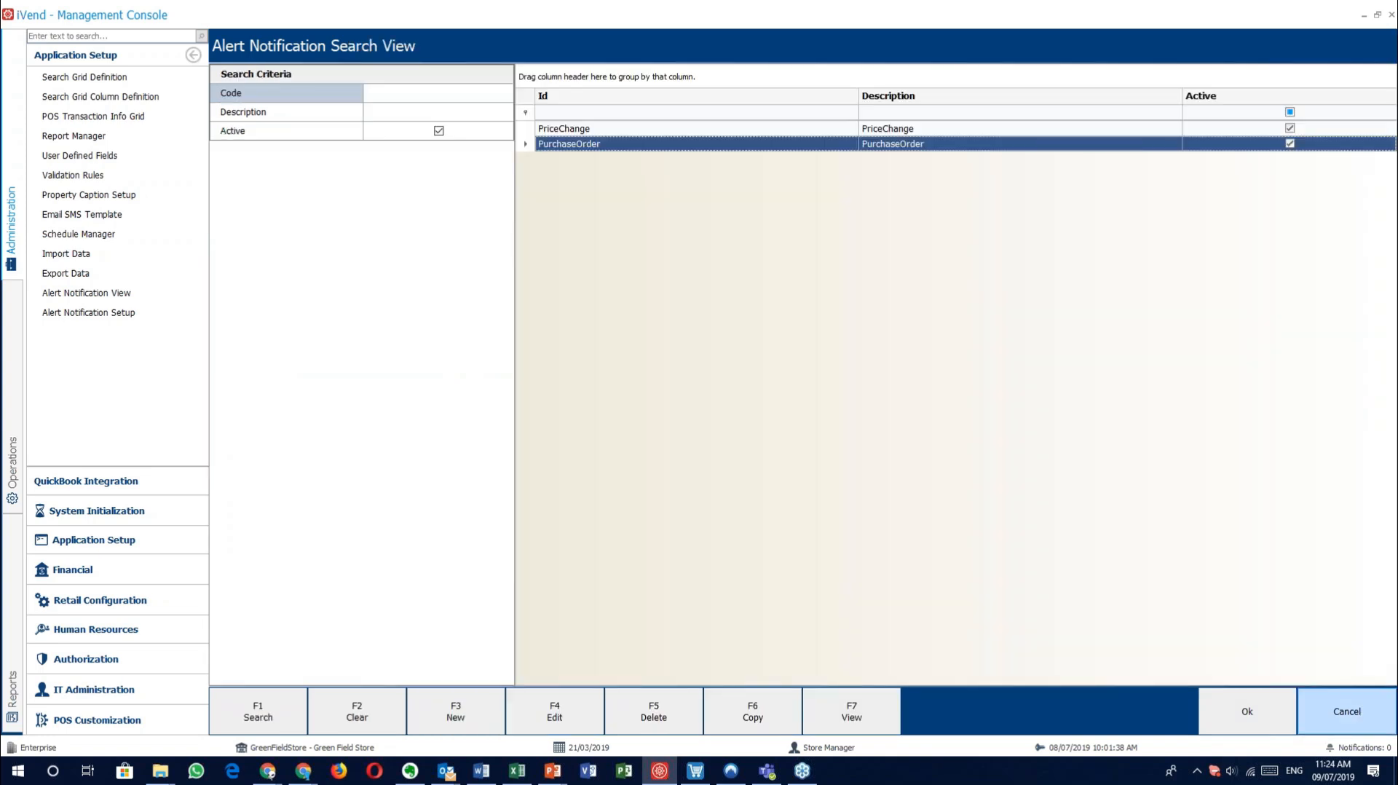
pyautogui.click(1348, 712)
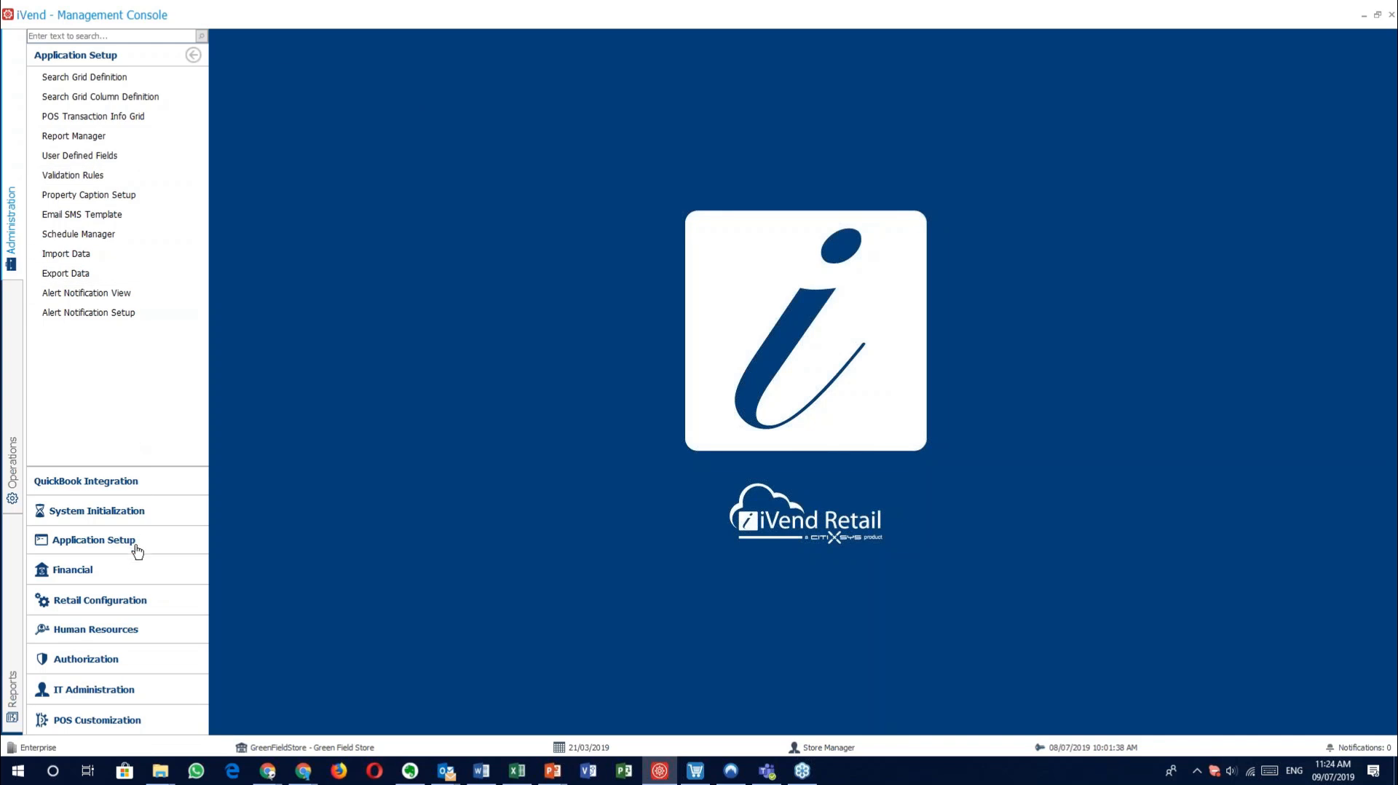
# Step: Show the Financial functions and open the US Dollar record from the currency list
pyautogui.click(131, 568)
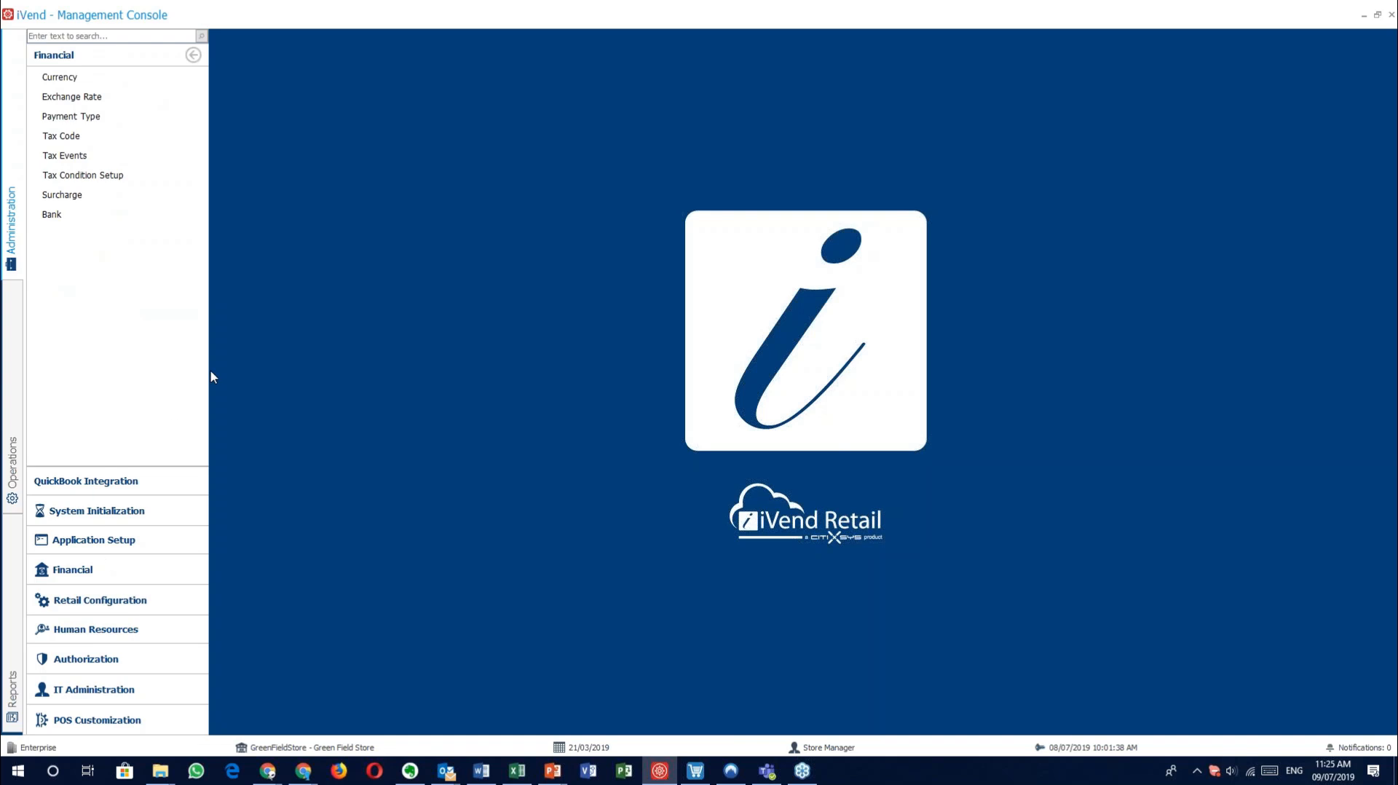
pyautogui.click(1391, 373)
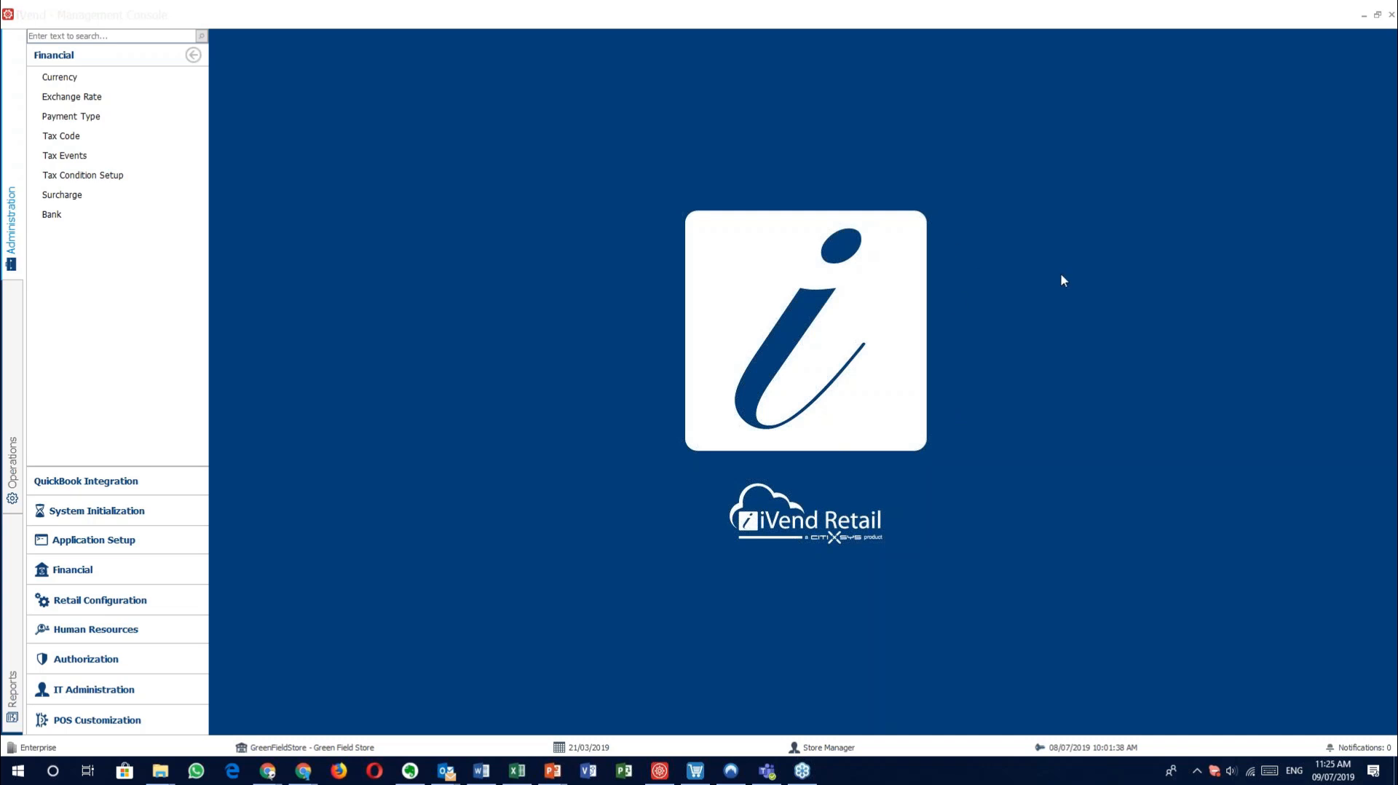
pyautogui.click(102, 78)
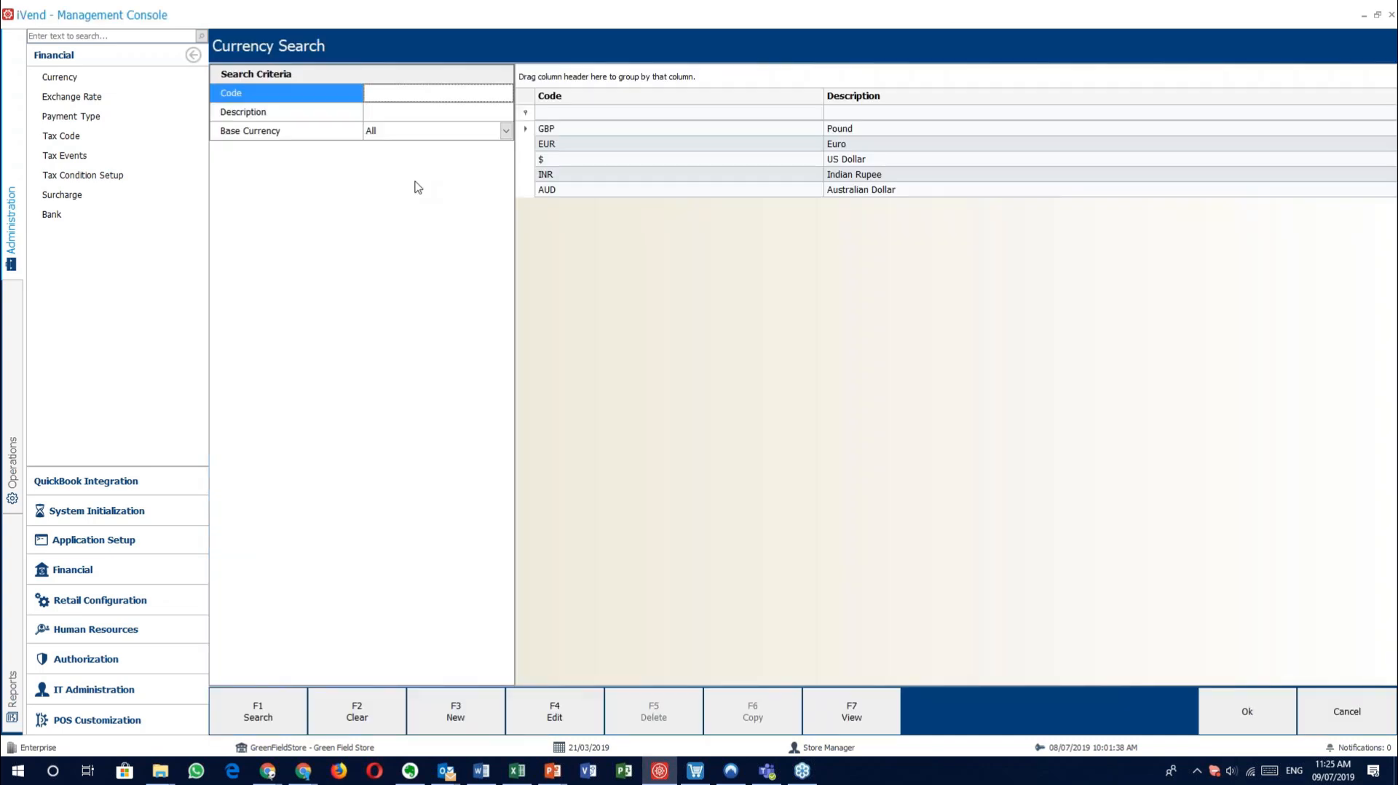
pyautogui.click(603, 160)
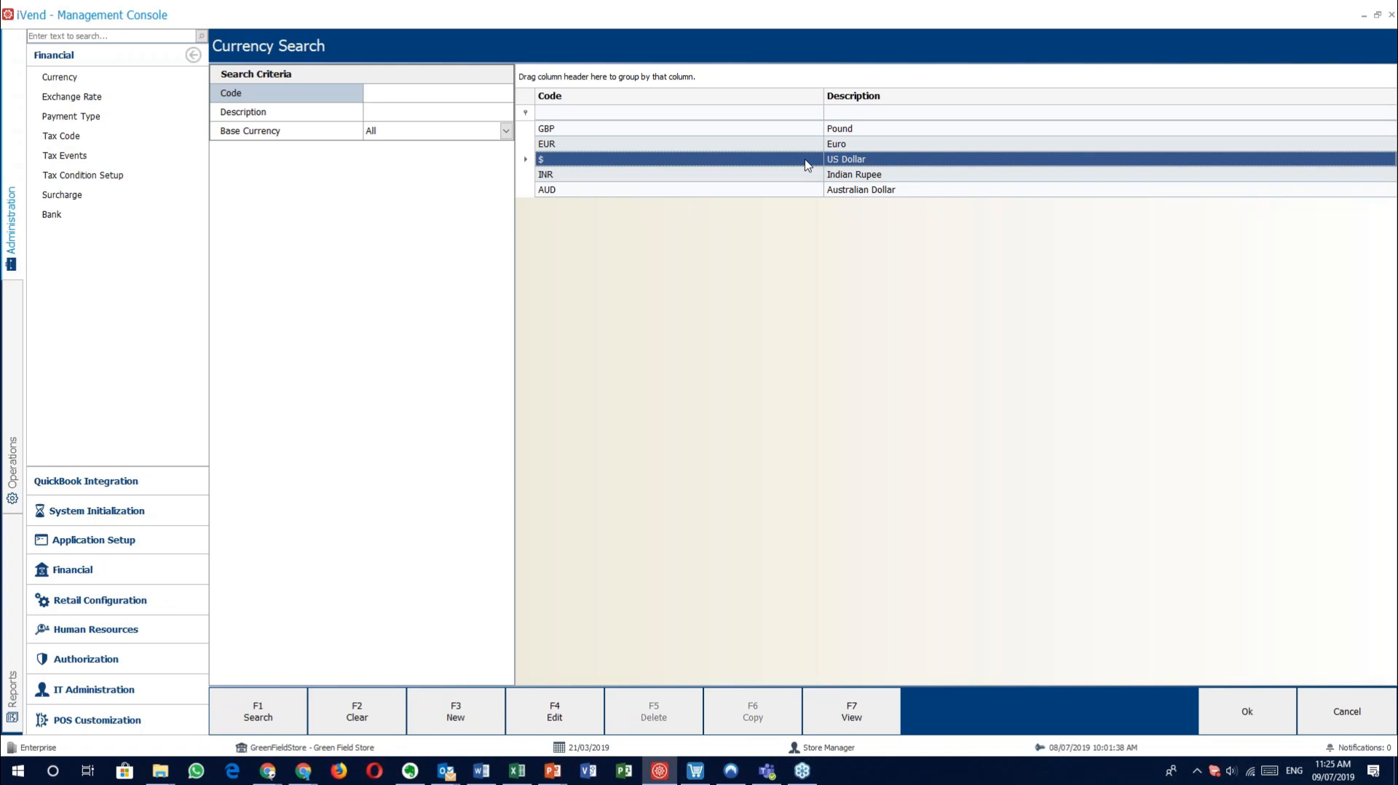
pyautogui.doubleClick(807, 162)
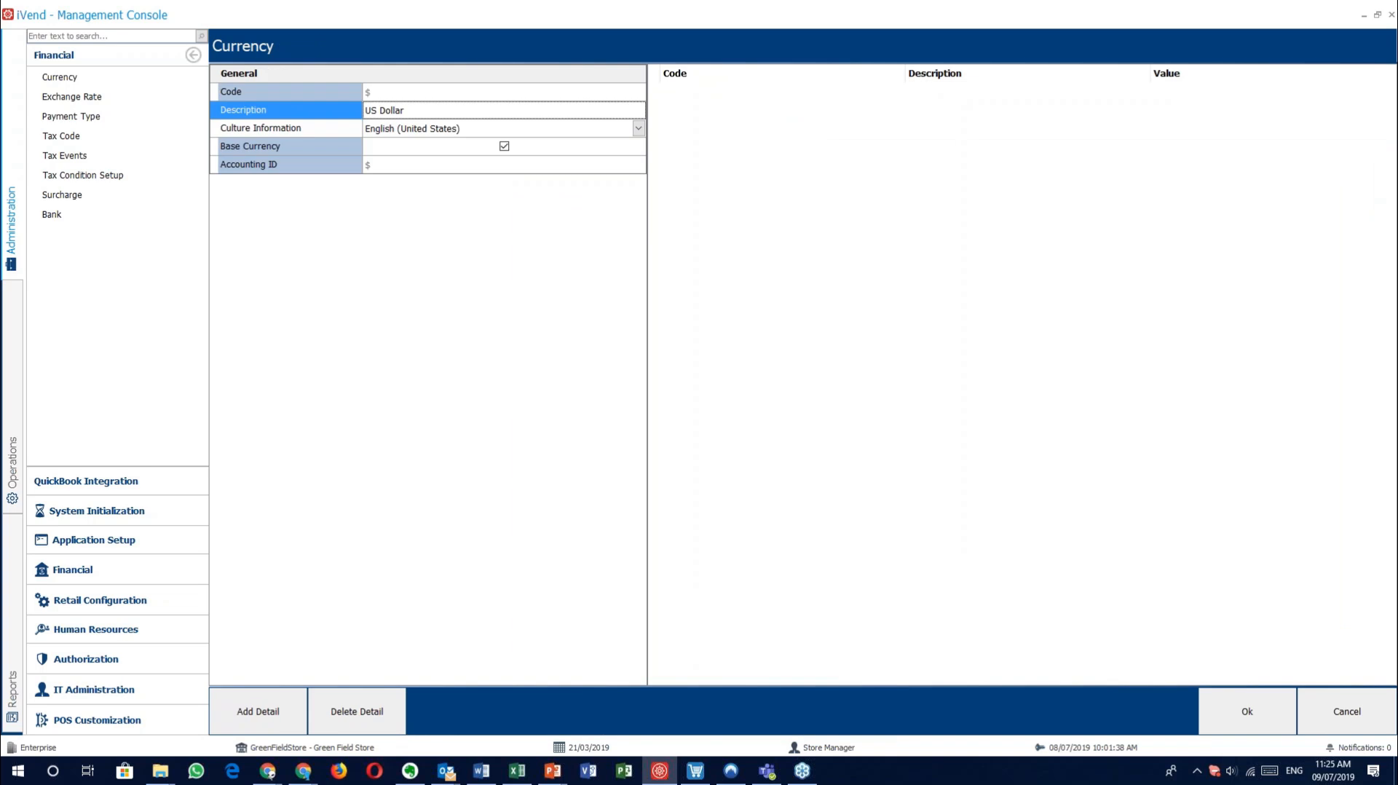
# Step: Review the US Dollar record's code, description, culture information and base currency fields
pyautogui.click(338, 146)
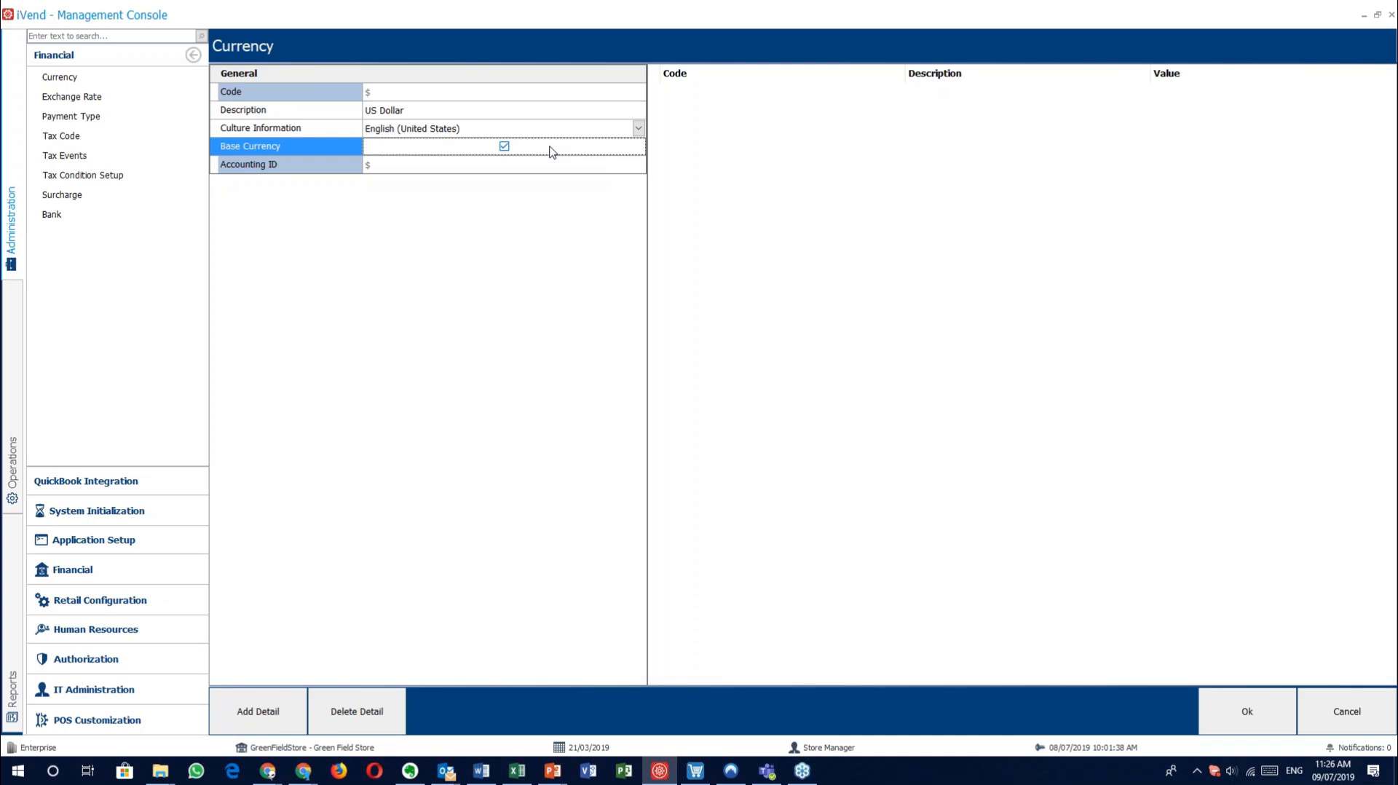
pyautogui.click(405, 98)
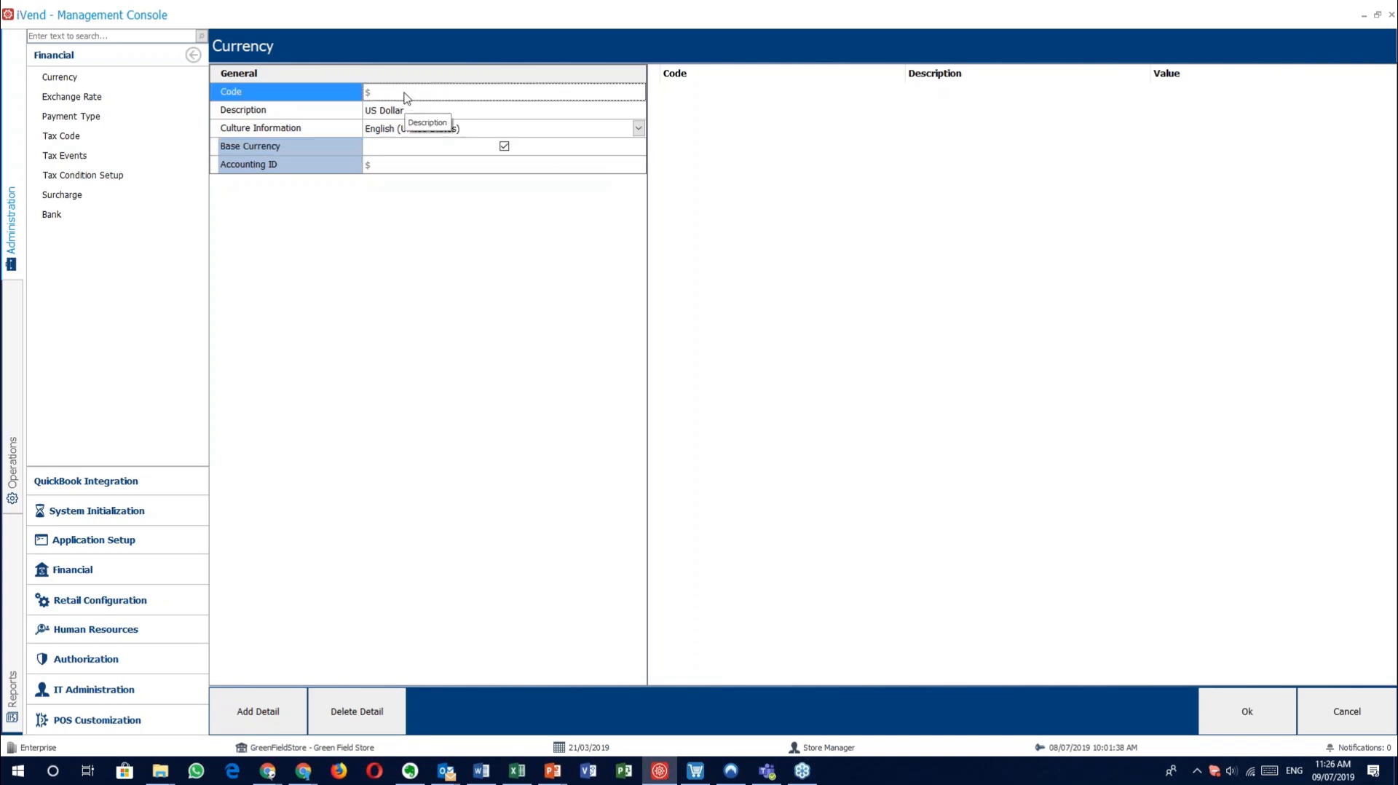
pyautogui.click(312, 110)
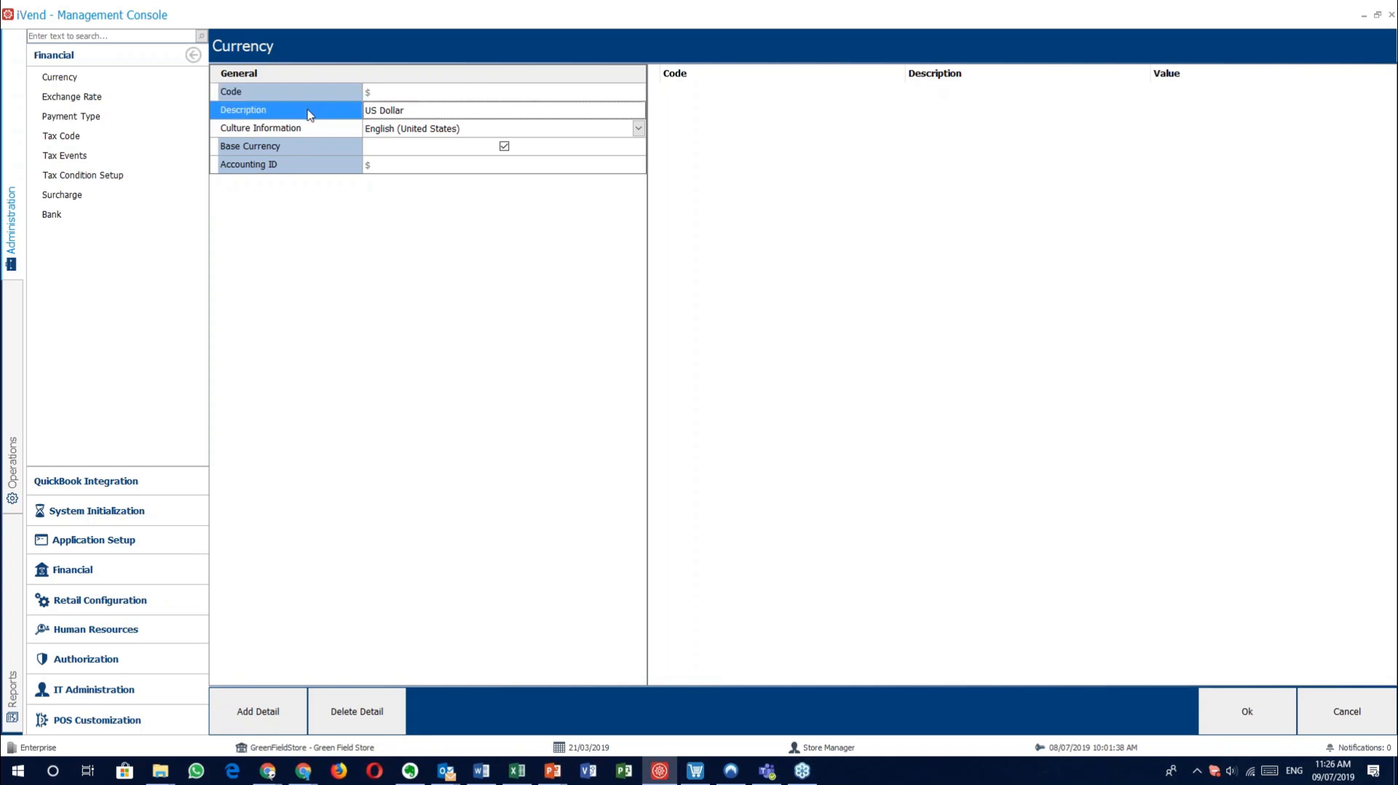
pyautogui.click(250, 130)
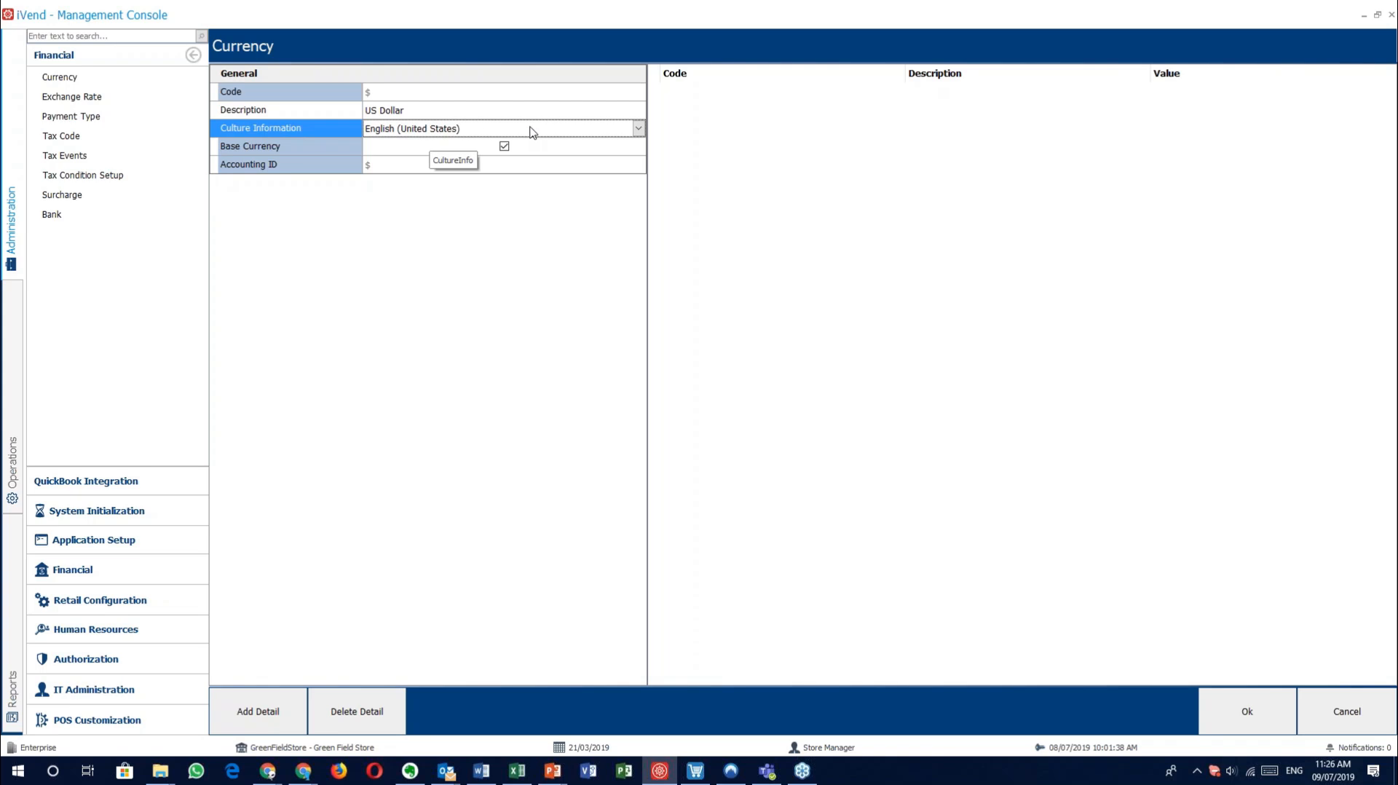
pyautogui.click(287, 151)
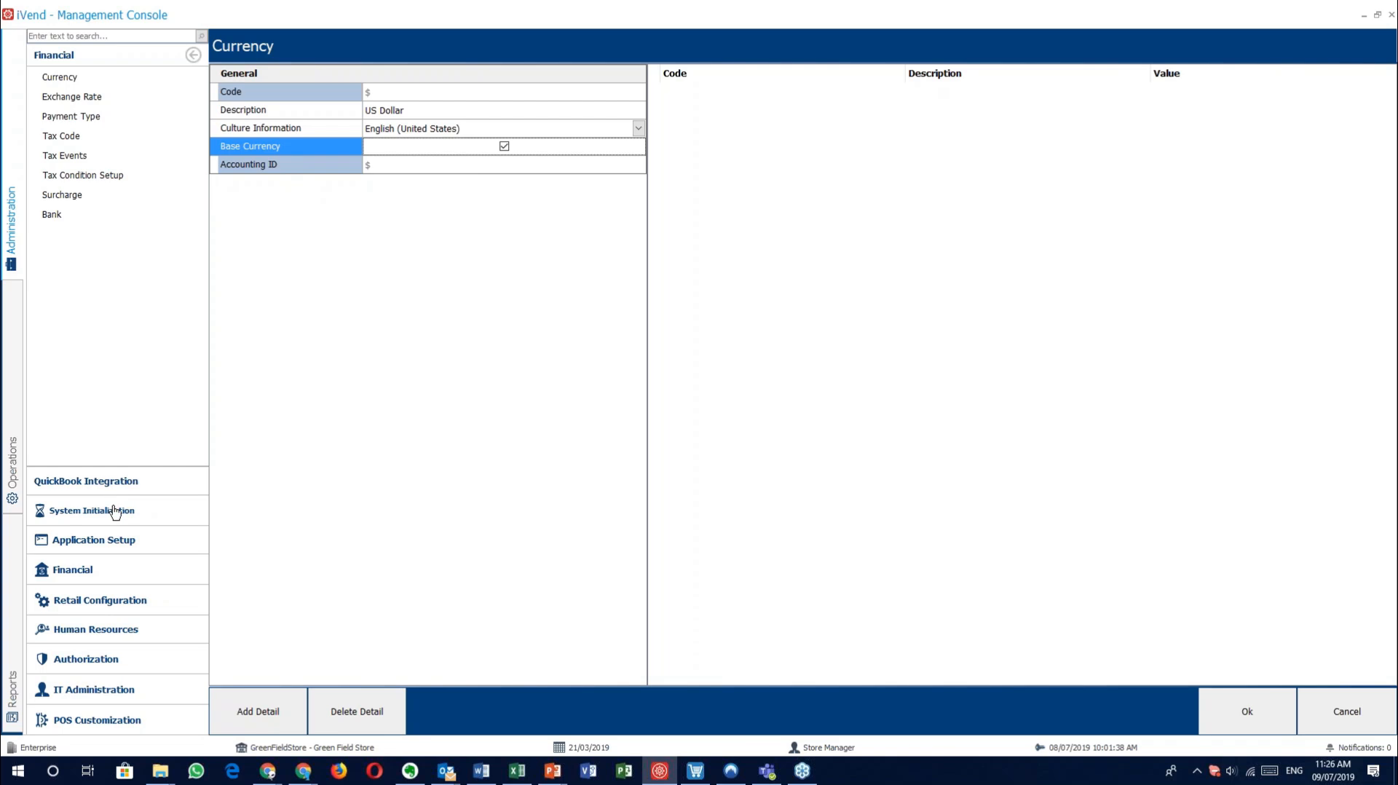
# Step: Check the culture info in the Enterprise Settings under System Initialization, and return to the currency record without saving
pyautogui.click(84, 510)
pyautogui.click(72, 76)
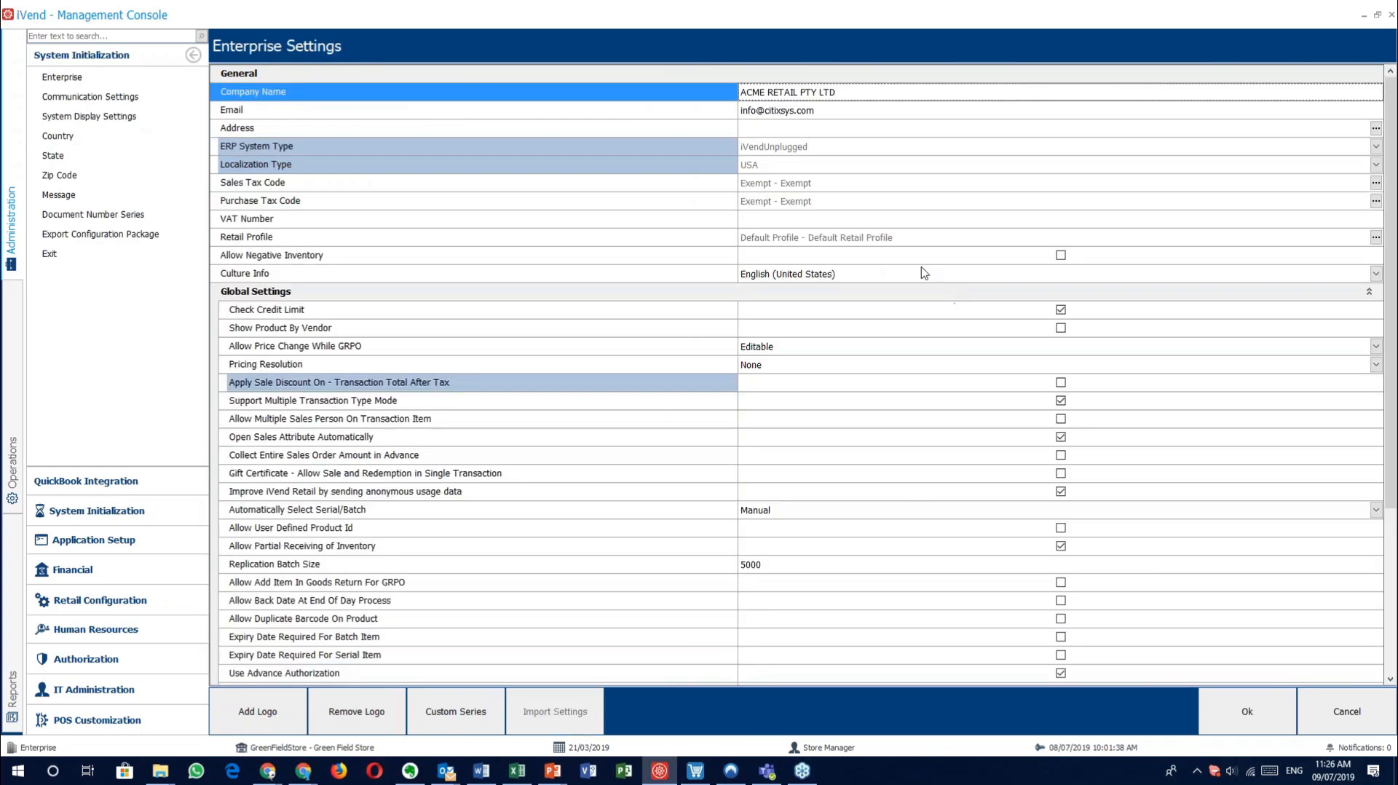
pyautogui.click(697, 273)
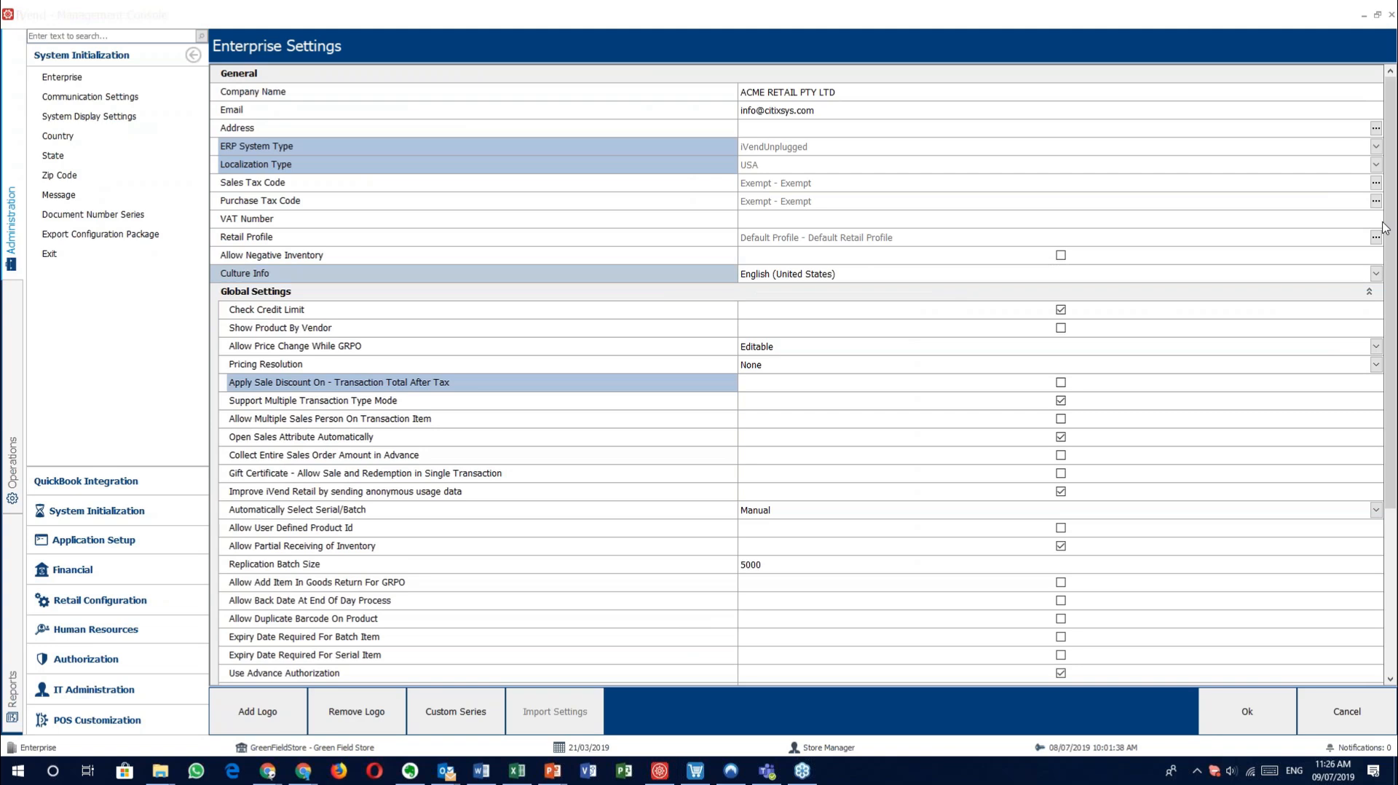
pyautogui.click(1351, 705)
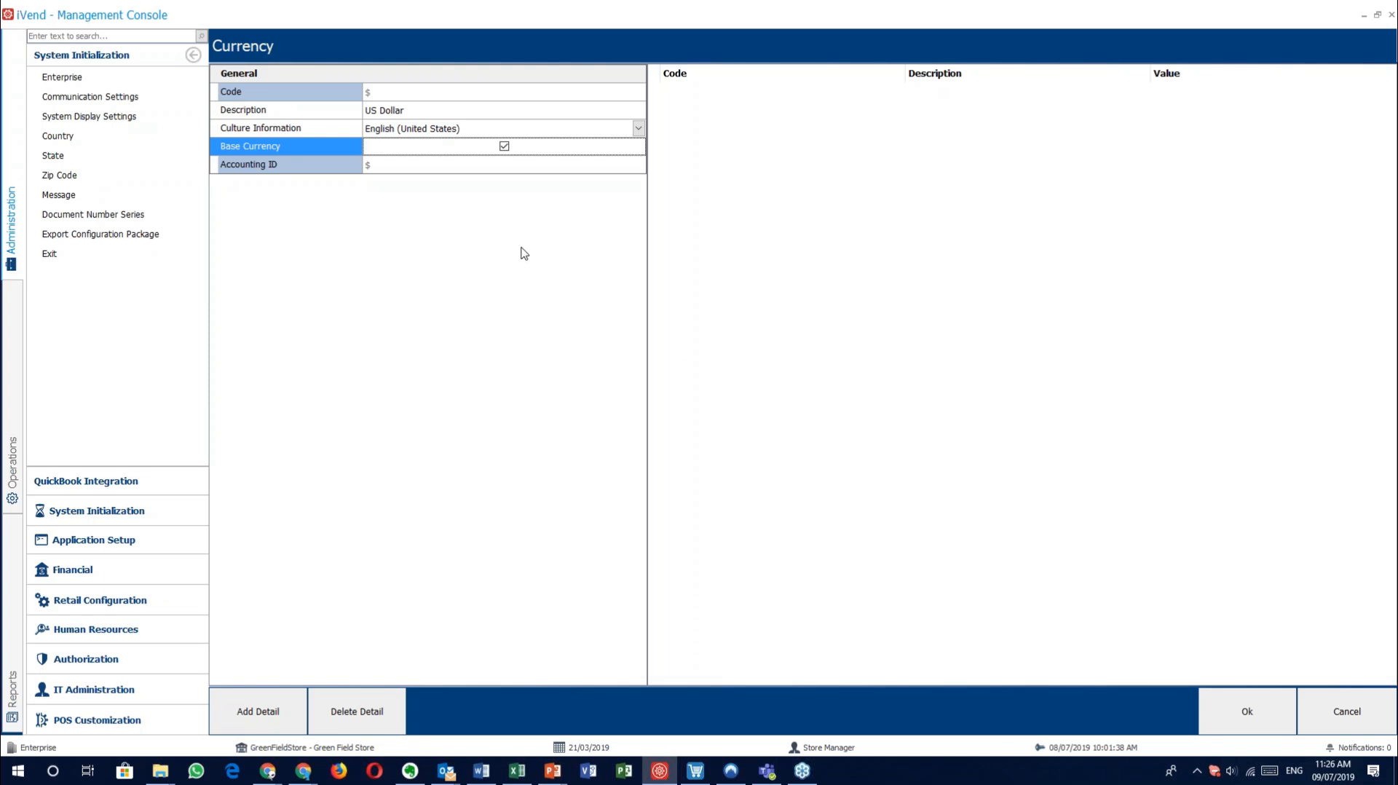
# Step: Add seven empty detail rows to the US Dollar currency
pyautogui.click(282, 703)
pyautogui.click(283, 703)
pyautogui.click(283, 703)
pyautogui.click(283, 702)
pyautogui.click(283, 703)
pyautogui.click(283, 703)
pyautogui.click(282, 702)
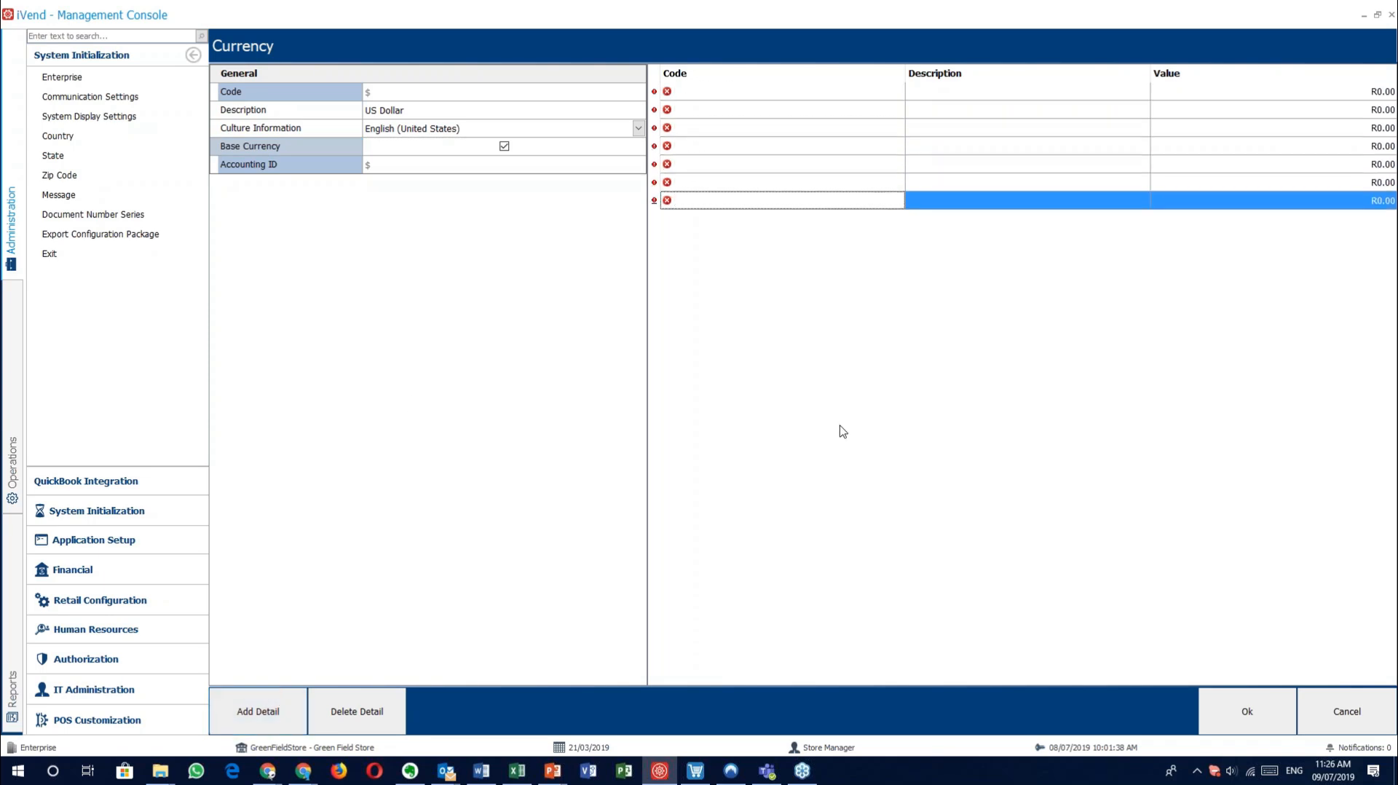
# Step: Fill in the first currency detail row with code R1, description 1 Rand and value 1
pyautogui.click(738, 93)
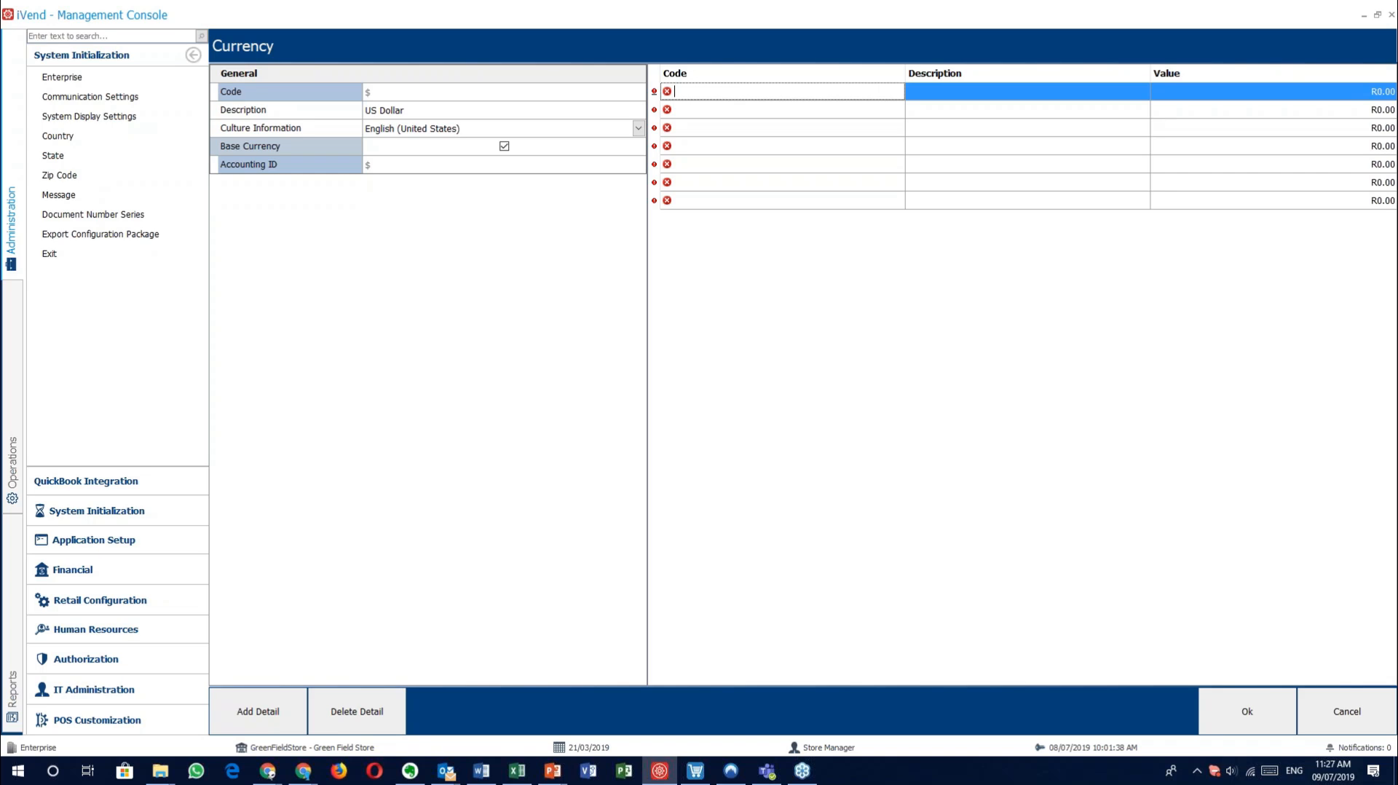
pyautogui.write('R1')
pyautogui.press('Tab')
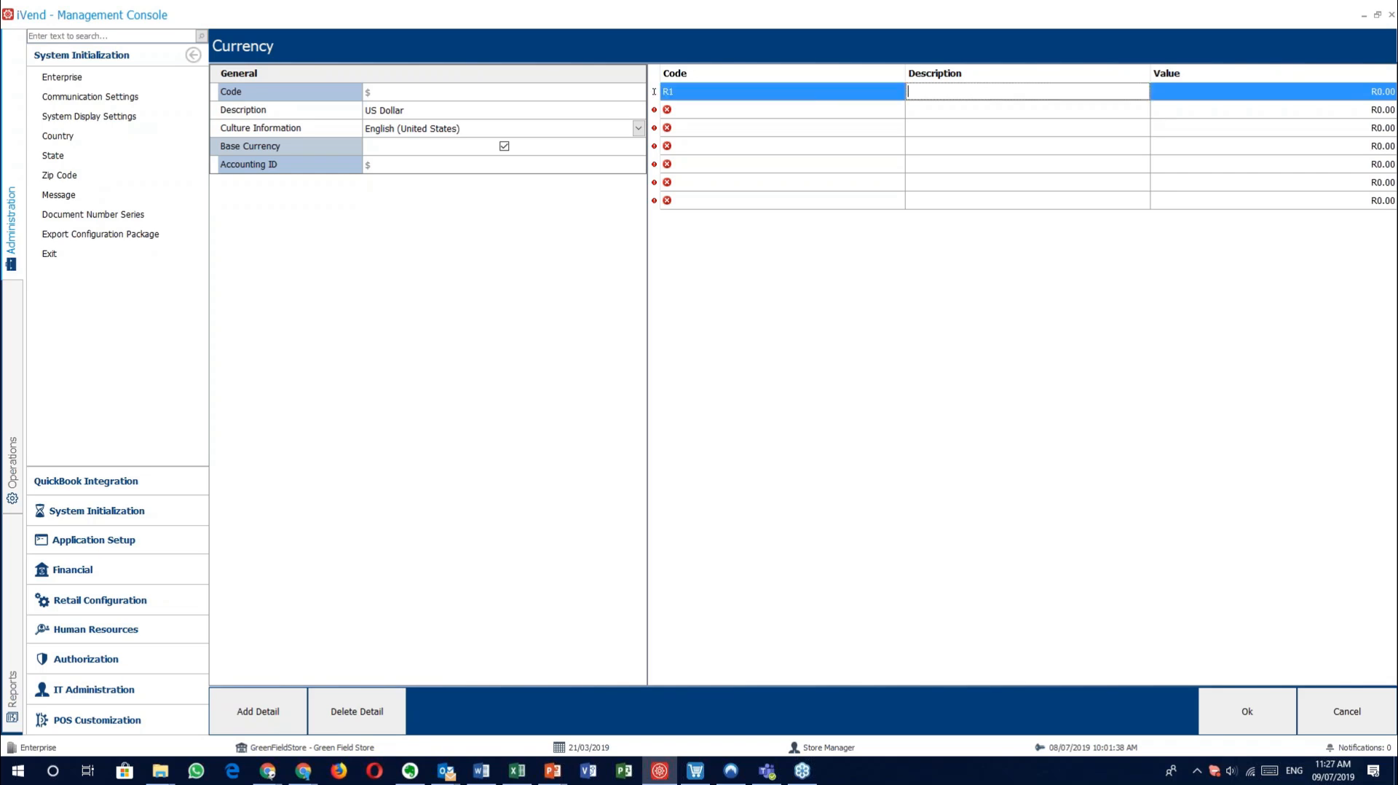
pyautogui.write('1 Rand')
pyautogui.press('Tab')
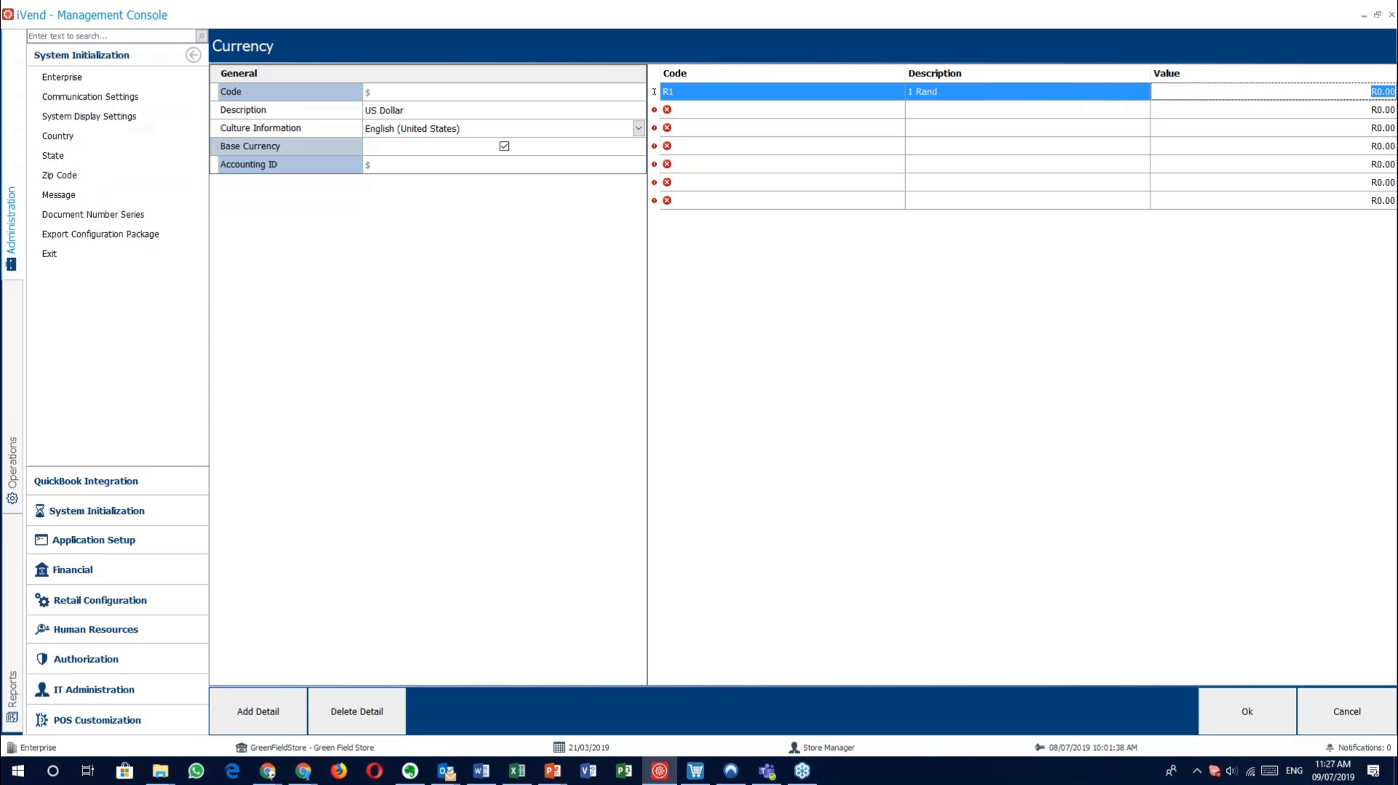
pyautogui.write('1')
pyautogui.press('Tab')
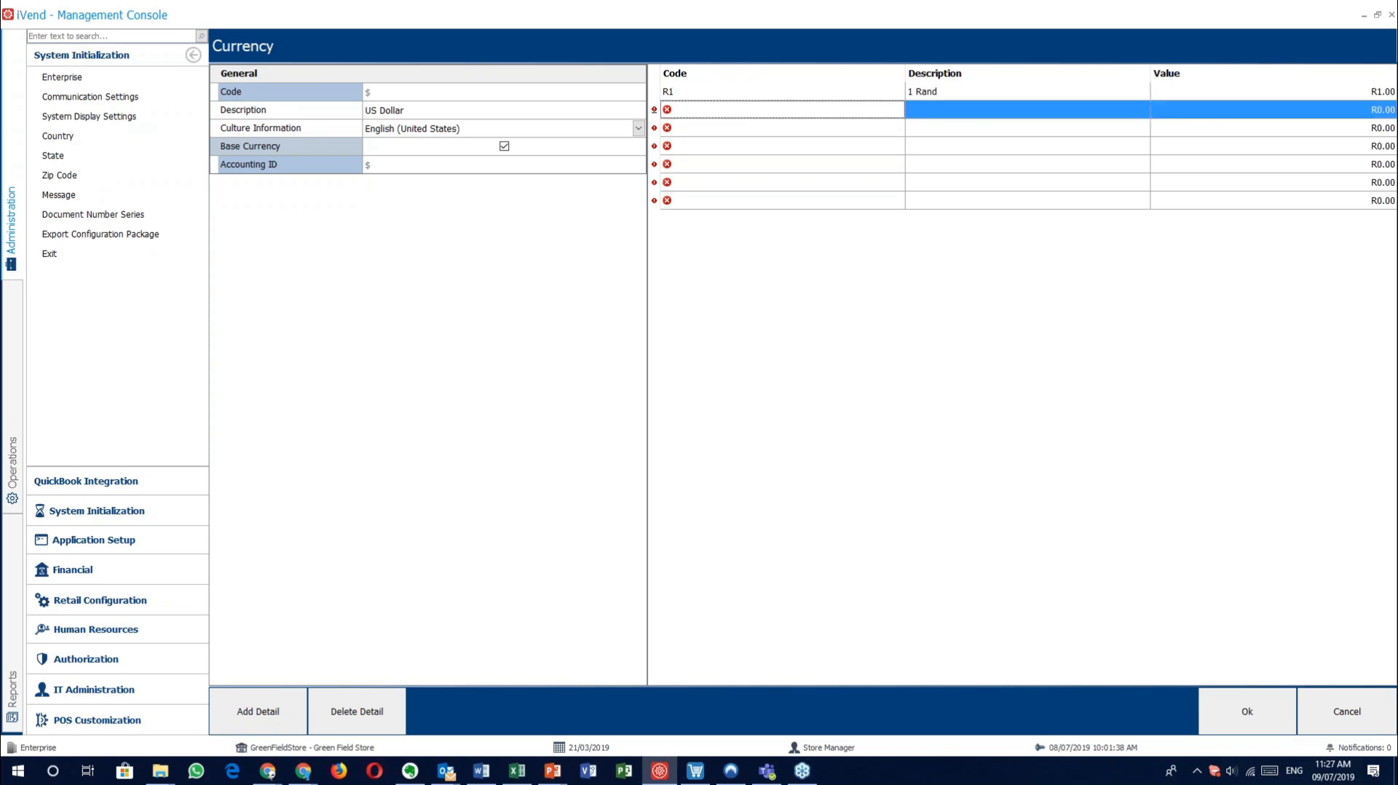
# Step: Fill in the second currency detail row with code R2, description 2 Rand and value 2
pyautogui.write('R2')
pyautogui.press('Tab')
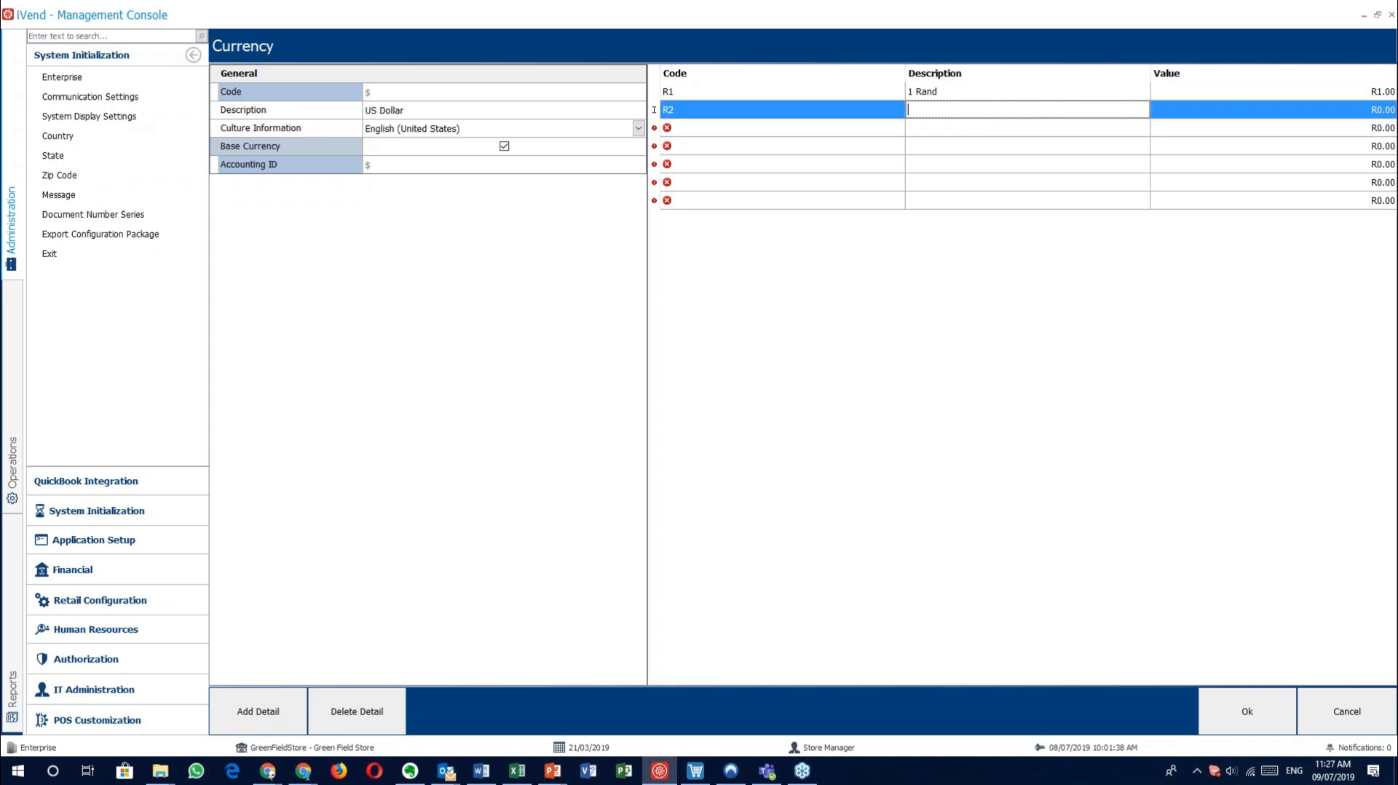
pyautogui.write('2 Rand')
pyautogui.press('Tab')
pyautogui.write('2')
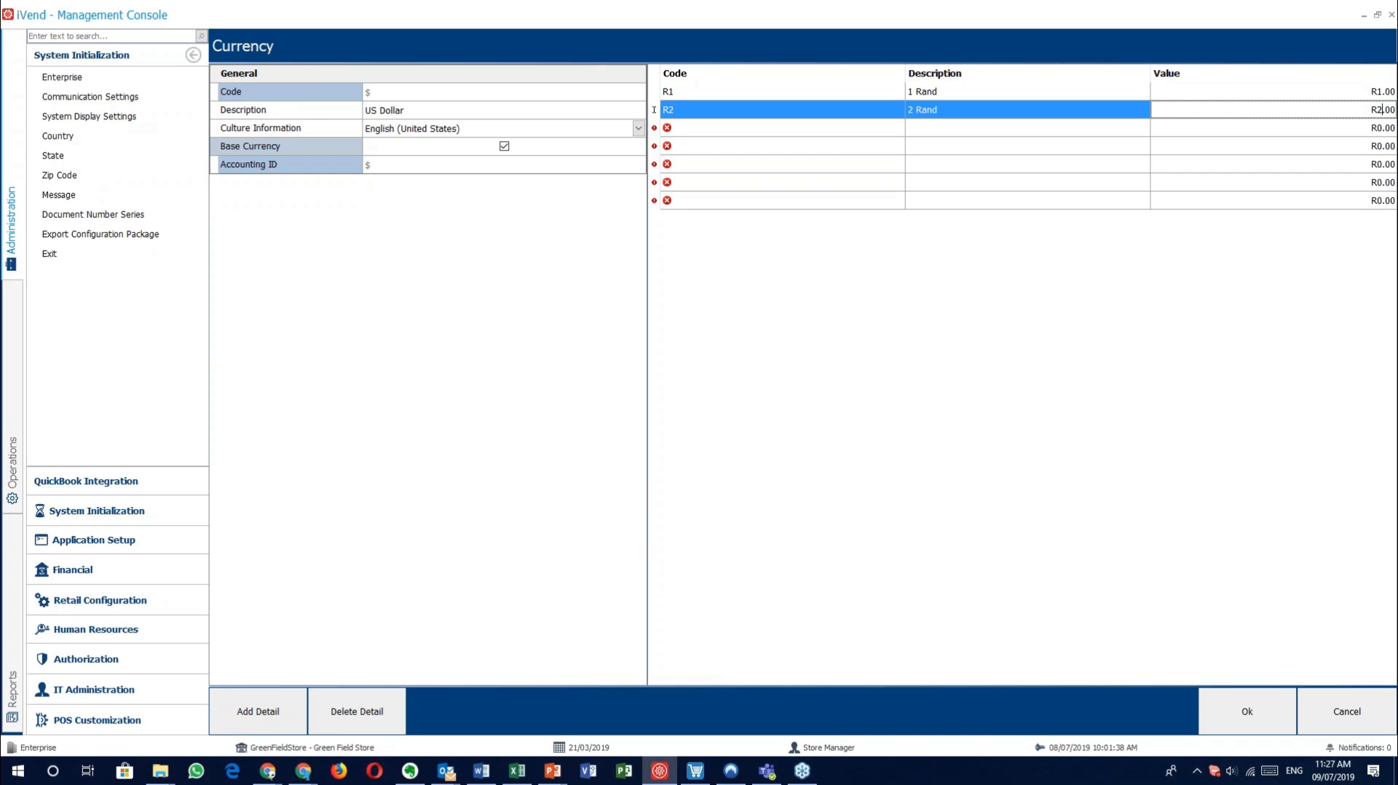
pyautogui.press('Tab')
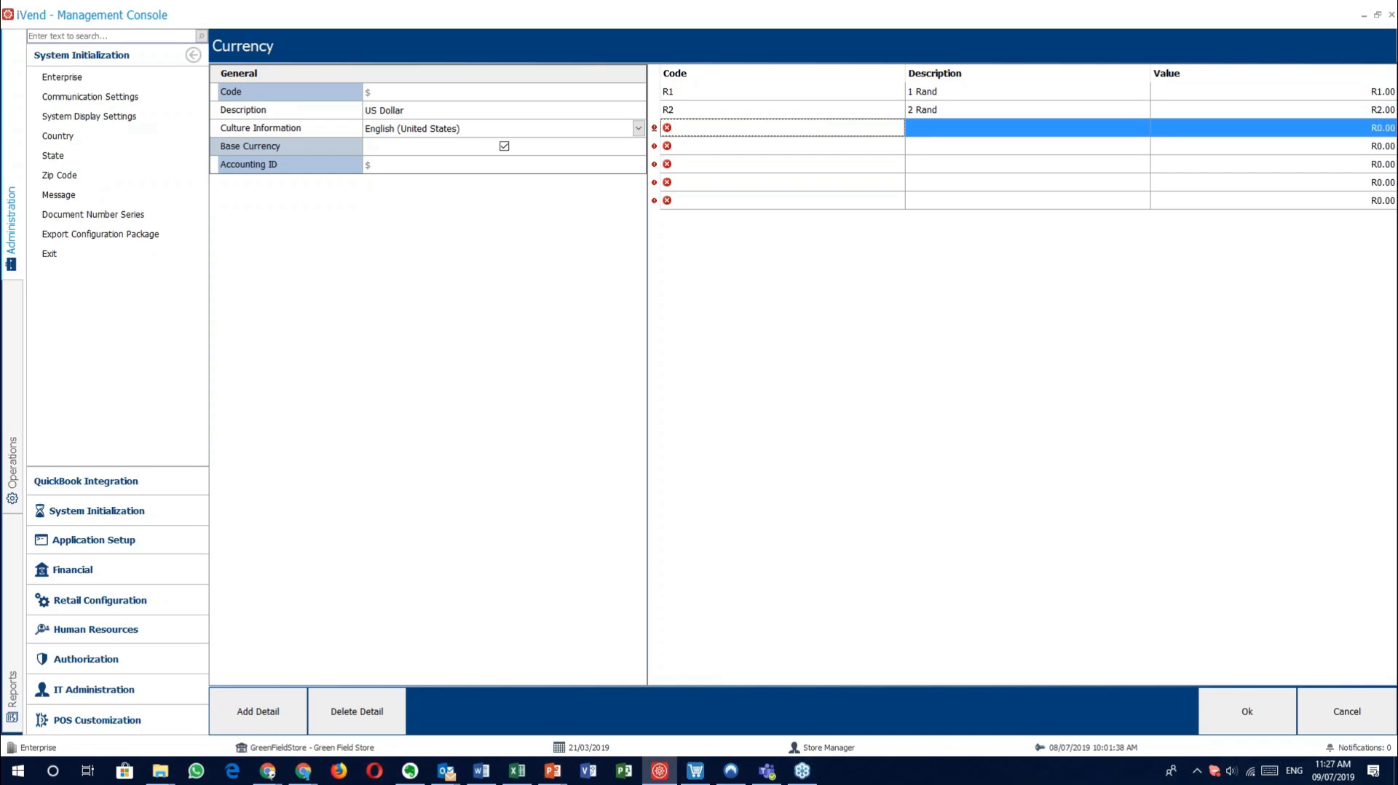
# Step: Fill in the third currency detail row with code 10c, description 10 cents and value 0.1, and close the currency without saving
pyautogui.write('10c')
pyautogui.press('Tab')
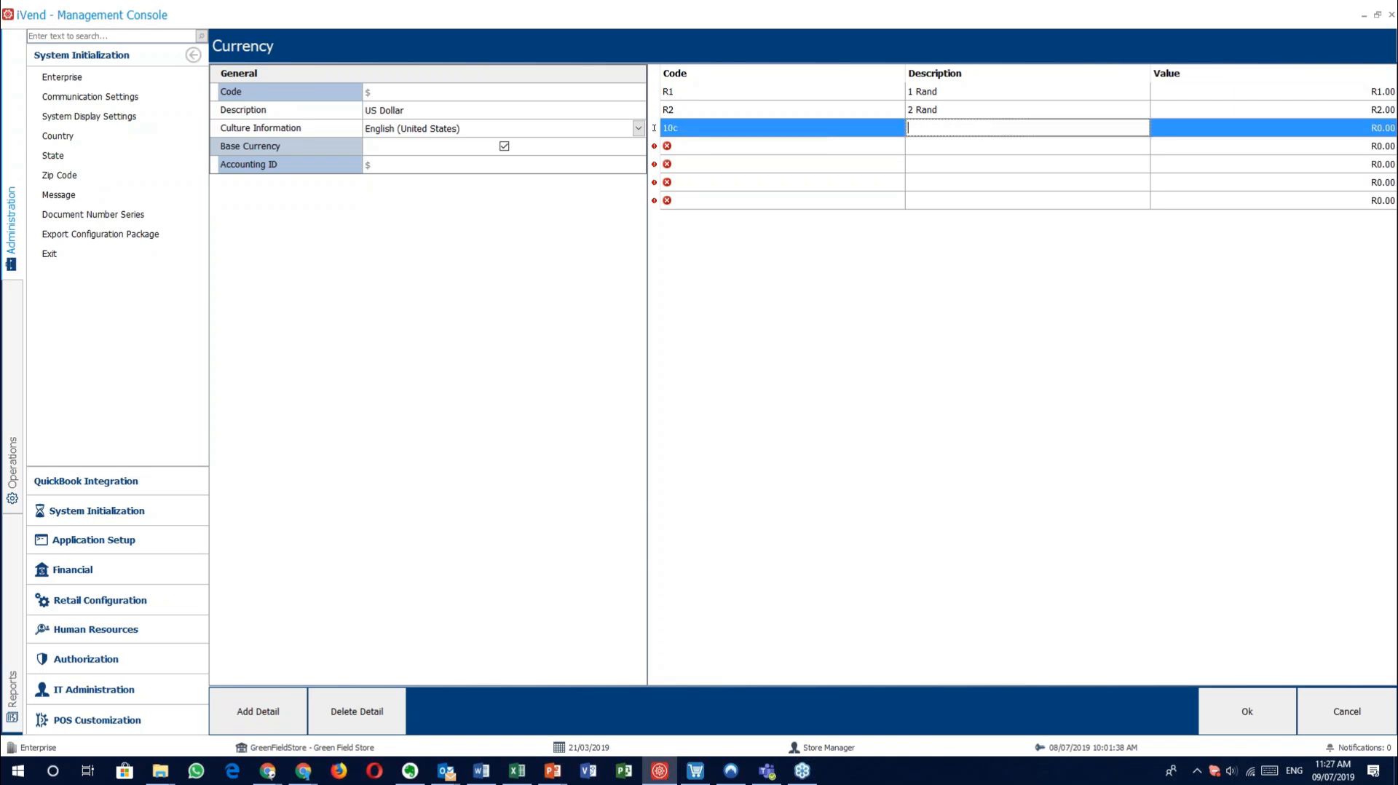
pyautogui.write('10 cents')
pyautogui.press('Tab')
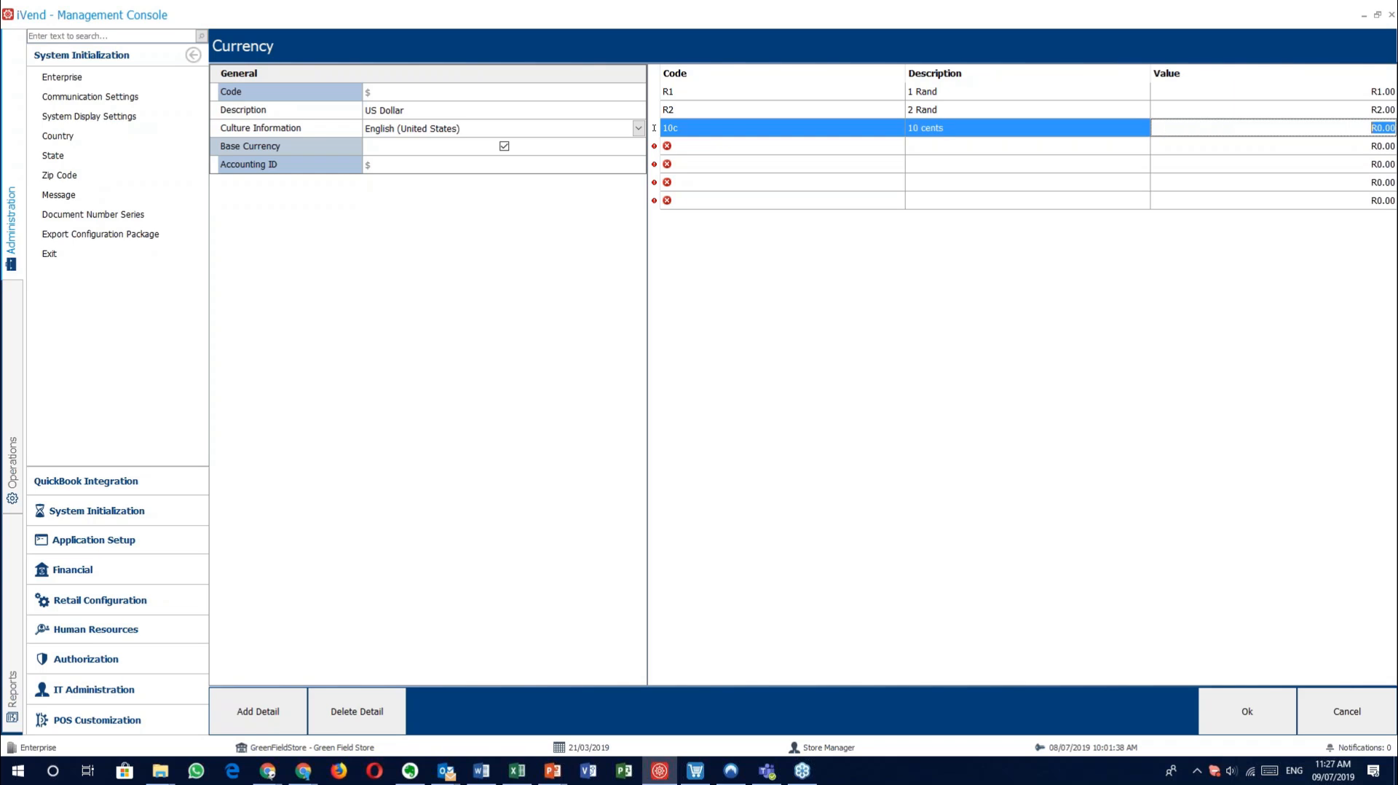
pyautogui.write('0.1')
pyautogui.press('Tab')
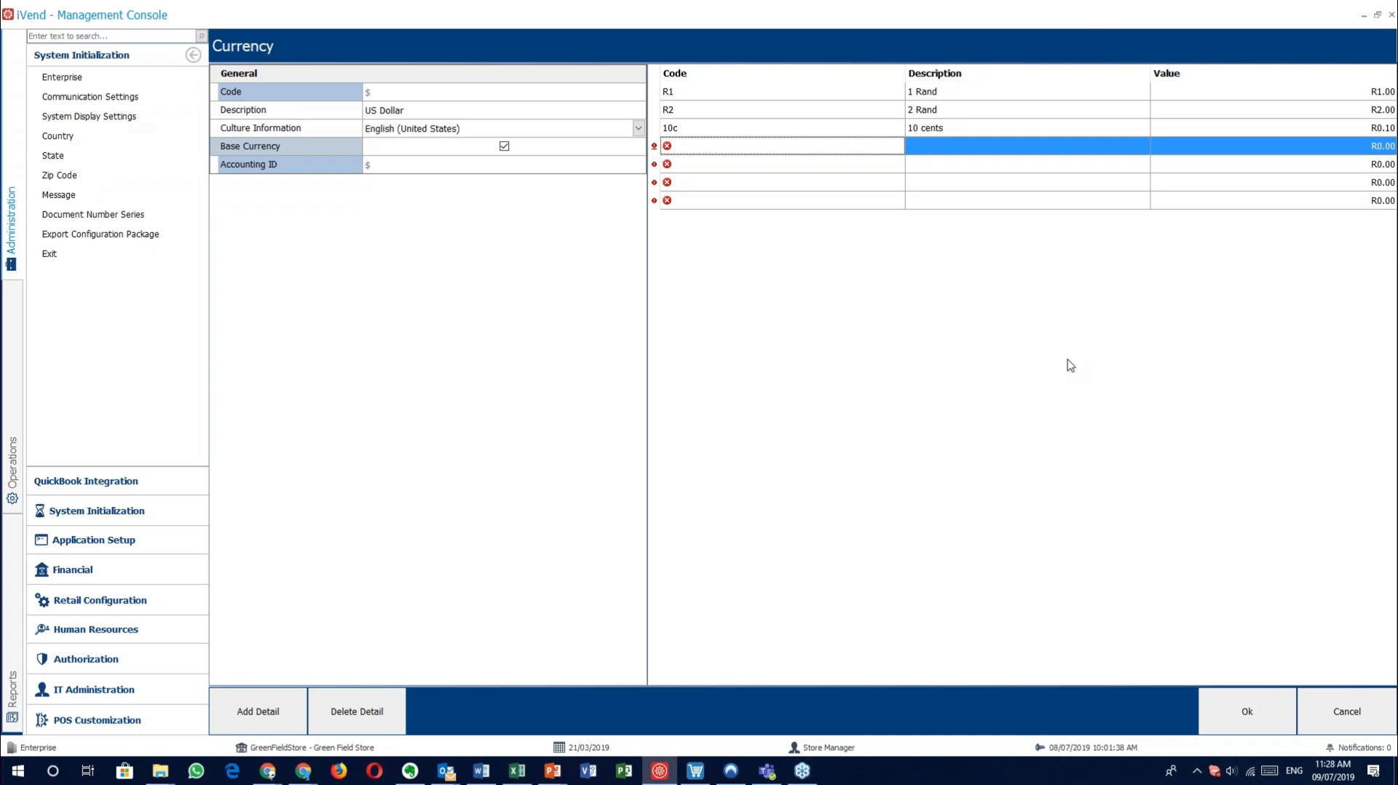
pyautogui.click(1361, 712)
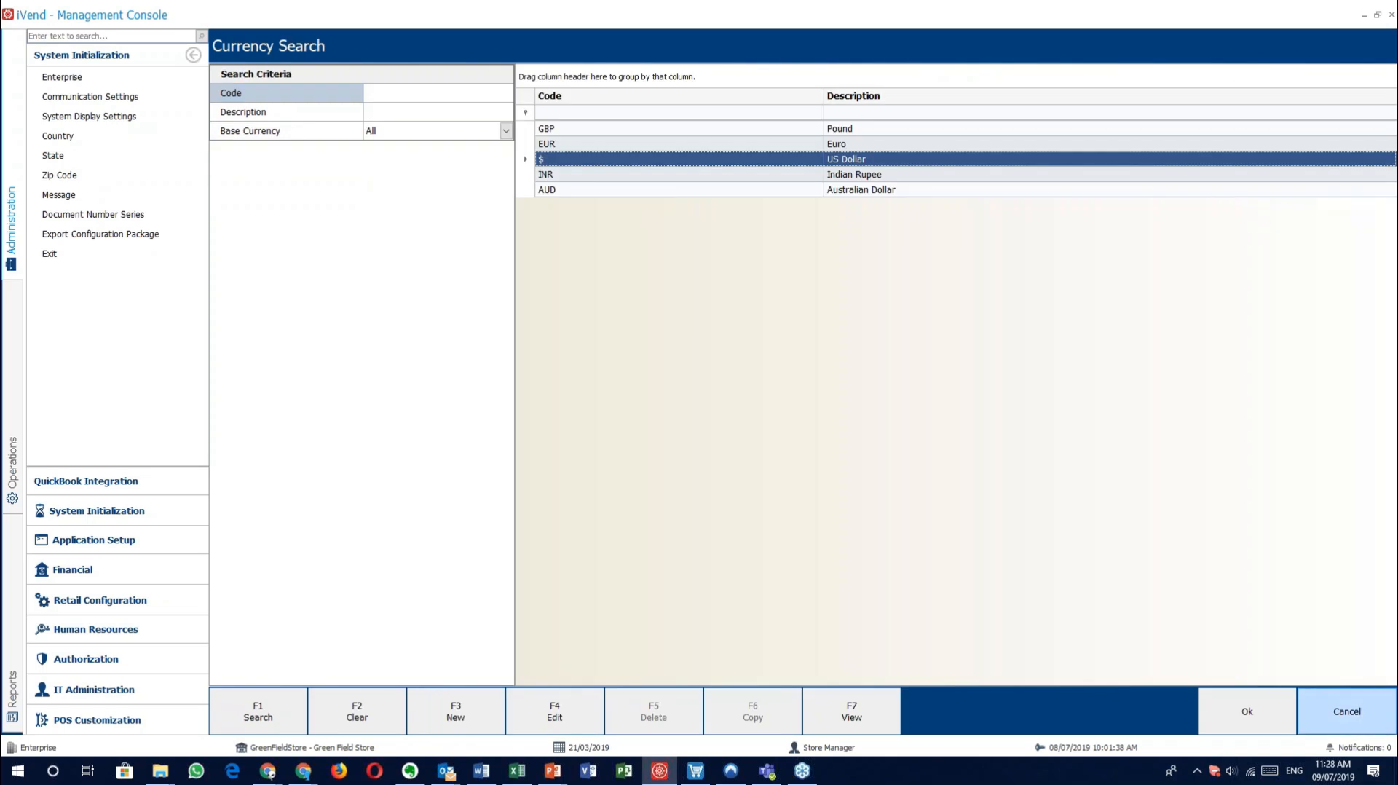
pyautogui.click(1347, 712)
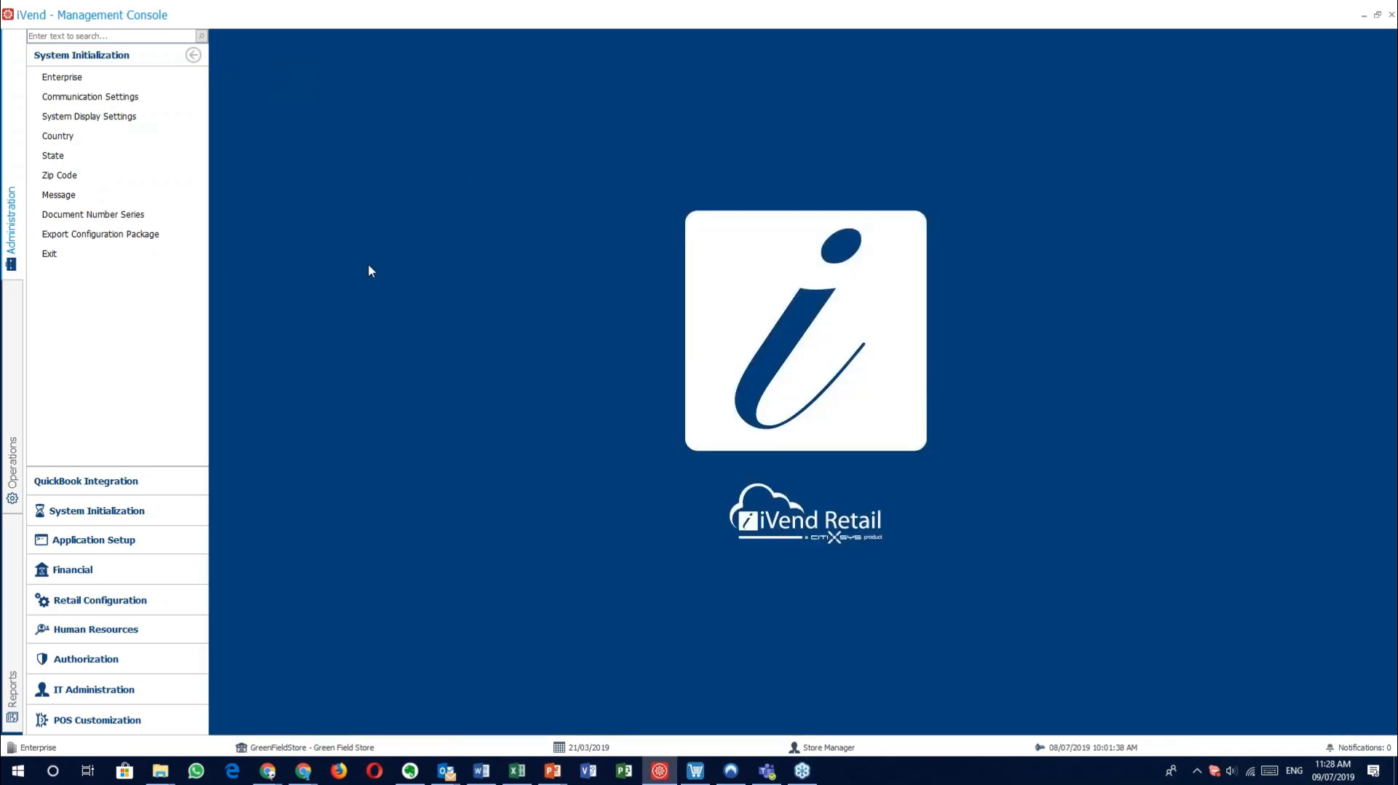
# Step: Open the currency list from the Financial functions again and go through its entries from GBP to AUD
pyautogui.click(127, 572)
pyautogui.click(80, 97)
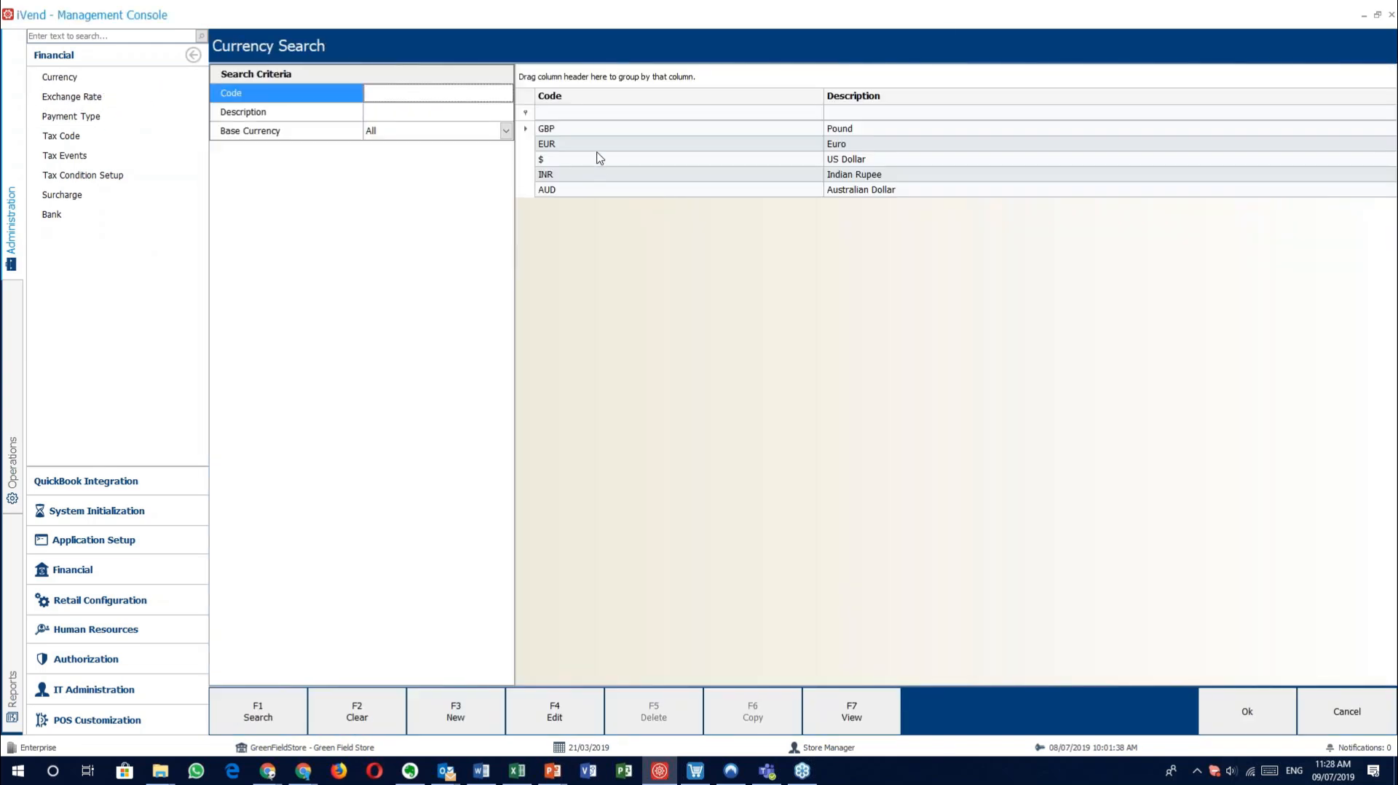
pyautogui.click(603, 158)
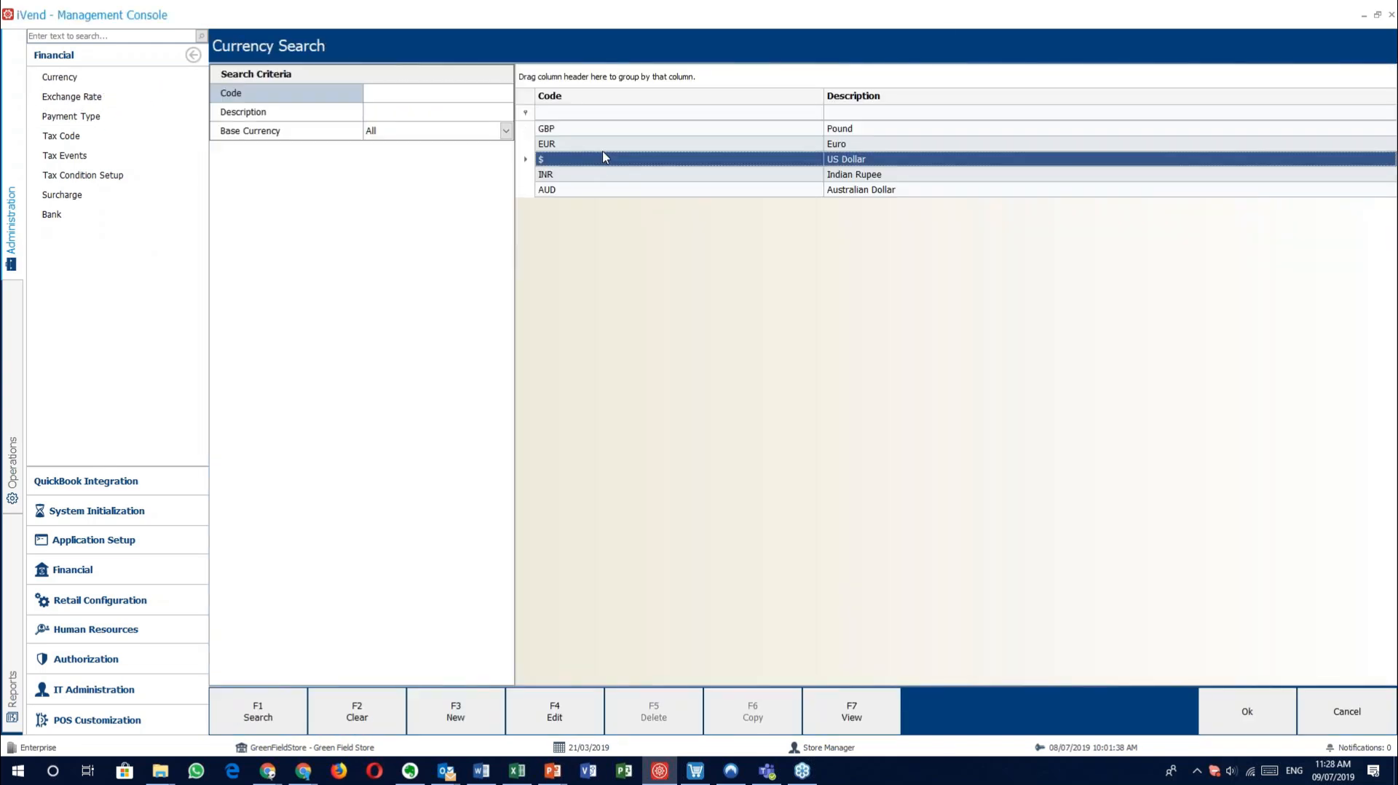
pyautogui.click(619, 129)
pyautogui.click(624, 144)
pyautogui.click(631, 158)
pyautogui.click(638, 176)
pyautogui.click(643, 193)
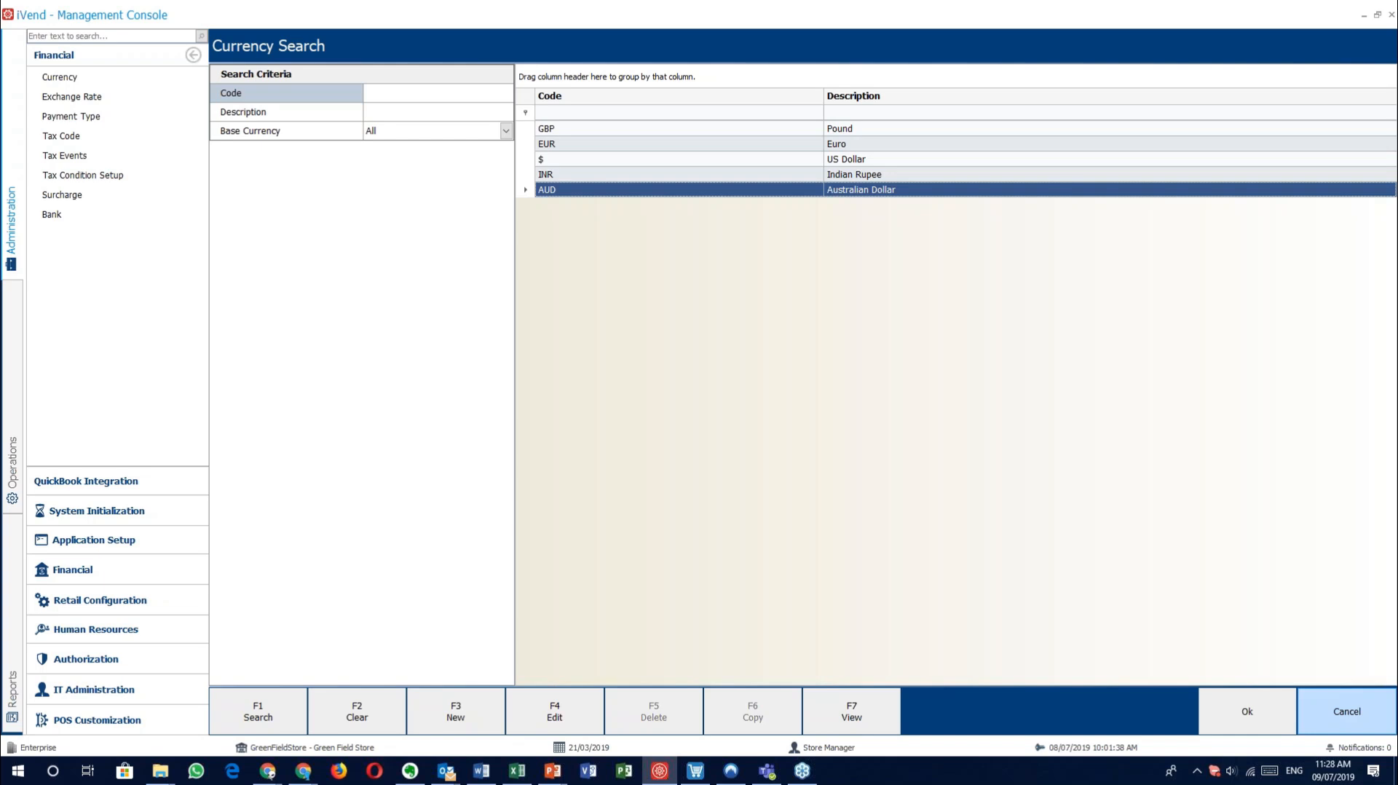
# Step: Close the currency list, open the exchange rates and set the date range from 01/03/2019 to 31/03/2019
pyautogui.click(1347, 711)
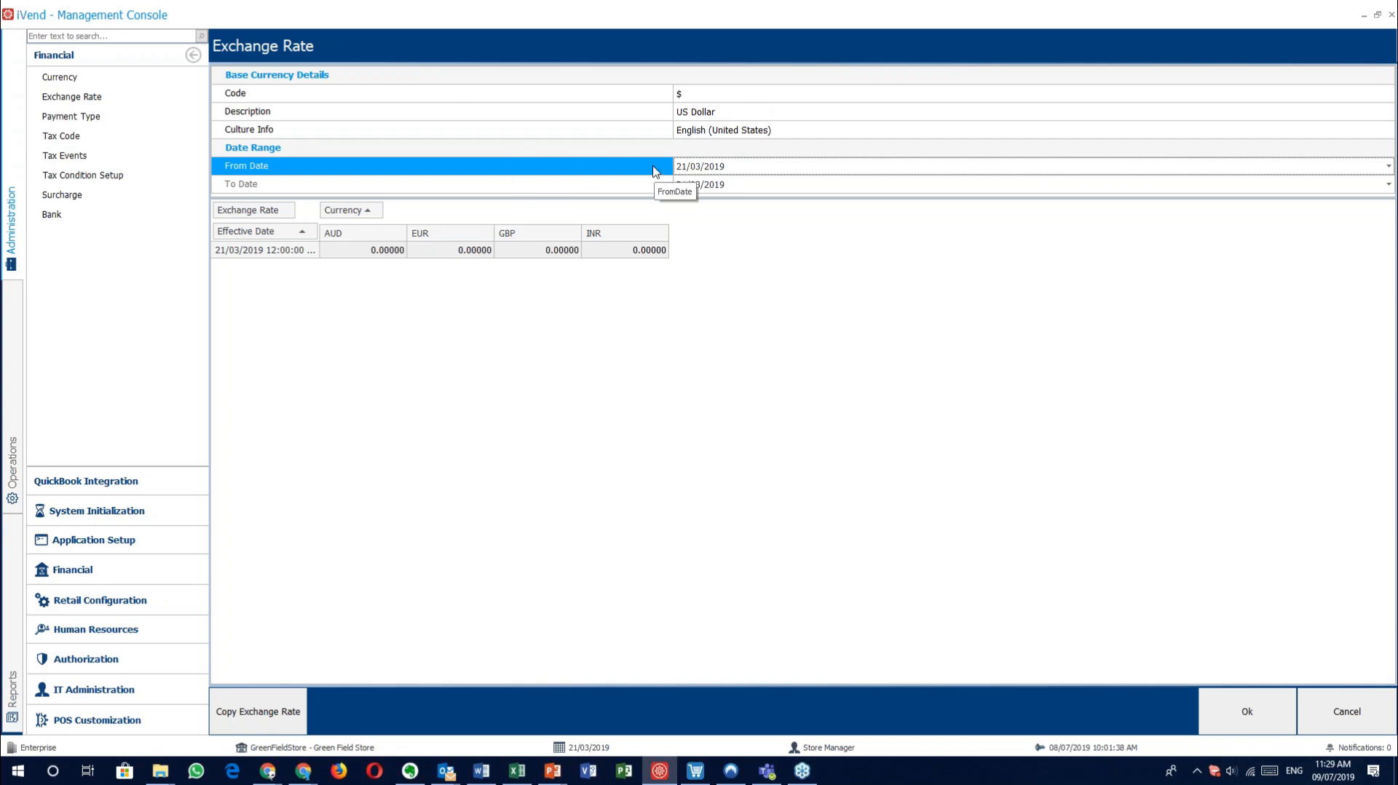
pyautogui.click(754, 166)
pyautogui.click(1388, 167)
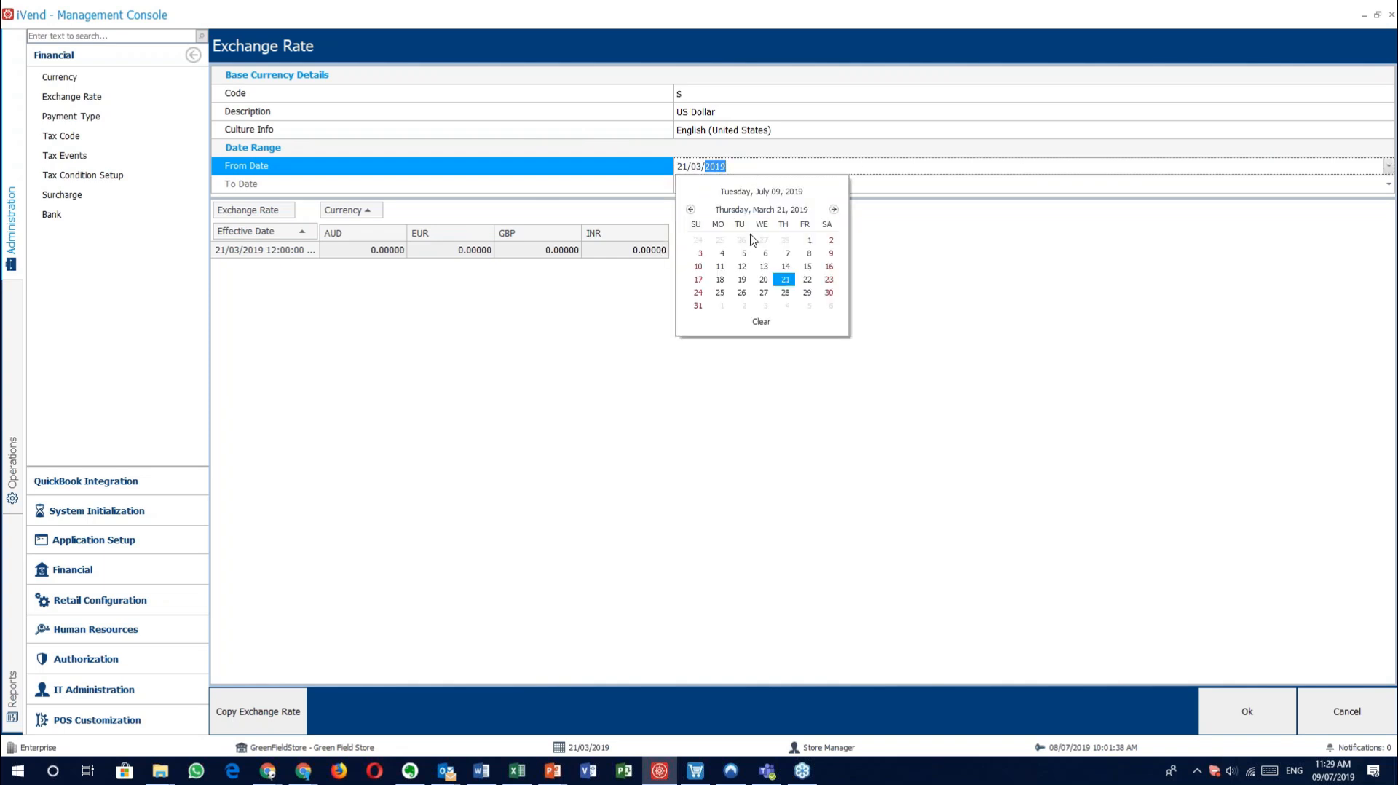
pyautogui.click(699, 254)
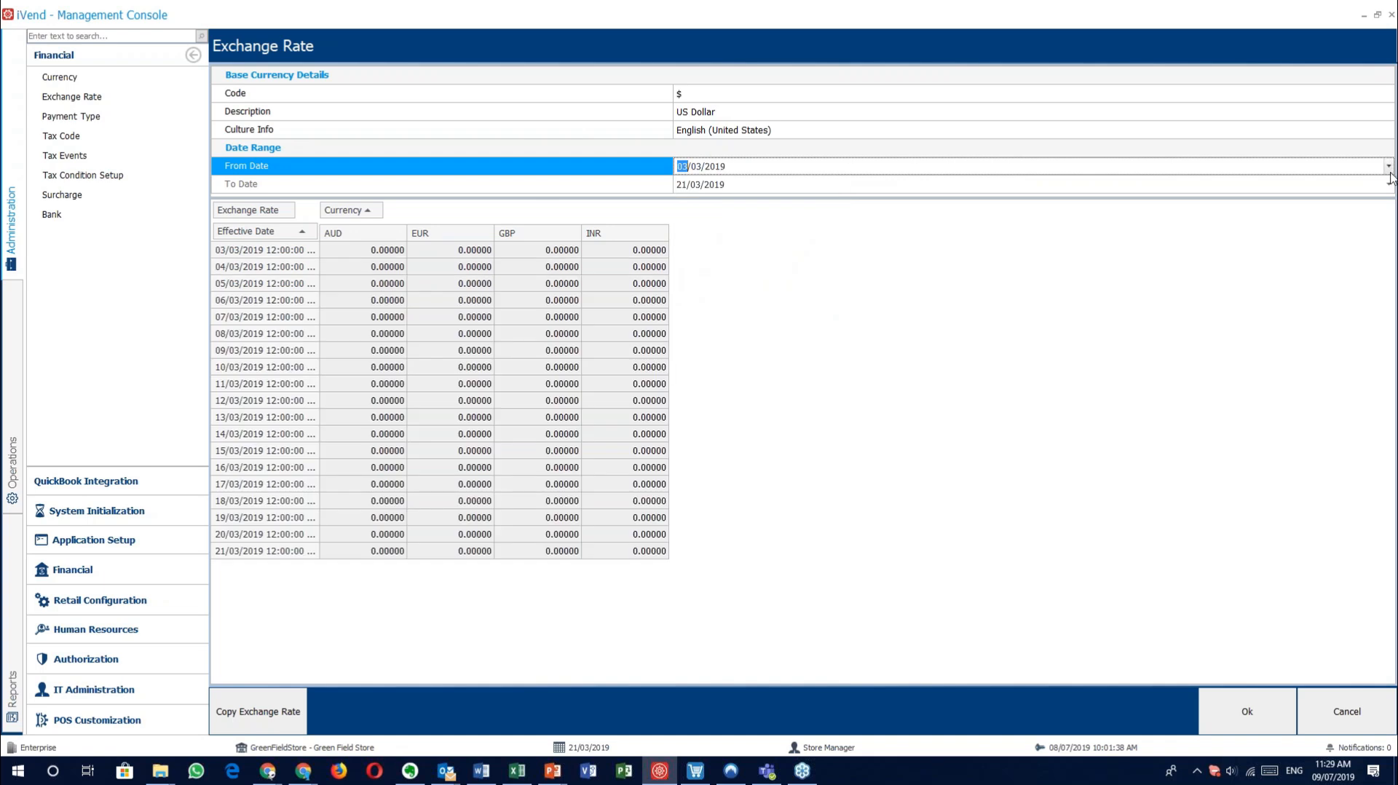
pyautogui.click(1388, 167)
pyautogui.click(807, 241)
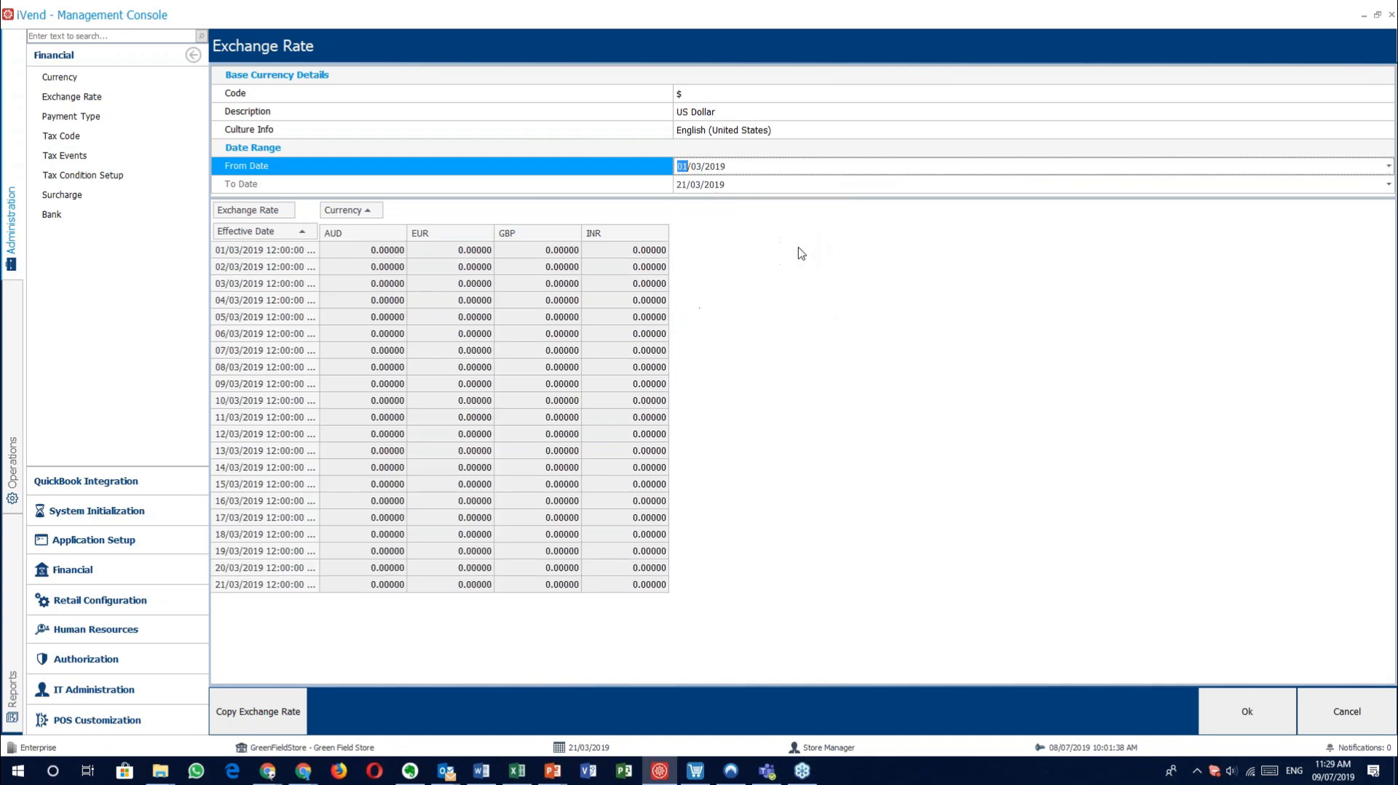
pyautogui.click(1184, 189)
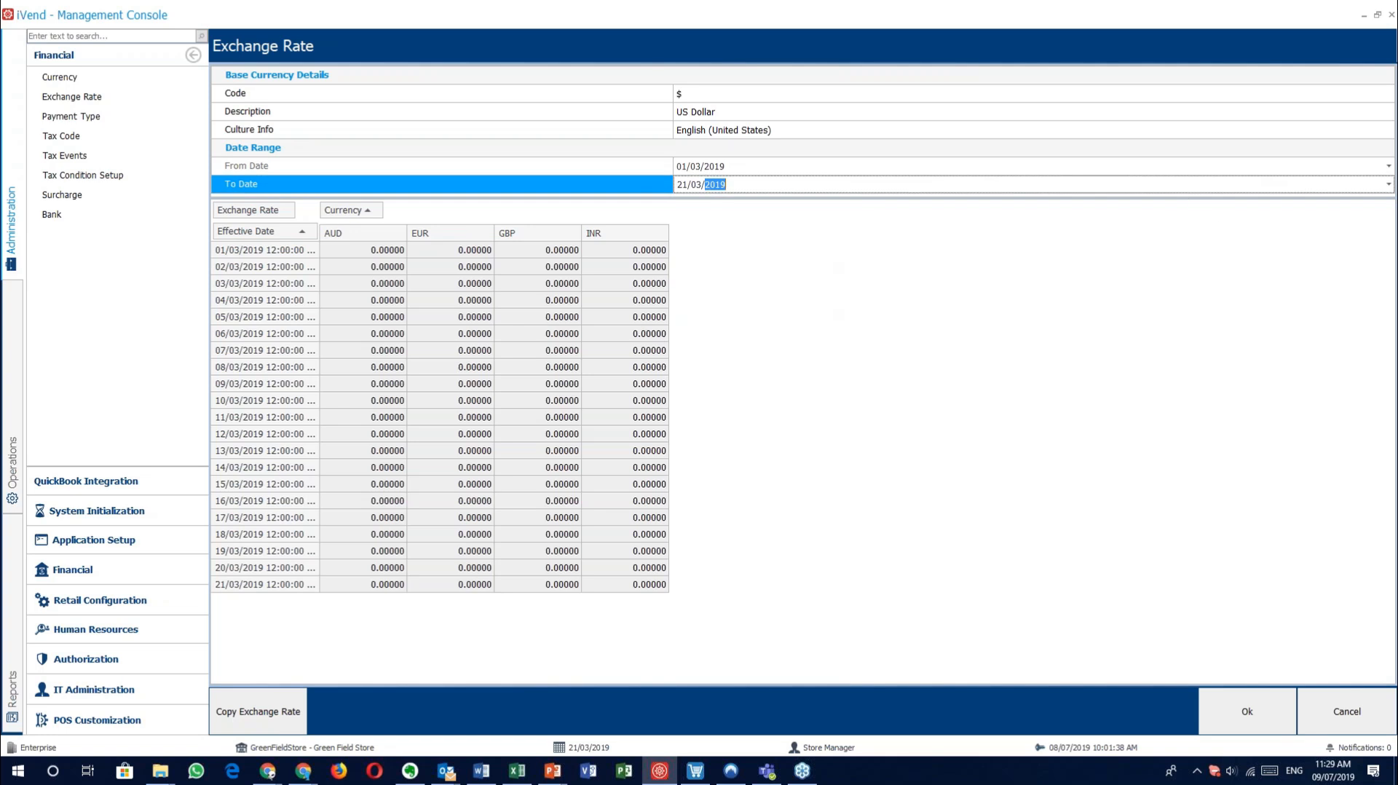
pyautogui.click(1388, 185)
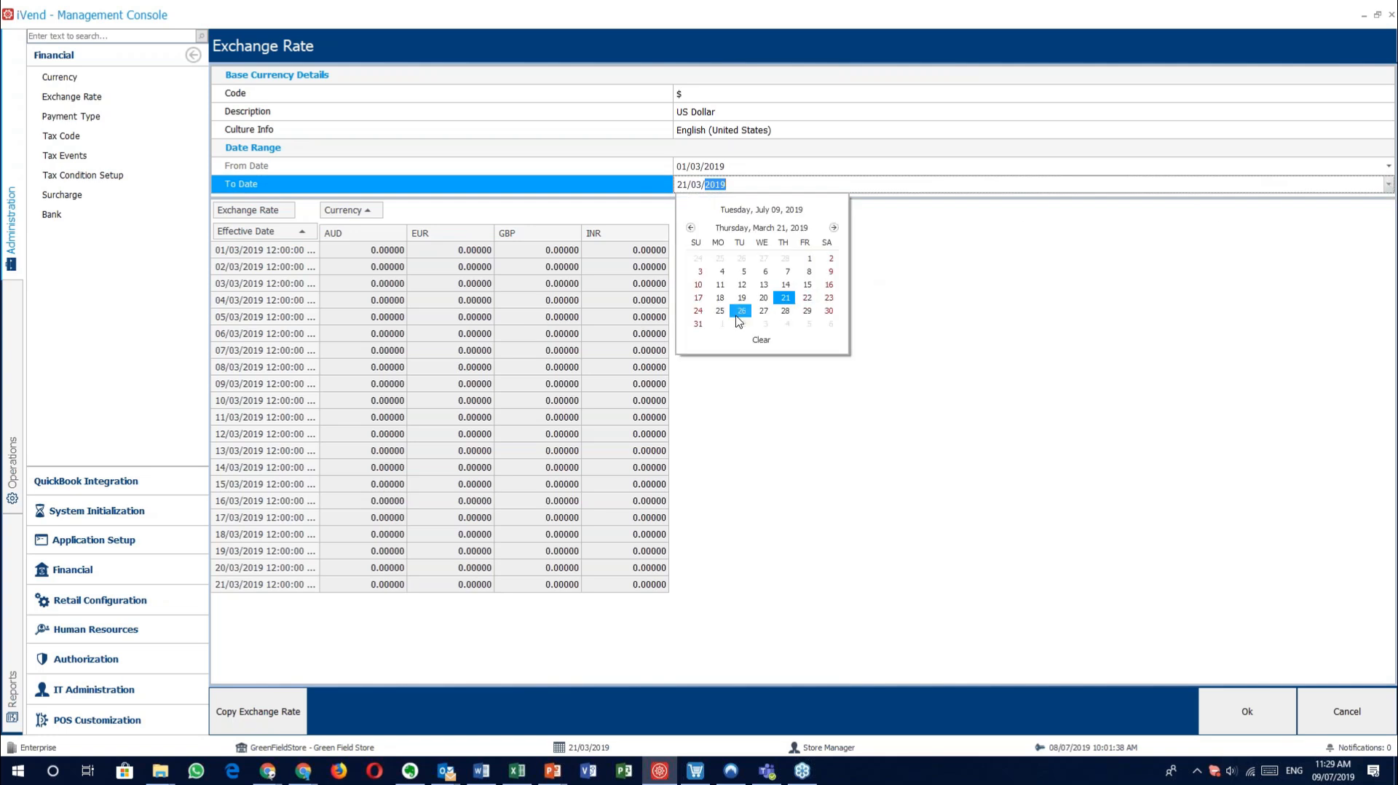
pyautogui.click(697, 324)
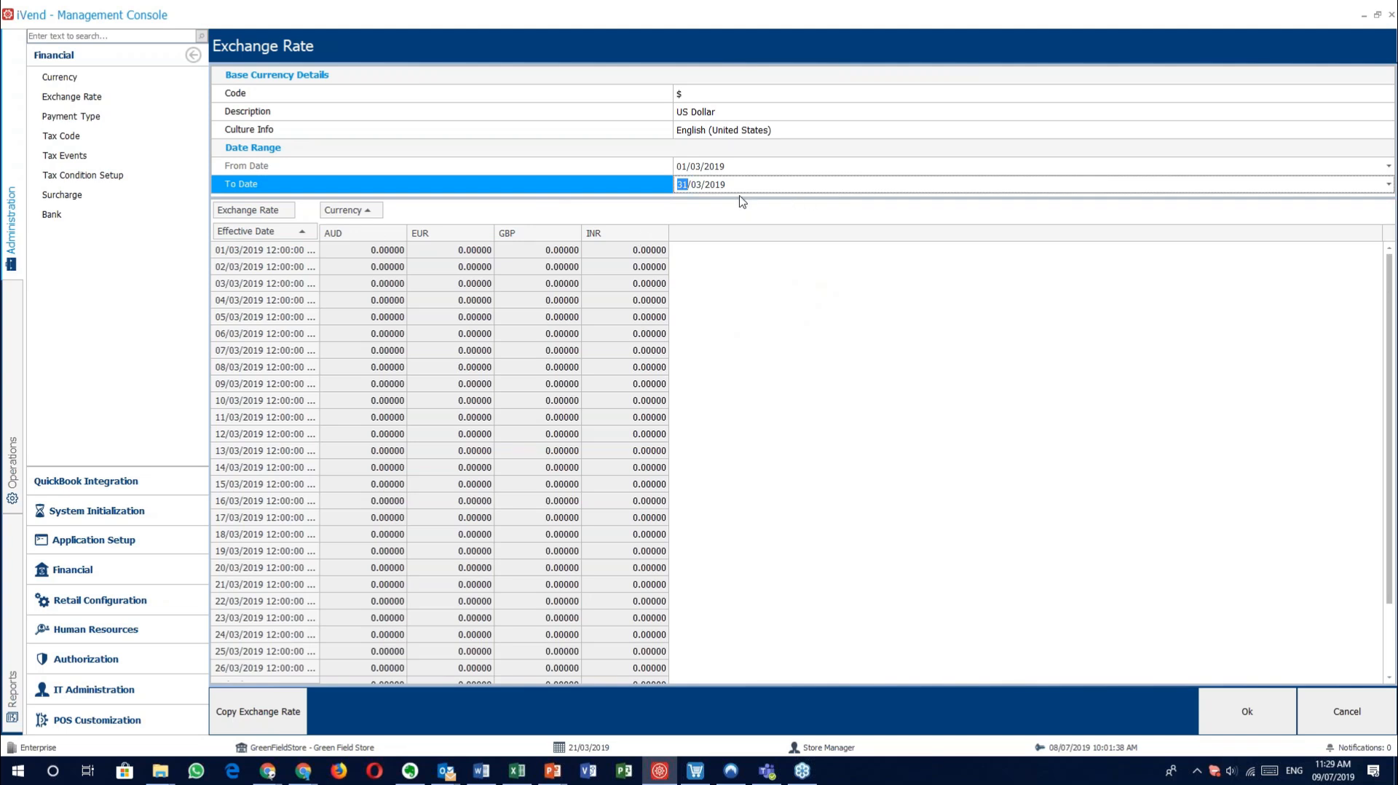
# Step: Change the exchange rate date range to 01/07/2019 through 31/07/2019
pyautogui.click(699, 166)
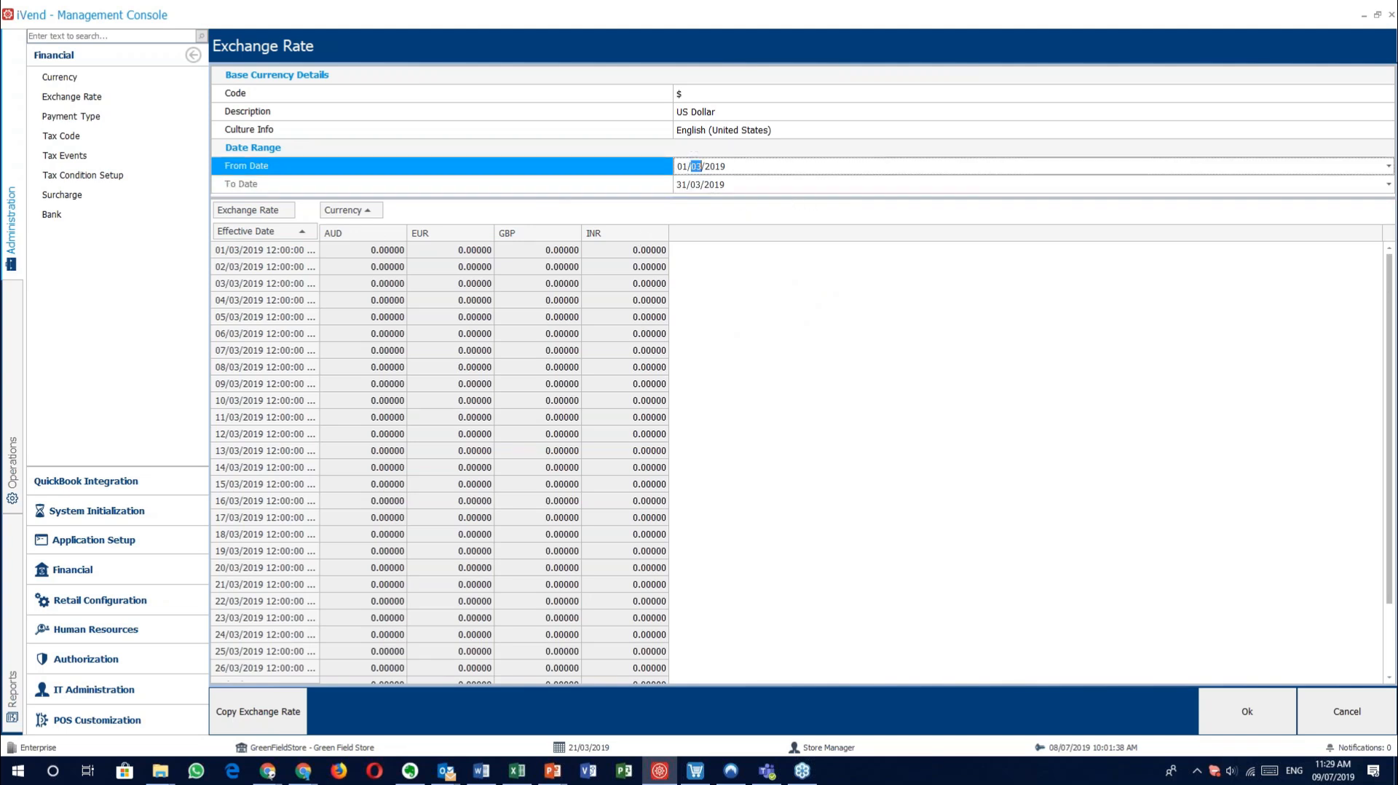
pyautogui.click(700, 184)
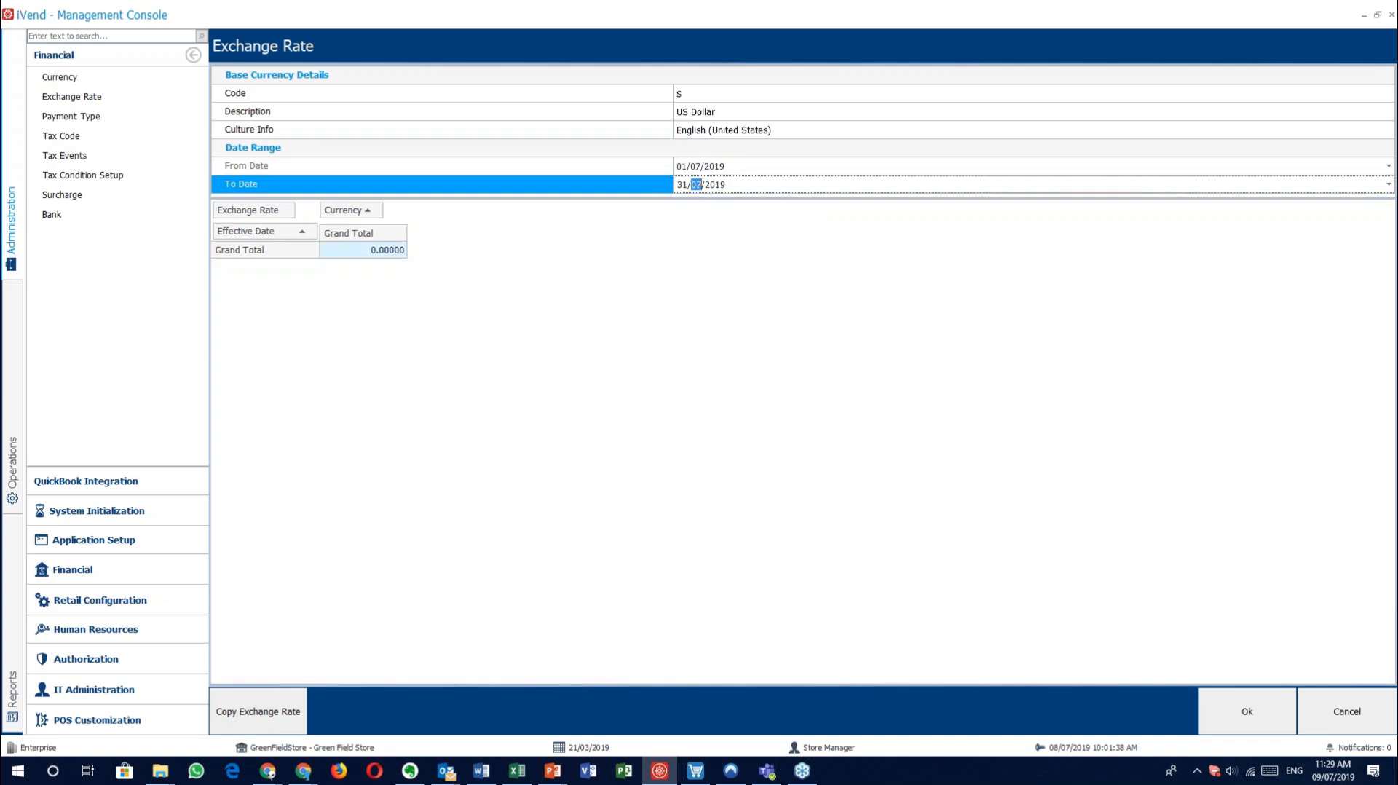
pyautogui.click(748, 182)
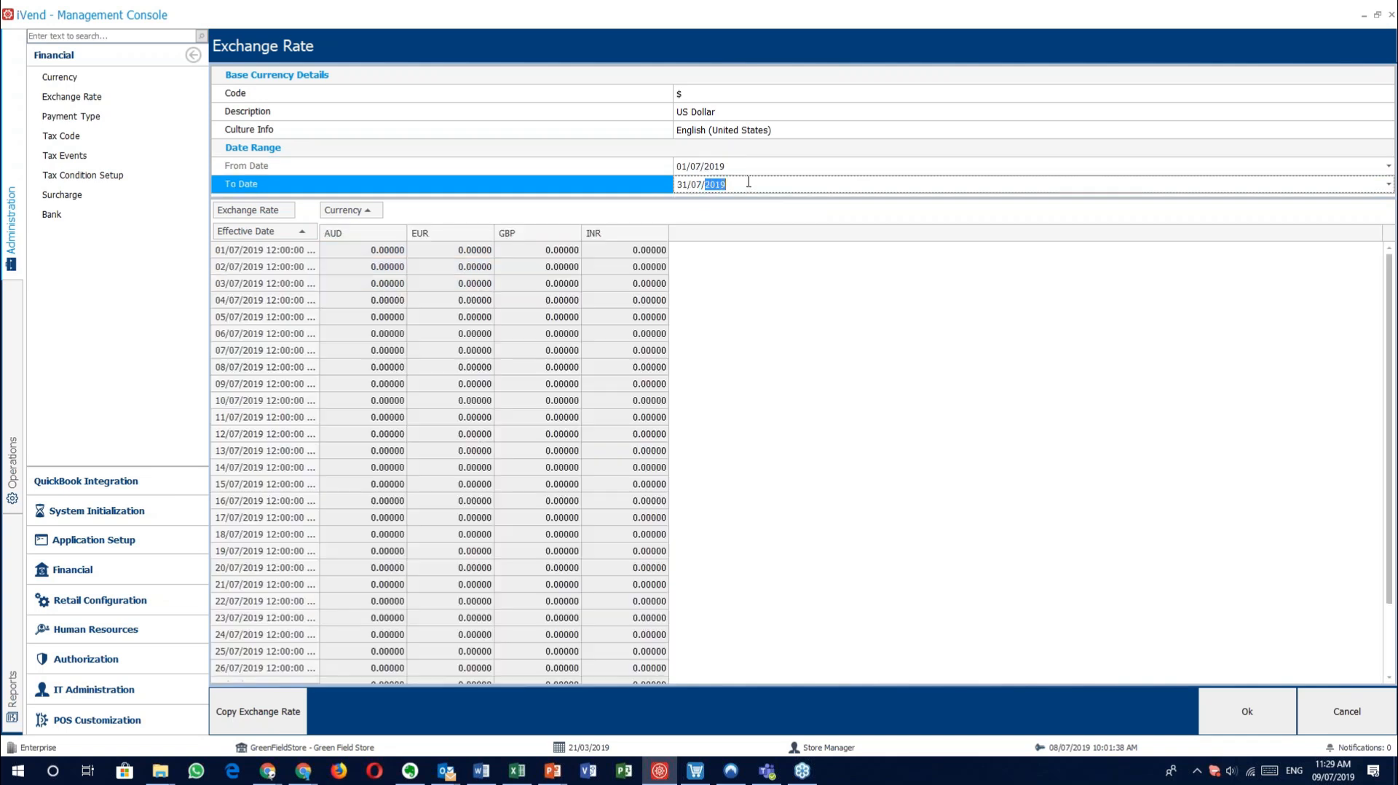
pyautogui.click(682, 184)
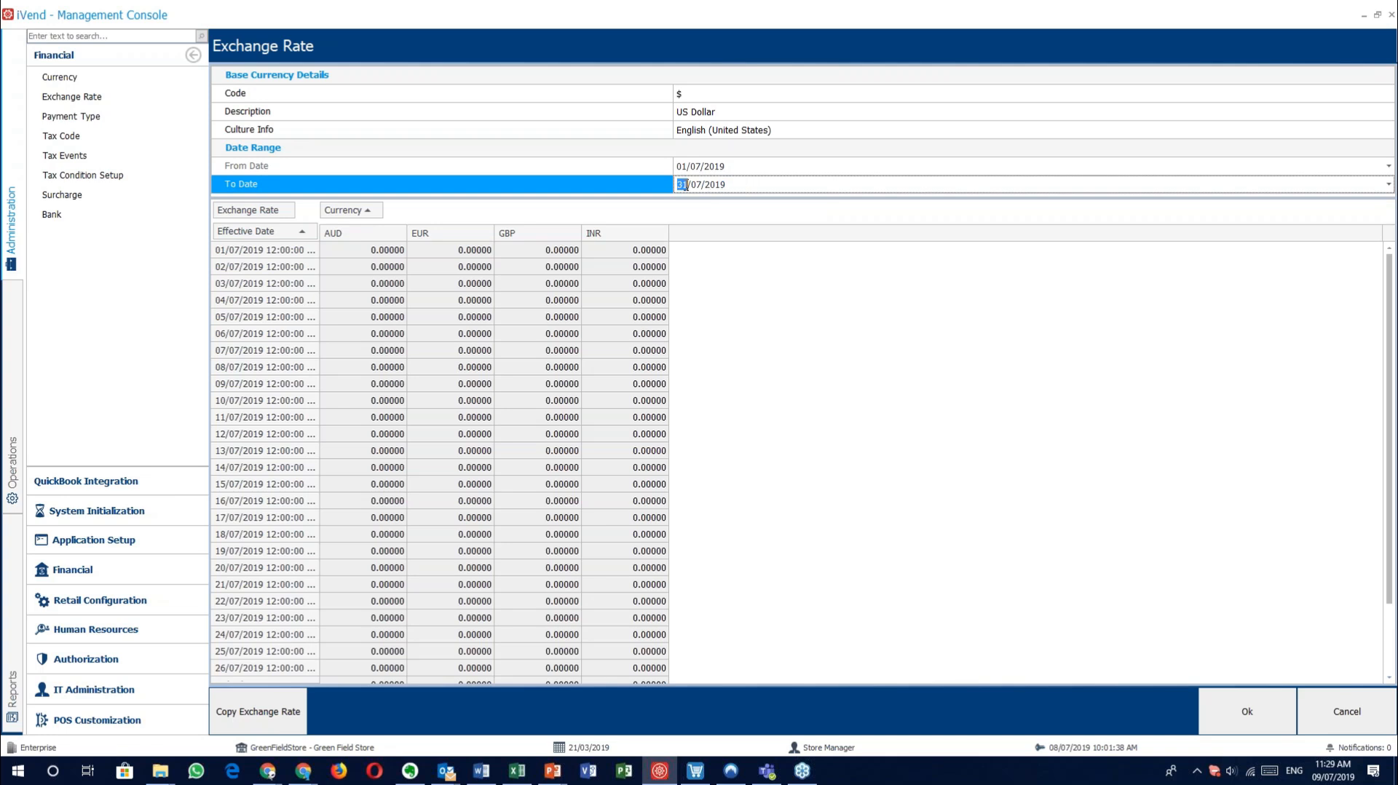
pyautogui.click(1389, 185)
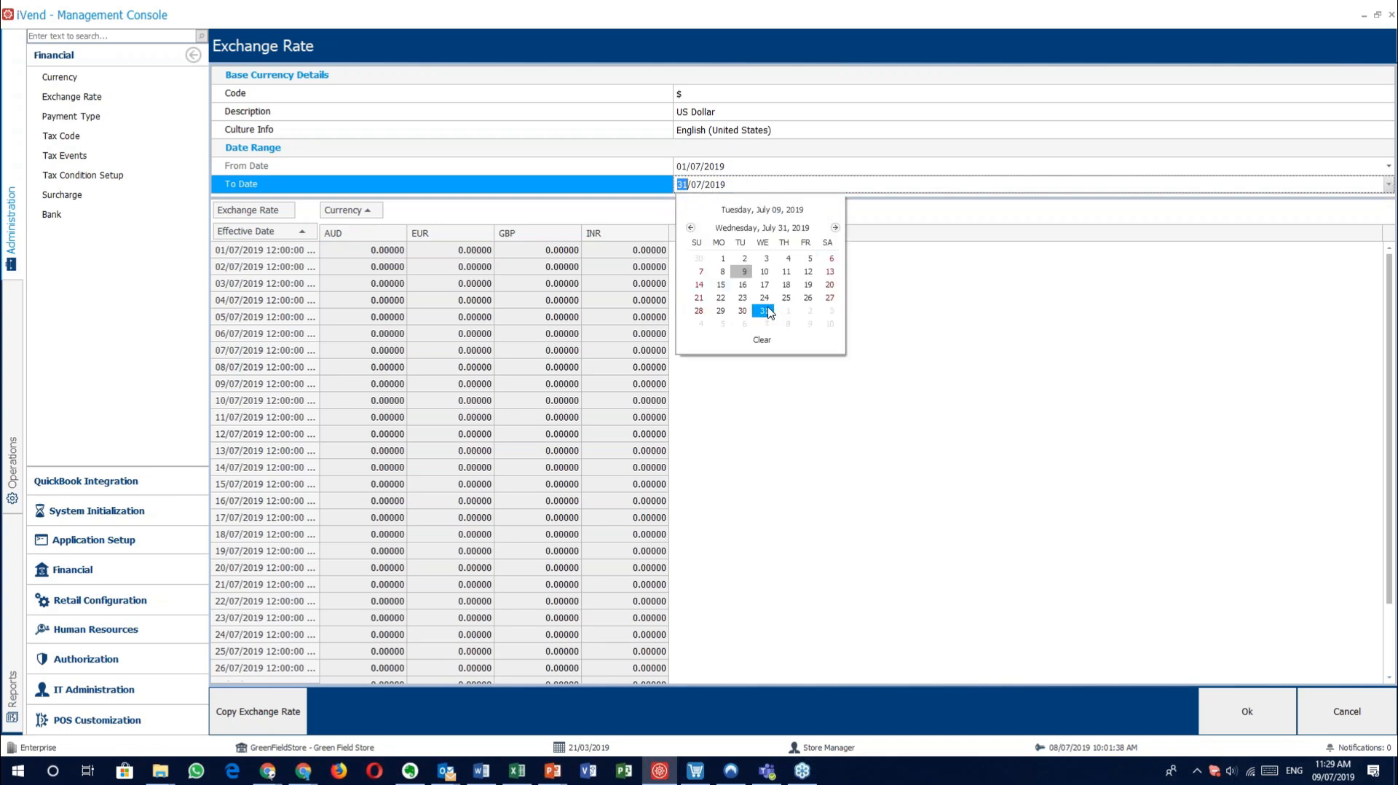
pyautogui.click(761, 311)
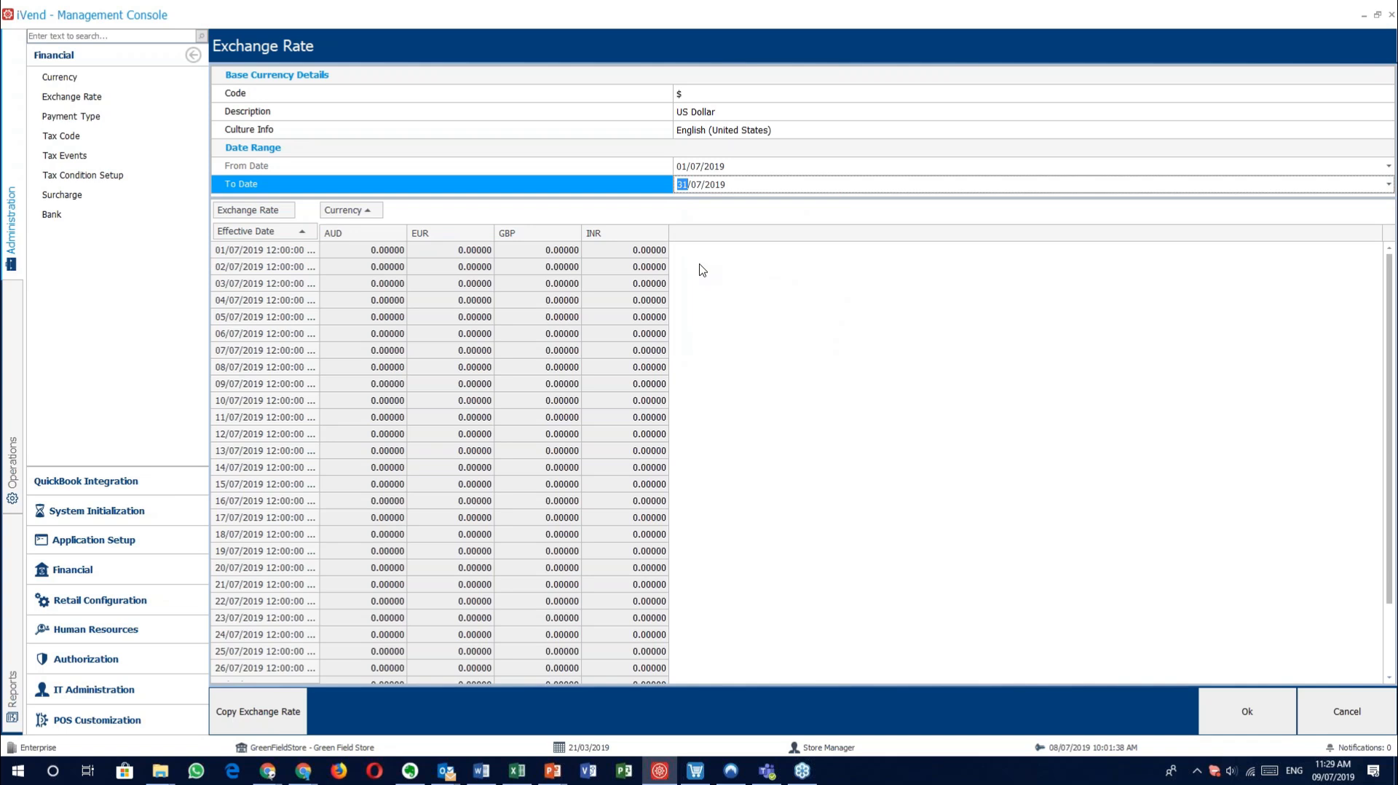
# Step: Enter 1.02 as the AUD exchange rate for 06/07/2019 and close the exchange rates without saving
pyautogui.scroll(-2, 464, 301)
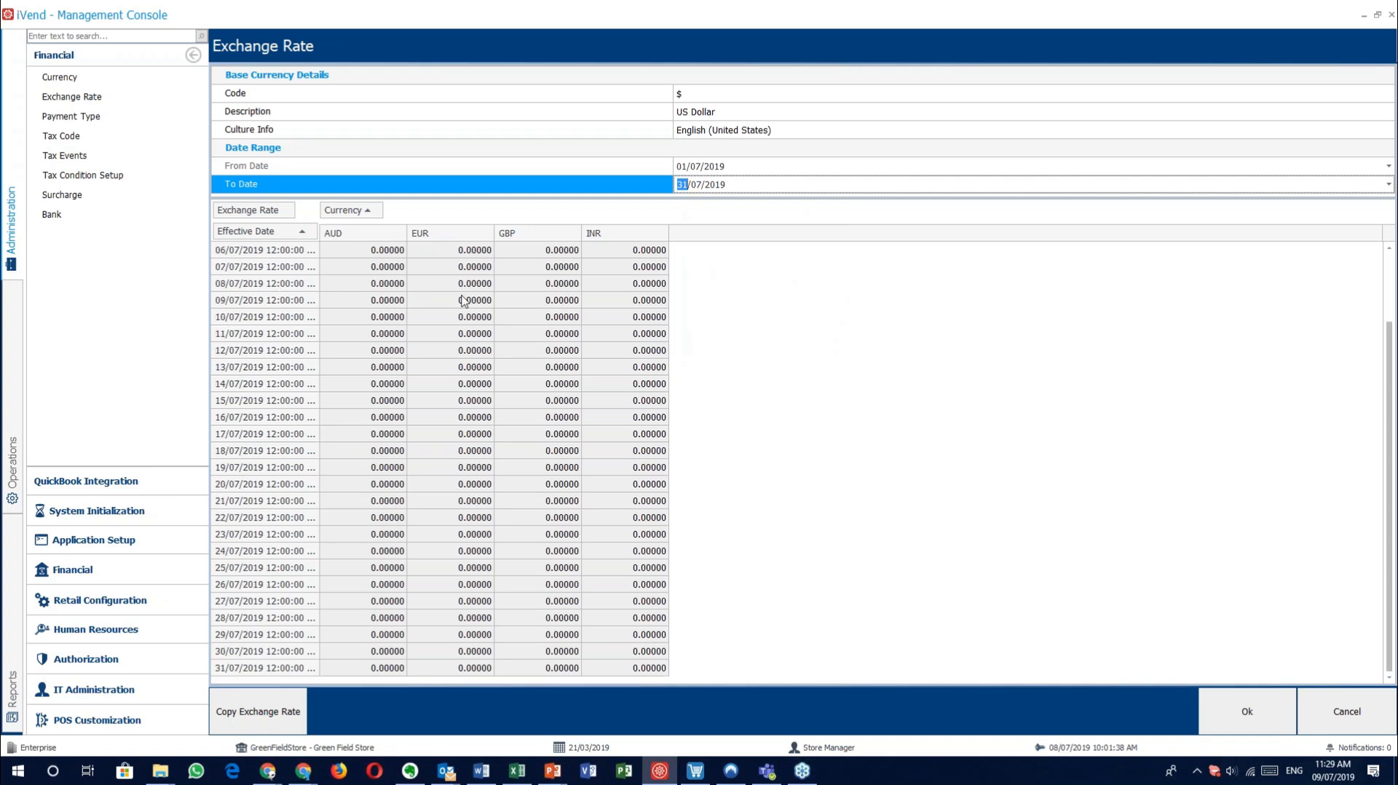
pyautogui.click(467, 303)
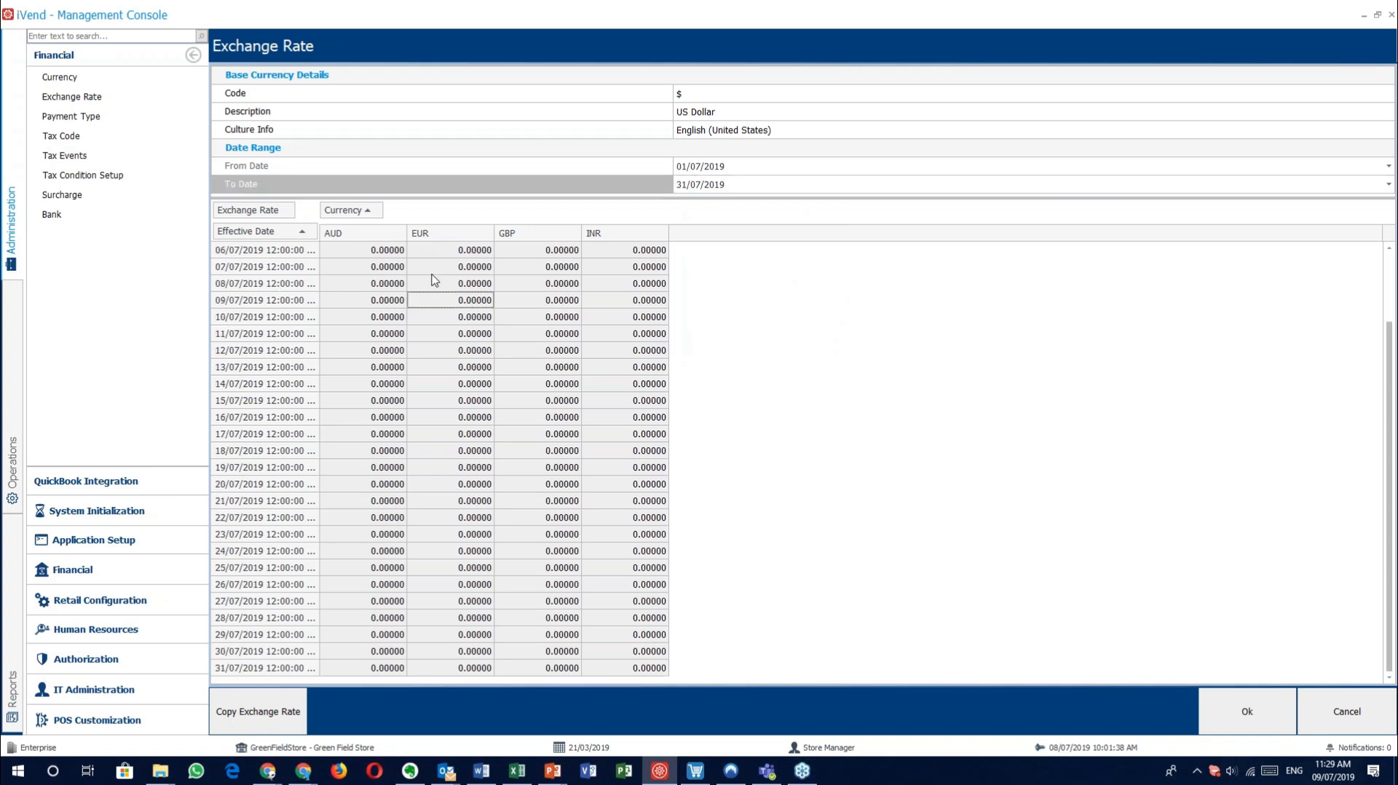
pyautogui.click(362, 252)
pyautogui.click(397, 253)
pyautogui.moveTo(401, 249); pyautogui.dragTo(221, 258)
pyautogui.write('1.02')
pyautogui.click(1362, 717)
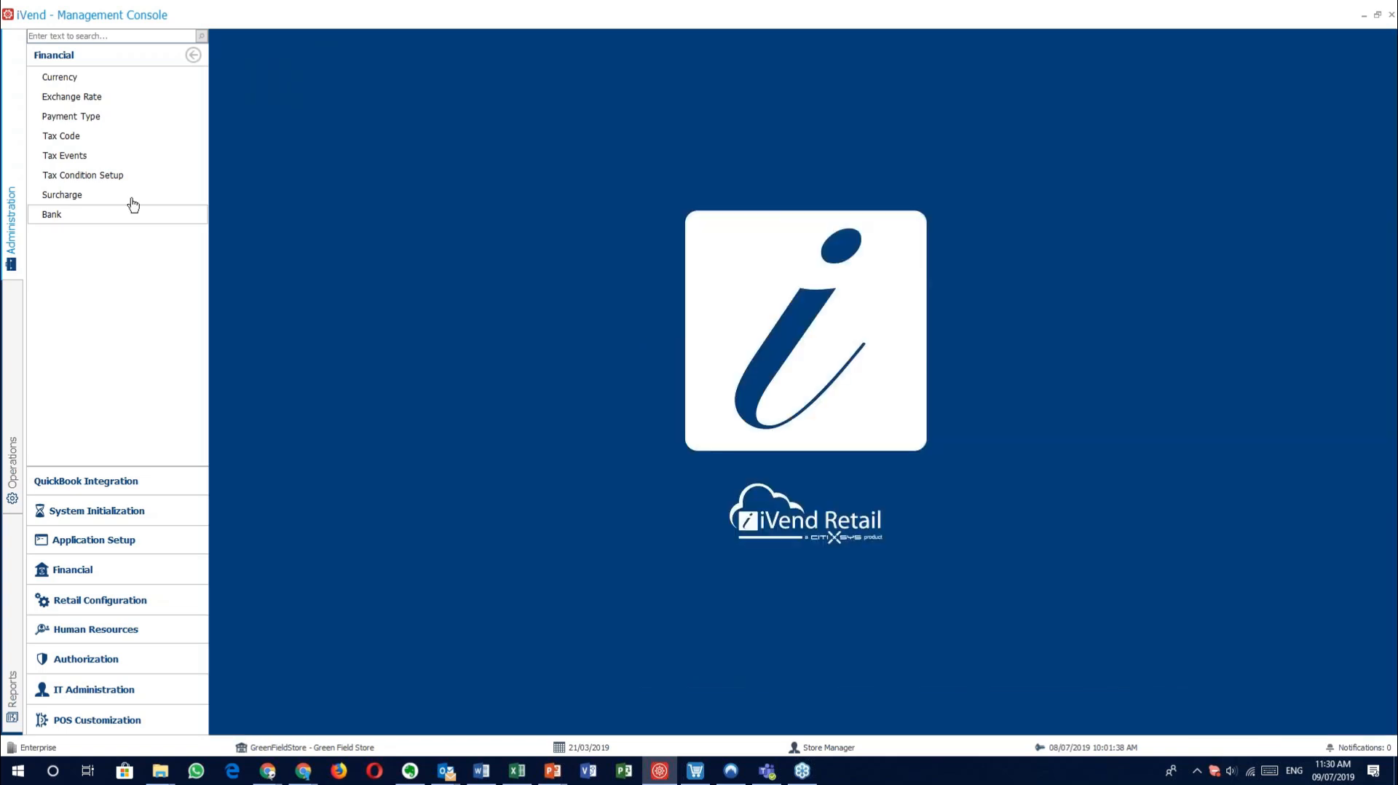
# Step: Open the payment type list, switch to iVend Retail Point of Sale and approve suspending the current sale refund
pyautogui.click(92, 117)
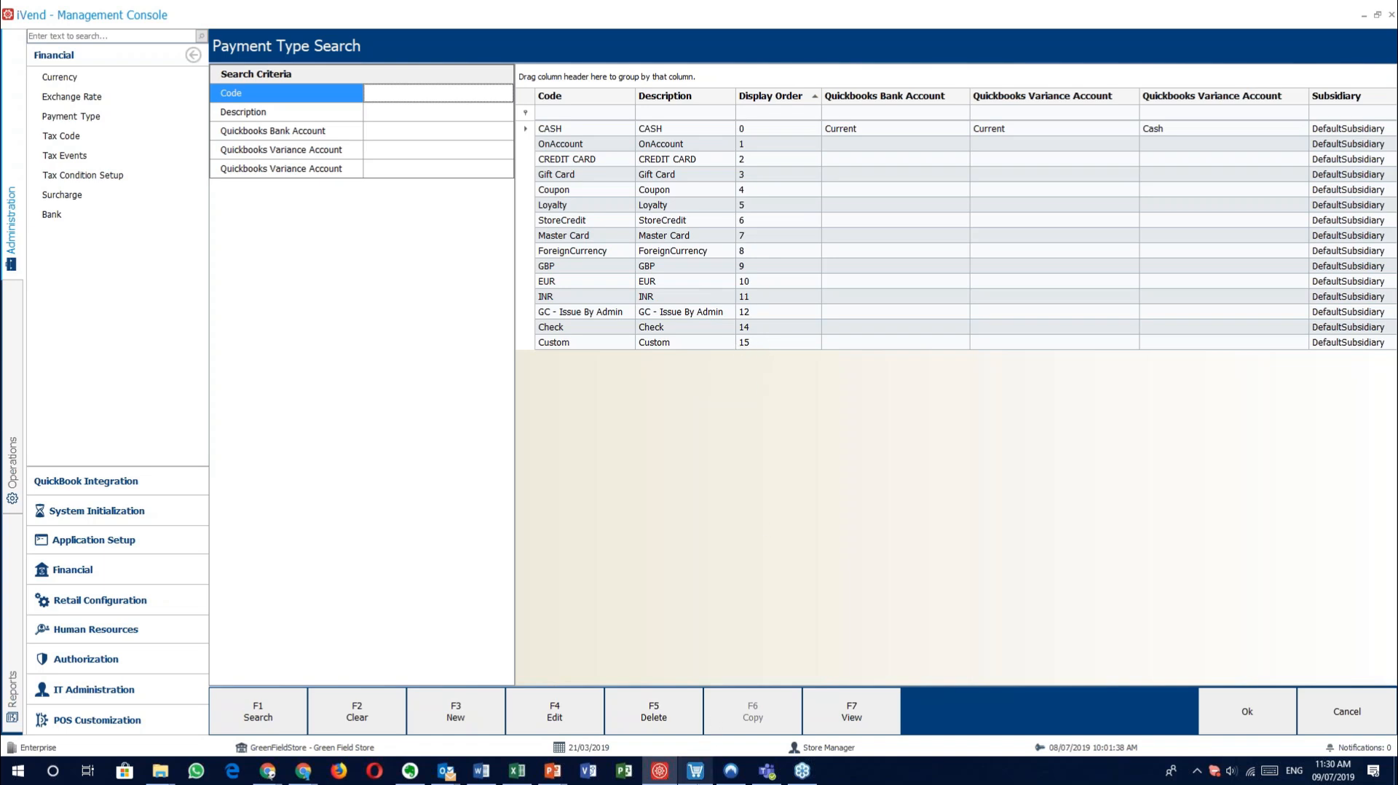
pyautogui.click(696, 770)
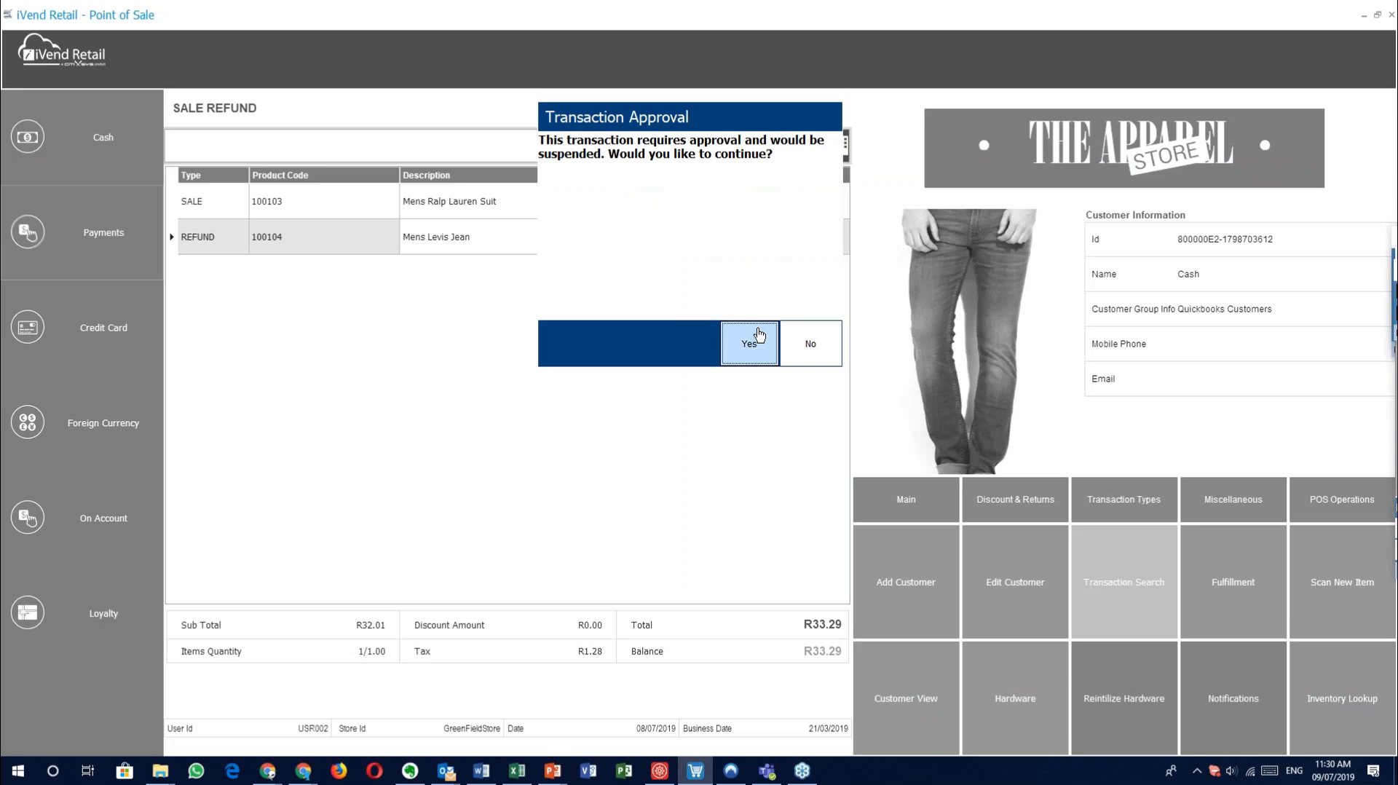
pyautogui.click(758, 335)
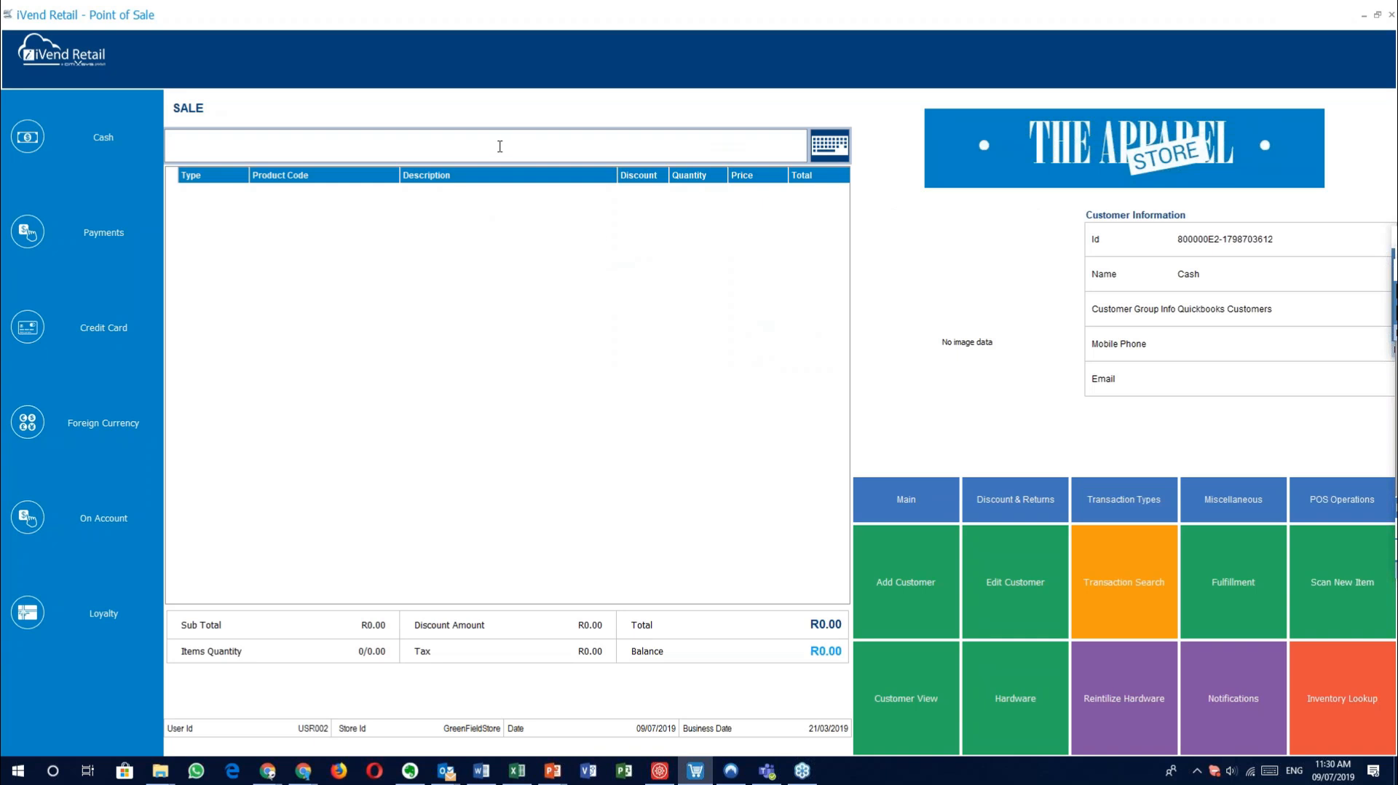
# Step: Add item a00001 to the new sale and open its payment tenders
pyautogui.write('a00001')
pyautogui.press('Return')
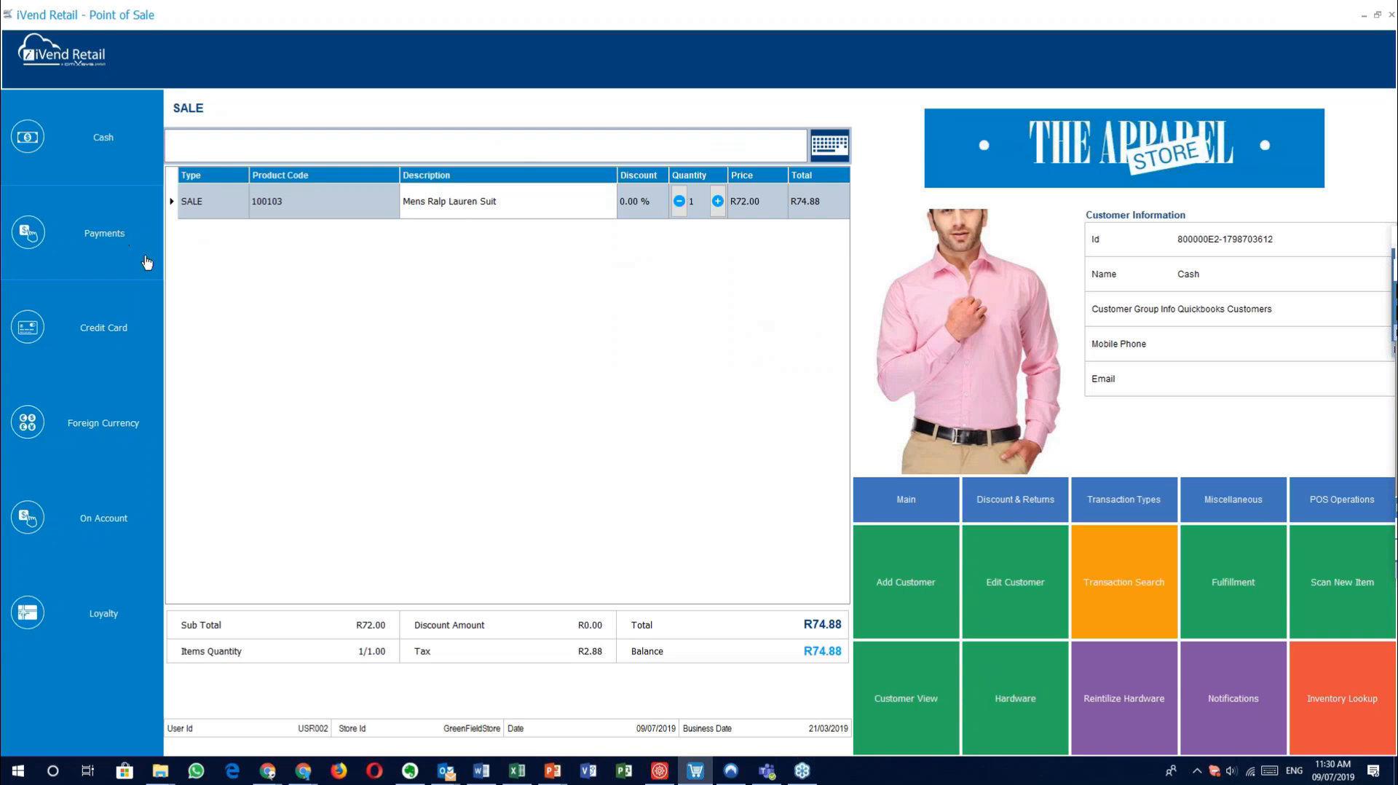
pyautogui.click(103, 237)
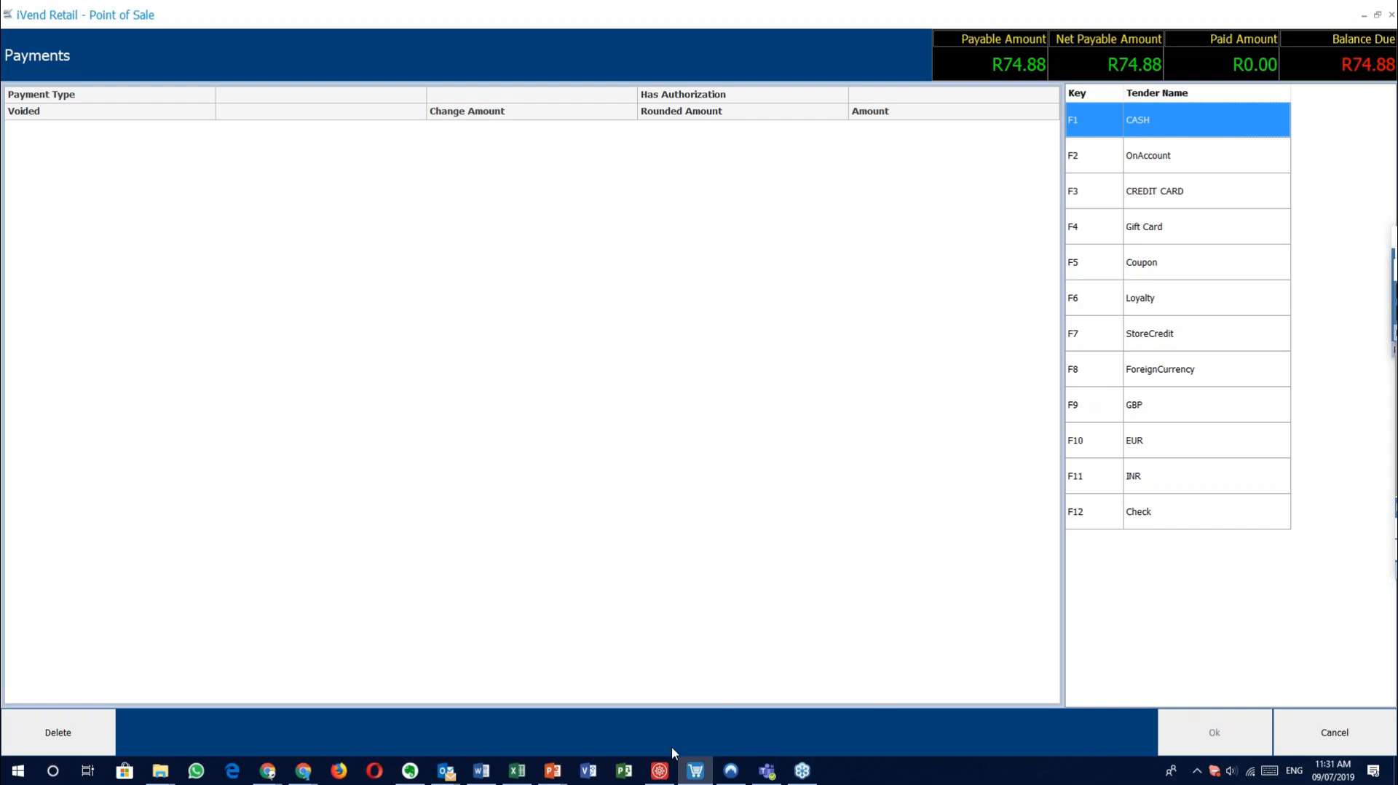
# Step: Switch back to iVend Management Console, open the CASH payment type to view its settings and close it again
pyautogui.click(660, 770)
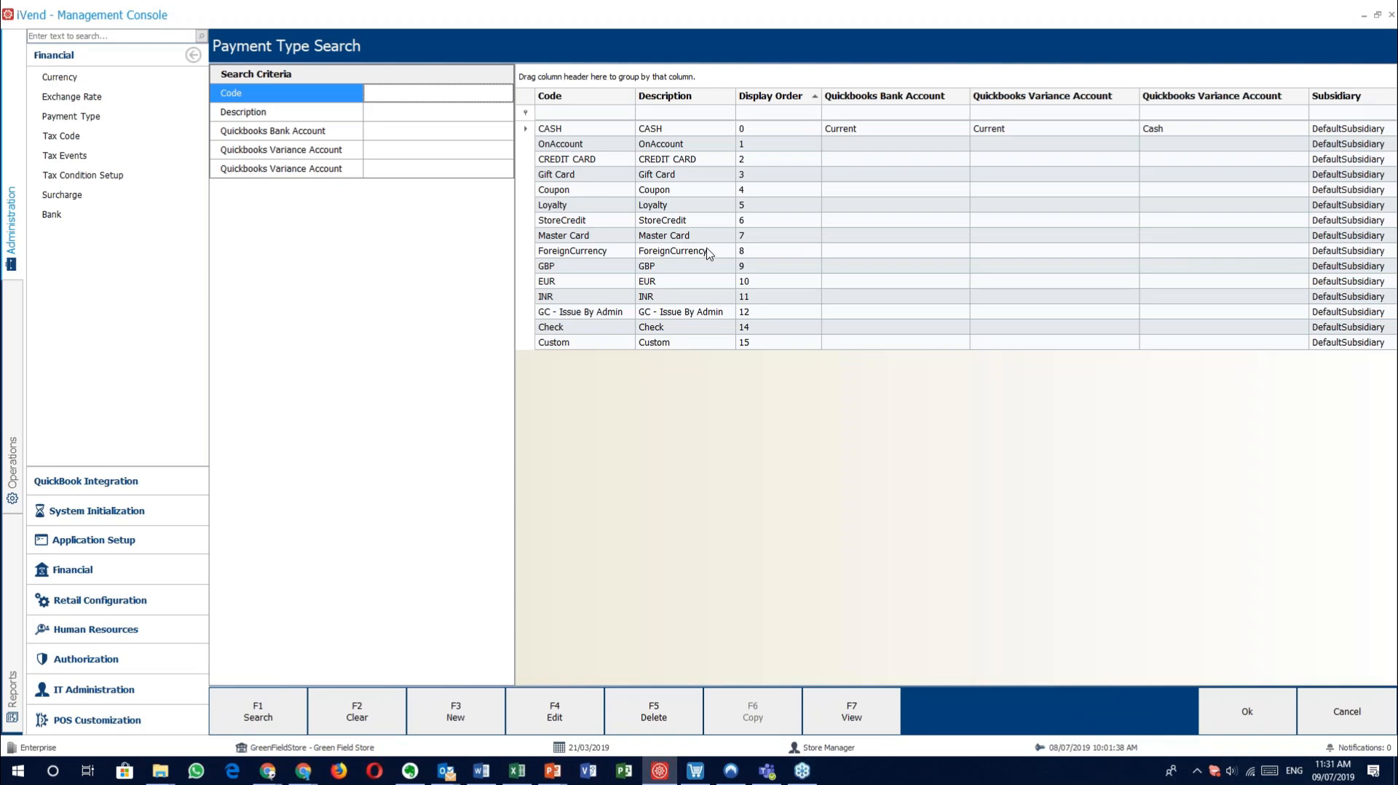
pyautogui.click(610, 131)
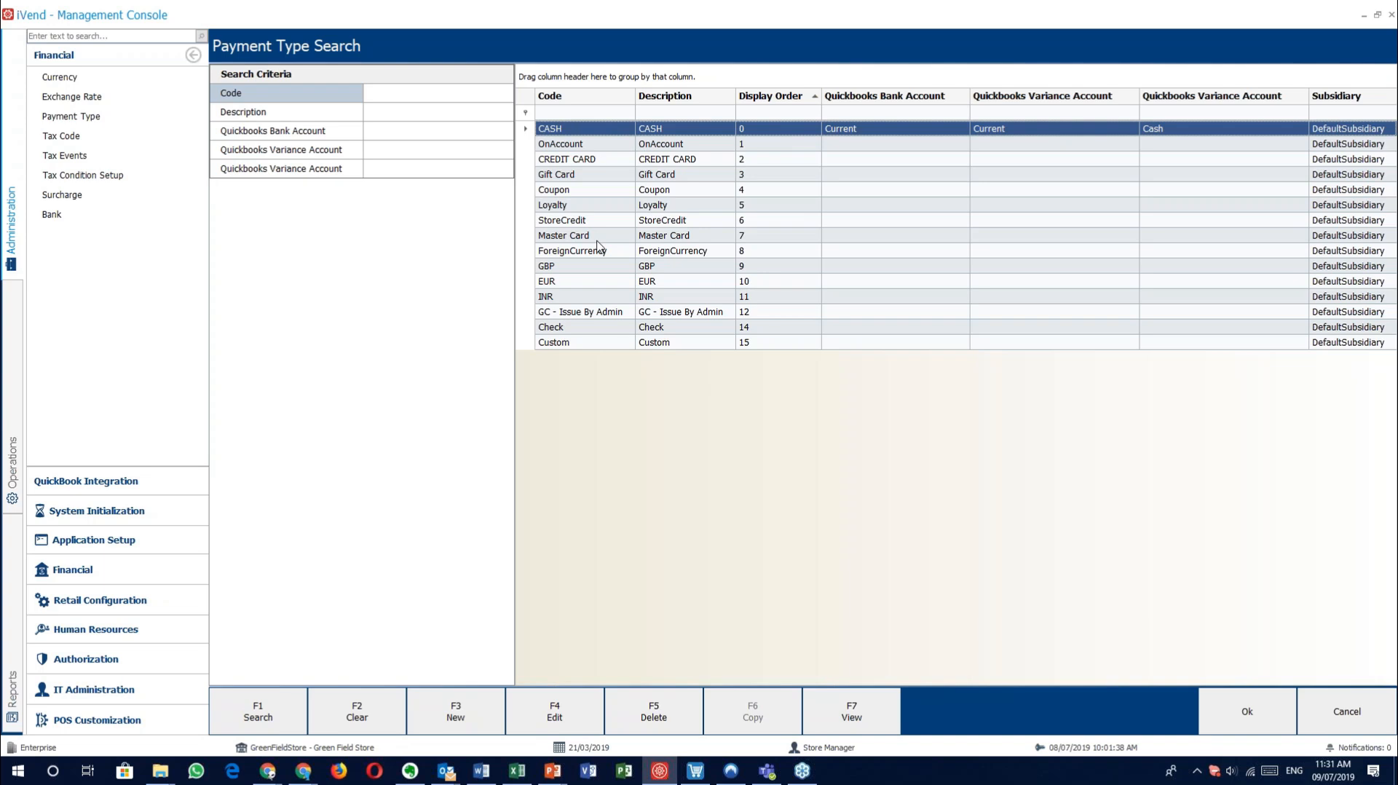
pyautogui.doubleClick(606, 129)
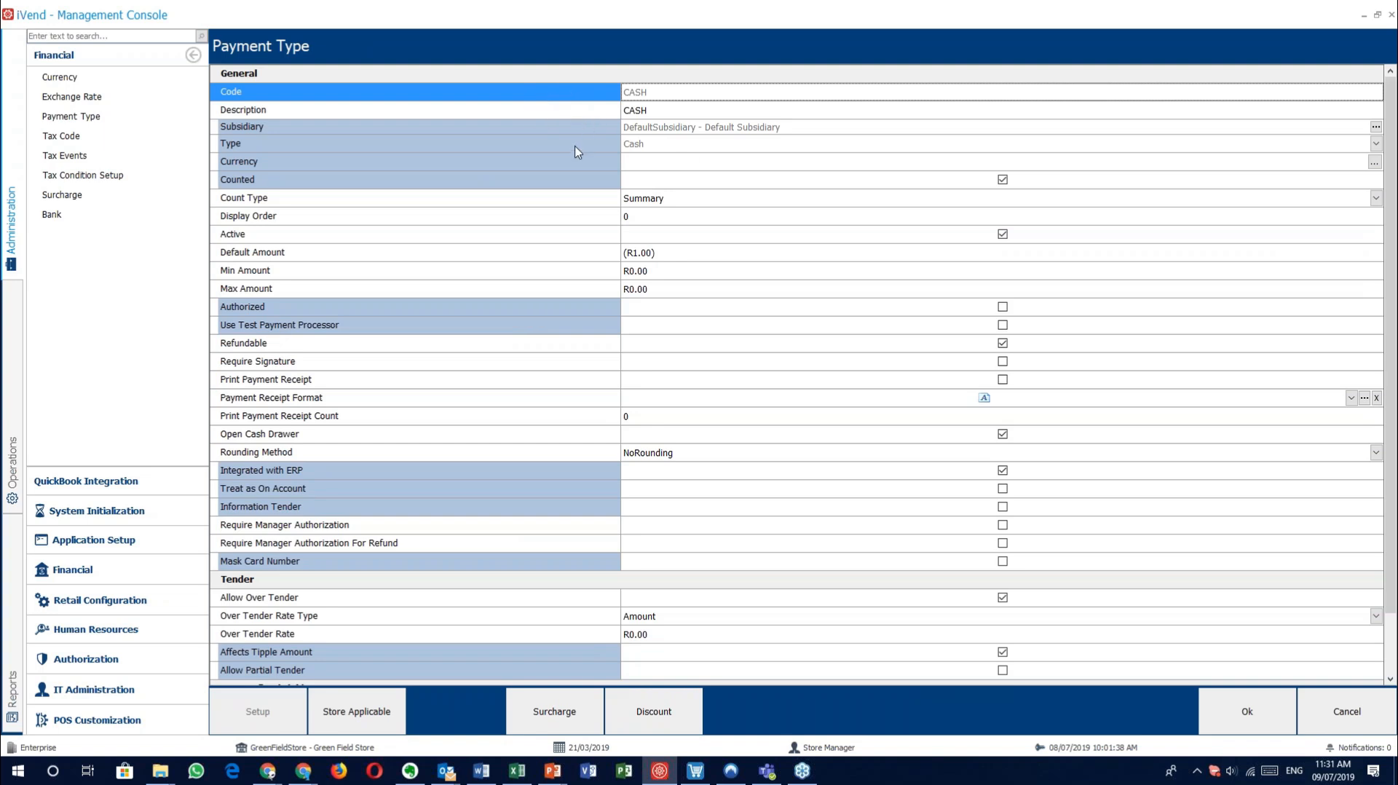
pyautogui.click(1366, 722)
# Step: Start a new payment type and look through the available types from Cash to Voucher
pyautogui.click(457, 705)
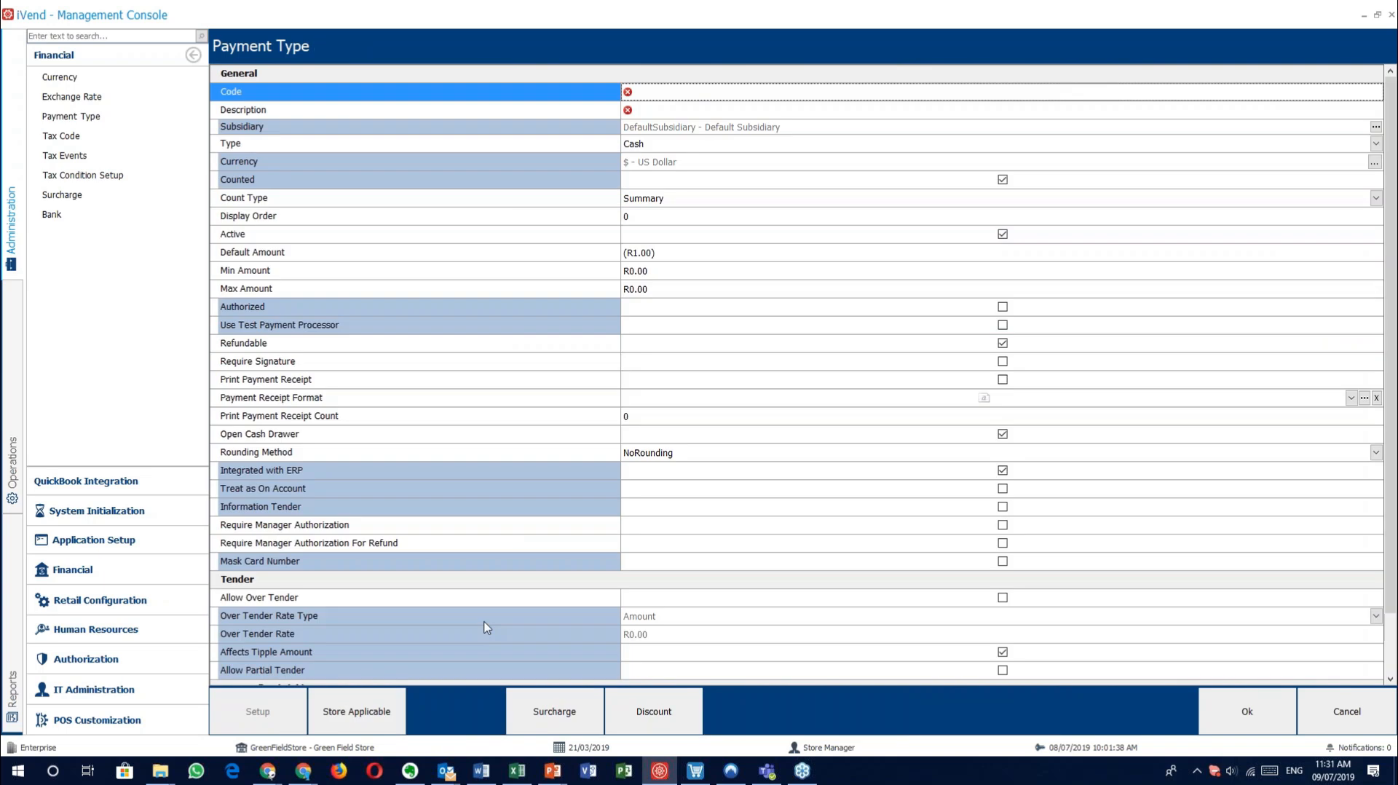
pyautogui.click(683, 145)
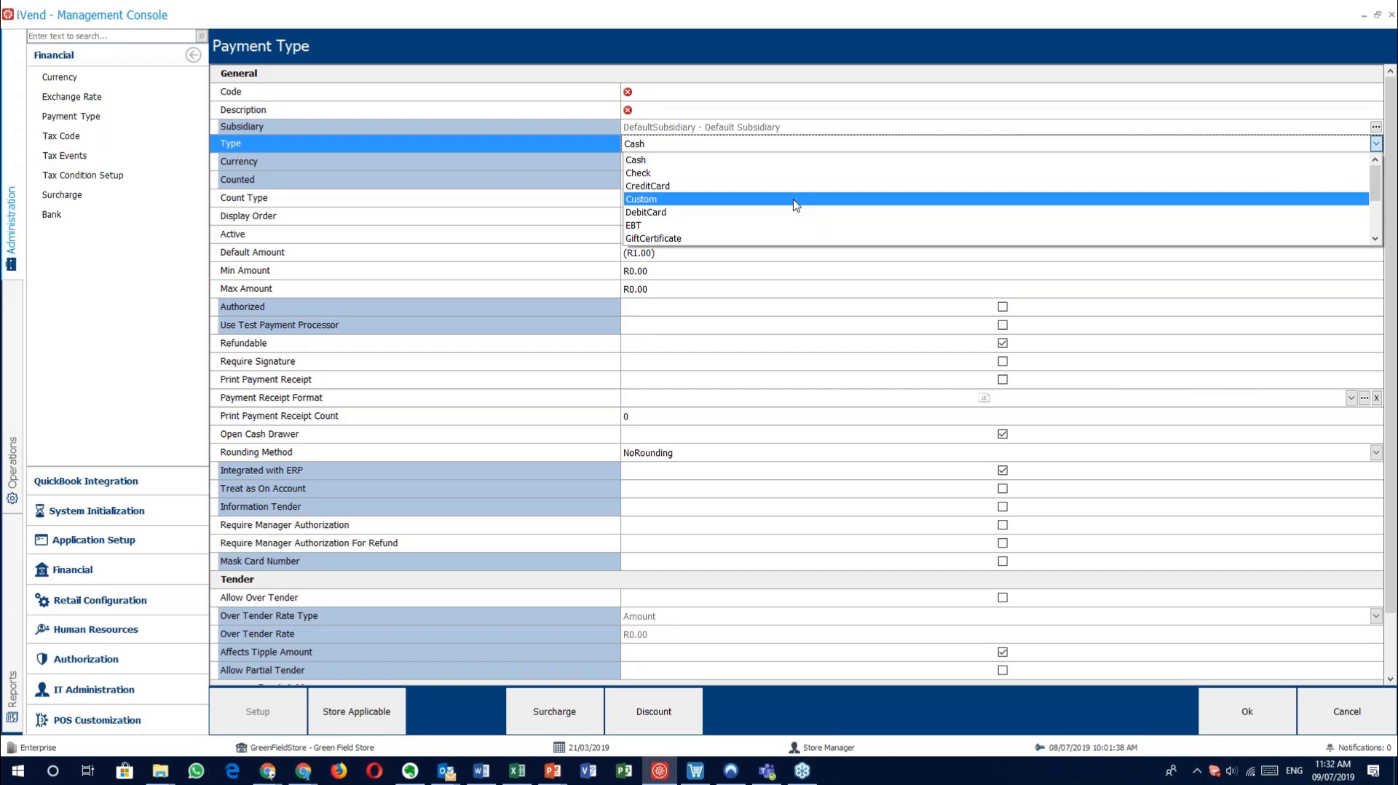
pyautogui.click(688, 154)
pyautogui.click(689, 151)
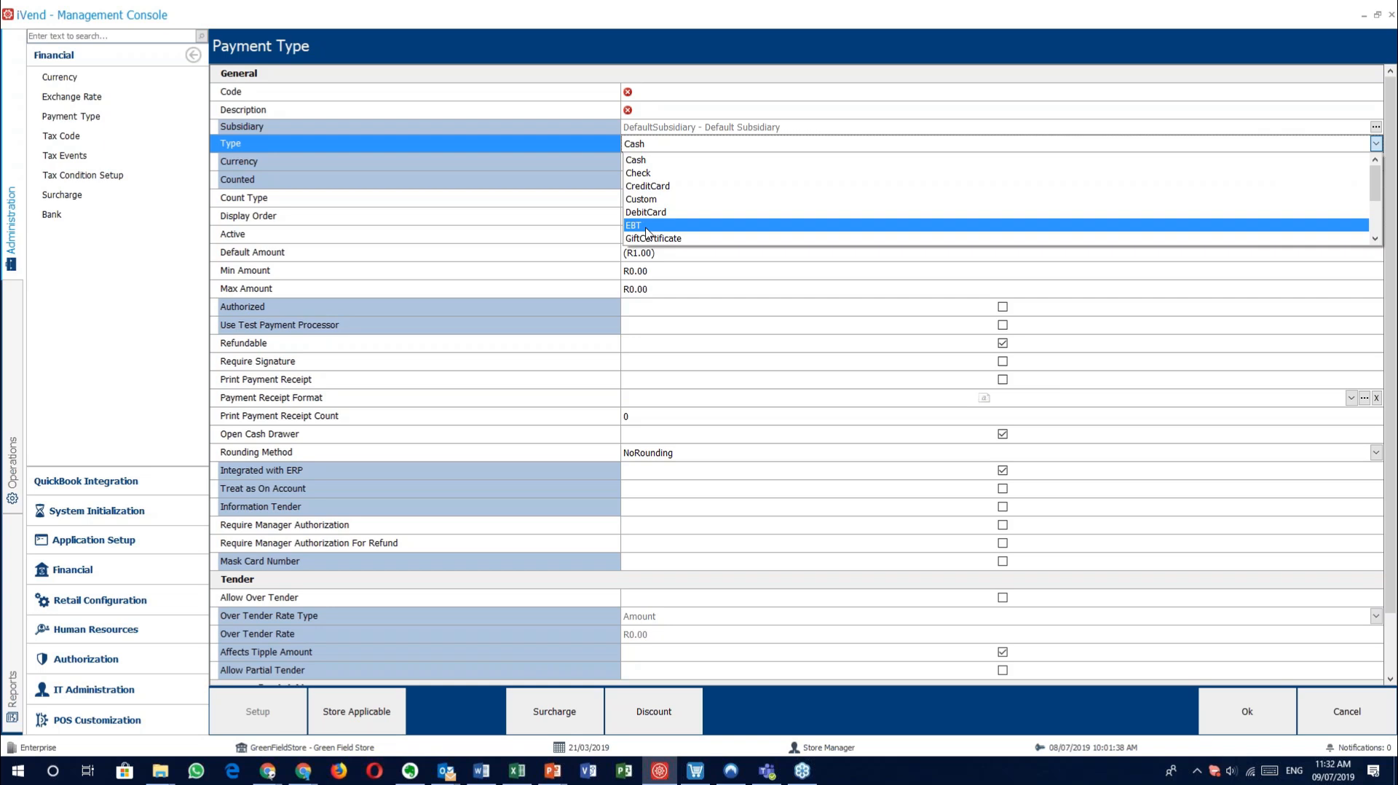
pyautogui.scroll(-1, 646, 232)
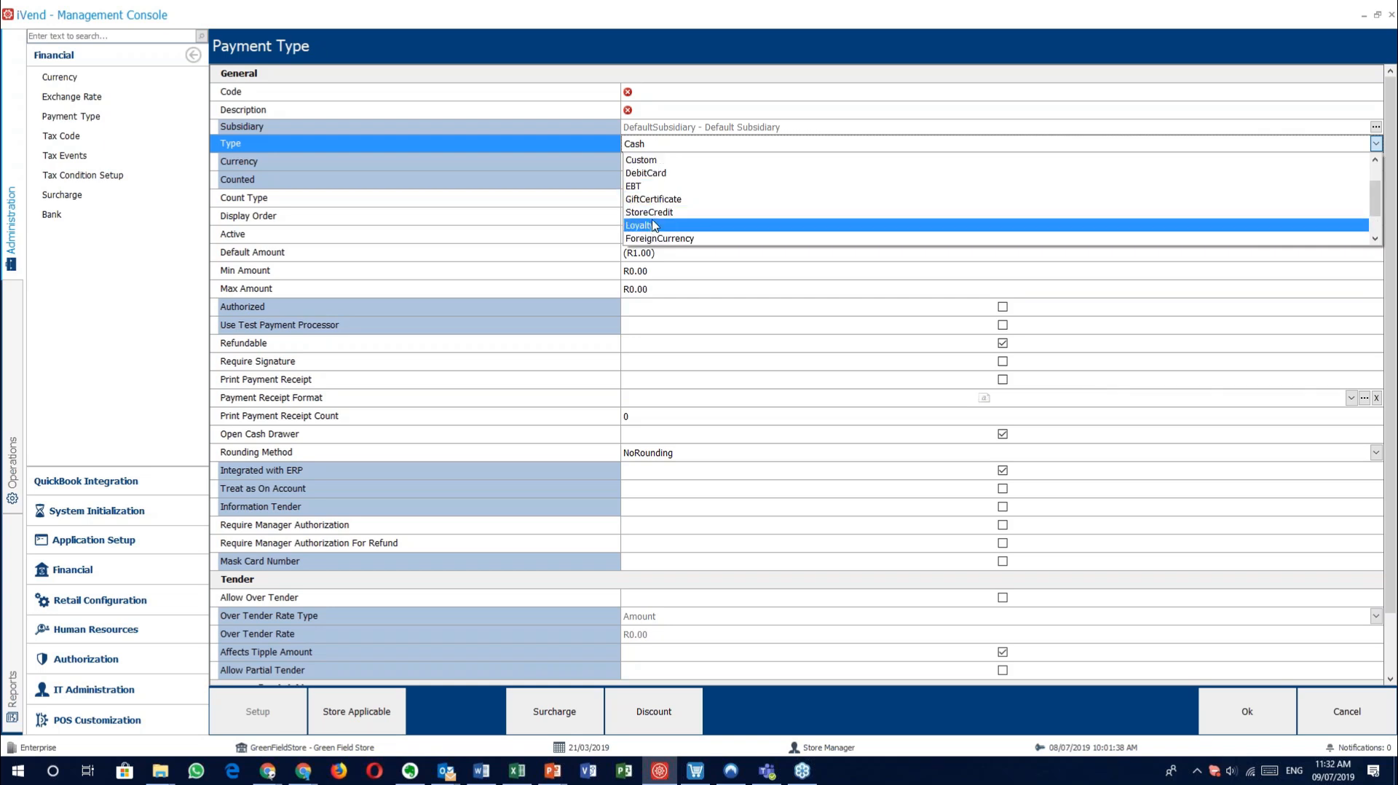
pyautogui.scroll(-1, 671, 244)
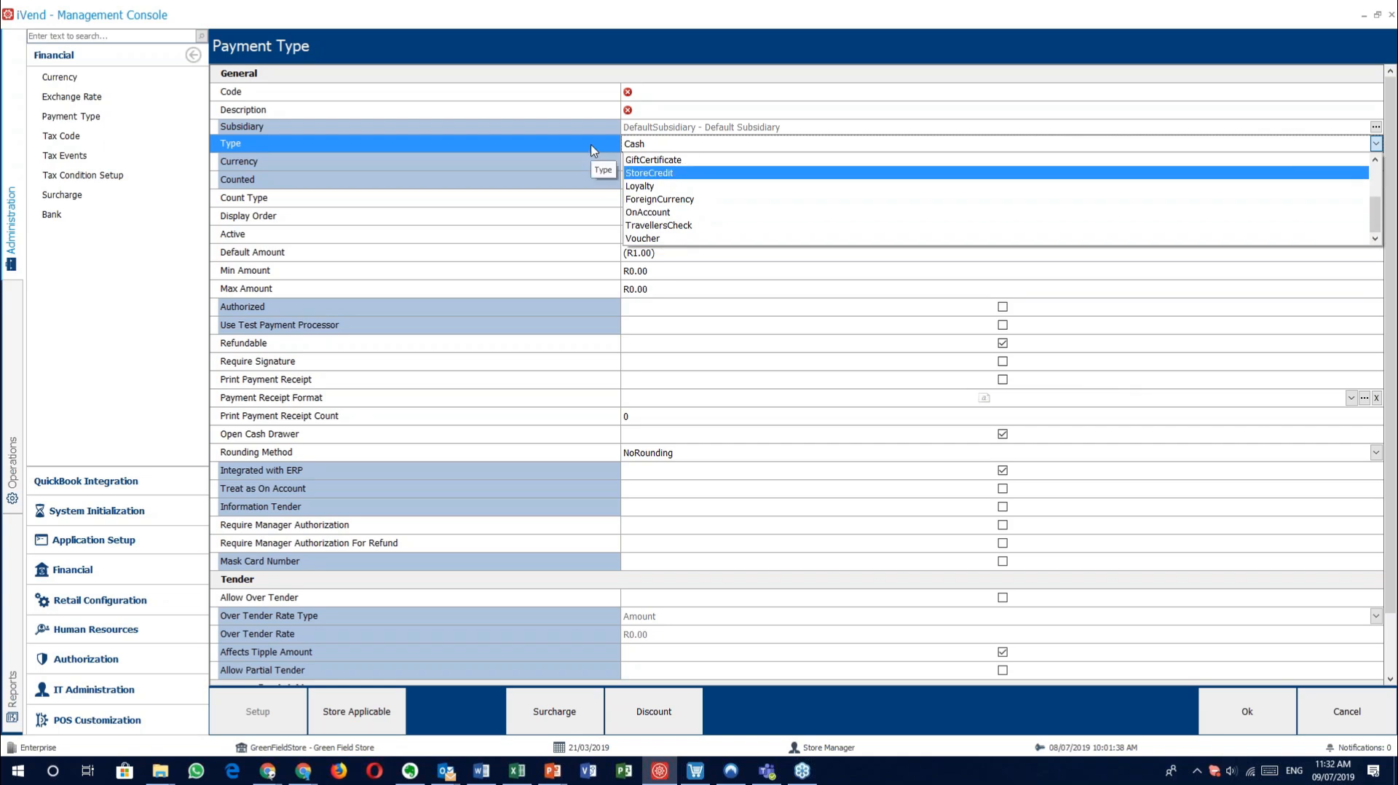
pyautogui.scroll(2, 677, 168)
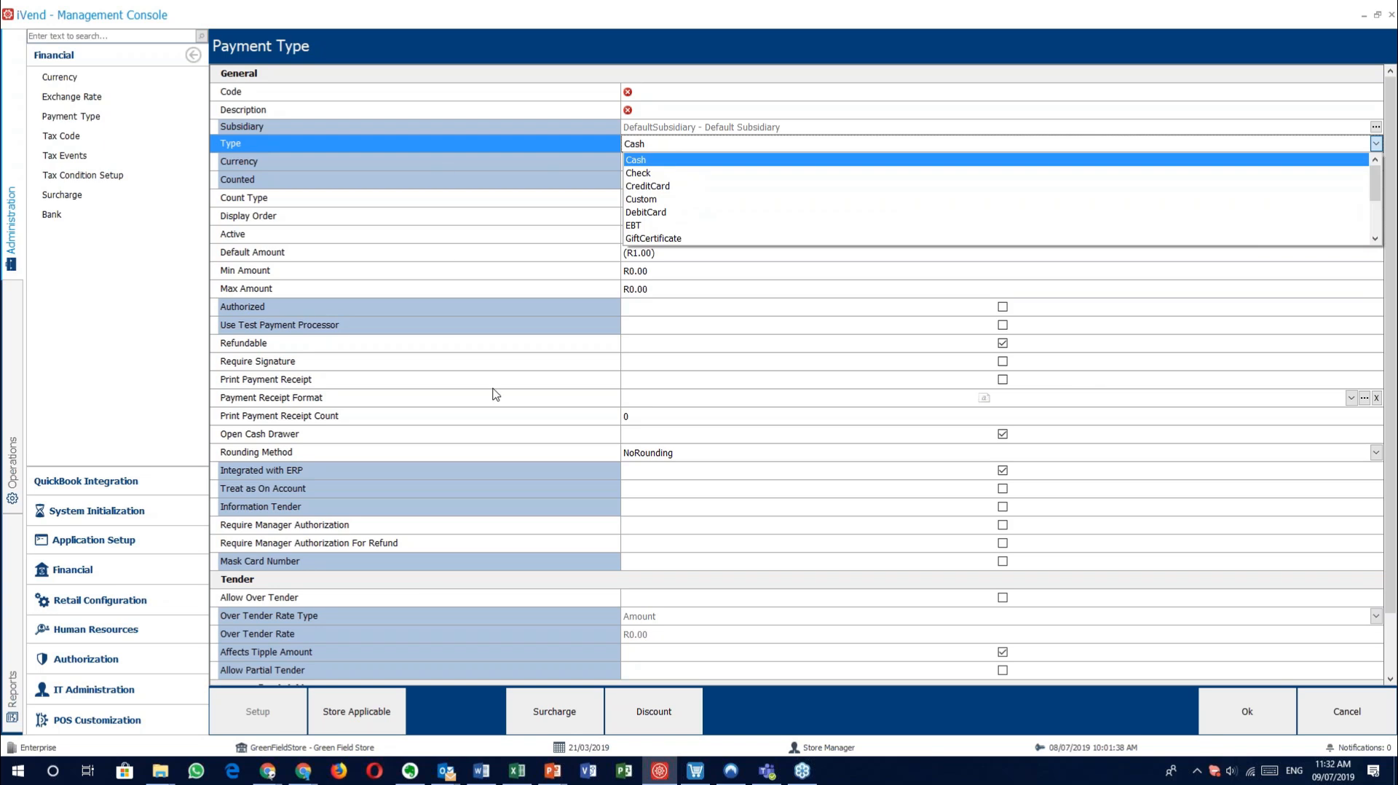
# Step: Try Check as the type of the new payment type and set it to Custom instead
pyautogui.click(651, 176)
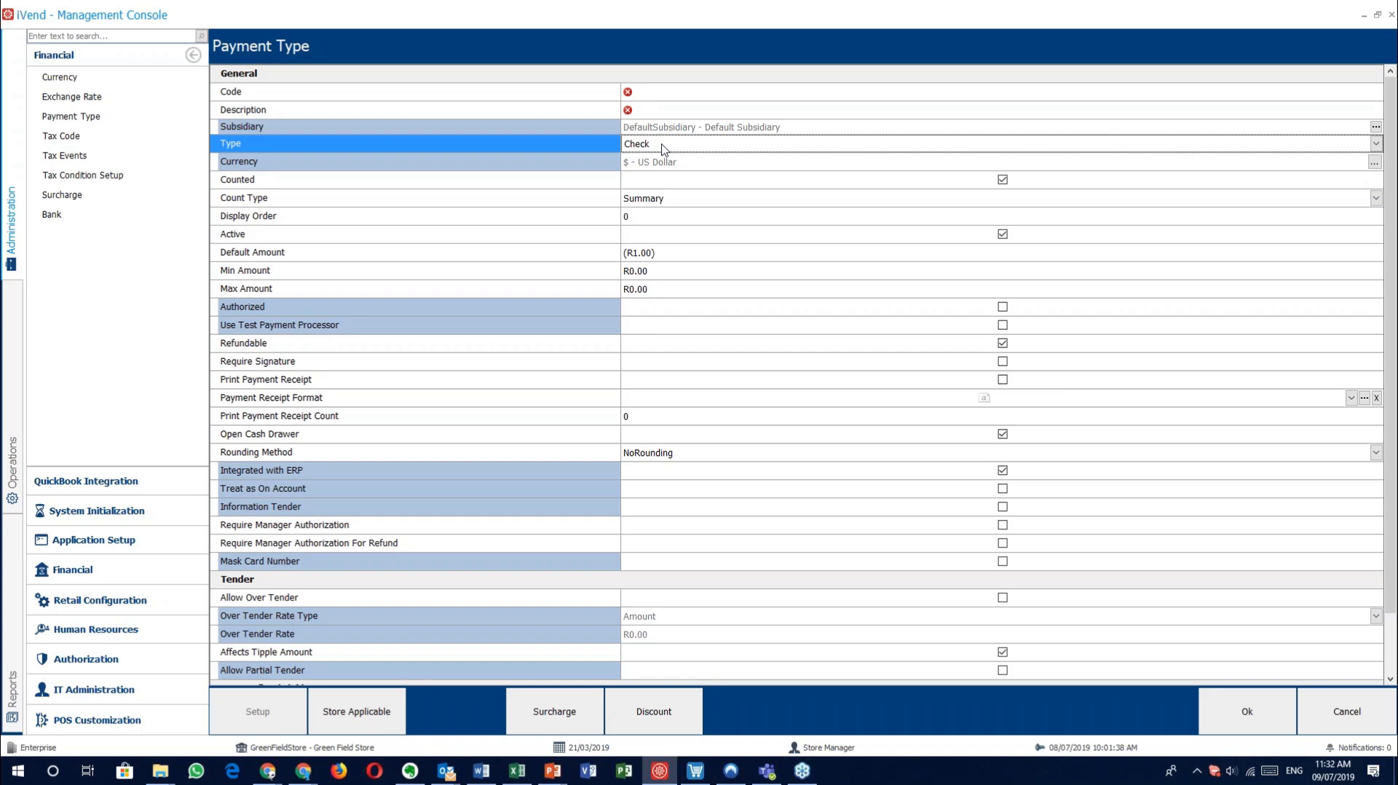
pyautogui.click(663, 148)
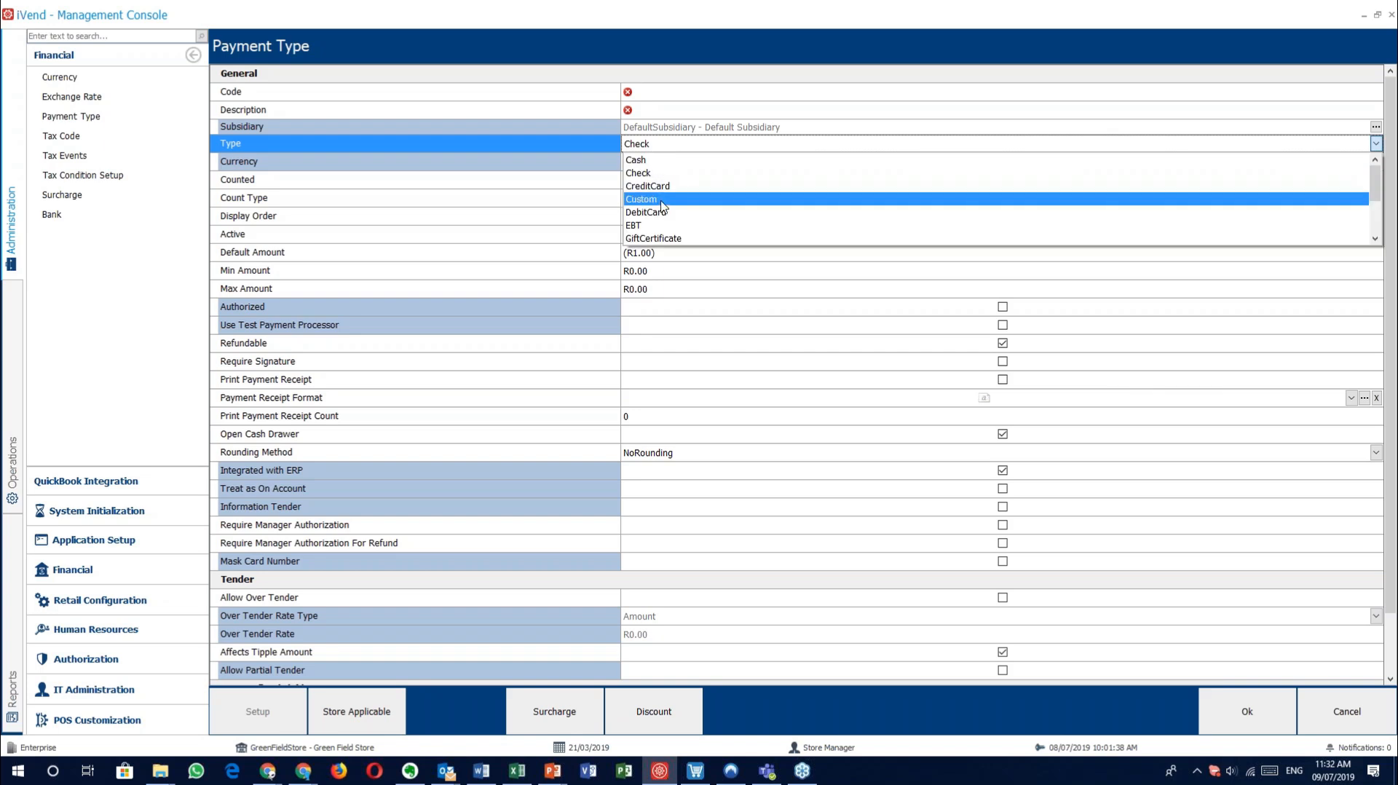
pyautogui.click(662, 204)
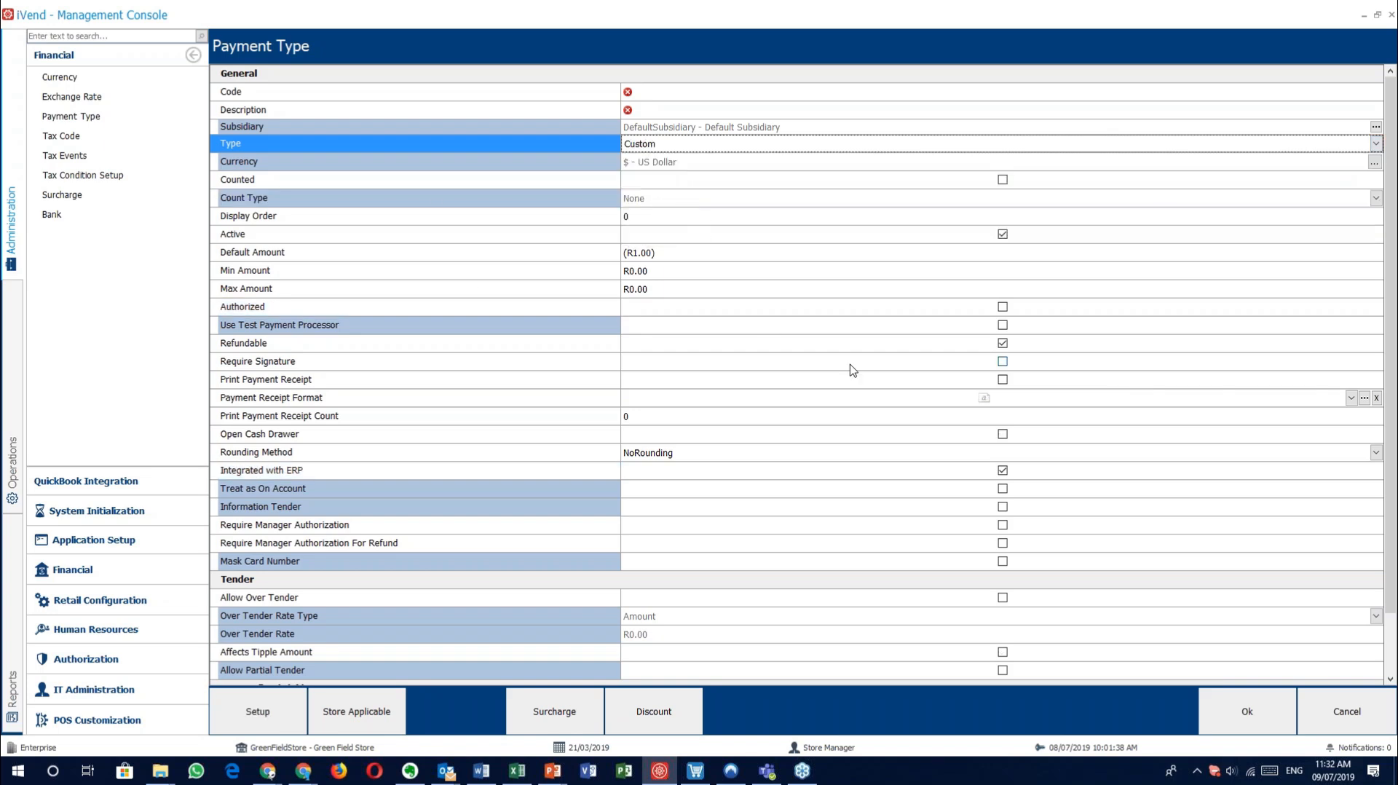
# Step: Go through the new payment type's Code, Description, Subsidiary and Type fields and set its currency to EUR - Euro
pyautogui.click(421, 91)
pyautogui.click(430, 112)
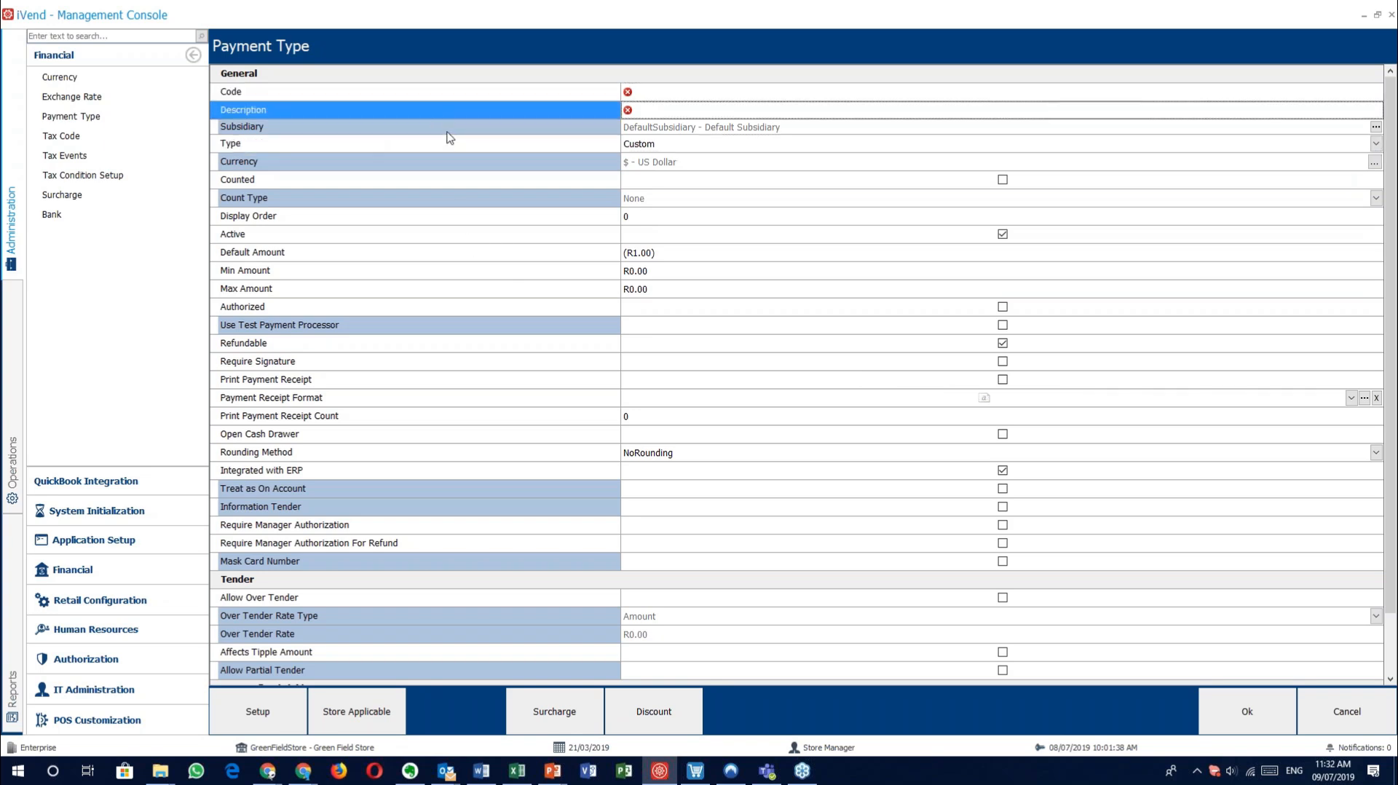
pyautogui.click(446, 131)
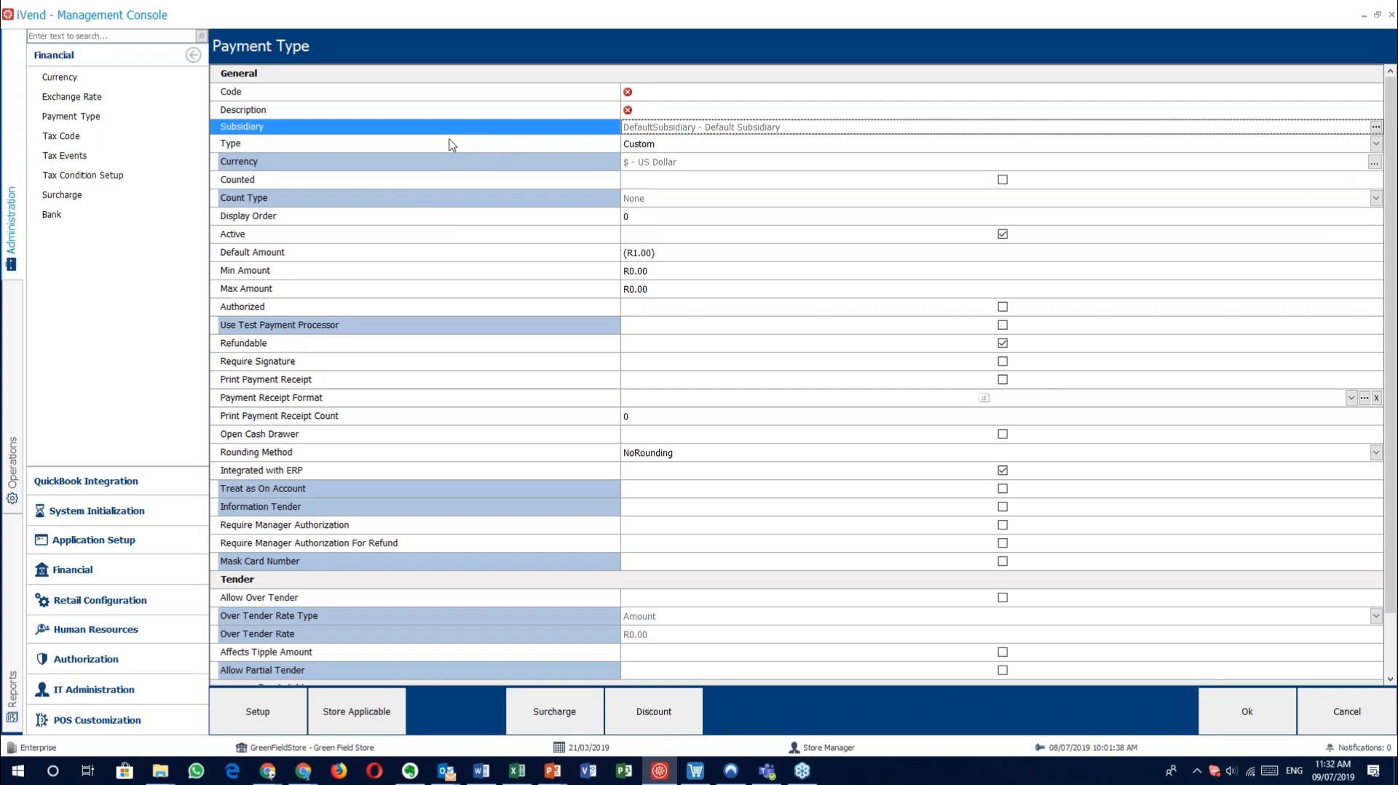
pyautogui.click(374, 146)
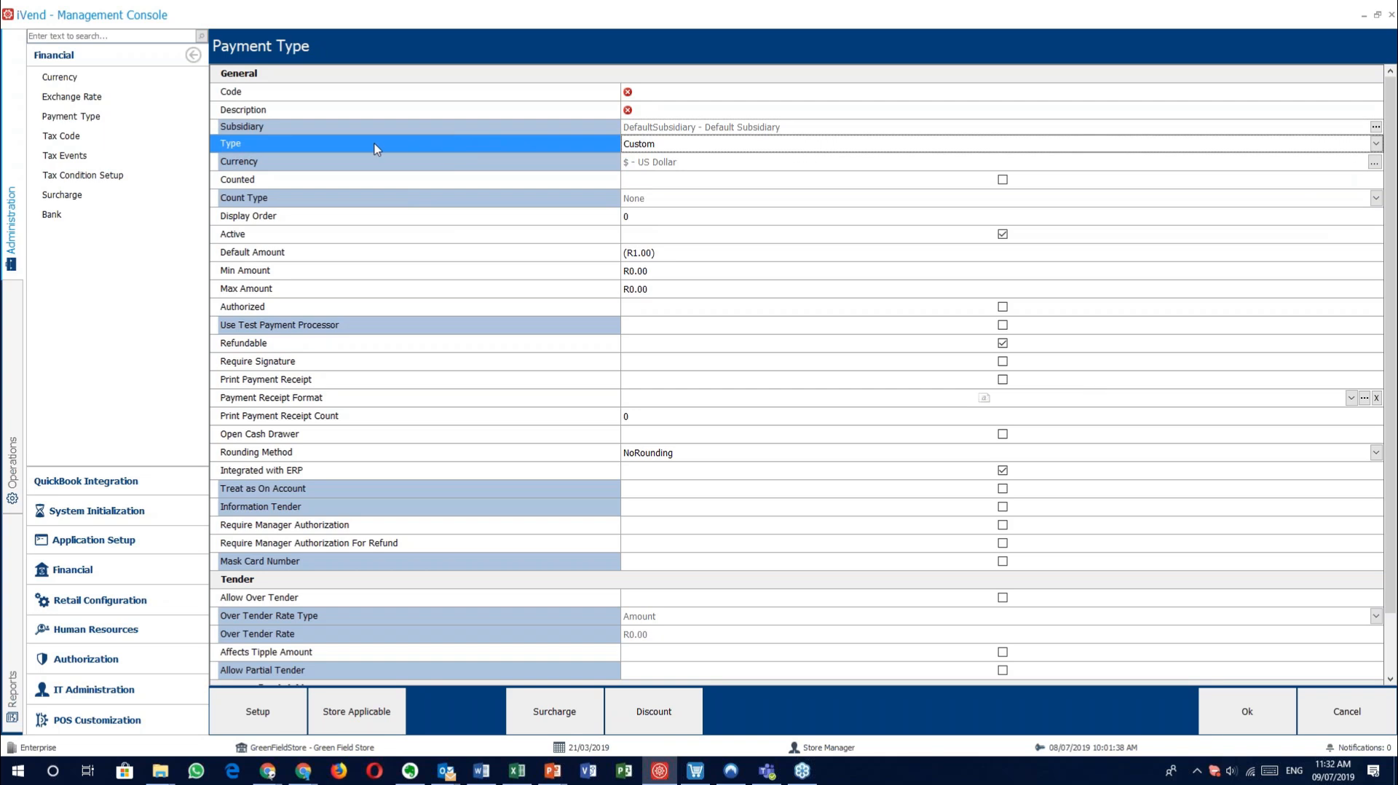
pyautogui.click(429, 167)
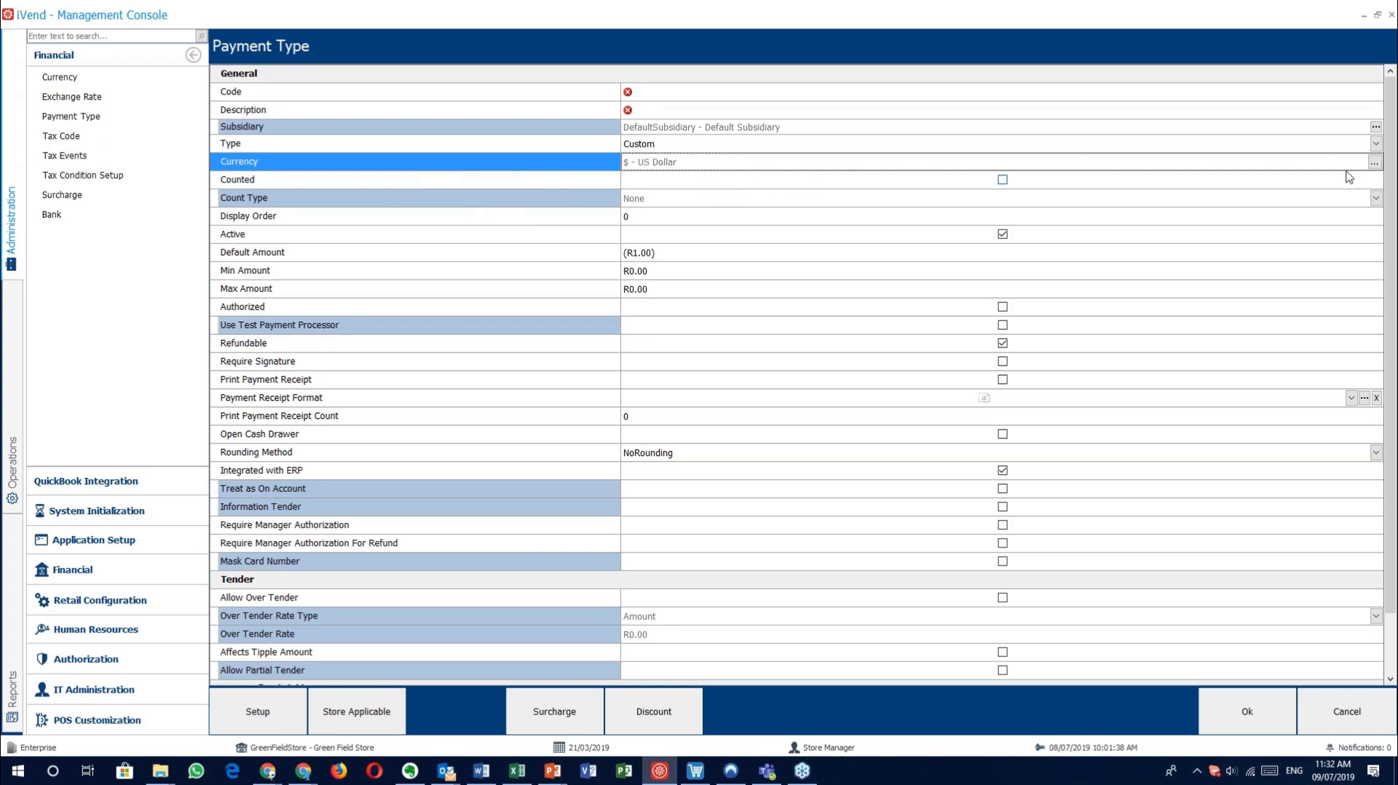
pyautogui.click(1374, 162)
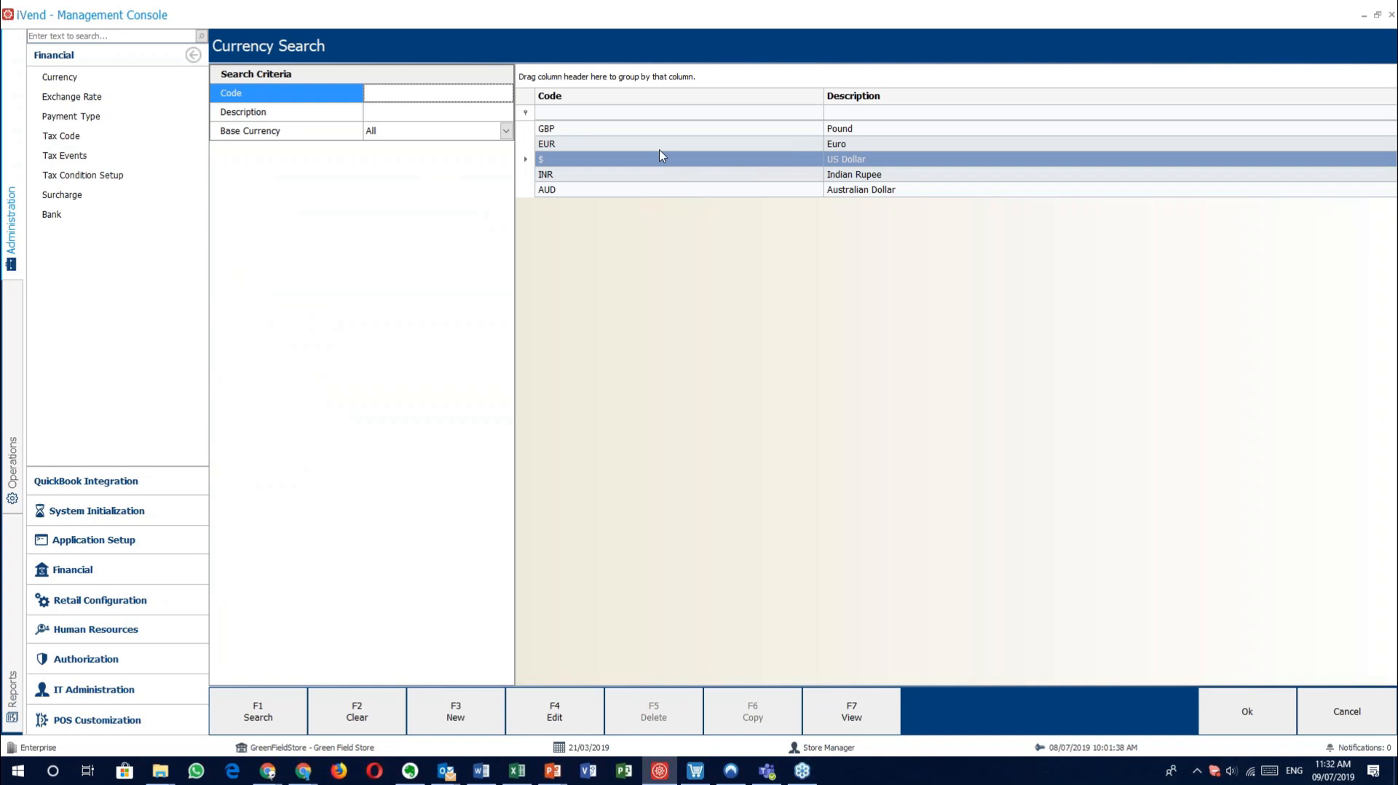
pyautogui.doubleClick(659, 142)
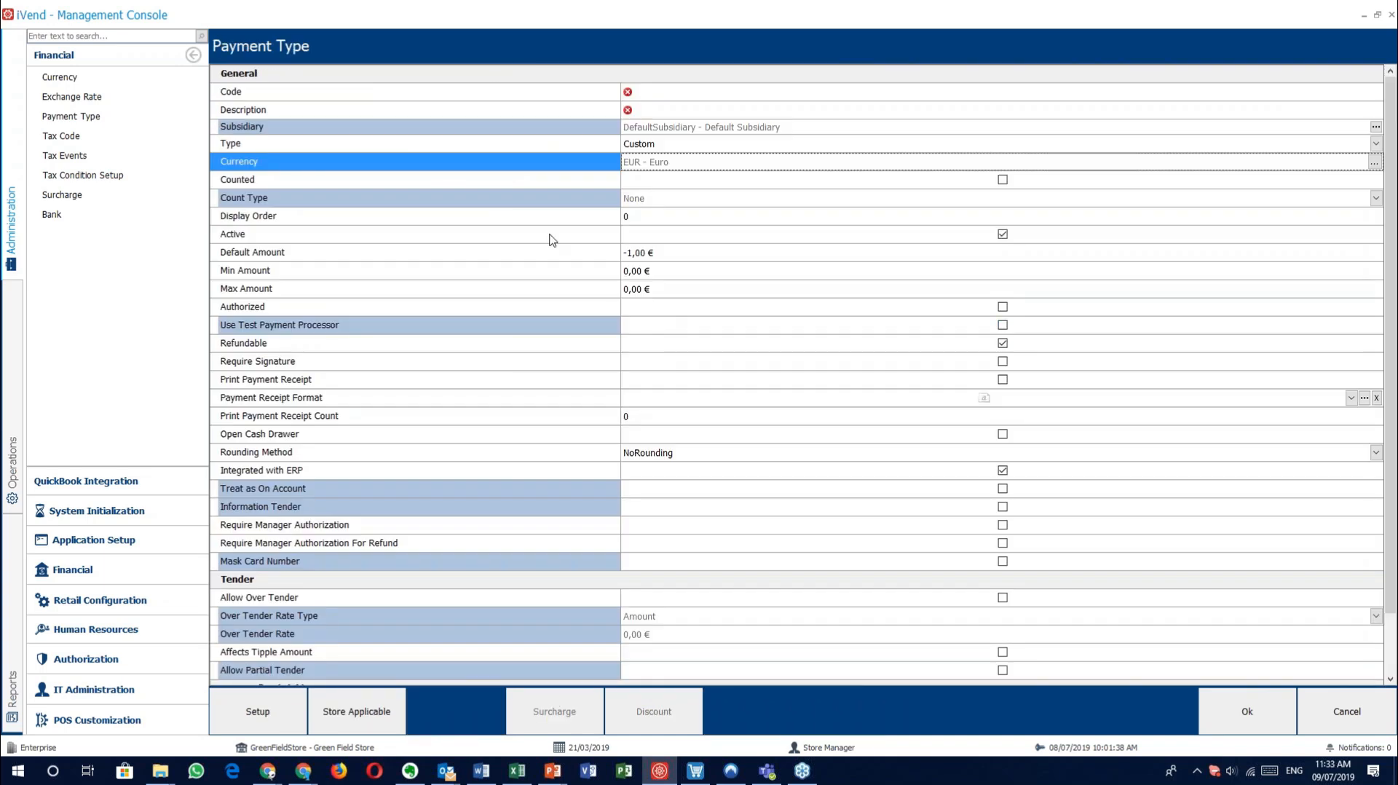
# Step: Change the new payment type's type to Cash and check its Currency field
pyautogui.click(466, 184)
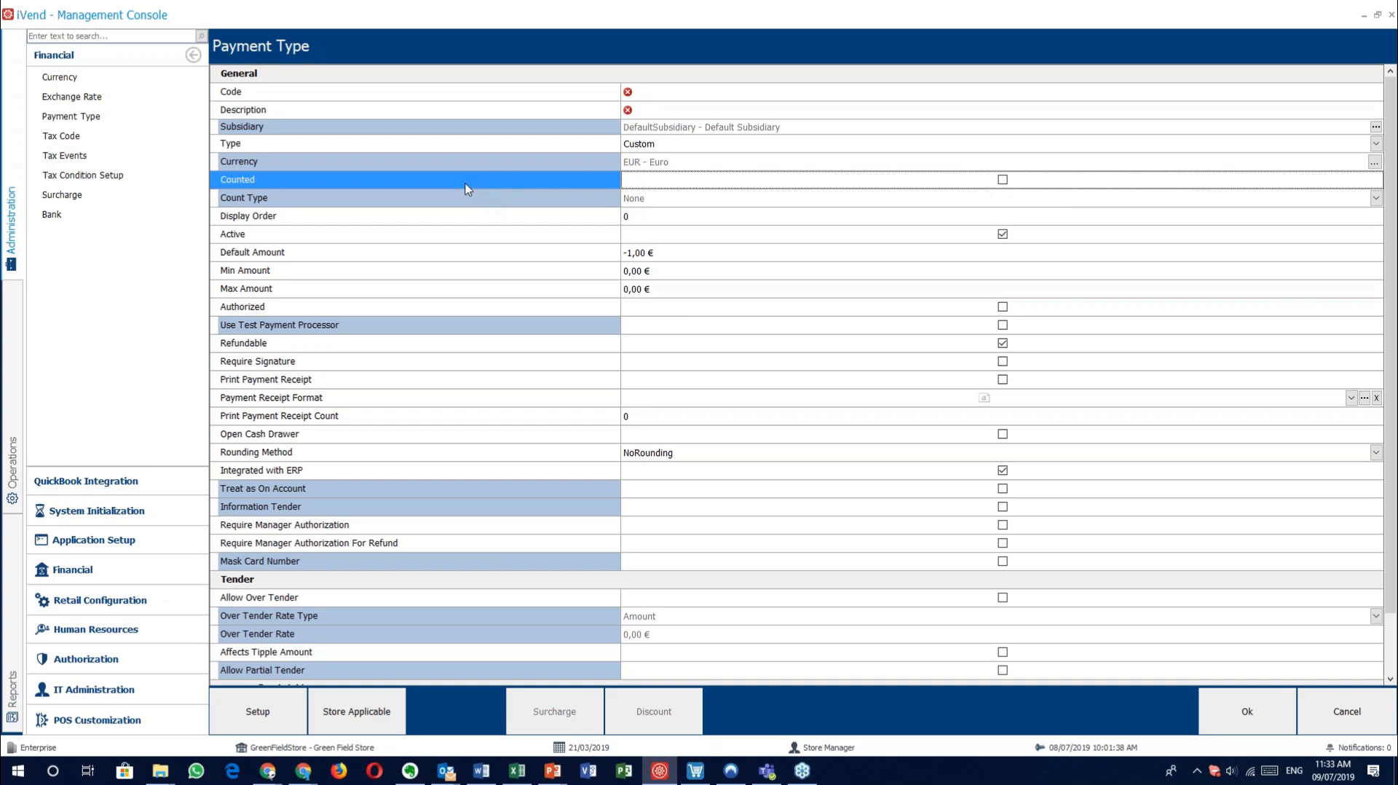
pyautogui.click(663, 145)
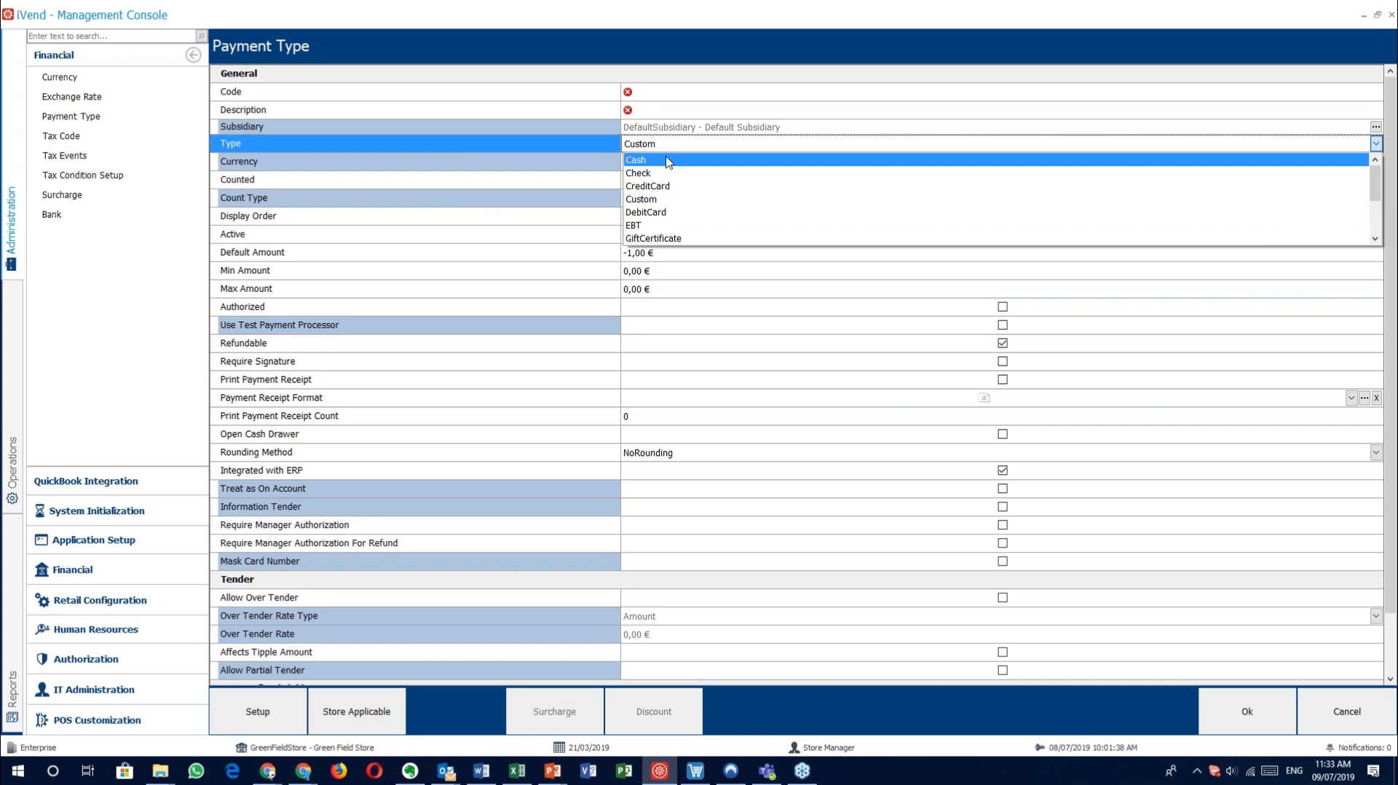
pyautogui.click(668, 163)
pyautogui.click(703, 167)
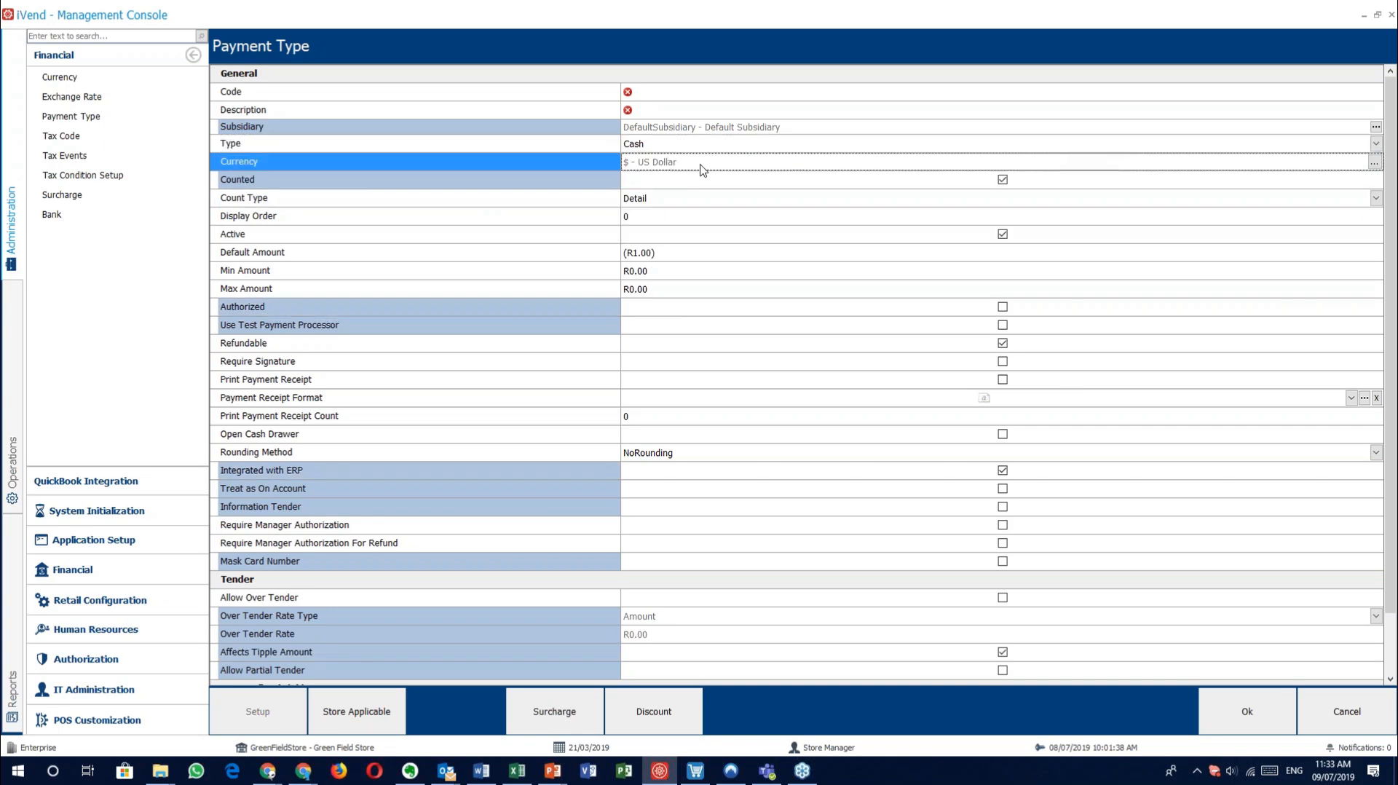
# Step: Examine the Counted setting and the None, Summary and Detail options of Count Type, keeping Detail
pyautogui.click(420, 185)
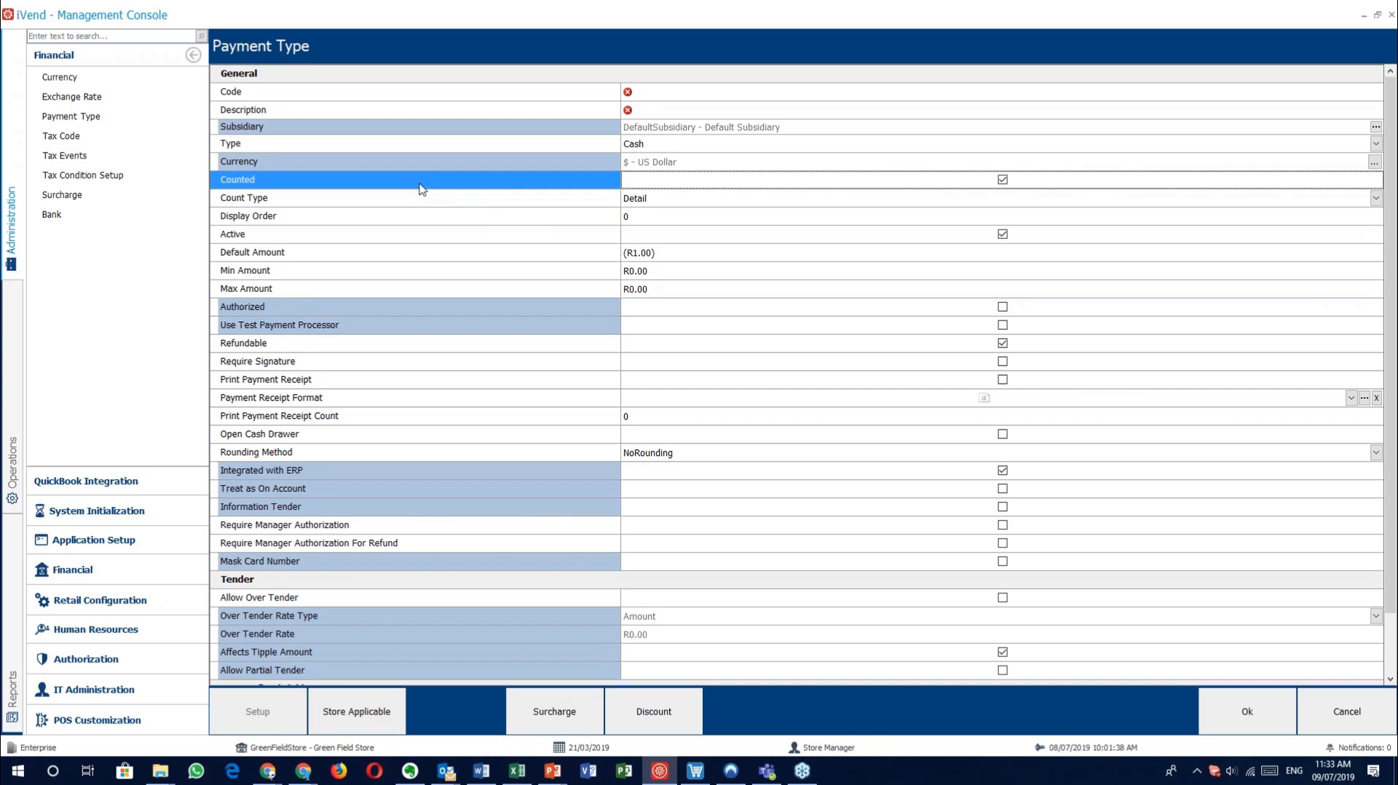
pyautogui.click(535, 204)
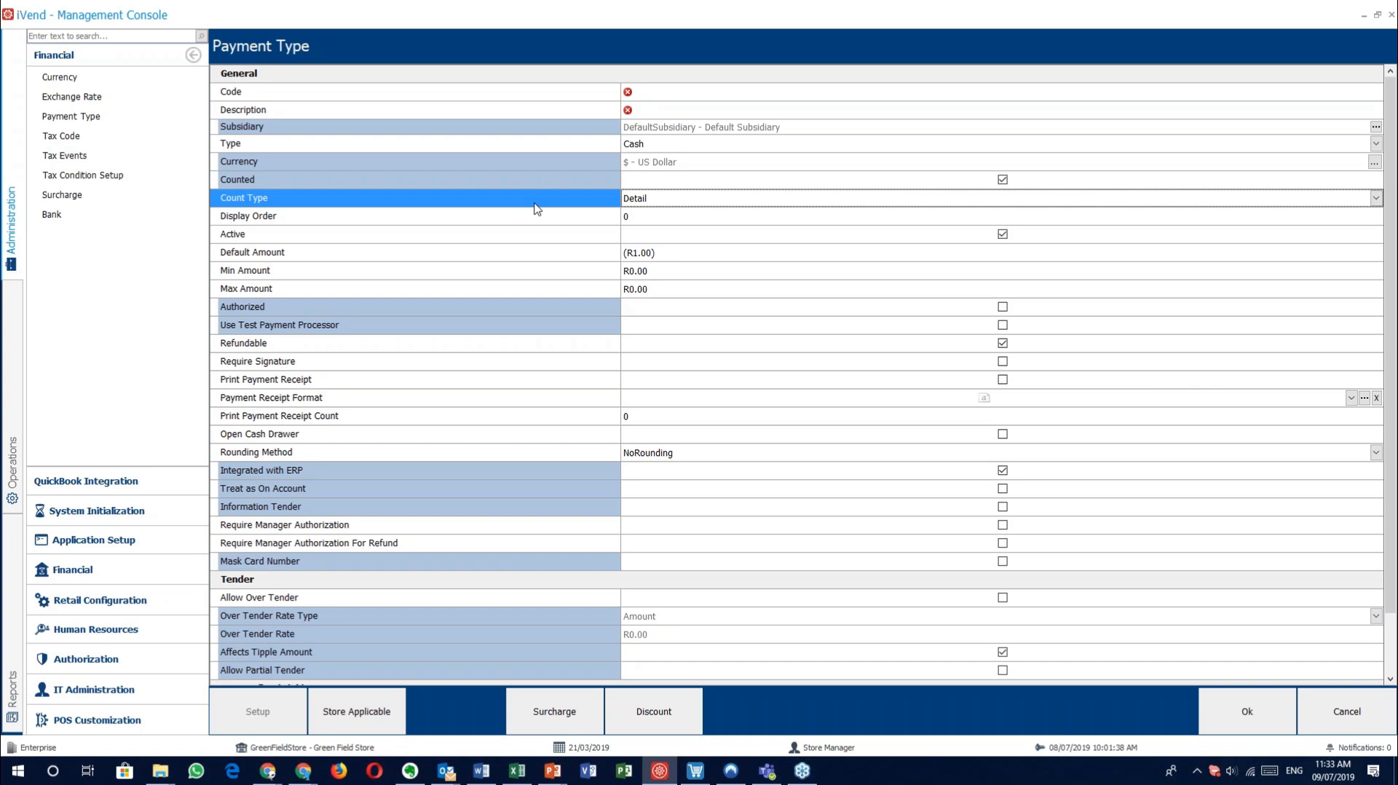
pyautogui.click(732, 200)
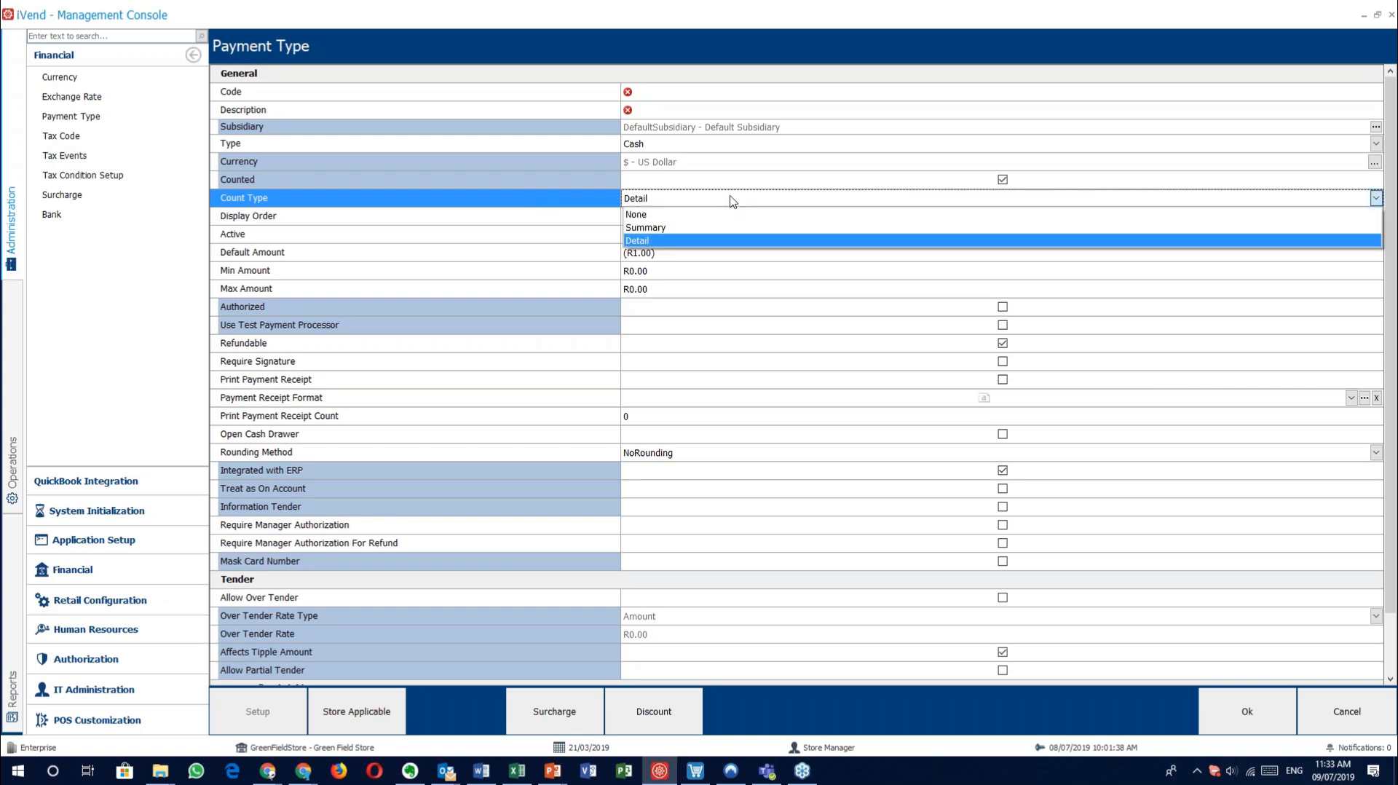
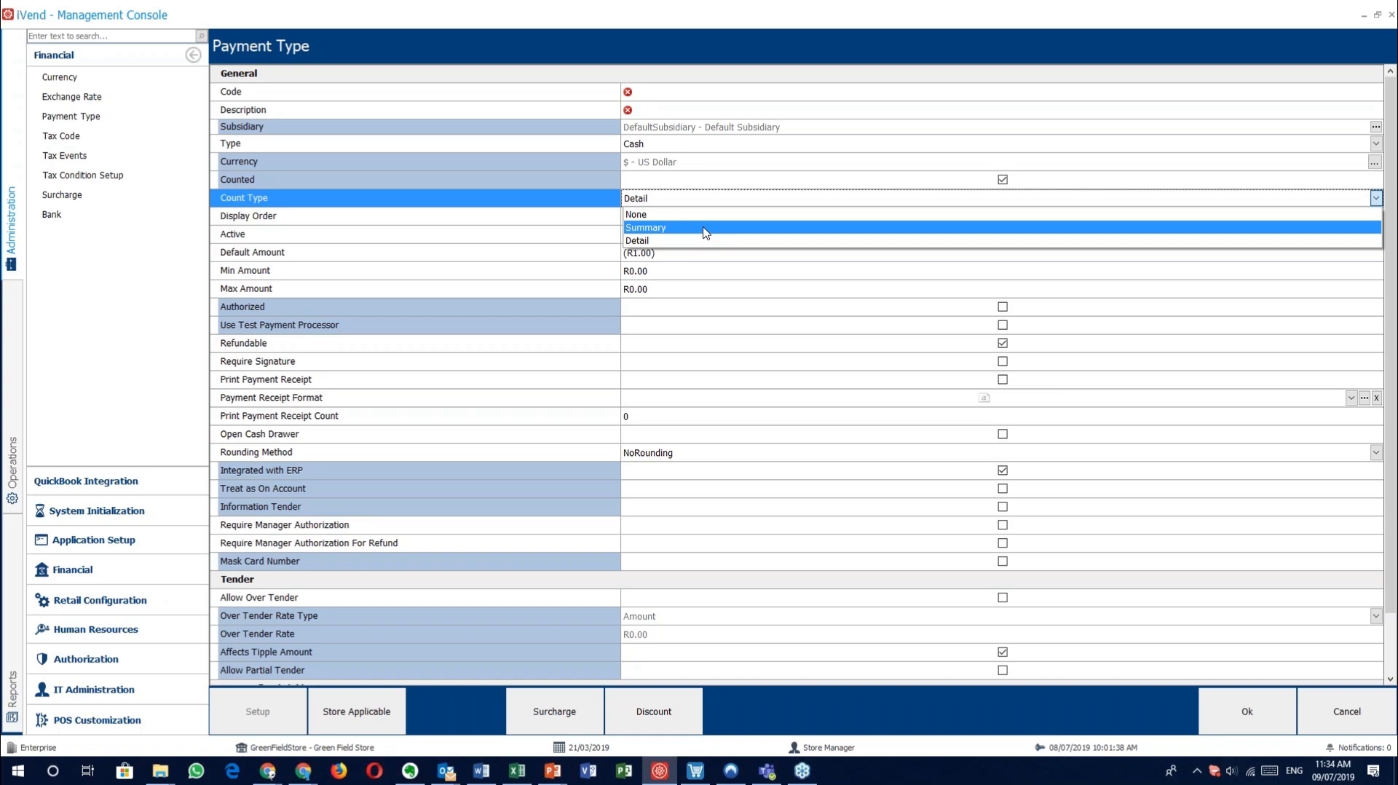
pyautogui.click(697, 198)
# Step: Examine the Display Order setting, compare it with the tender list in Point of Sale and return to iVend Management Console
pyautogui.click(496, 222)
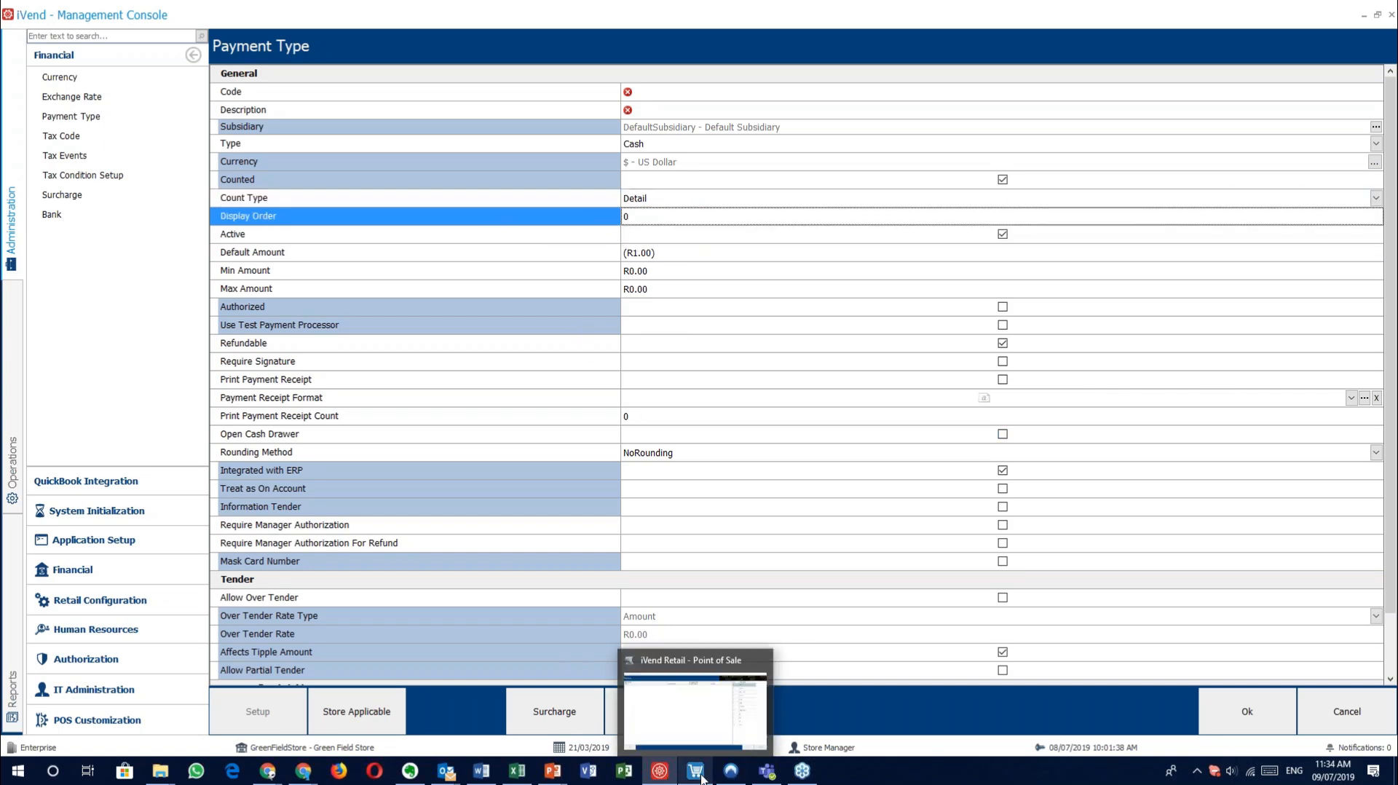
pyautogui.click(730, 772)
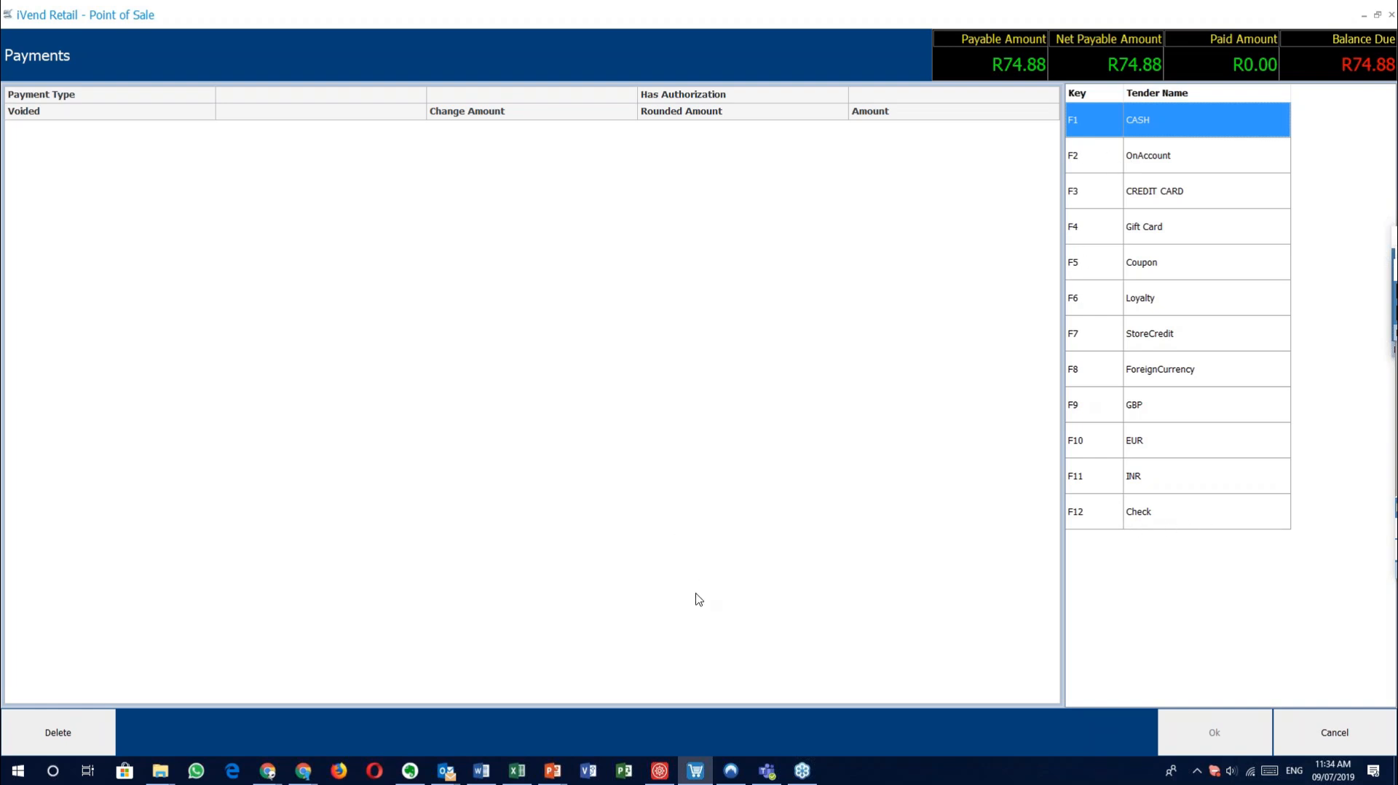
pyautogui.click(670, 773)
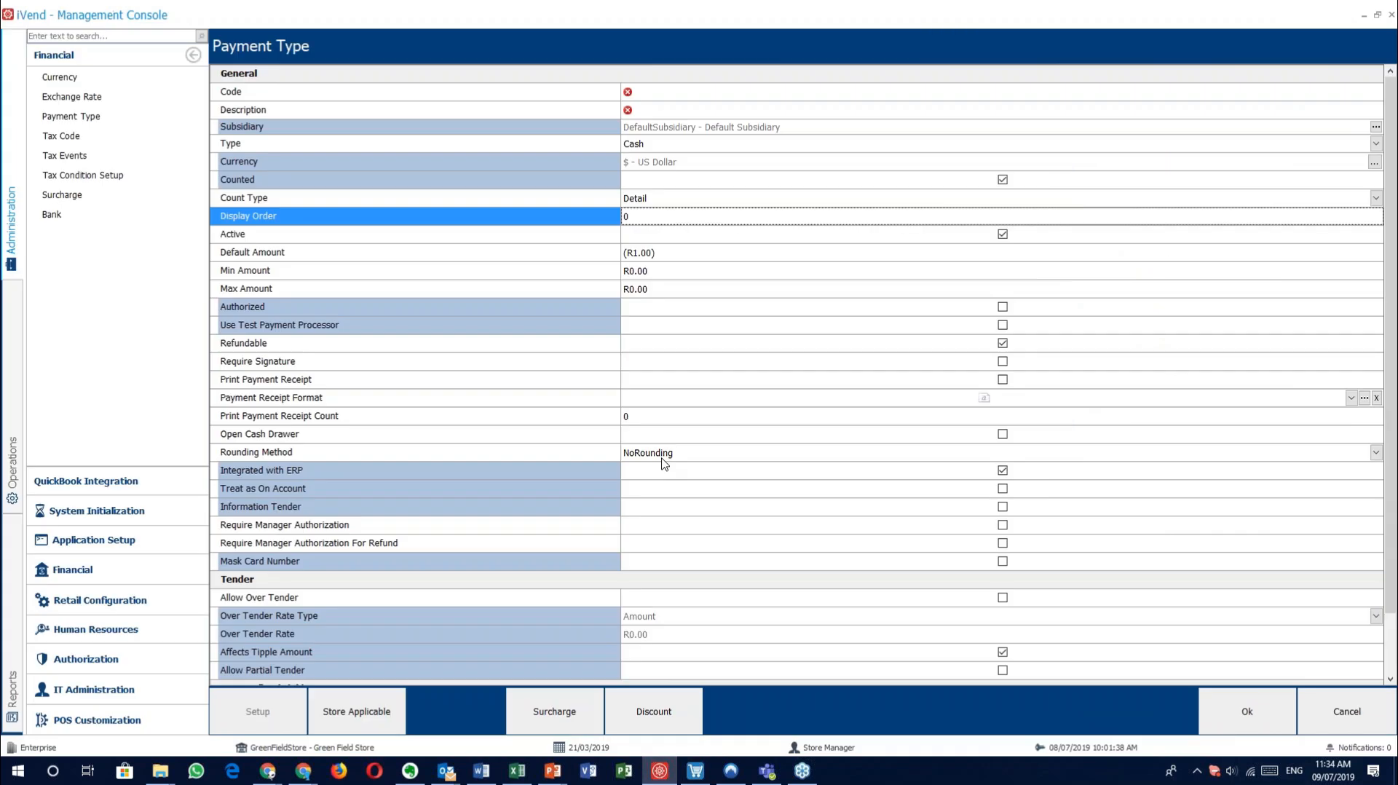
# Step: Examine the Active, Default Amount, Min Amount and Max Amount settings of the Cash payment type
pyautogui.click(523, 239)
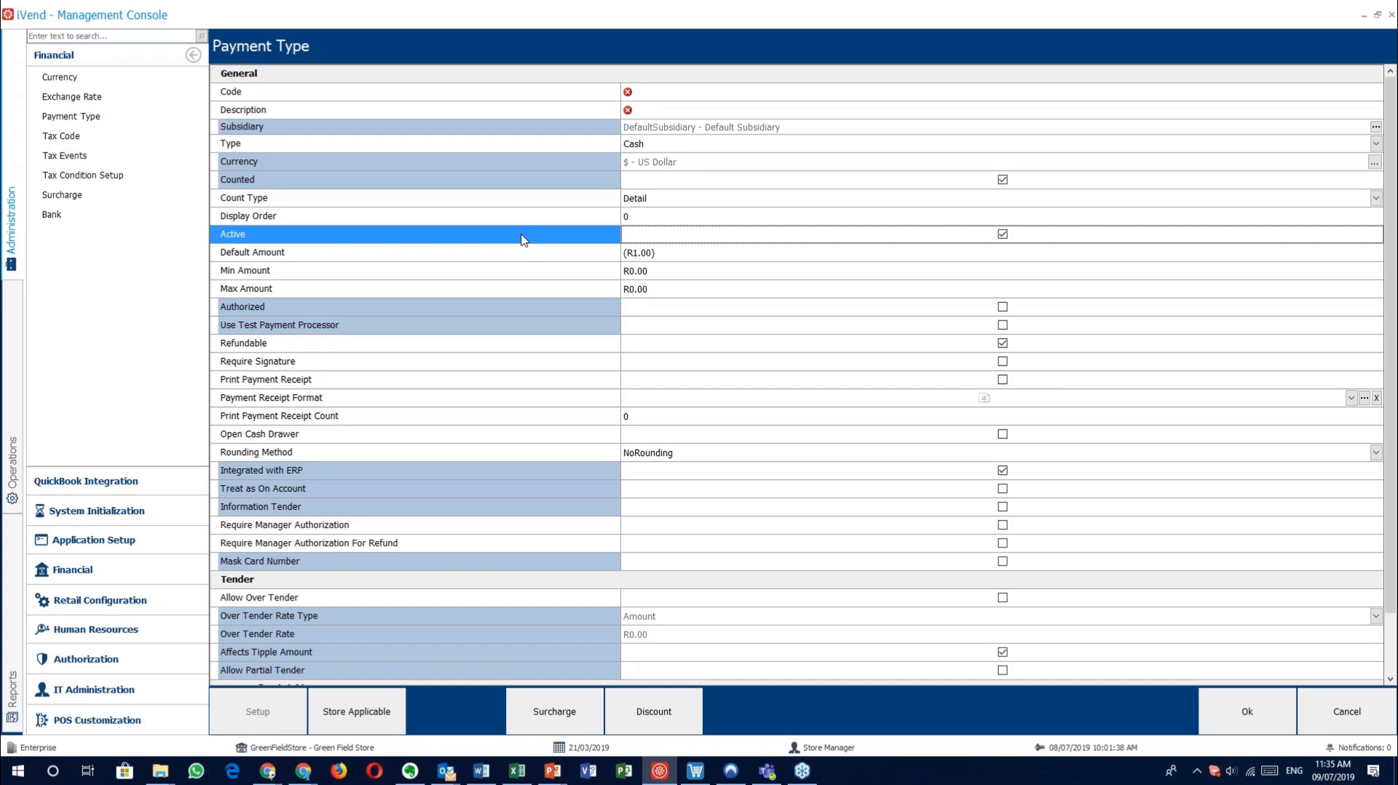
pyautogui.click(456, 251)
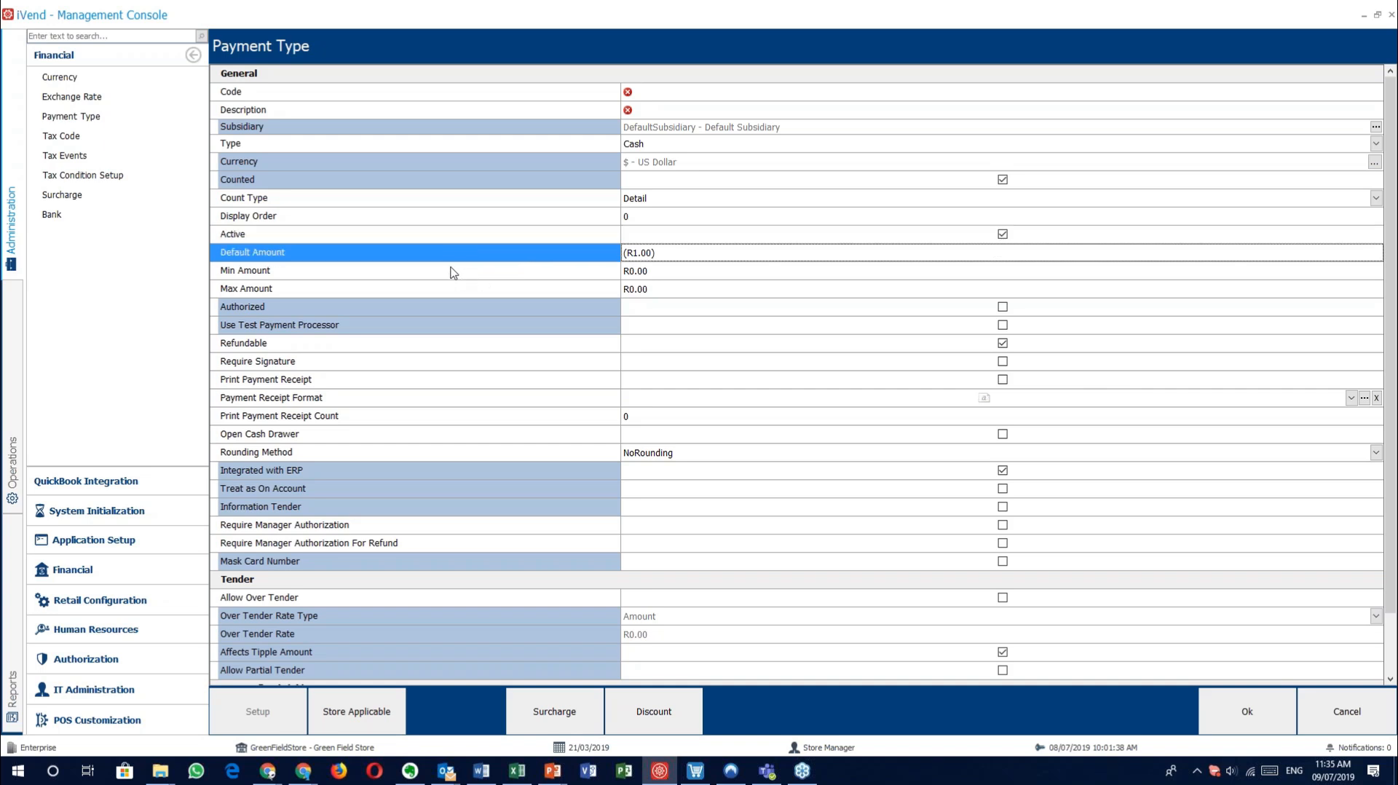
pyautogui.click(451, 276)
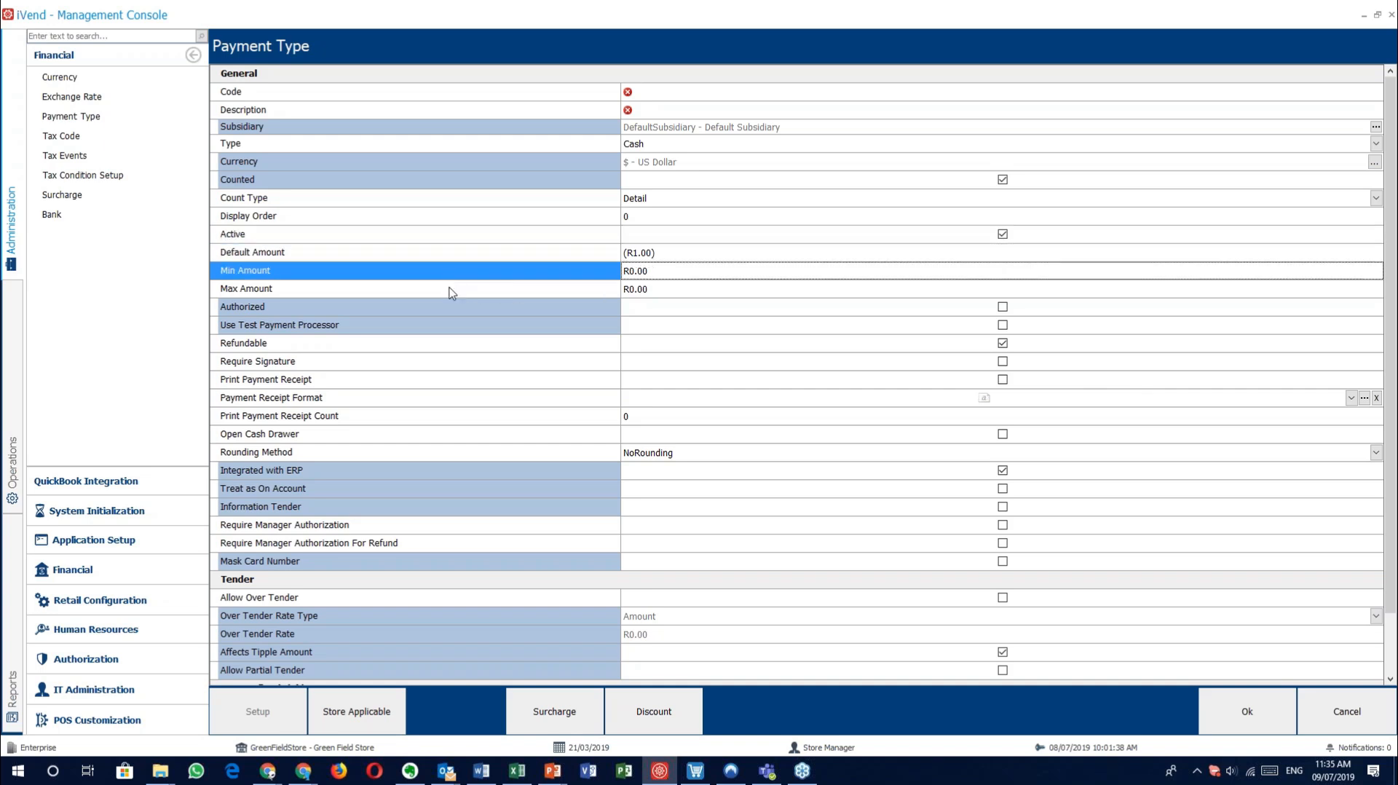
pyautogui.click(451, 292)
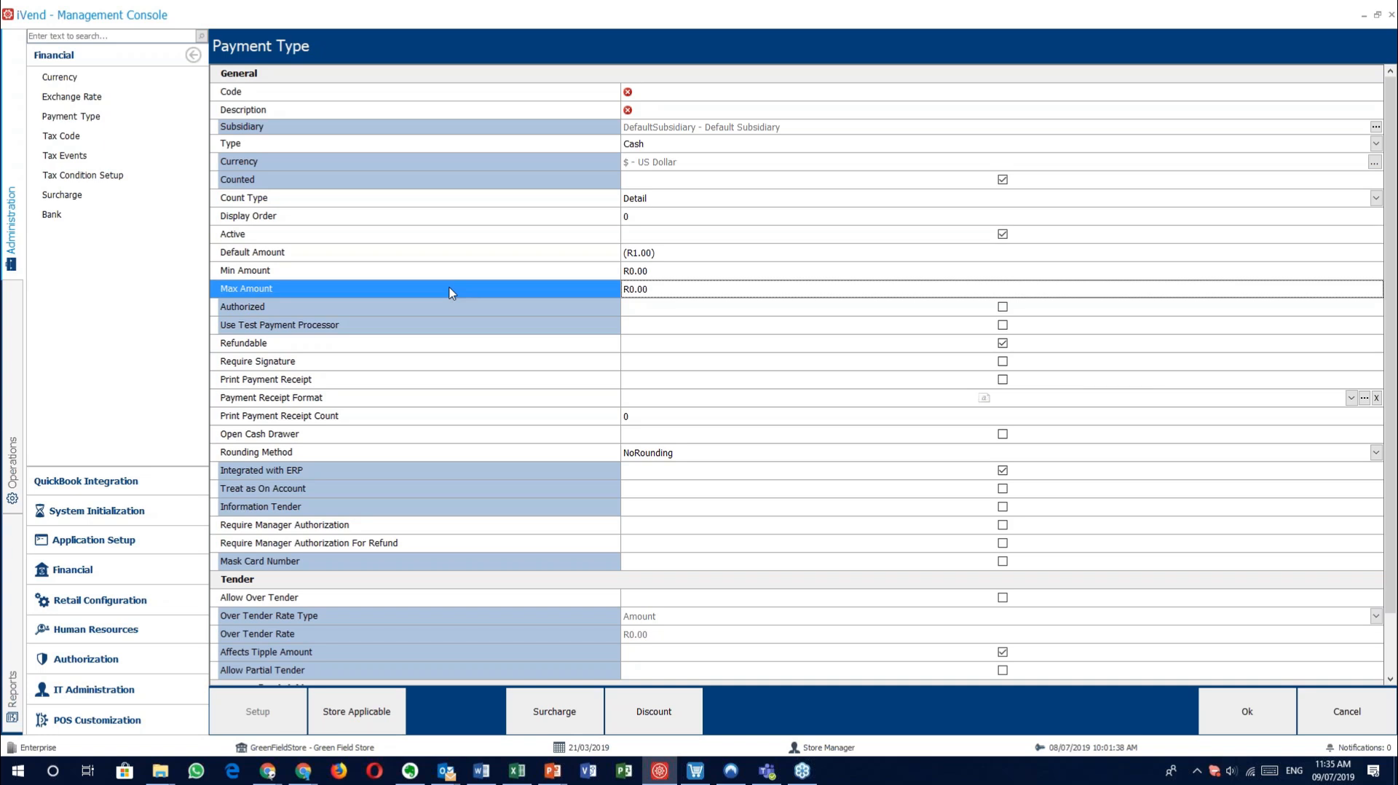
pyautogui.click(454, 274)
pyautogui.click(457, 291)
pyautogui.click(451, 274)
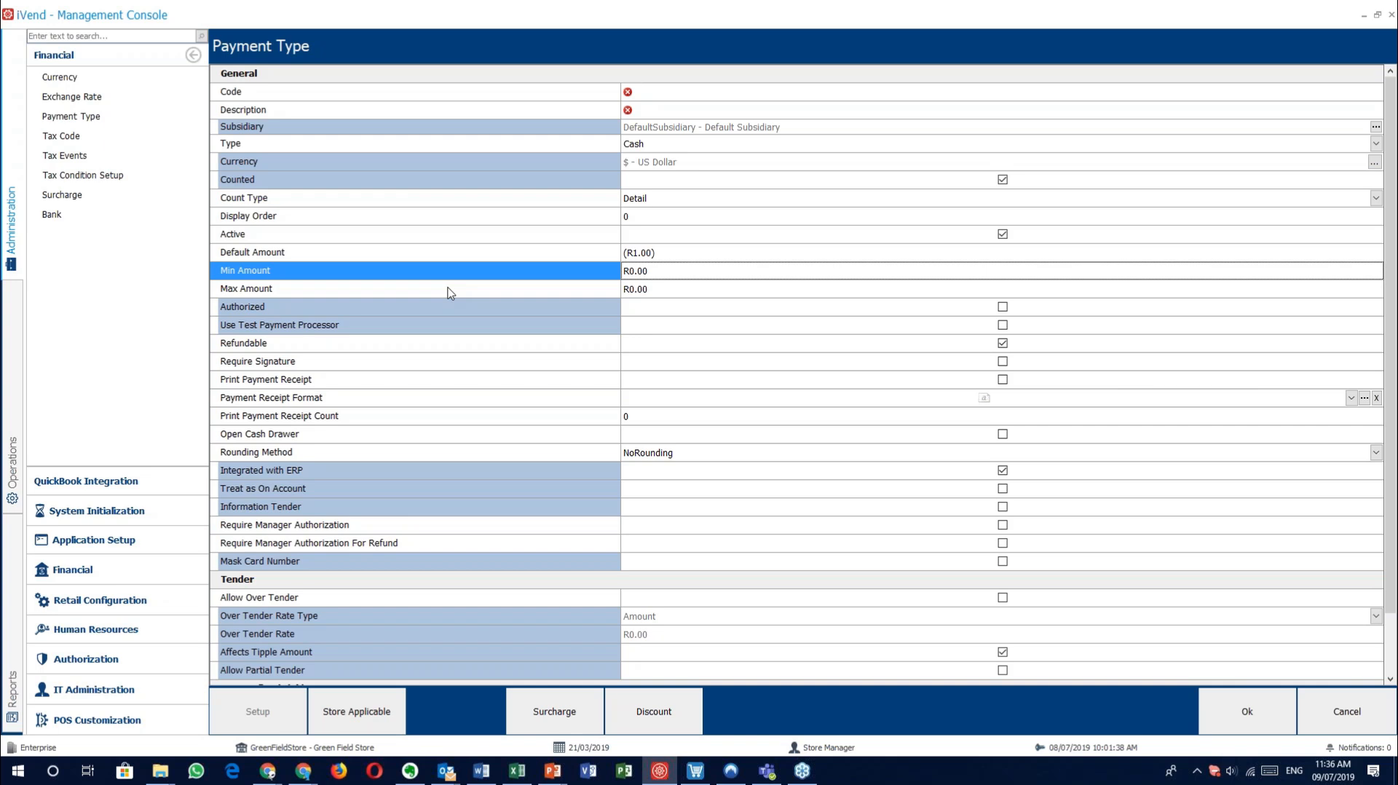
pyautogui.click(450, 291)
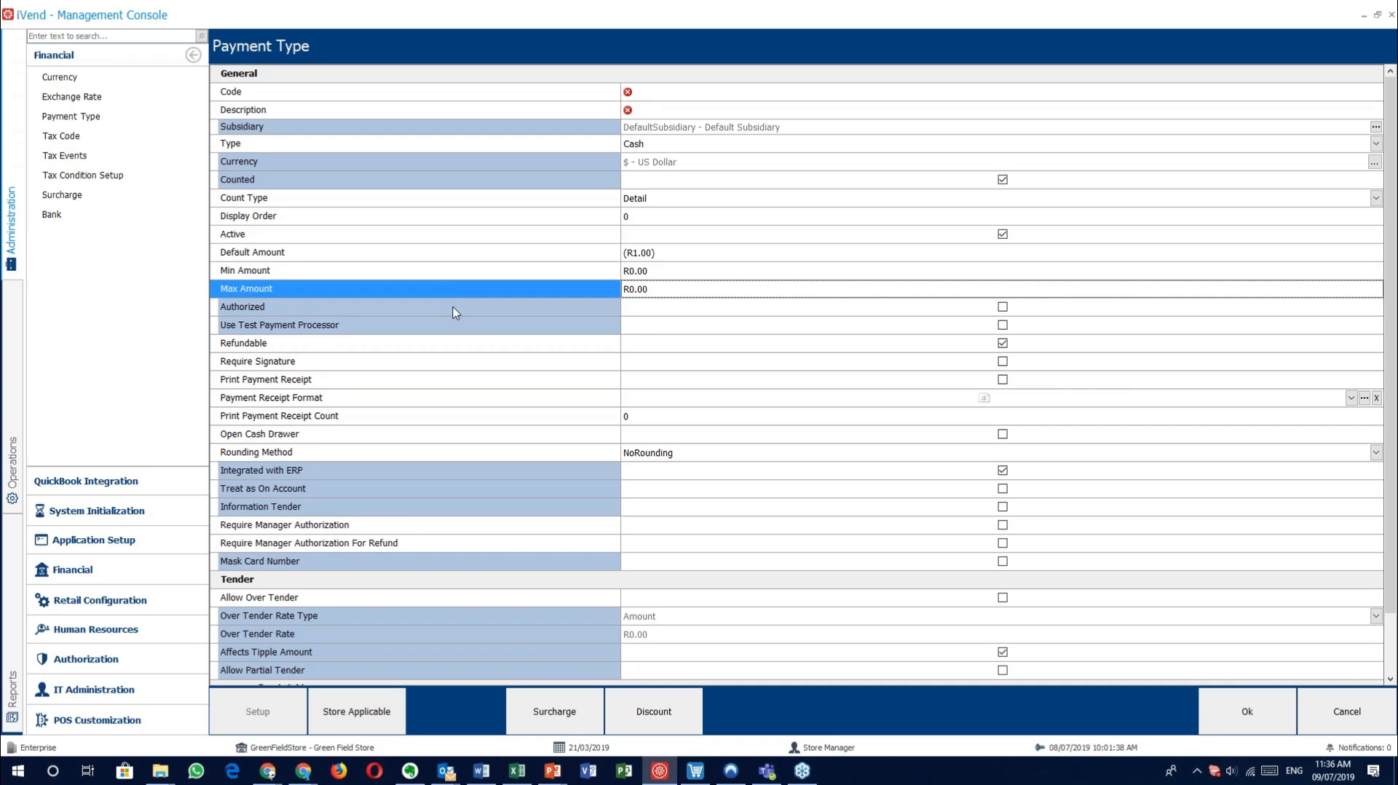
# Step: Examine the Authorized, Use Test Payment Processor and Refundable settings, trying CreditCard as the type and setting it back to Cash
pyautogui.click(454, 309)
pyautogui.click(445, 328)
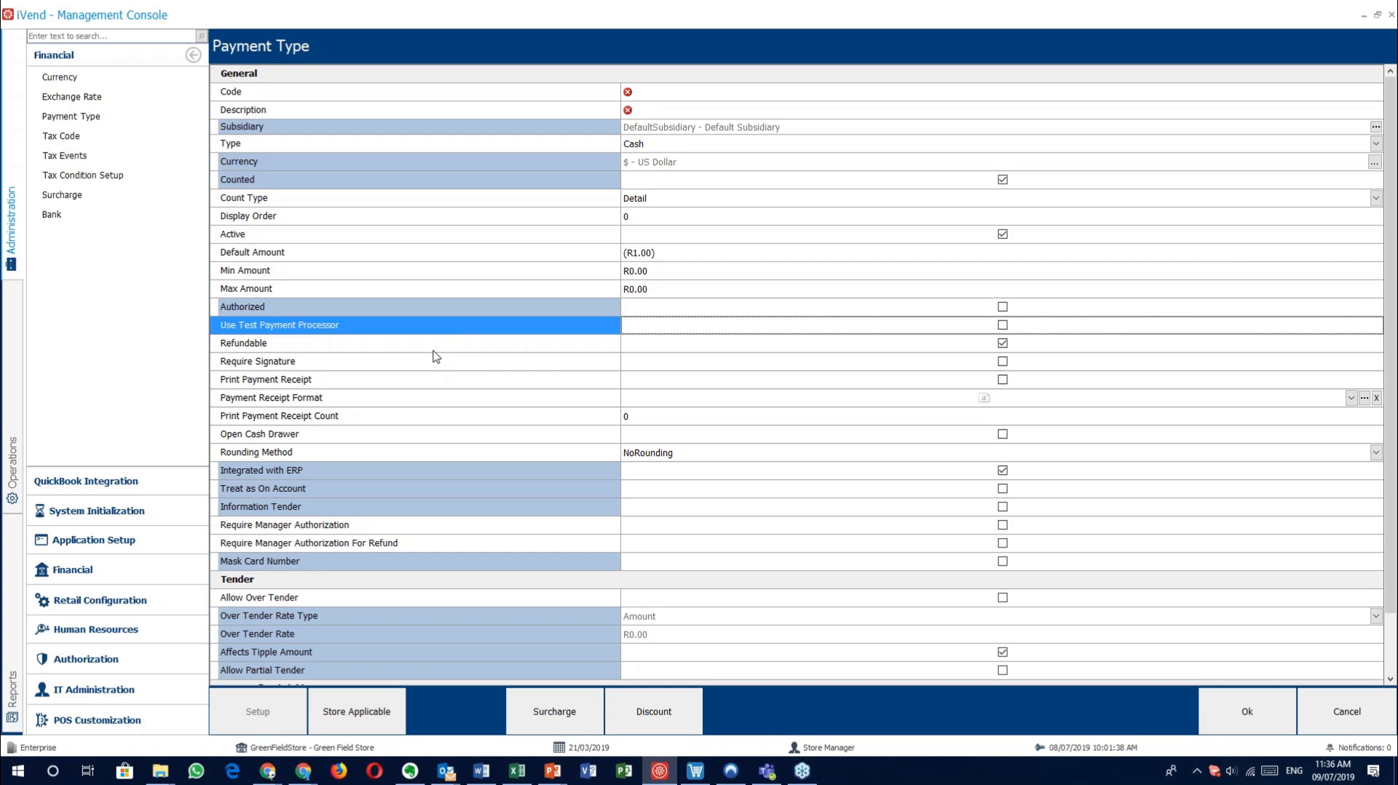
pyautogui.click(433, 353)
pyautogui.click(423, 325)
pyautogui.click(671, 146)
pyautogui.click(670, 185)
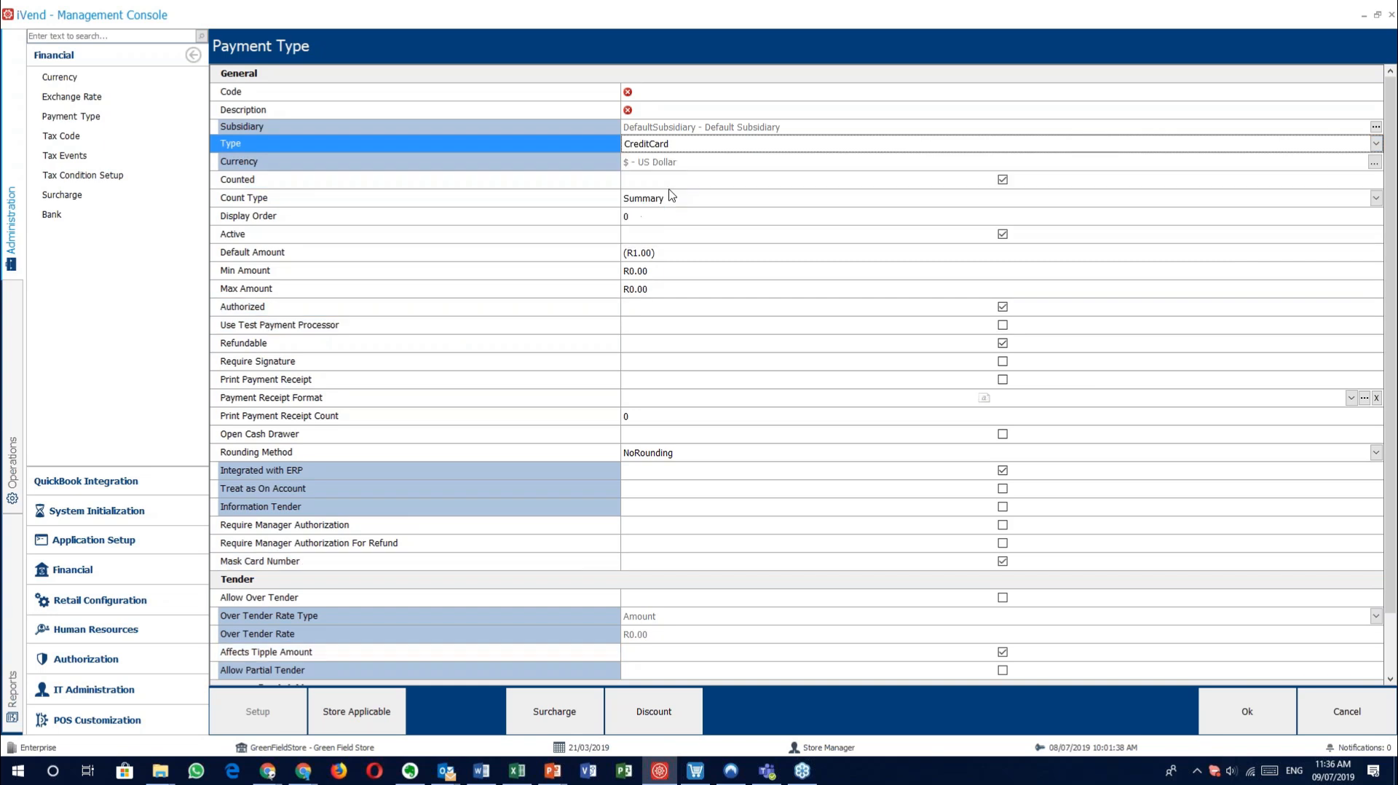
pyautogui.click(547, 331)
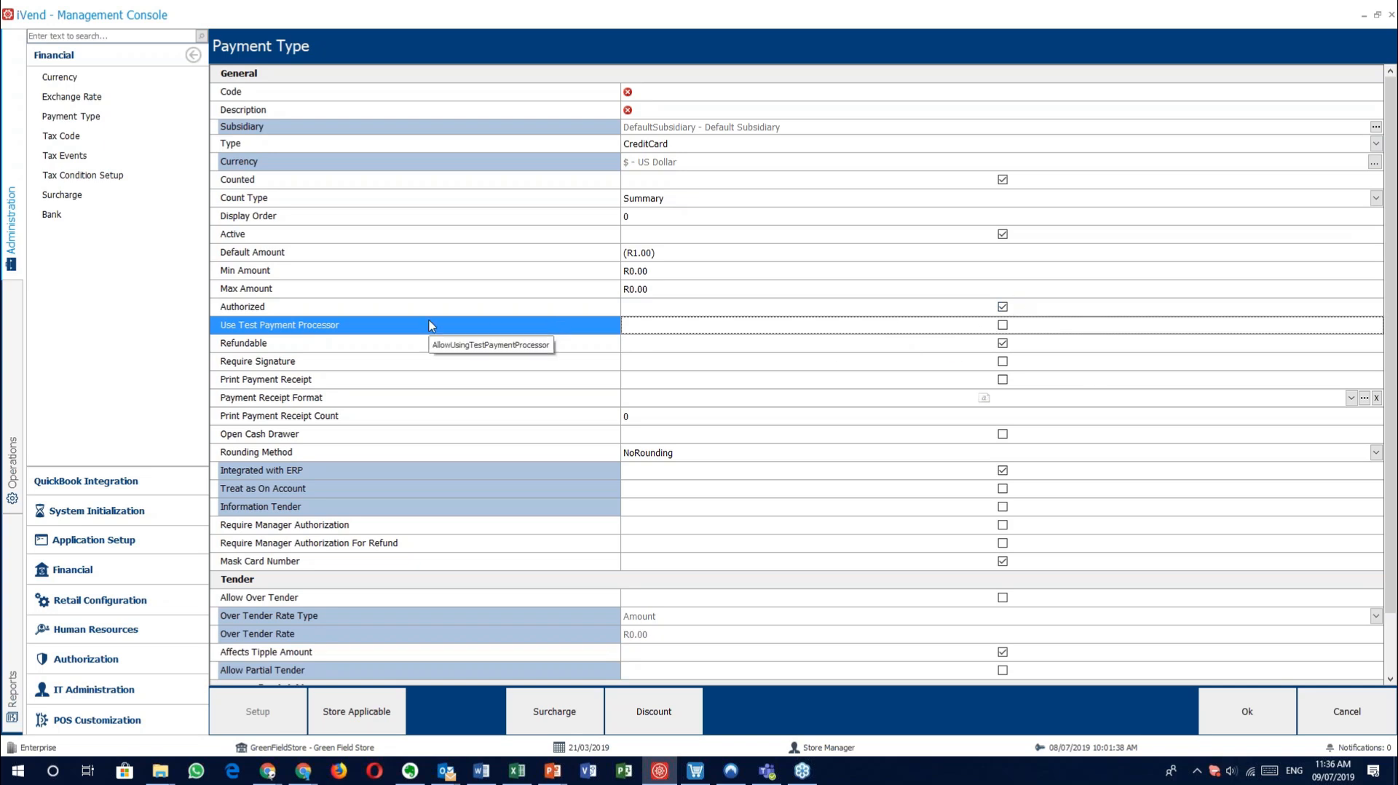
pyautogui.click(419, 351)
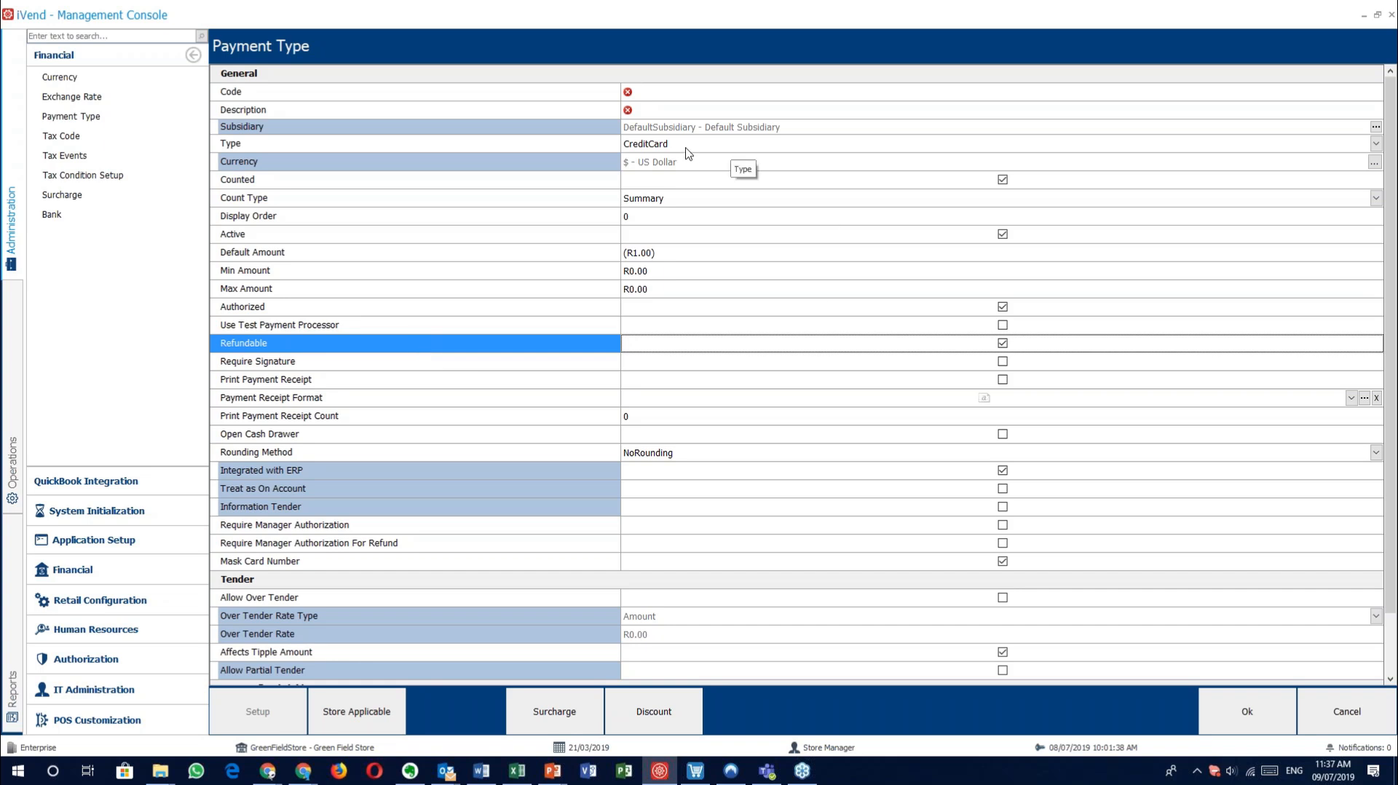
pyautogui.click(760, 150)
pyautogui.click(750, 162)
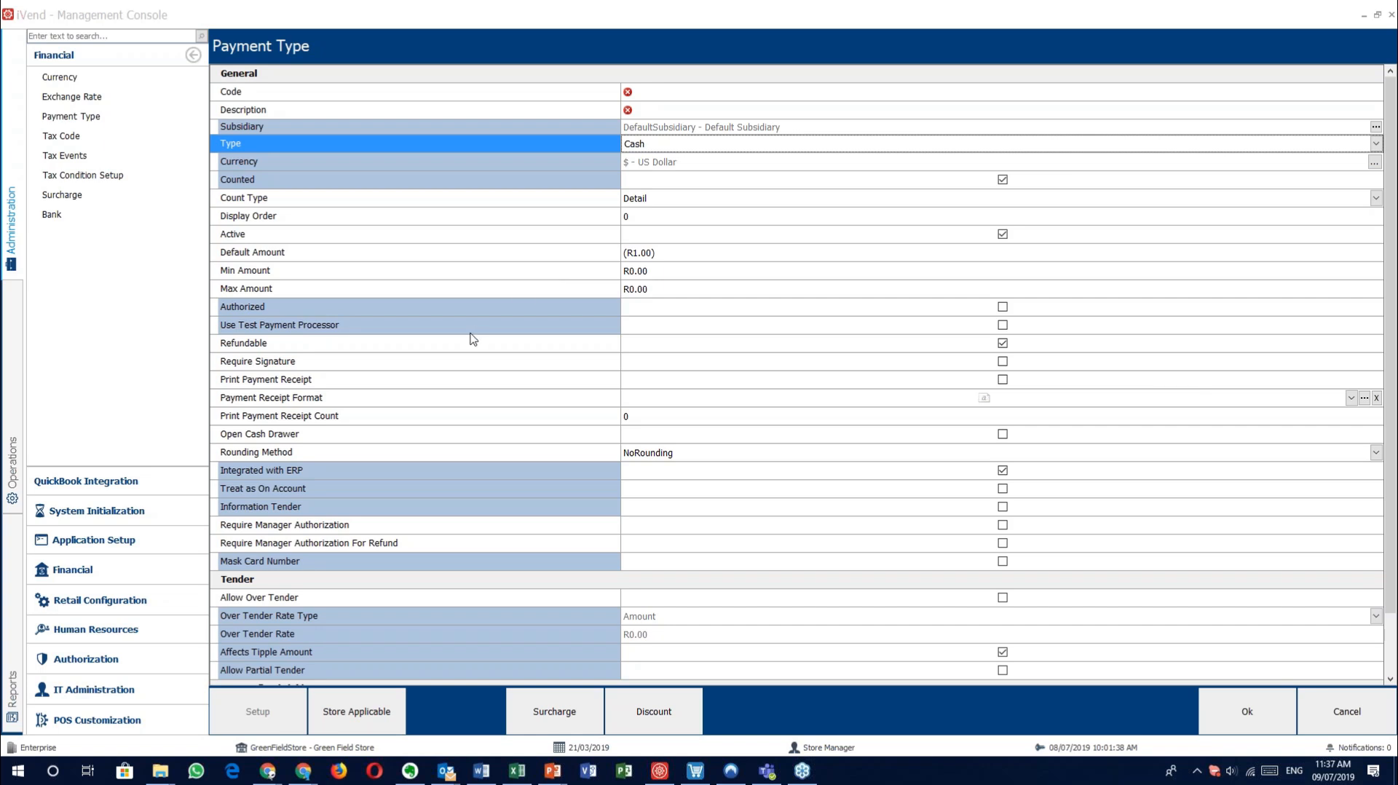
# Step: Examine the Refundable, Require Signature, payment receipt, Open Cash Drawer and Rounding Method settings of the Cash payment type
pyautogui.click(459, 362)
pyautogui.click(451, 346)
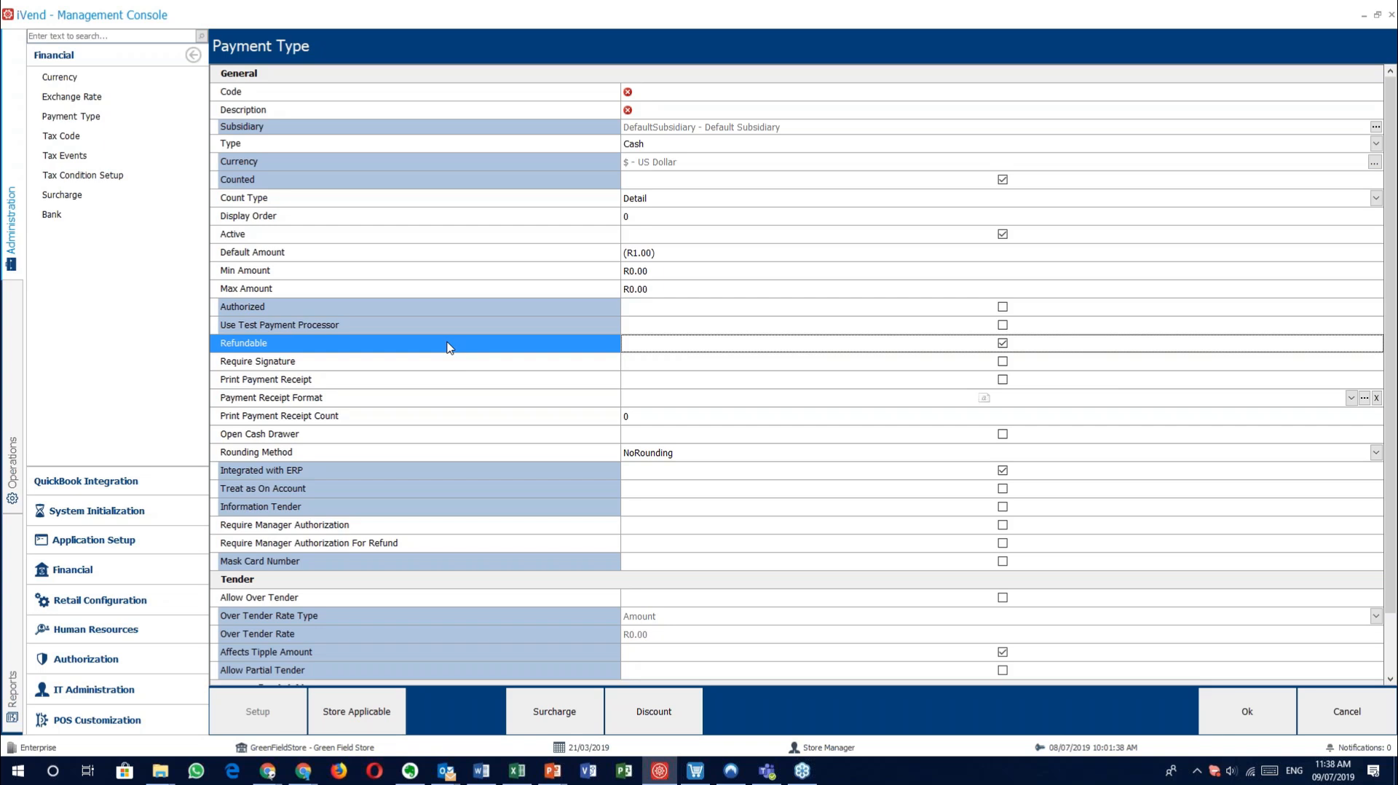
pyautogui.click(427, 363)
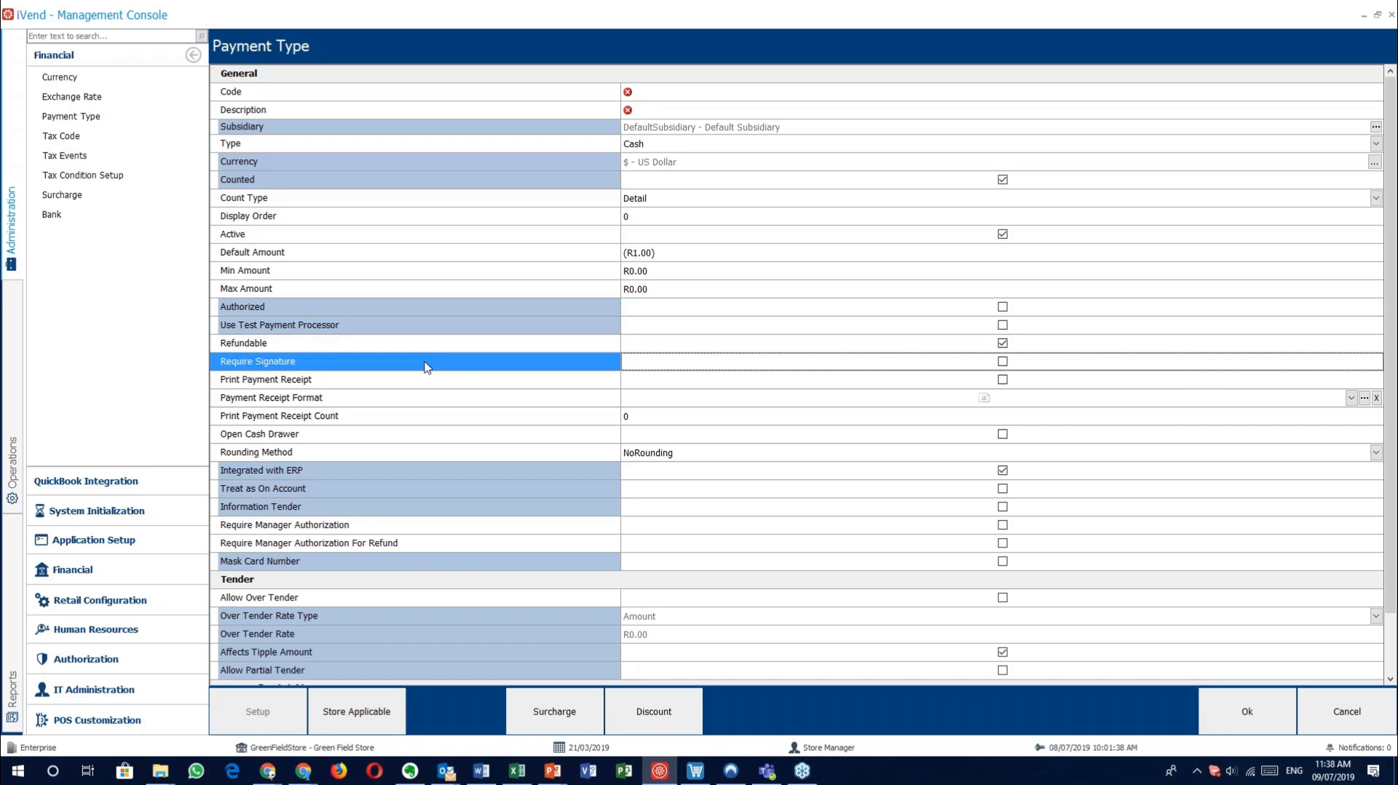
pyautogui.click(420, 384)
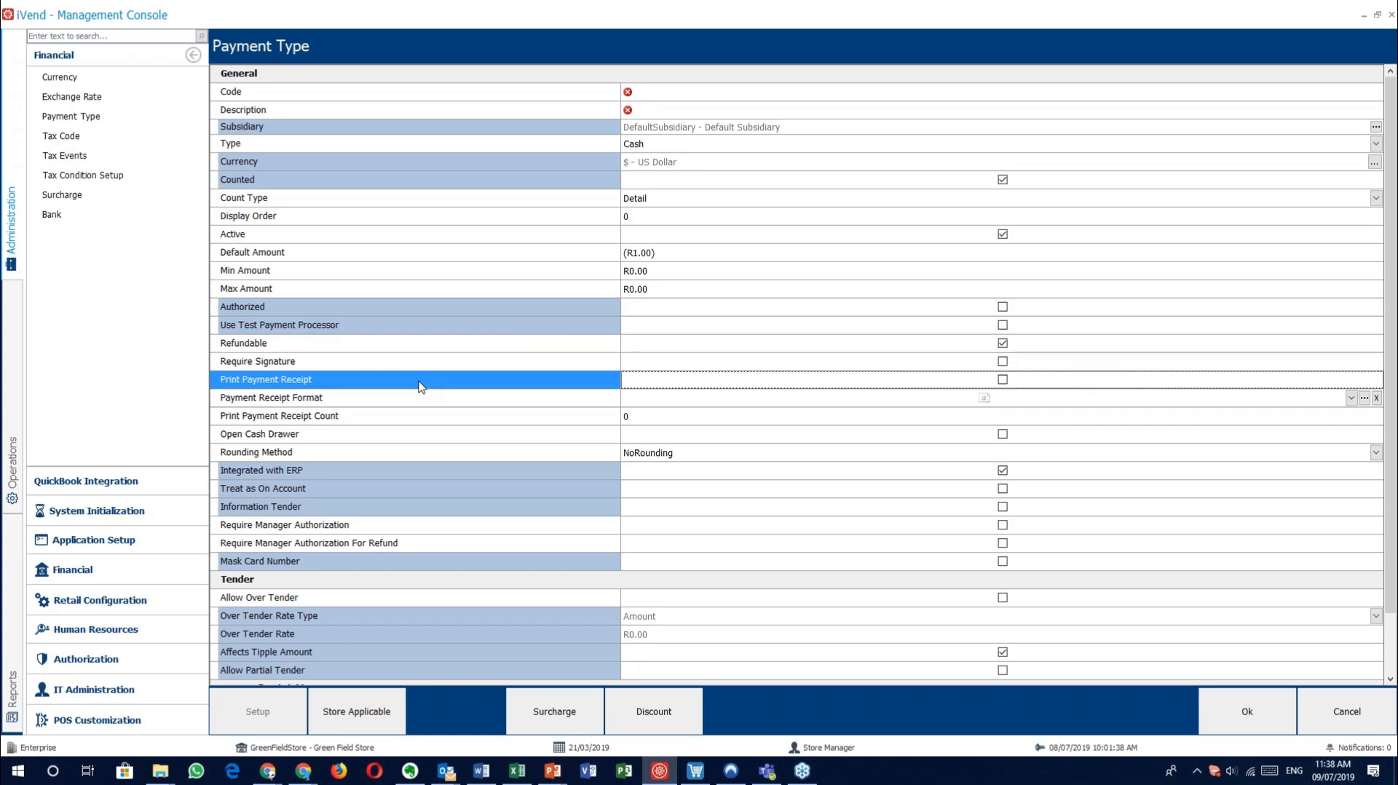
pyautogui.click(413, 402)
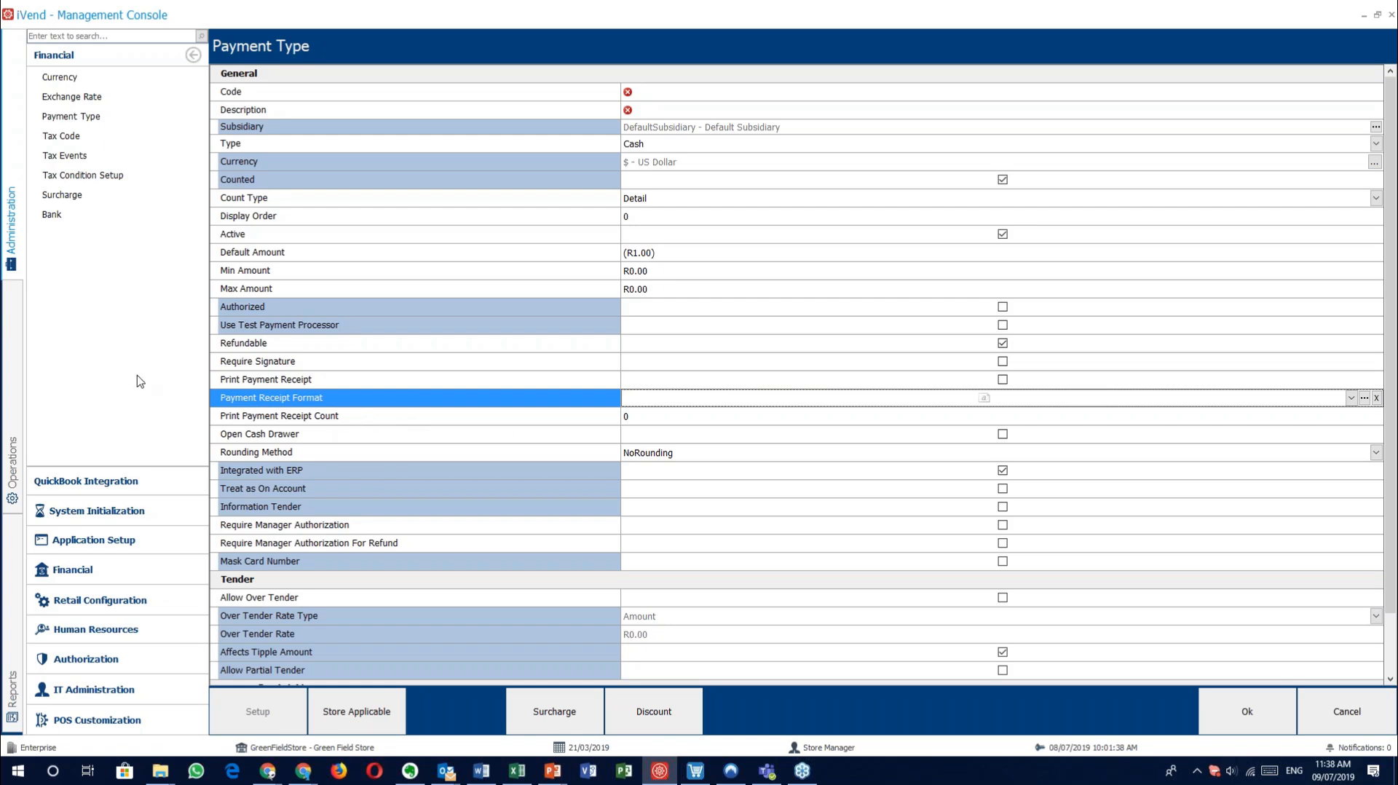
pyautogui.click(379, 417)
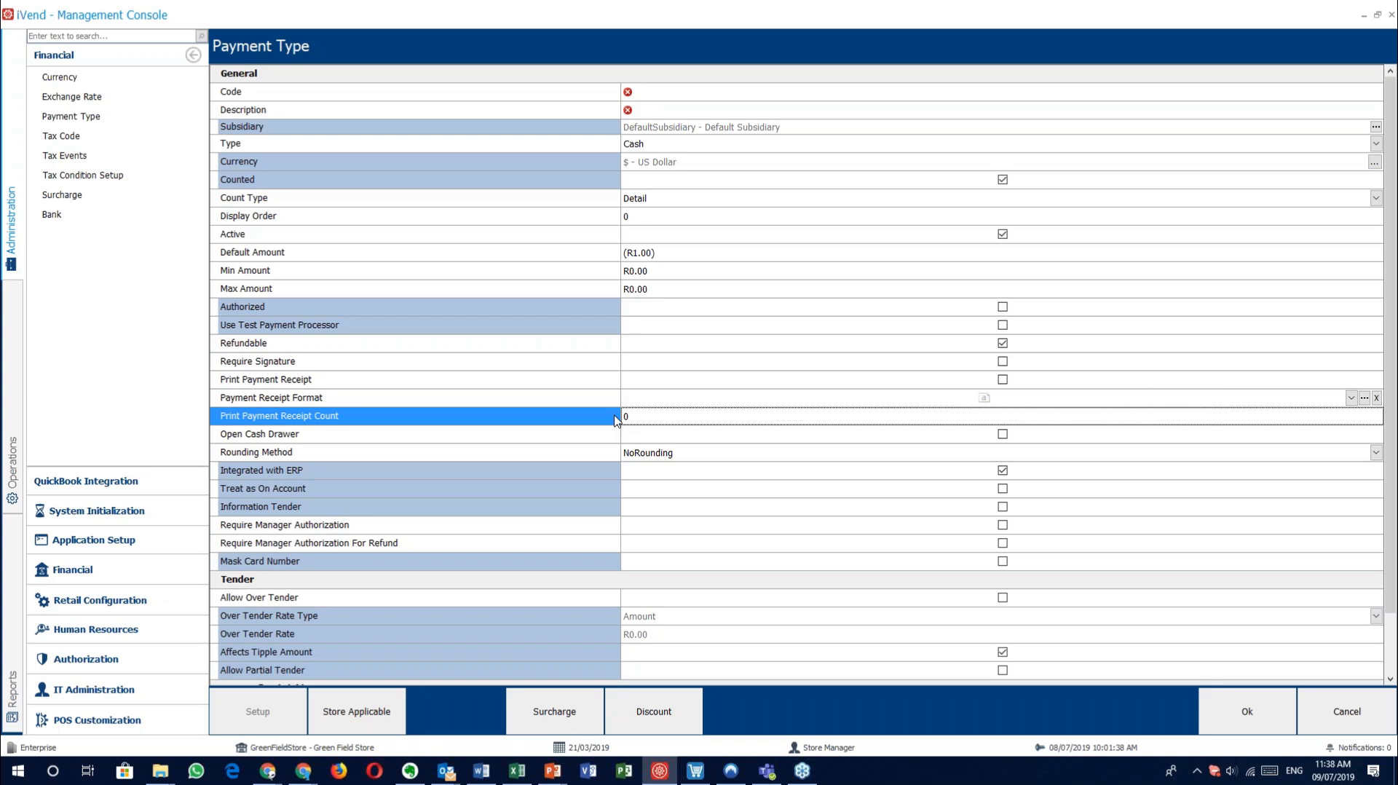
pyautogui.click(541, 442)
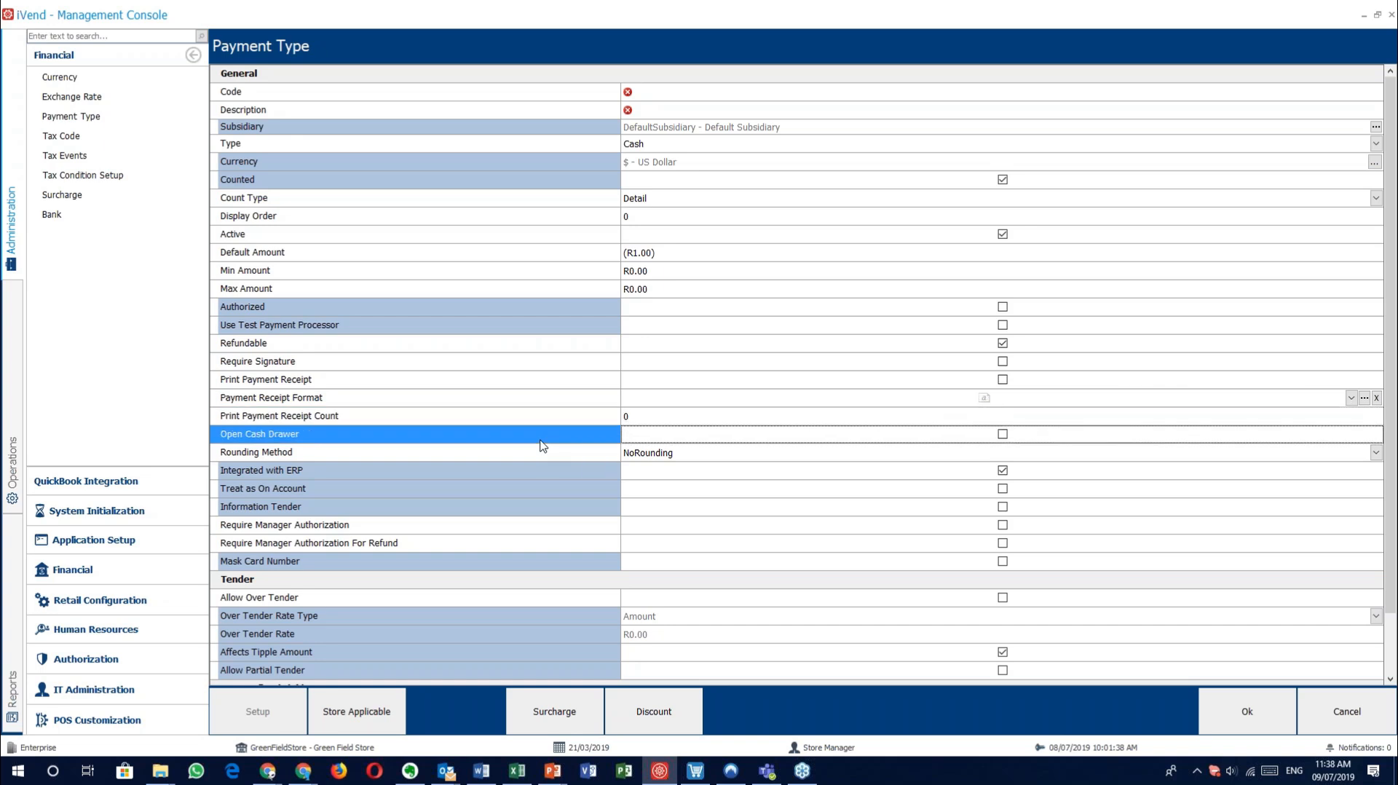
pyautogui.click(500, 459)
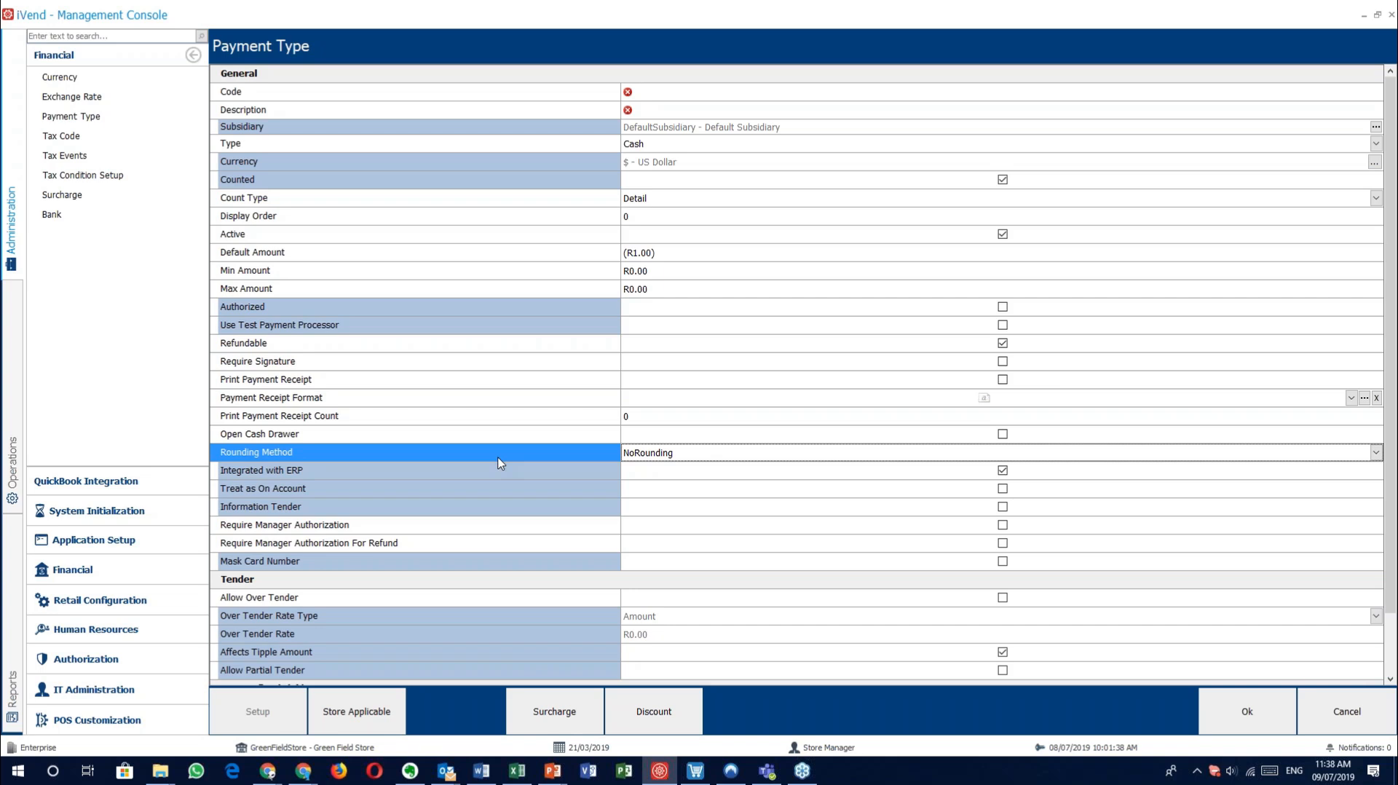
pyautogui.click(509, 439)
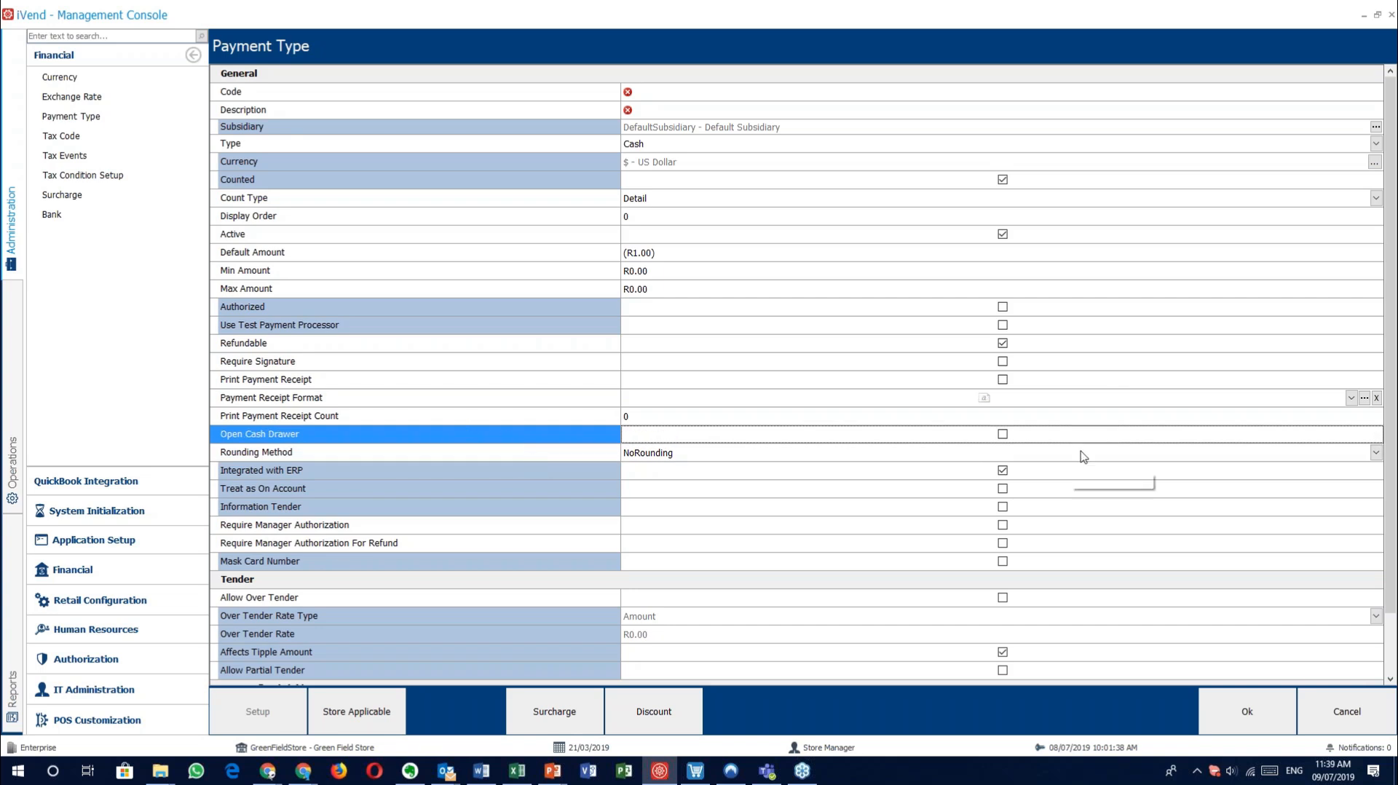
# Step: Try several Rounding Method options for the Cash payment type, including RoundToFiveHundredth and RoundToOne, and settle on RoundToTenHundredth
pyautogui.click(1002, 435)
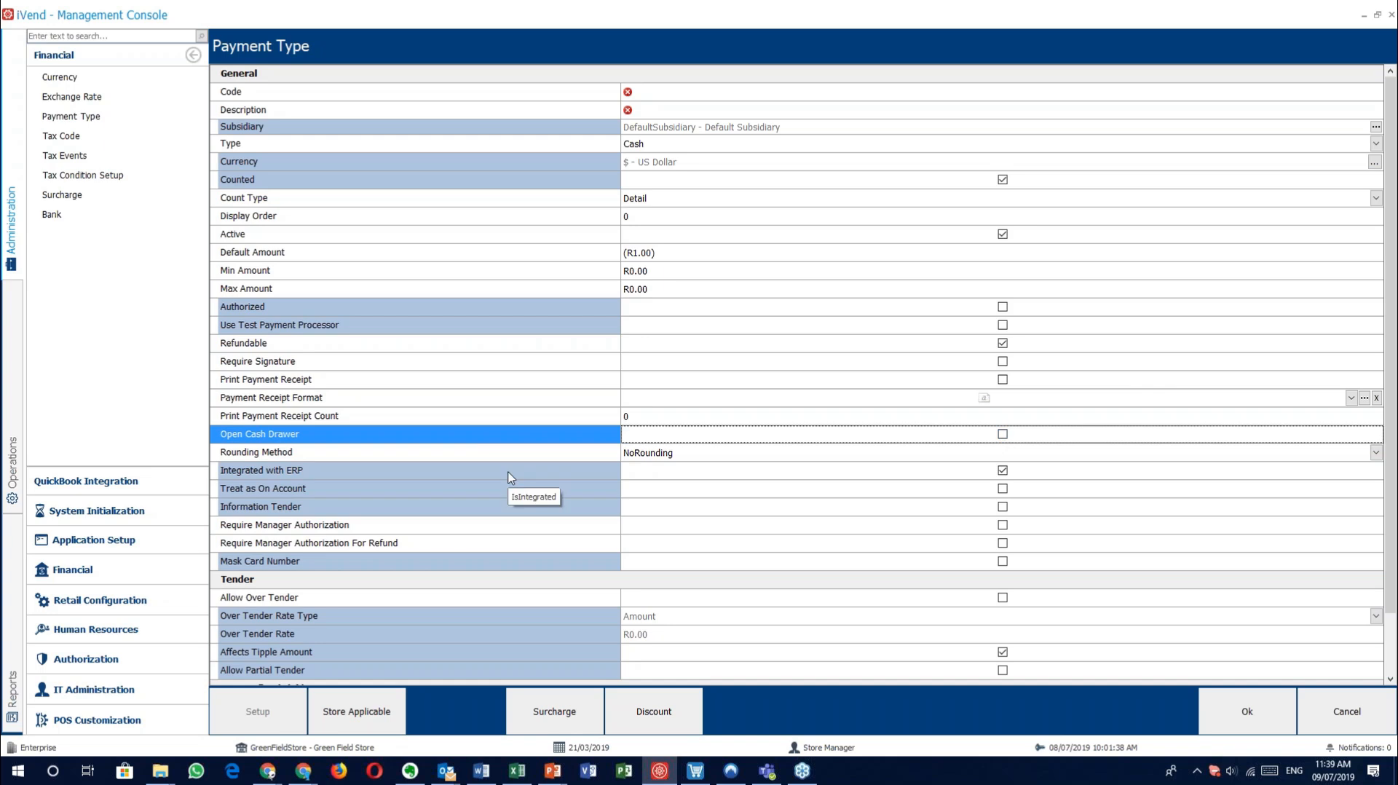
pyautogui.click(497, 456)
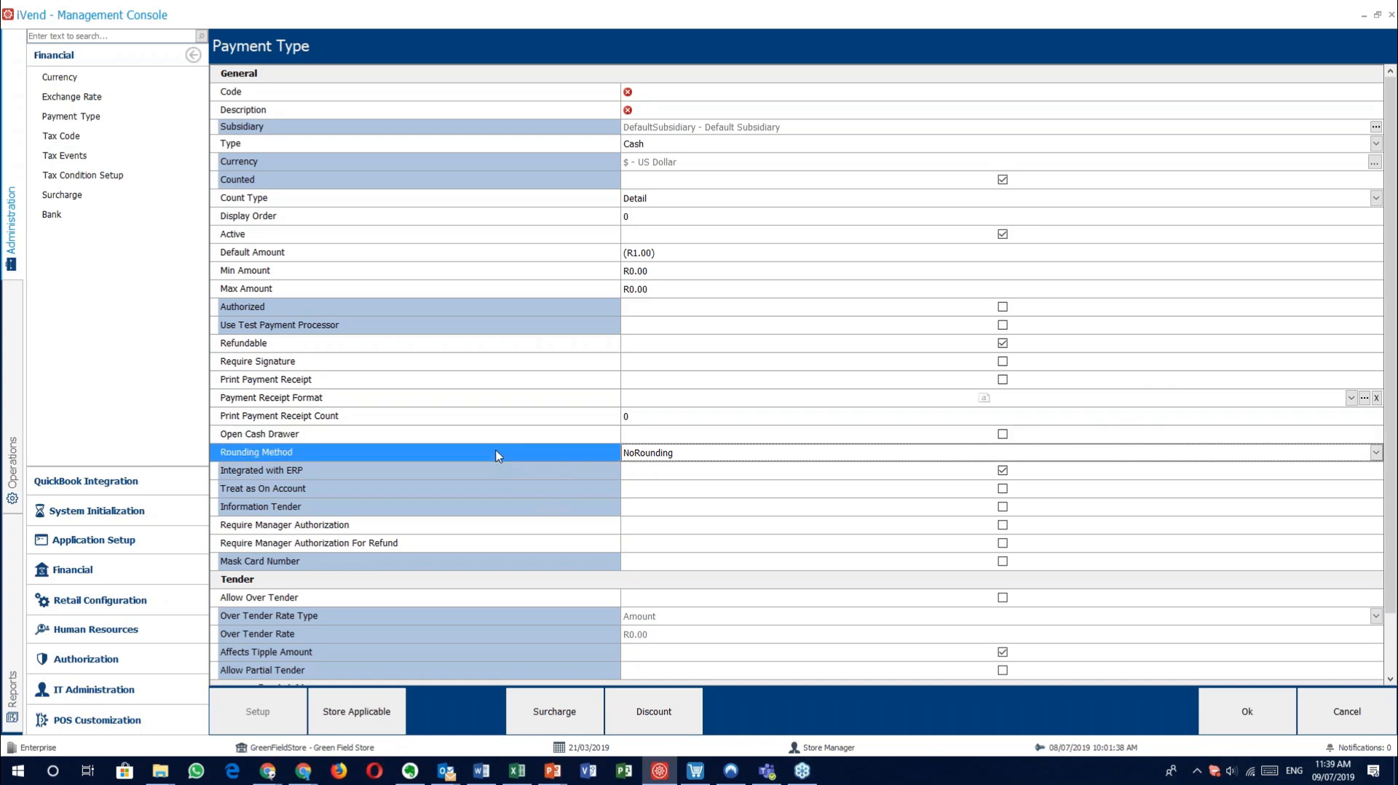
pyautogui.click(701, 459)
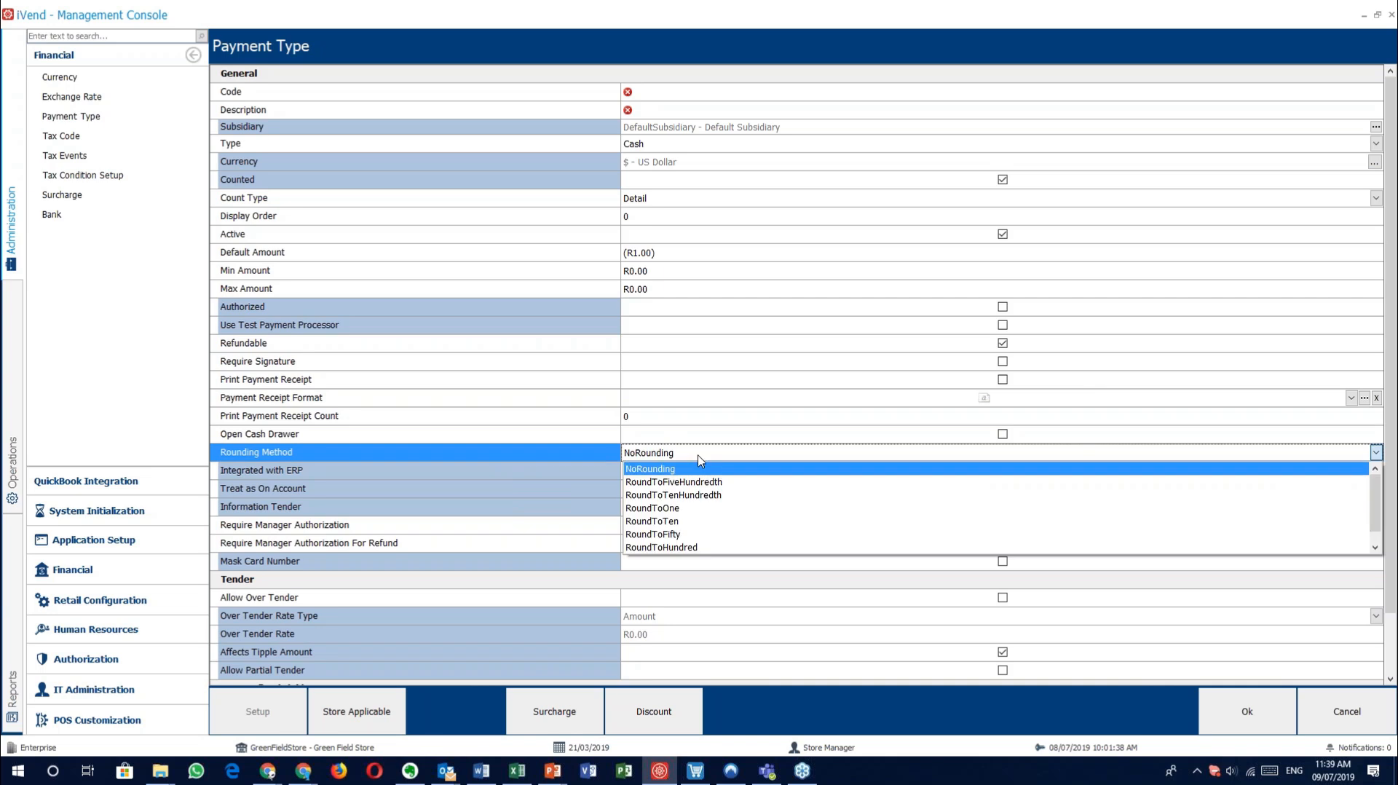
pyautogui.click(688, 498)
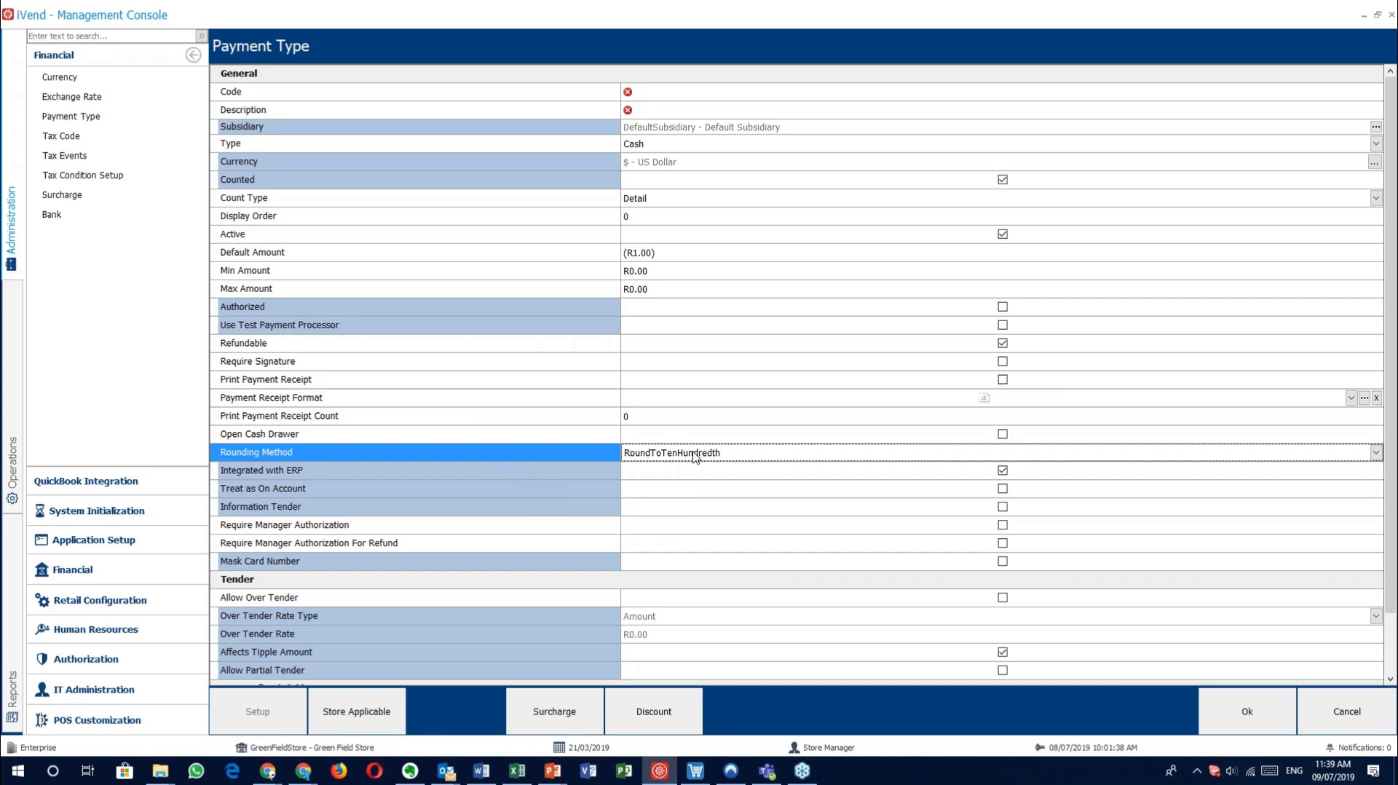
pyautogui.click(696, 457)
pyautogui.click(693, 483)
pyautogui.click(687, 453)
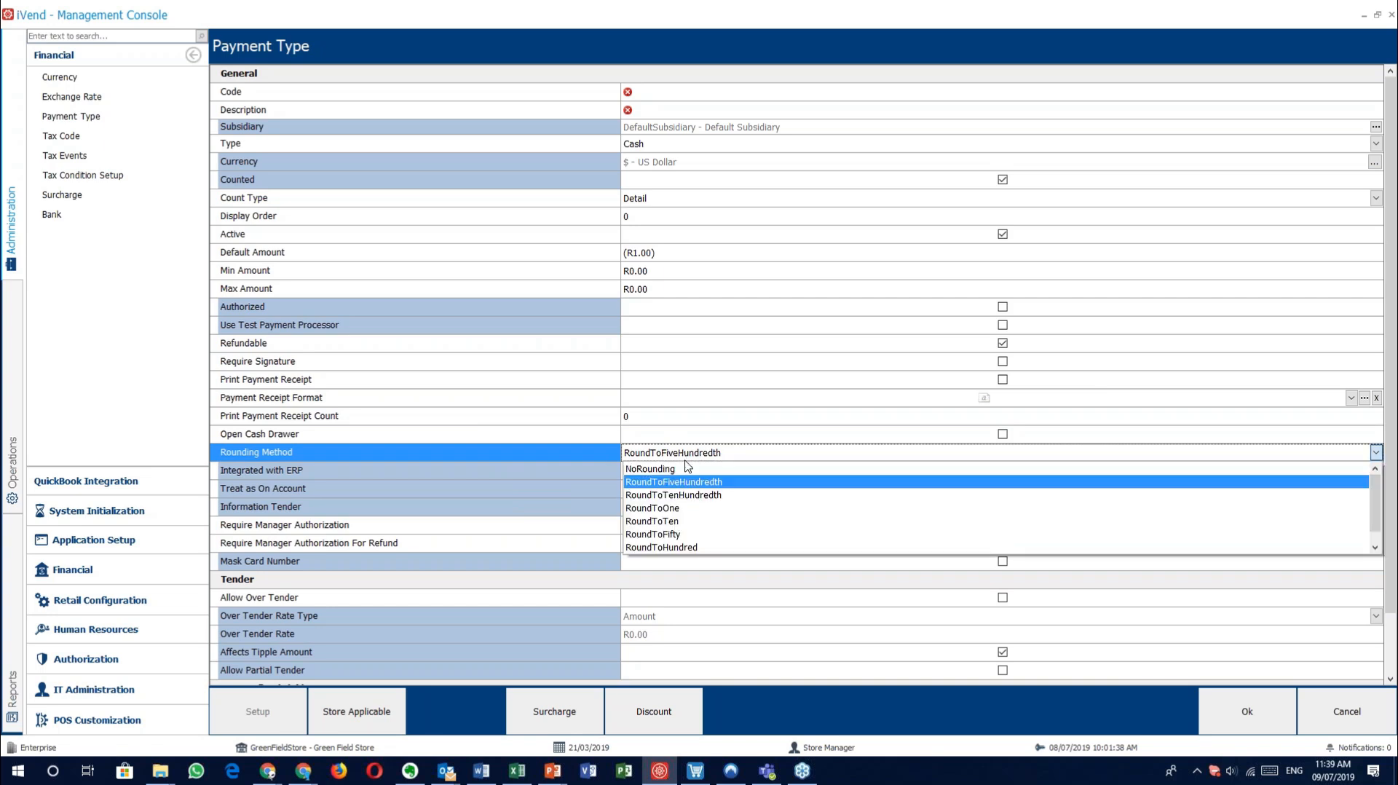
pyautogui.click(684, 508)
pyautogui.click(686, 455)
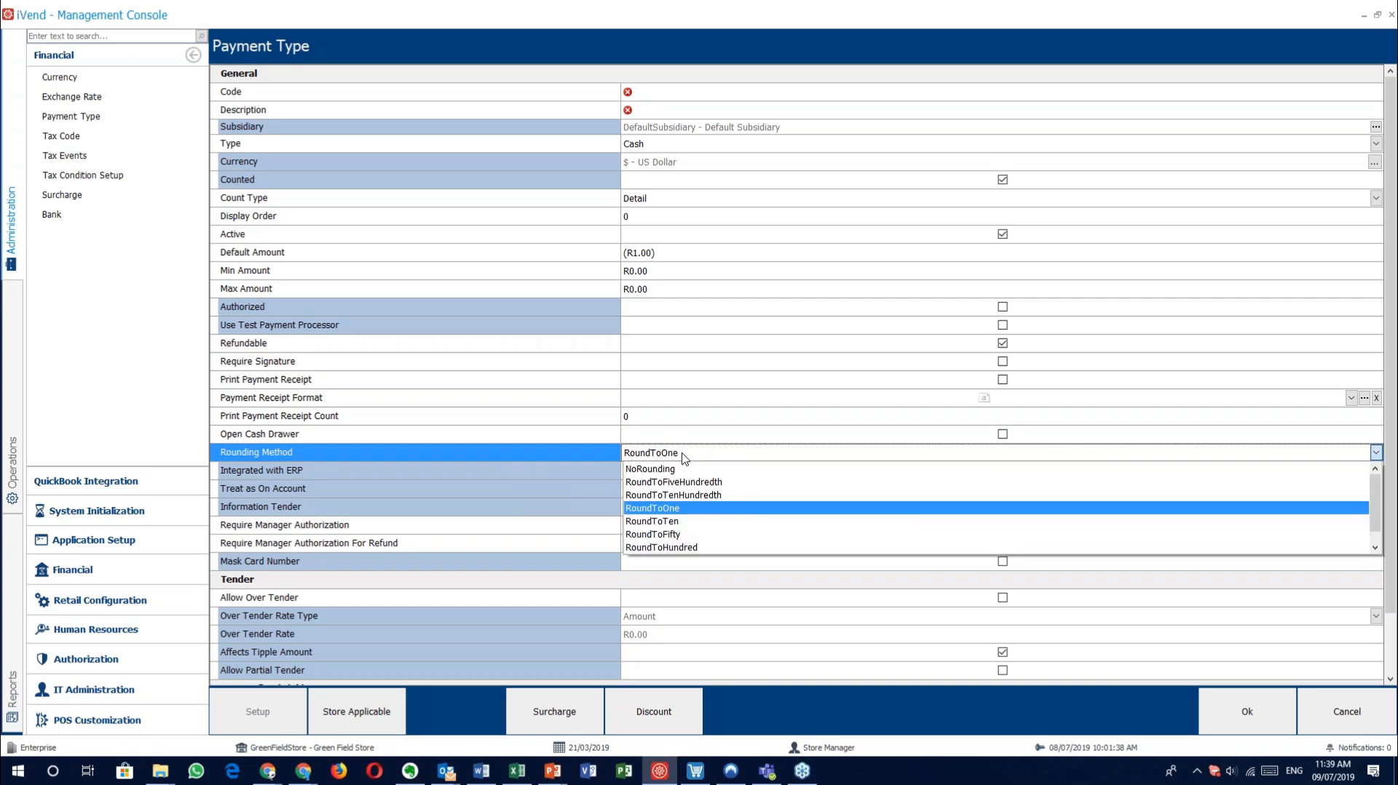
pyautogui.click(695, 496)
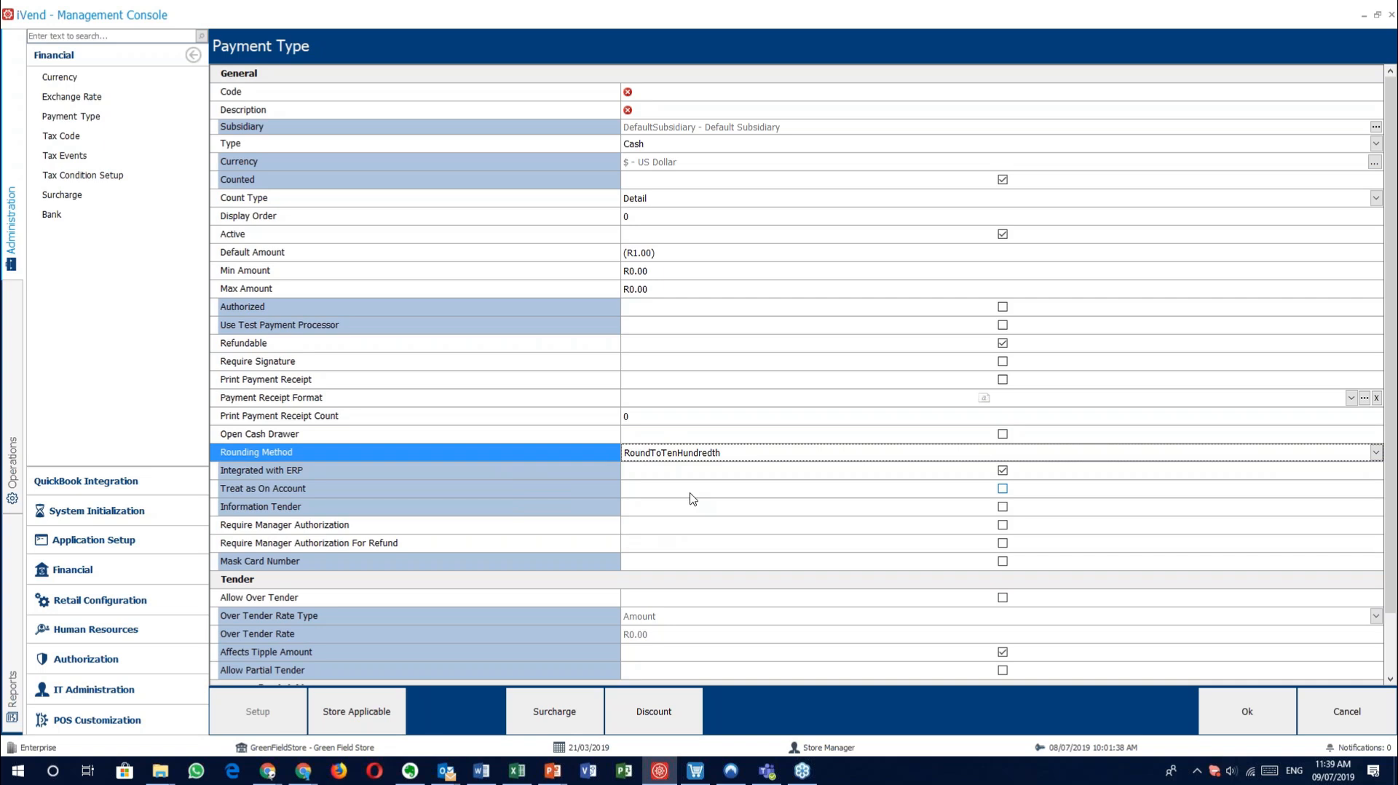
# Step: Examine the Integrated with ERP, Treat as On Account and Information Tender settings of the Cash payment type
pyautogui.click(571, 470)
pyautogui.click(516, 491)
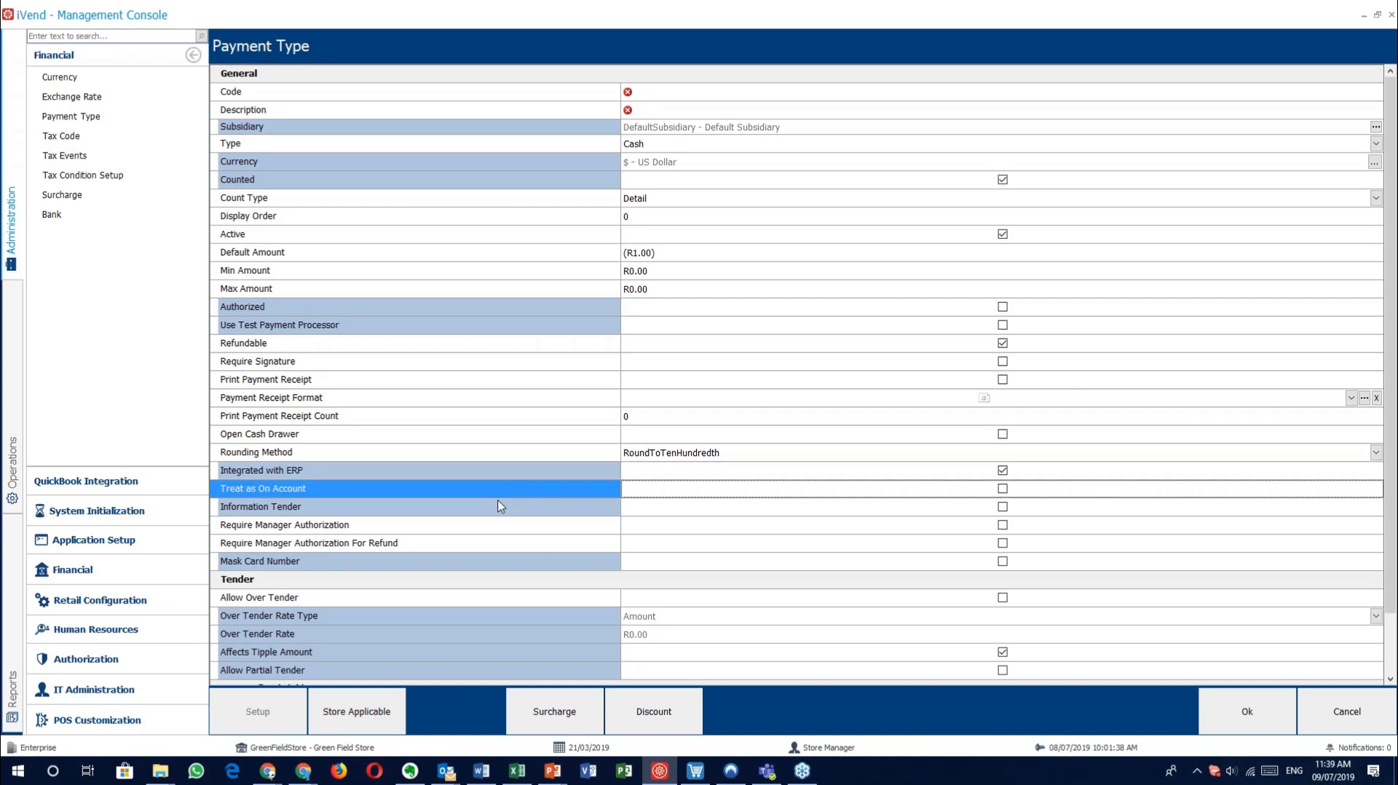
pyautogui.click(487, 509)
pyautogui.click(479, 528)
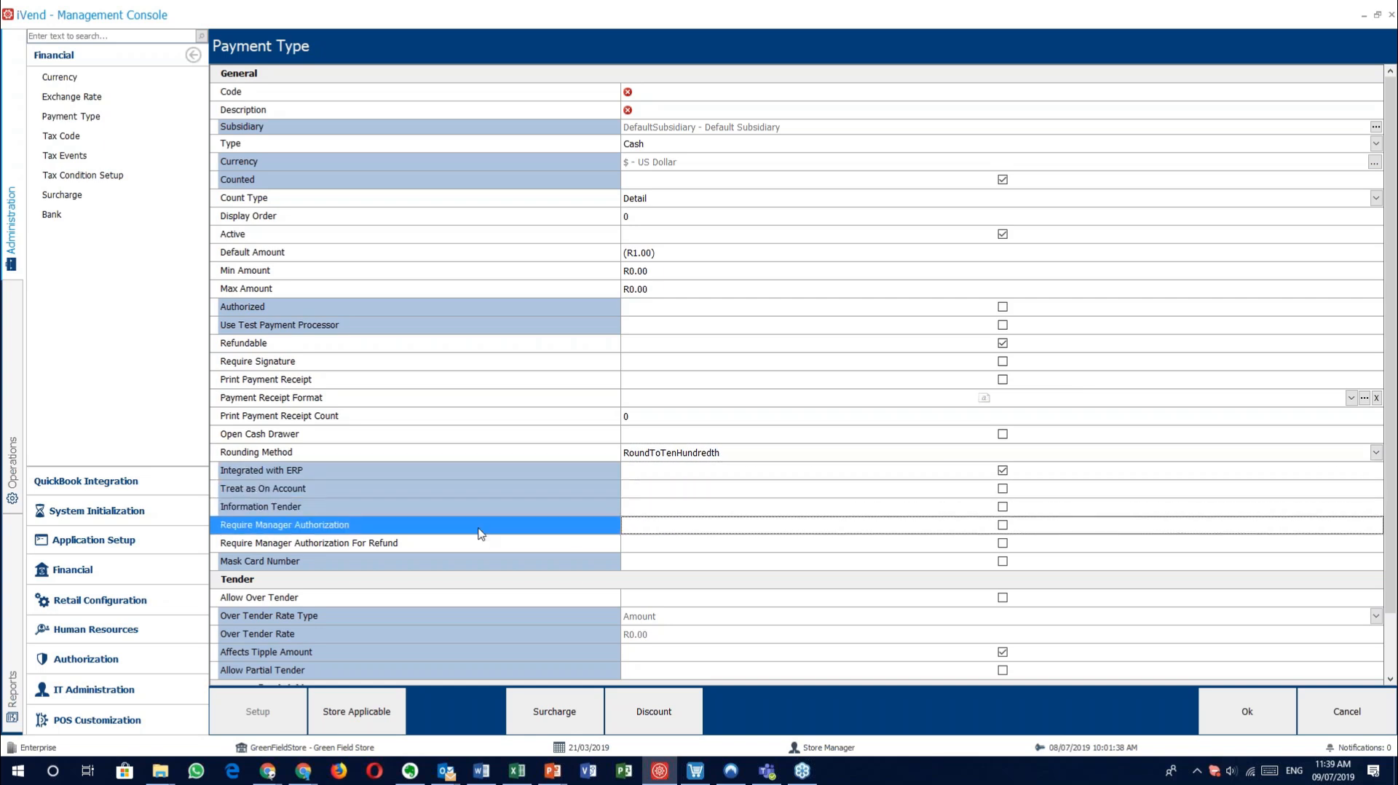
pyautogui.click(531, 509)
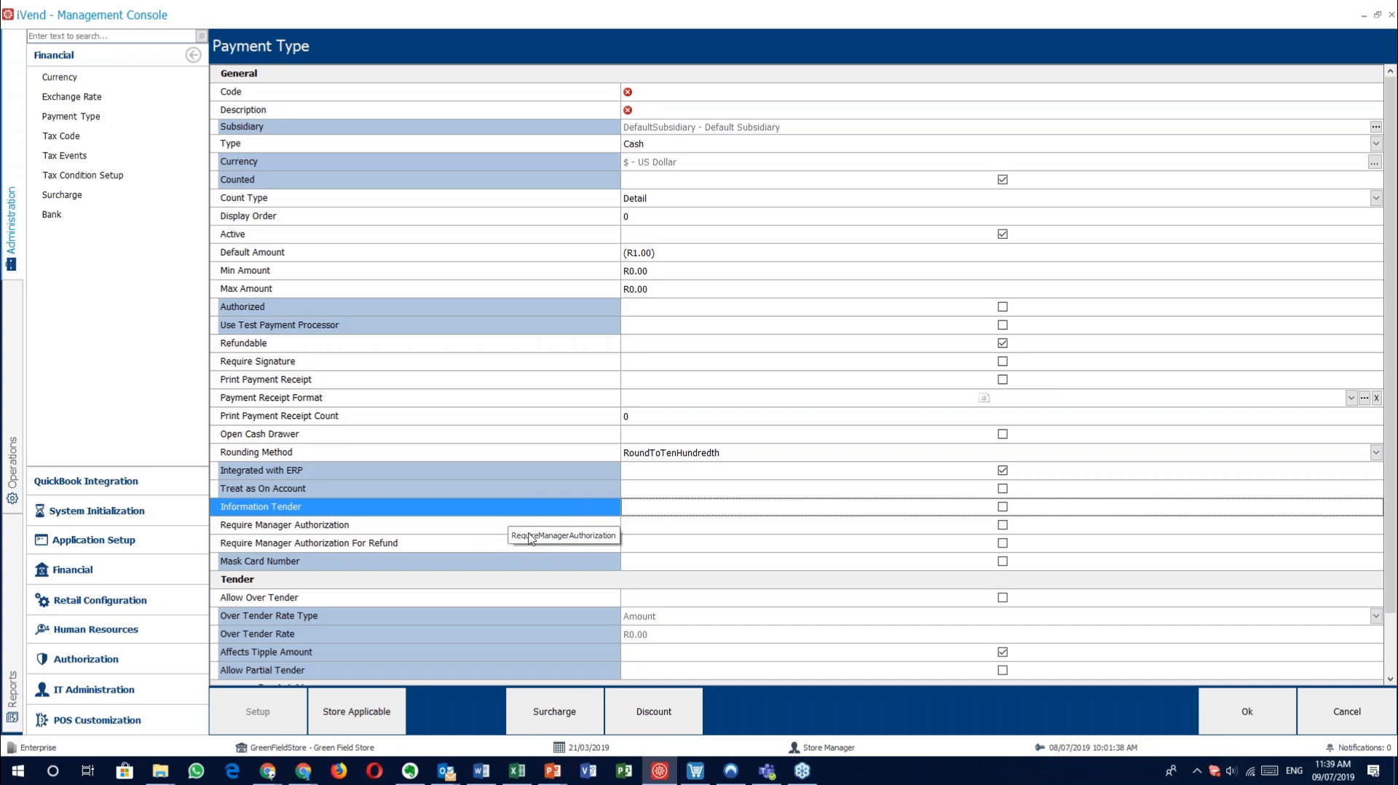
# Step: Examine the Require Manager Authorization and Require Manager Authorization For Refund settings of the Cash payment type
pyautogui.click(529, 528)
pyautogui.scroll(-1, 517, 543)
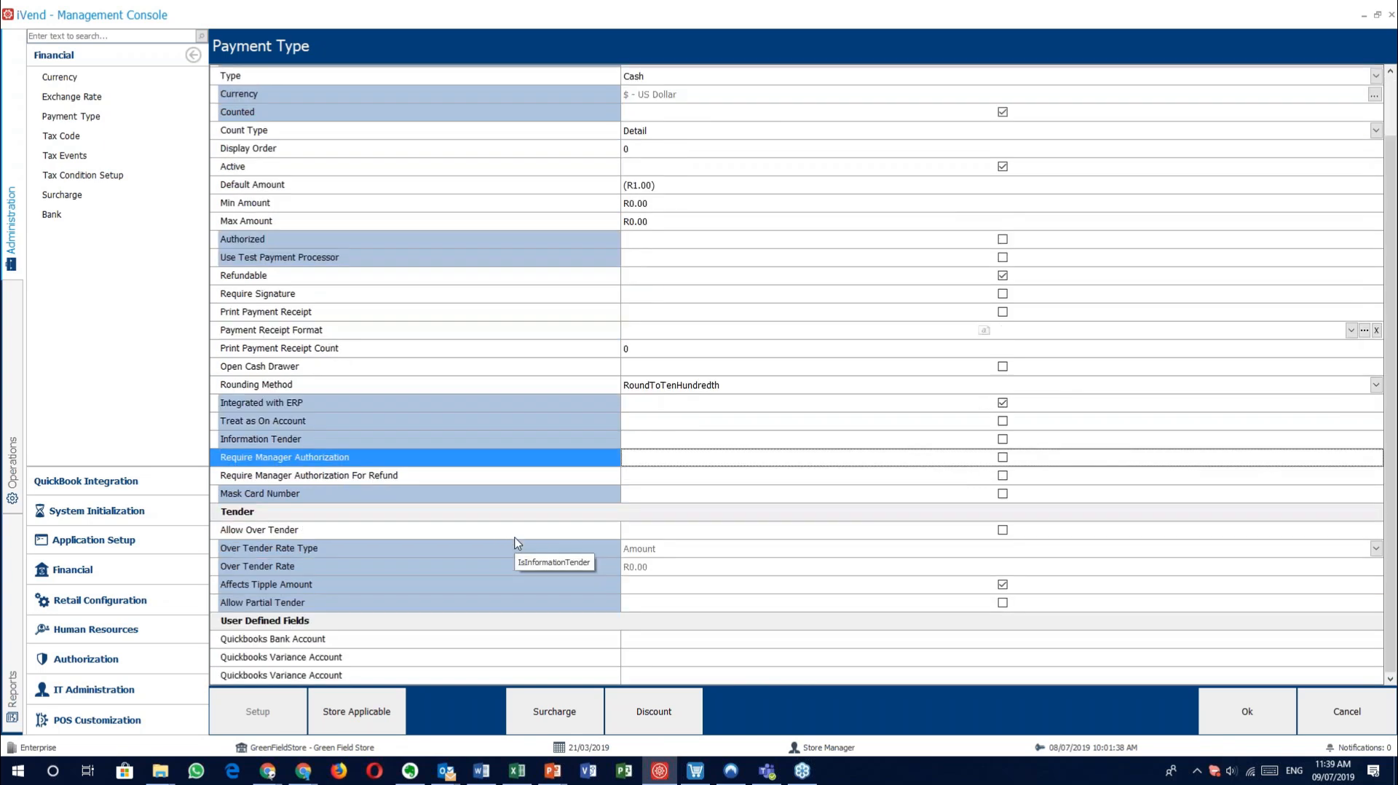
pyautogui.click(452, 480)
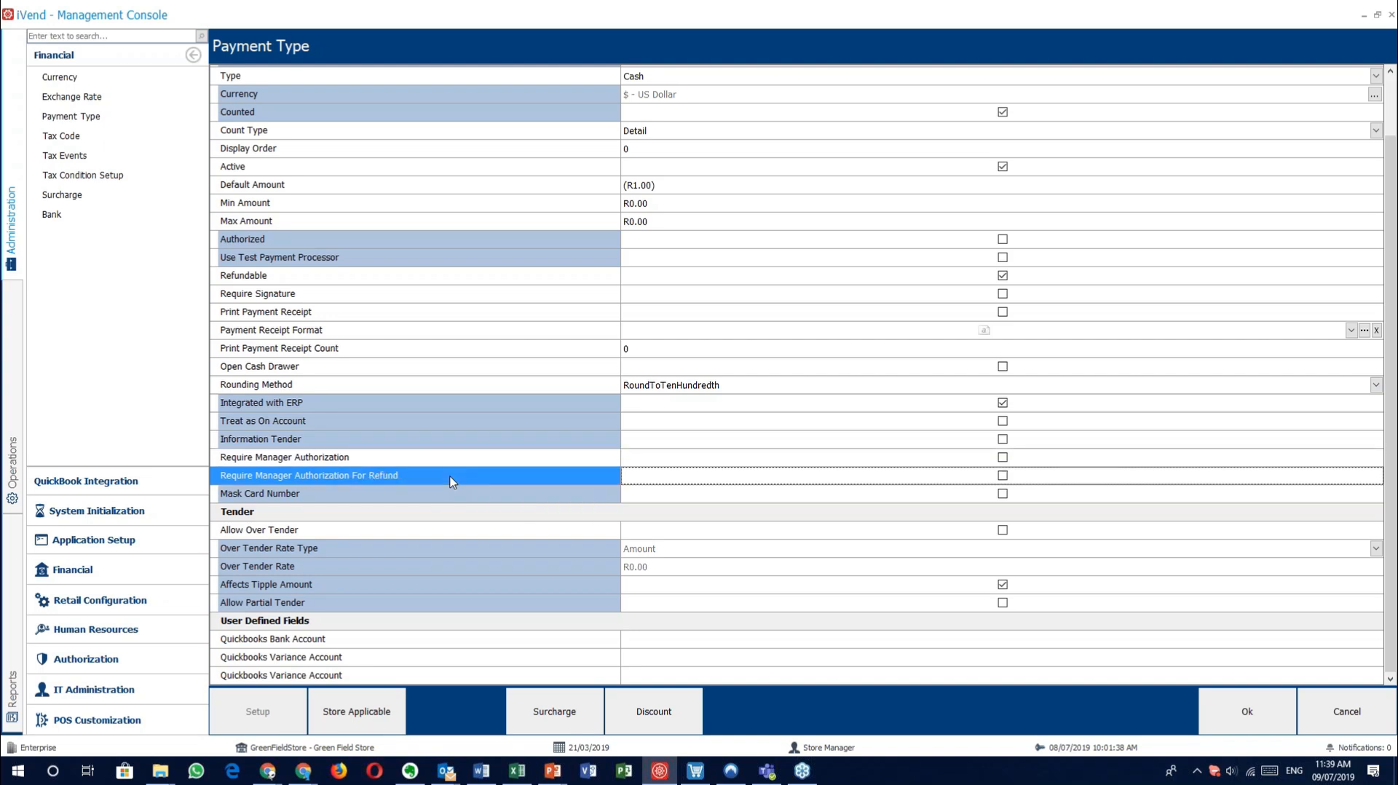
pyautogui.click(383, 457)
pyautogui.click(418, 481)
pyautogui.click(425, 463)
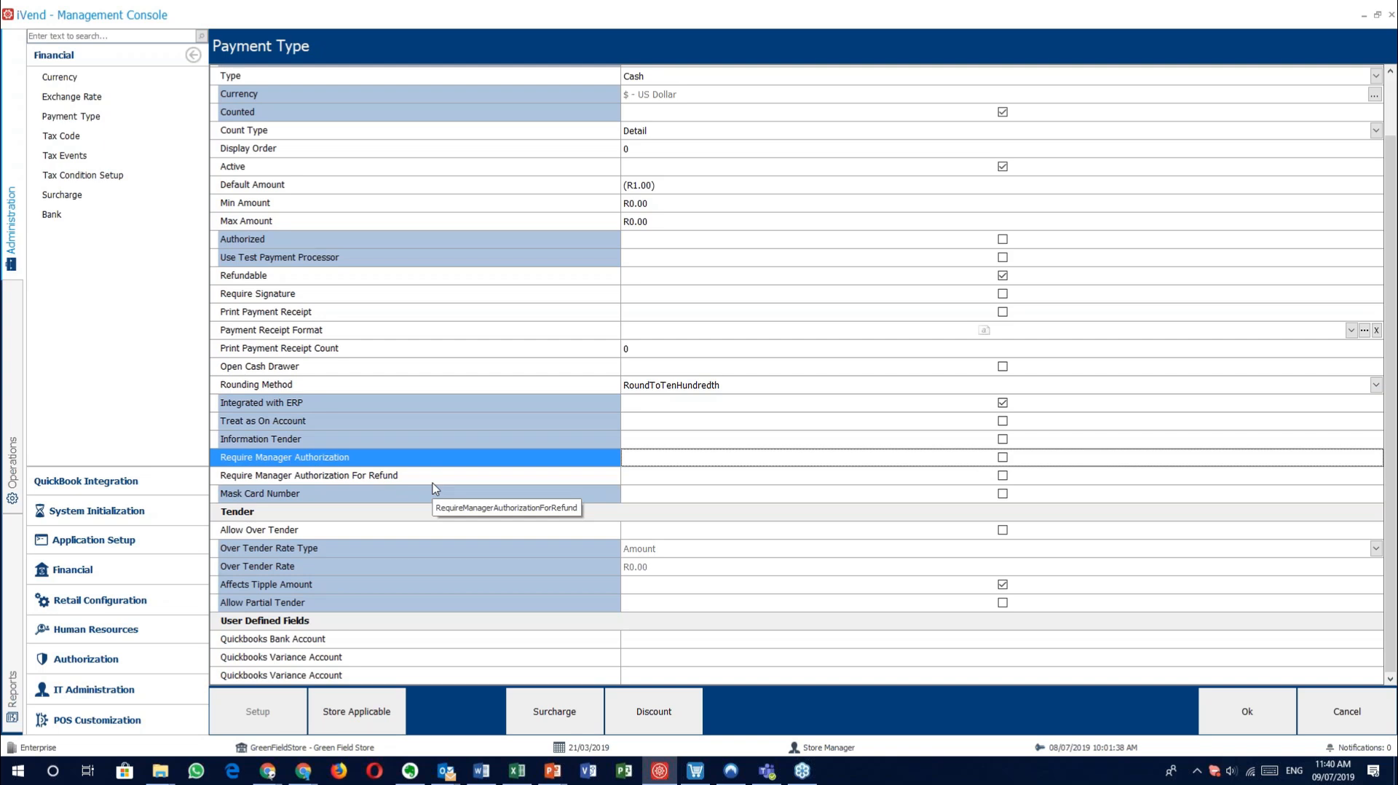
pyautogui.click(431, 478)
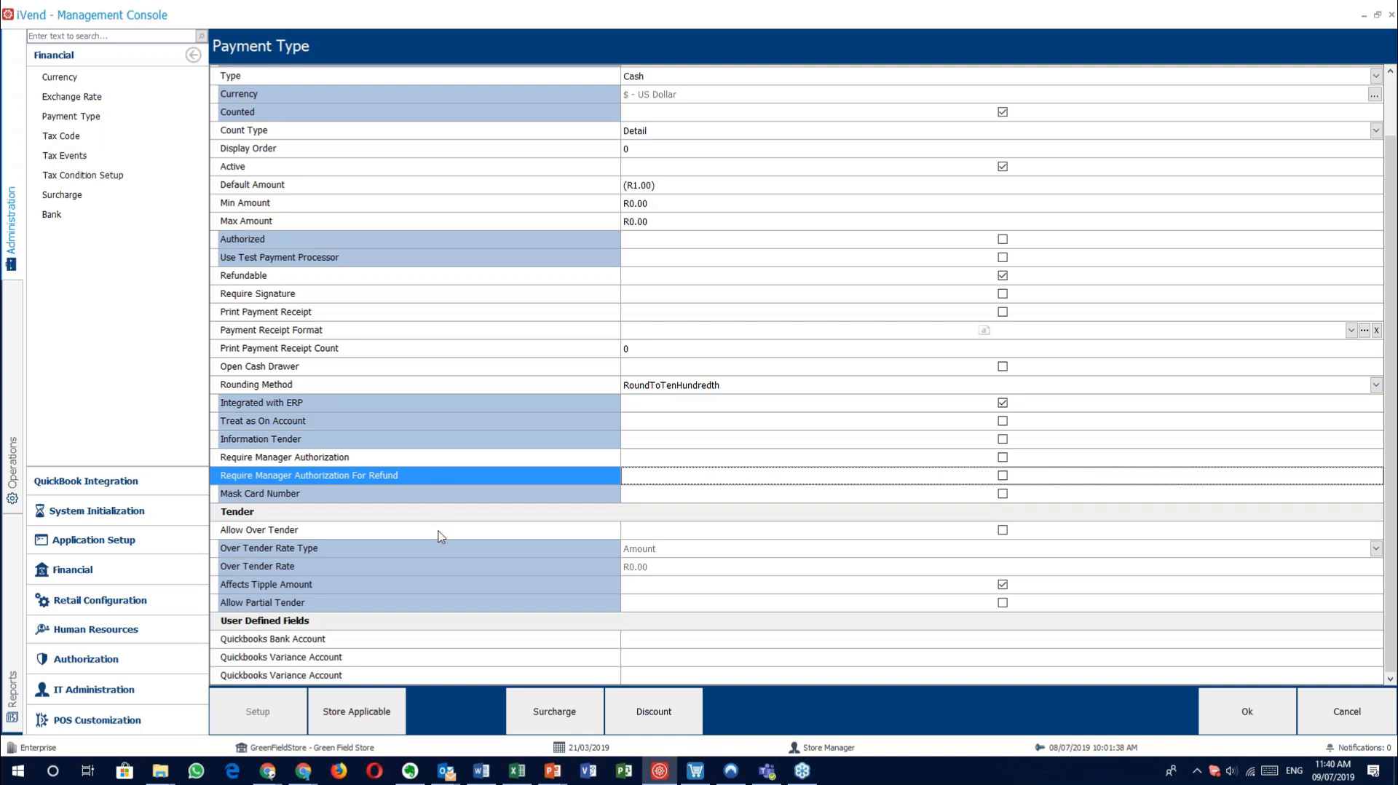
pyautogui.click(440, 532)
# Step: Set the payment type's Type to CreditCard and examine its Mask Card Number setting
pyautogui.click(440, 497)
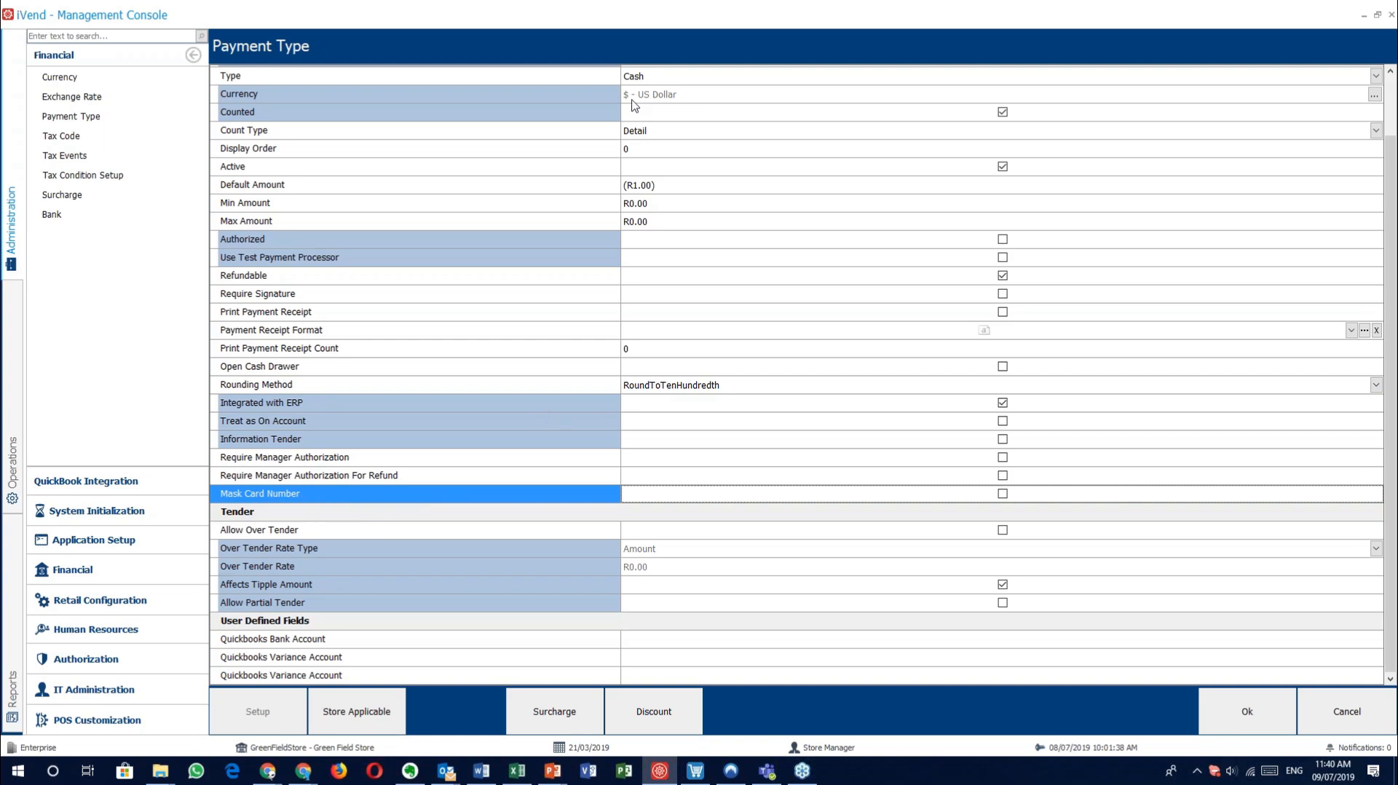
pyautogui.click(674, 76)
pyautogui.click(674, 118)
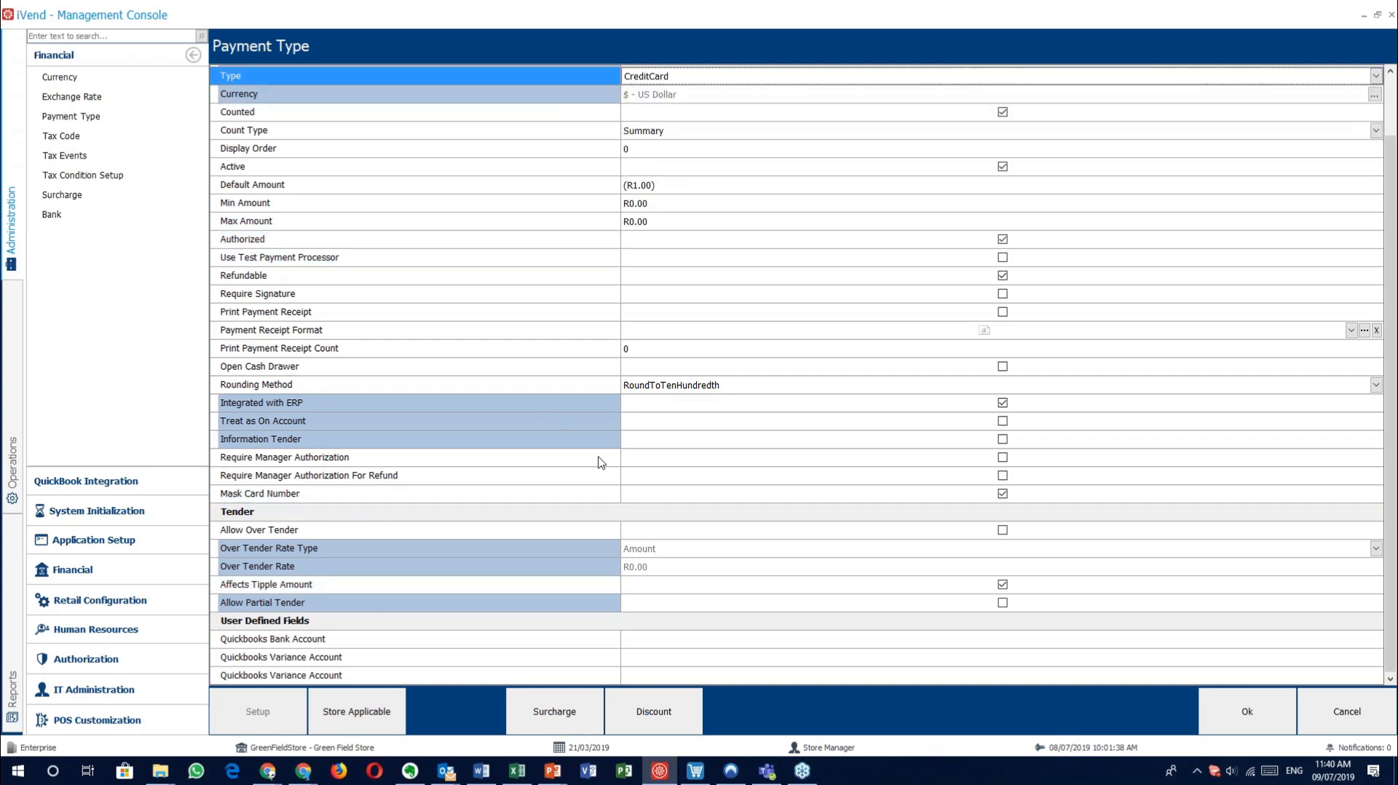
pyautogui.click(590, 494)
pyautogui.click(1002, 494)
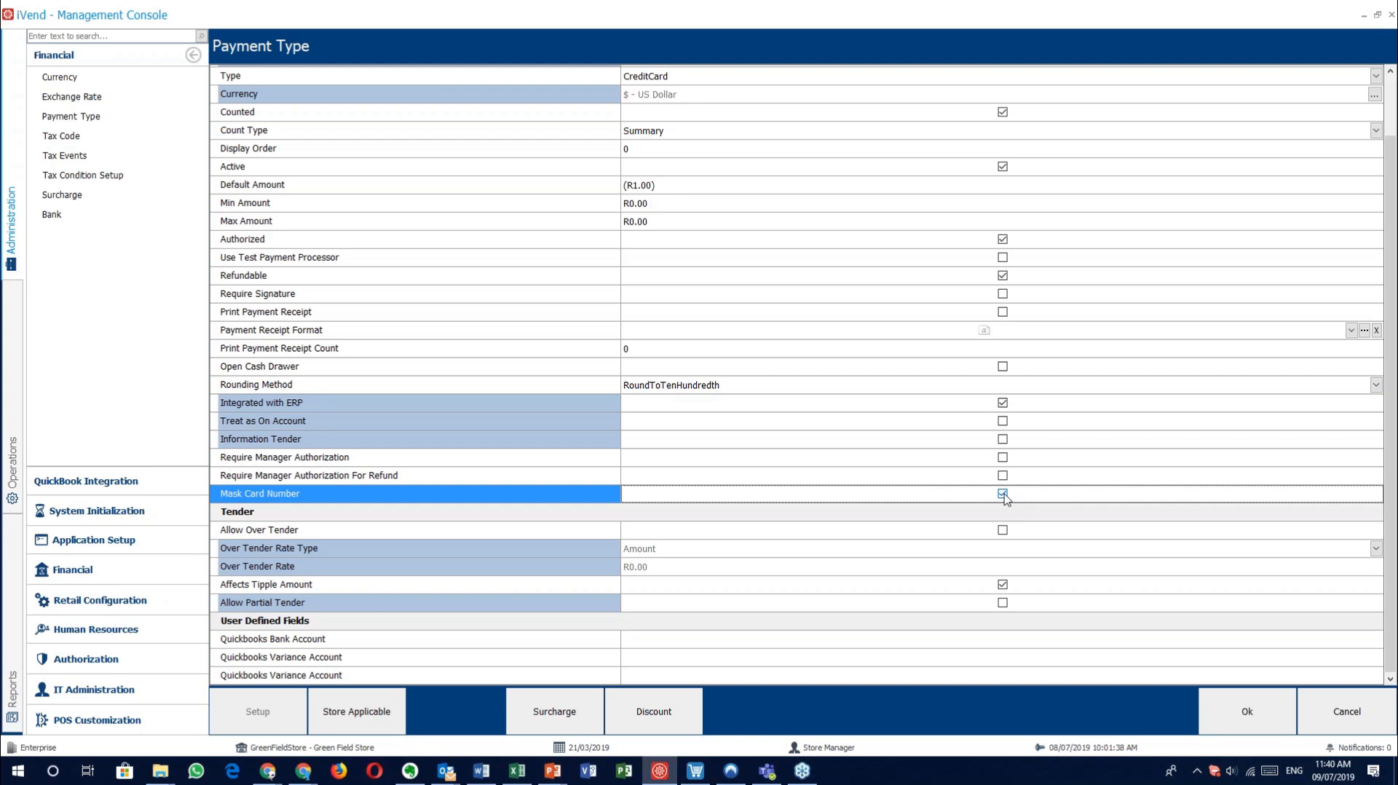
# Step: Set the Type back to Cash and enable Allow Over Tender
pyautogui.click(453, 534)
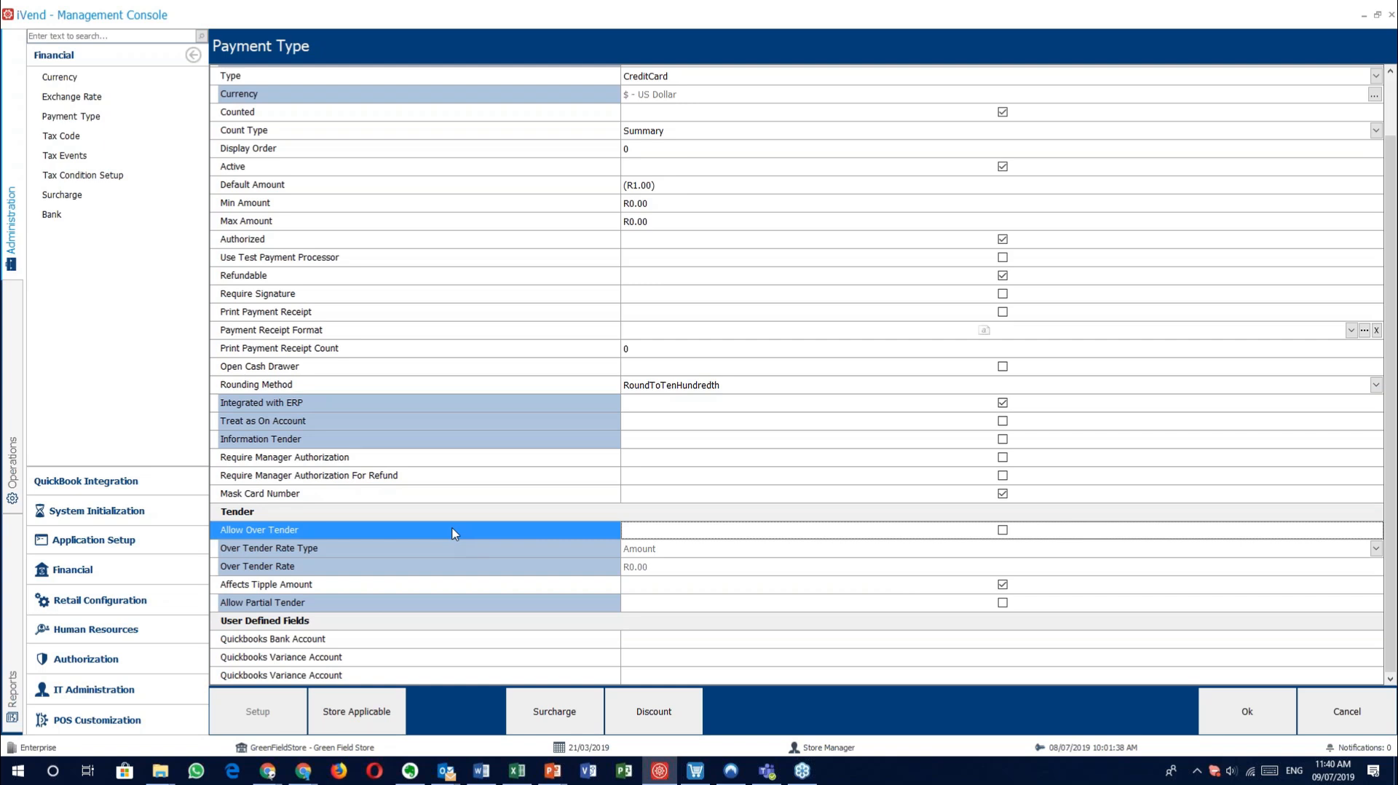
pyautogui.click(727, 79)
pyautogui.click(717, 97)
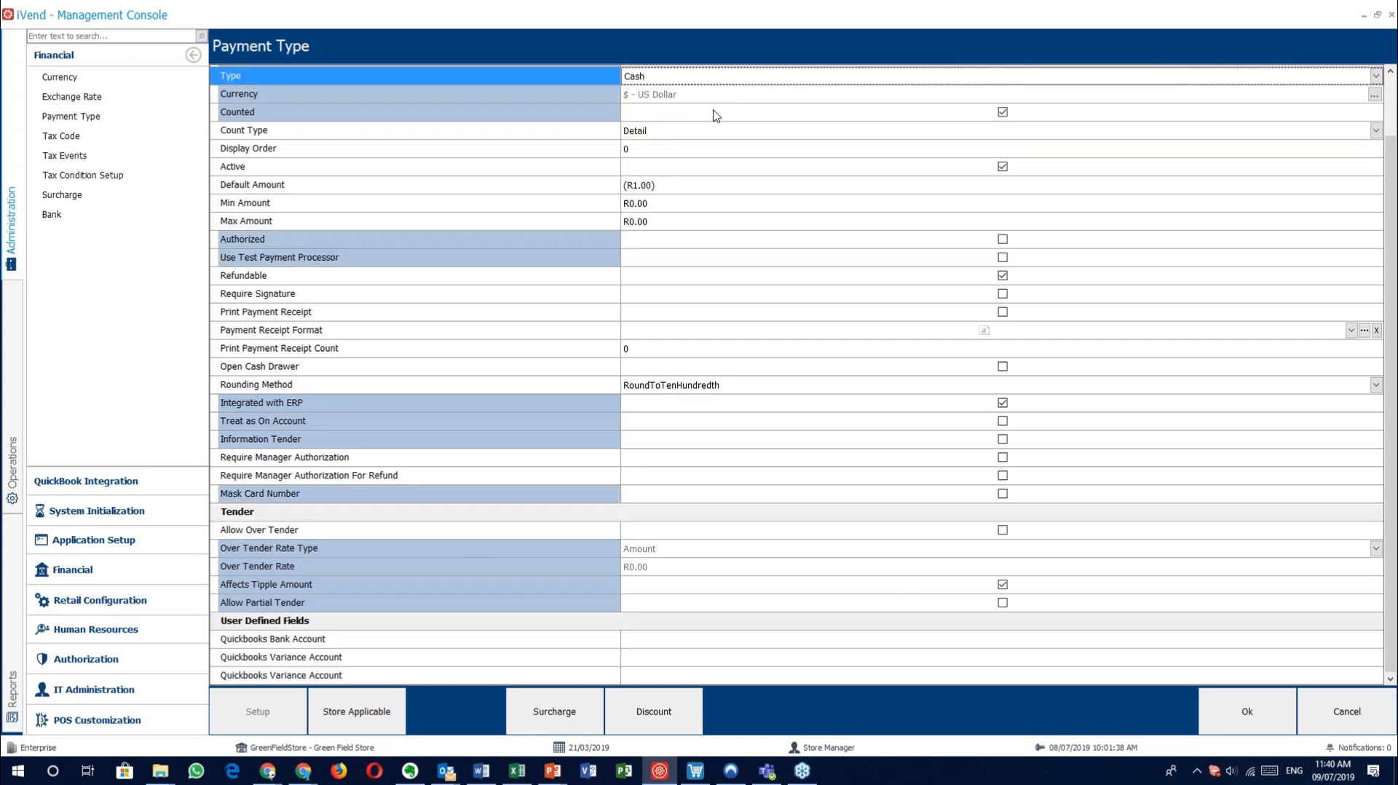
pyautogui.click(492, 533)
pyautogui.click(1004, 531)
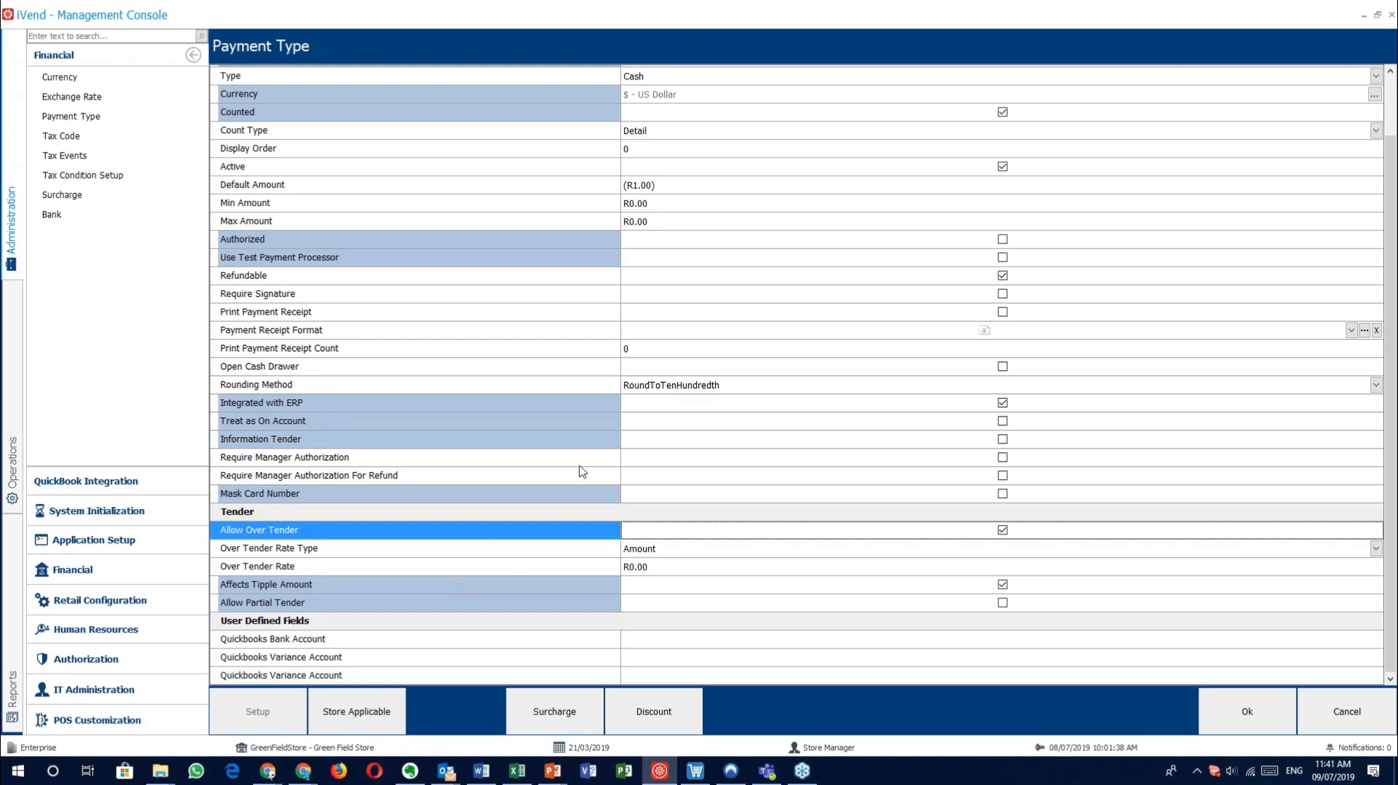
# Step: Set the Type to CreditCard and examine the Over Tender Rate Type, Over Tender Rate, Affects Tipple Amount and Allow Partial Tender settings
pyautogui.click(694, 79)
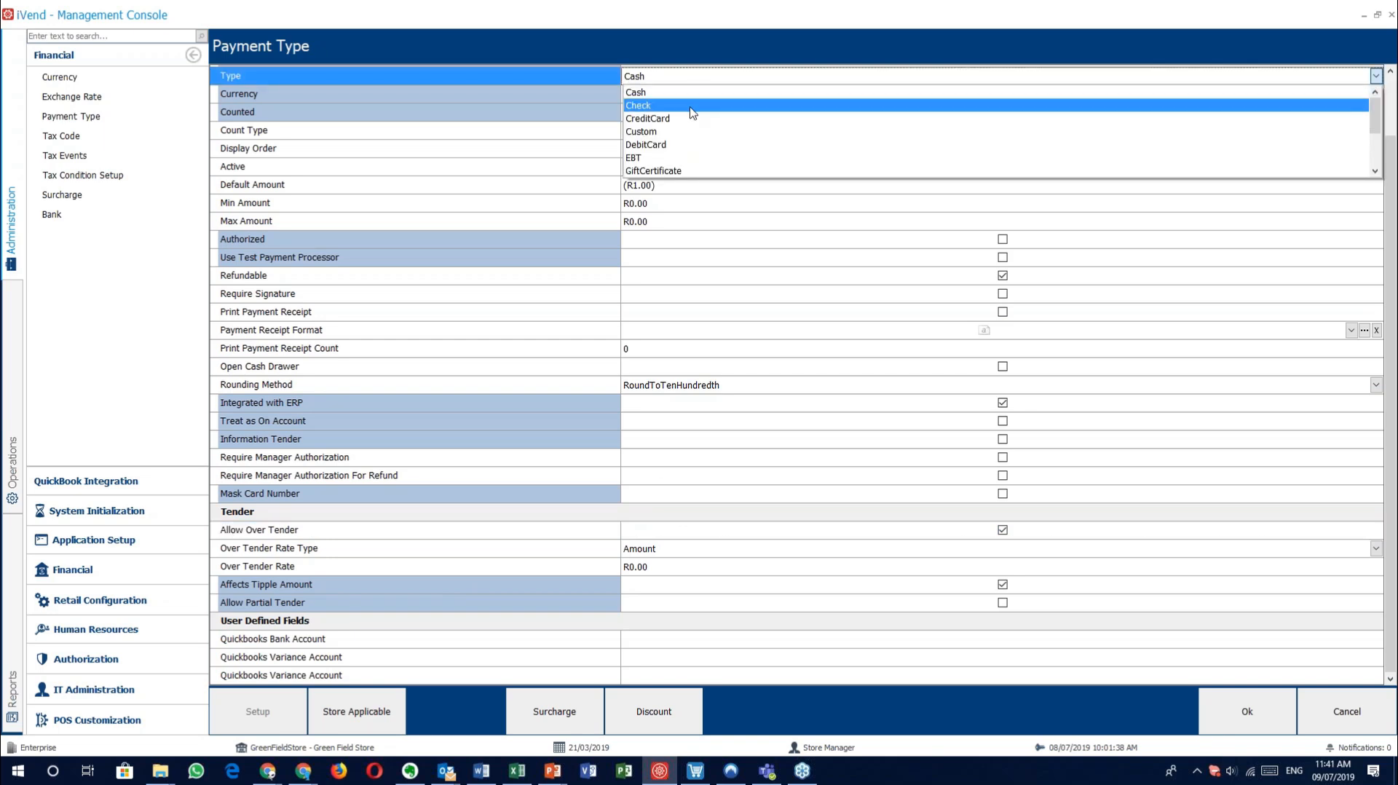
pyautogui.click(692, 123)
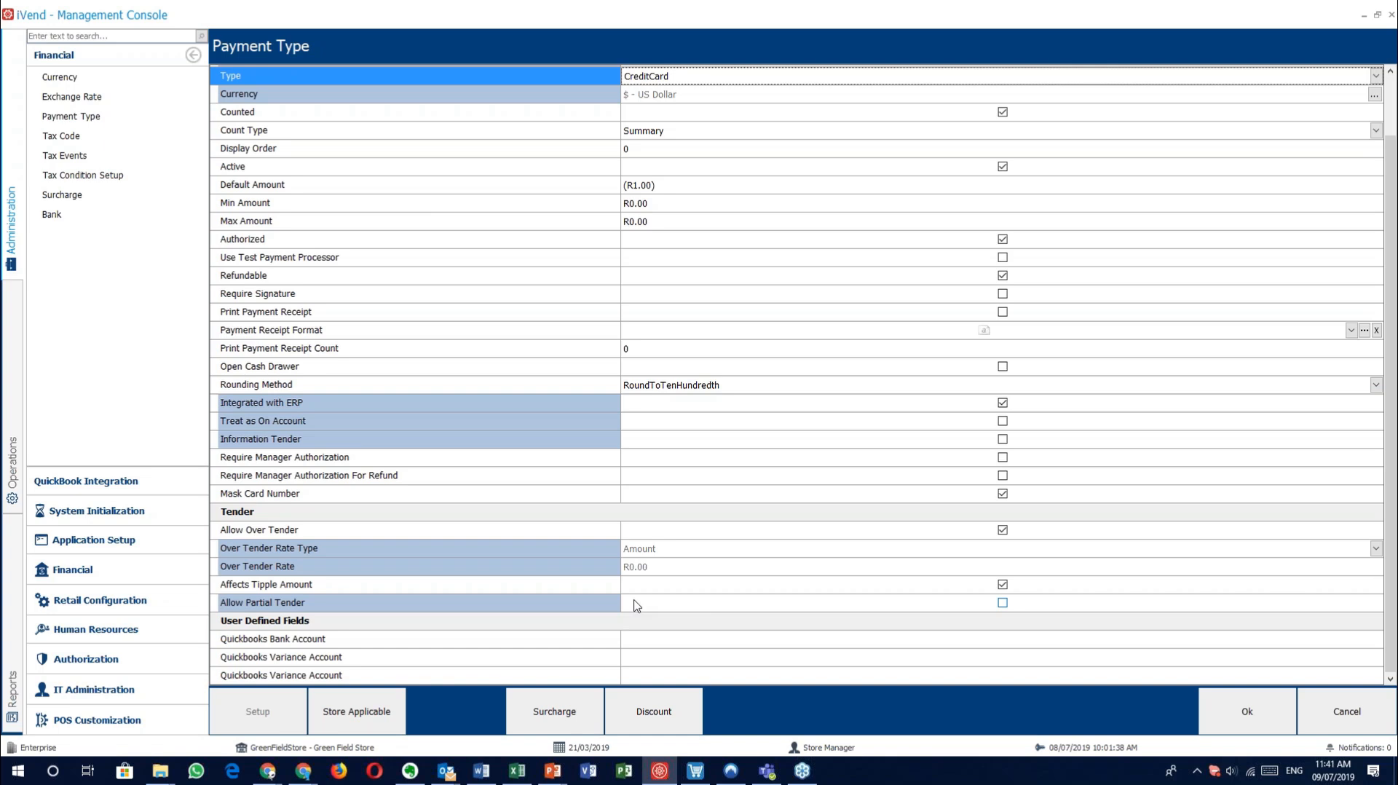
pyautogui.click(519, 586)
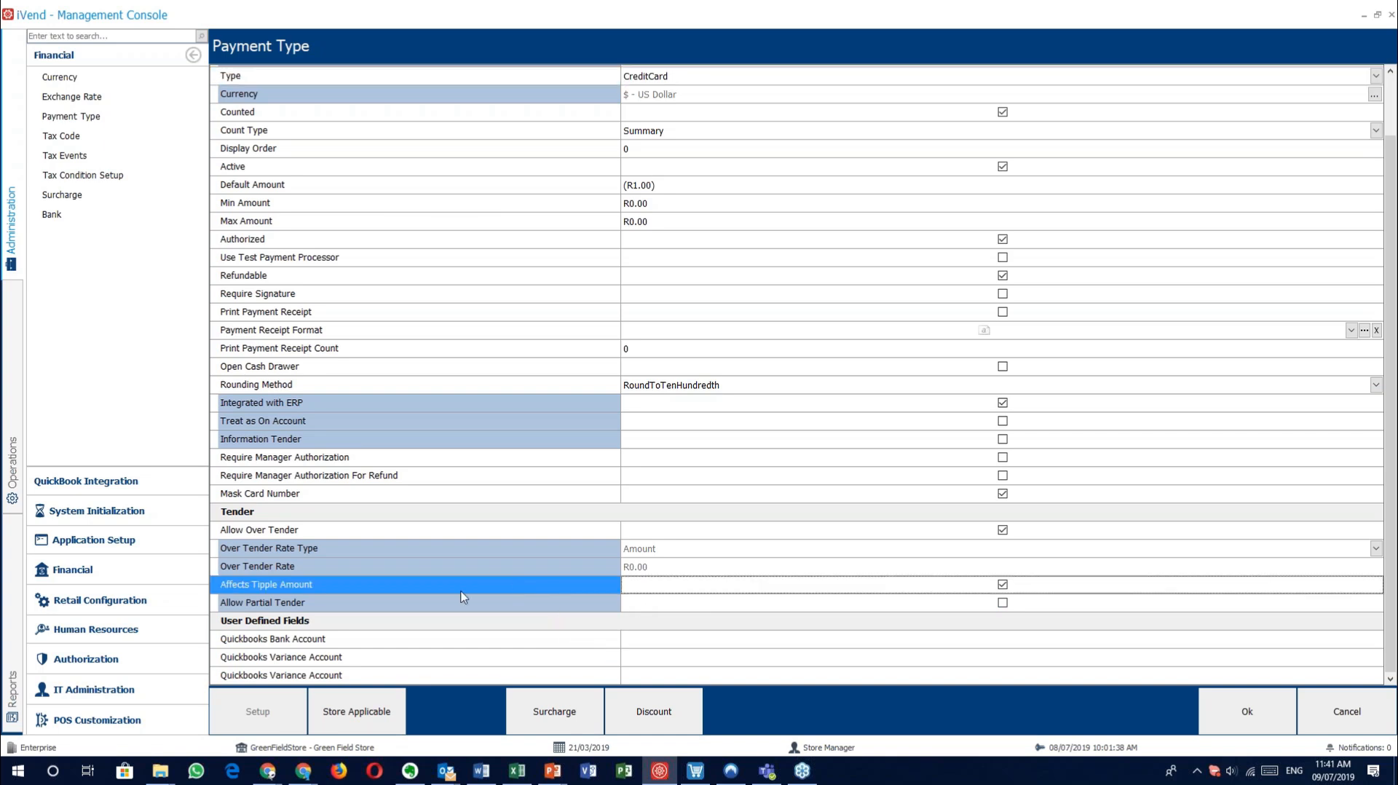
pyautogui.click(376, 552)
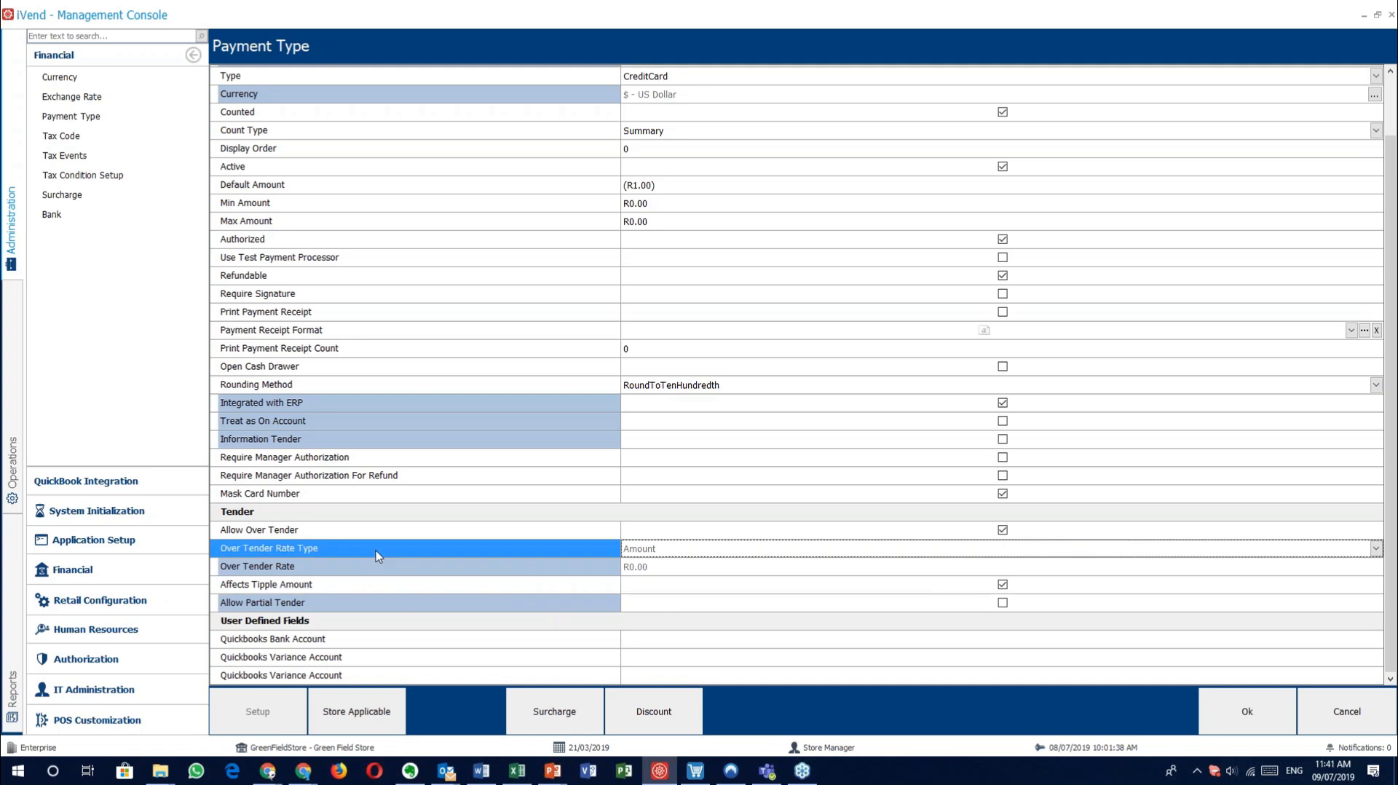
pyautogui.click(433, 570)
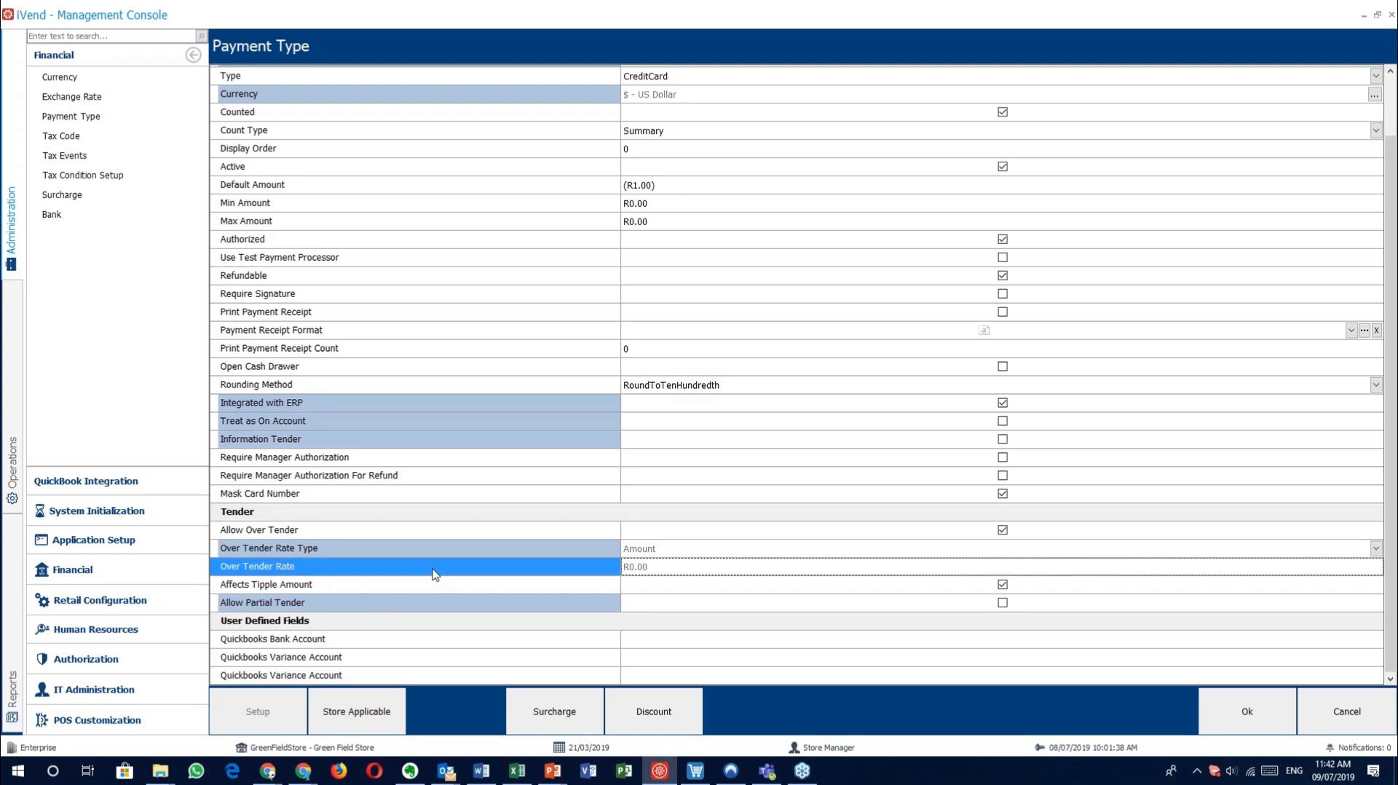
pyautogui.click(400, 590)
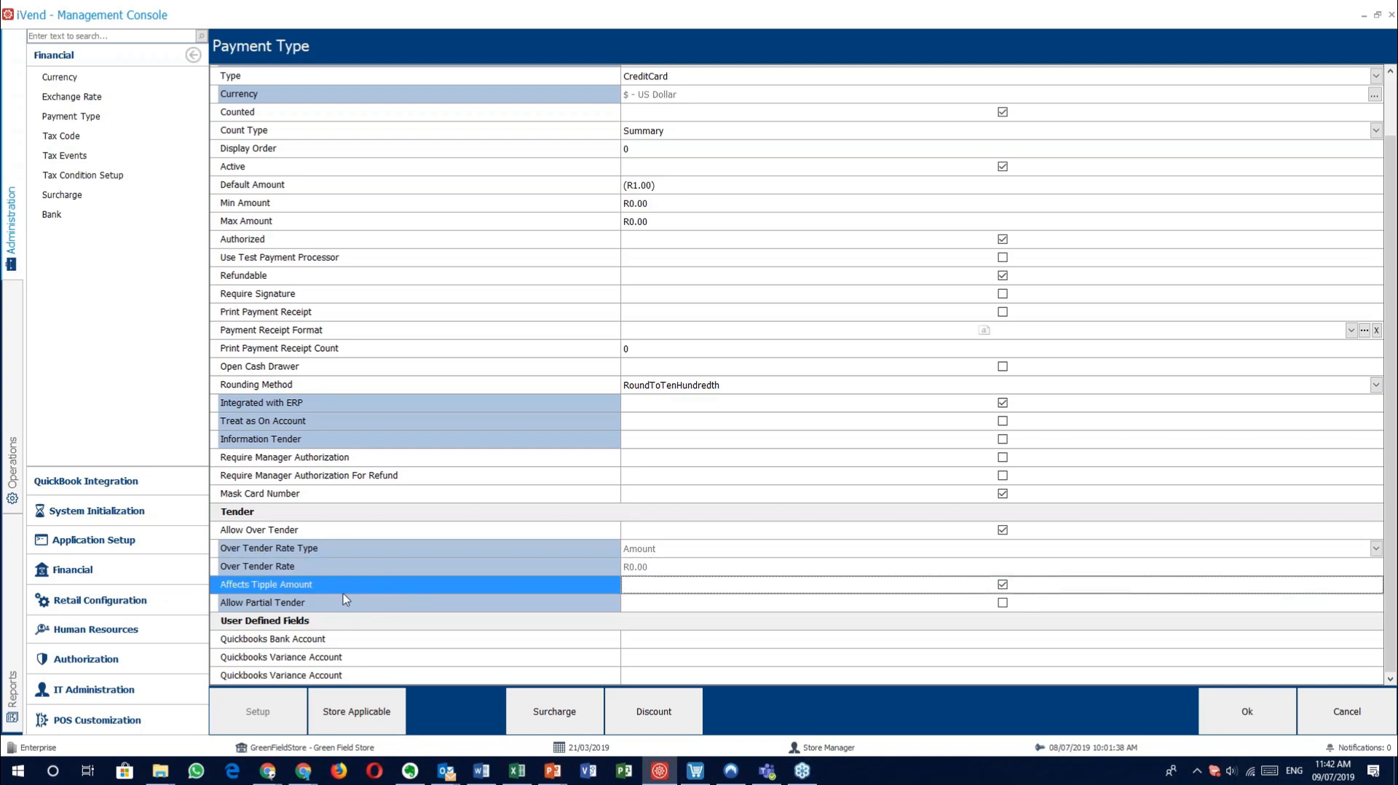
pyautogui.click(509, 609)
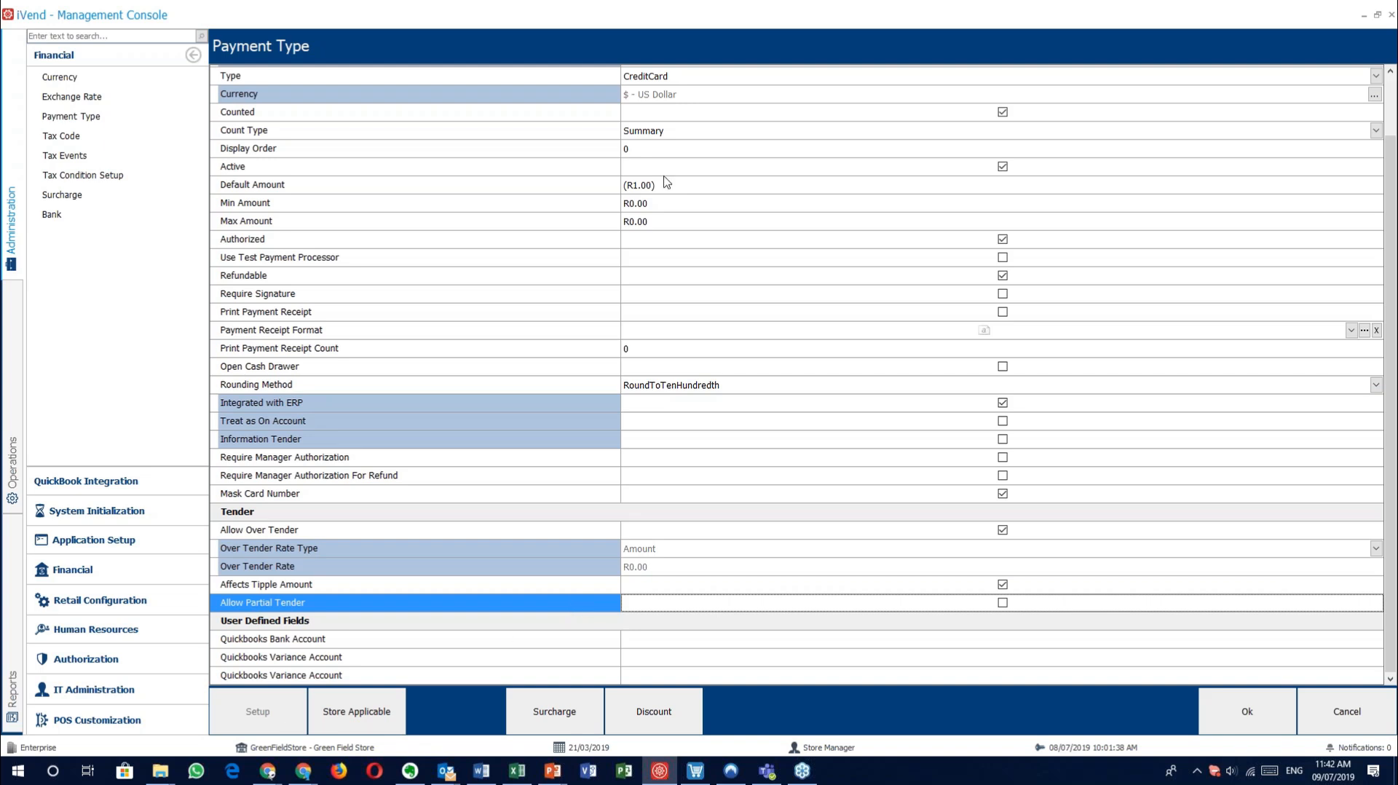
# Step: Set the Type to Custom, view its custom payment type attribute setup and close it without adding anything
pyautogui.click(705, 77)
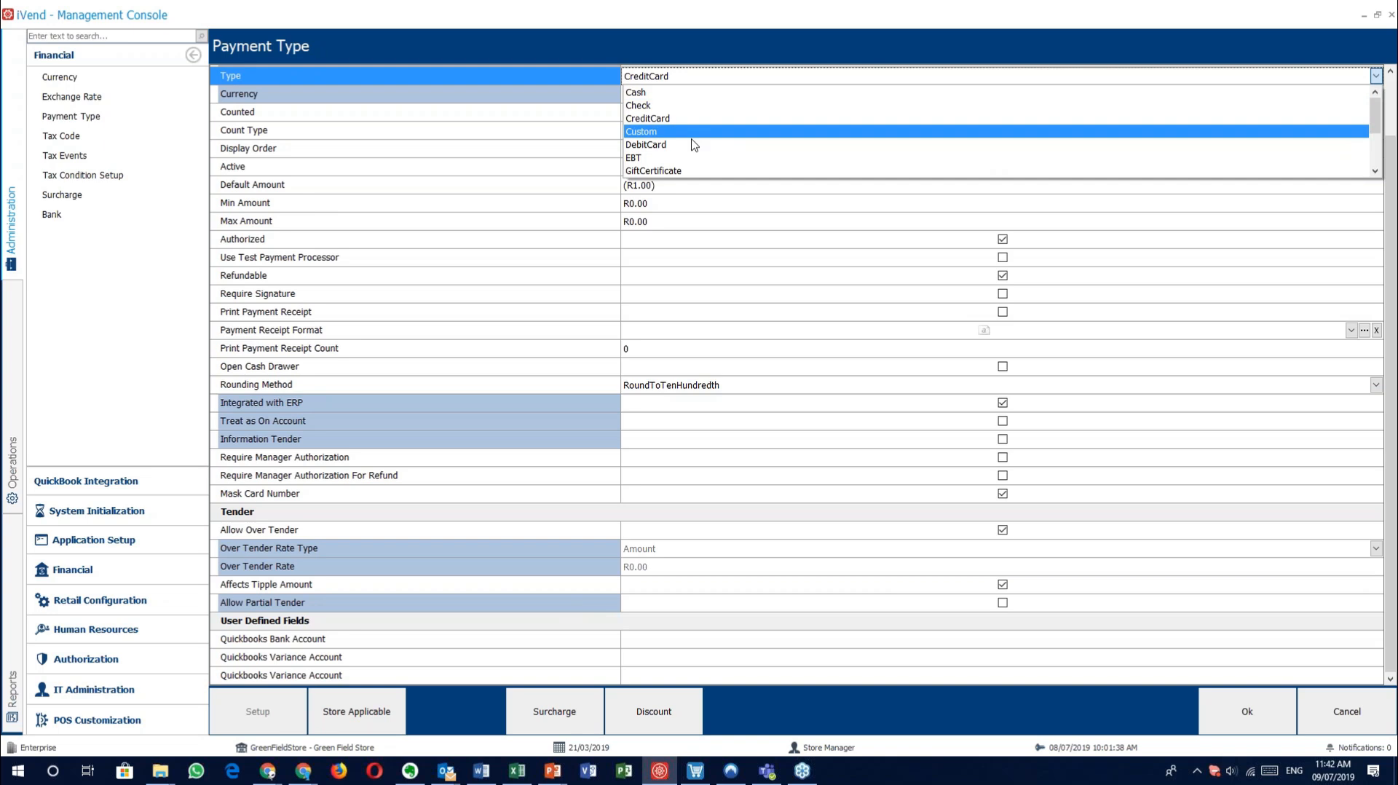
pyautogui.click(687, 132)
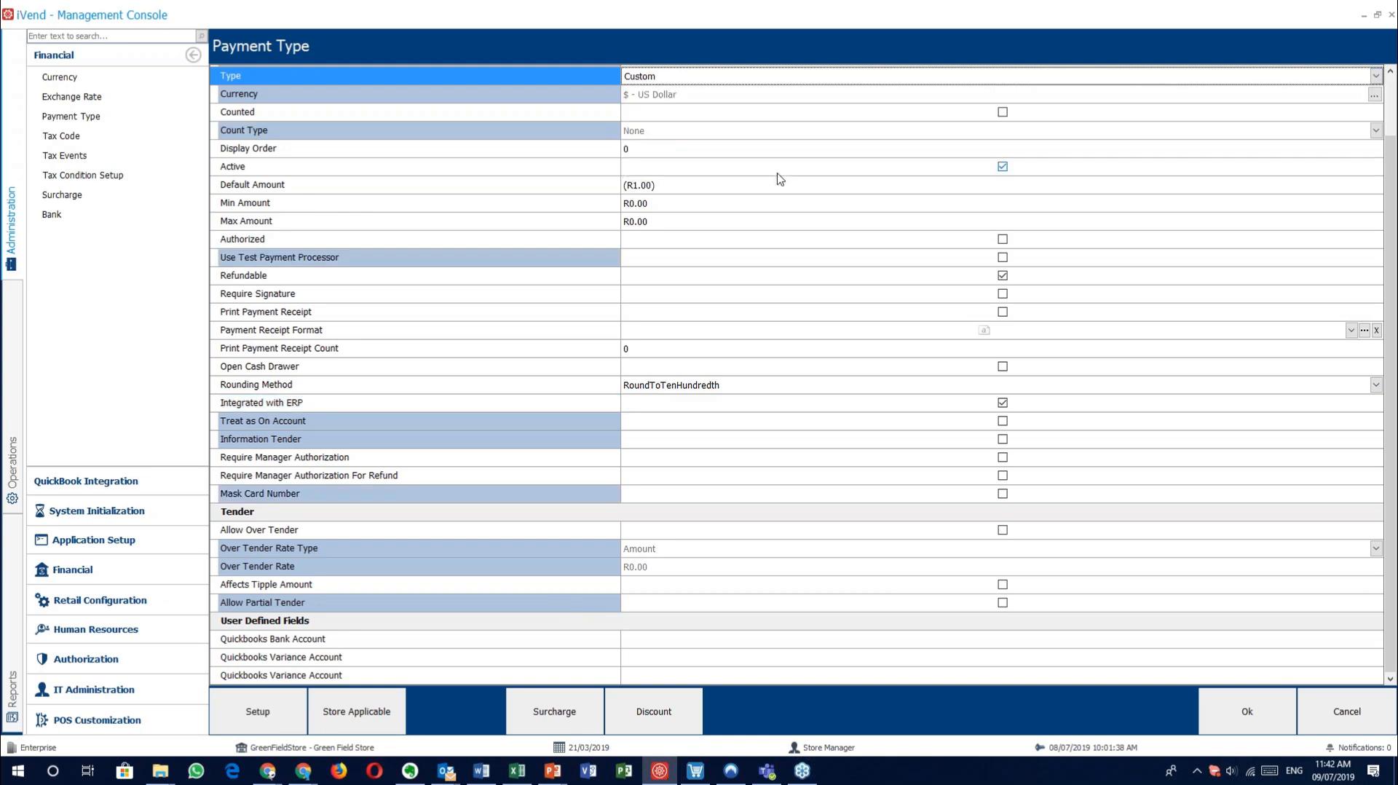
pyautogui.click(271, 718)
pyautogui.click(285, 700)
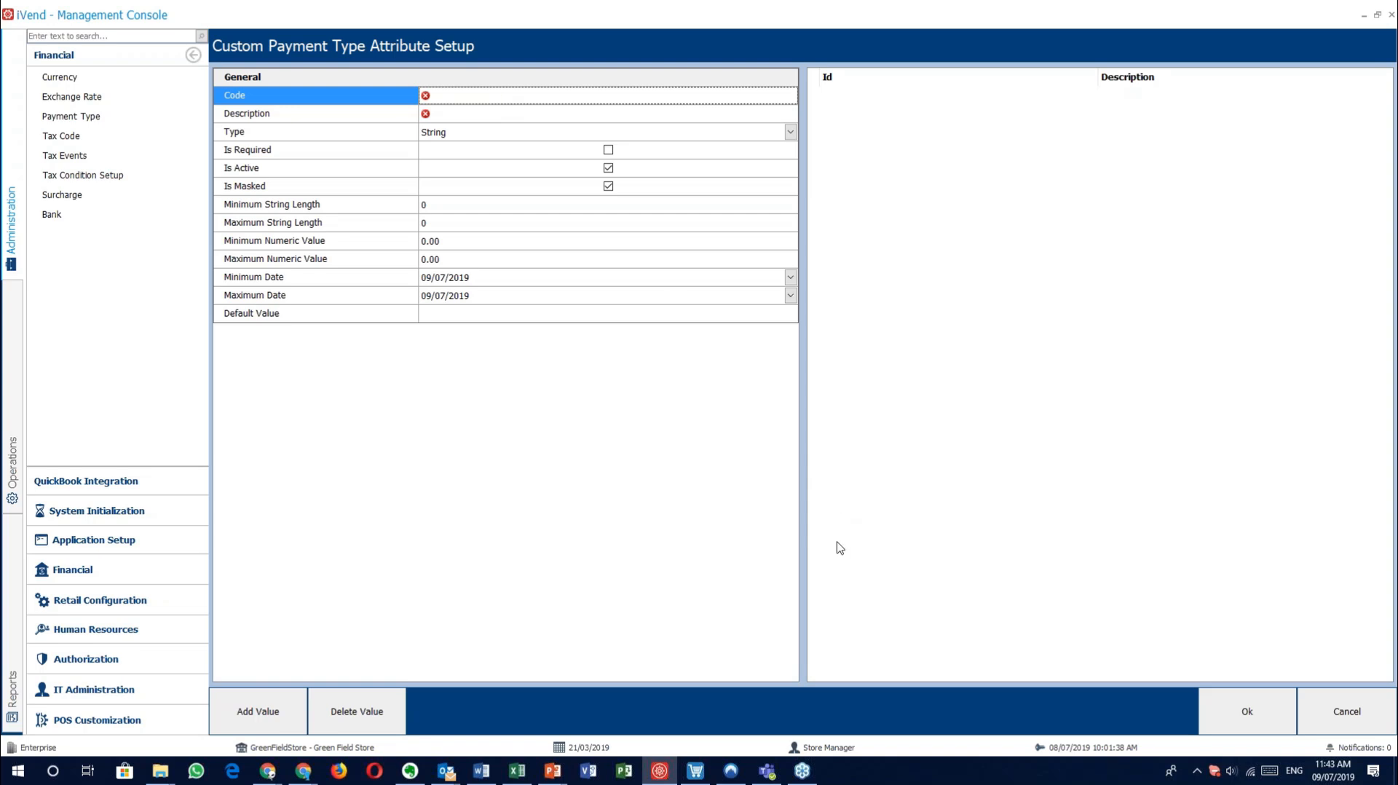
pyautogui.click(1337, 725)
pyautogui.click(1336, 725)
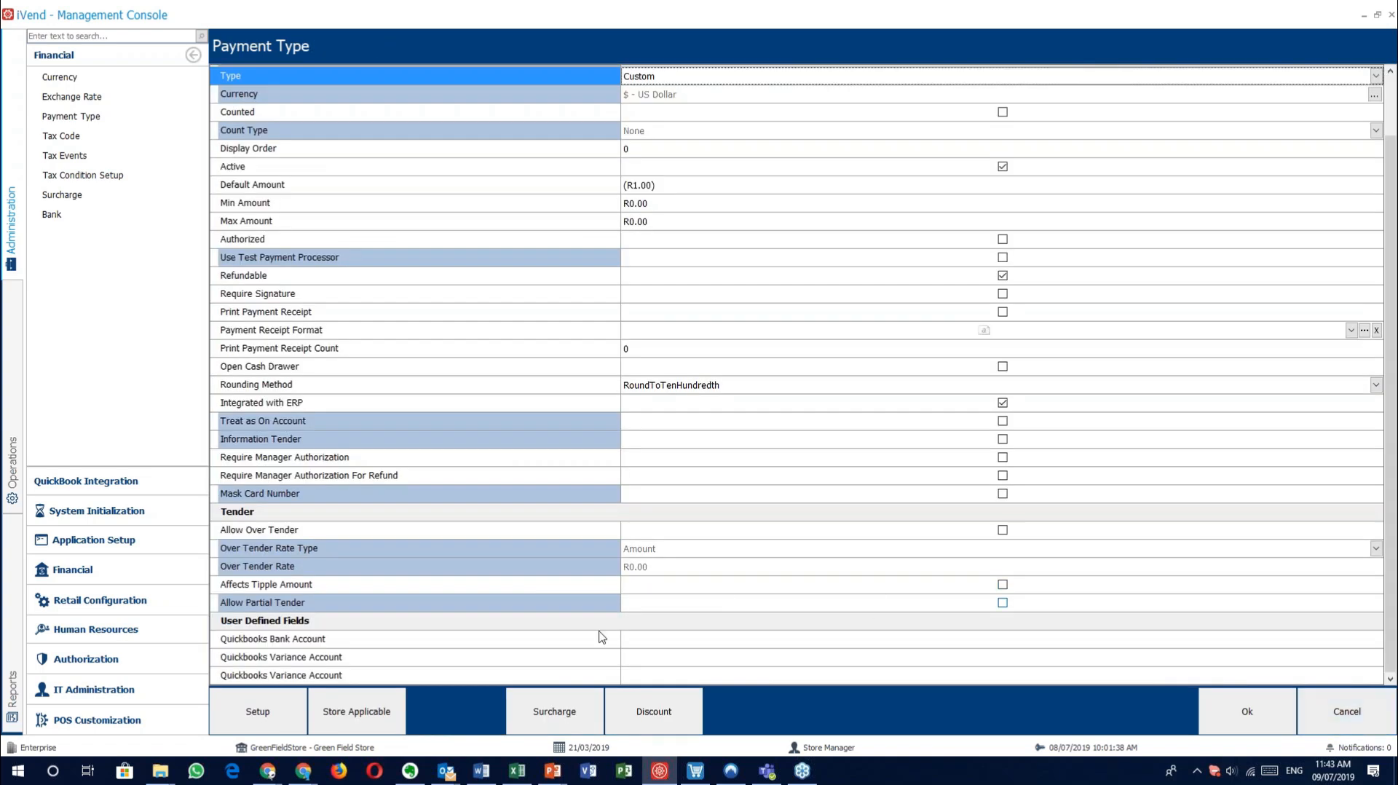
# Step: View the payment type's applicable stores and its payment surcharge setup, closing each without changes
pyautogui.click(356, 711)
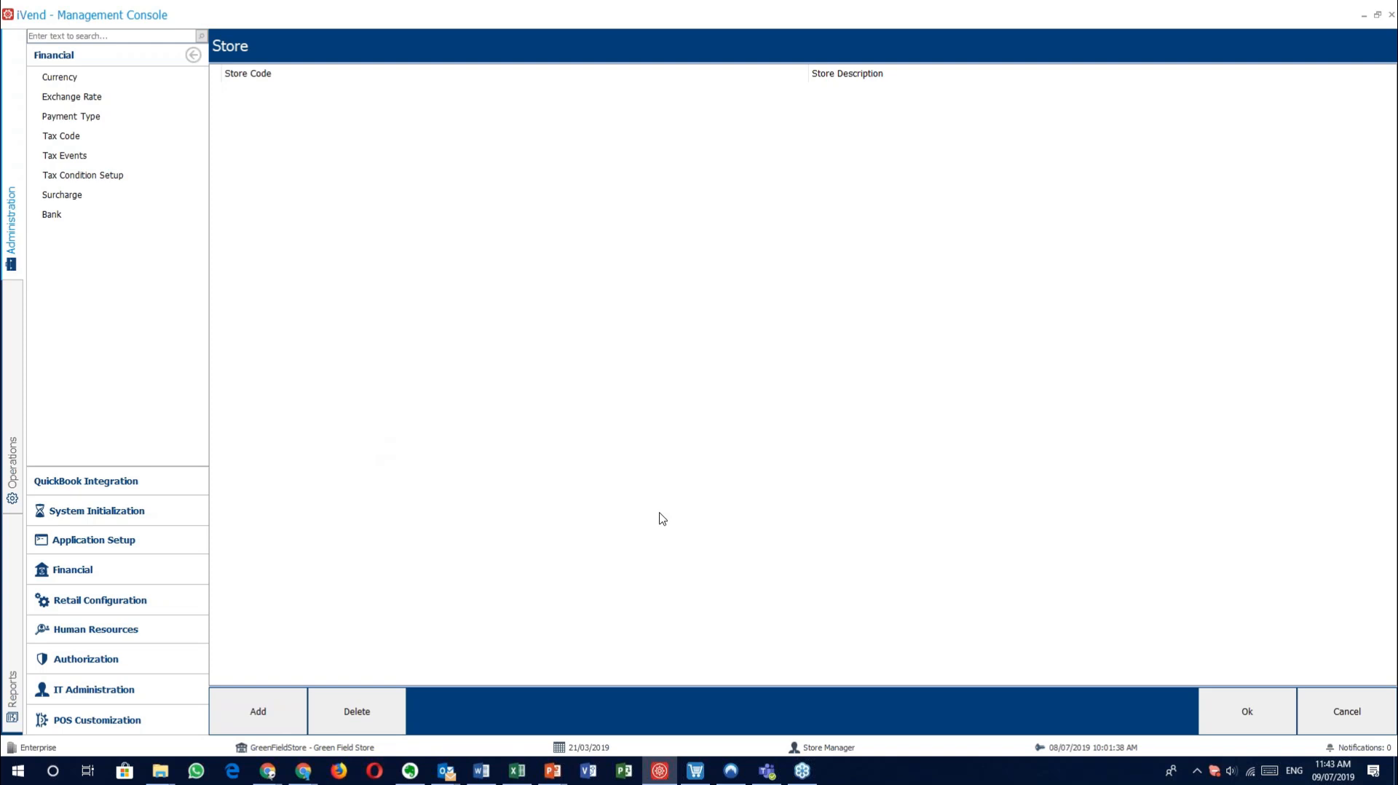
pyautogui.click(1347, 711)
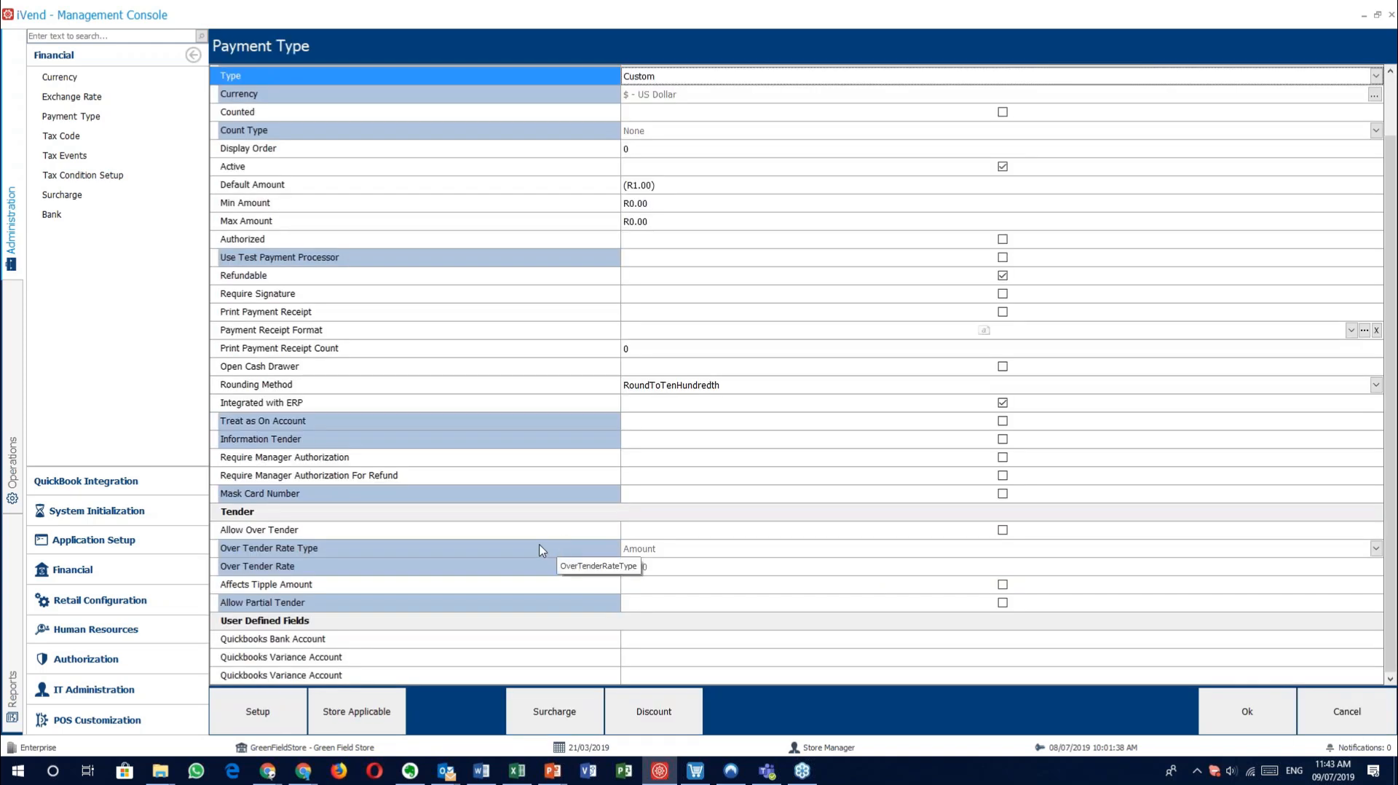
pyautogui.click(557, 711)
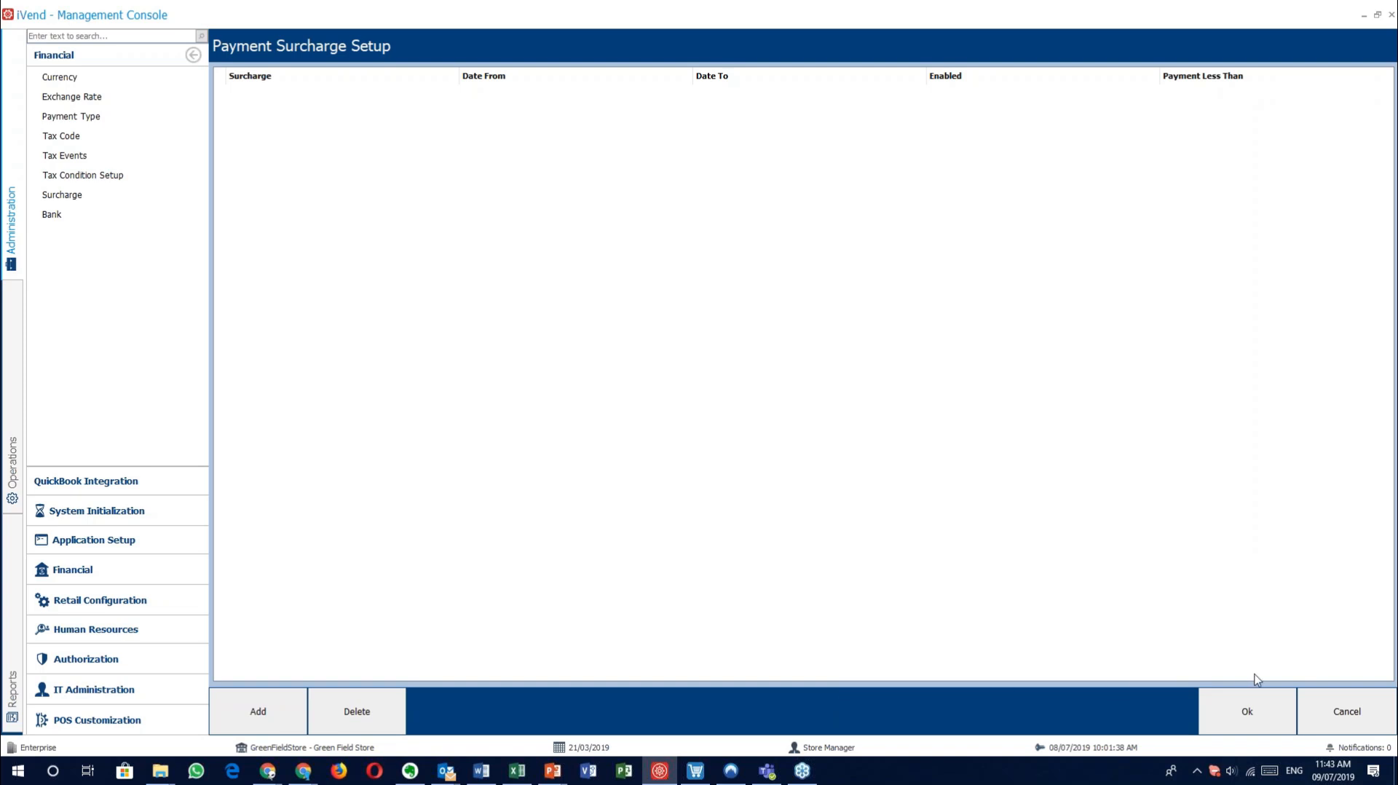
pyautogui.click(1332, 710)
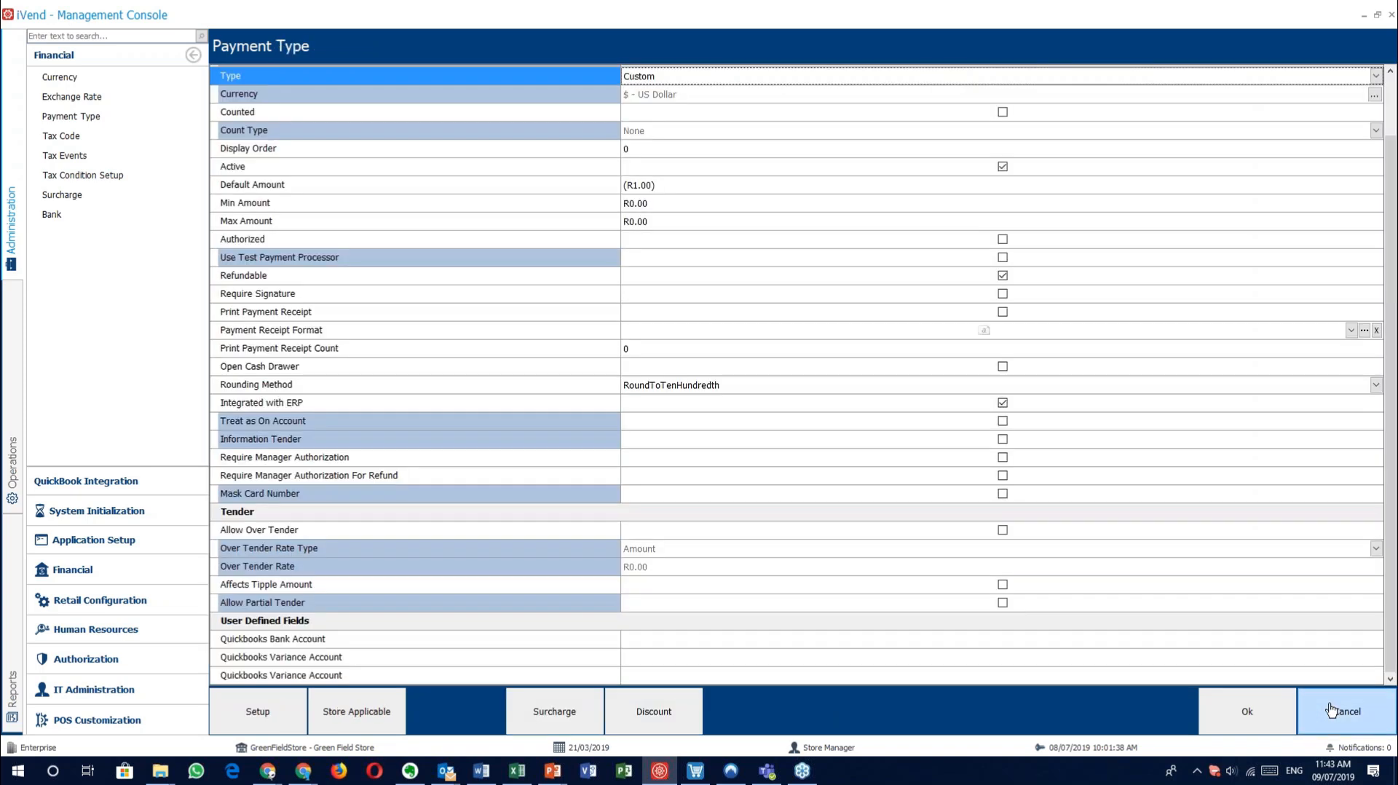
# Step: Close the payment type without saving and leave the payment type search
pyautogui.click(1331, 710)
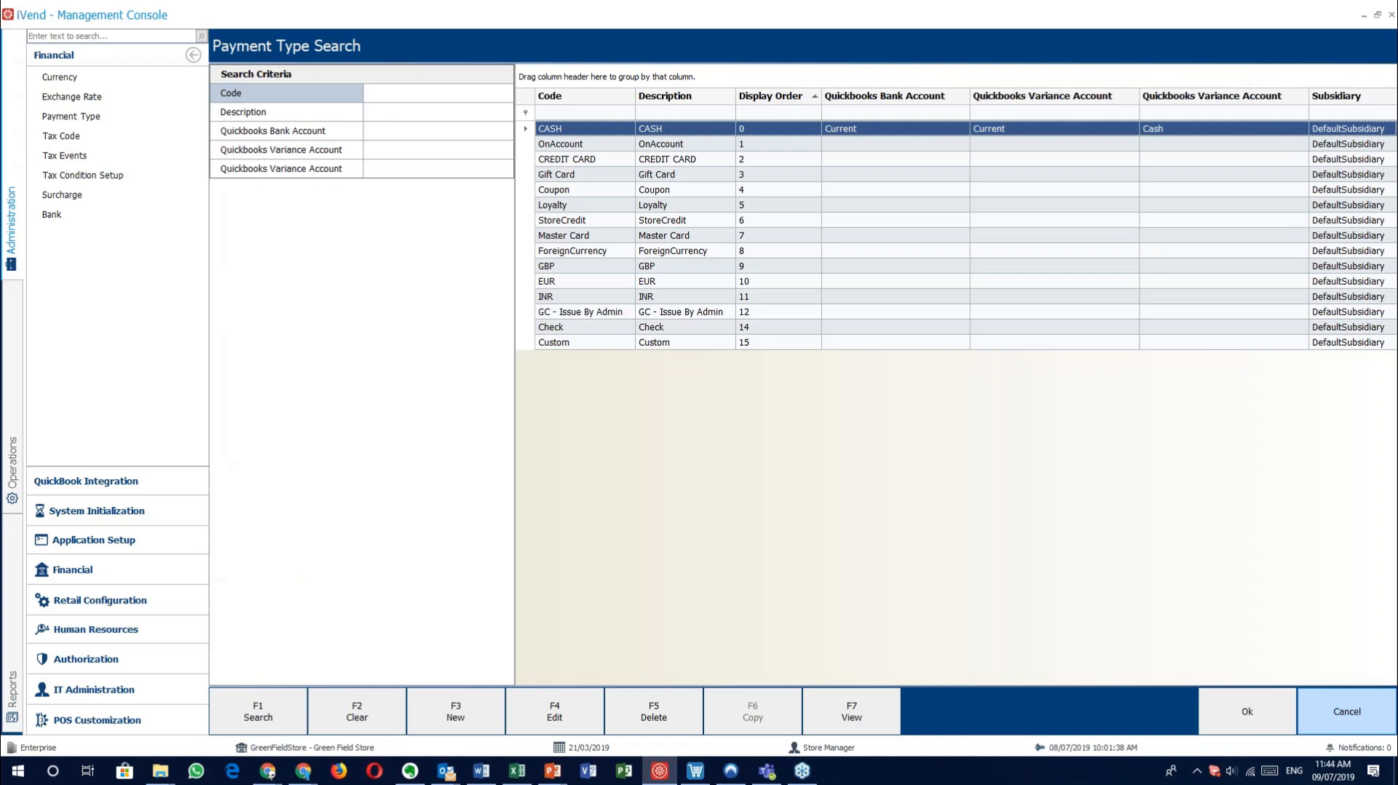
pyautogui.click(1331, 710)
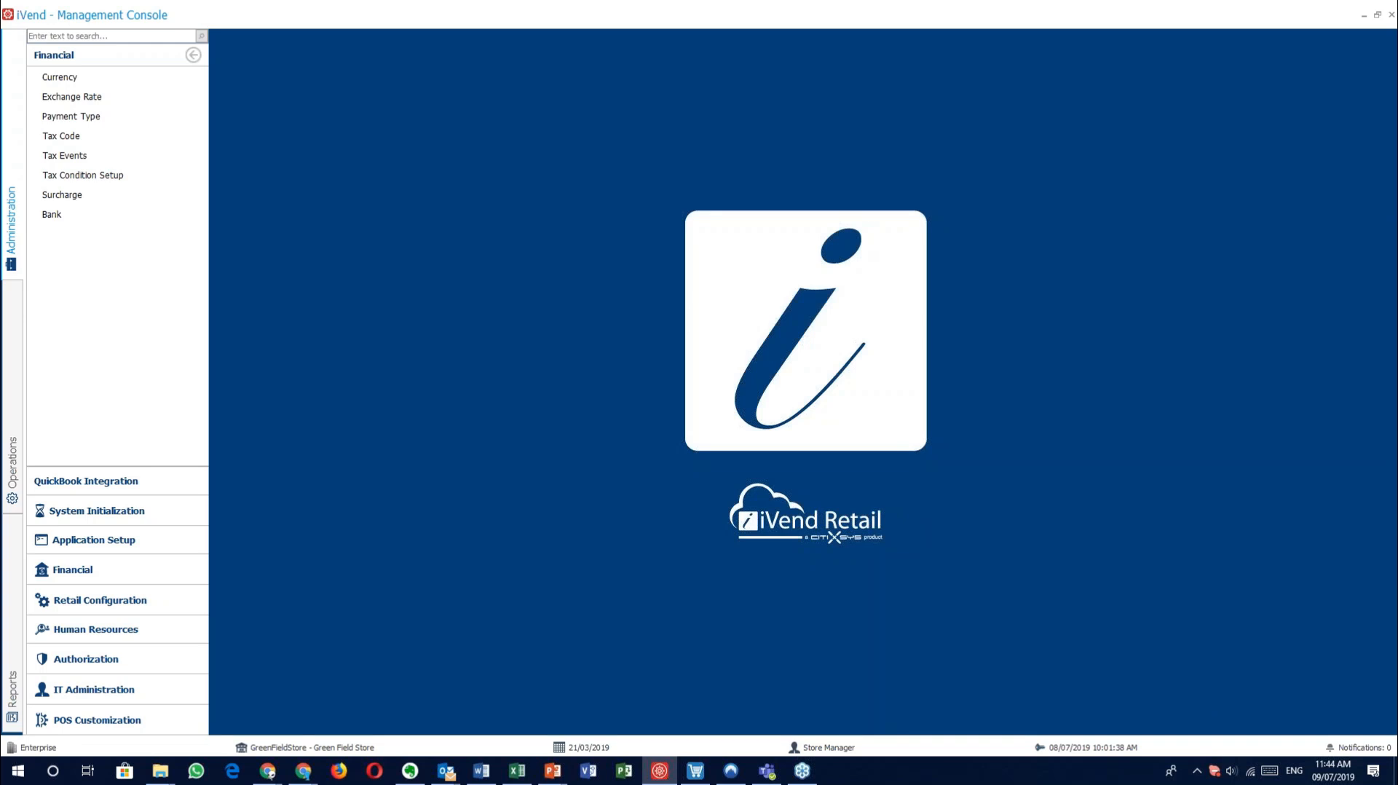
# Step: Start a new tax event with one detail line, view its Source Type options, and close the tax events without saving
pyautogui.click(67, 156)
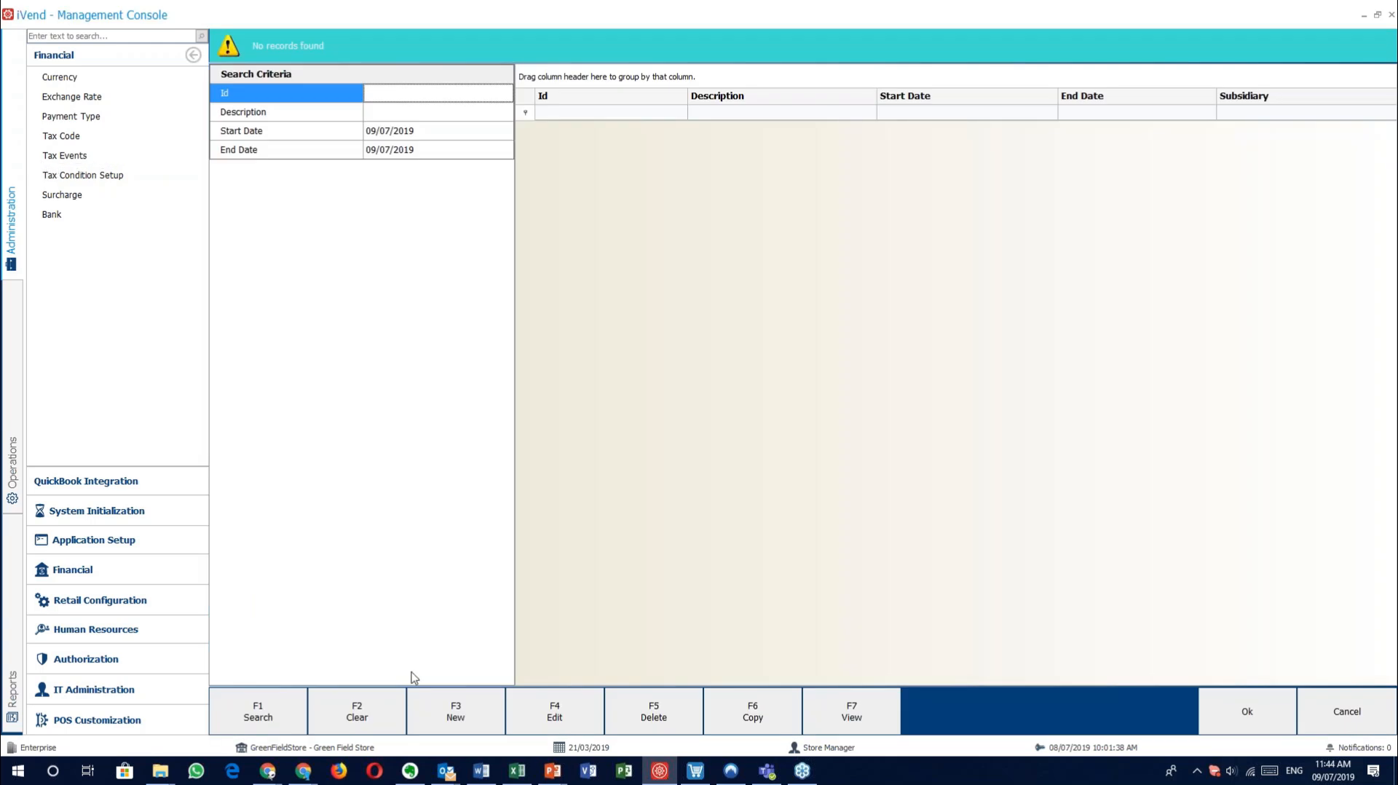
pyautogui.click(457, 699)
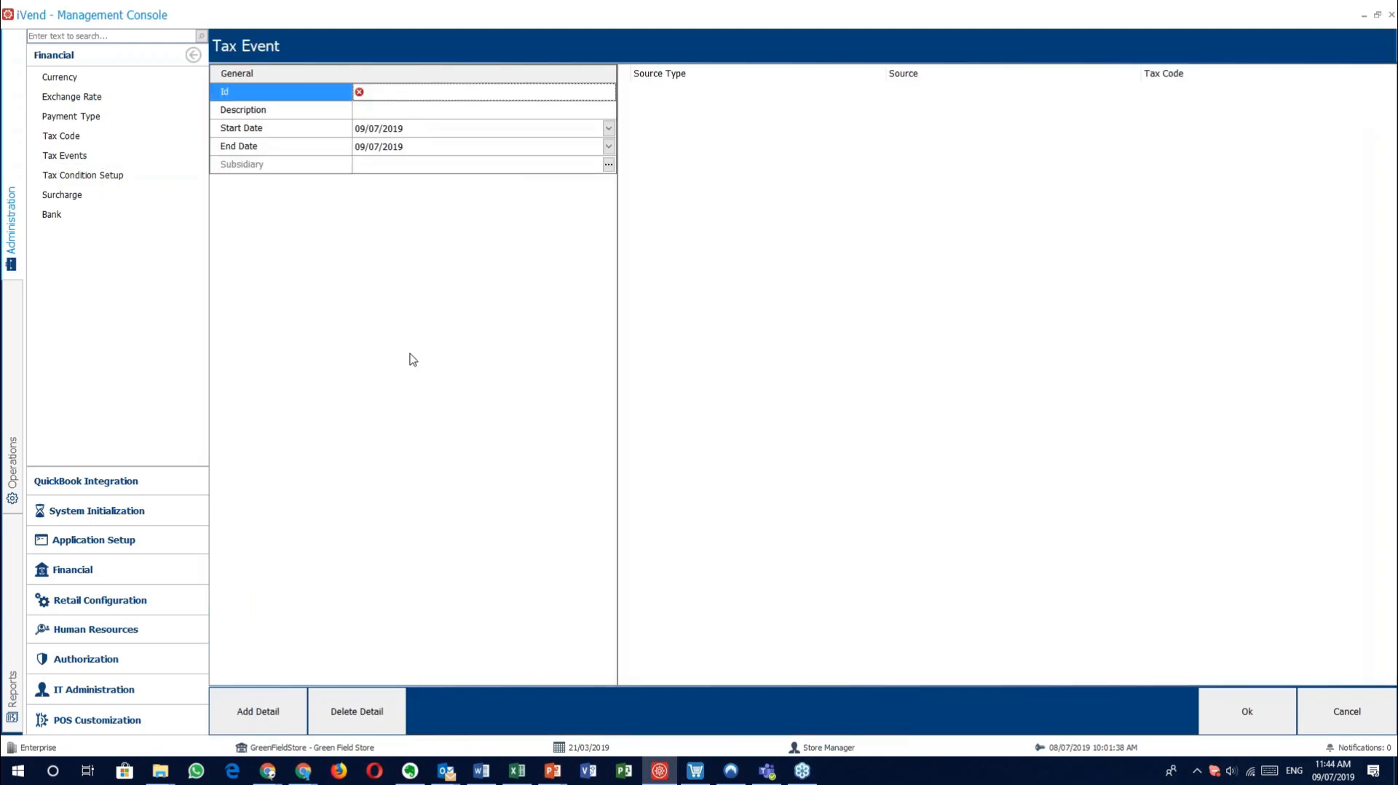
pyautogui.click(254, 718)
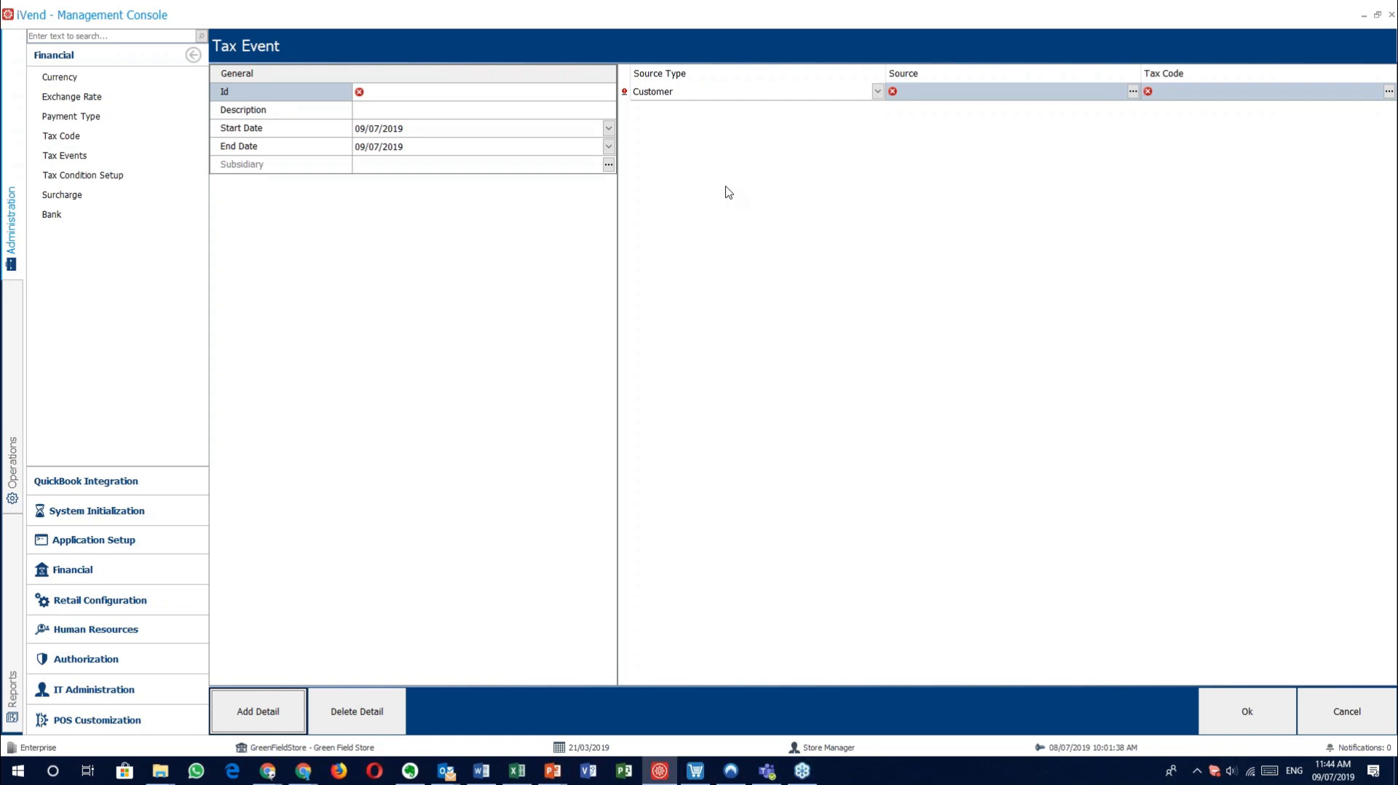
pyautogui.click(878, 92)
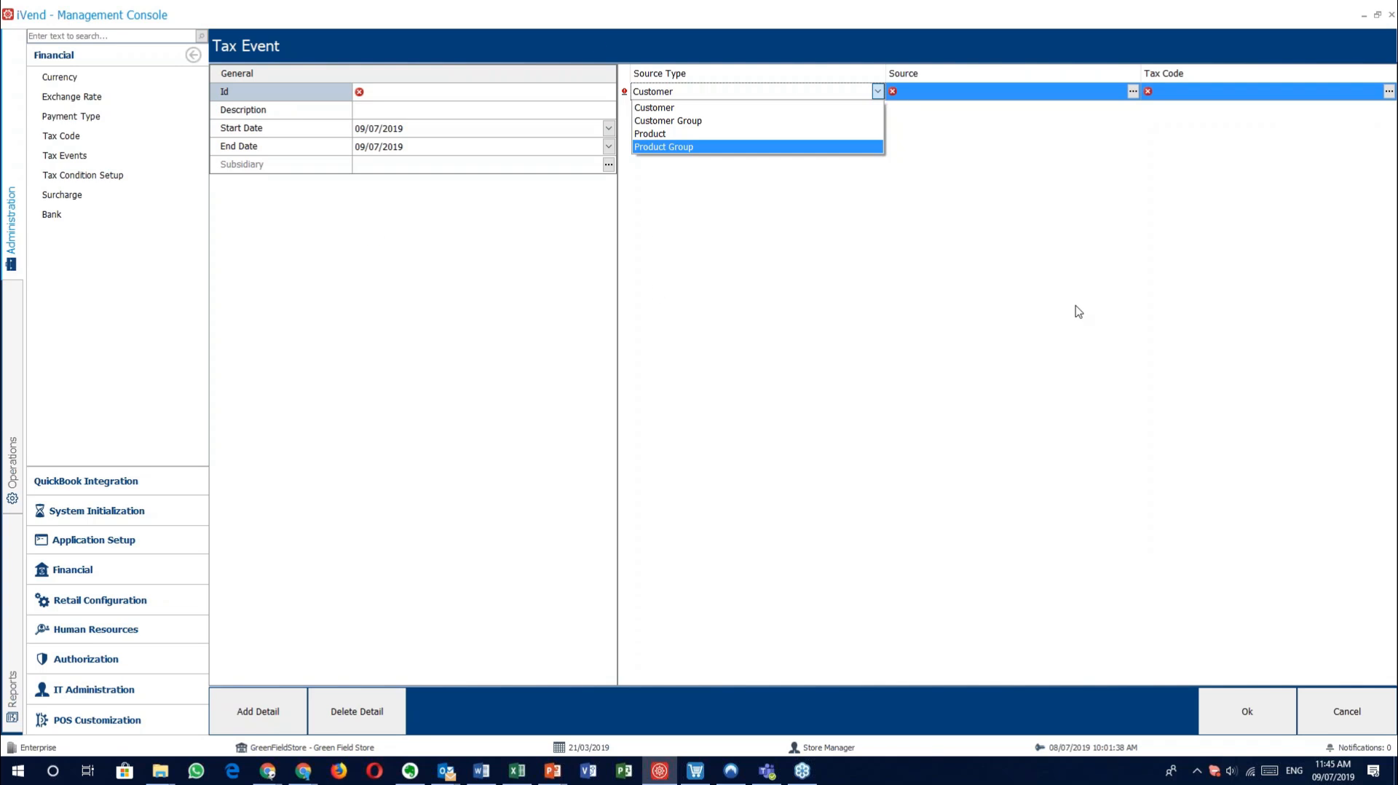
pyautogui.click(1335, 712)
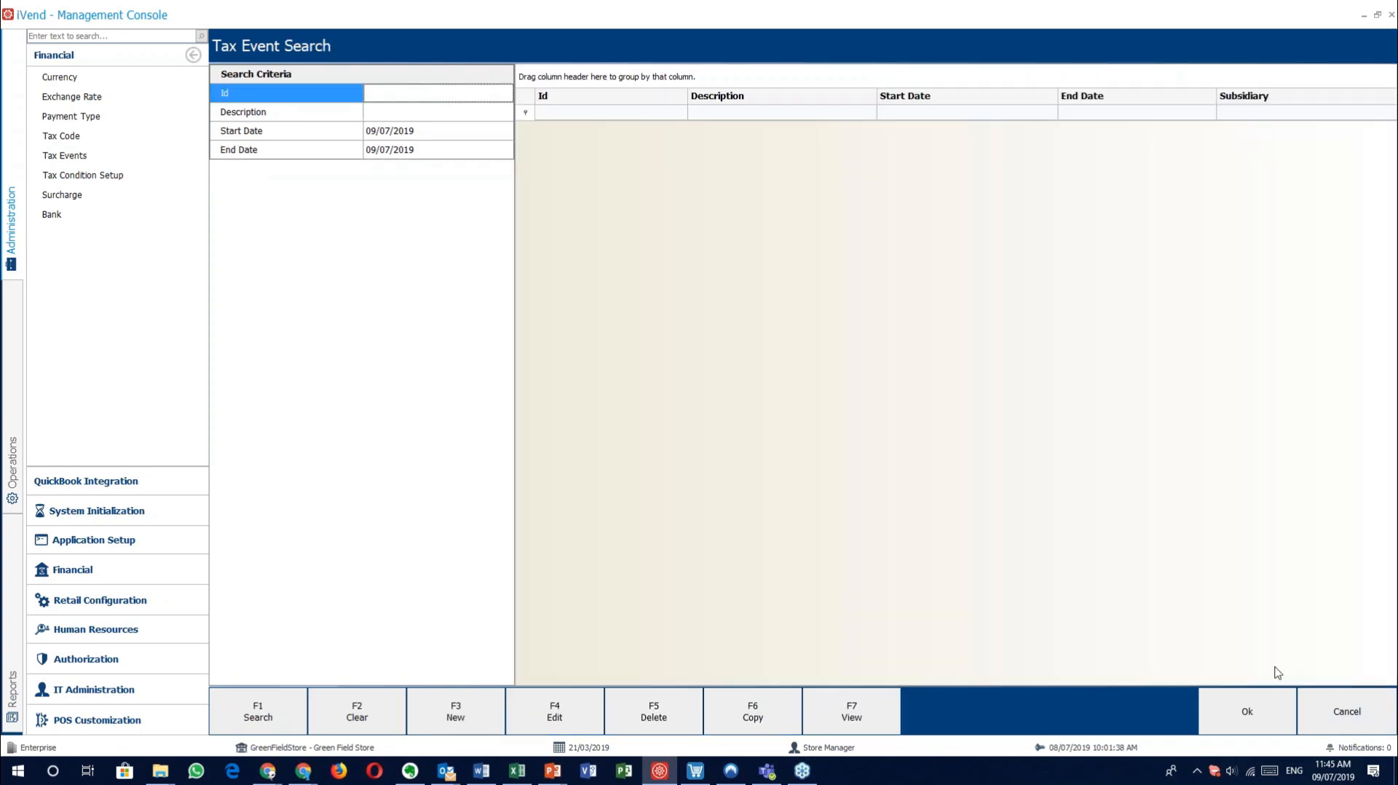
pyautogui.click(1346, 711)
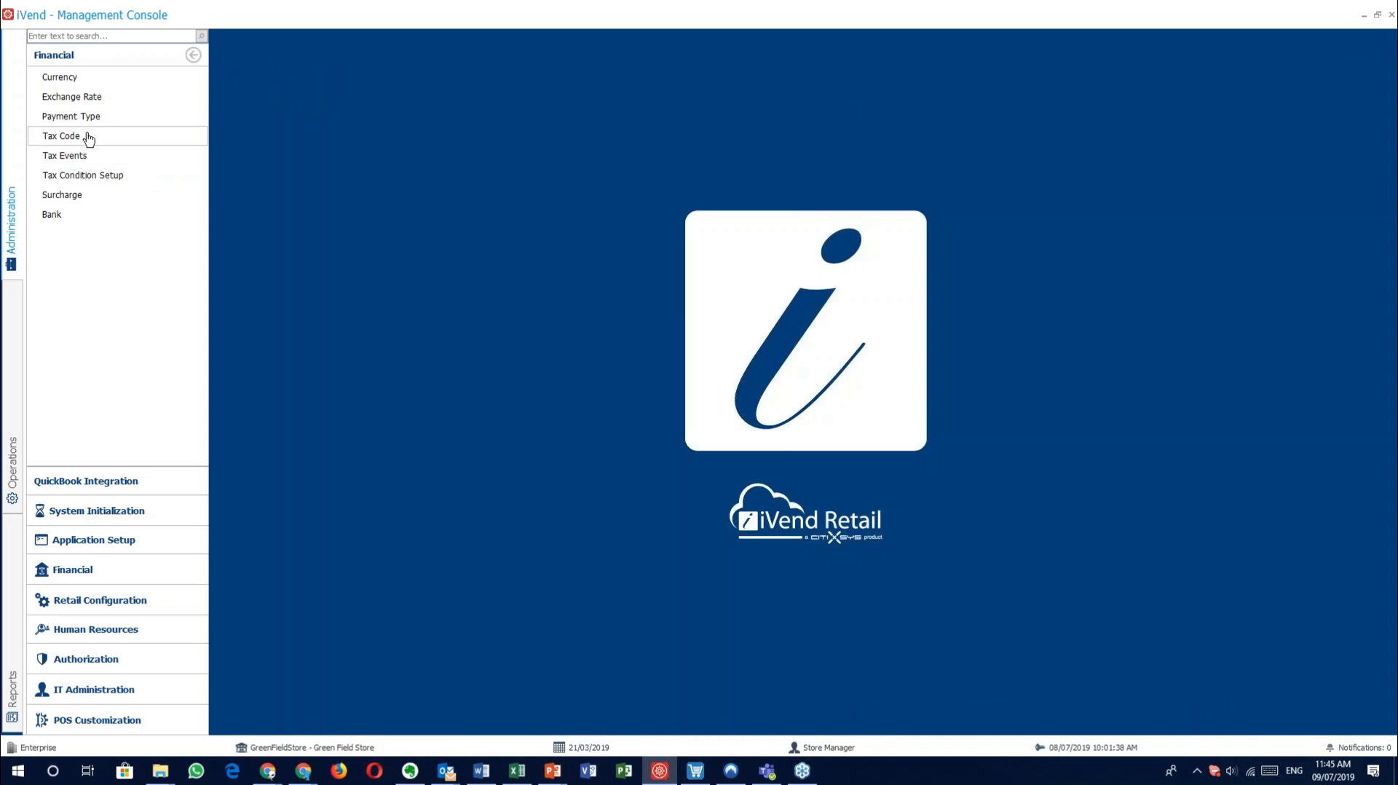
# Step: Open the tax condition setup and add six blank condition lines
pyautogui.click(90, 180)
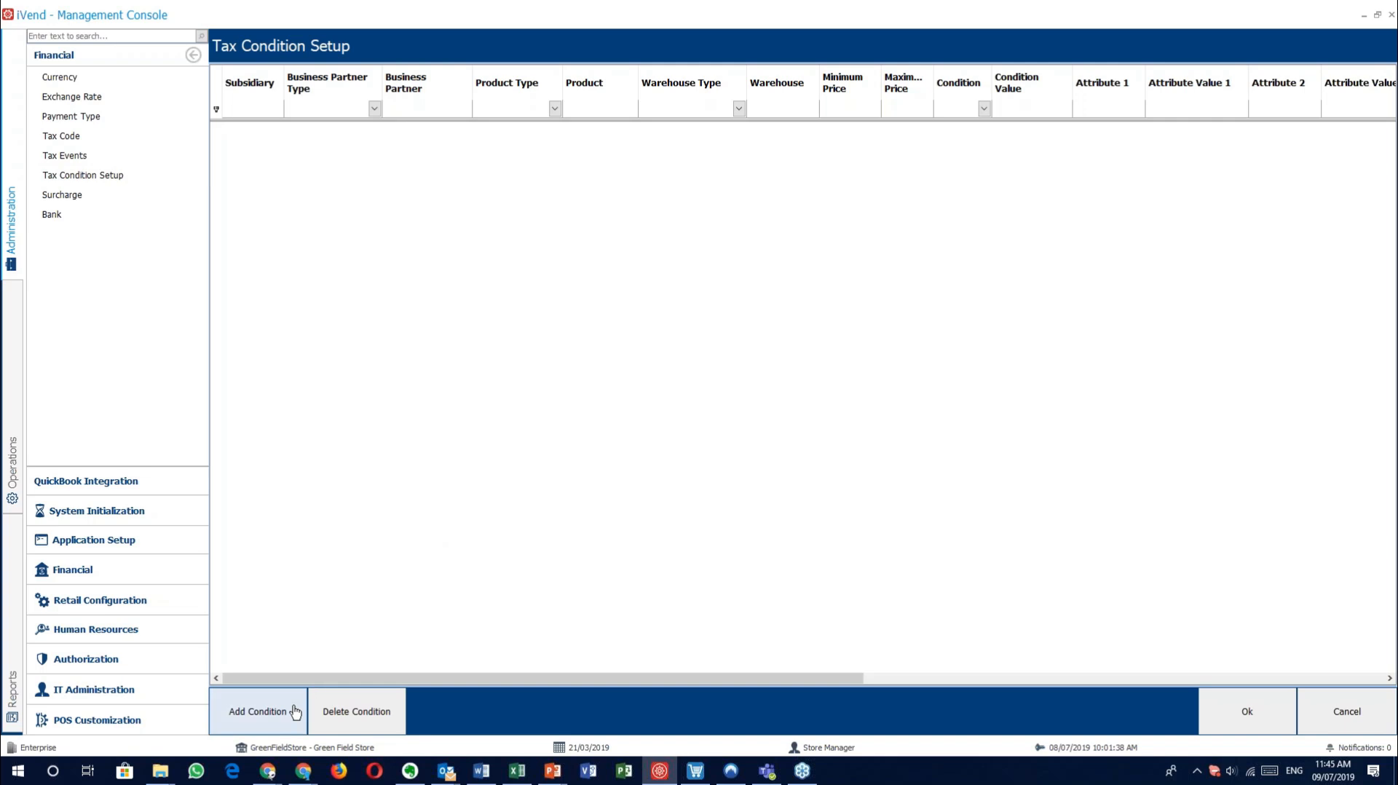
pyautogui.click(294, 712)
pyautogui.click(294, 712)
pyautogui.click(294, 712)
pyautogui.click(295, 712)
pyautogui.click(295, 713)
pyautogui.click(295, 712)
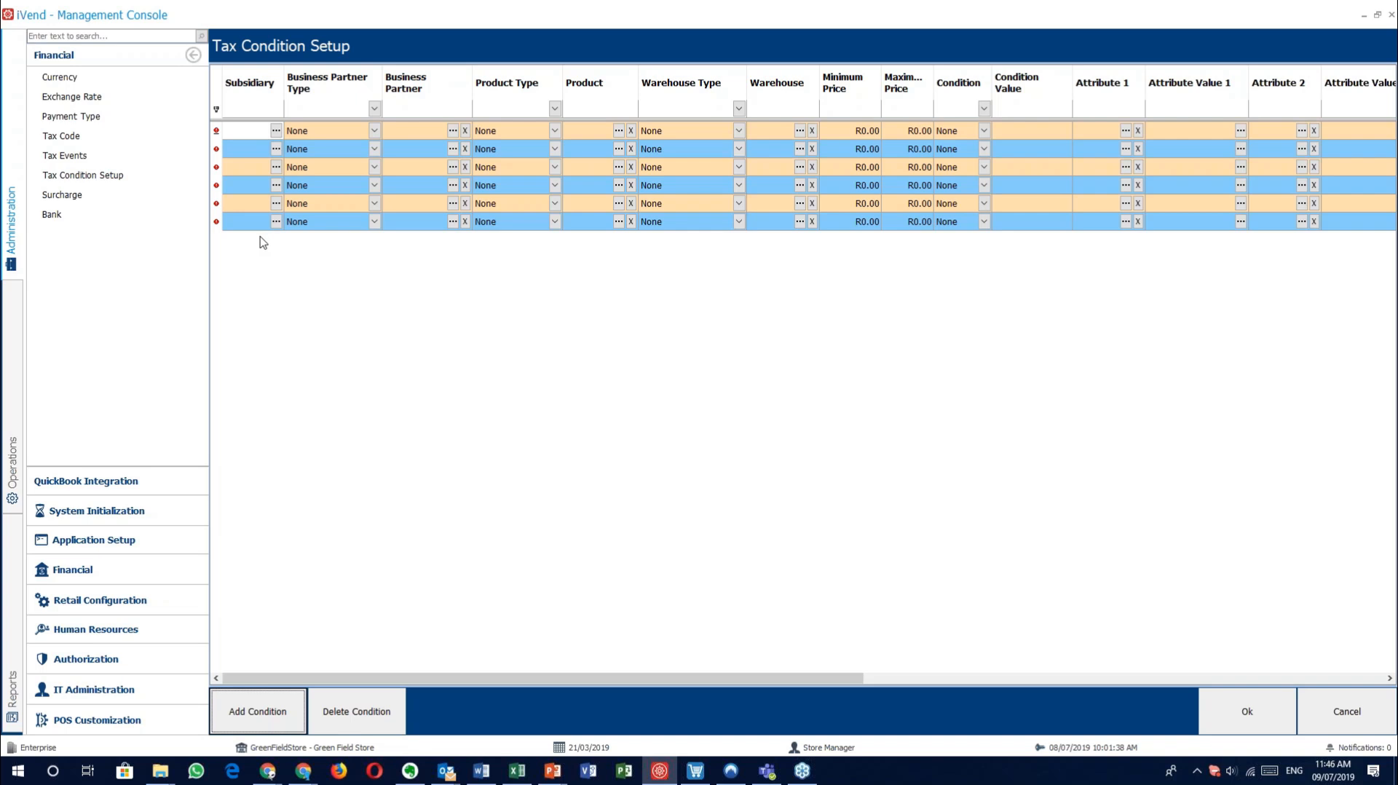
# Step: Review the first condition's Business Partner Type, Product Type and Warehouse Type options and its minimum and maximum price fields
pyautogui.click(373, 131)
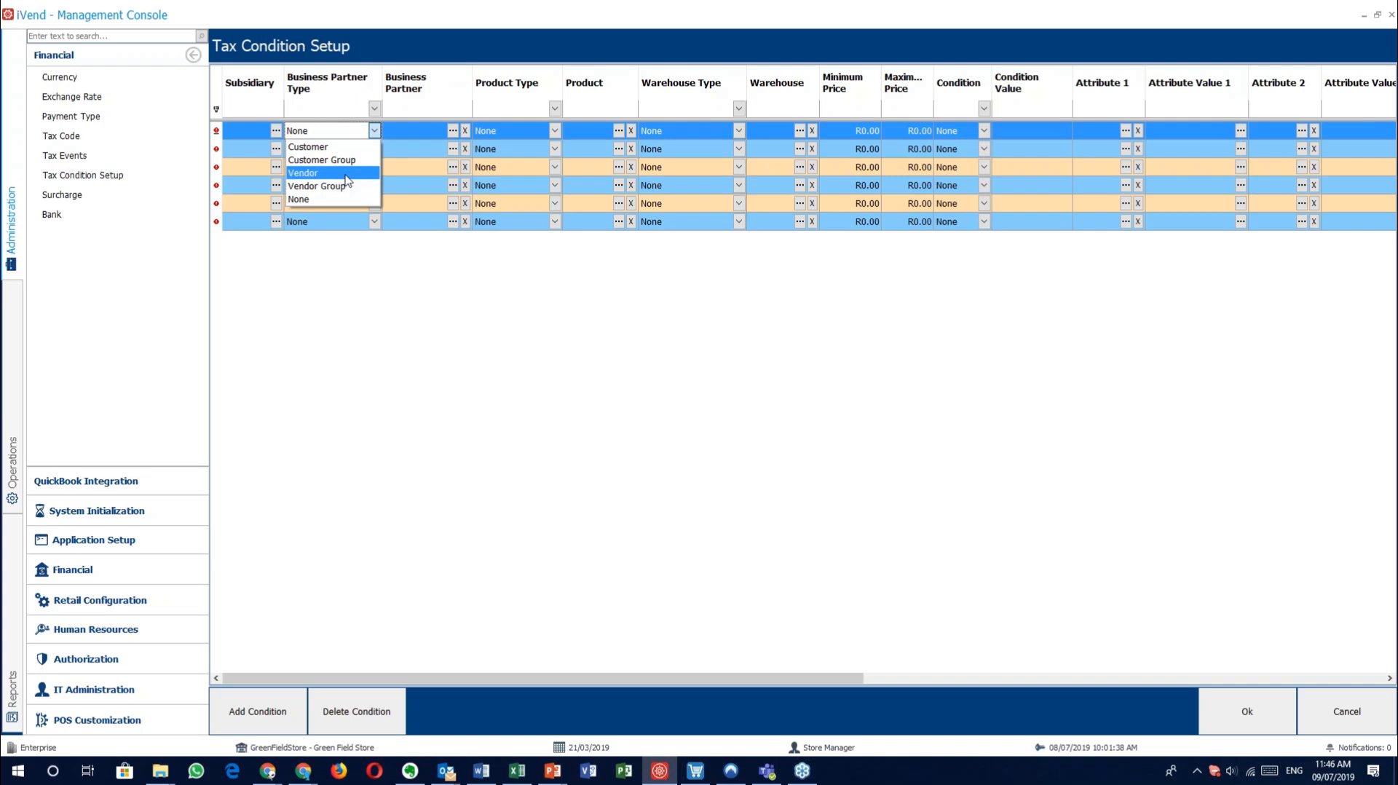
pyautogui.click(373, 133)
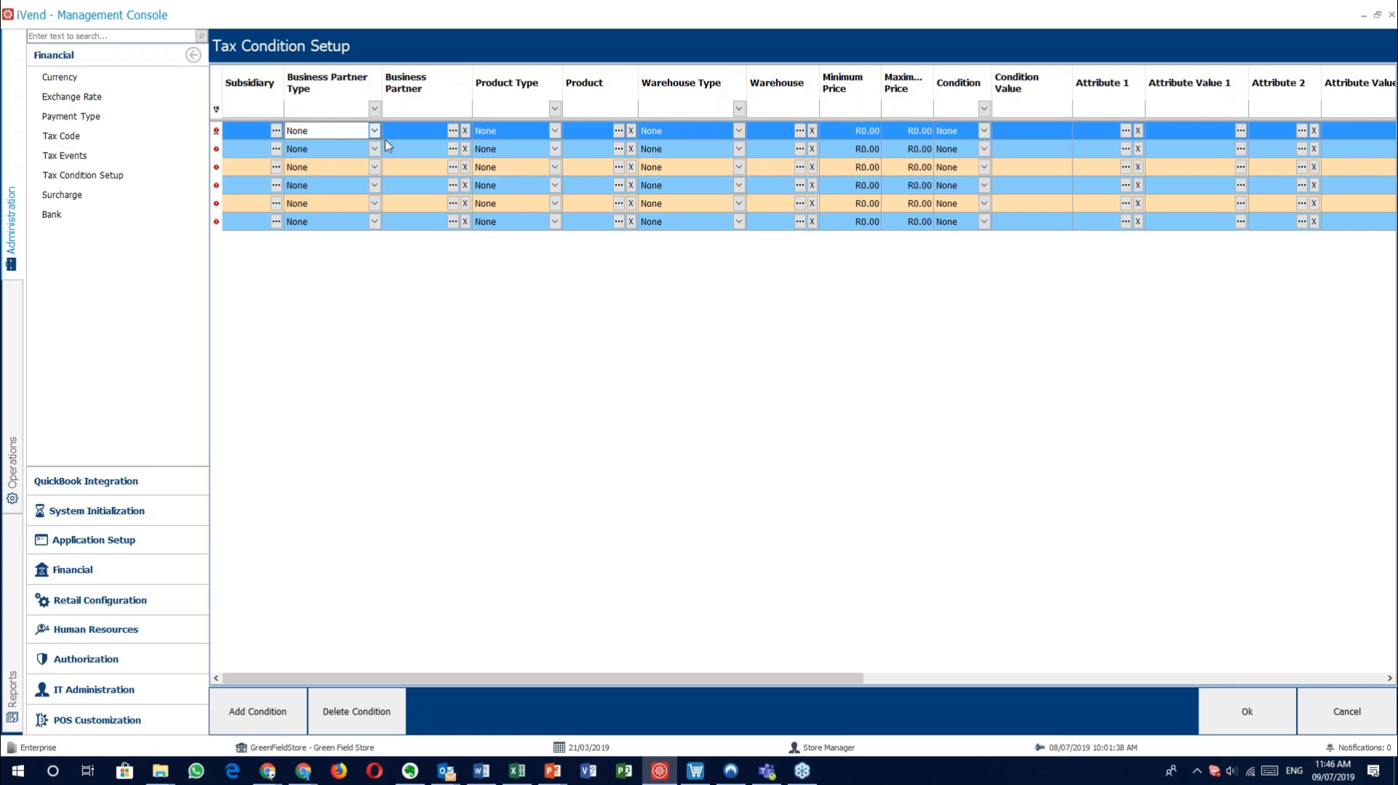
pyautogui.click(555, 134)
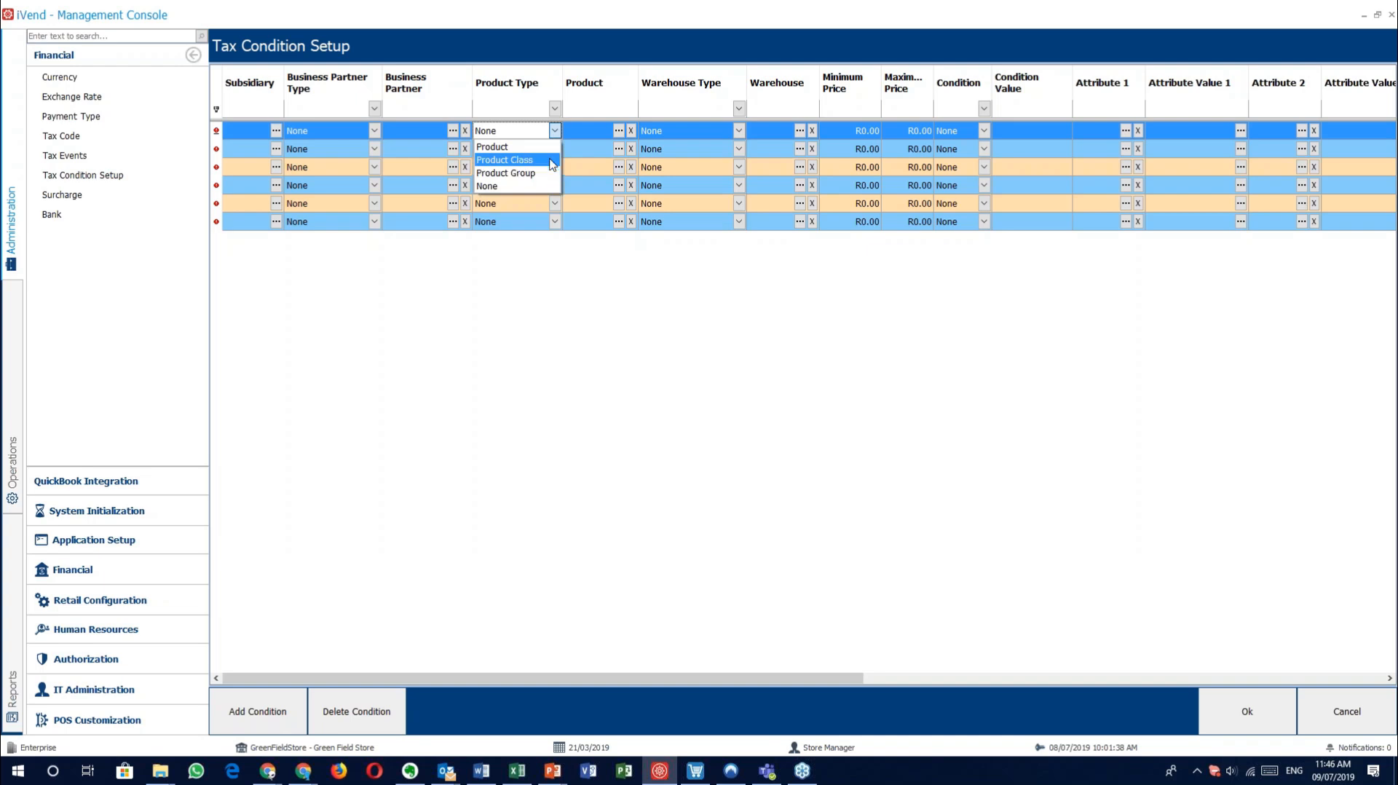
pyautogui.click(739, 131)
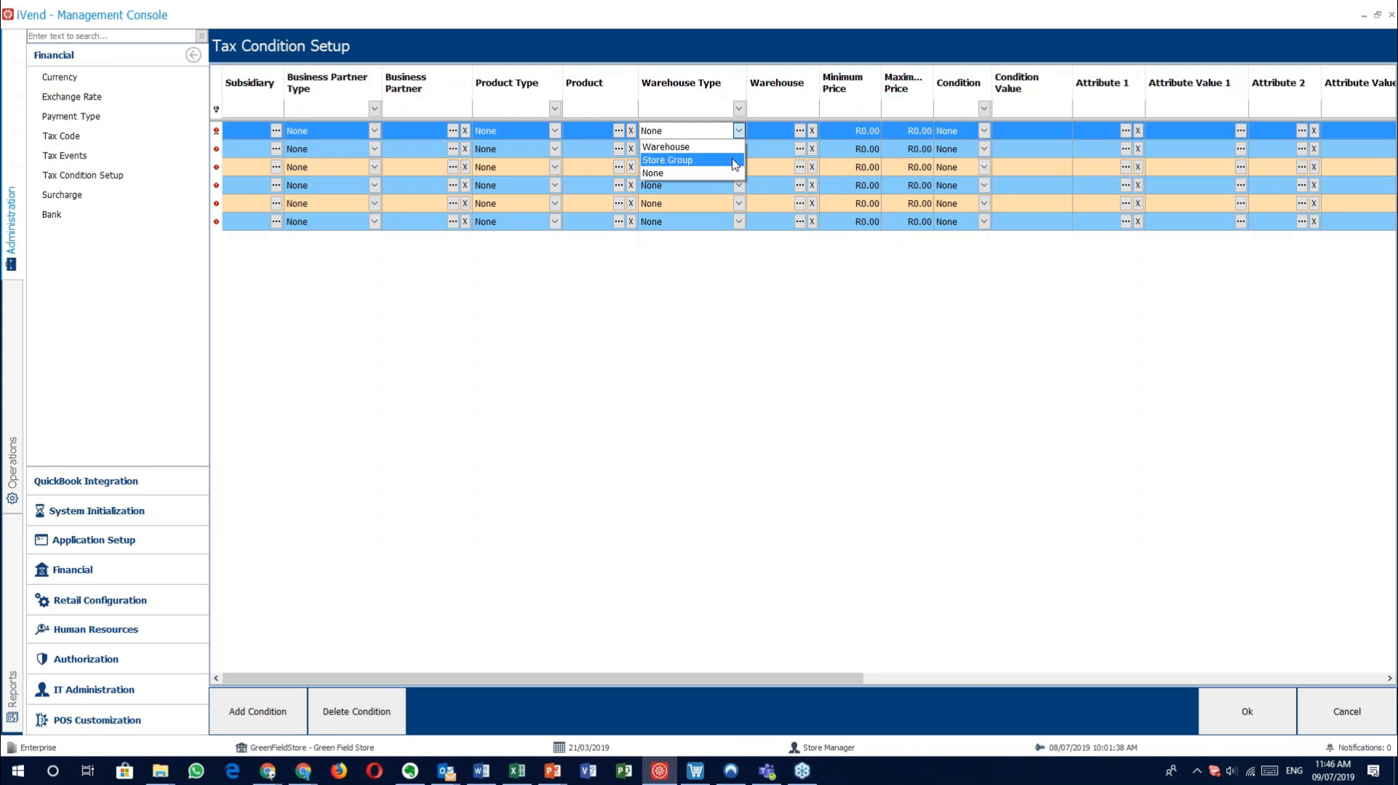
pyautogui.click(865, 129)
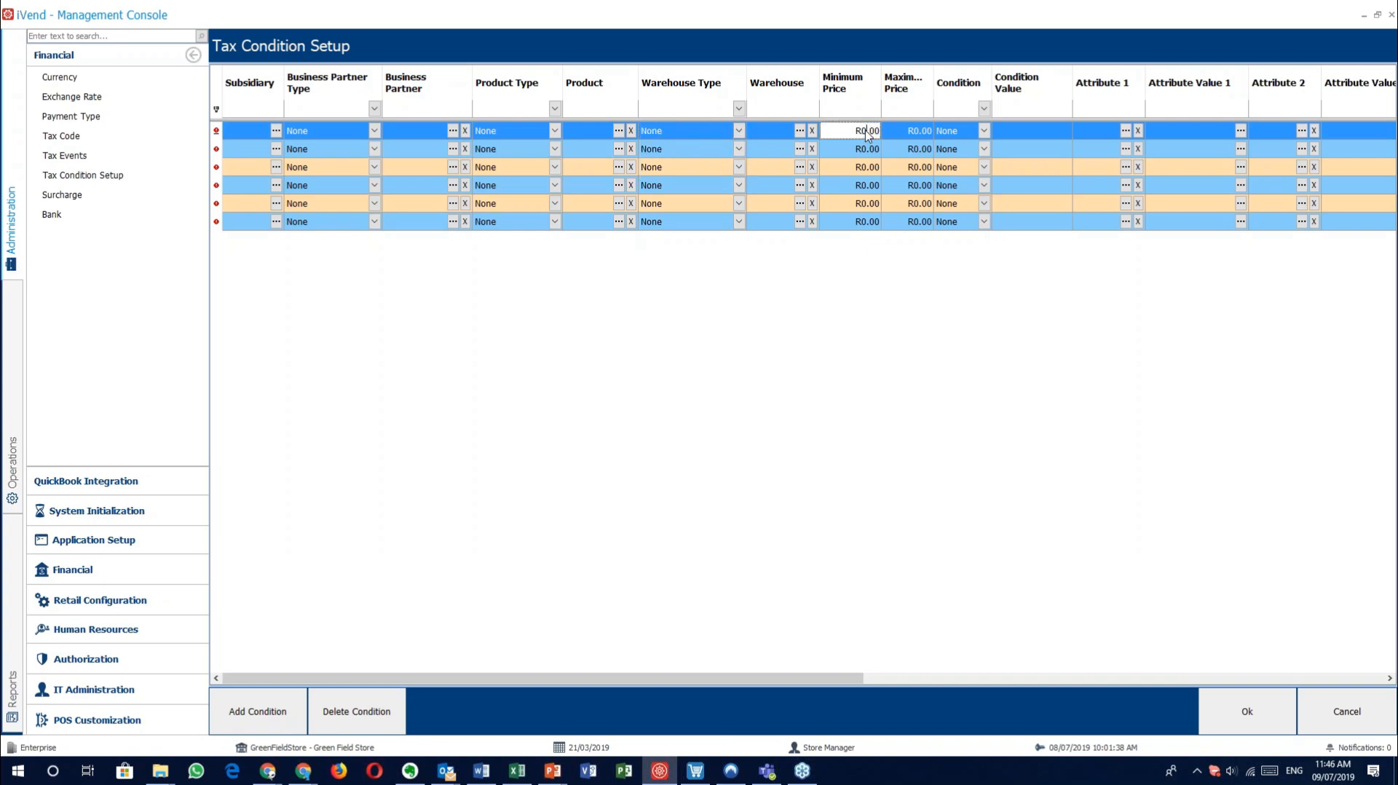
pyautogui.click(916, 133)
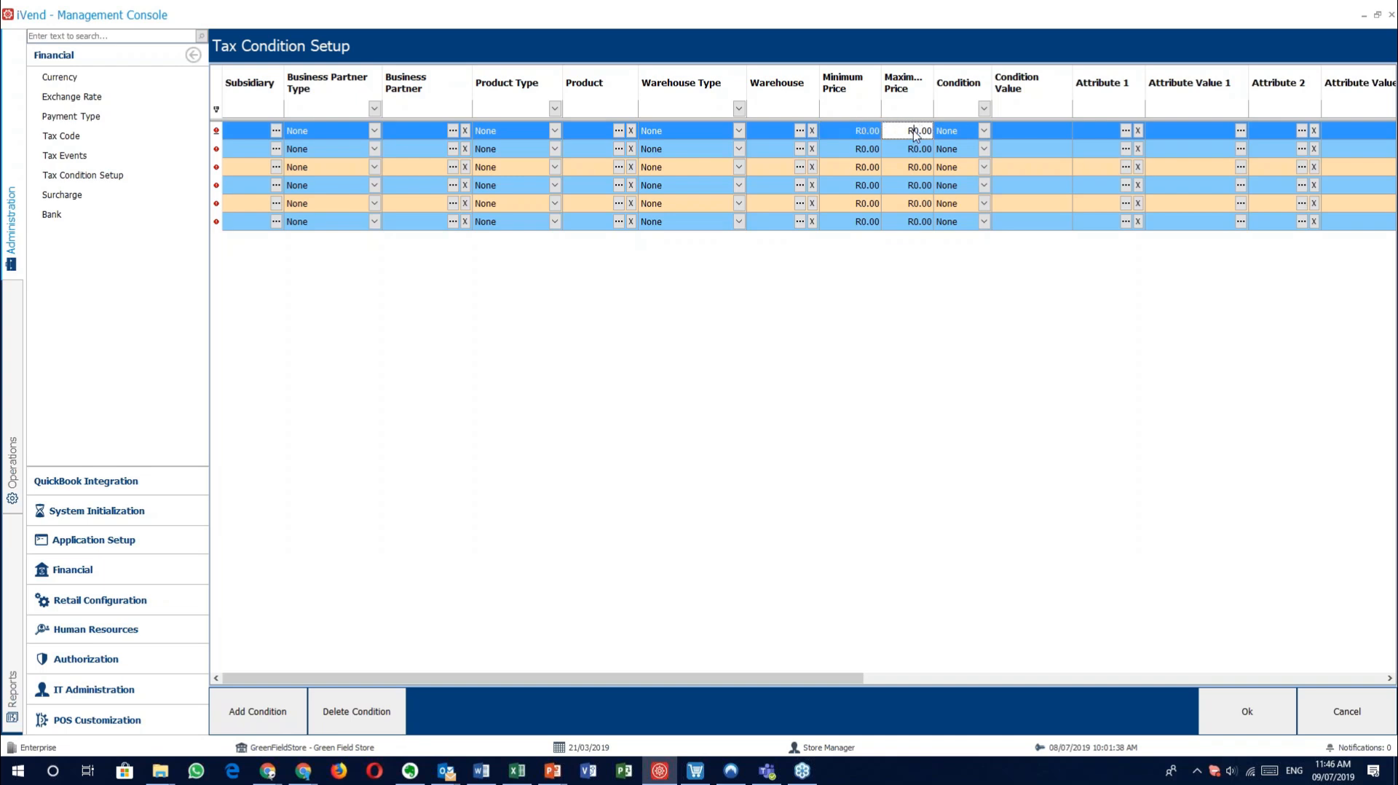
# Step: View the first line's Condition options and Condition Value, and look up Attribute 1 without choosing an inventory attribute
pyautogui.moveTo(709, 678); pyautogui.dragTo(1008, 617)
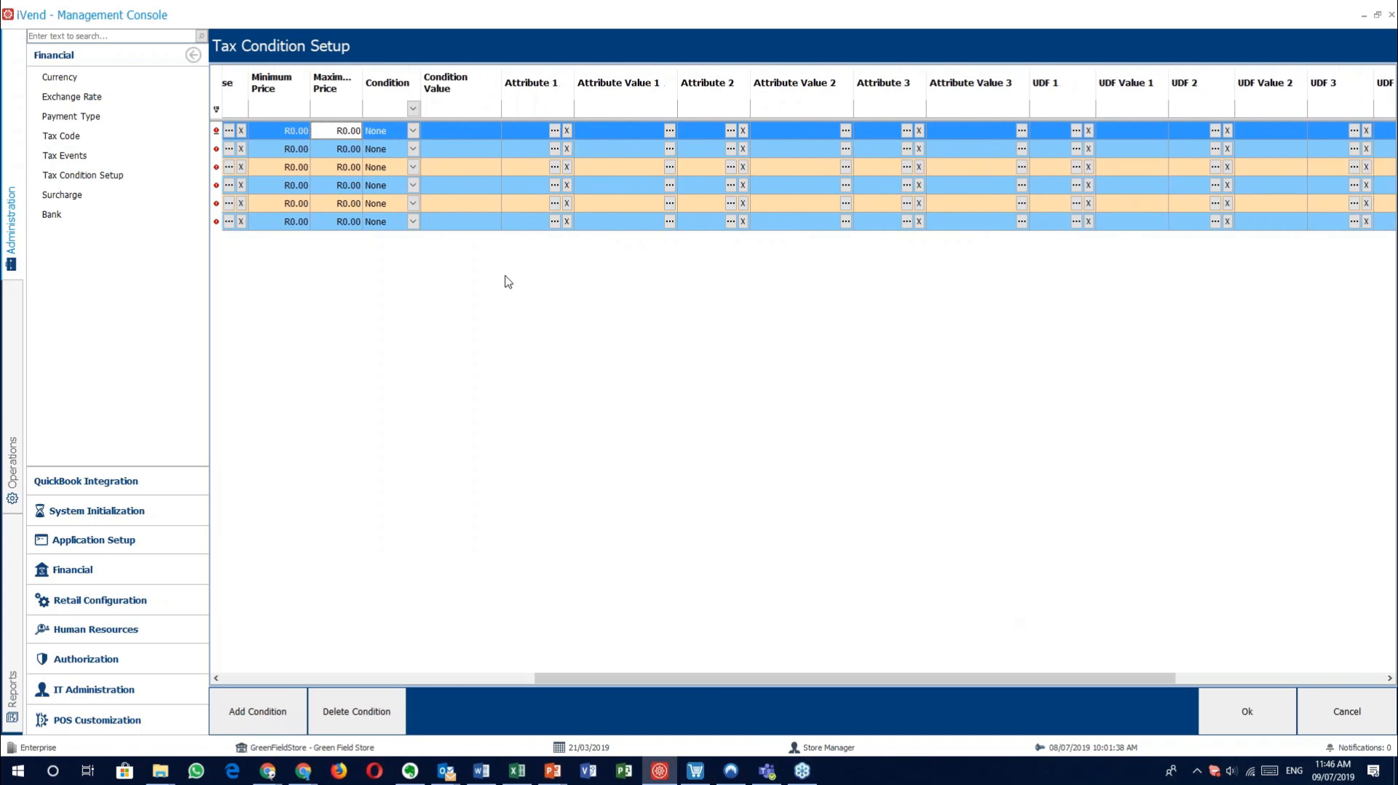
pyautogui.click(413, 130)
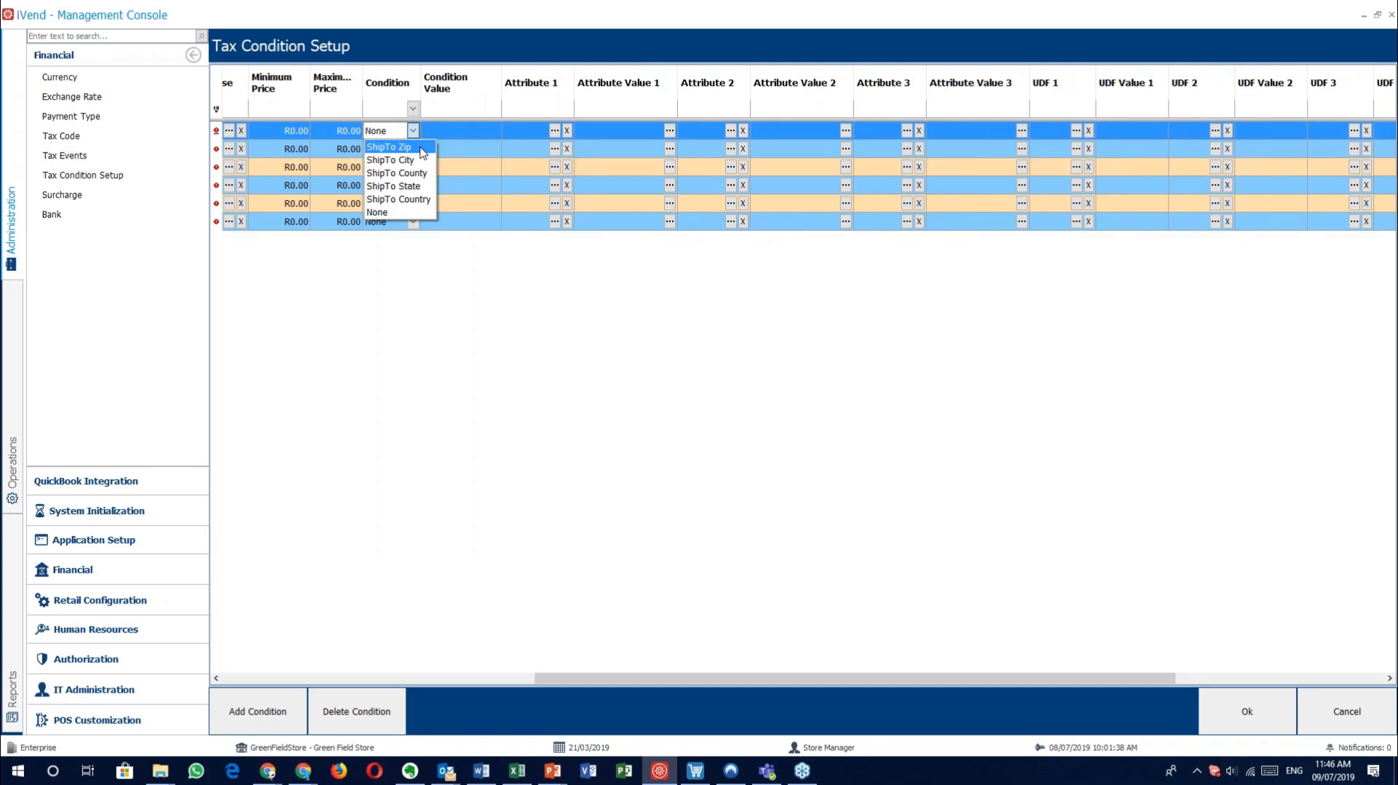
pyautogui.click(1384, 228)
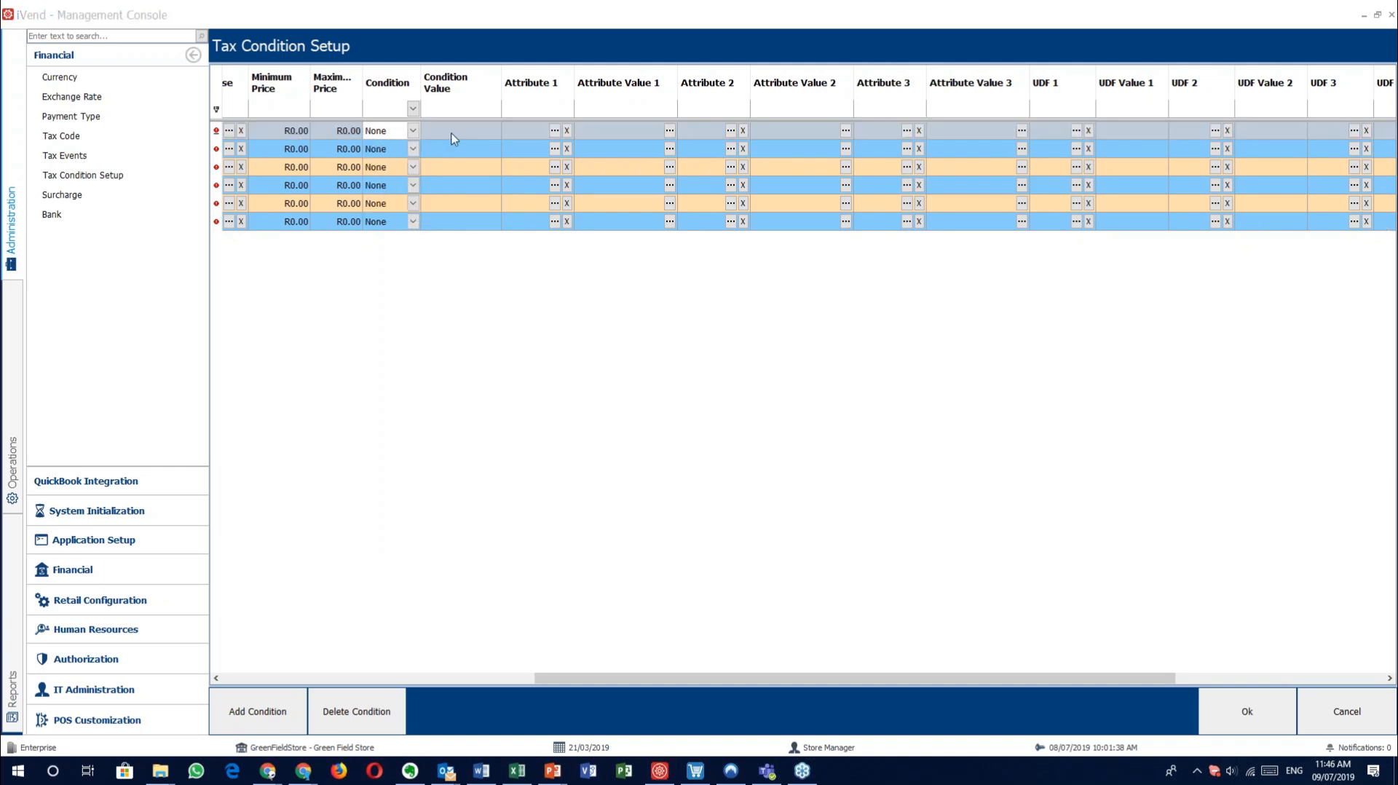
pyautogui.click(496, 132)
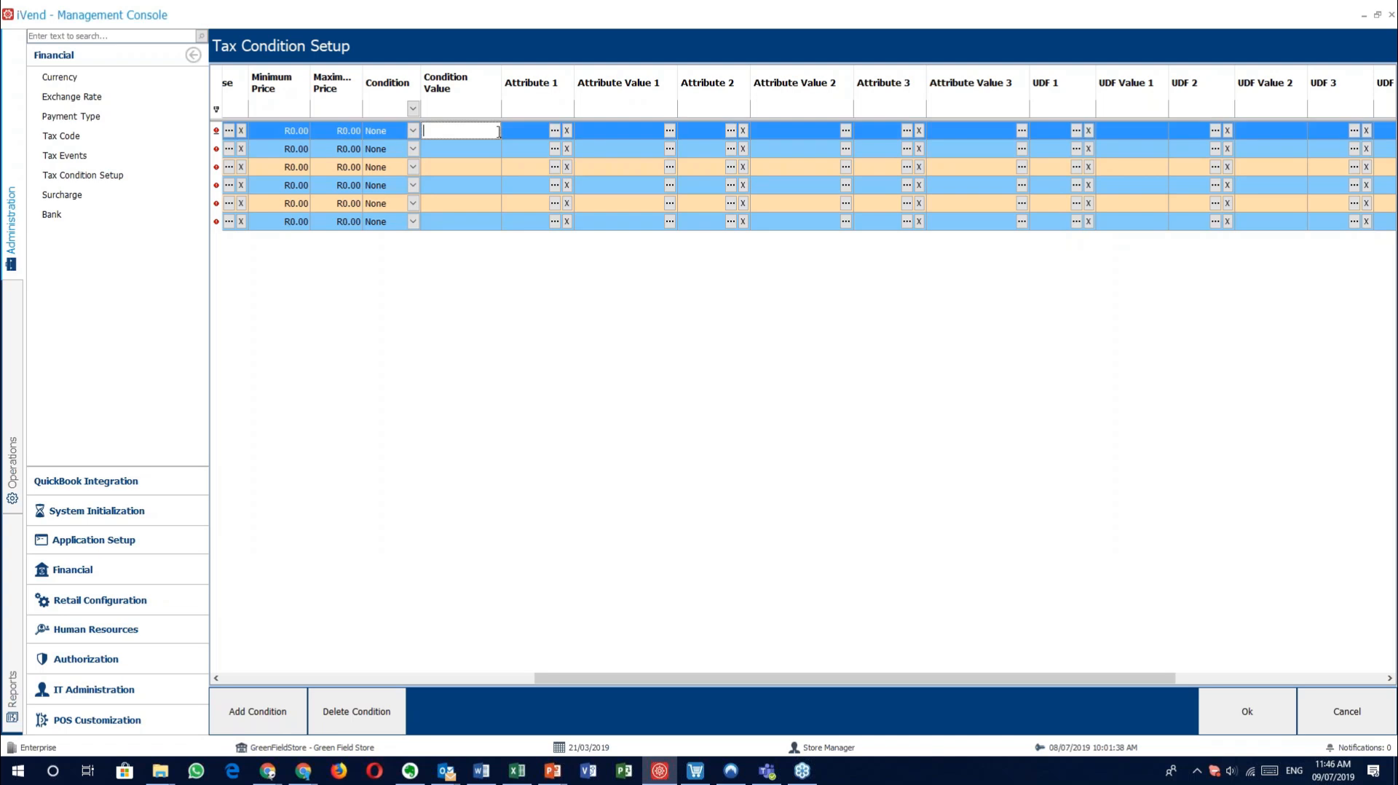
pyautogui.click(555, 131)
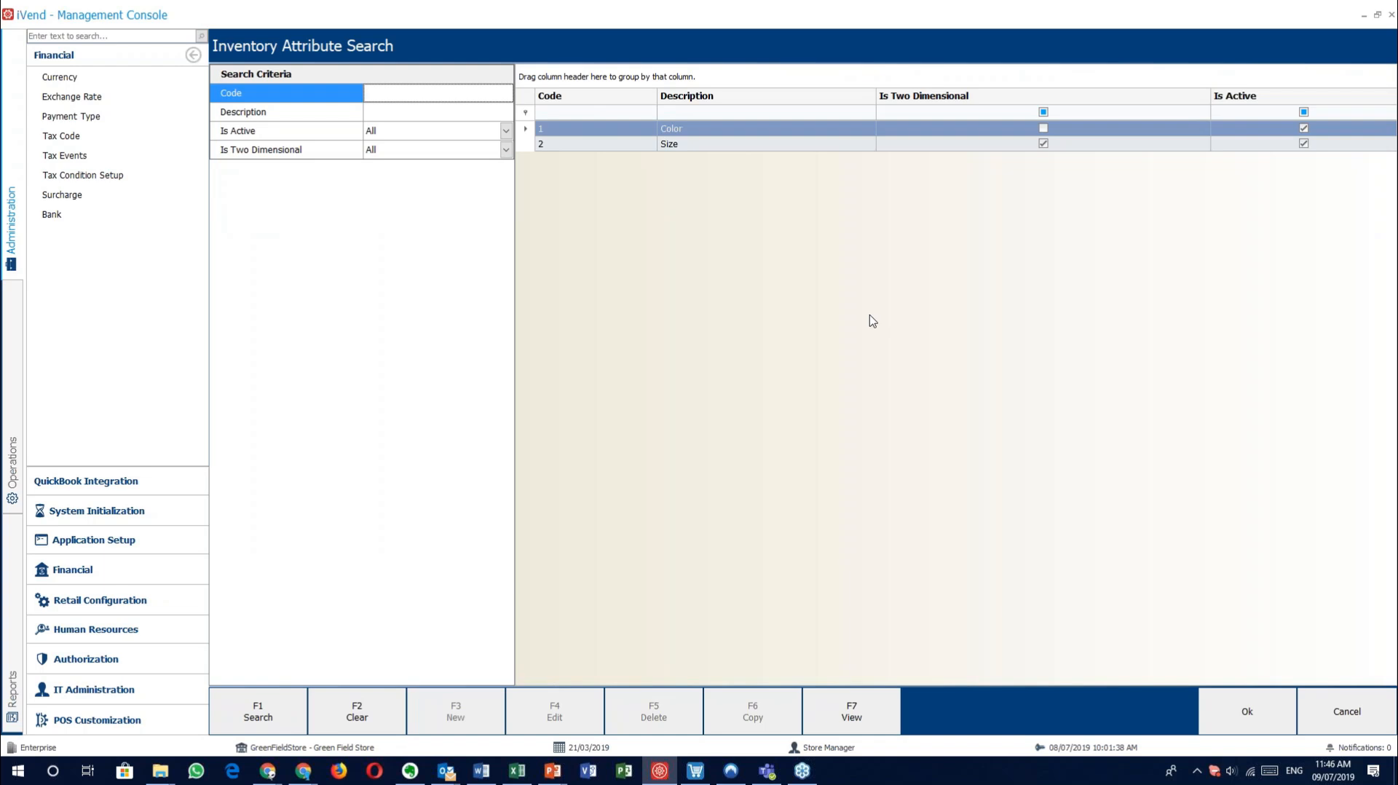
pyautogui.click(1337, 714)
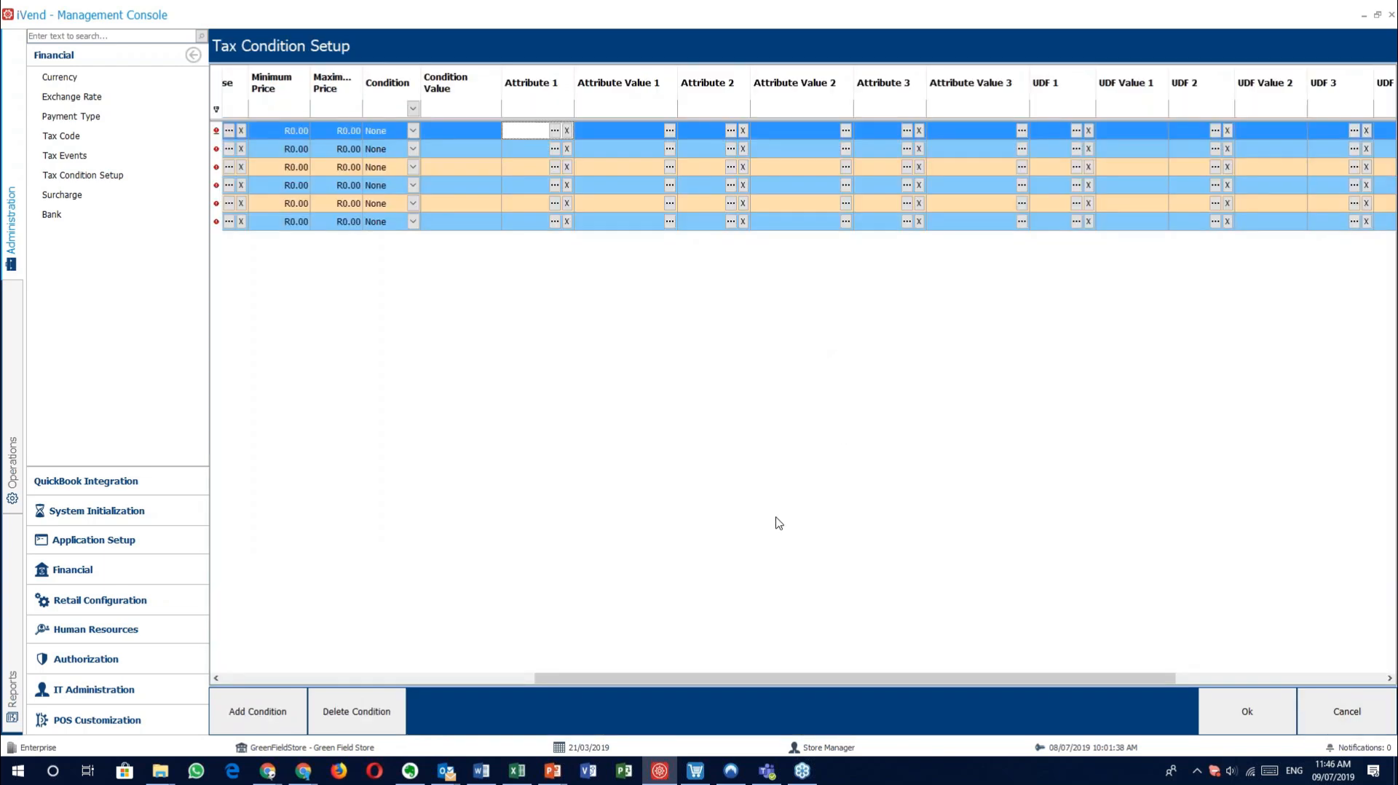
# Step: View the user defined field choices for UDF 1, review the date, time and Tax Code columns, and cancel the tax condition setup
pyautogui.moveTo(819, 687); pyautogui.dragTo(906, 677)
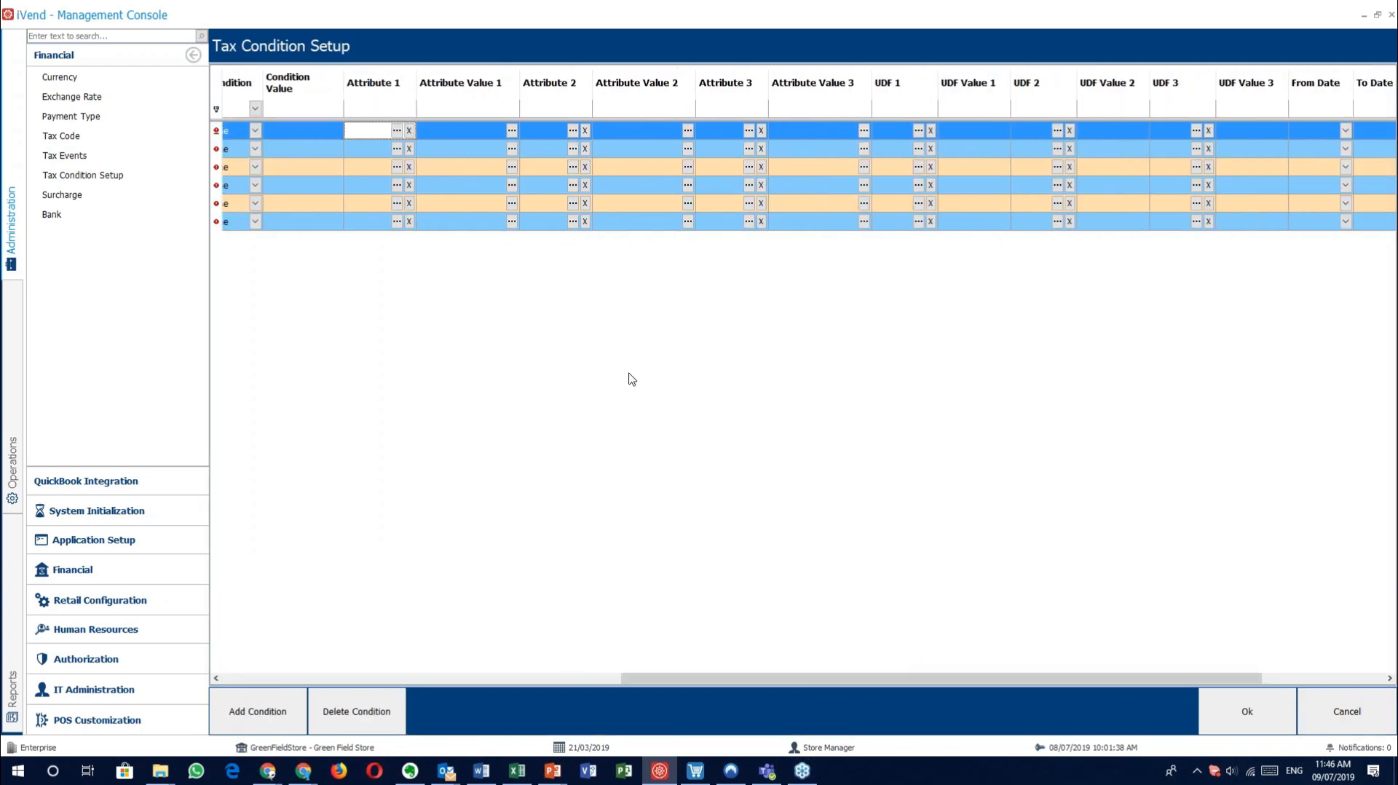
pyautogui.click(919, 131)
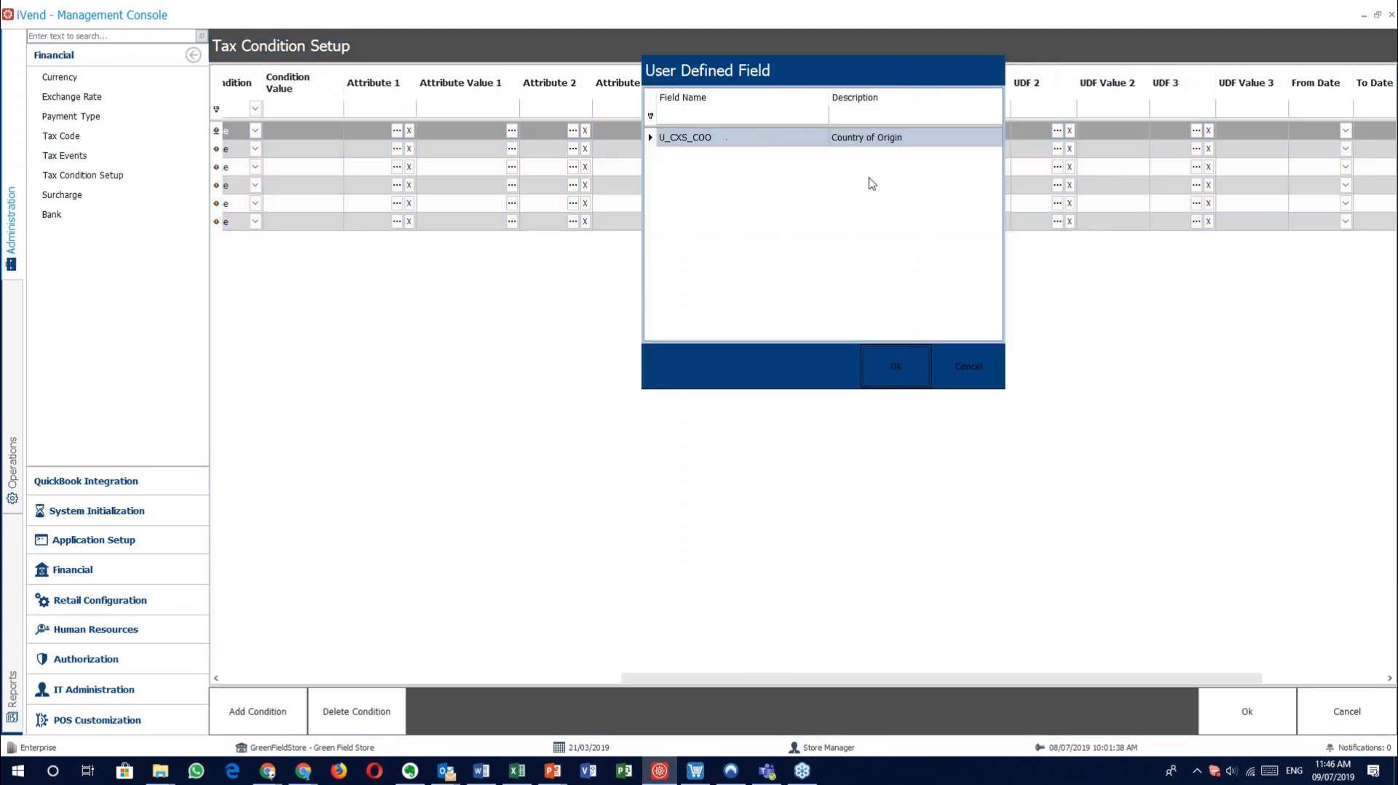
pyautogui.click(963, 373)
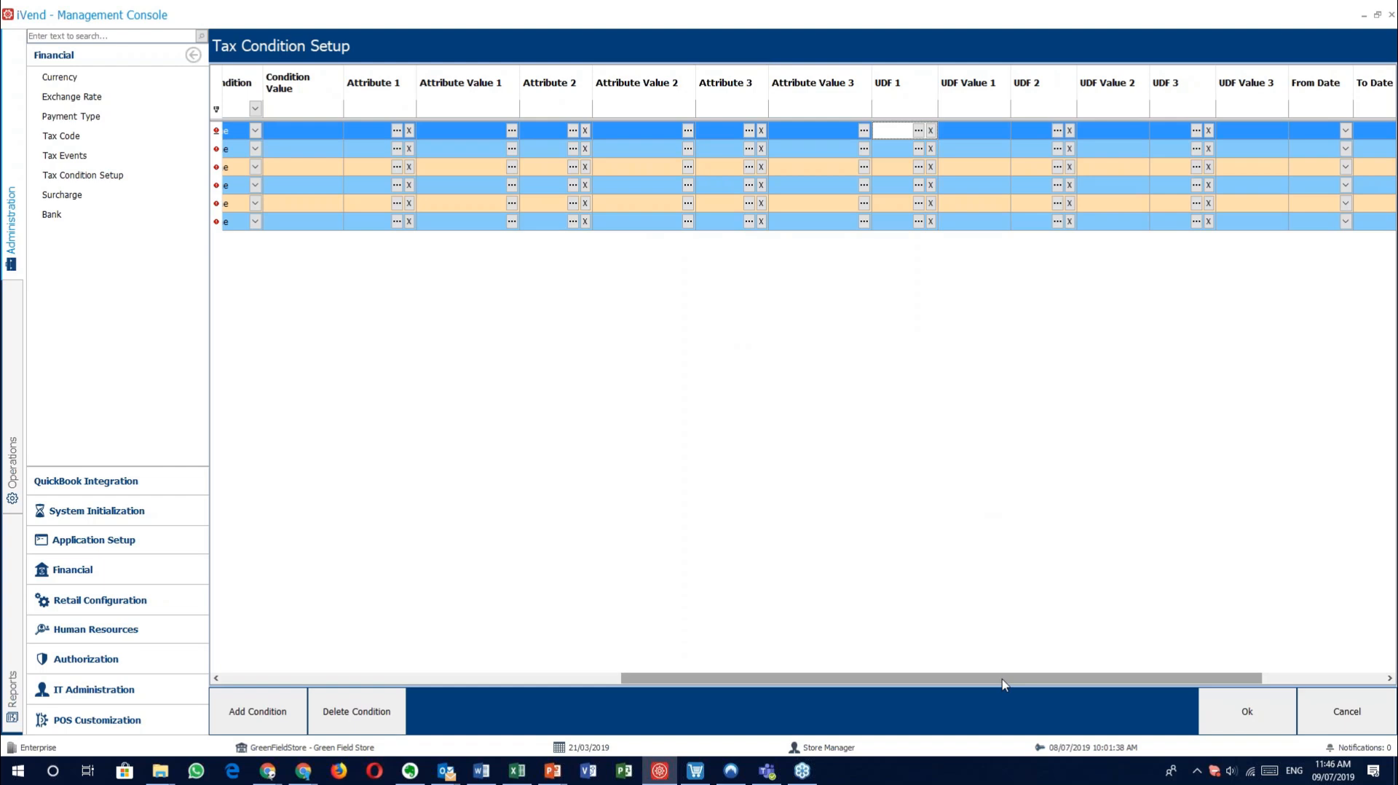
pyautogui.moveTo(991, 677); pyautogui.dragTo(1202, 692)
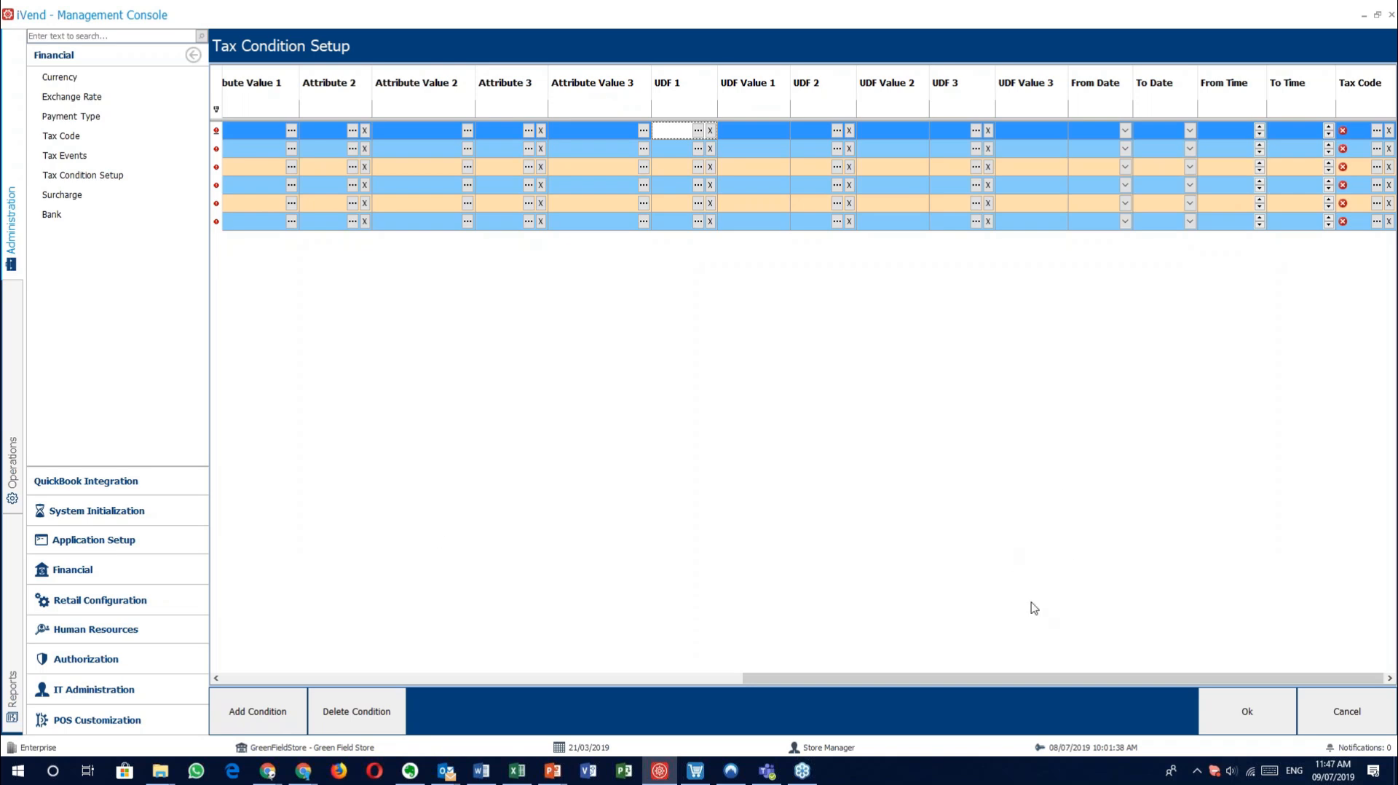
pyautogui.click(1366, 705)
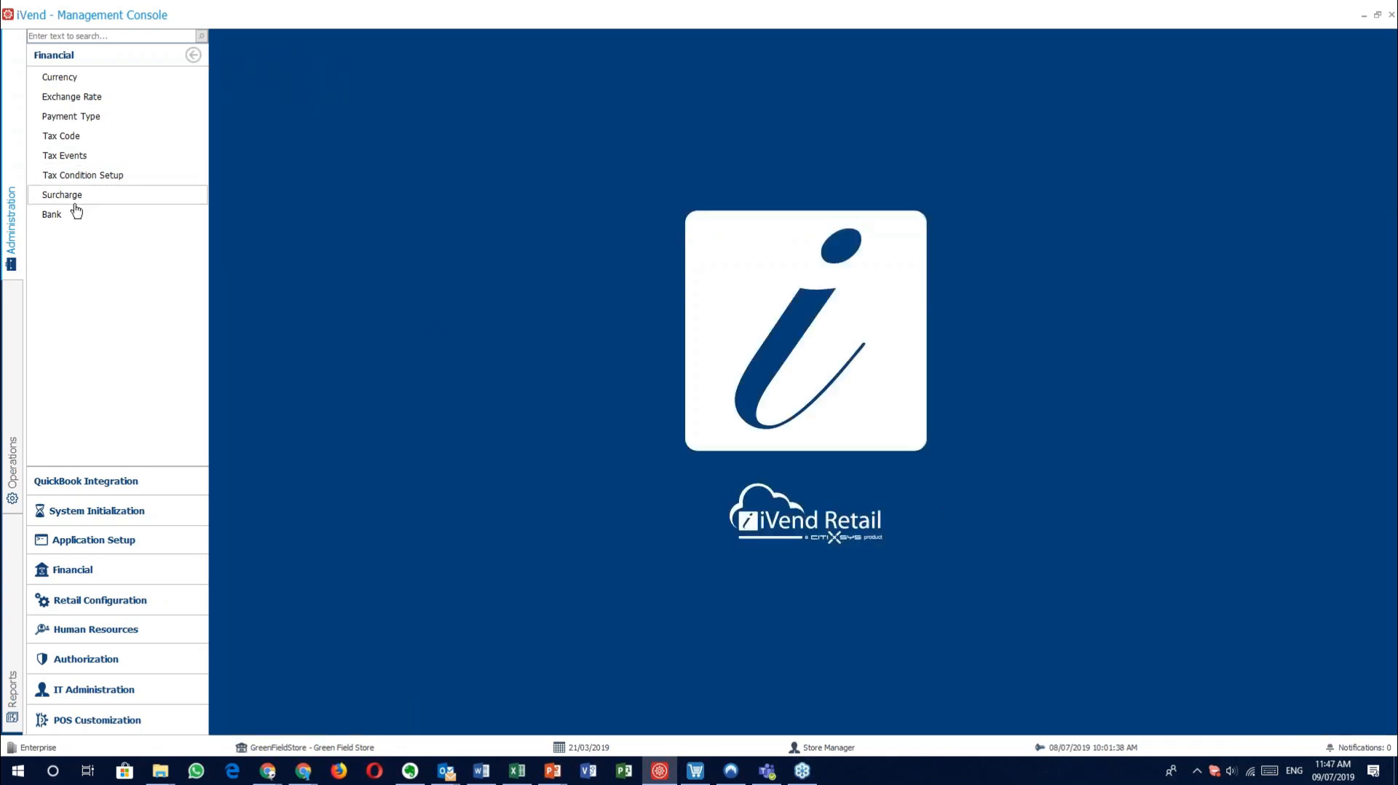
# Step: View the settings of the Sur@10 surcharge and close it without changes
pyautogui.click(68, 197)
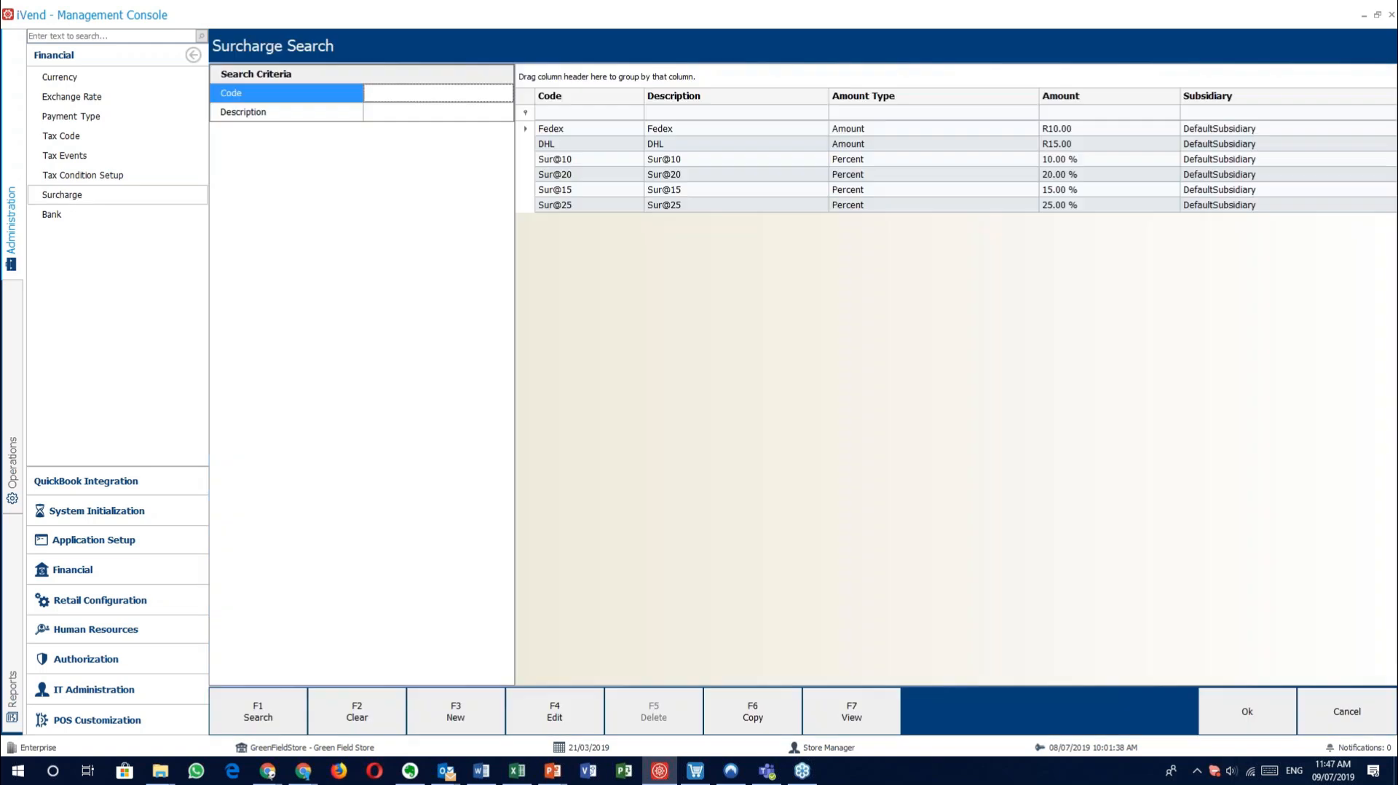
pyautogui.doubleClick(648, 159)
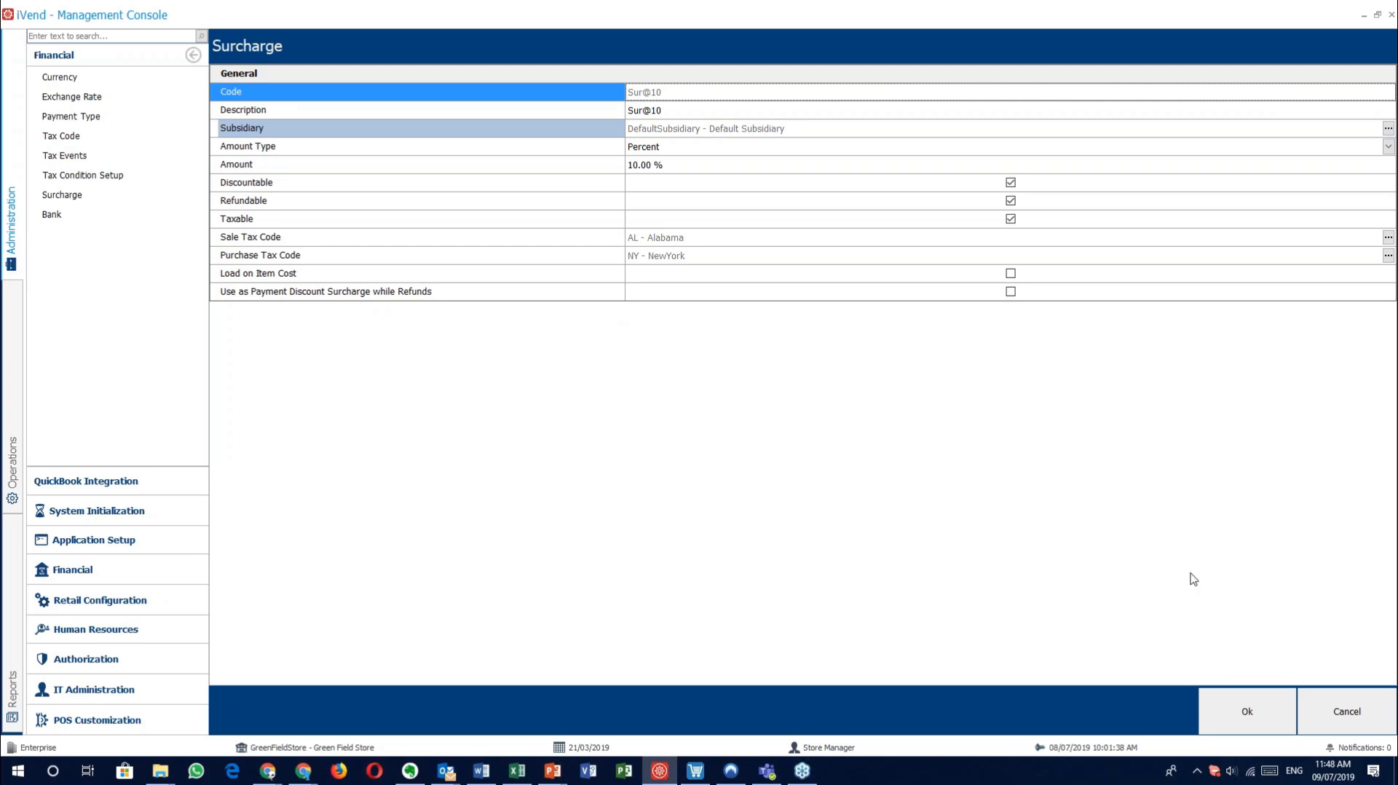
pyautogui.click(1373, 698)
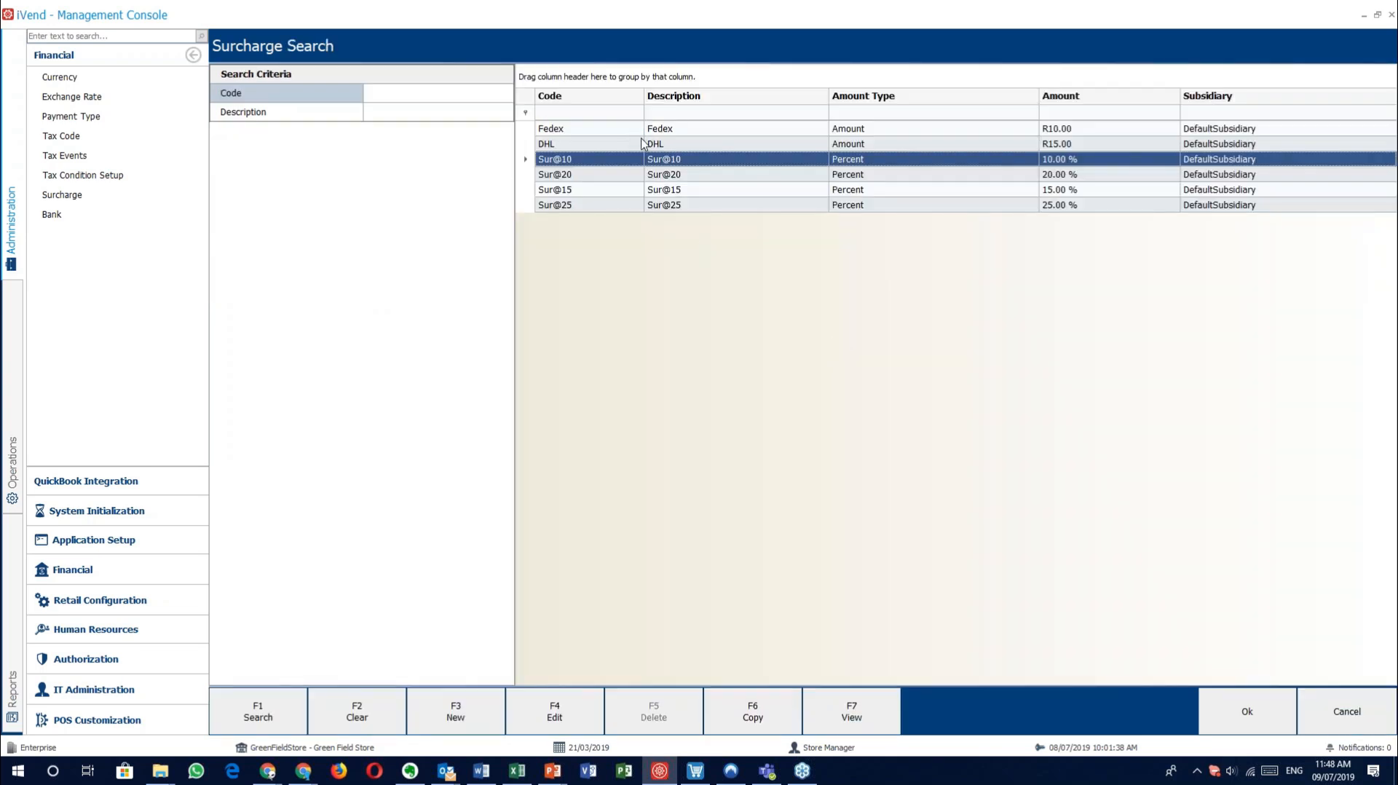
# Step: Open the Fedex surcharge and examine its Taxable, tax code, Load on Item Cost and Use as Payment Discount Surcharge while Refunds settings
pyautogui.click(649, 129)
pyautogui.doubleClick(648, 129)
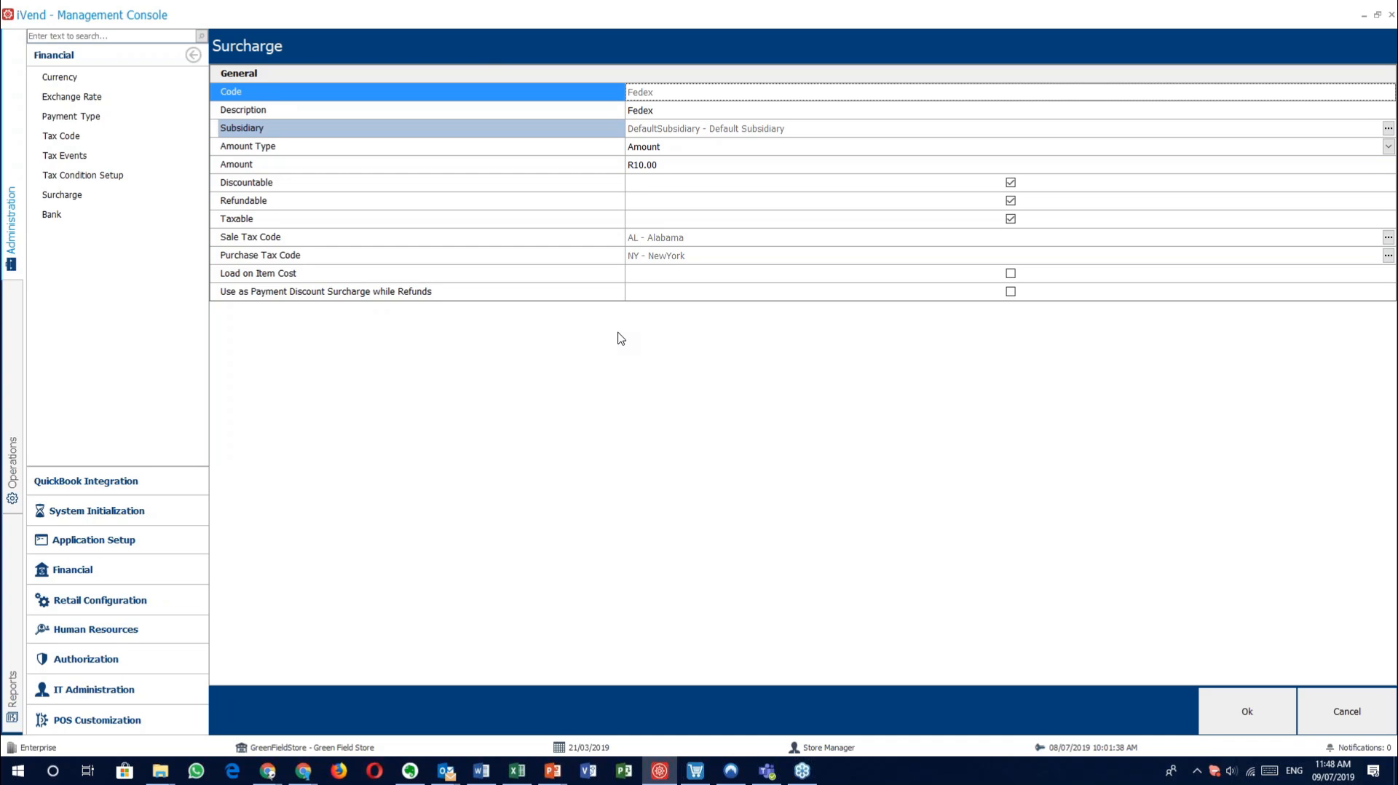
pyautogui.click(508, 220)
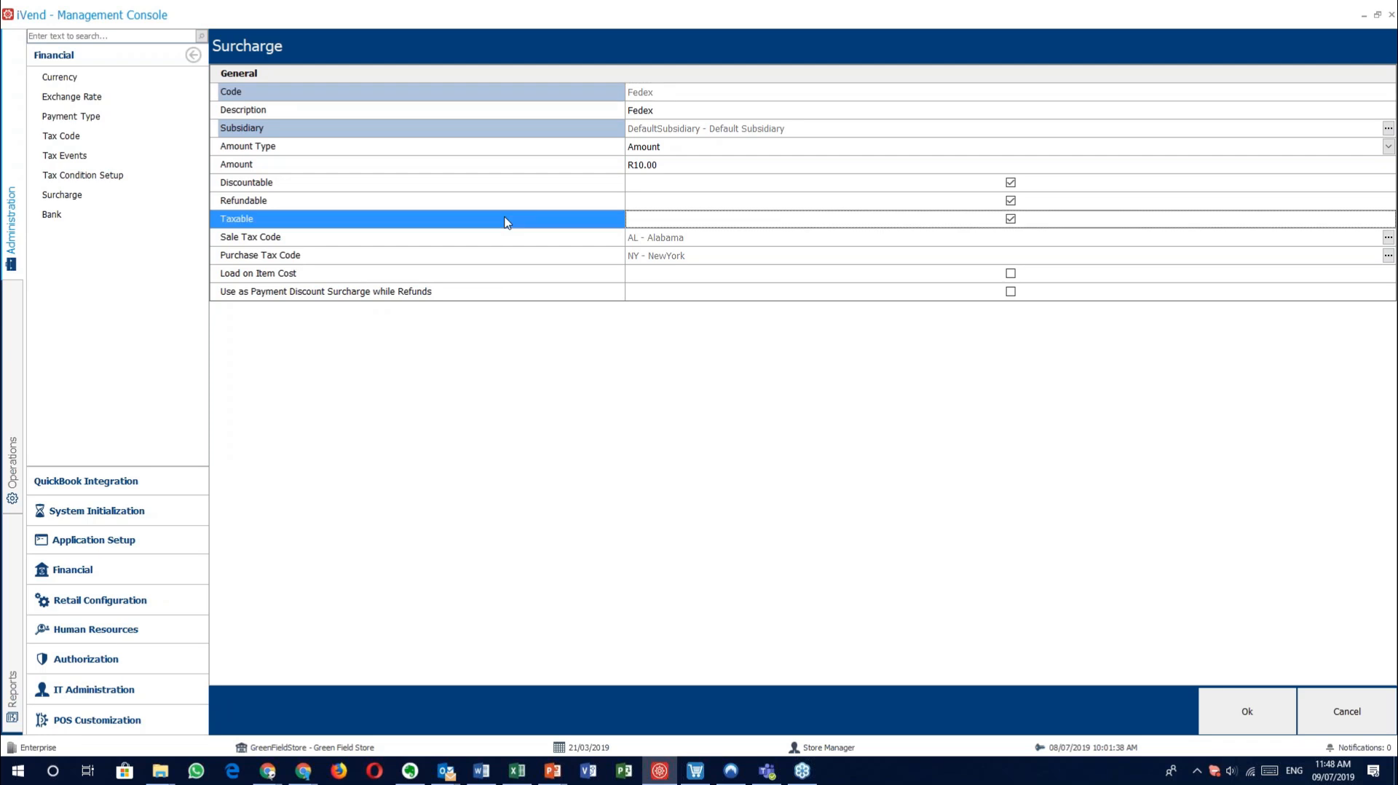
pyautogui.click(494, 241)
pyautogui.click(509, 272)
pyautogui.click(507, 256)
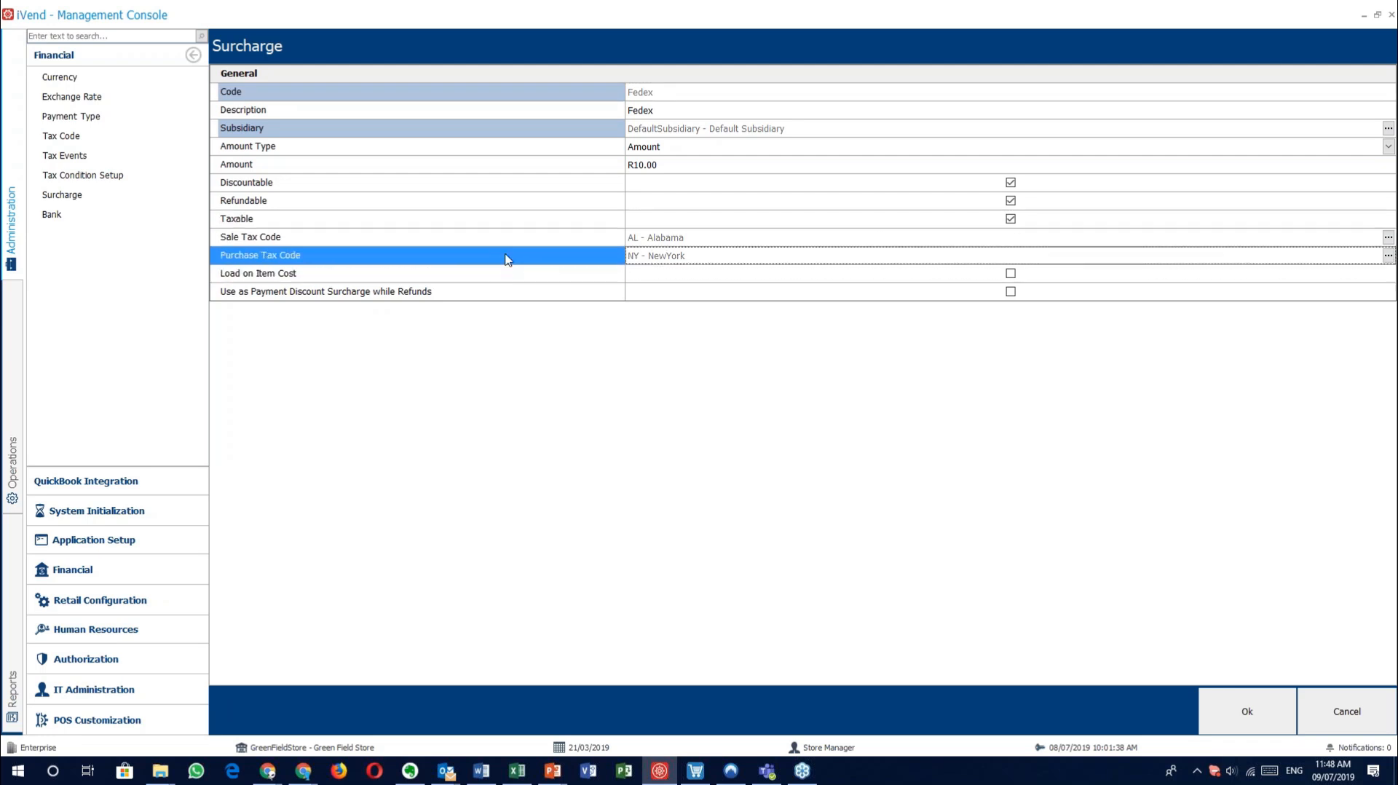
pyautogui.click(488, 280)
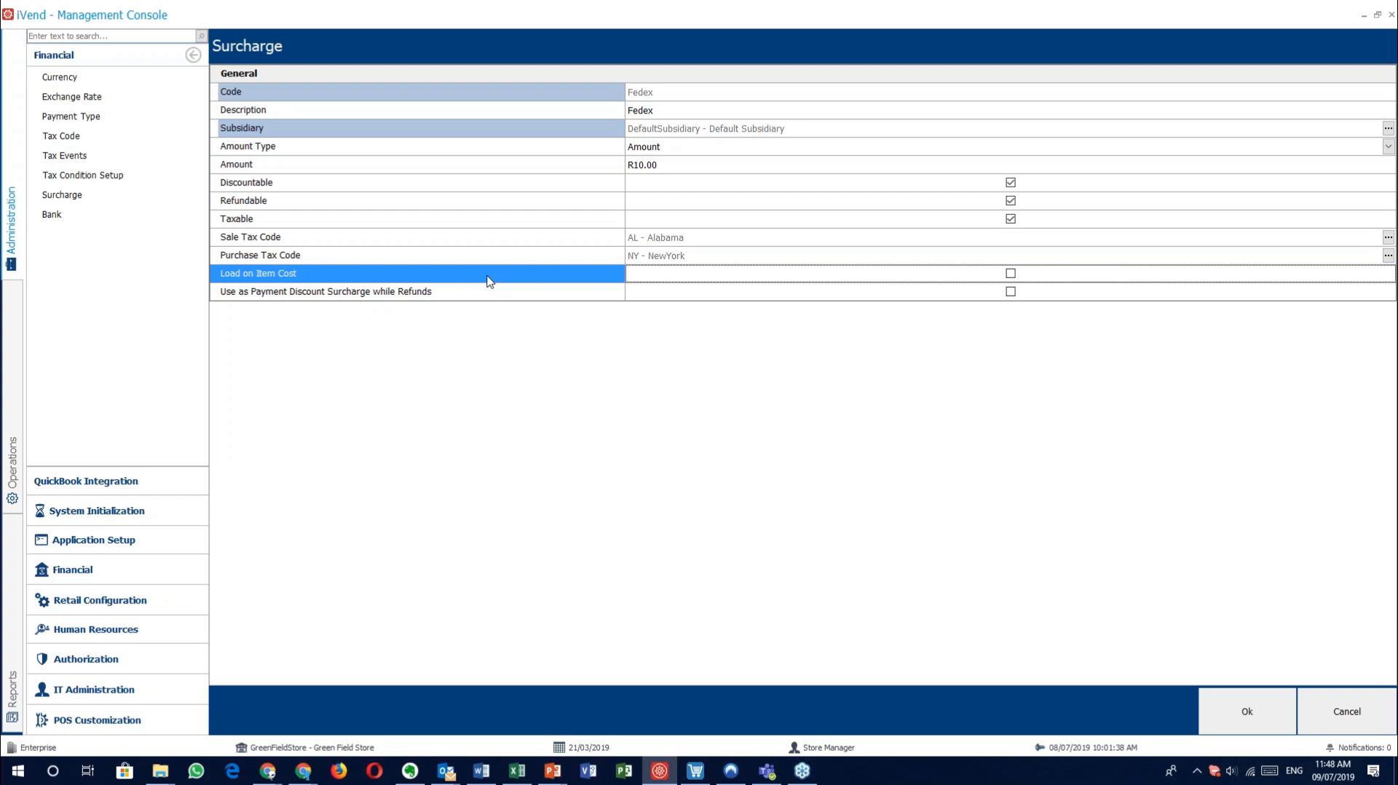
pyautogui.click(540, 296)
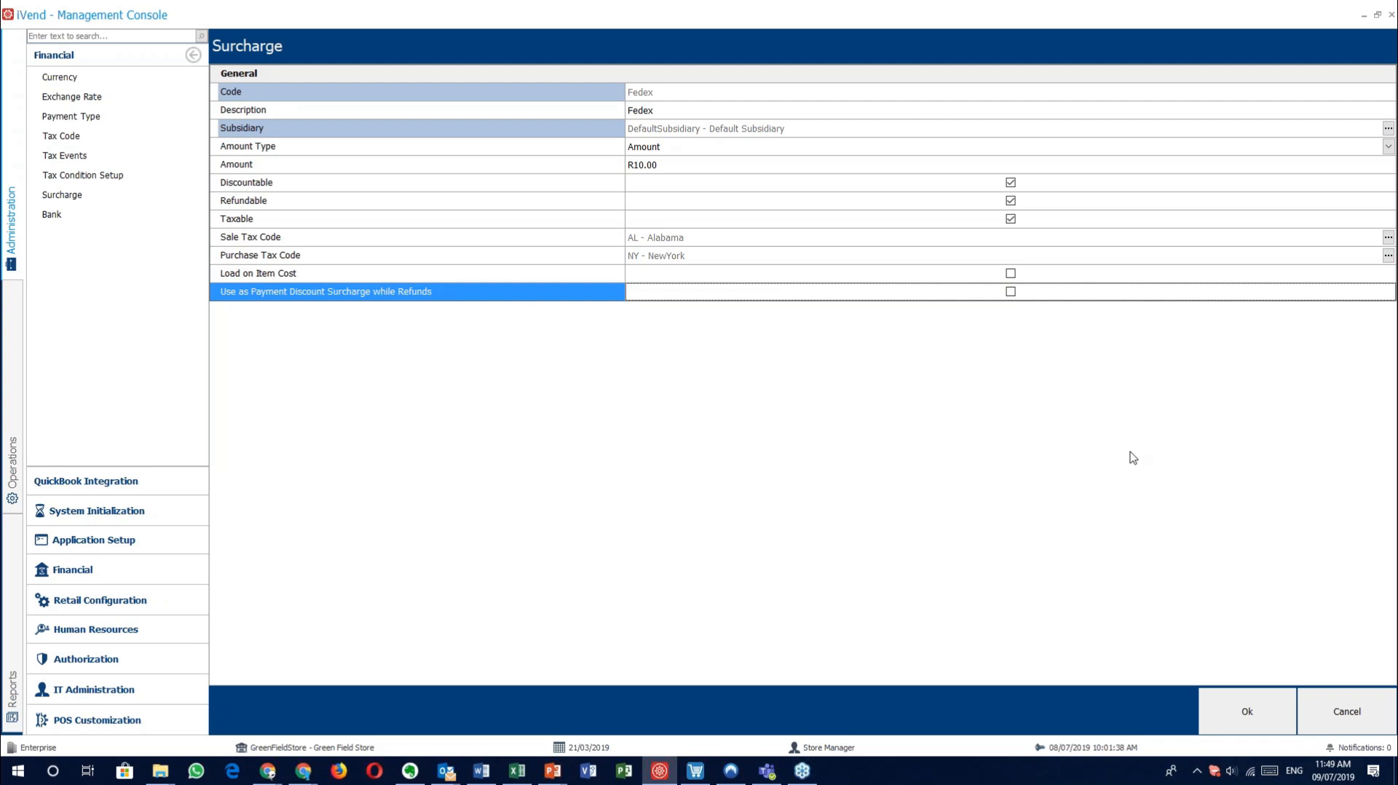
# Step: Close the Fedex surcharge, view the Amount Type options of the Sur@10 surcharge, and leave the surcharge list without changes
pyautogui.click(1354, 726)
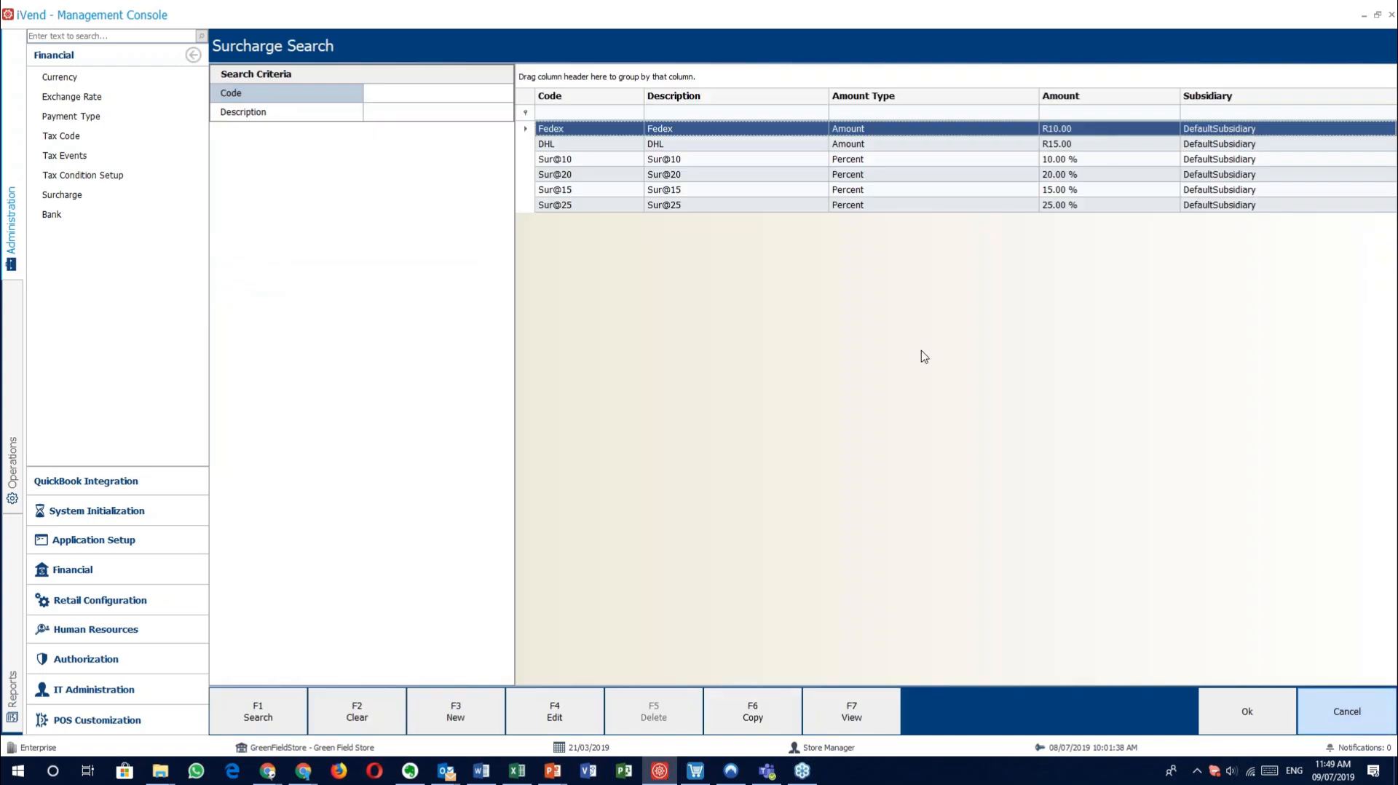
pyautogui.doubleClick(747, 160)
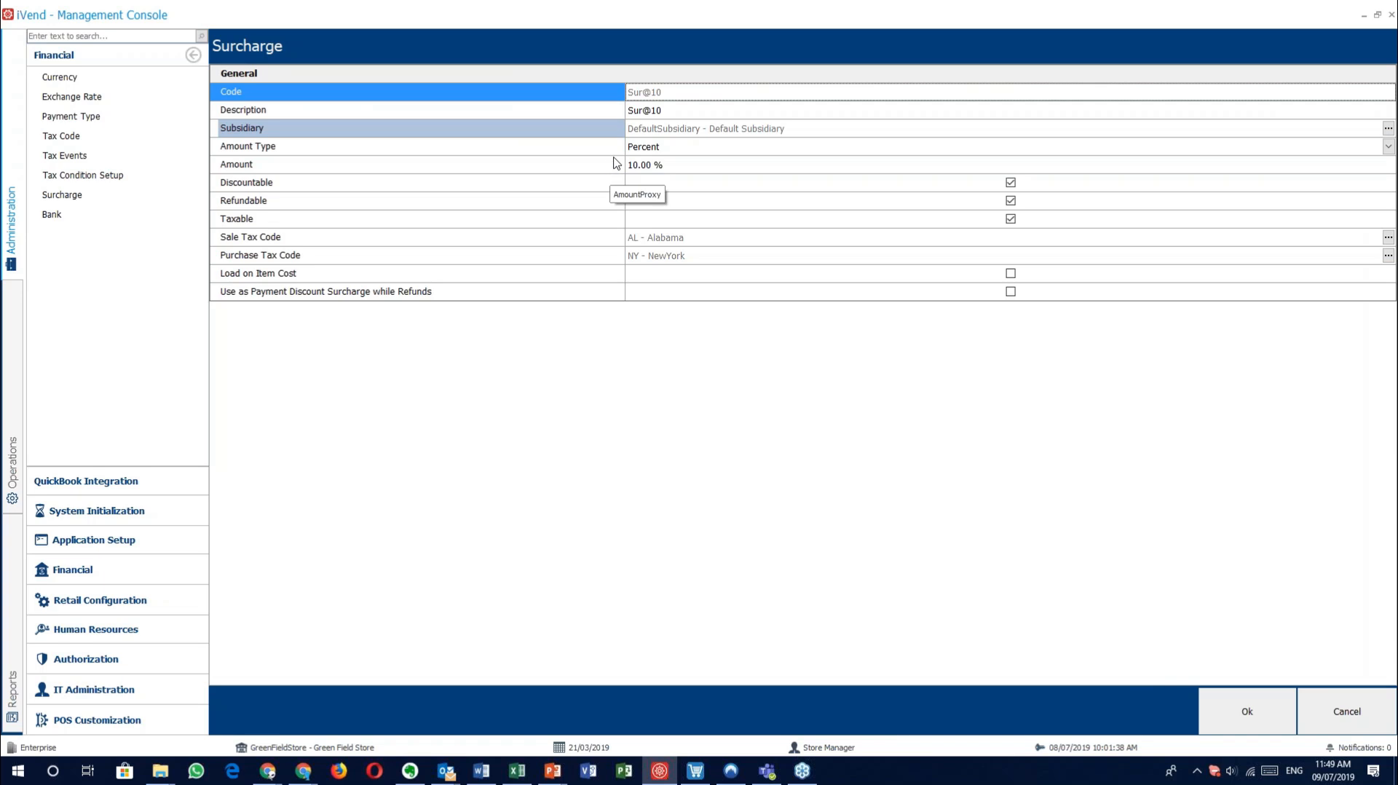
pyautogui.click(682, 149)
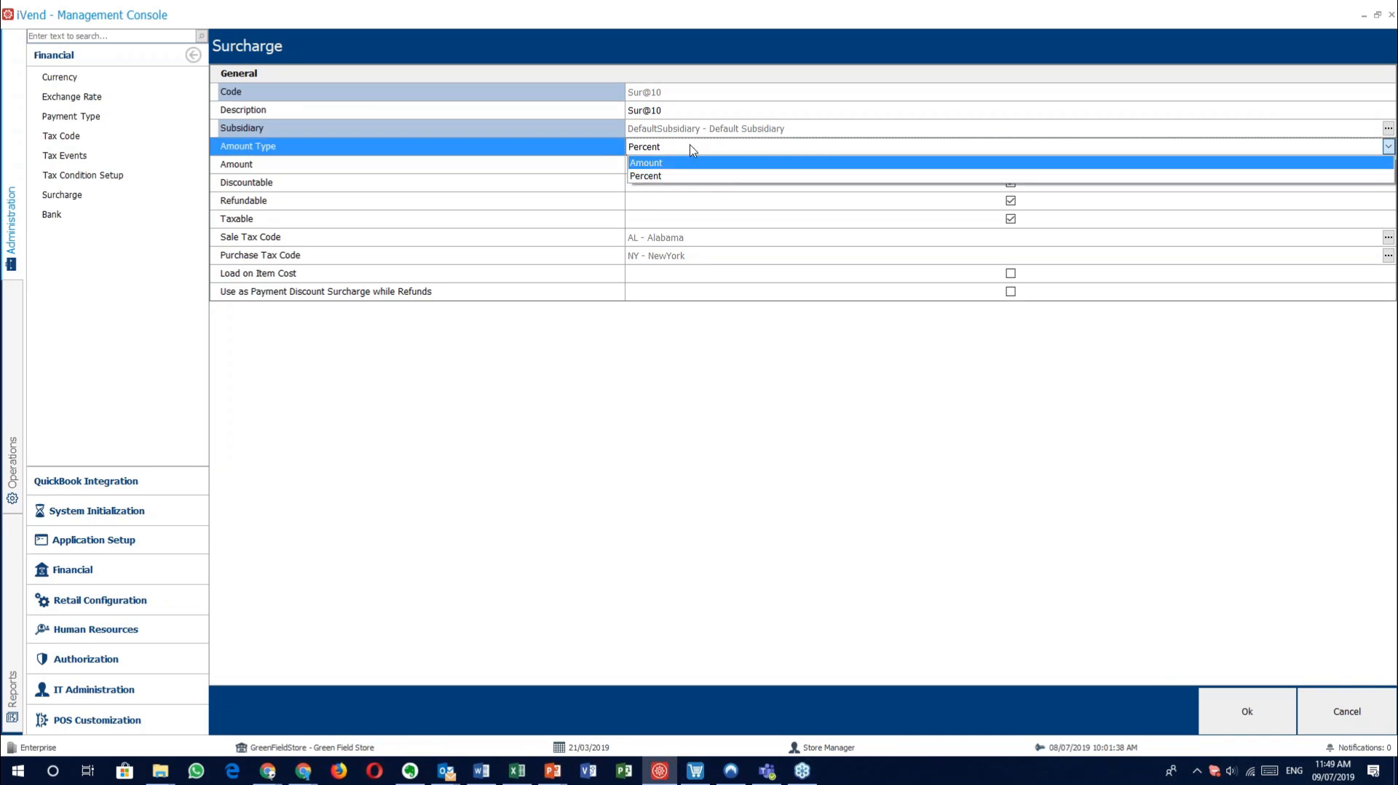
pyautogui.click(692, 148)
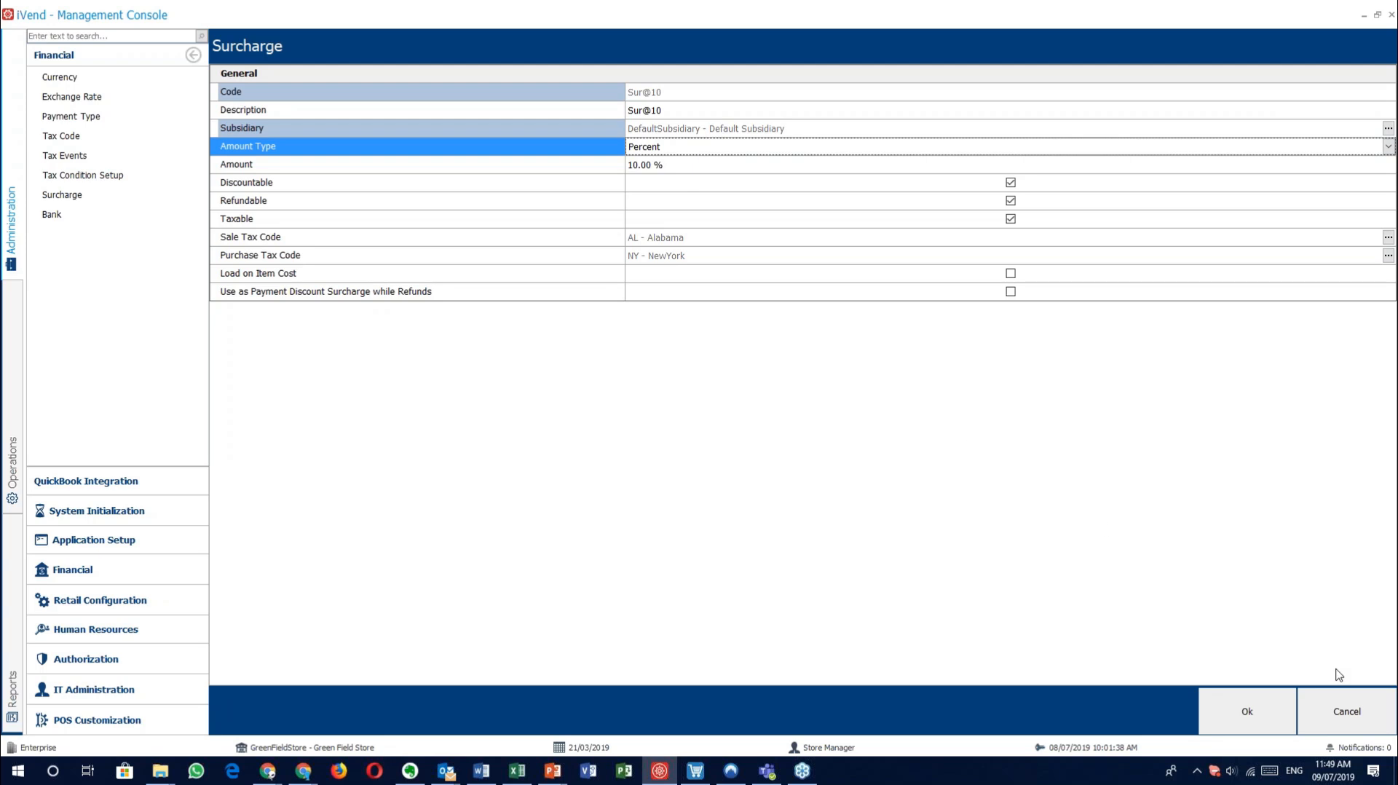
pyautogui.click(1347, 712)
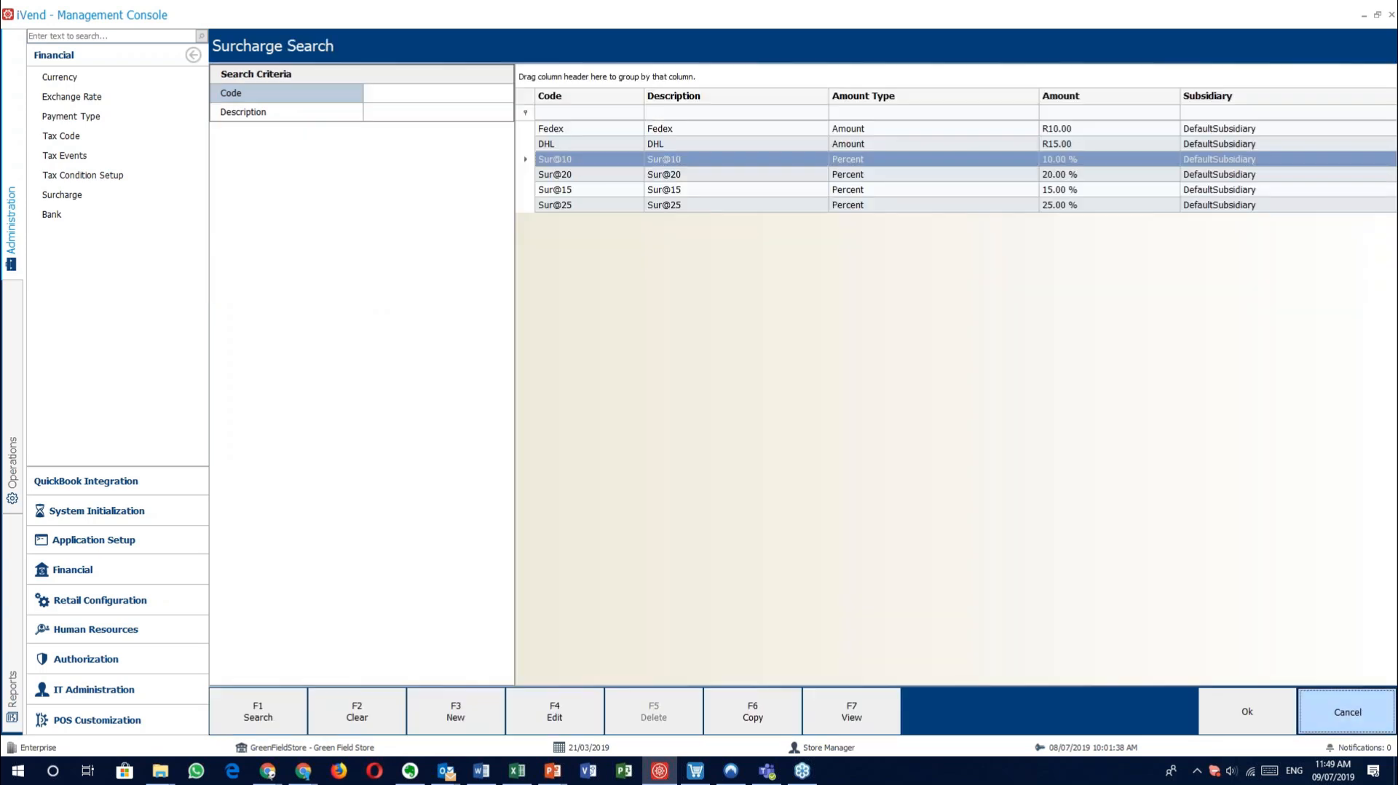
pyautogui.click(1346, 712)
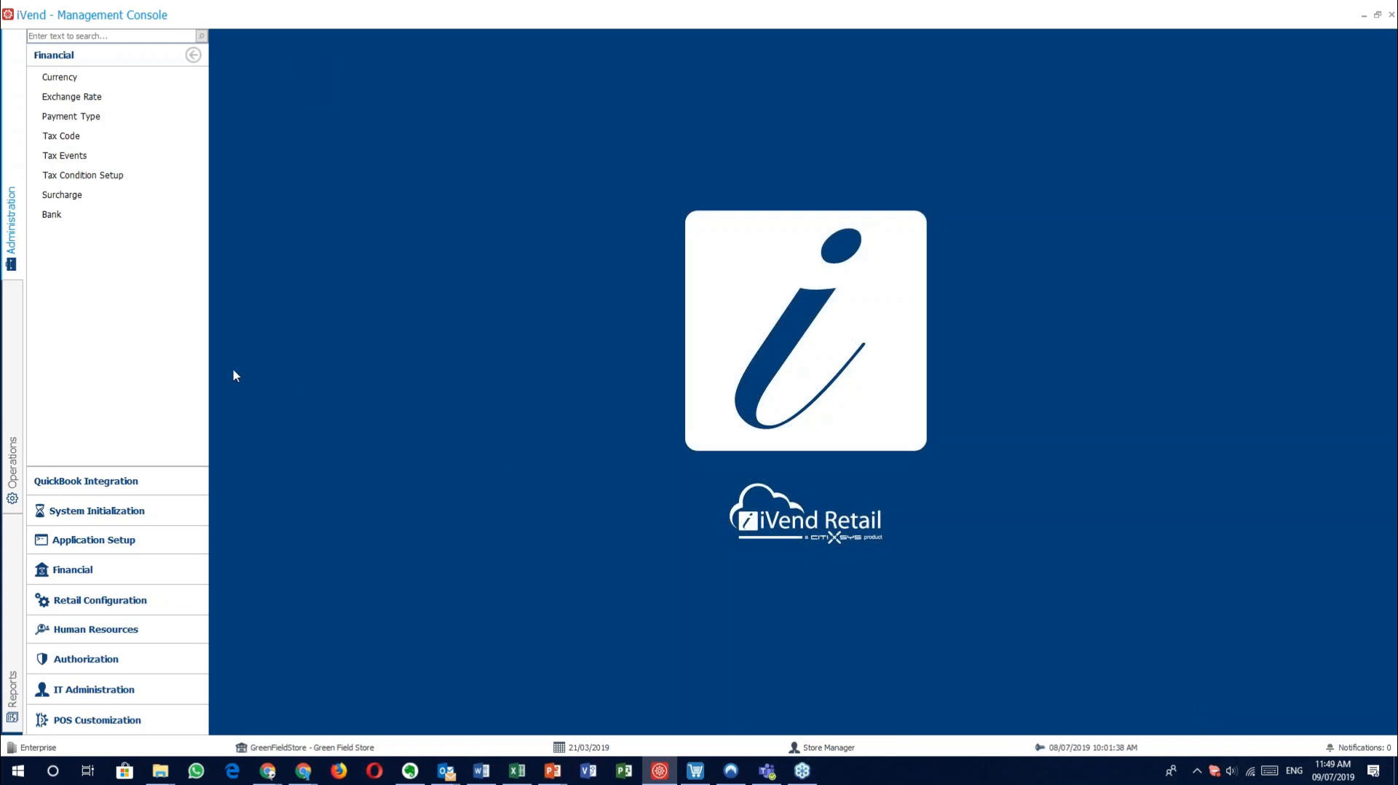
# Step: View the bank setup record for FNB in the Financial functions and close it without changes
pyautogui.click(77, 218)
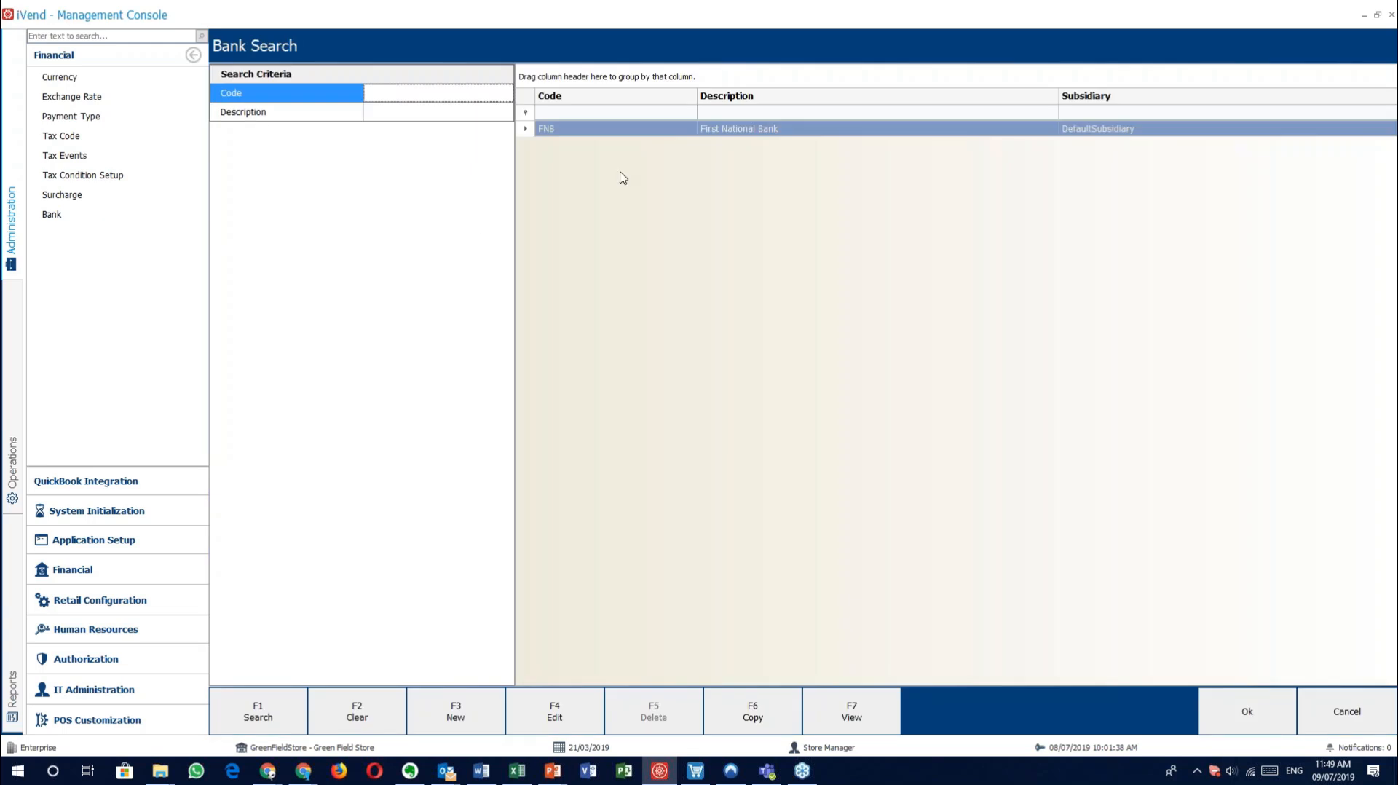
pyautogui.doubleClick(662, 131)
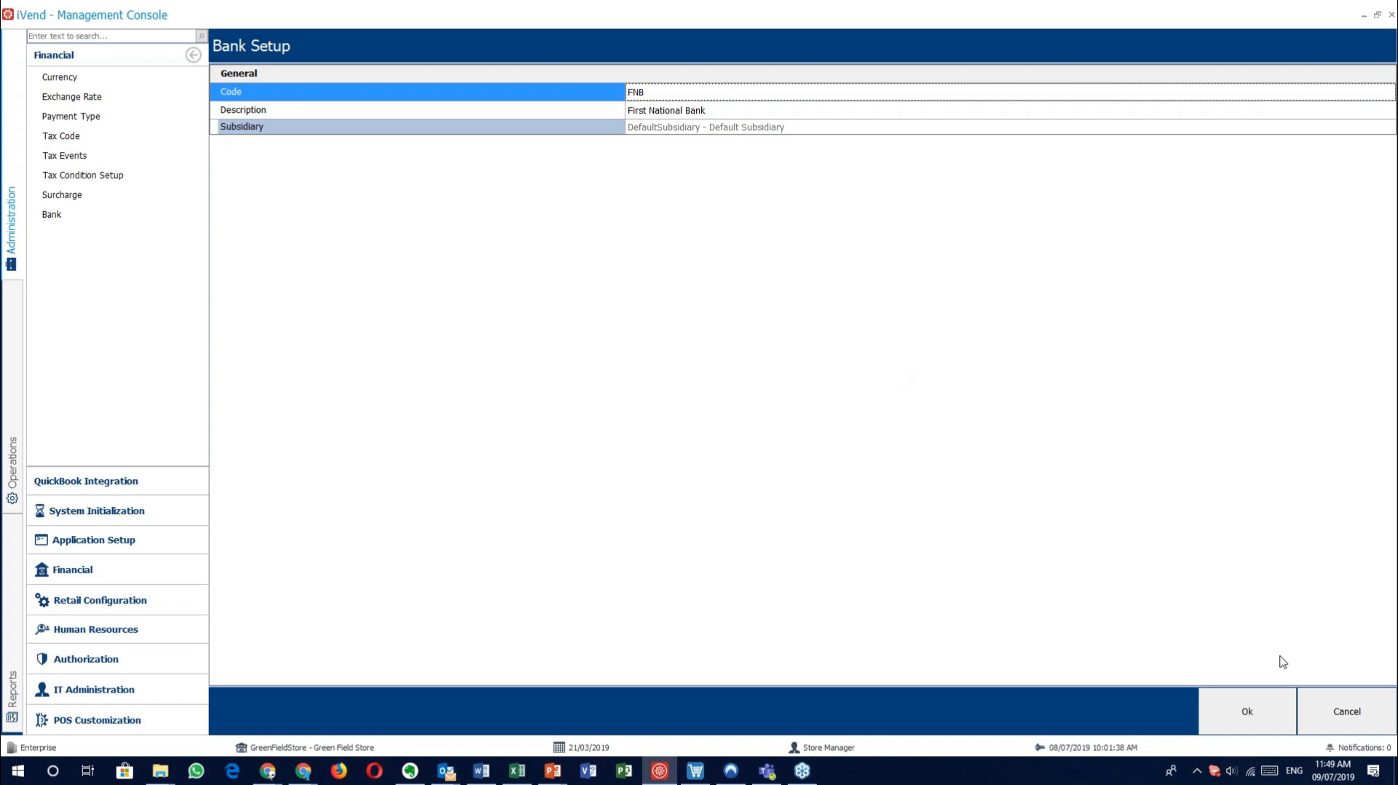
pyautogui.click(1381, 715)
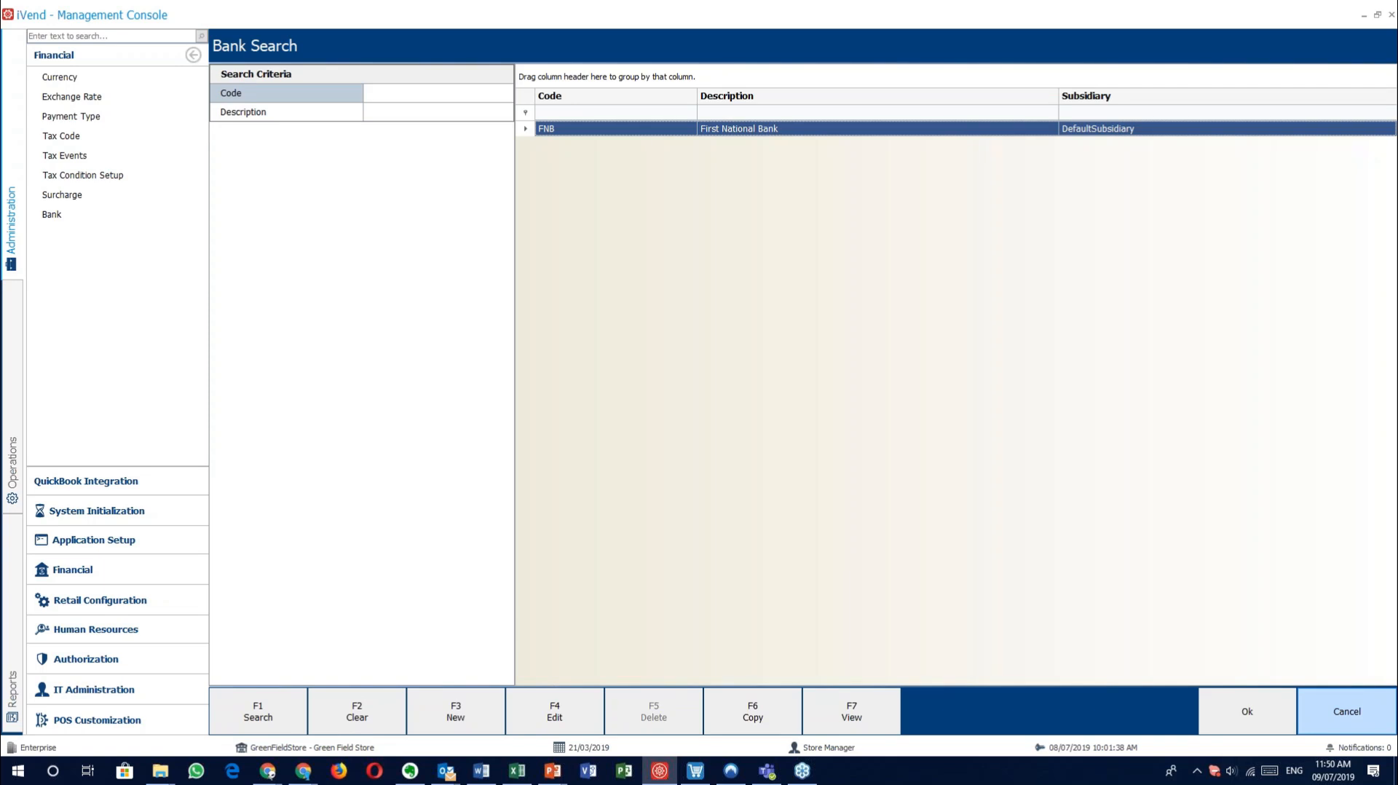
pyautogui.click(1347, 711)
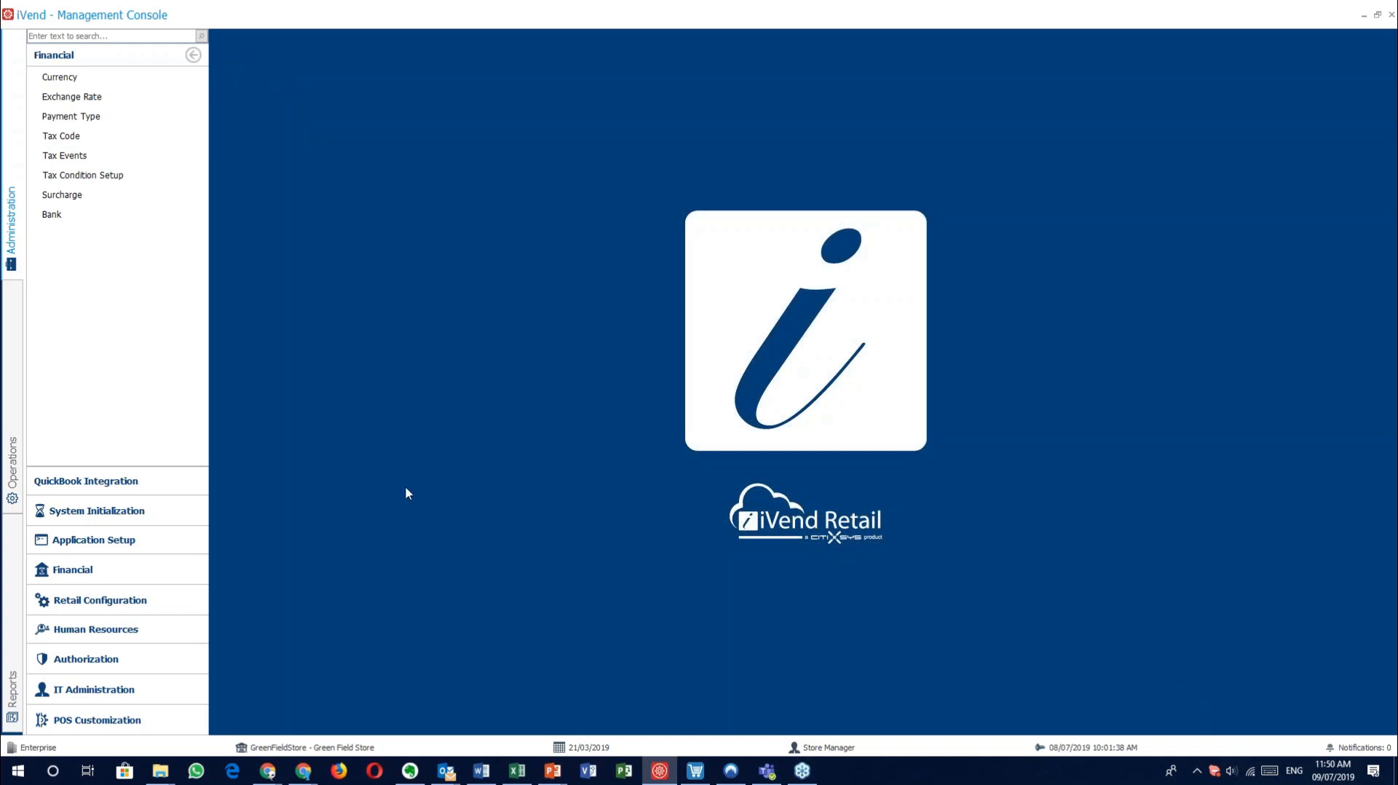
# Step: Start a new payment processor record in Retail Configuration and select its Is Mobile Processor setting without enabling it
pyautogui.click(153, 600)
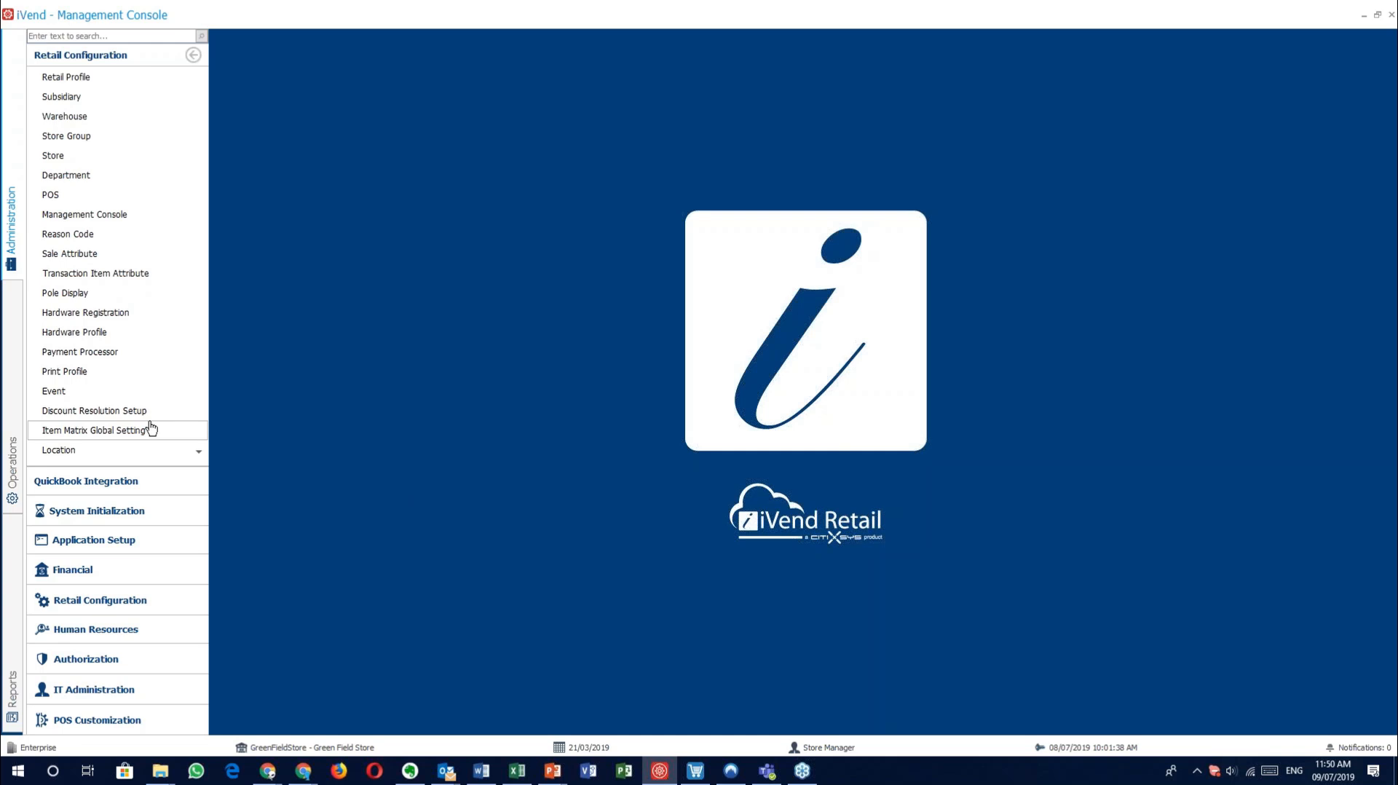
pyautogui.scroll(-1, 151, 428)
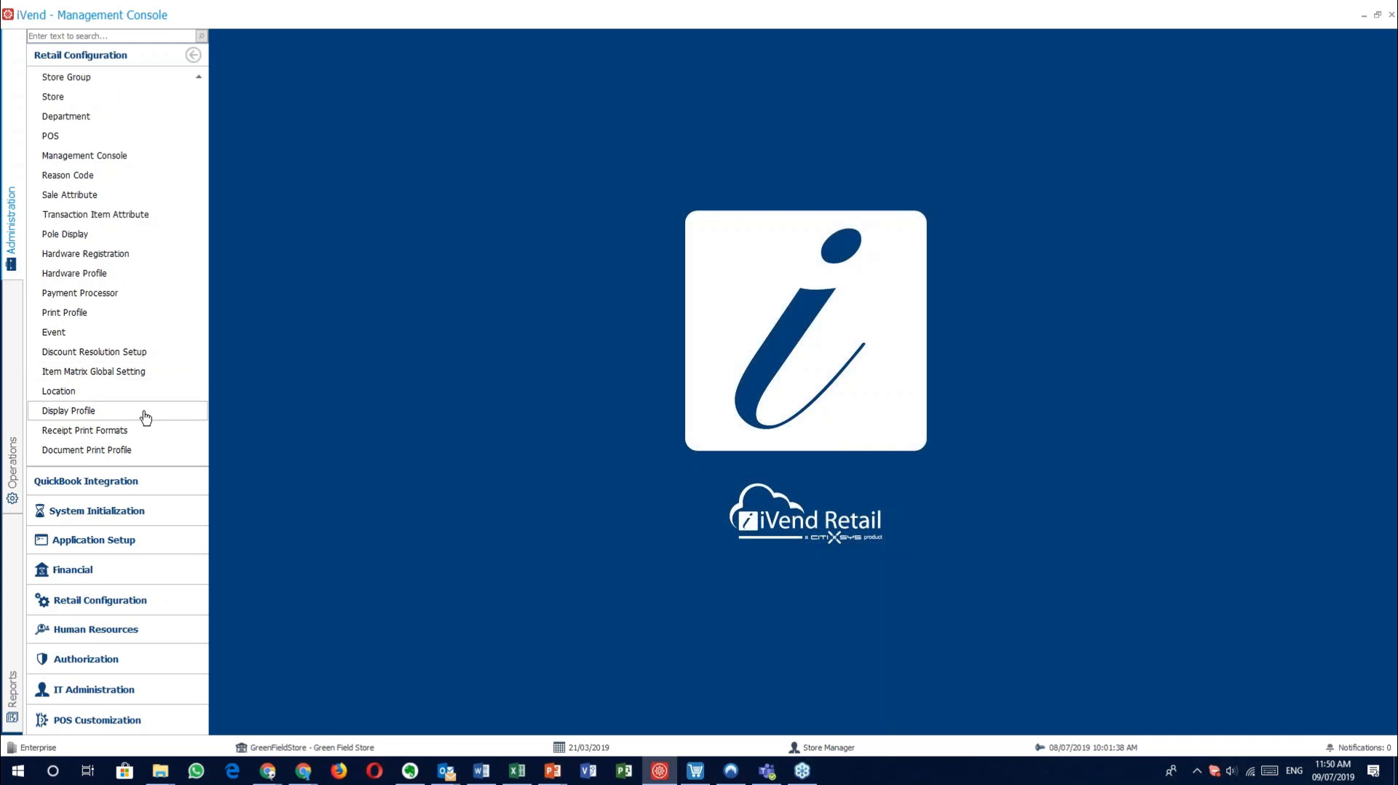
pyautogui.click(97, 294)
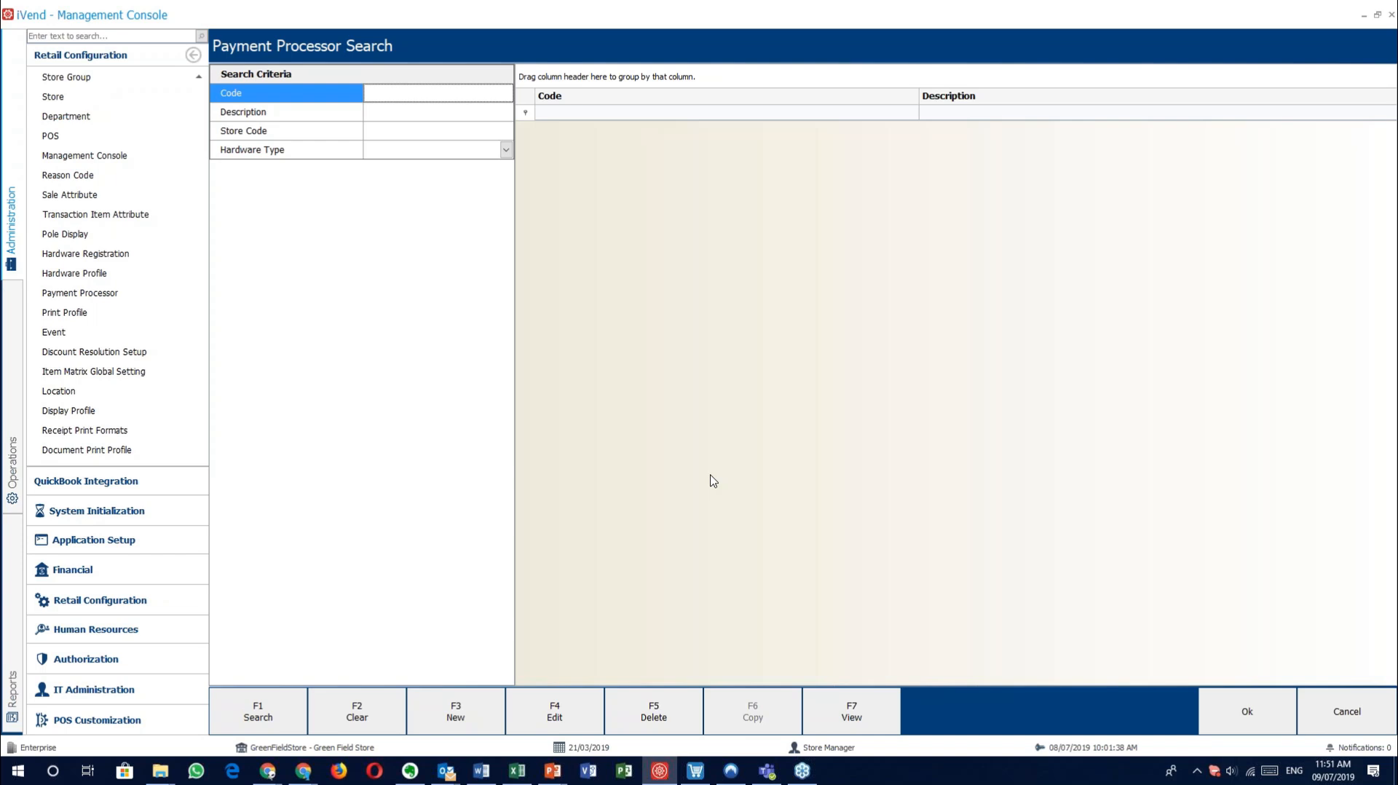
pyautogui.click(458, 701)
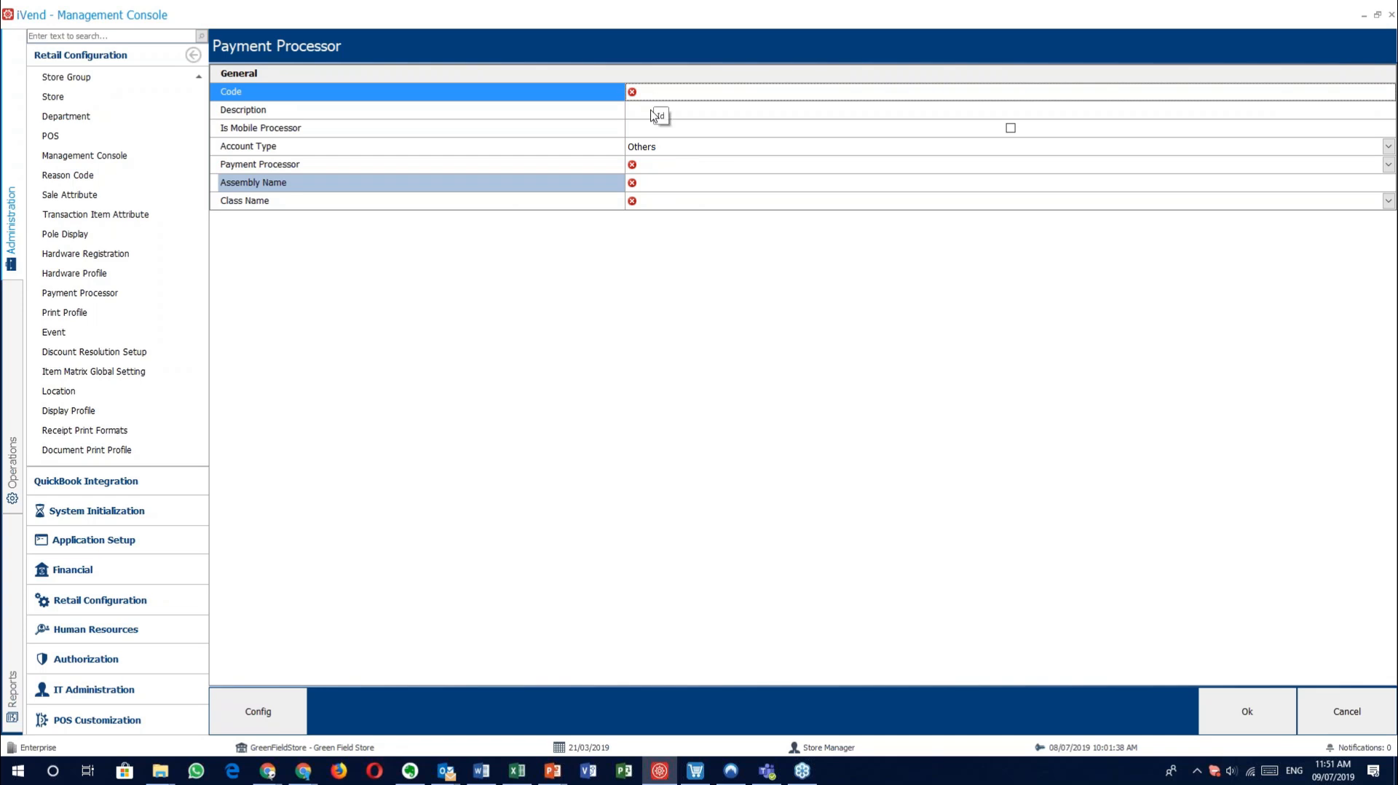
pyautogui.click(567, 131)
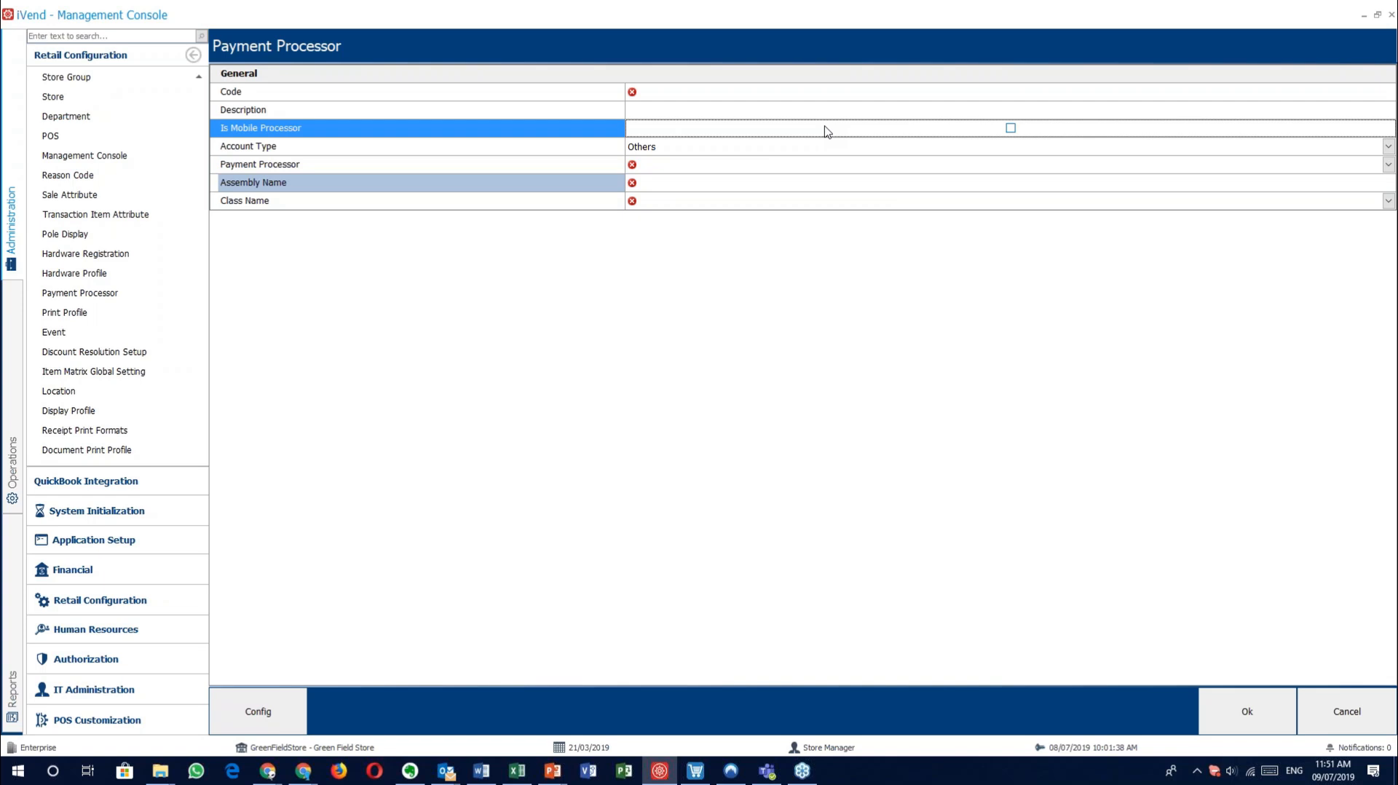
# Step: Examine the card types offered as Account Type for the new payment processor, from Others to ChinaUnionPay
pyautogui.click(815, 152)
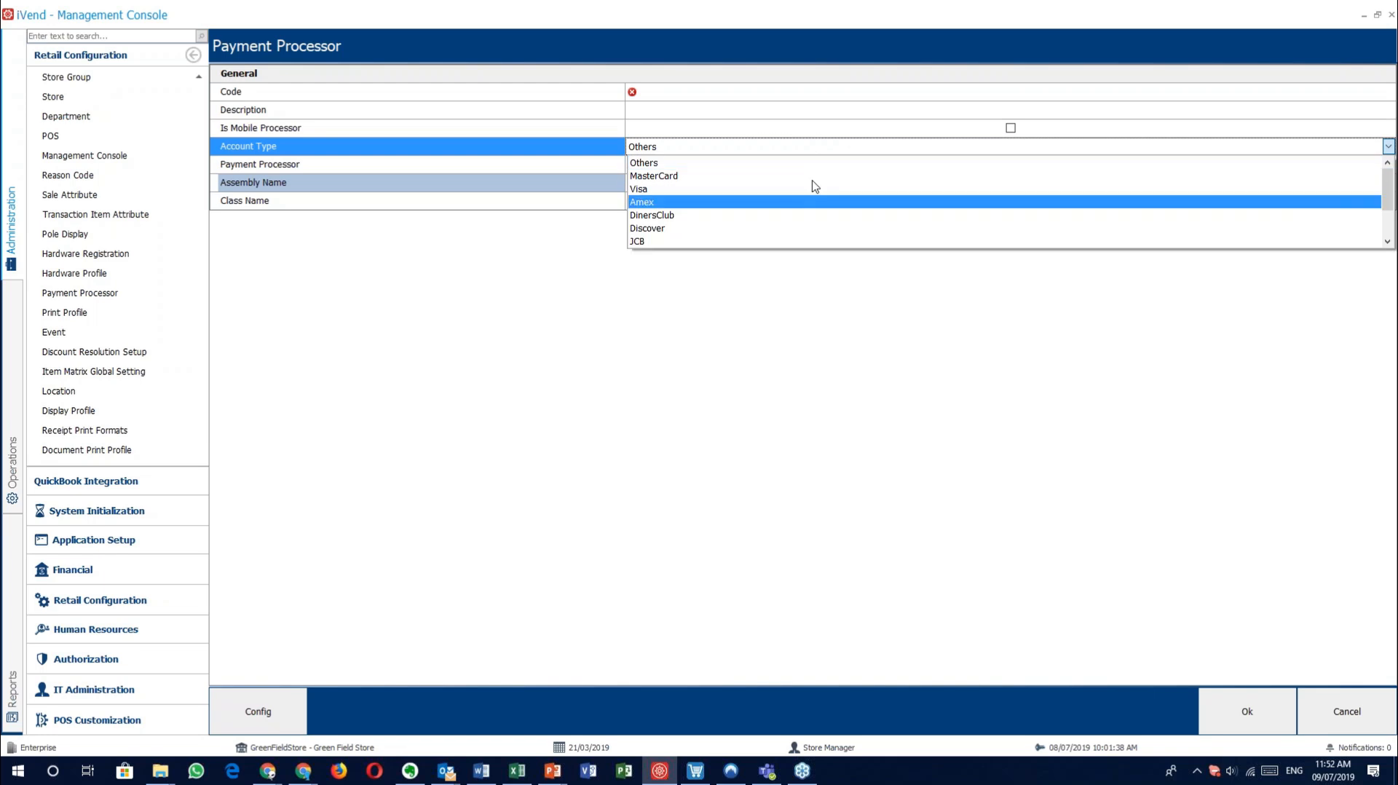
pyautogui.scroll(-2, 814, 182)
pyautogui.scroll(2, 808, 193)
pyautogui.scroll(-2, 805, 202)
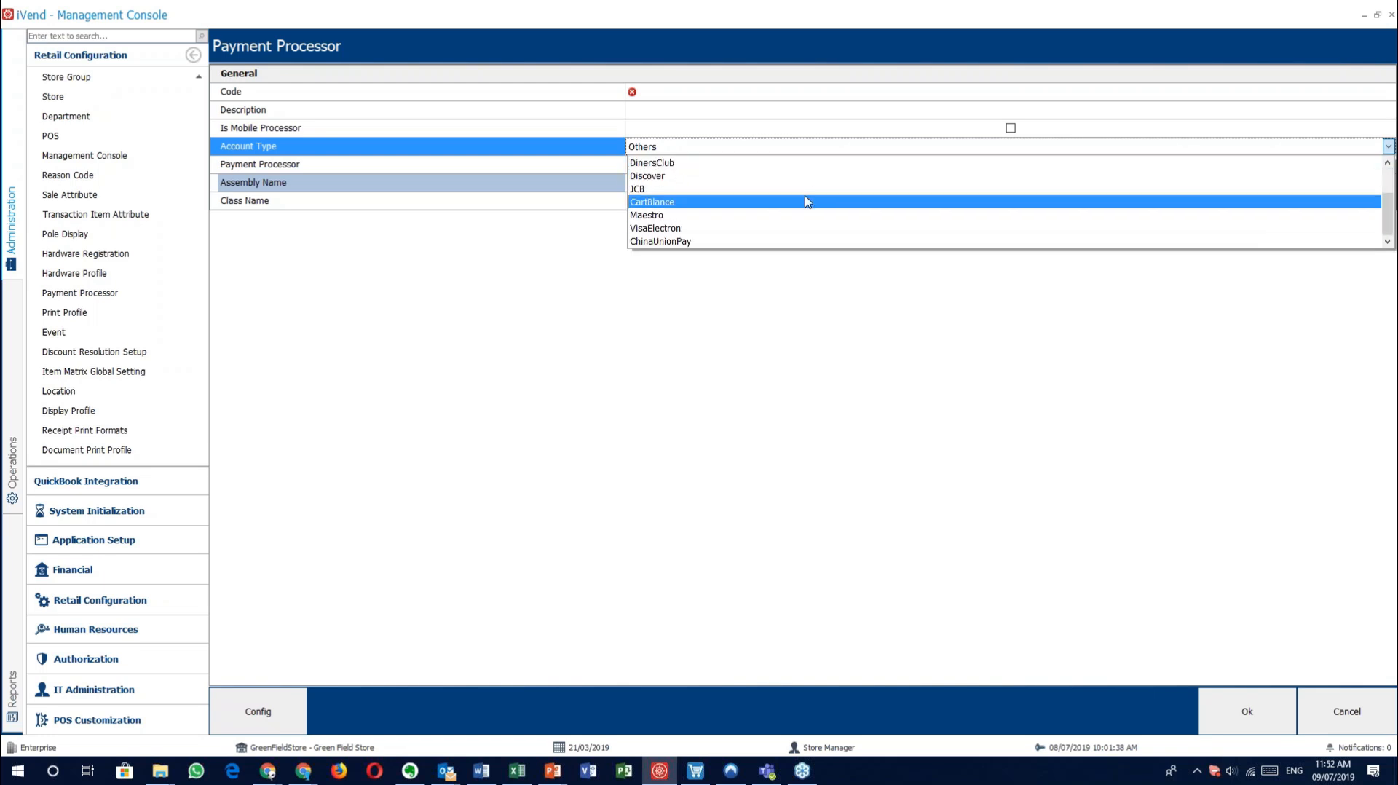
pyautogui.scroll(2, 806, 202)
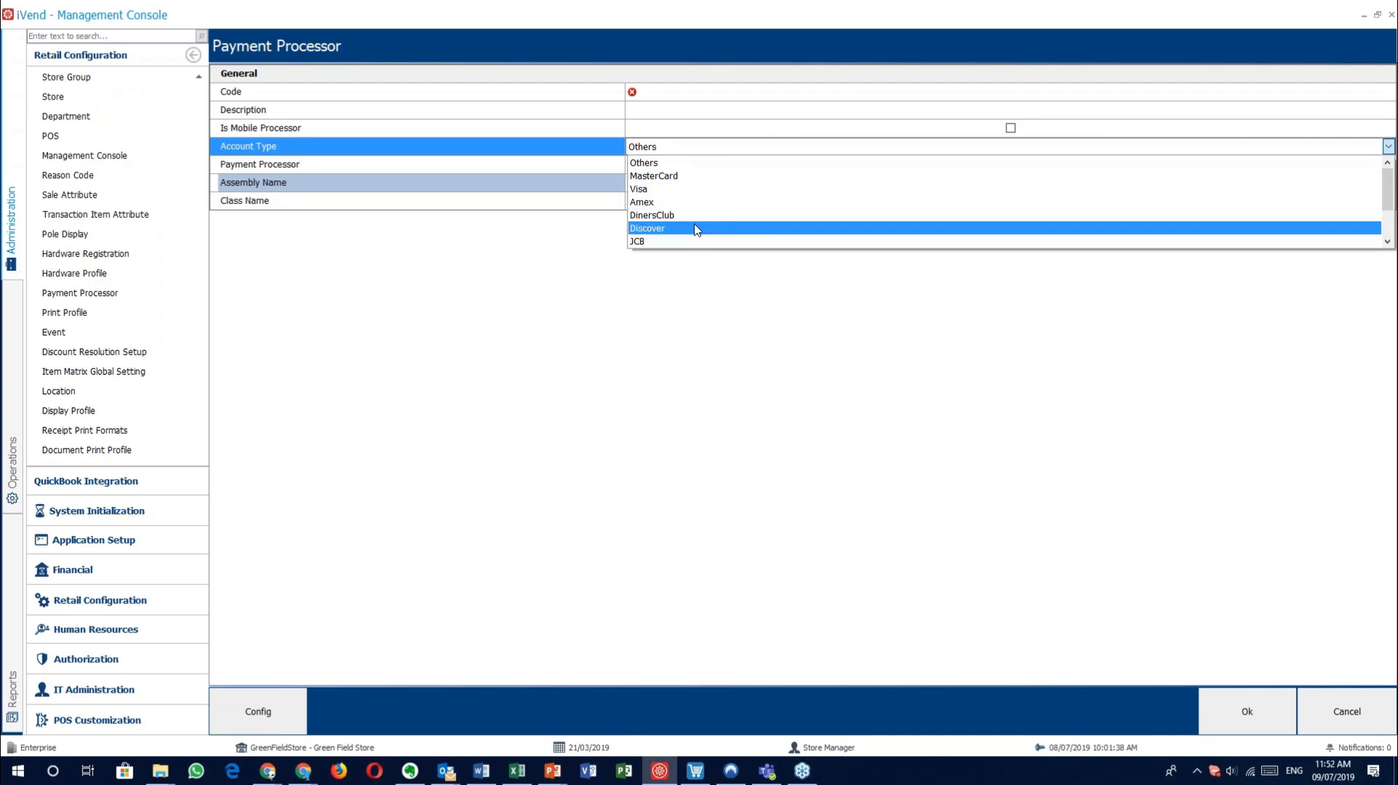
pyautogui.scroll(-2, 750, 224)
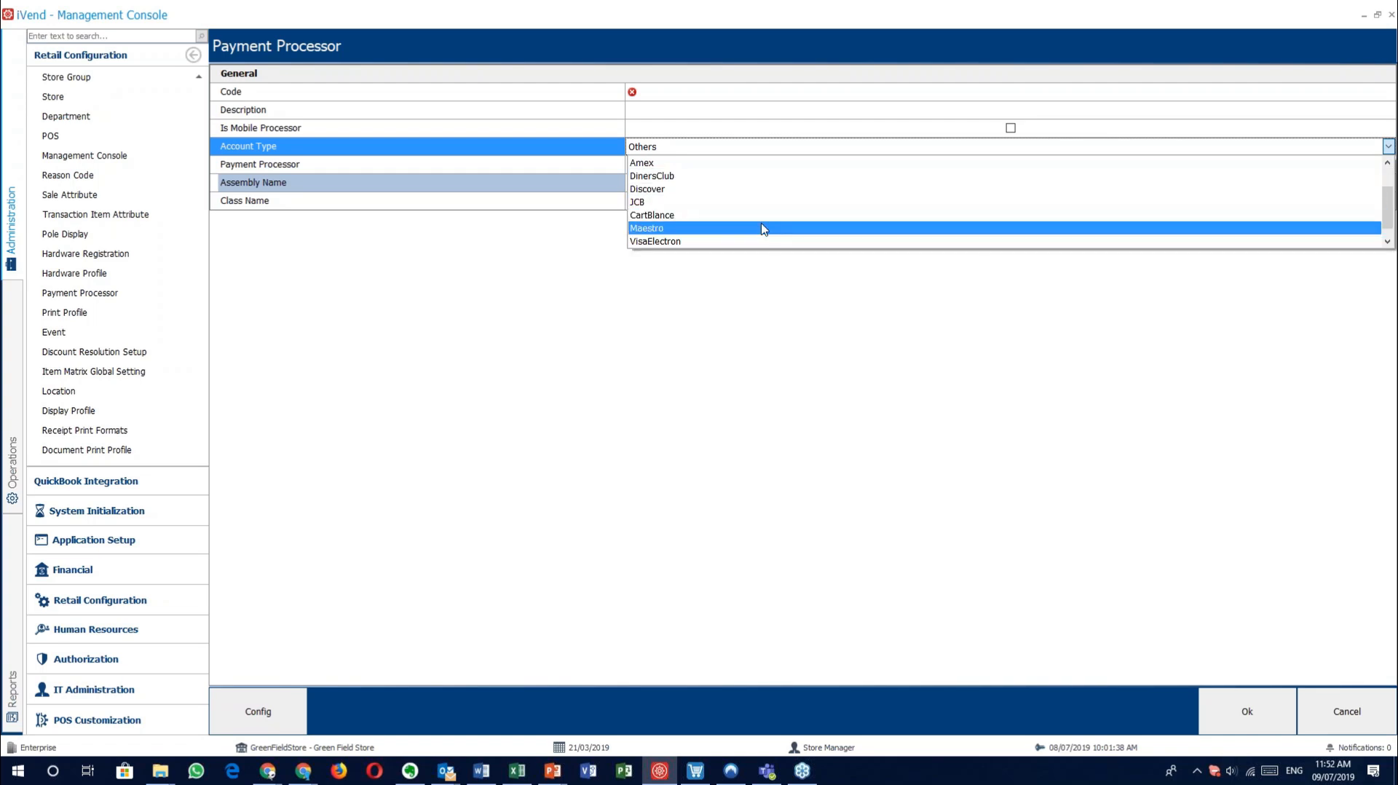
pyautogui.scroll(1, 763, 229)
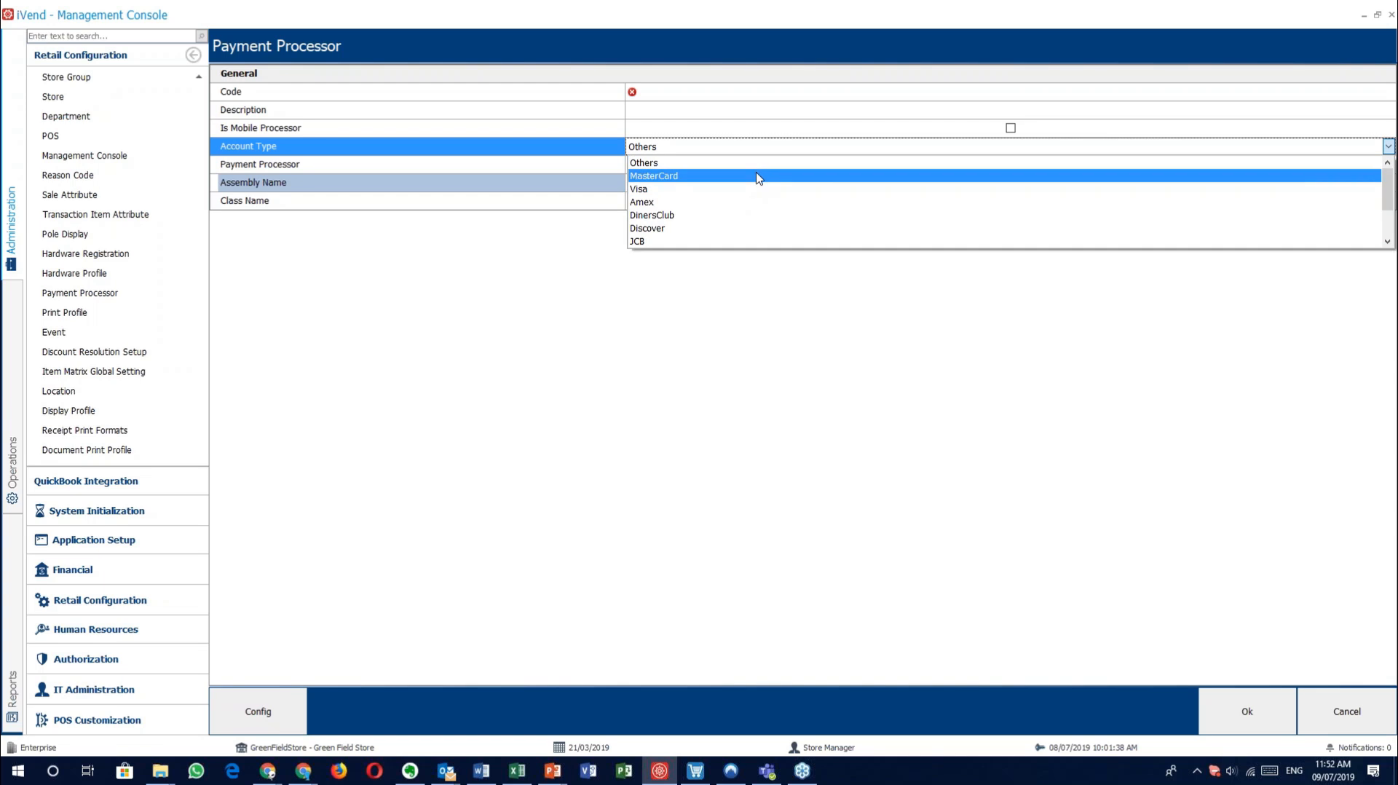
pyautogui.scroll(-1, 773, 211)
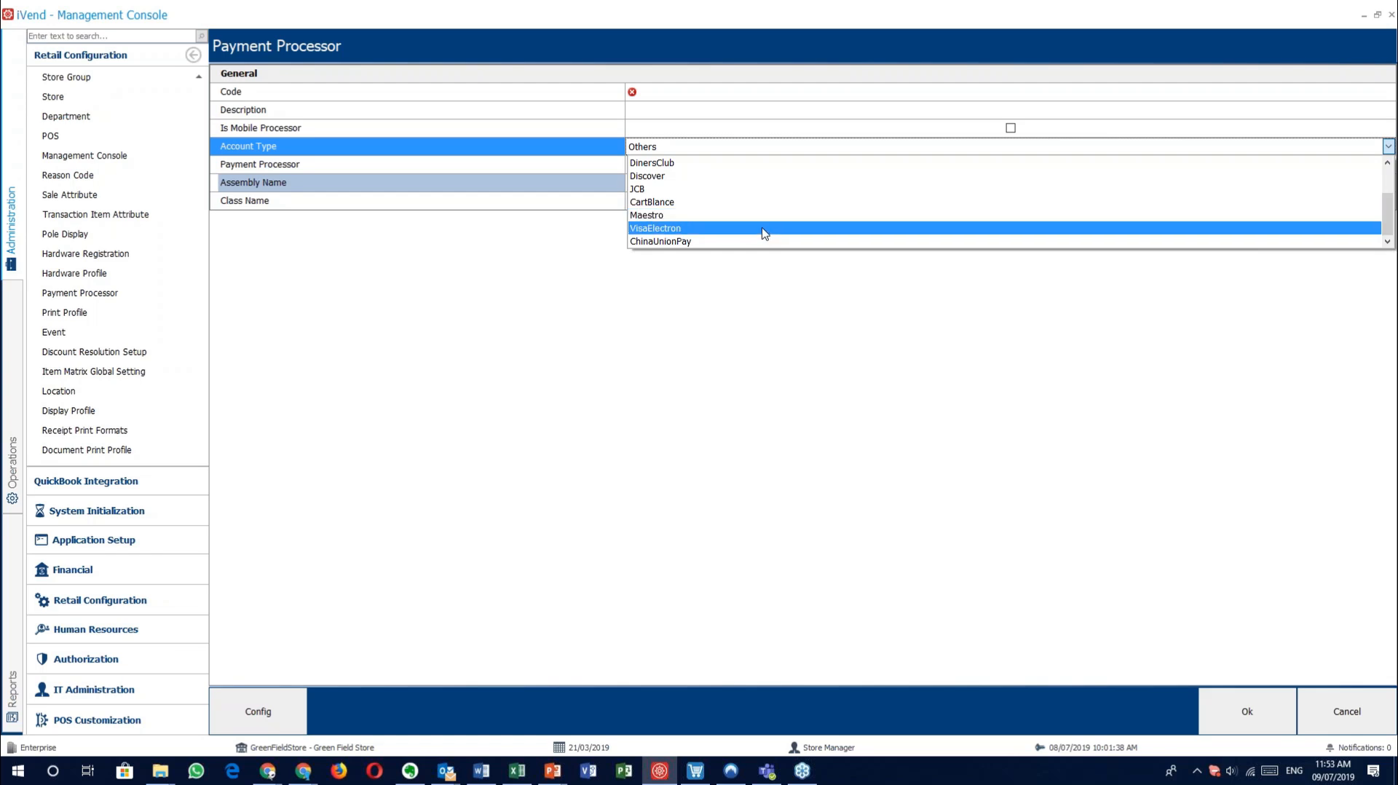
pyautogui.scroll(1, 774, 229)
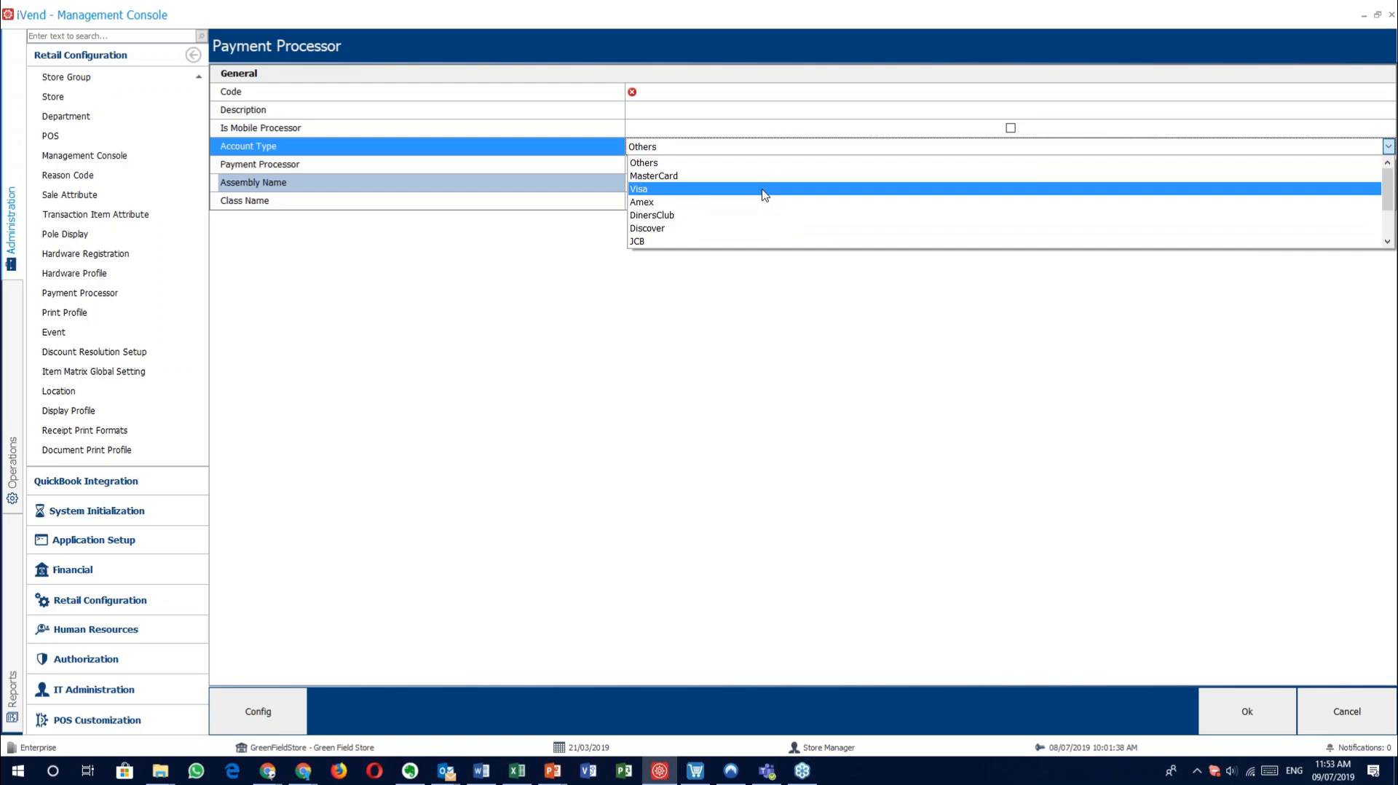
pyautogui.scroll(-2, 777, 197)
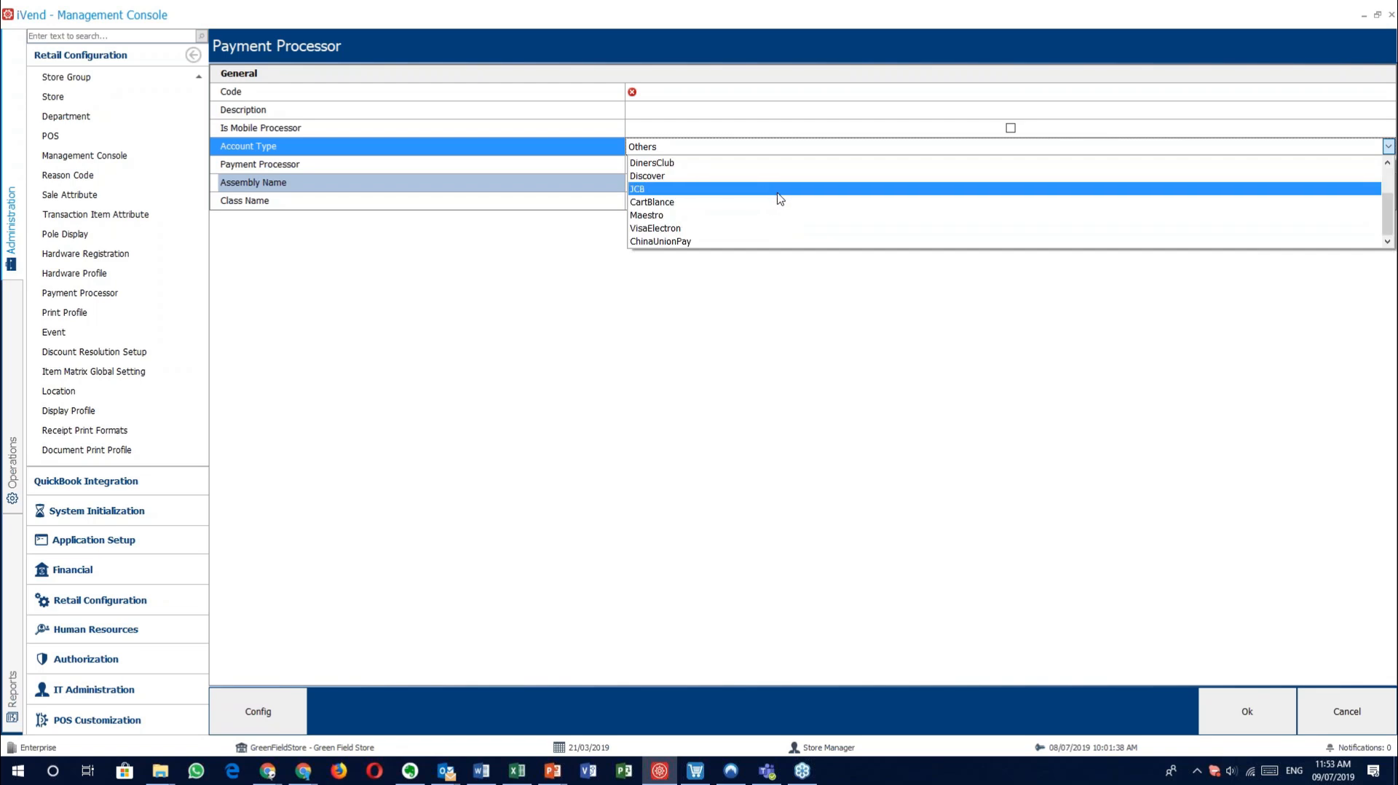
# Step: Set the payment processor's Account Type to ChinaUnionPay and switch it back to Others
pyautogui.click(787, 242)
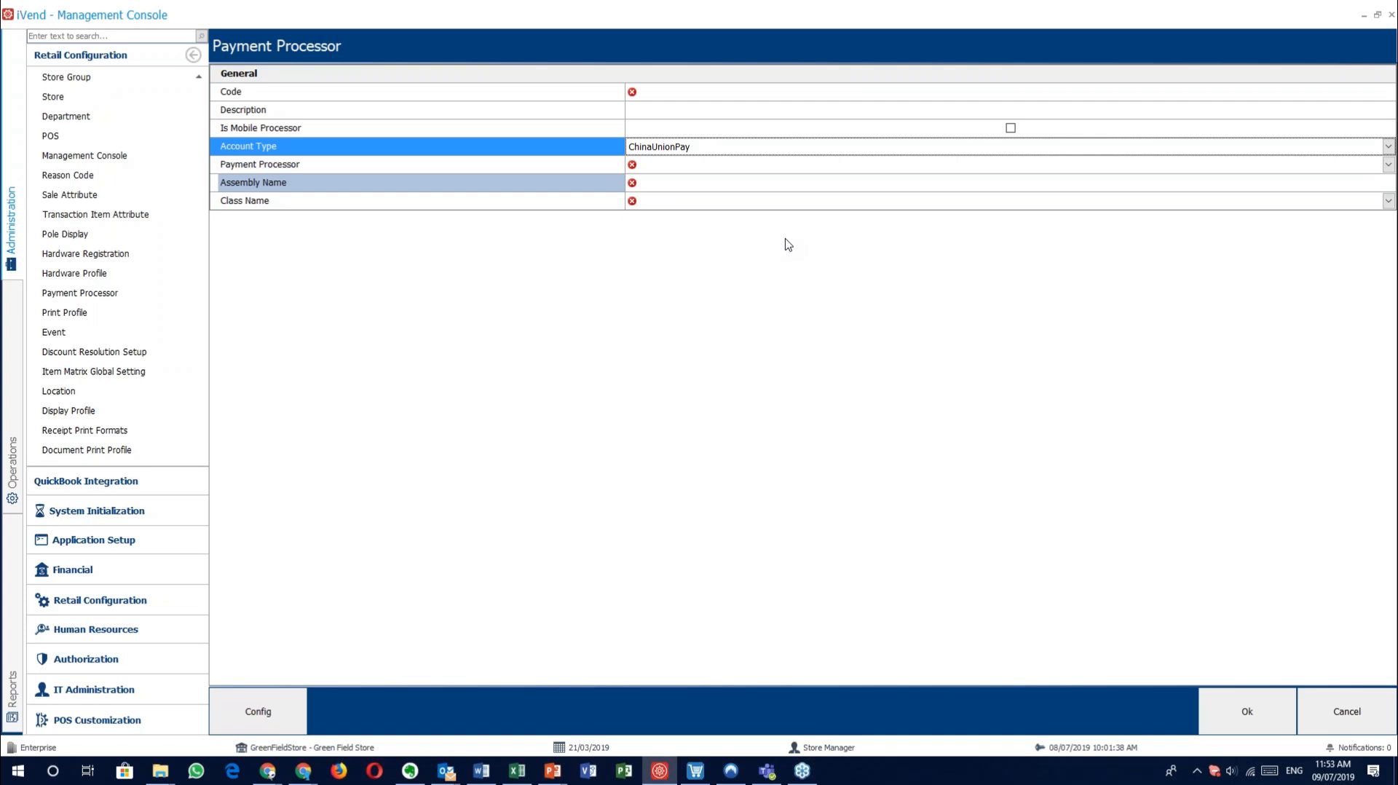
pyautogui.click(718, 152)
pyautogui.scroll(2, 714, 167)
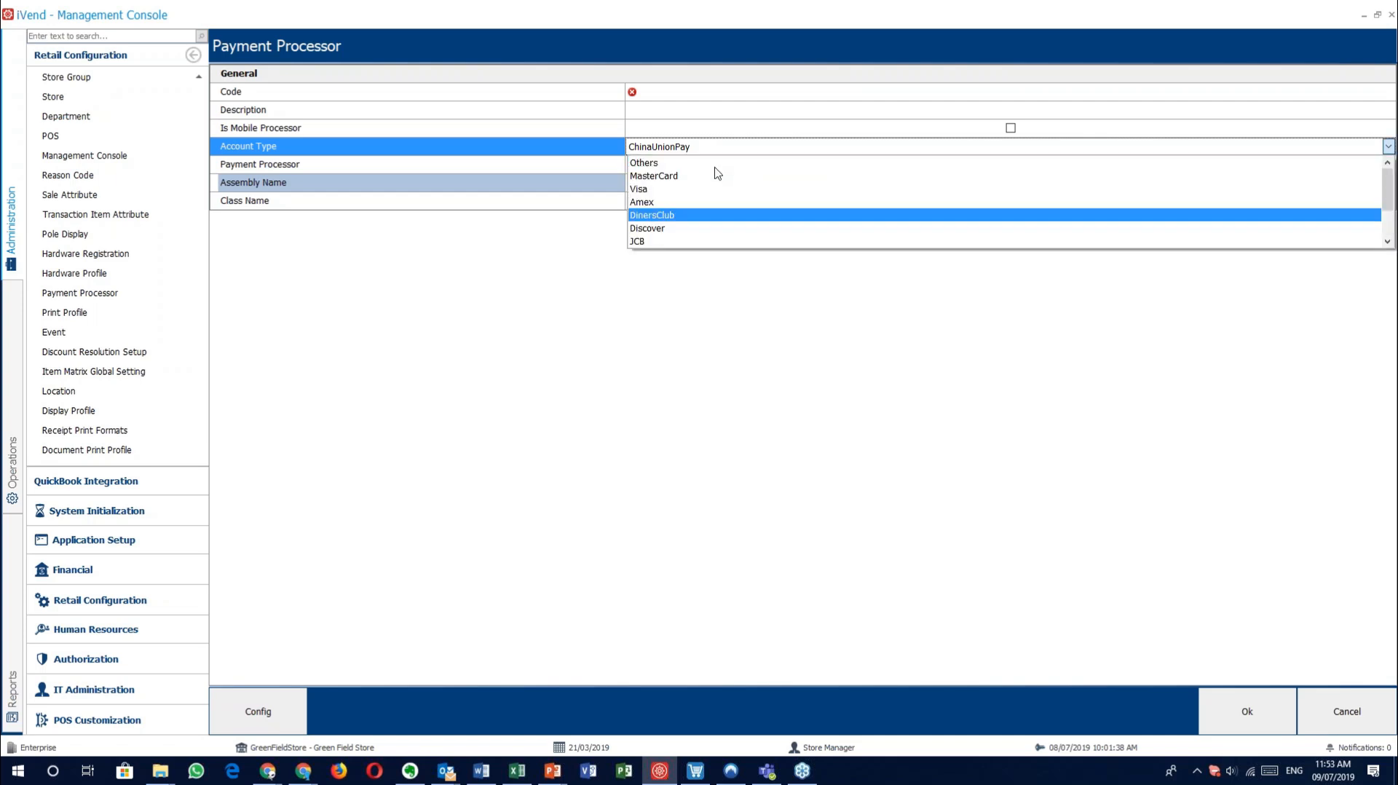
pyautogui.click(715, 166)
pyautogui.click(718, 171)
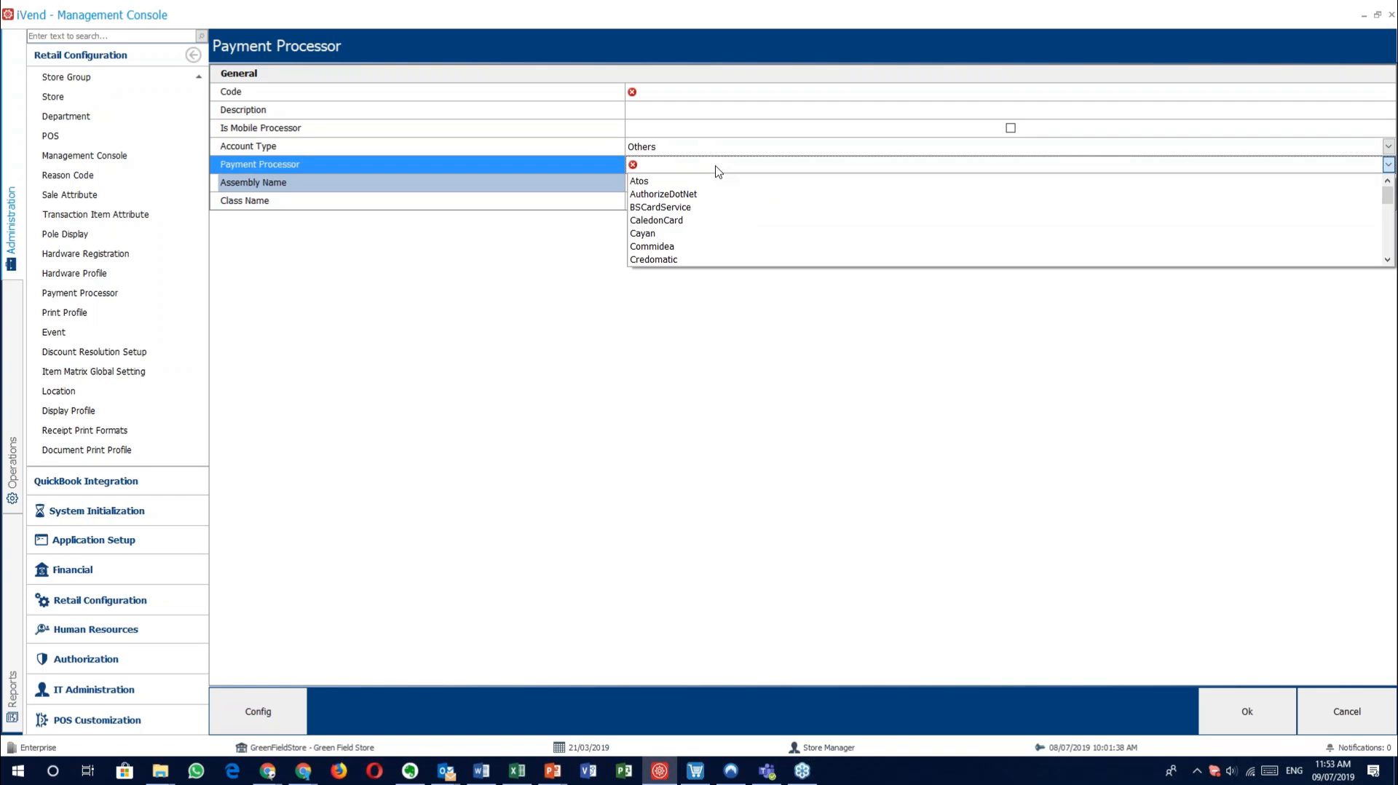
pyautogui.click(718, 149)
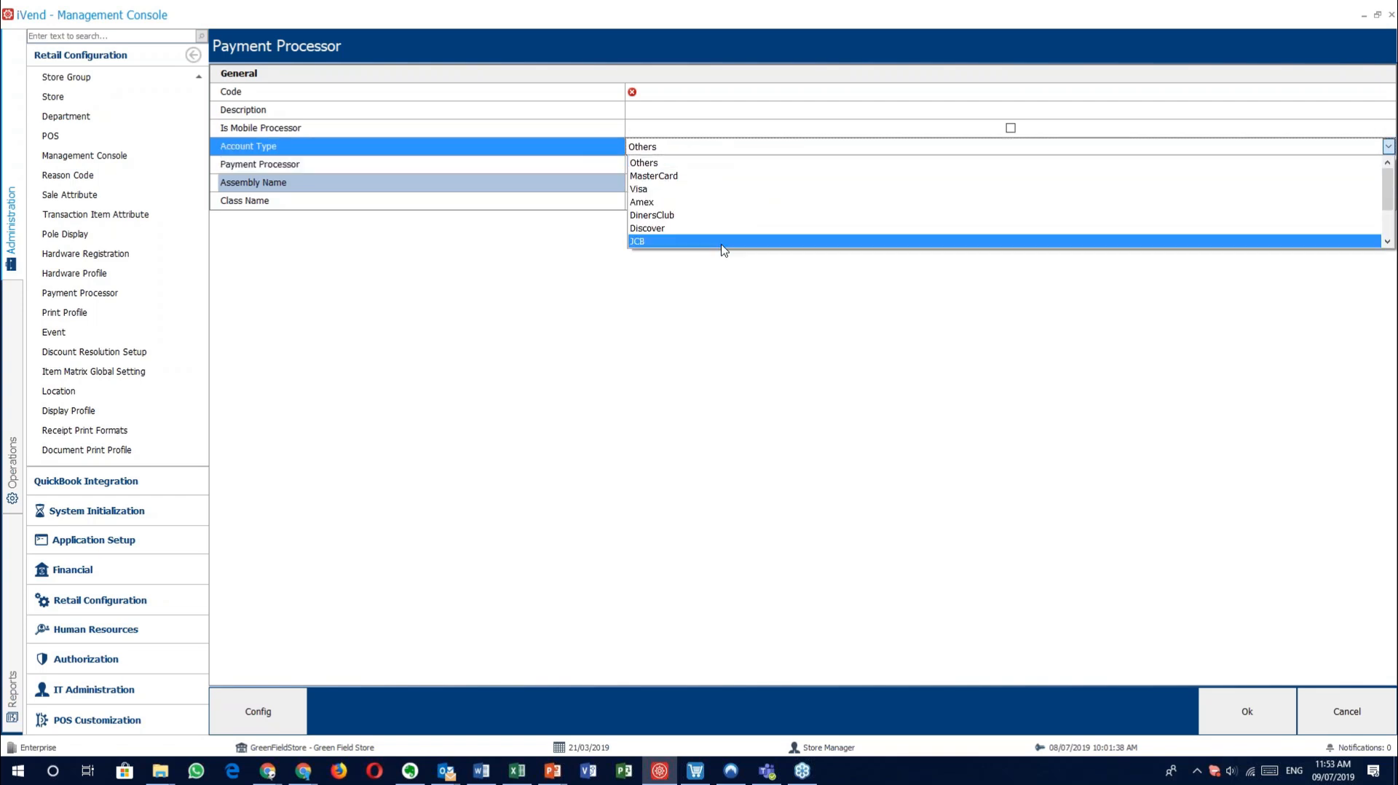
pyautogui.click(743, 160)
# Step: Examine the providers offered for the new payment processor record, from Atos to Transfirst
pyautogui.click(748, 168)
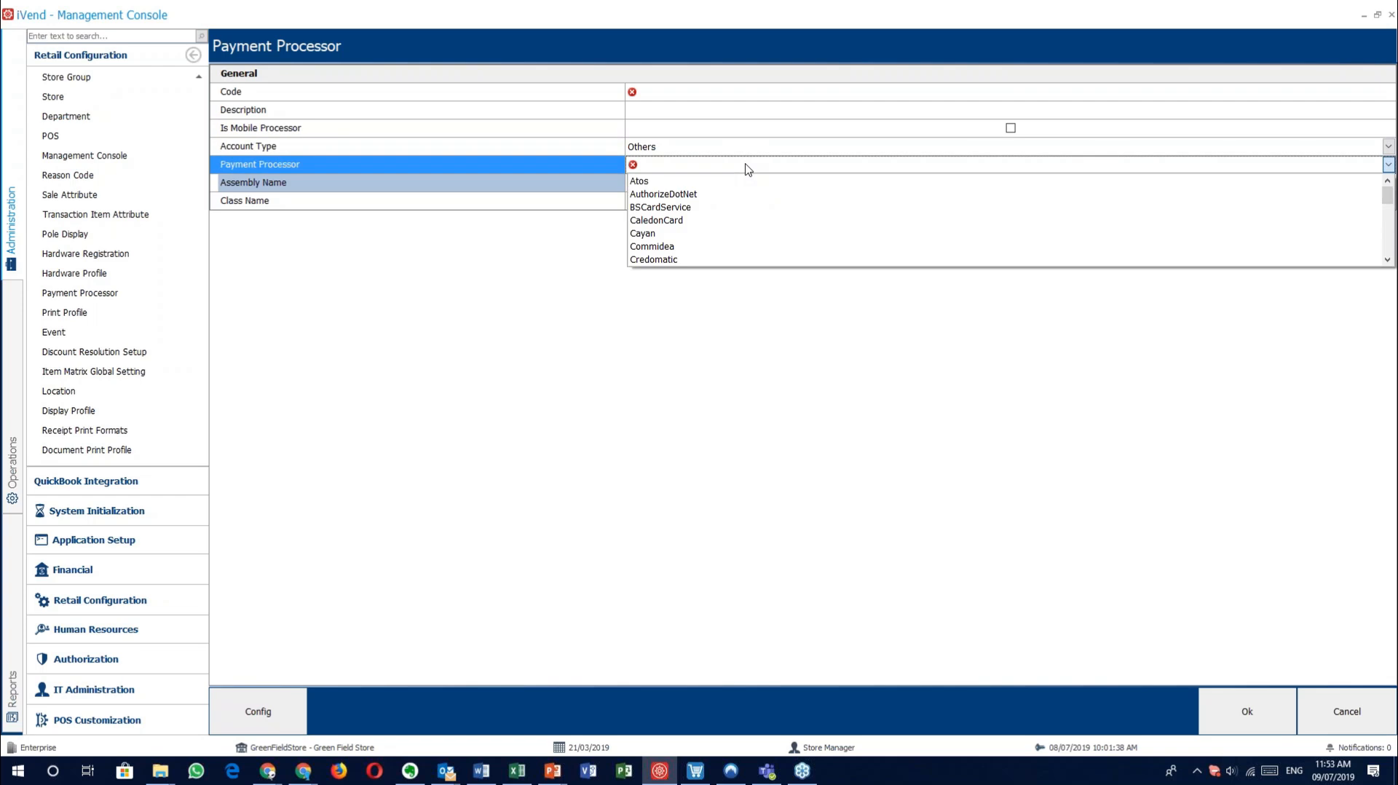
pyautogui.scroll(-1, 737, 241)
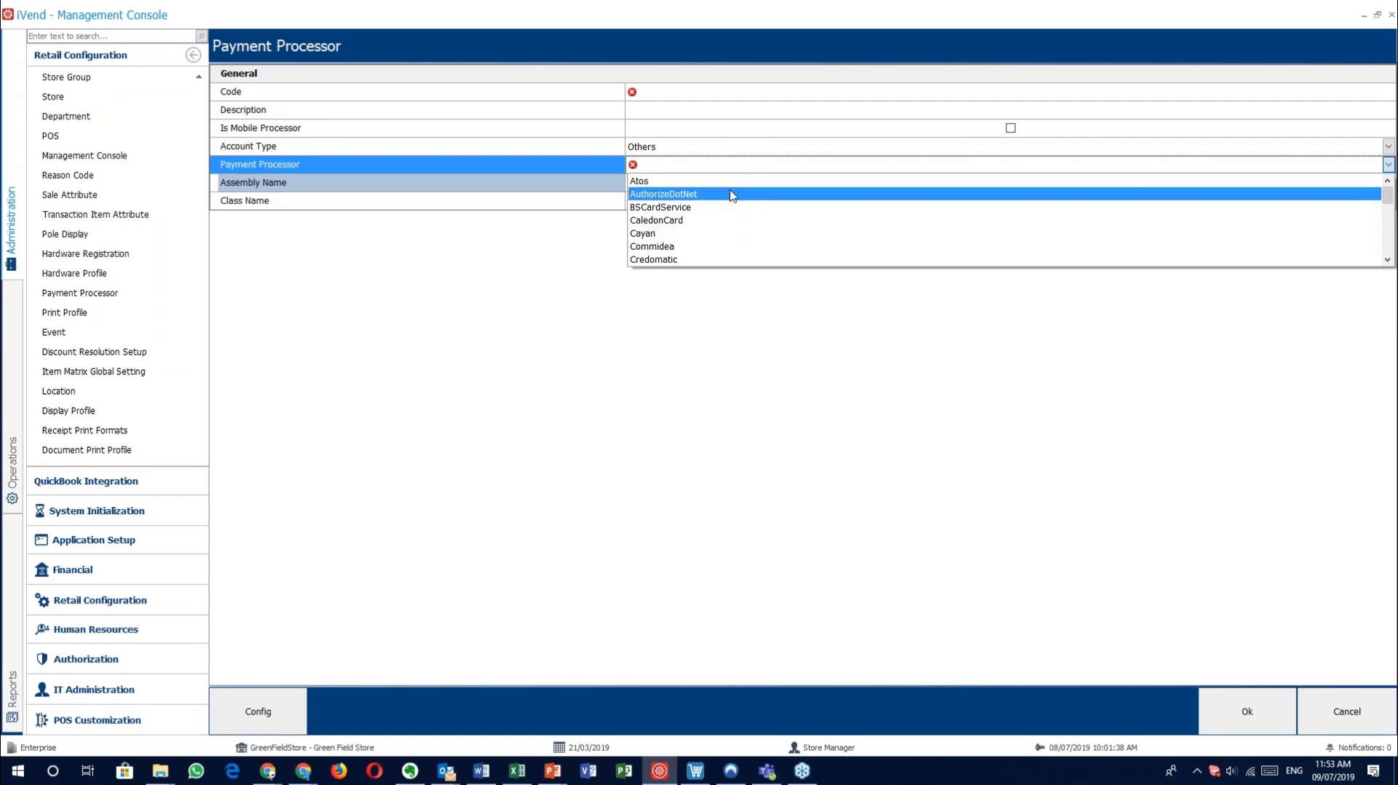
pyautogui.scroll(-1, 736, 184)
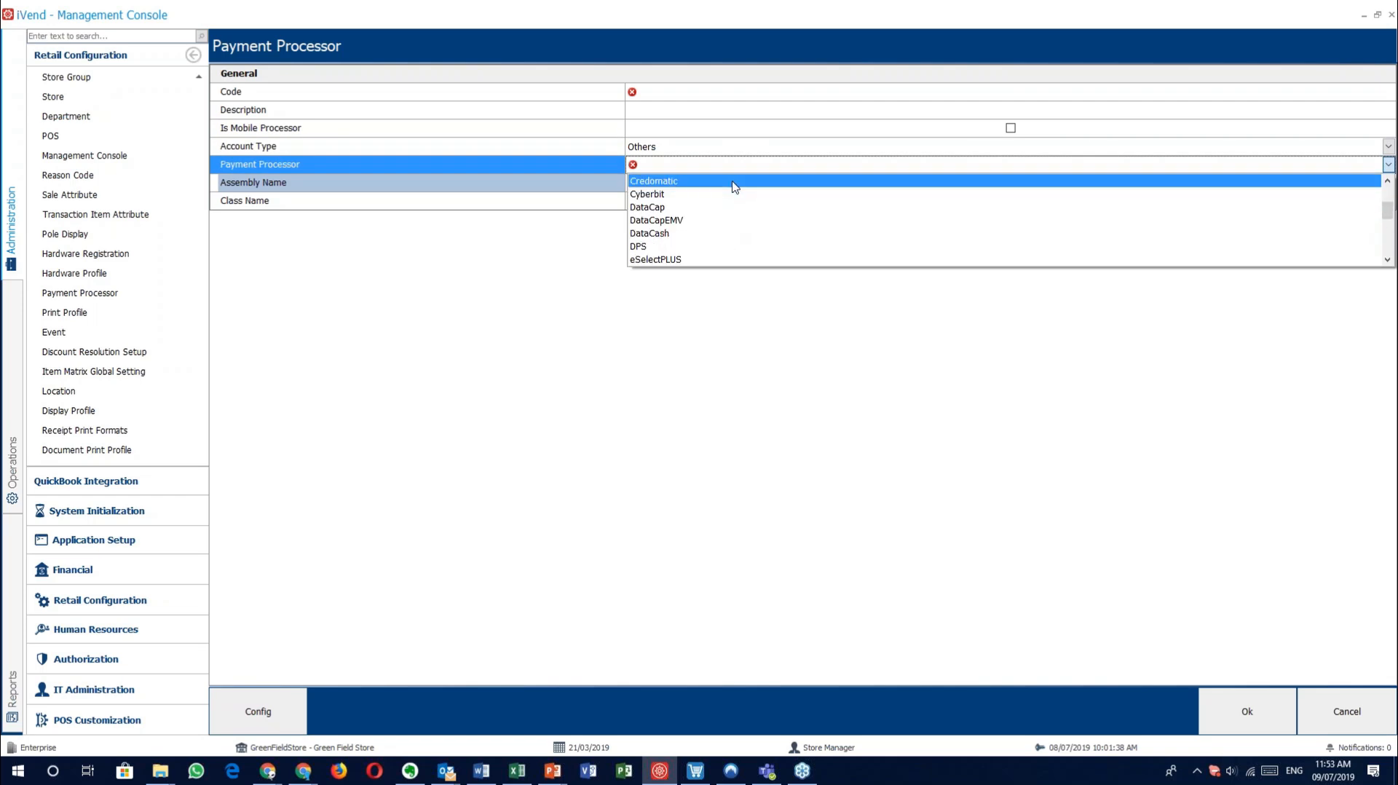
pyautogui.scroll(2, 735, 187)
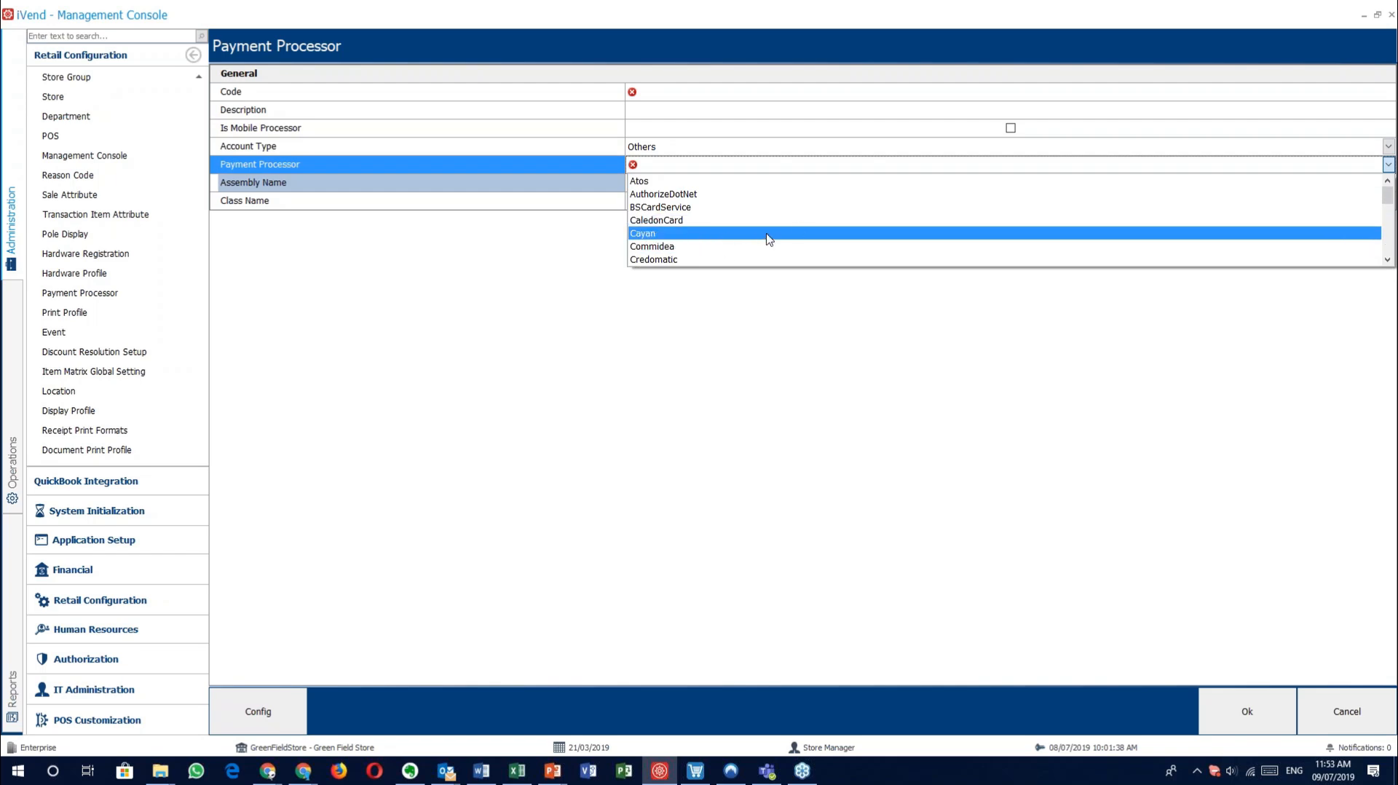
pyautogui.scroll(-3, 774, 253)
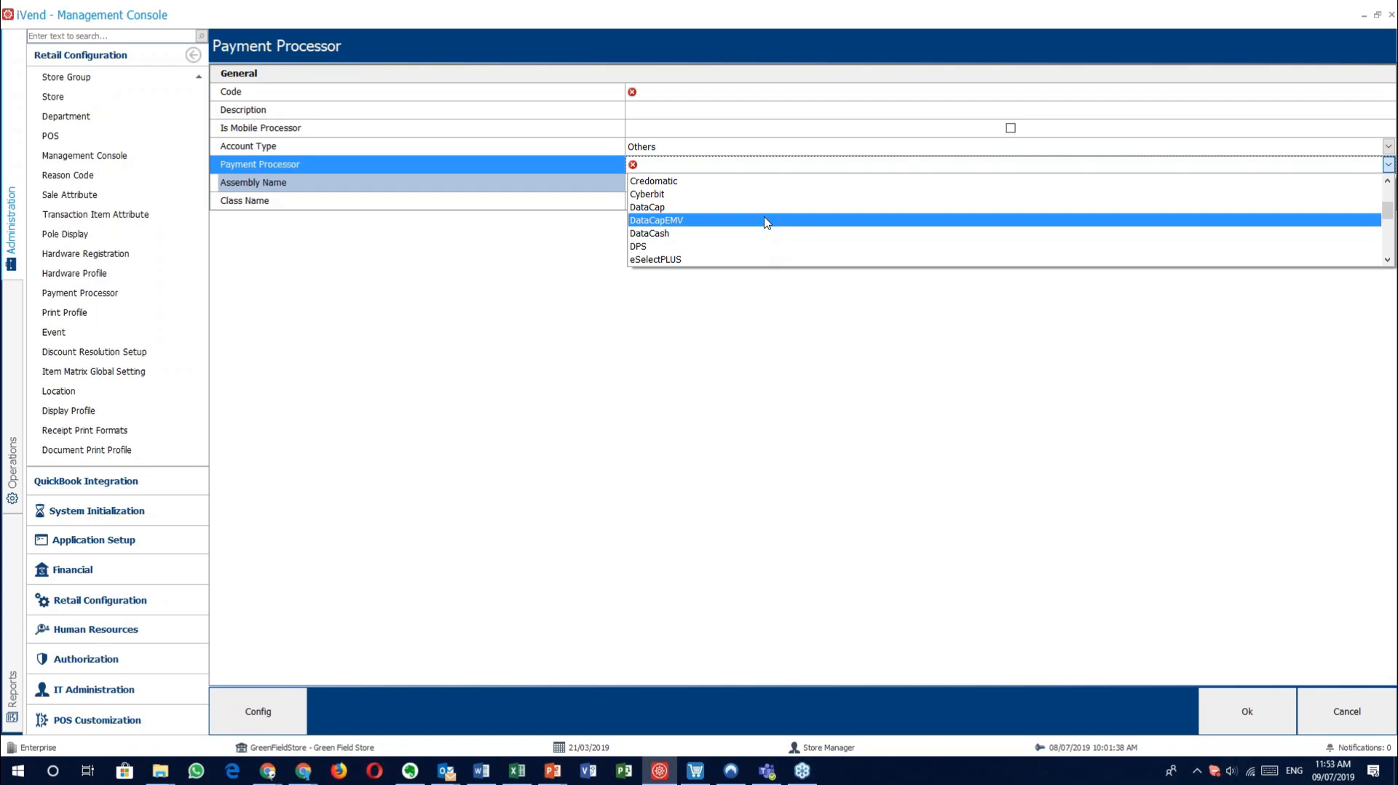
pyautogui.scroll(-1, 769, 227)
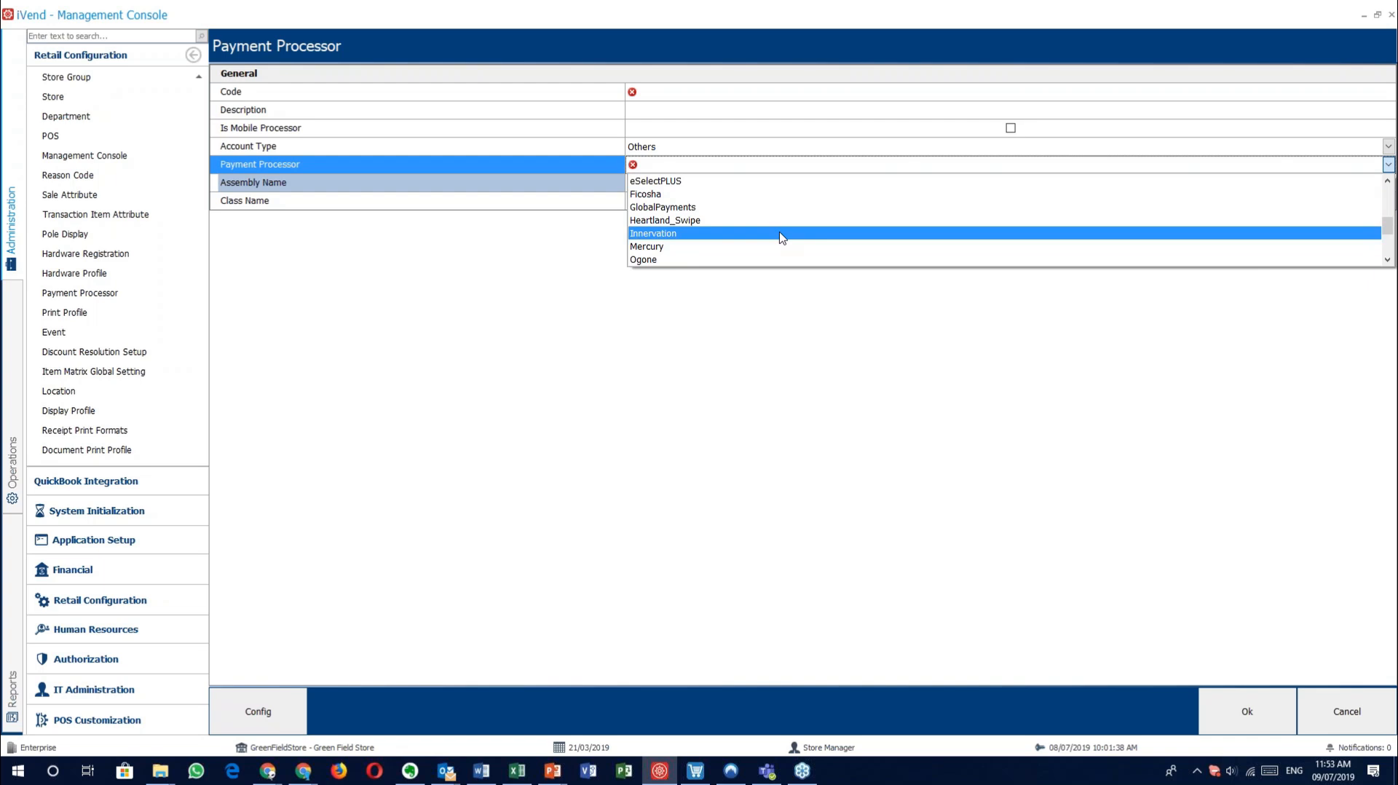
pyautogui.scroll(-3, 784, 248)
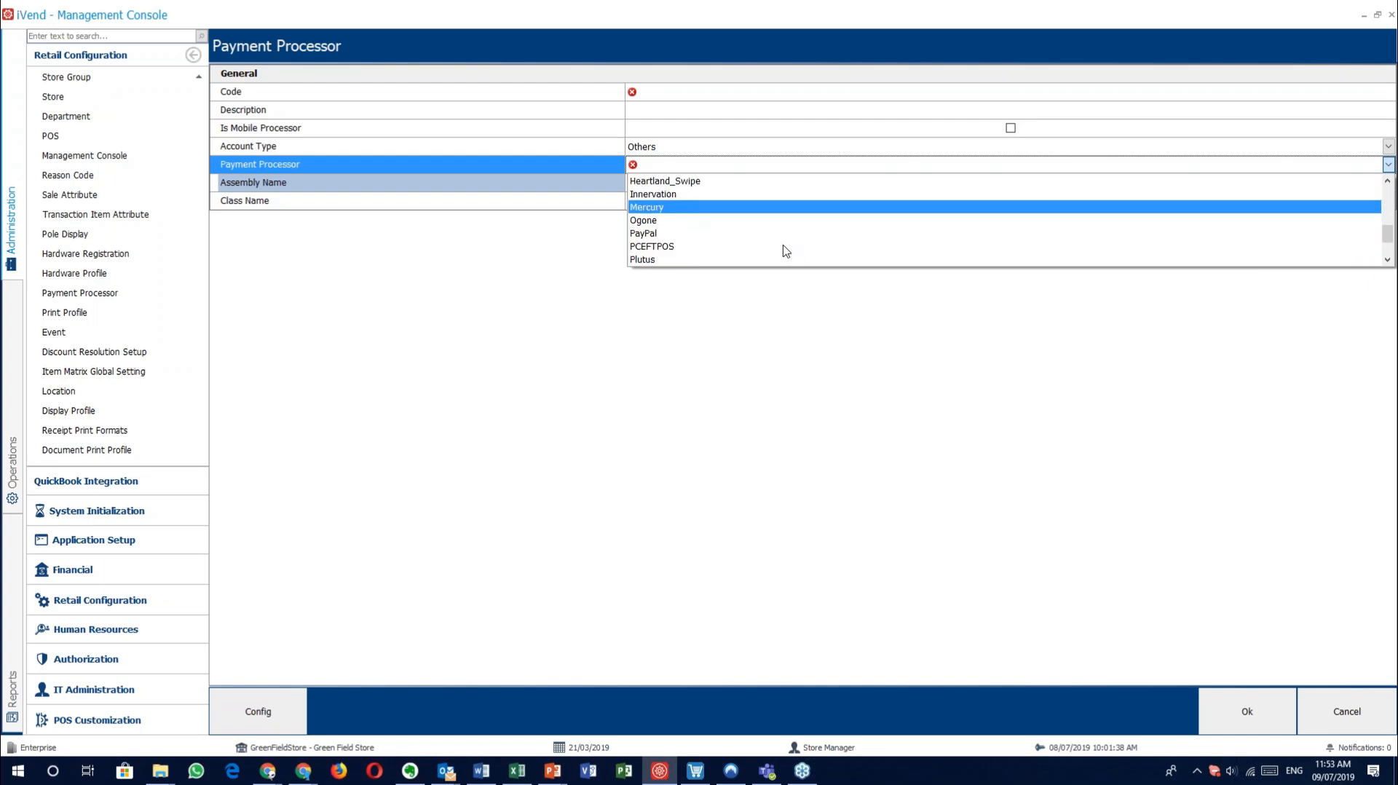
pyautogui.scroll(-2, 786, 251)
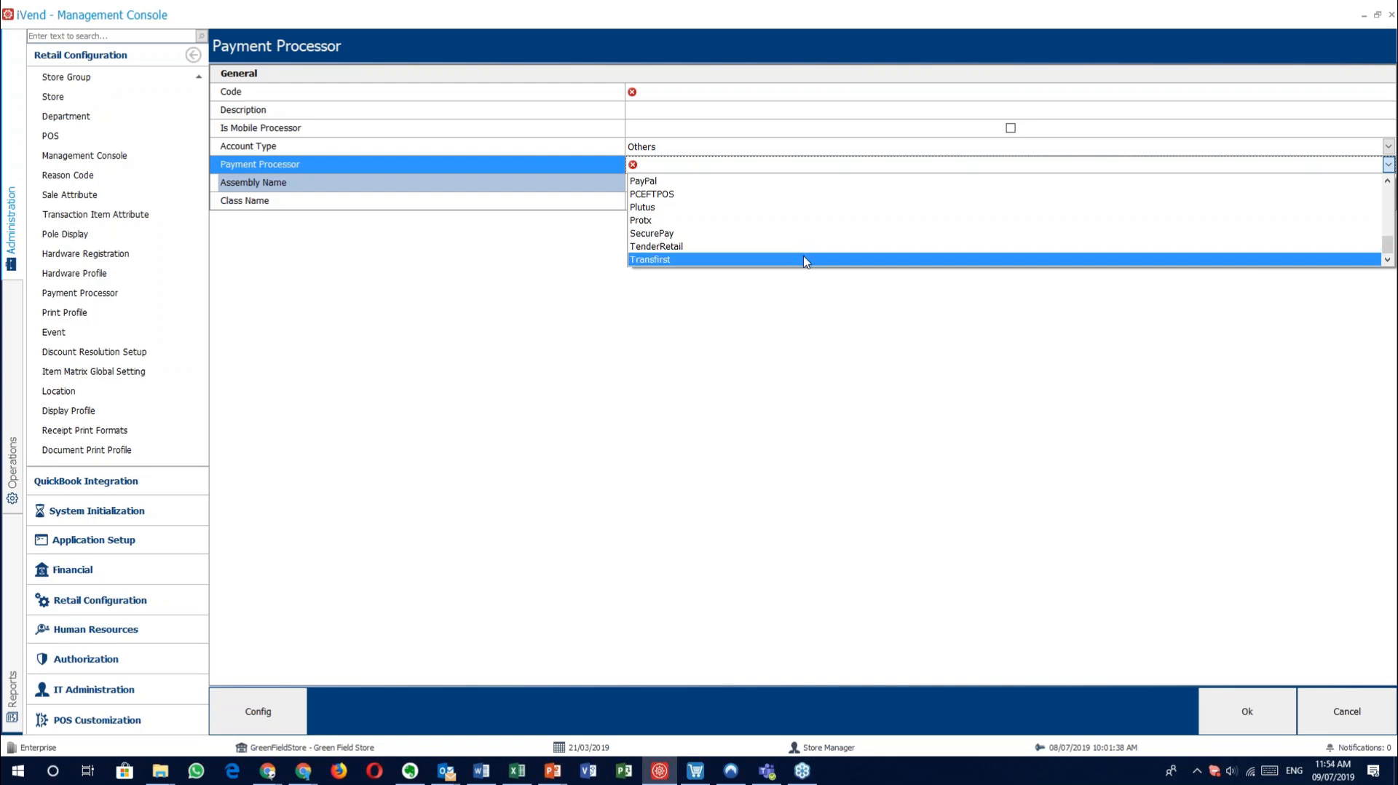
pyautogui.scroll(7, 784, 218)
pyautogui.scroll(-7, 783, 218)
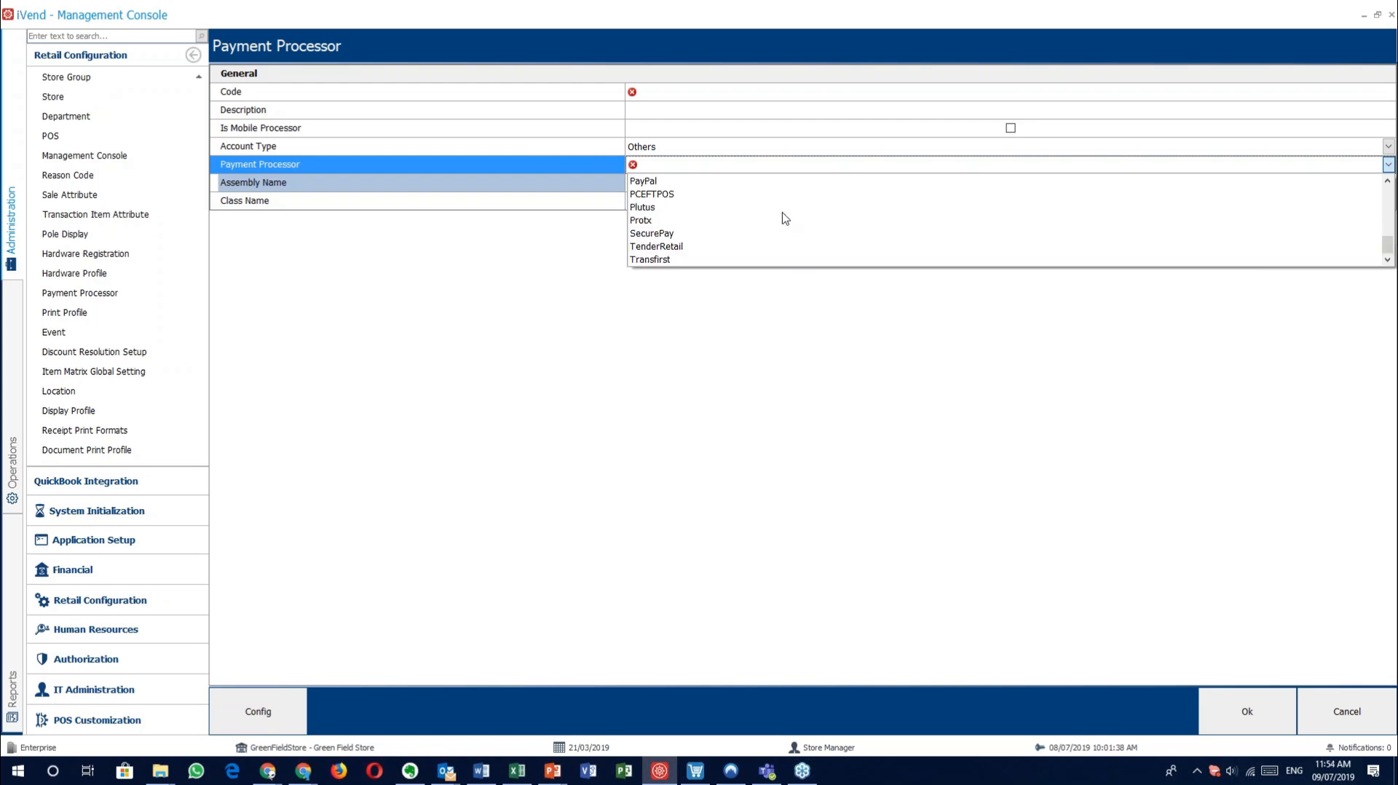
pyautogui.click(814, 166)
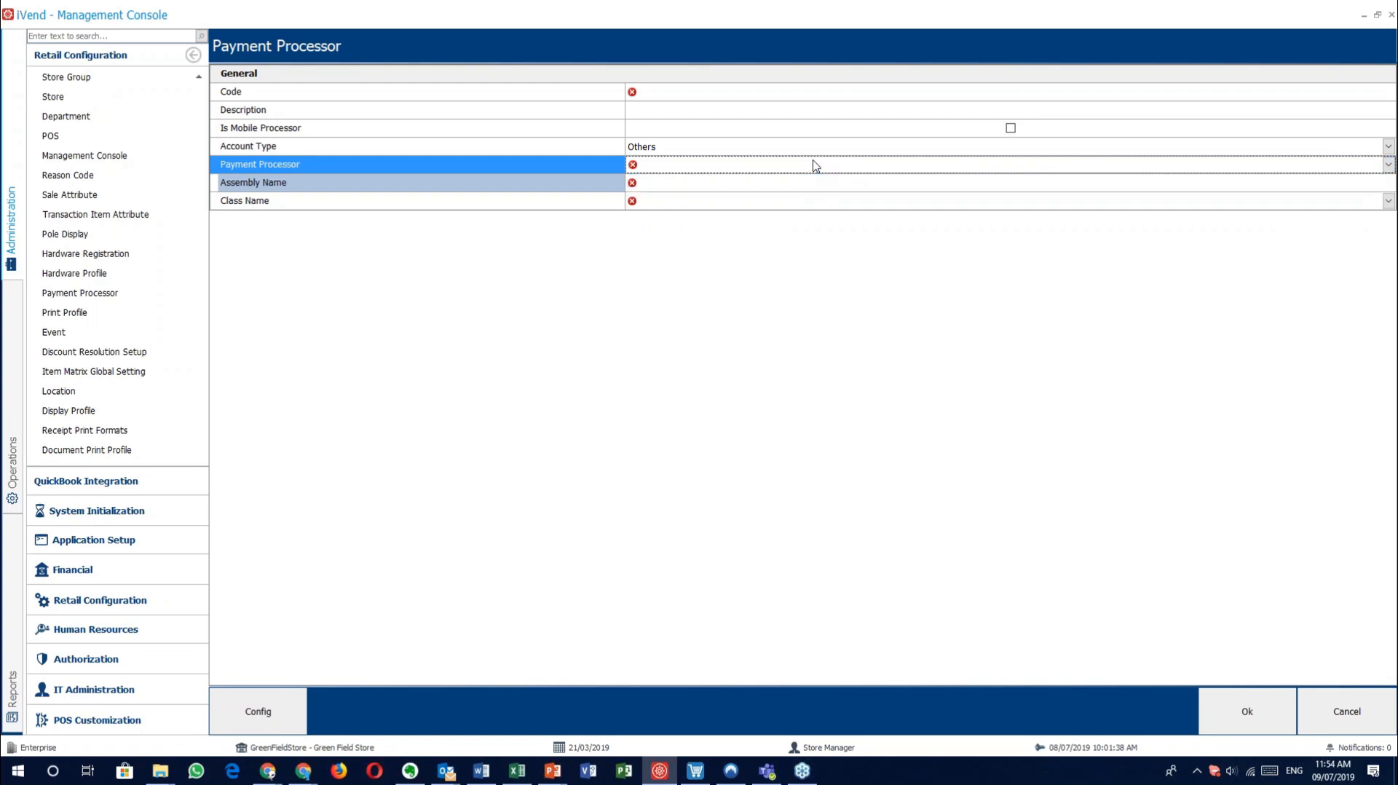
# Step: Choose Innervation as the payment processor, view its configuration settings and close them without changes
pyautogui.click(804, 167)
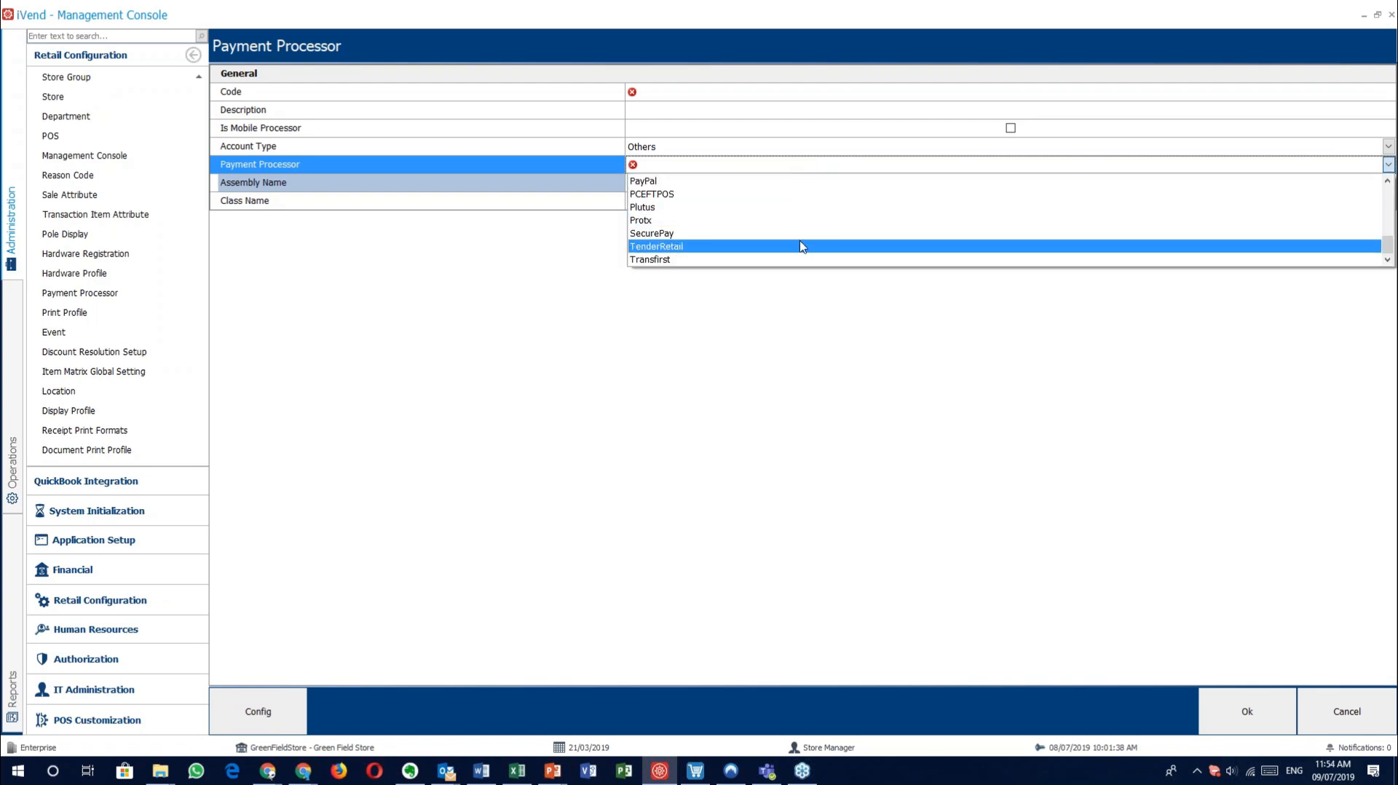
pyautogui.scroll(4, 801, 247)
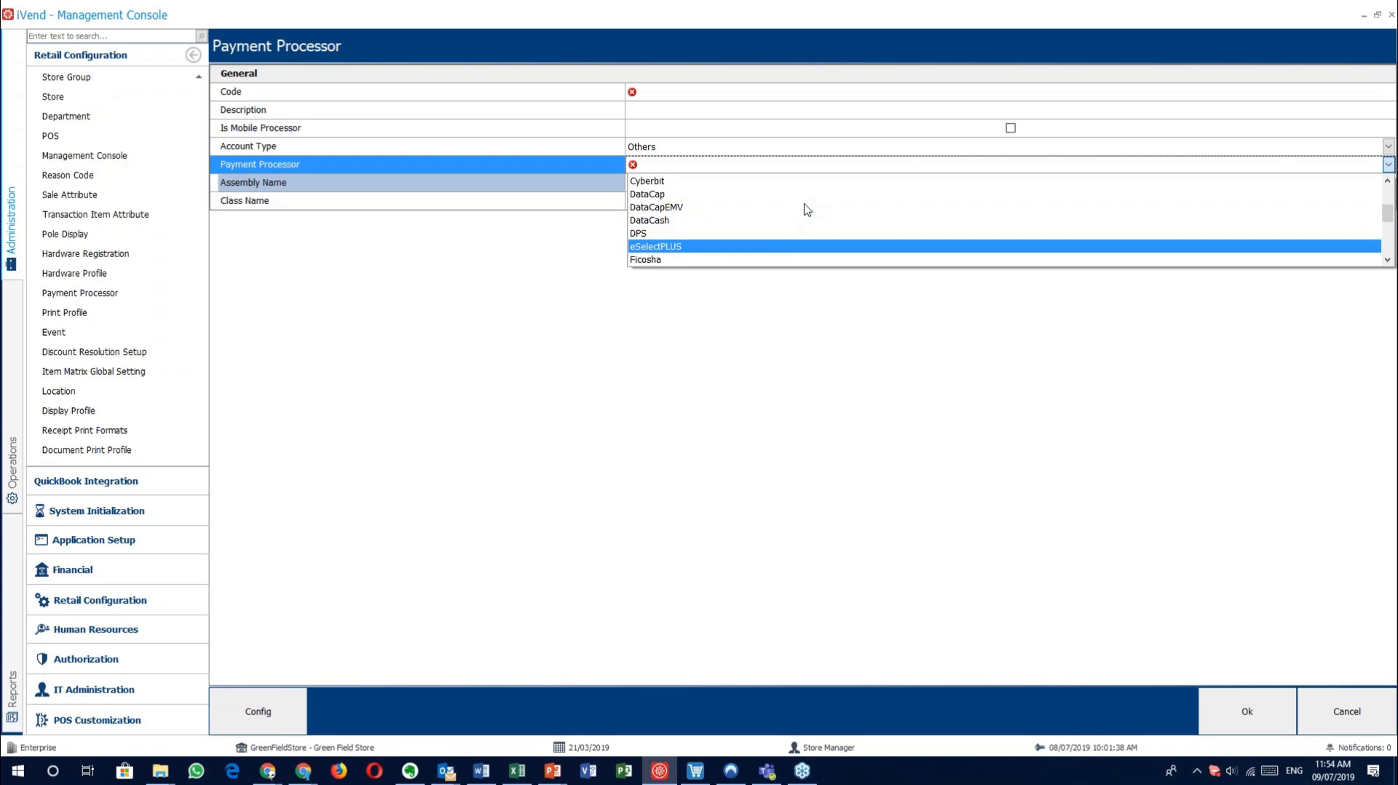
pyautogui.scroll(-1, 802, 211)
pyautogui.click(814, 221)
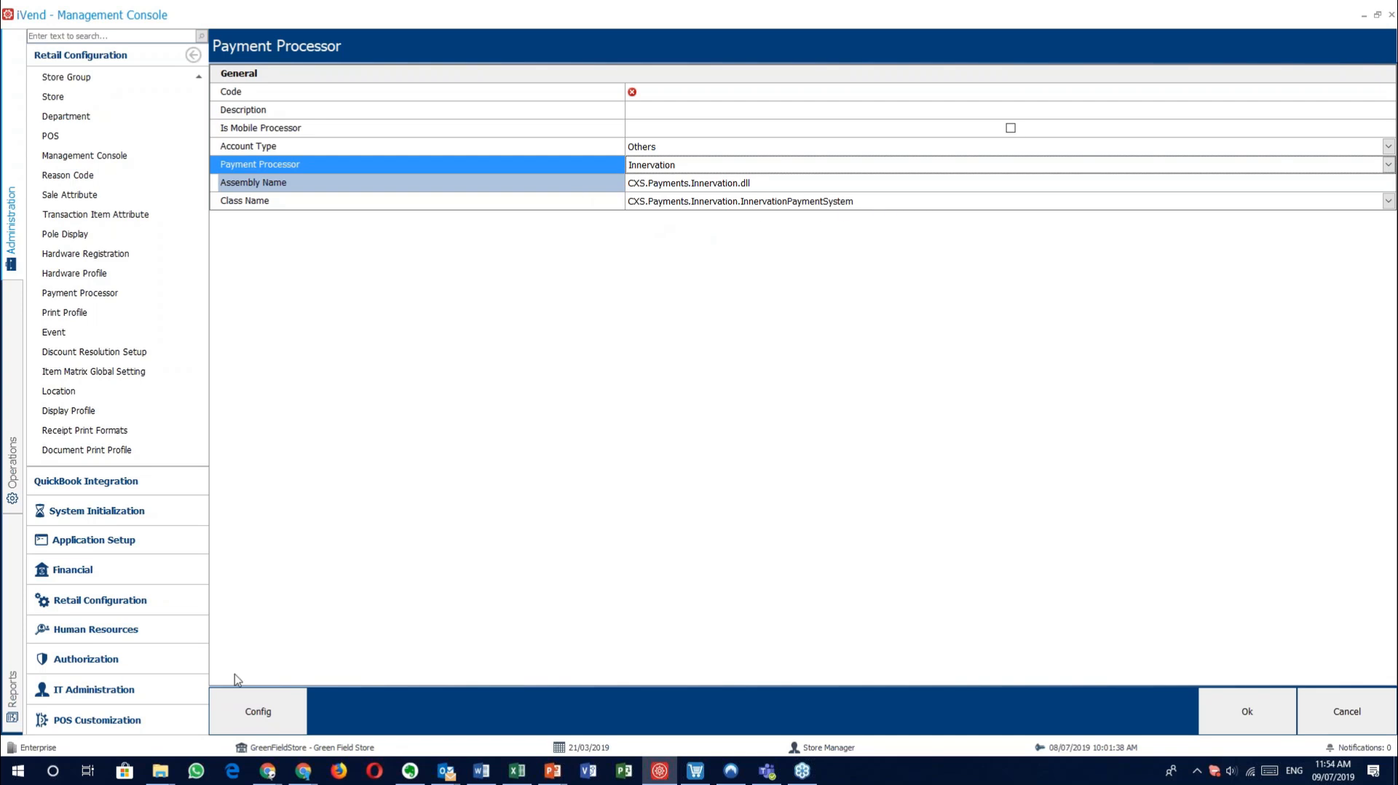
pyautogui.click(249, 713)
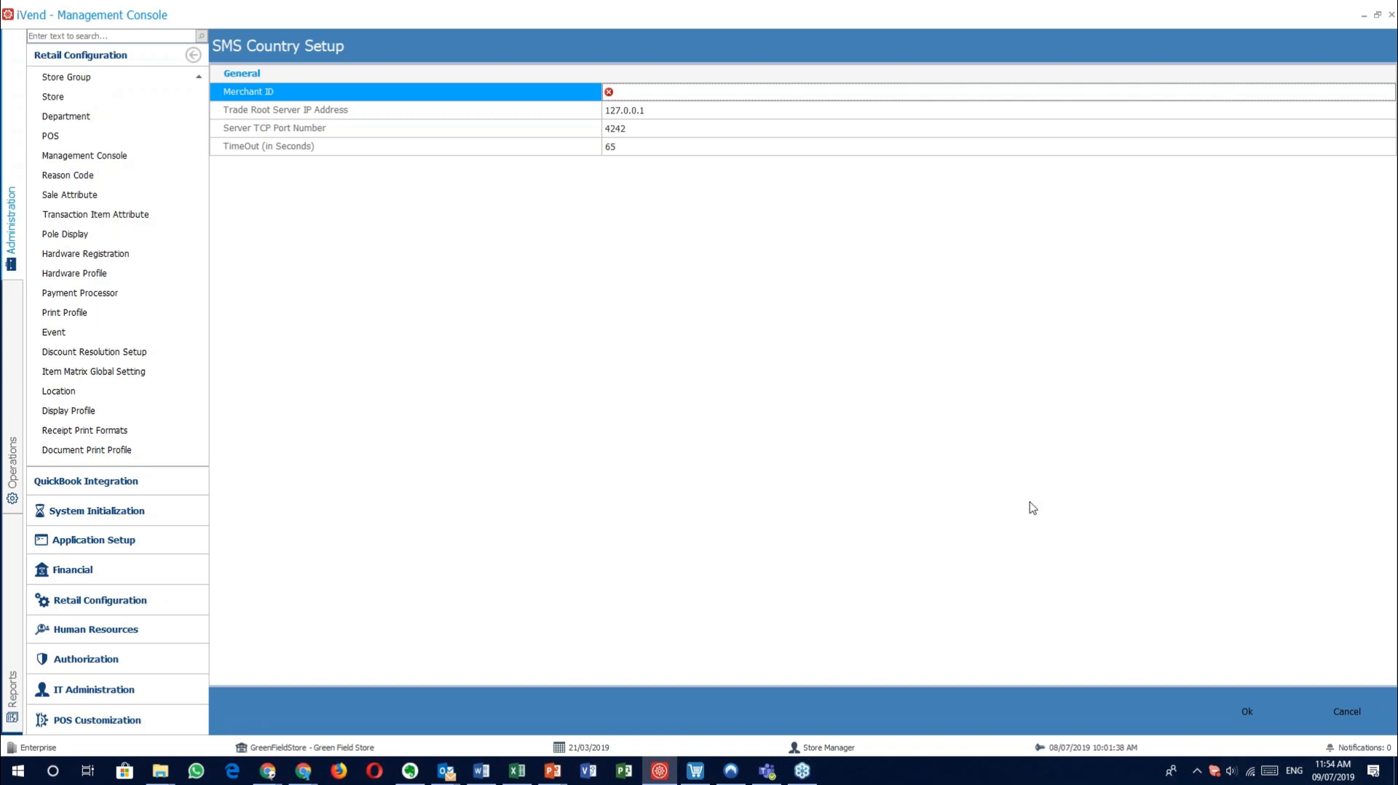
pyautogui.click(1358, 713)
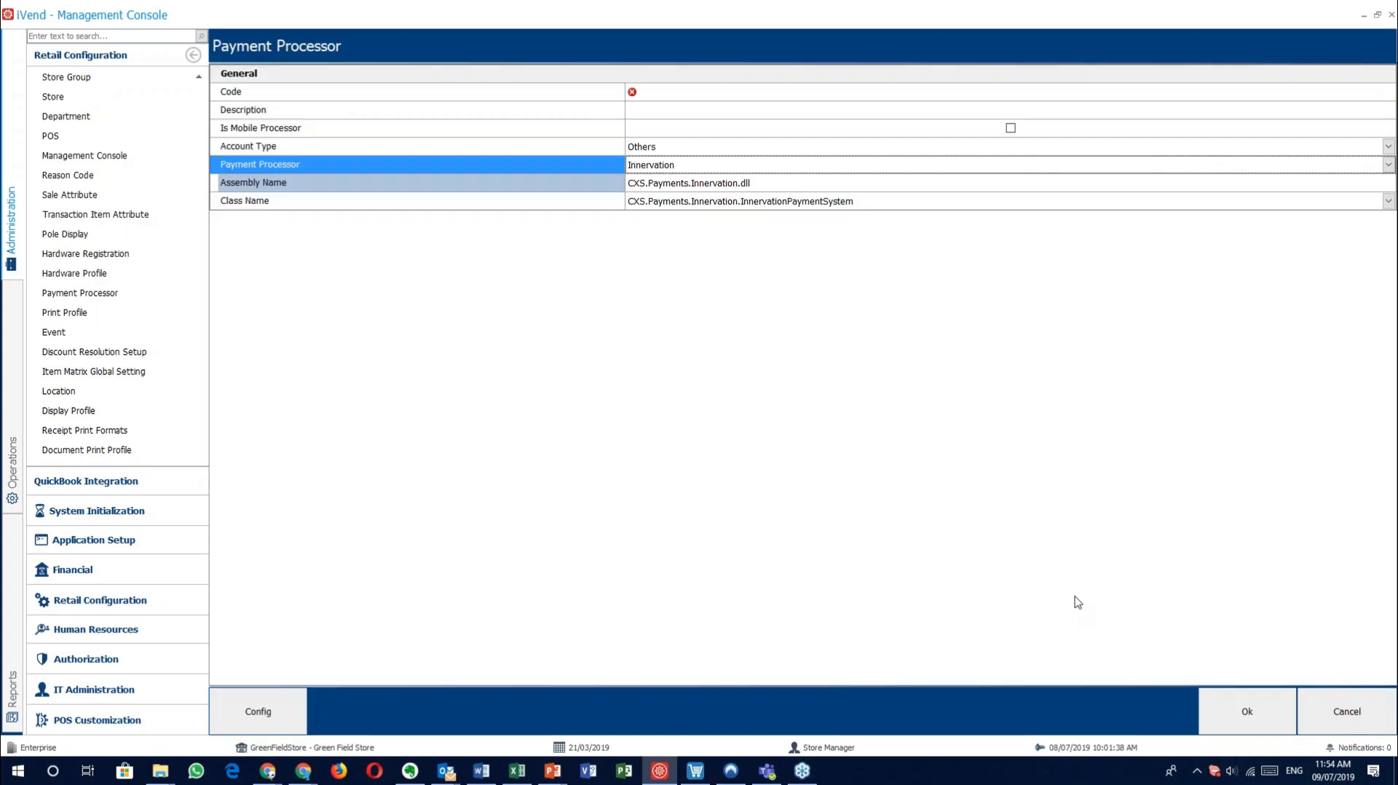
# Step: Switch the payment processor to eSelectPLUS, view its configuration settings and close them without changes
pyautogui.click(750, 166)
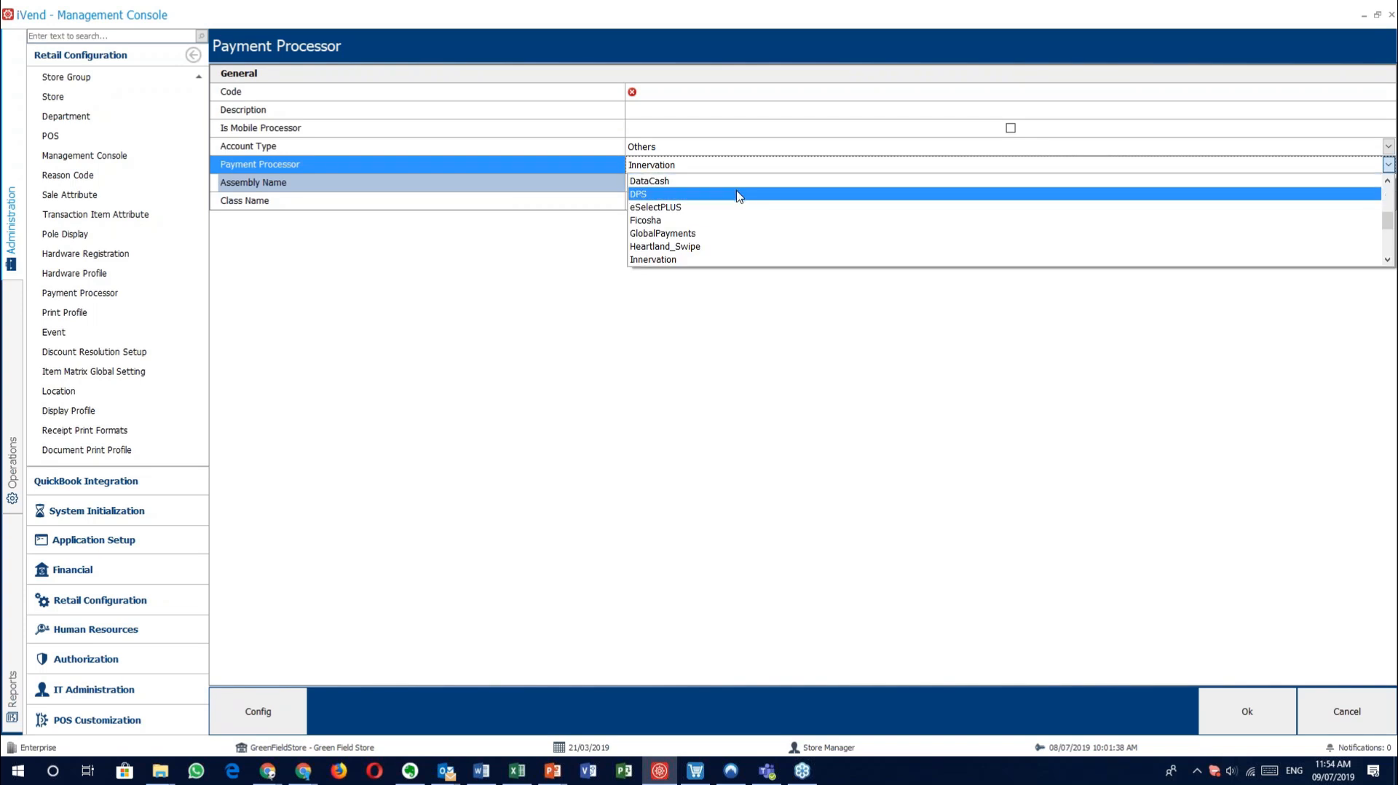
pyautogui.click(736, 210)
pyautogui.click(277, 708)
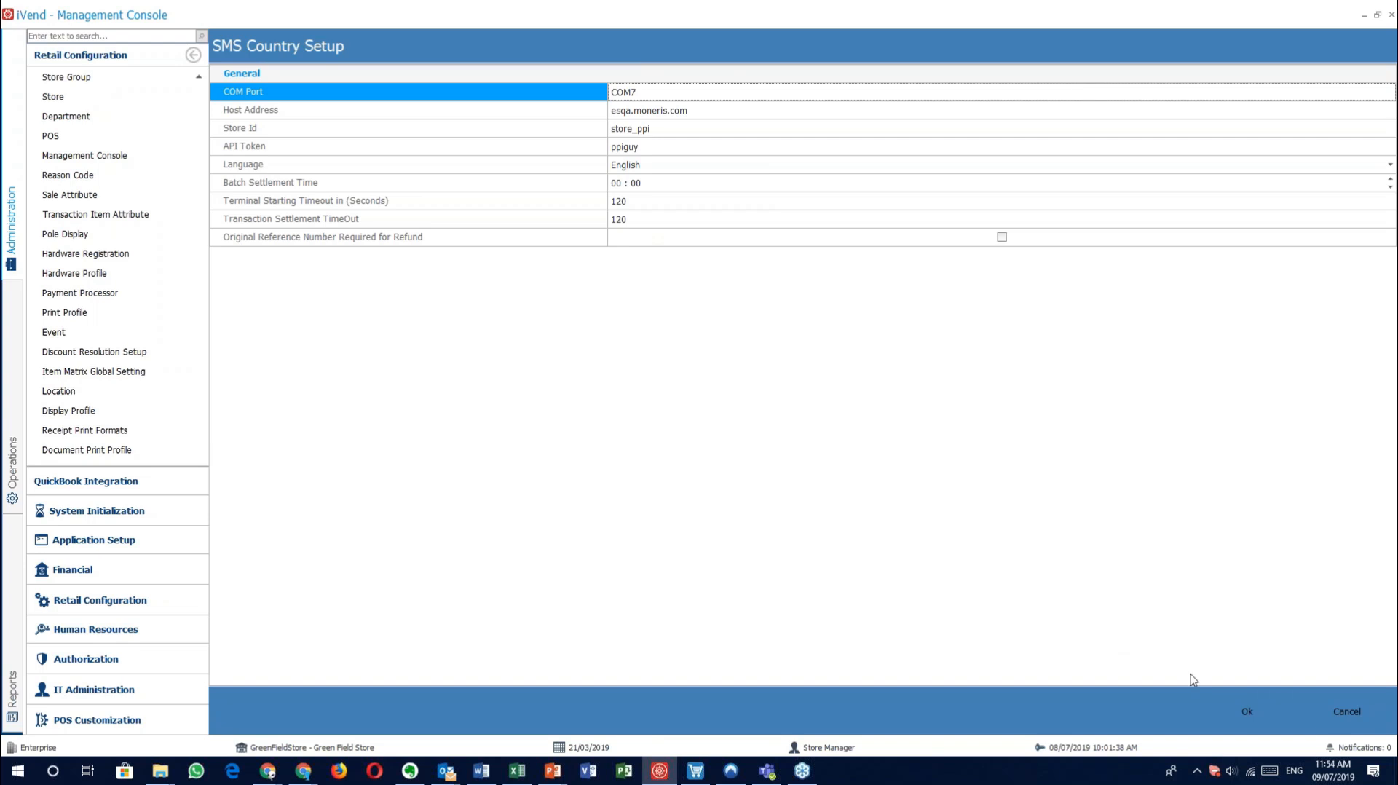
pyautogui.click(1347, 711)
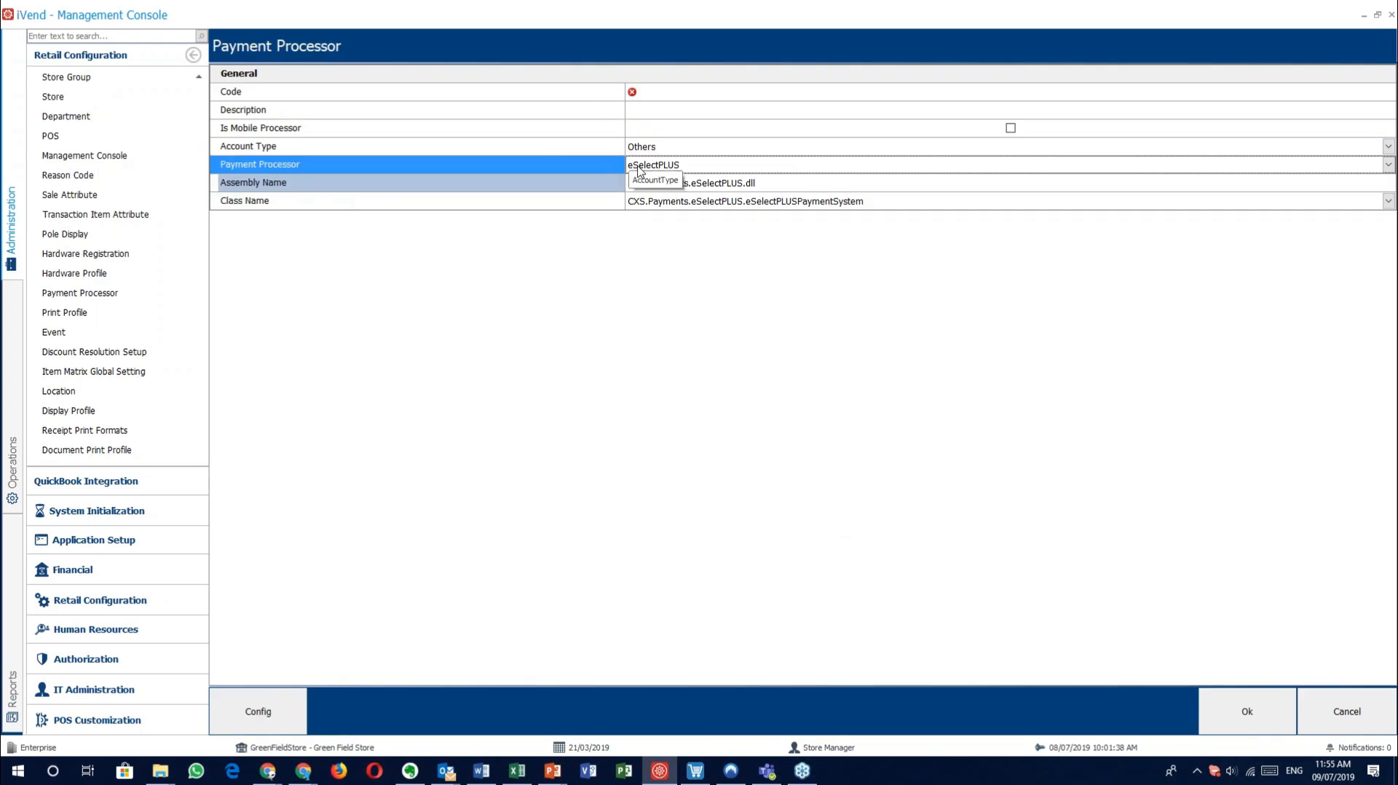
# Step: Switch the payment processor back to Innervation and review its merchant and server settings again without changing them
pyautogui.click(719, 166)
pyautogui.scroll(-4, 737, 260)
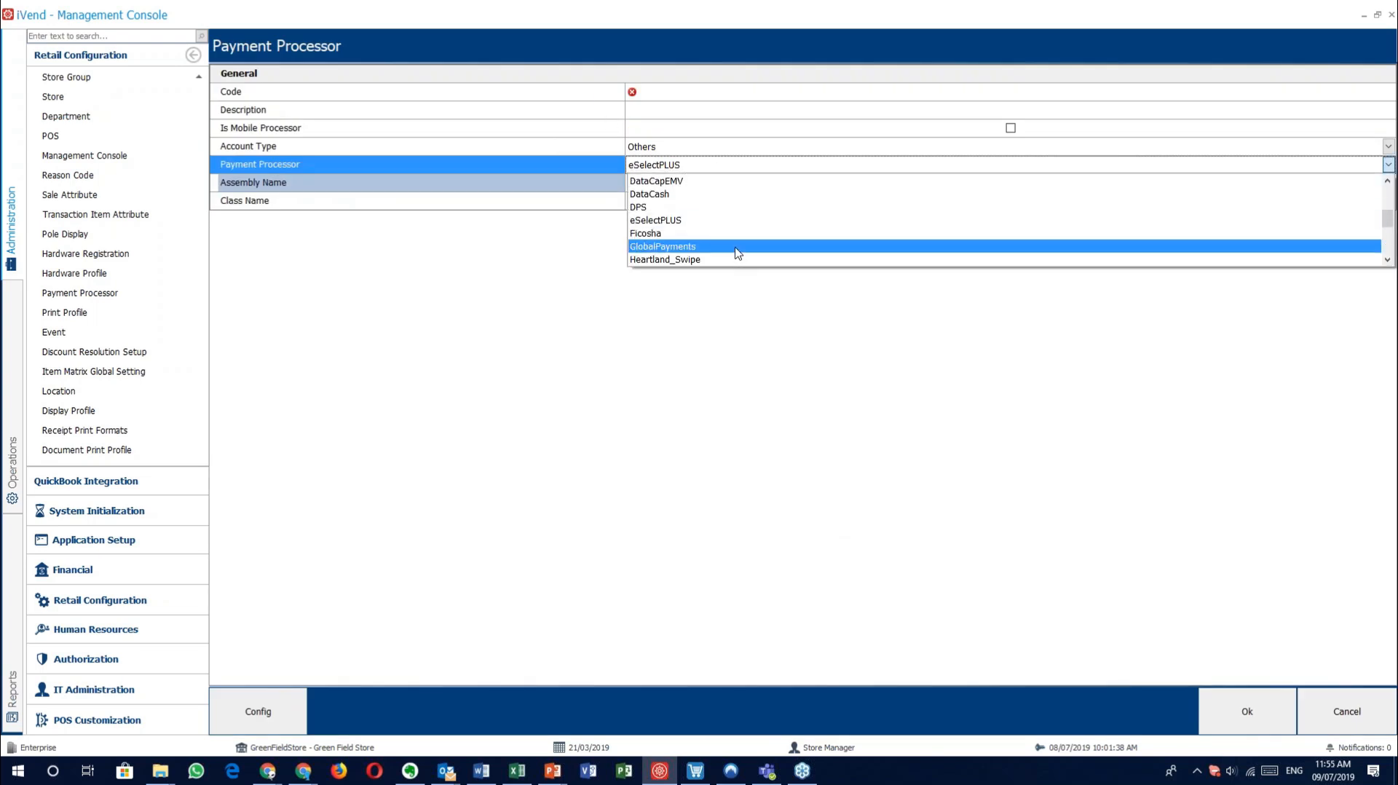
pyautogui.click(736, 239)
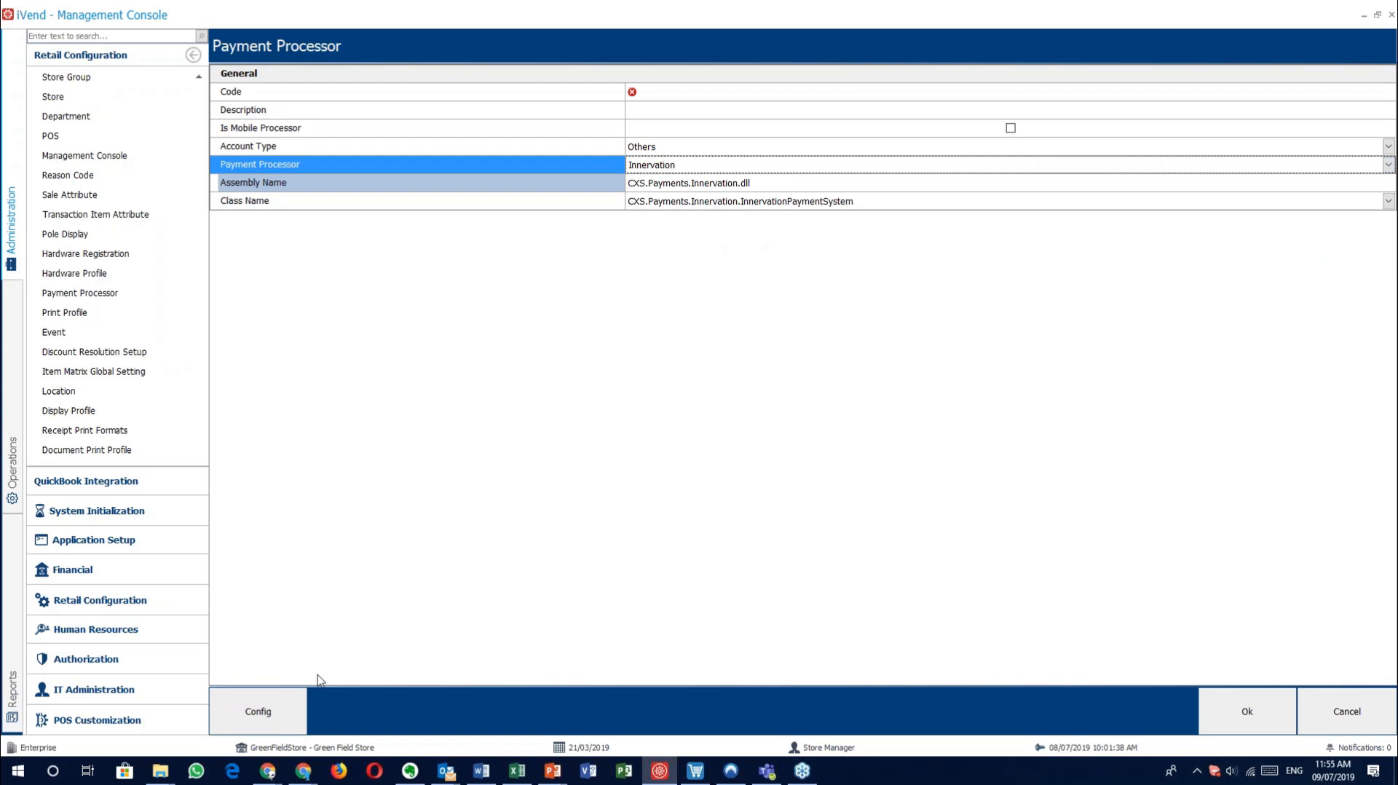
pyautogui.click(284, 714)
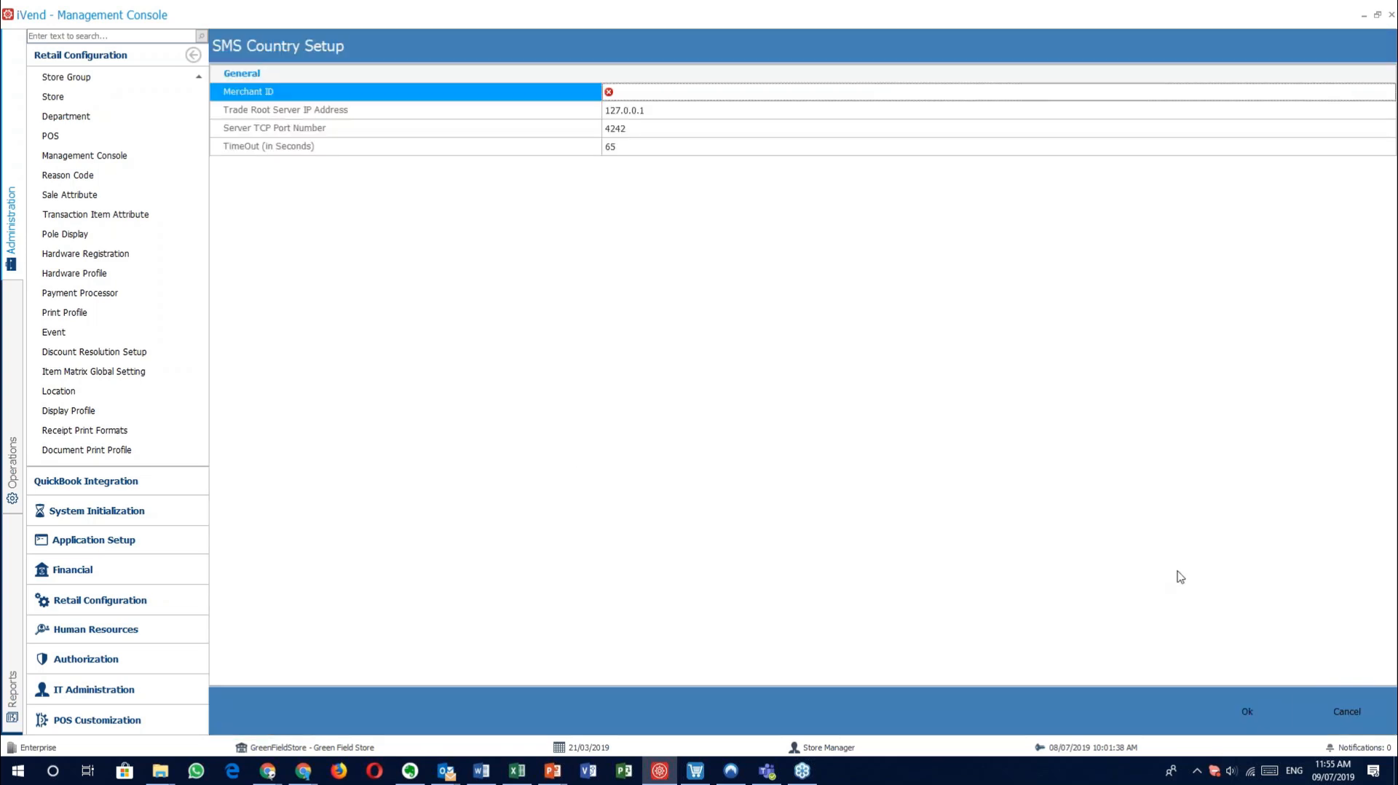
pyautogui.click(1366, 711)
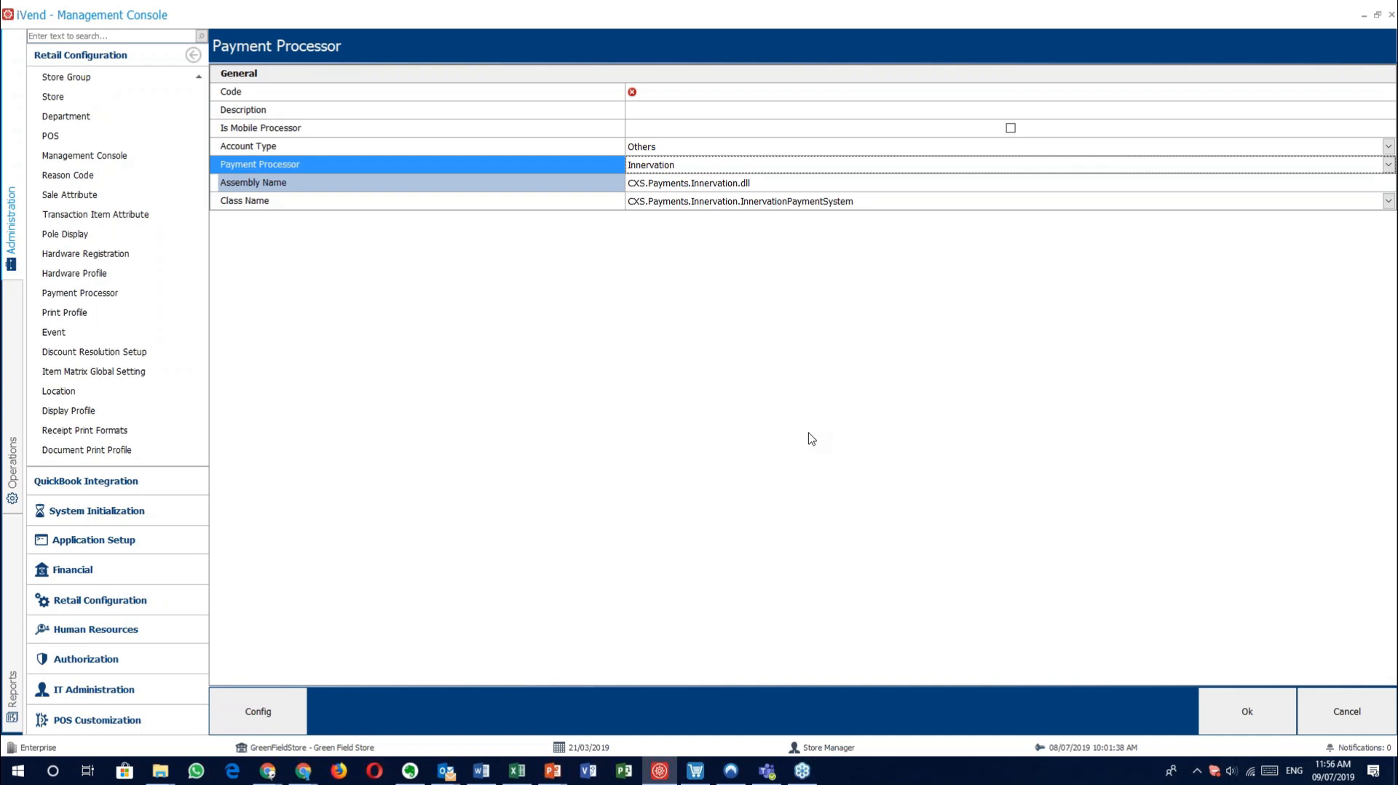
# Step: Discard the new payment processor record and close the payment processor search
pyautogui.click(1360, 717)
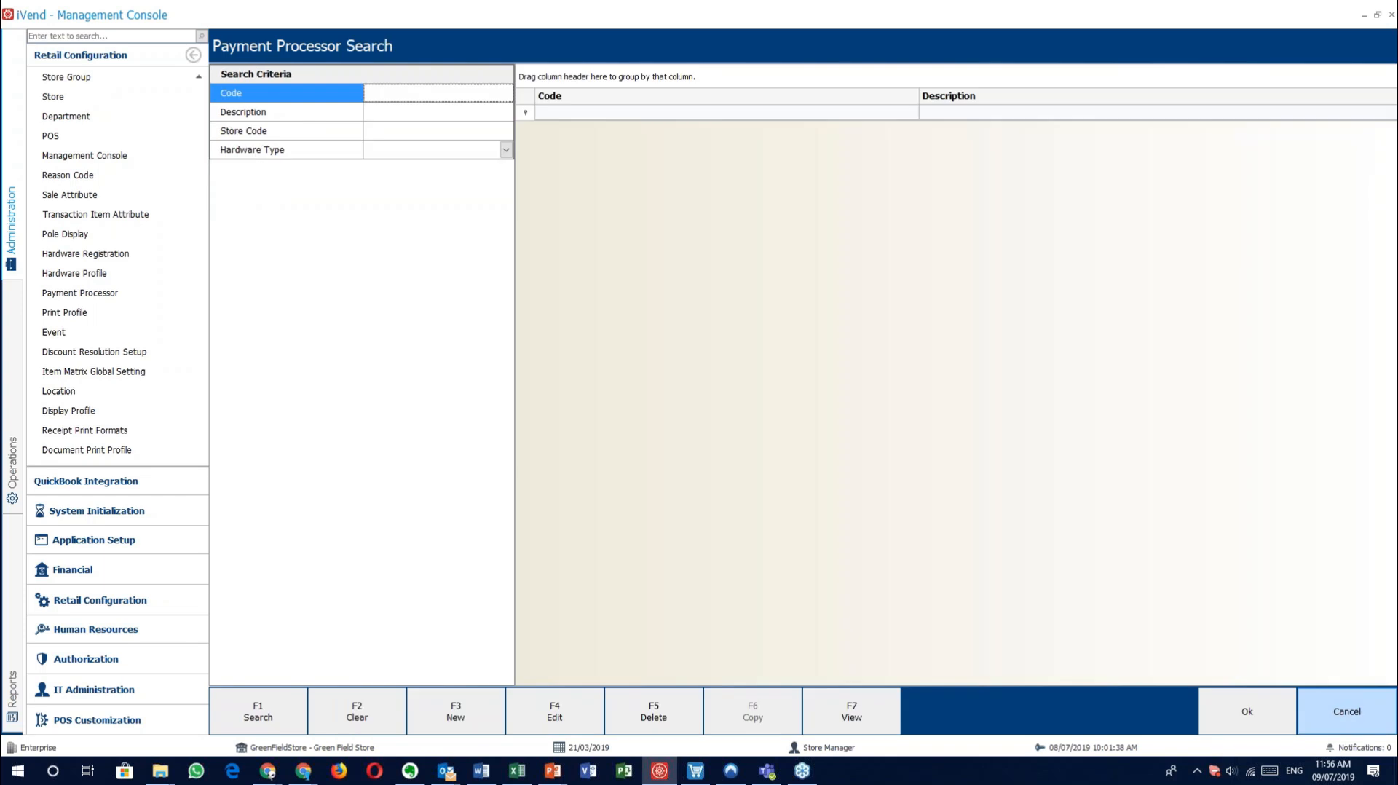
pyautogui.click(1347, 713)
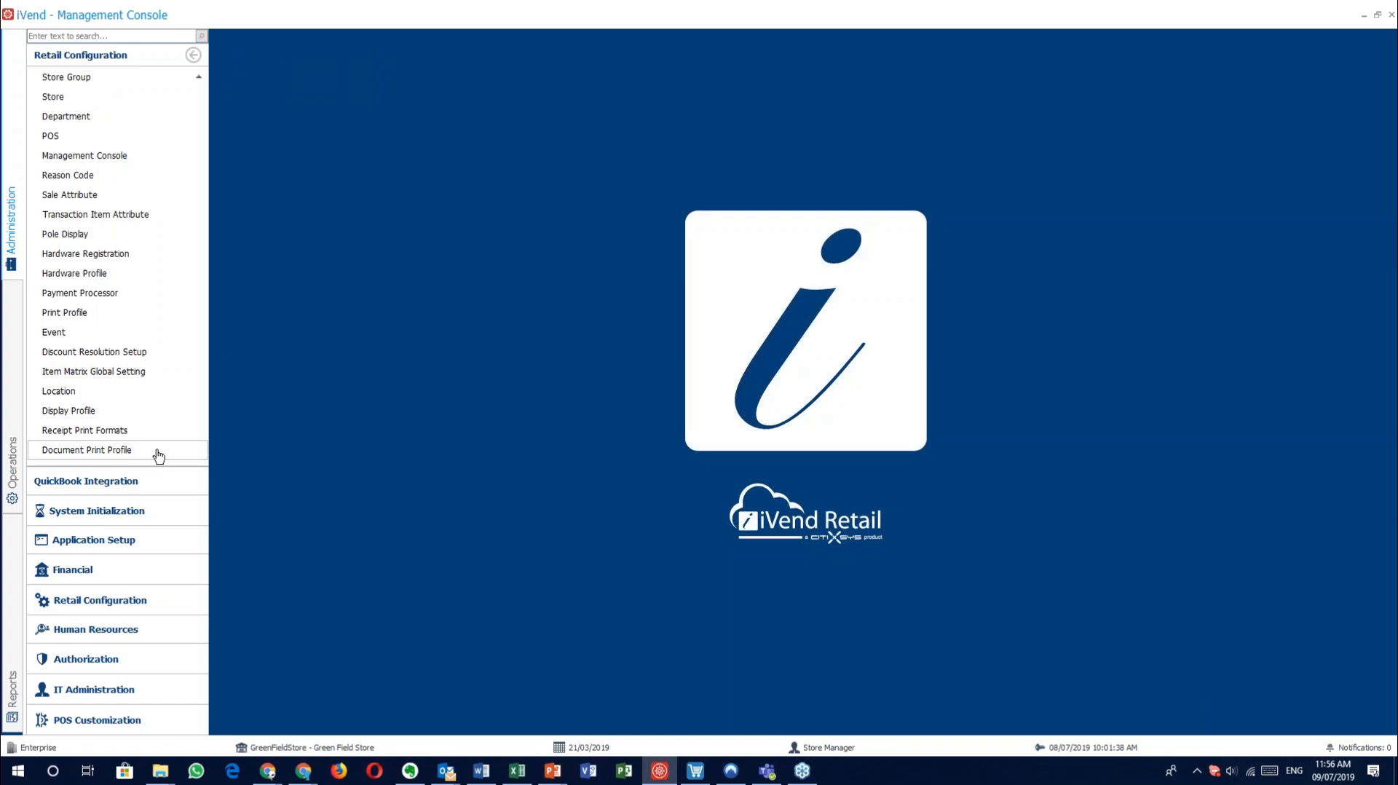
pyautogui.scroll(1, 159, 457)
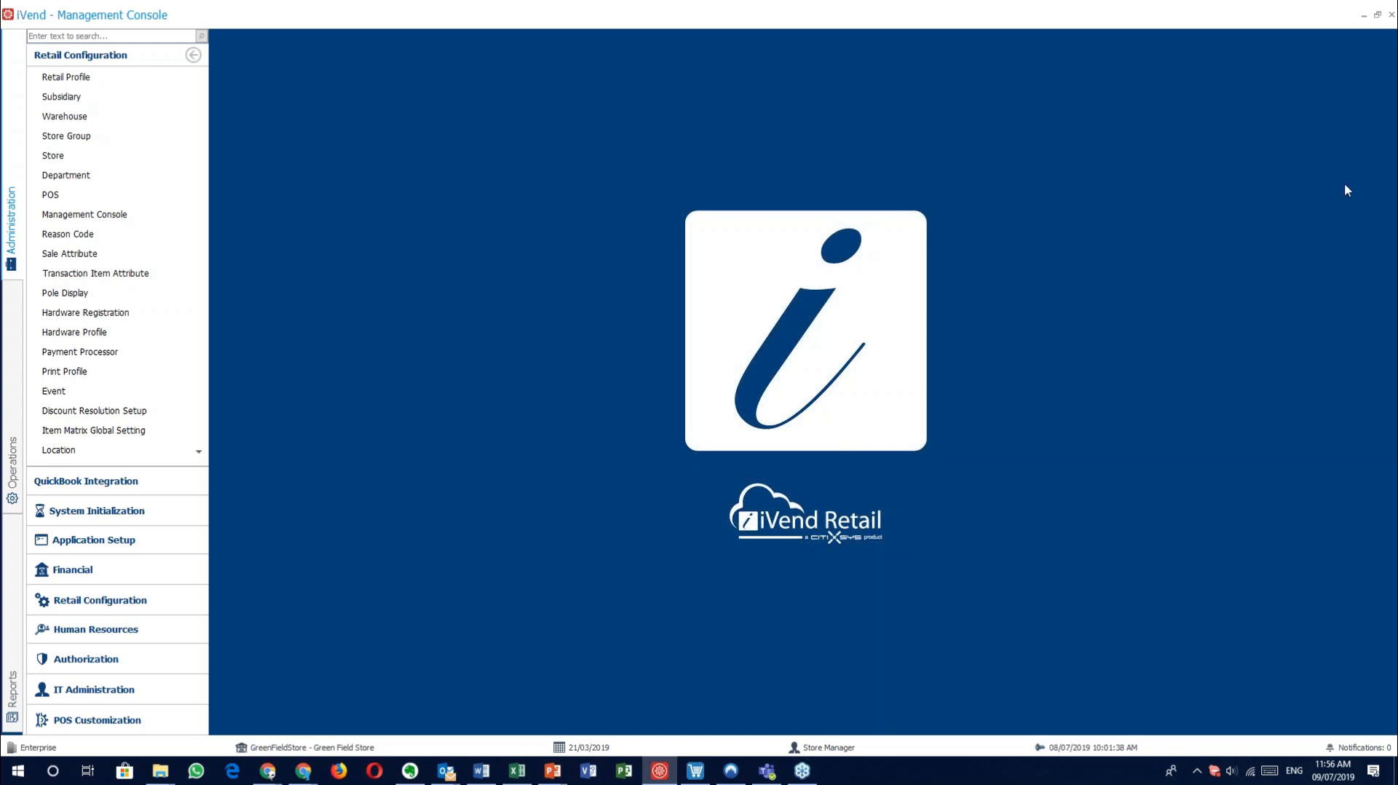
pyautogui.click(1389, 200)
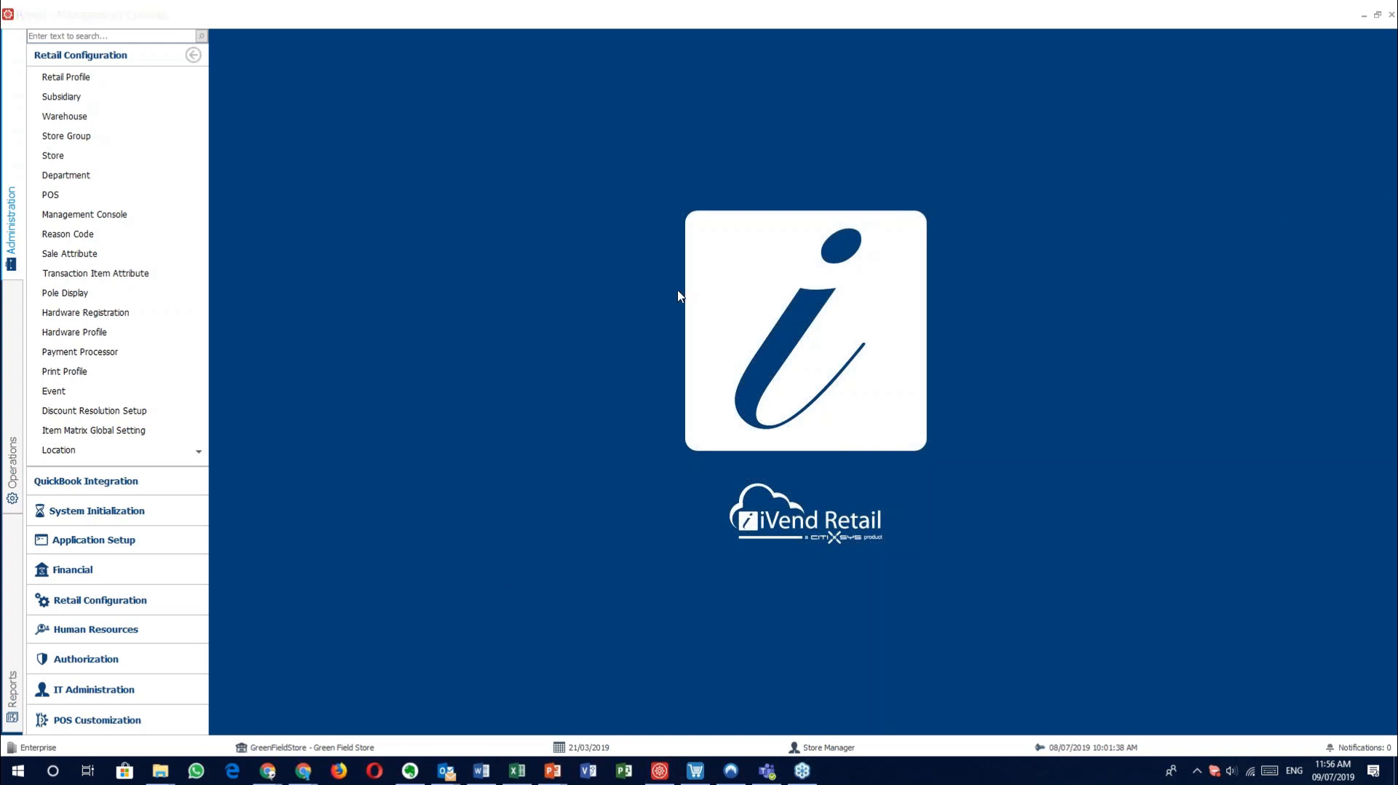